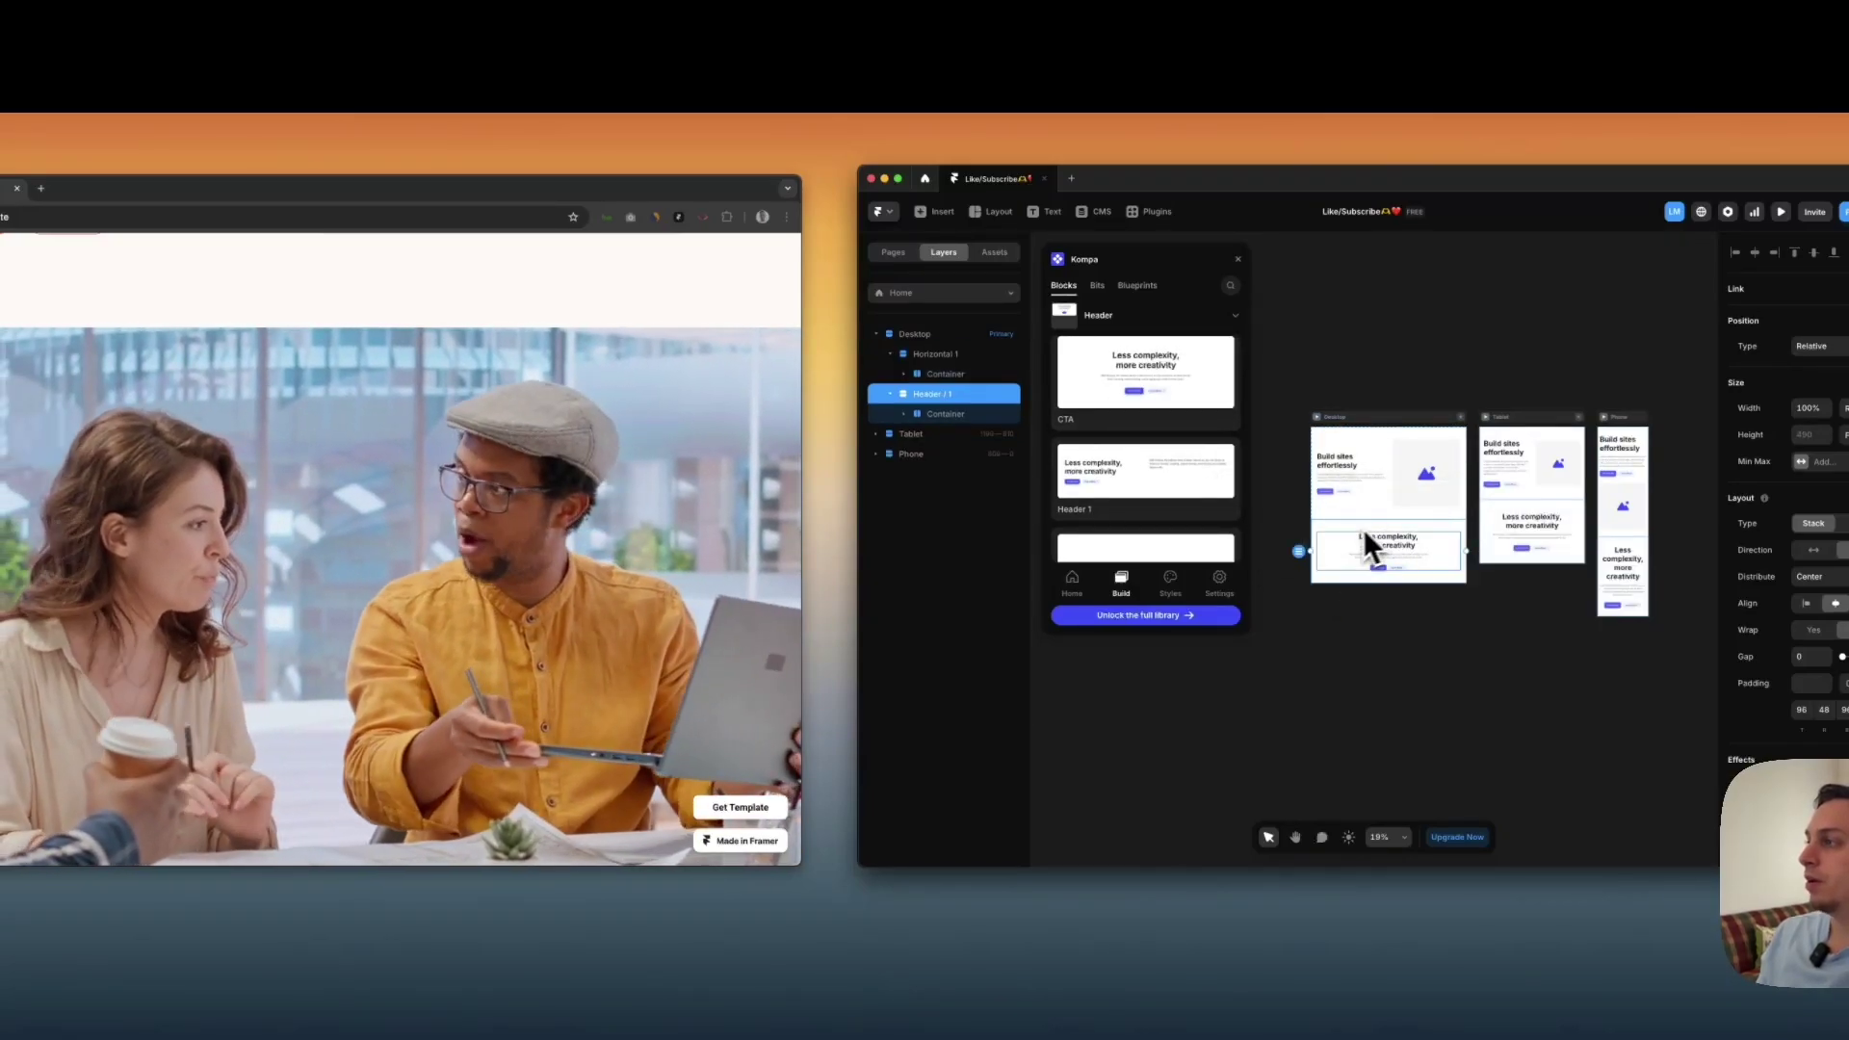
Add the Kompa CTA block to Desktop and rename its layers Start and Finish
drag(1329, 523, 1346, 516)
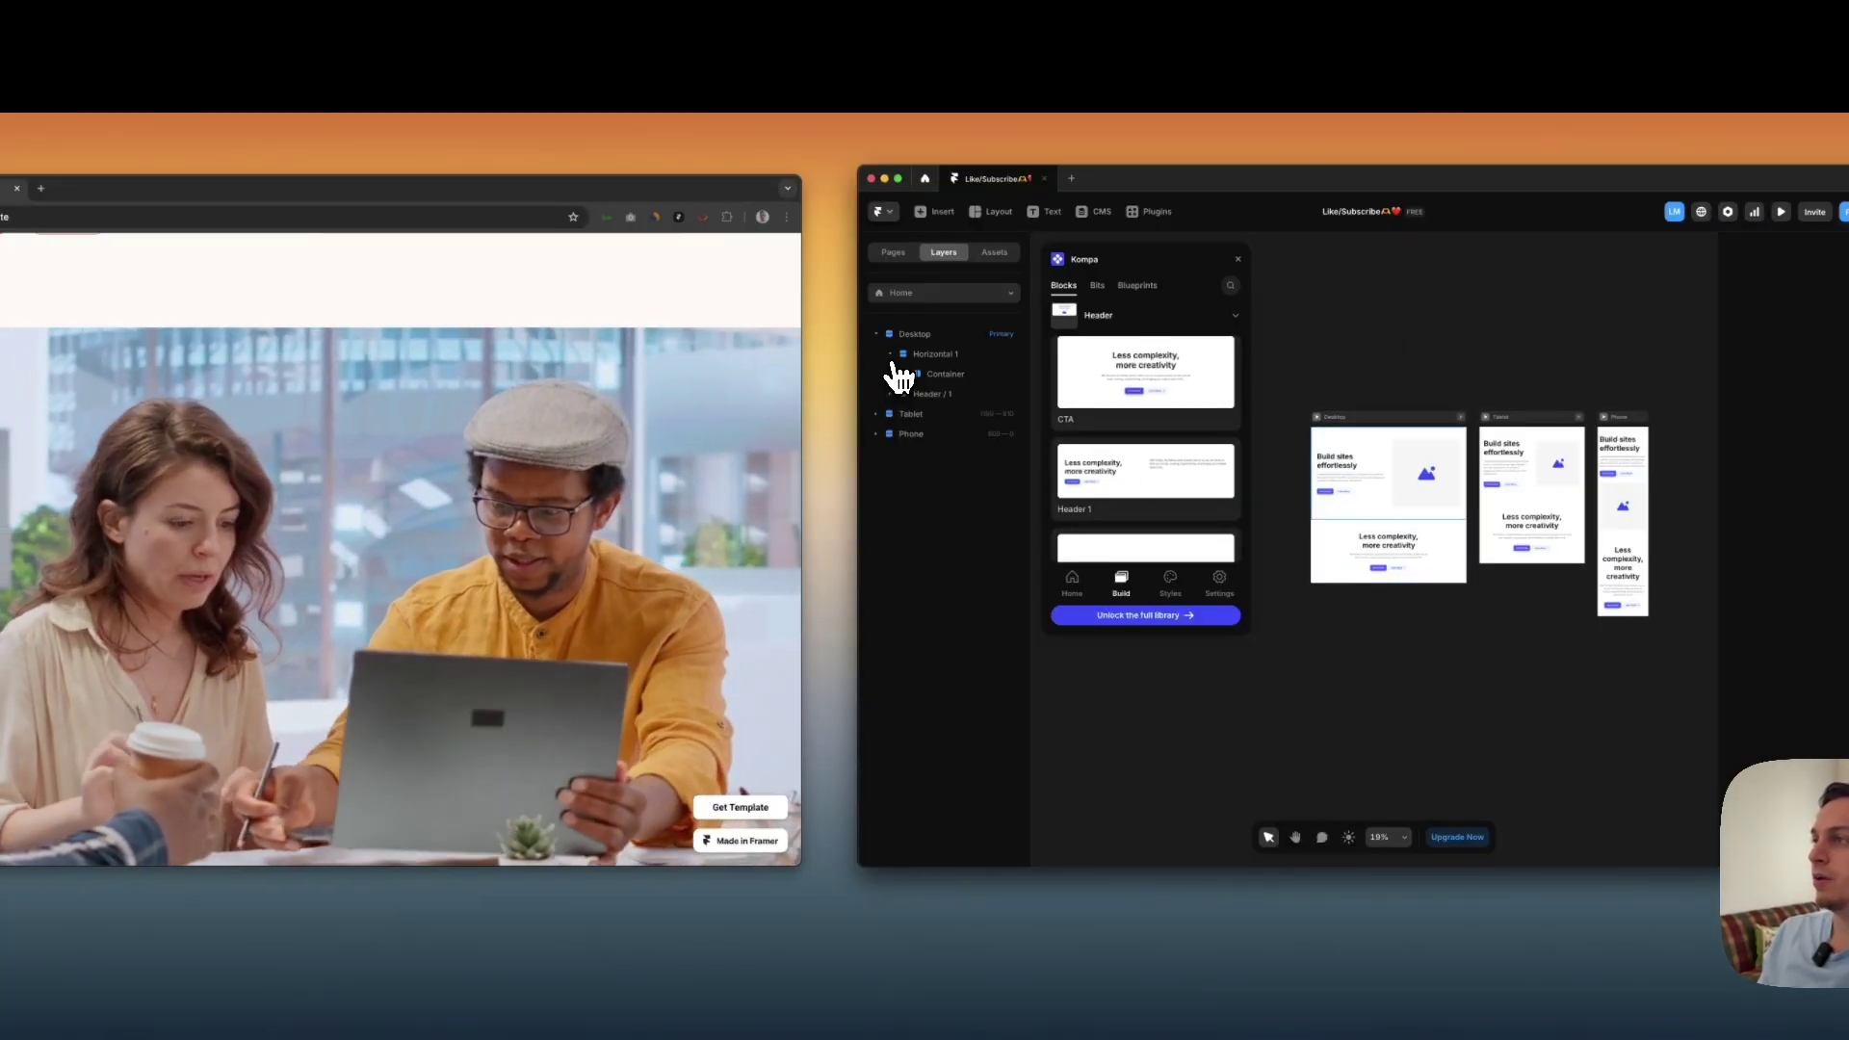
double_click(932, 354)
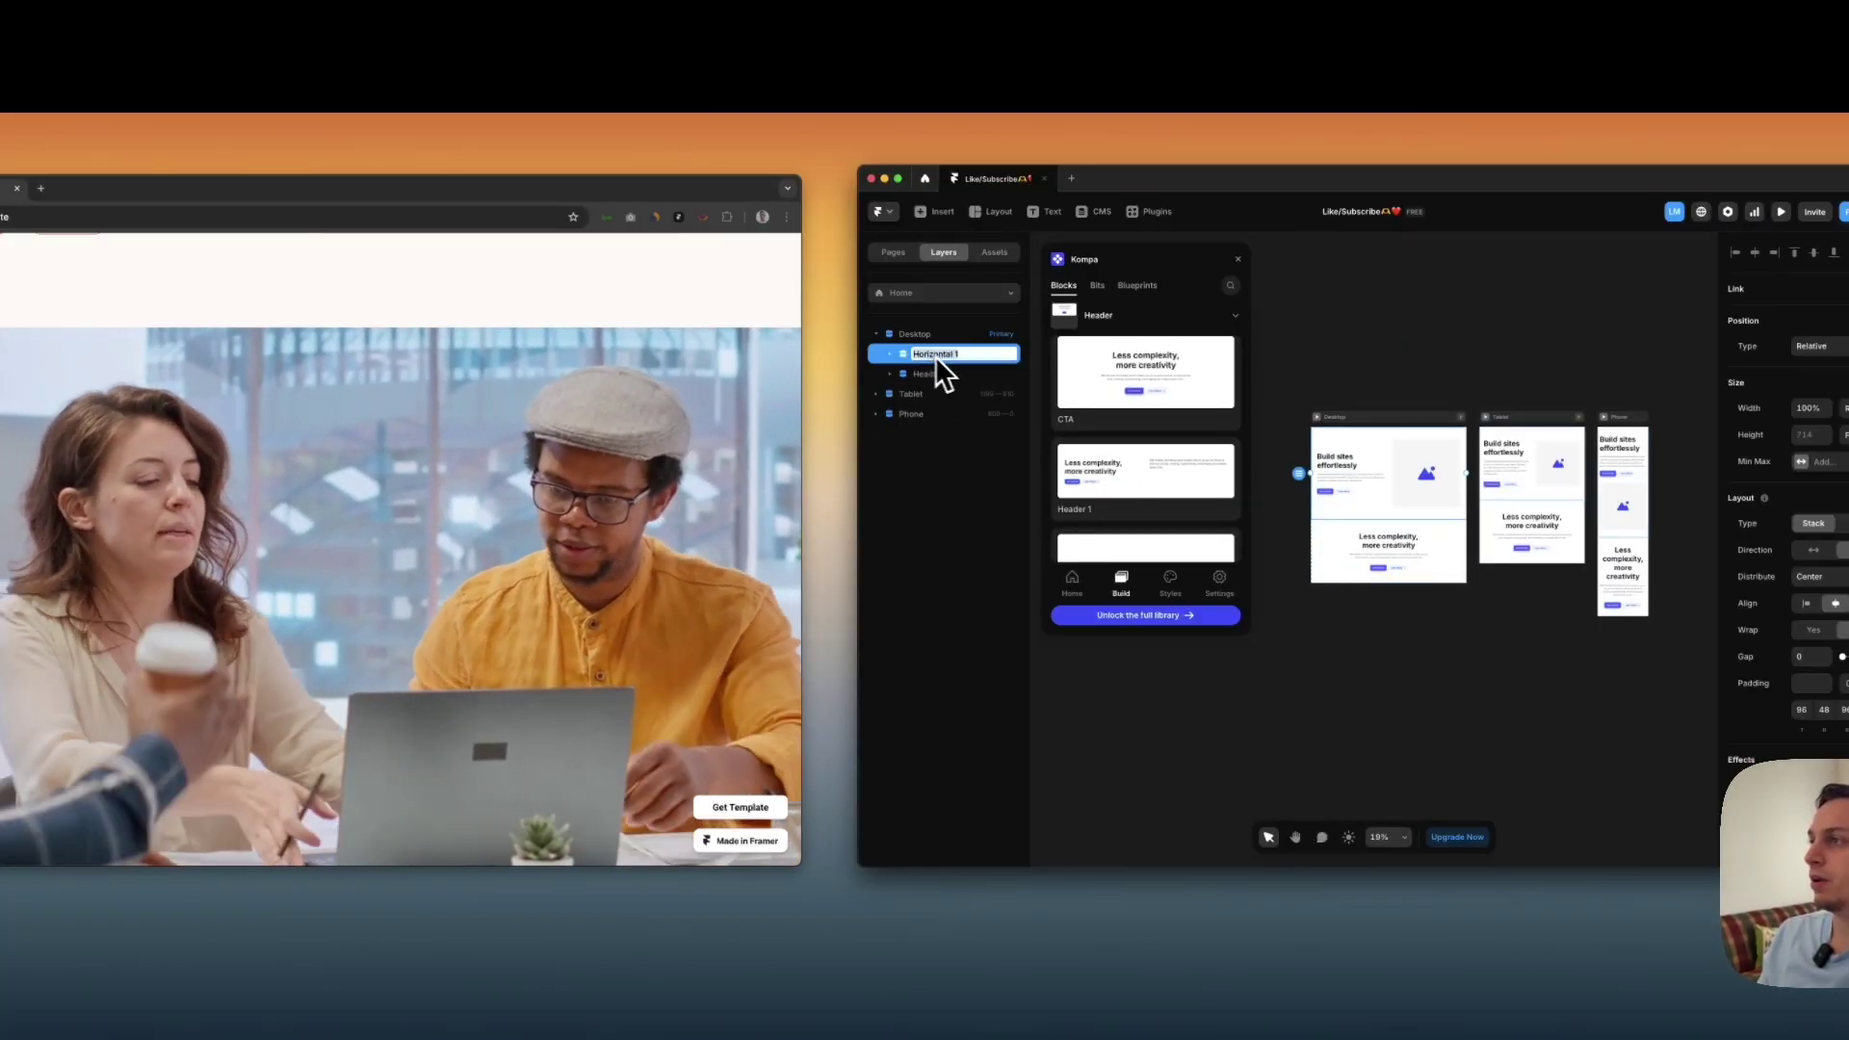
text(Start)
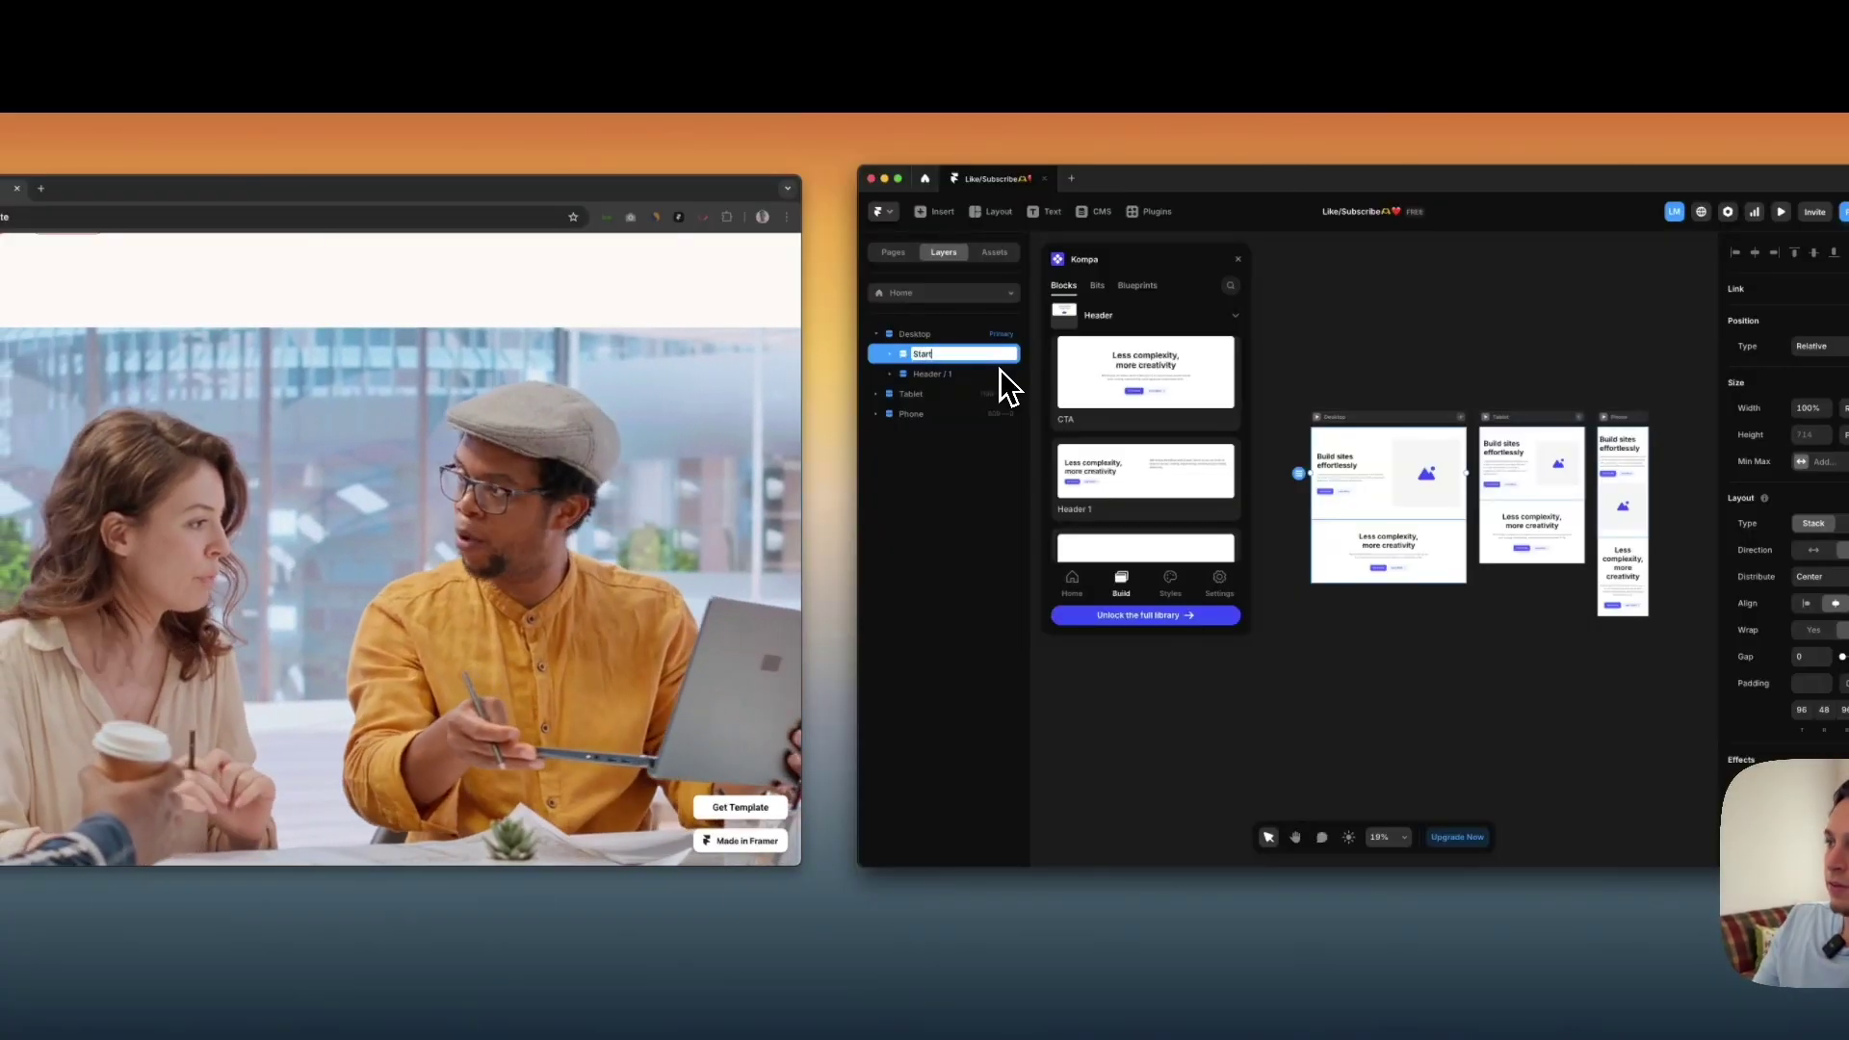
double_click(943, 376)
text(Finish)
key(Return)
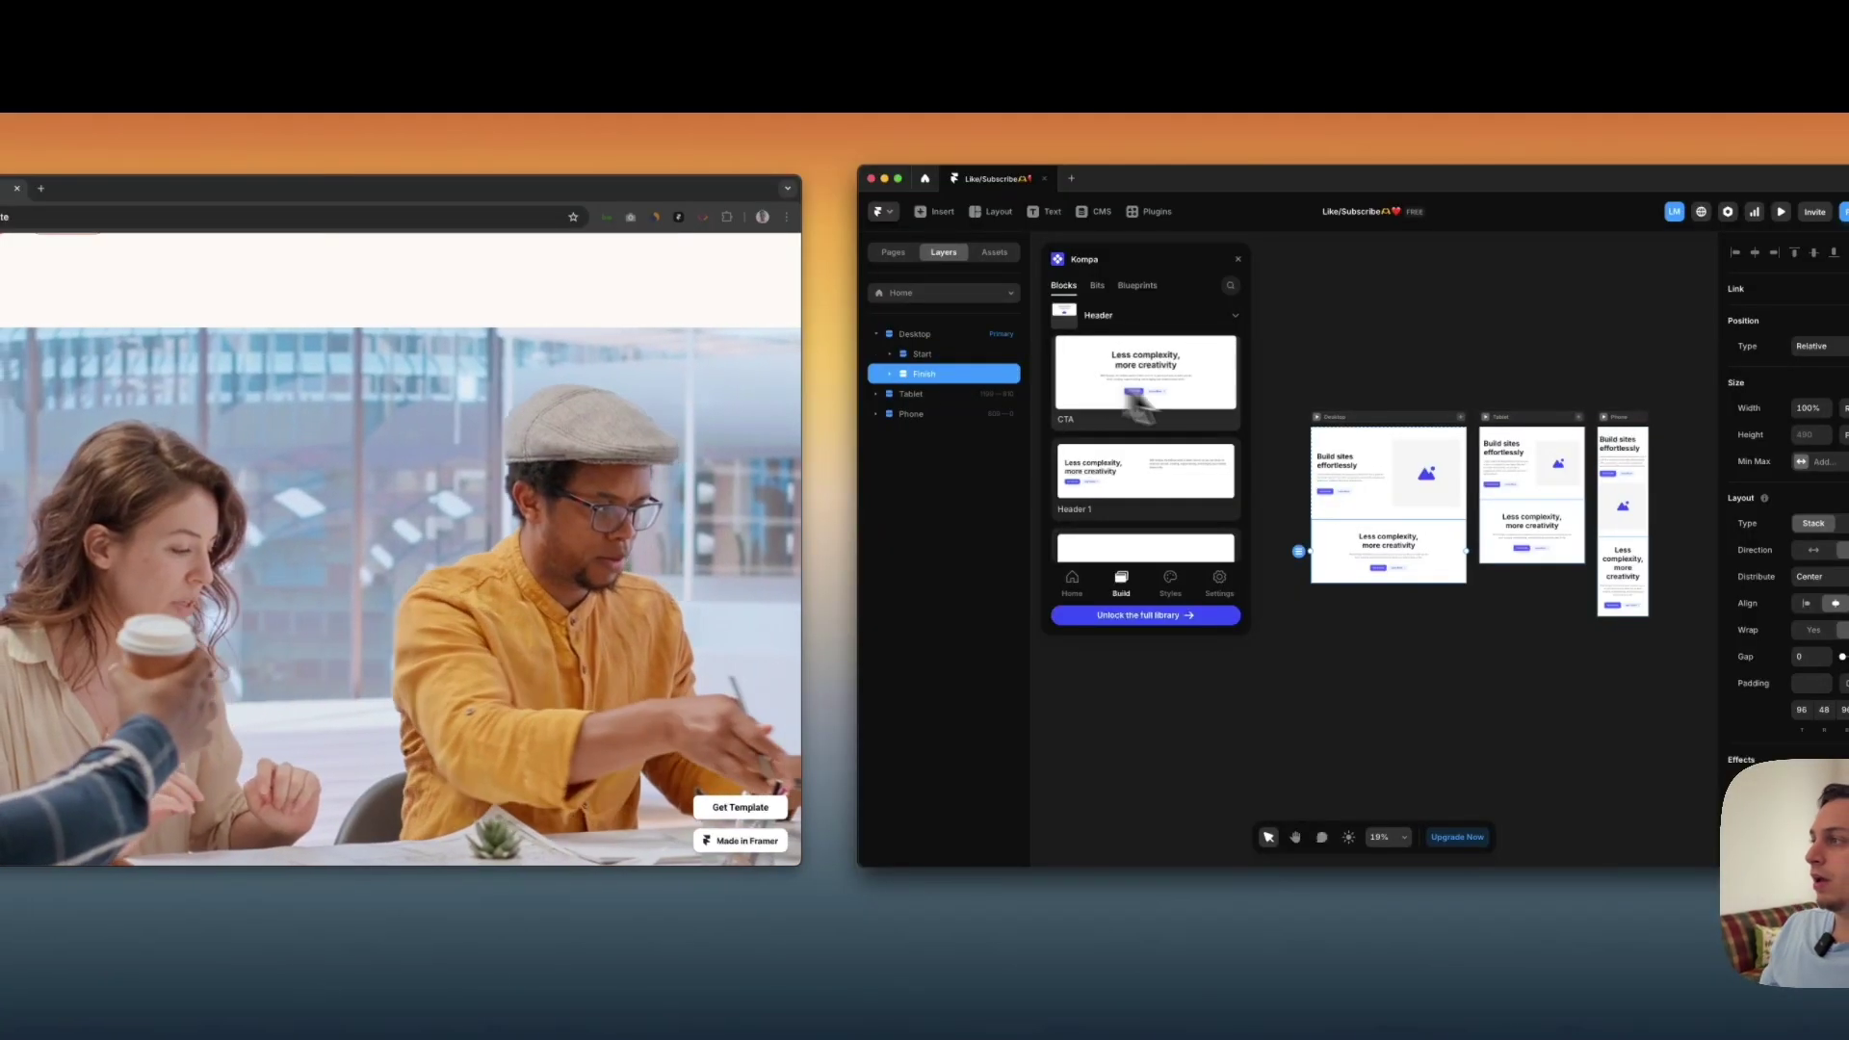
Add a second CTA section from the block library, then close the library
click(1153, 469)
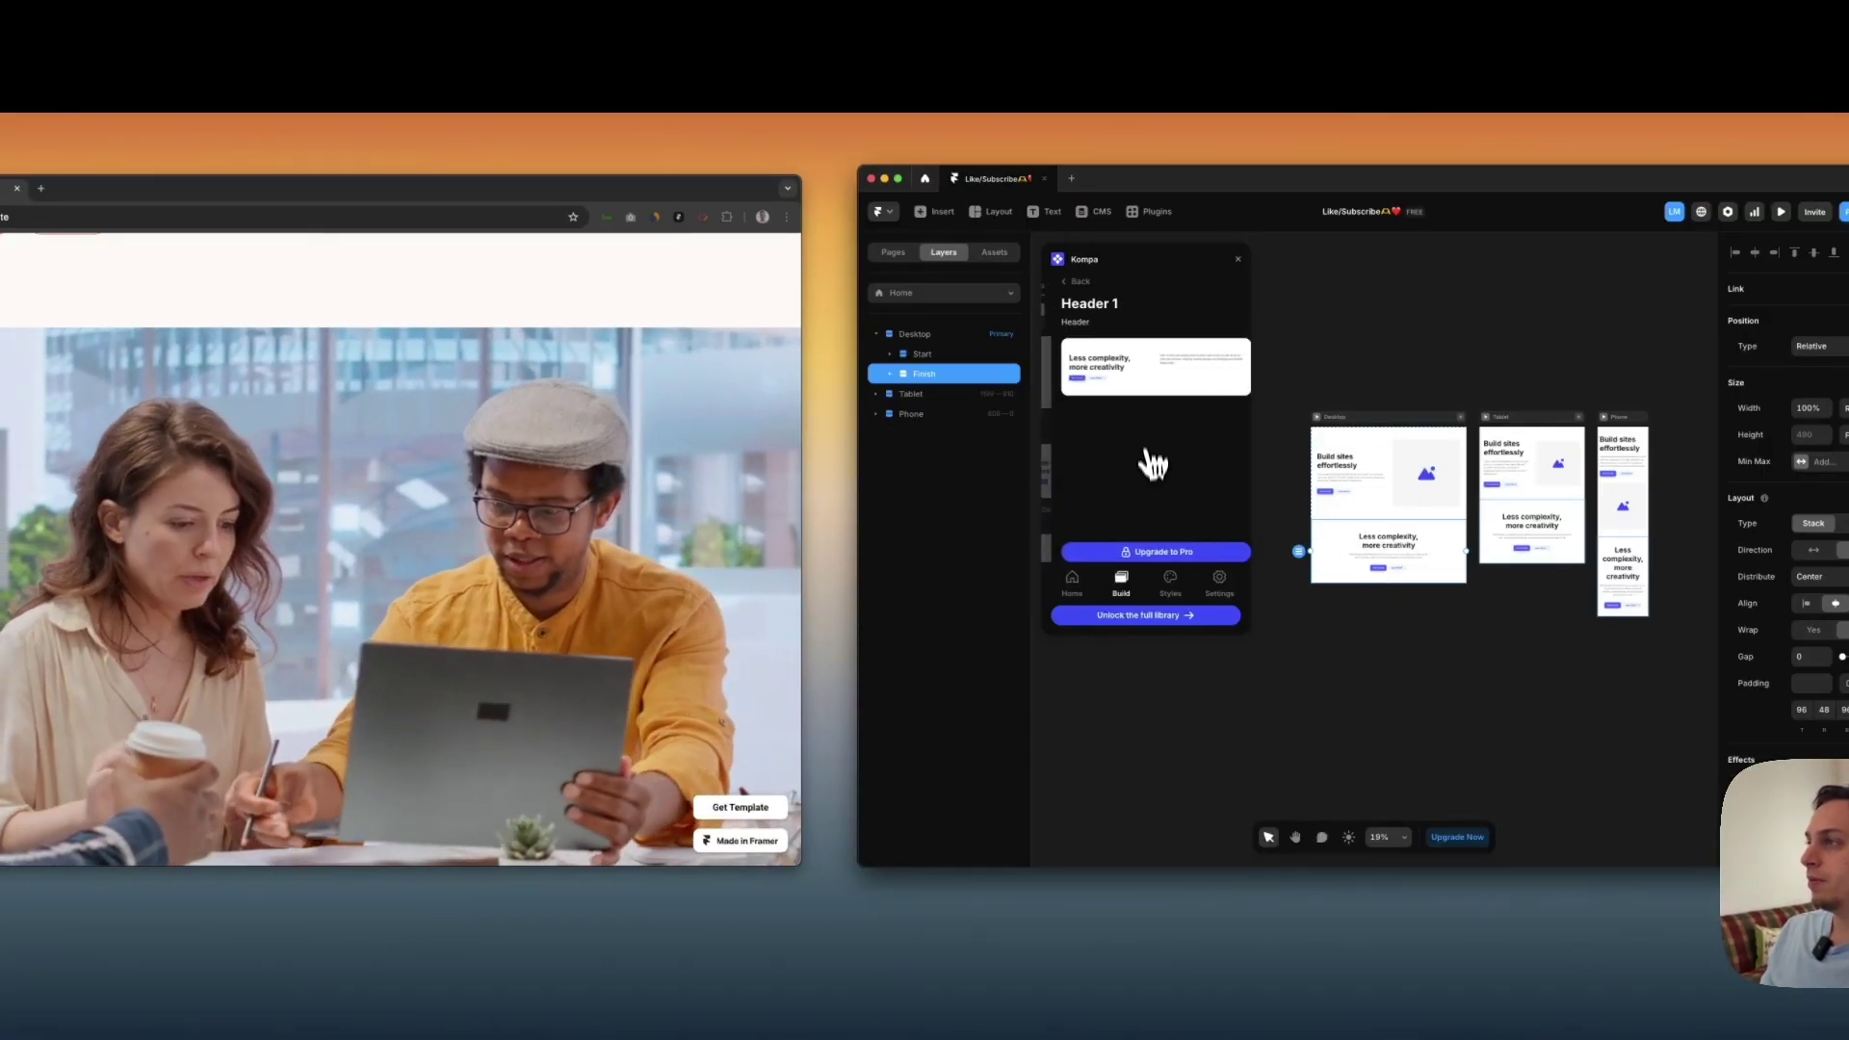
click(1070, 284)
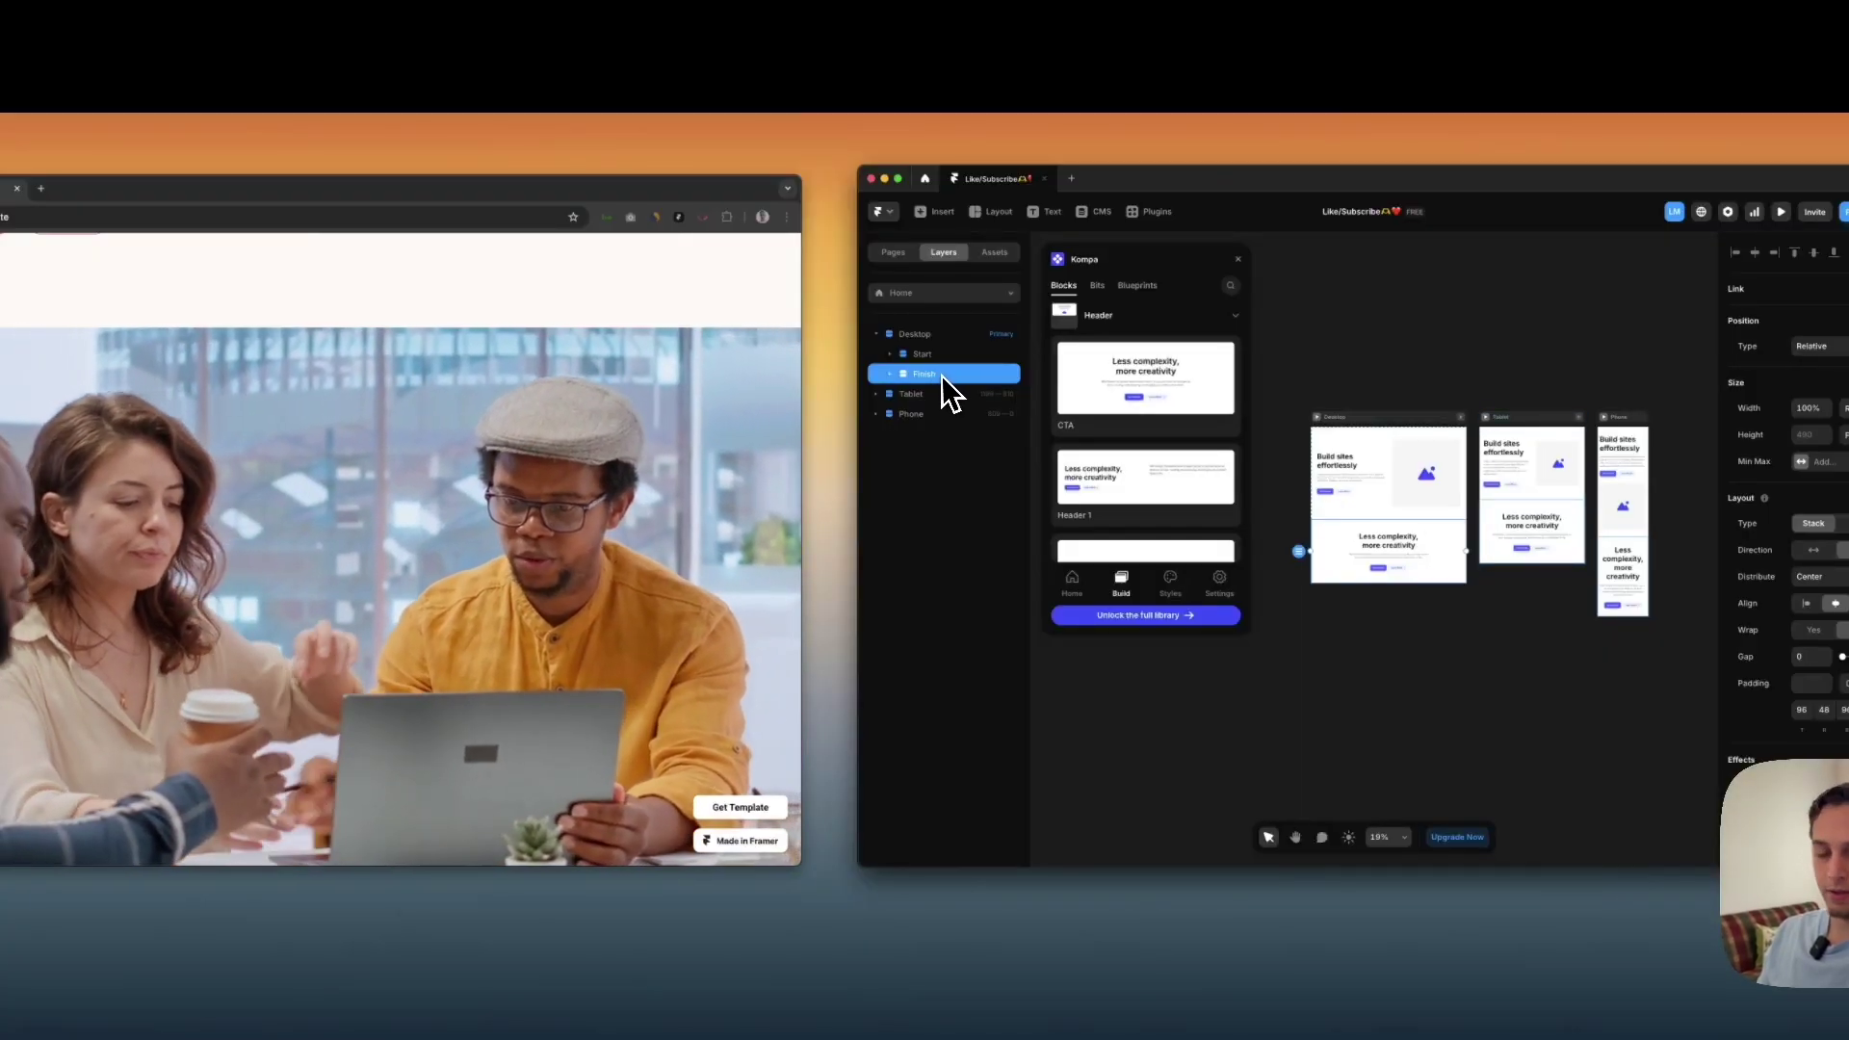
click(1185, 330)
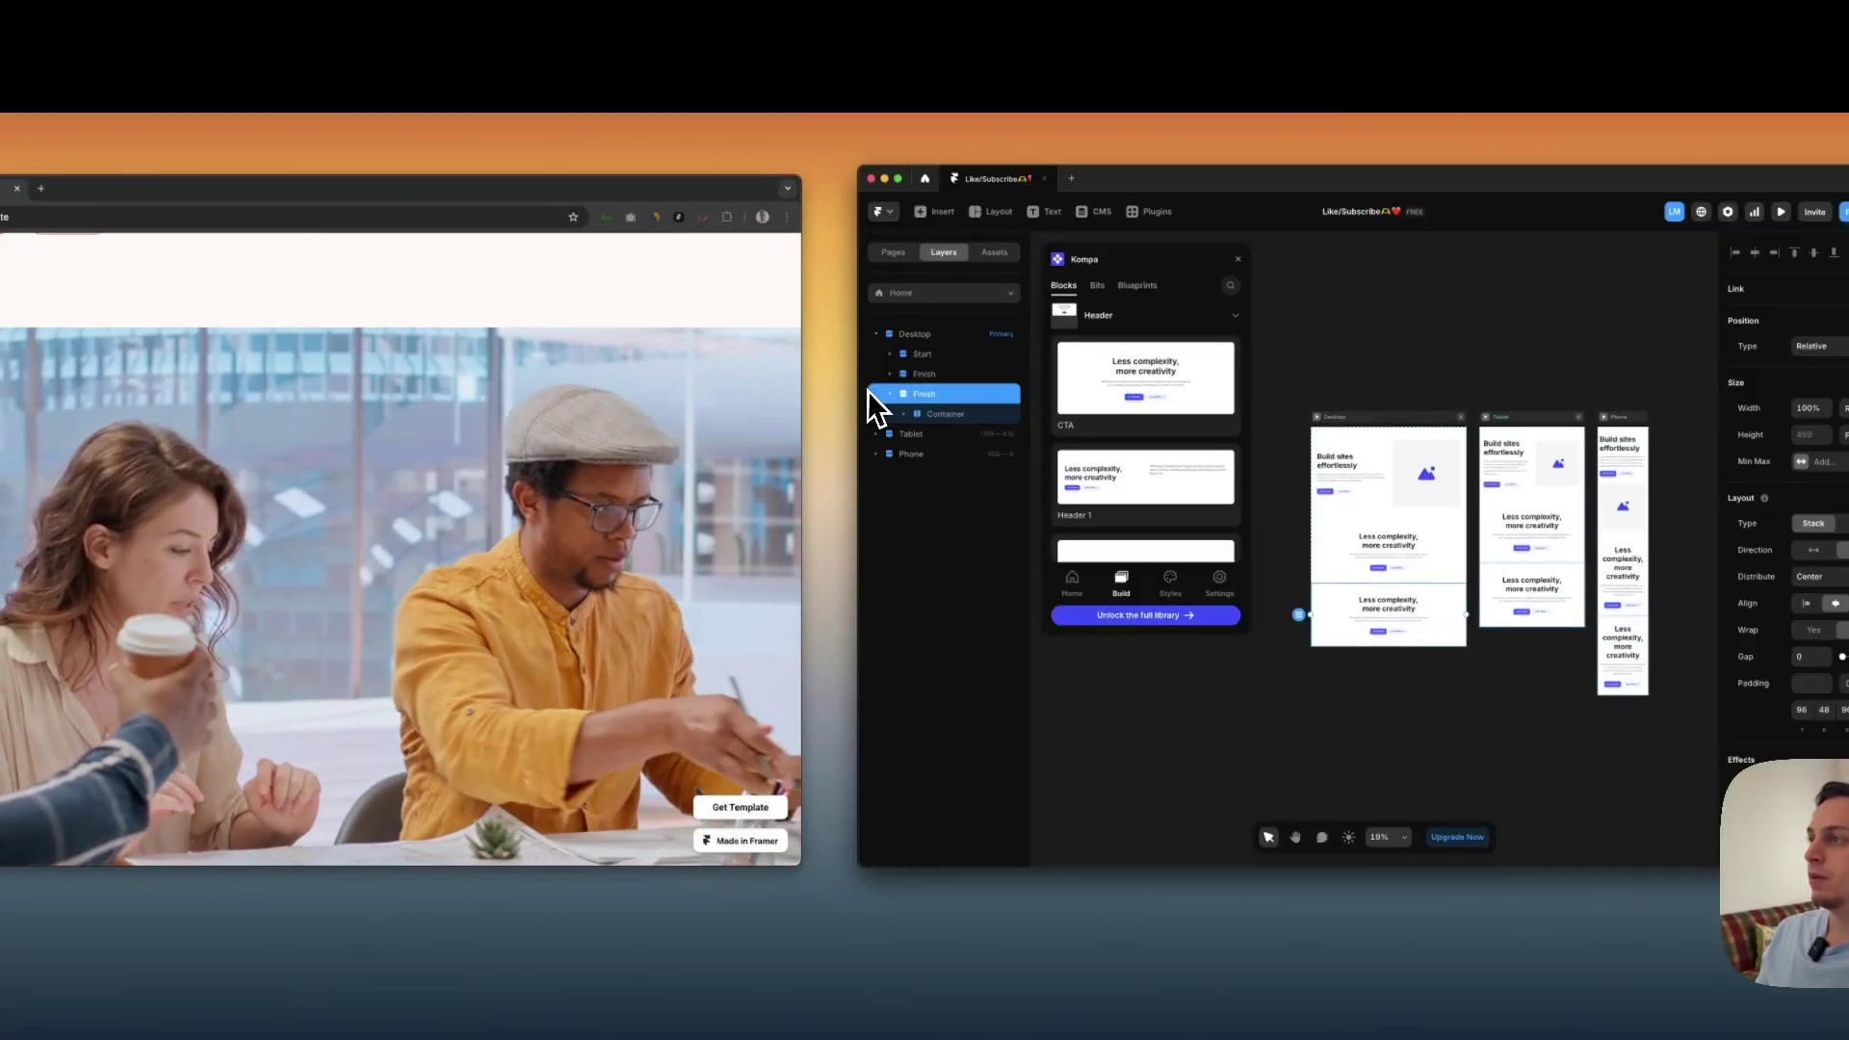
click(1238, 259)
click(1329, 302)
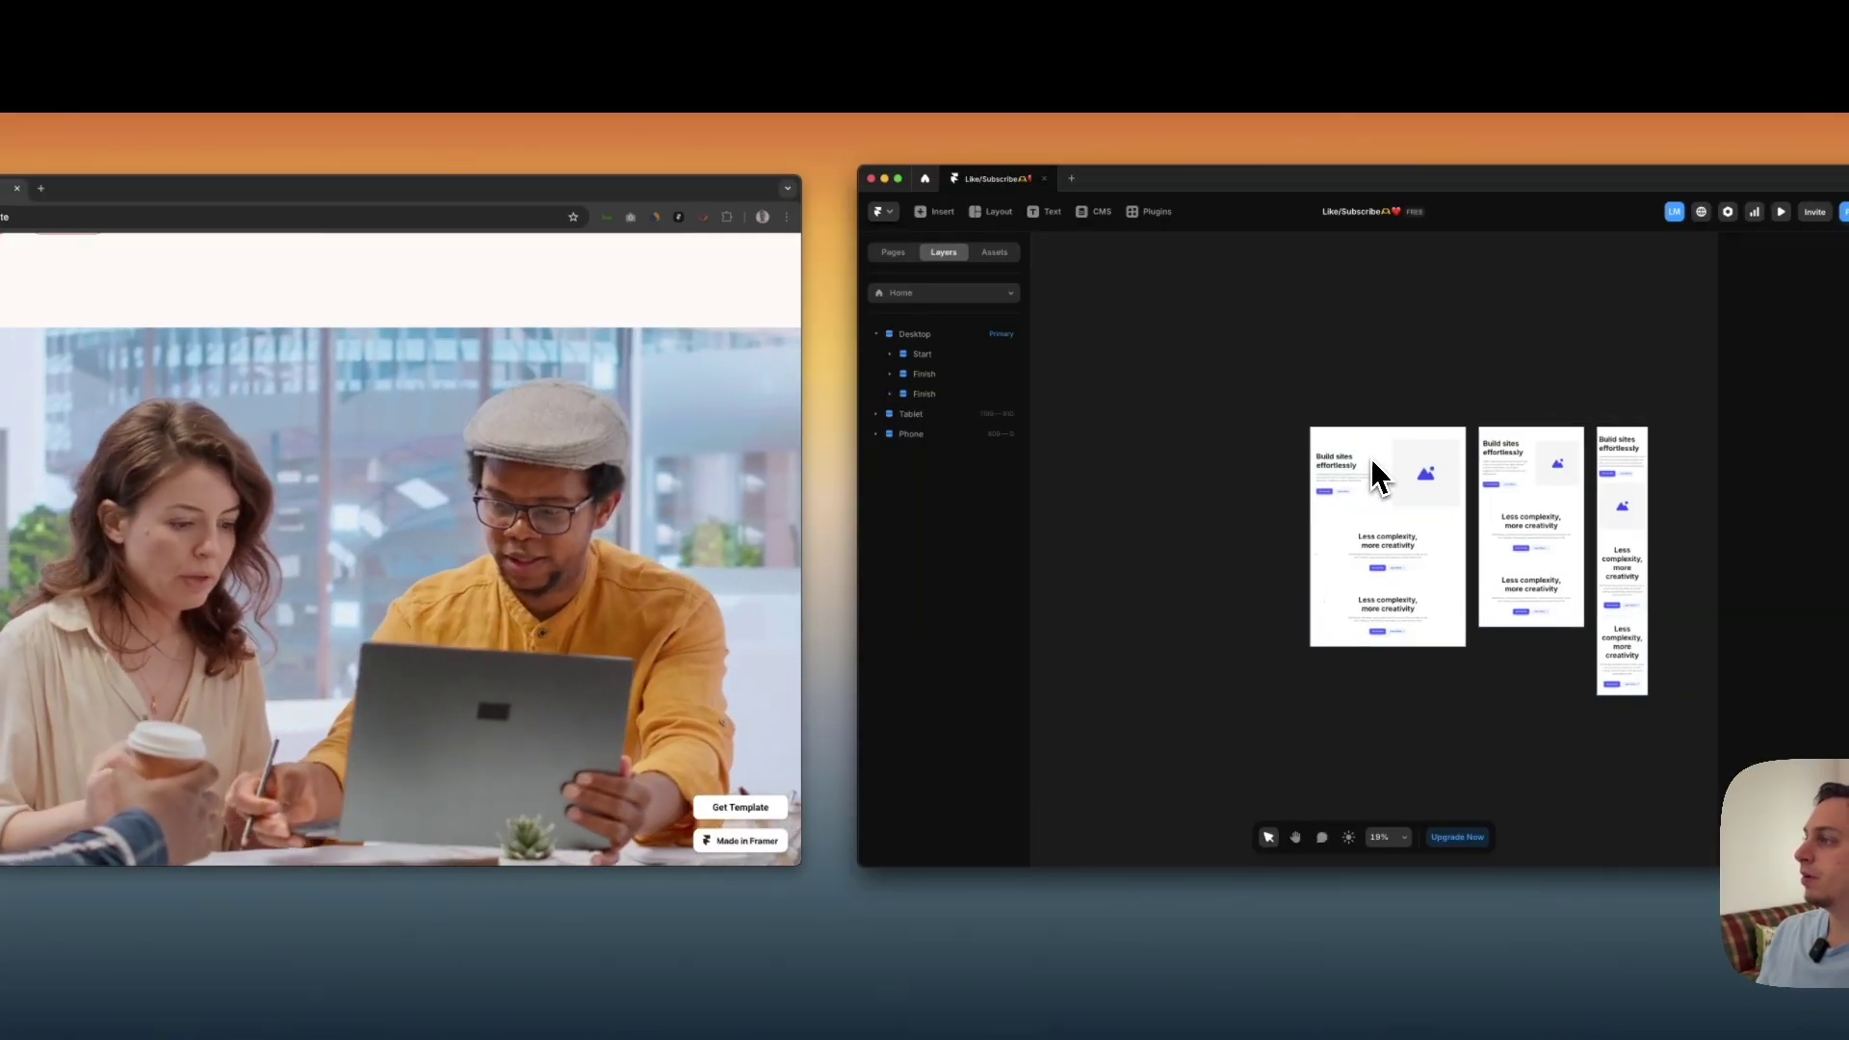
Widen Chrome and scroll the Flexio site to watch headings swap over the sticky video
scroll(1372, 459, right, 5)
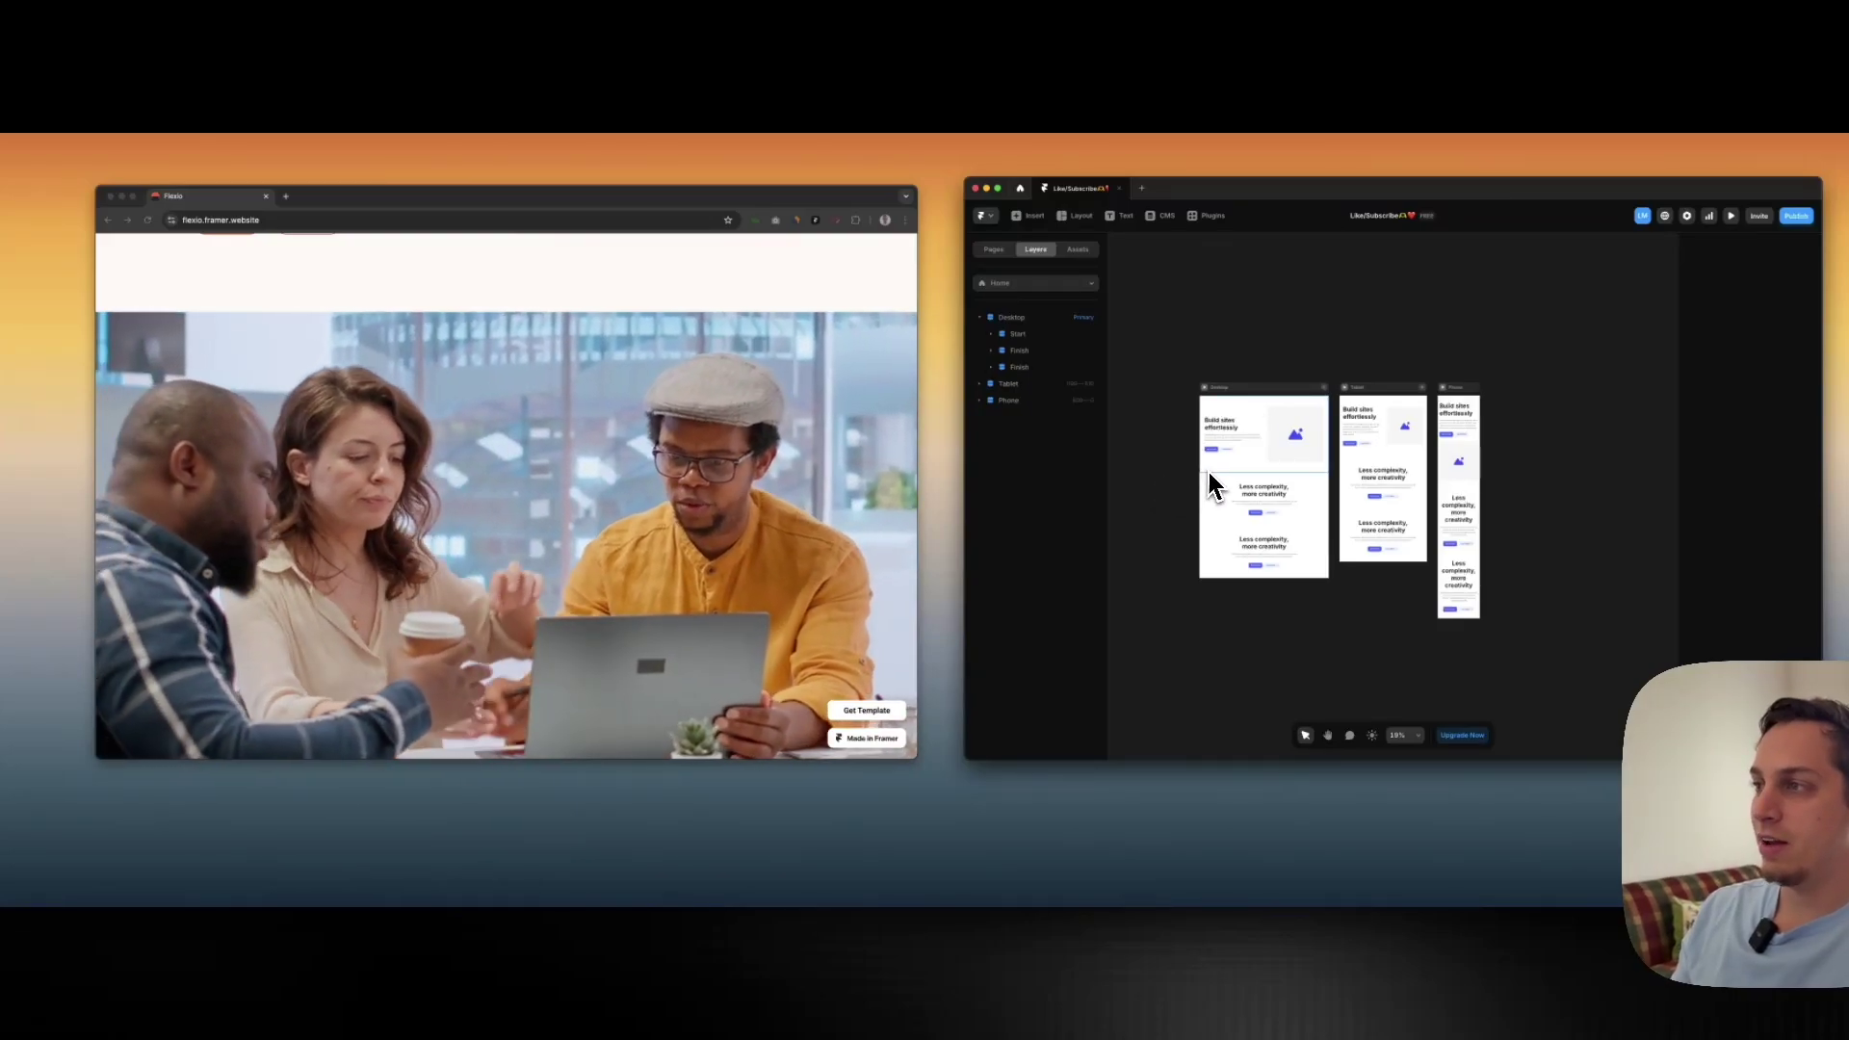
scroll(790, 445, down, 2)
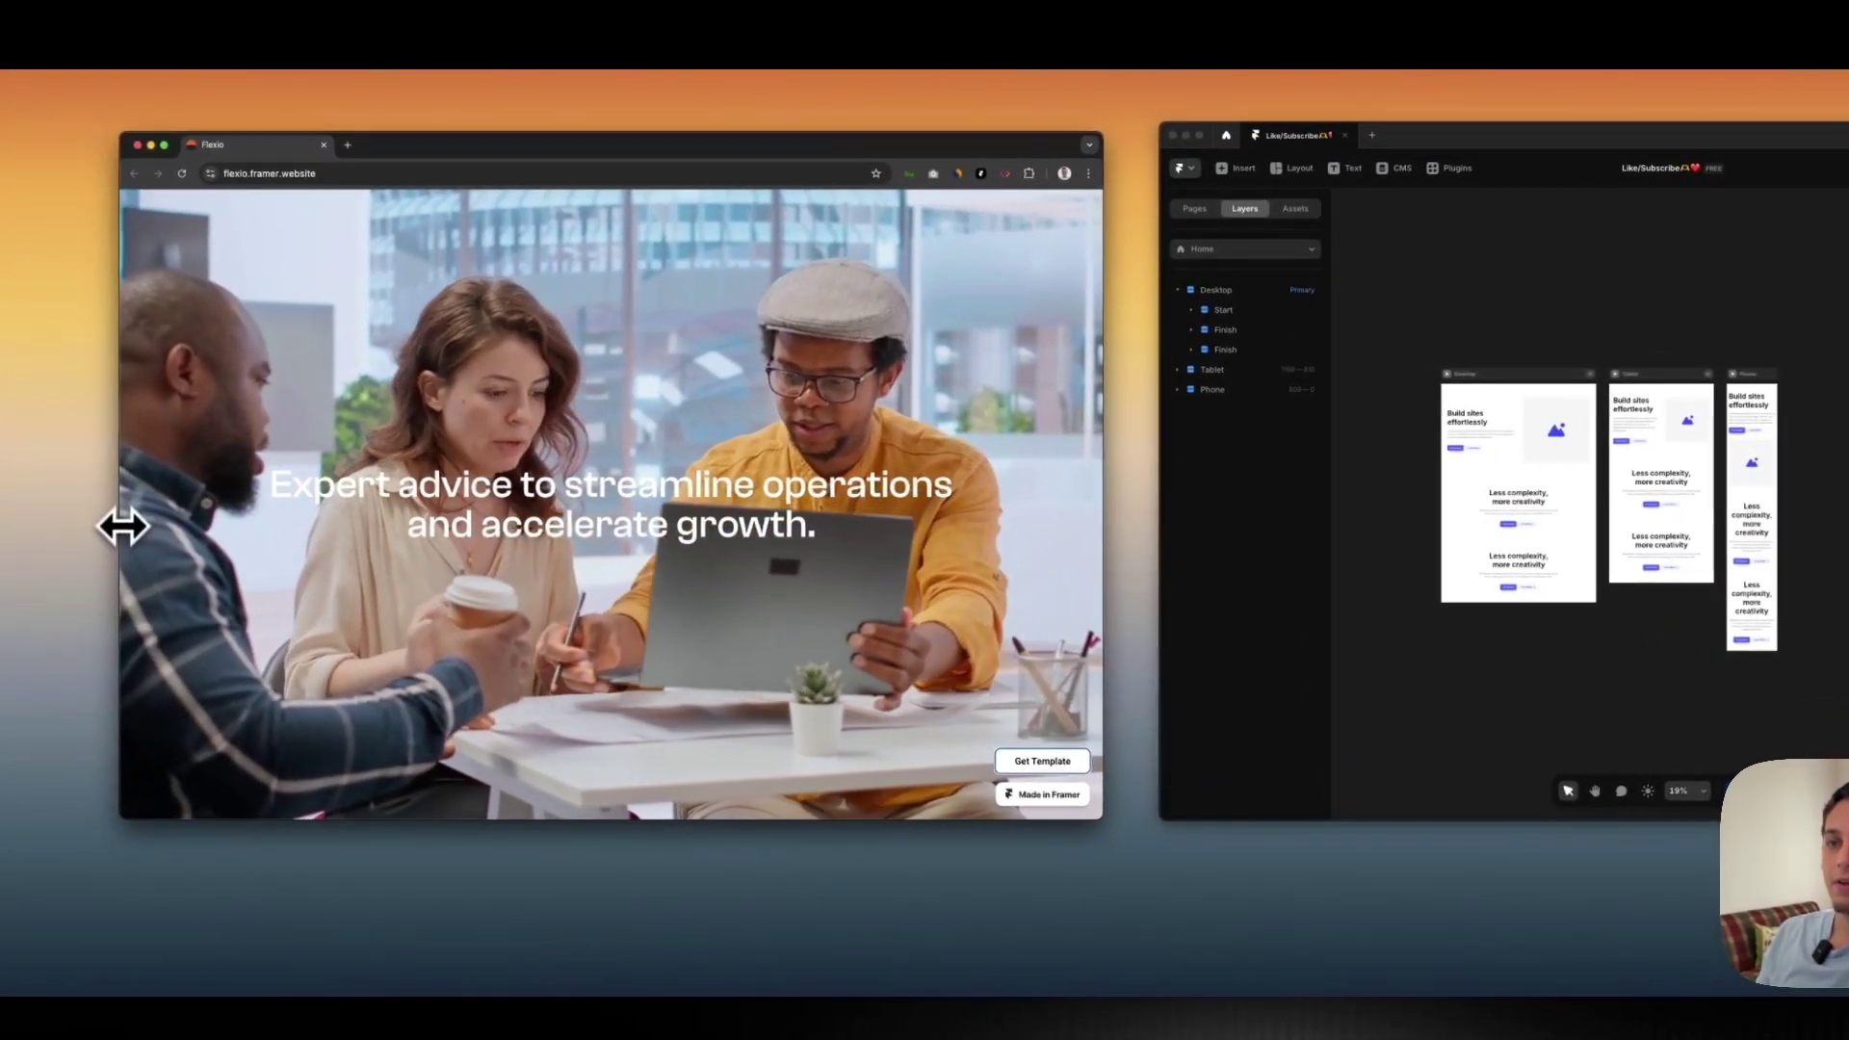
drag(122, 525, 181, 502)
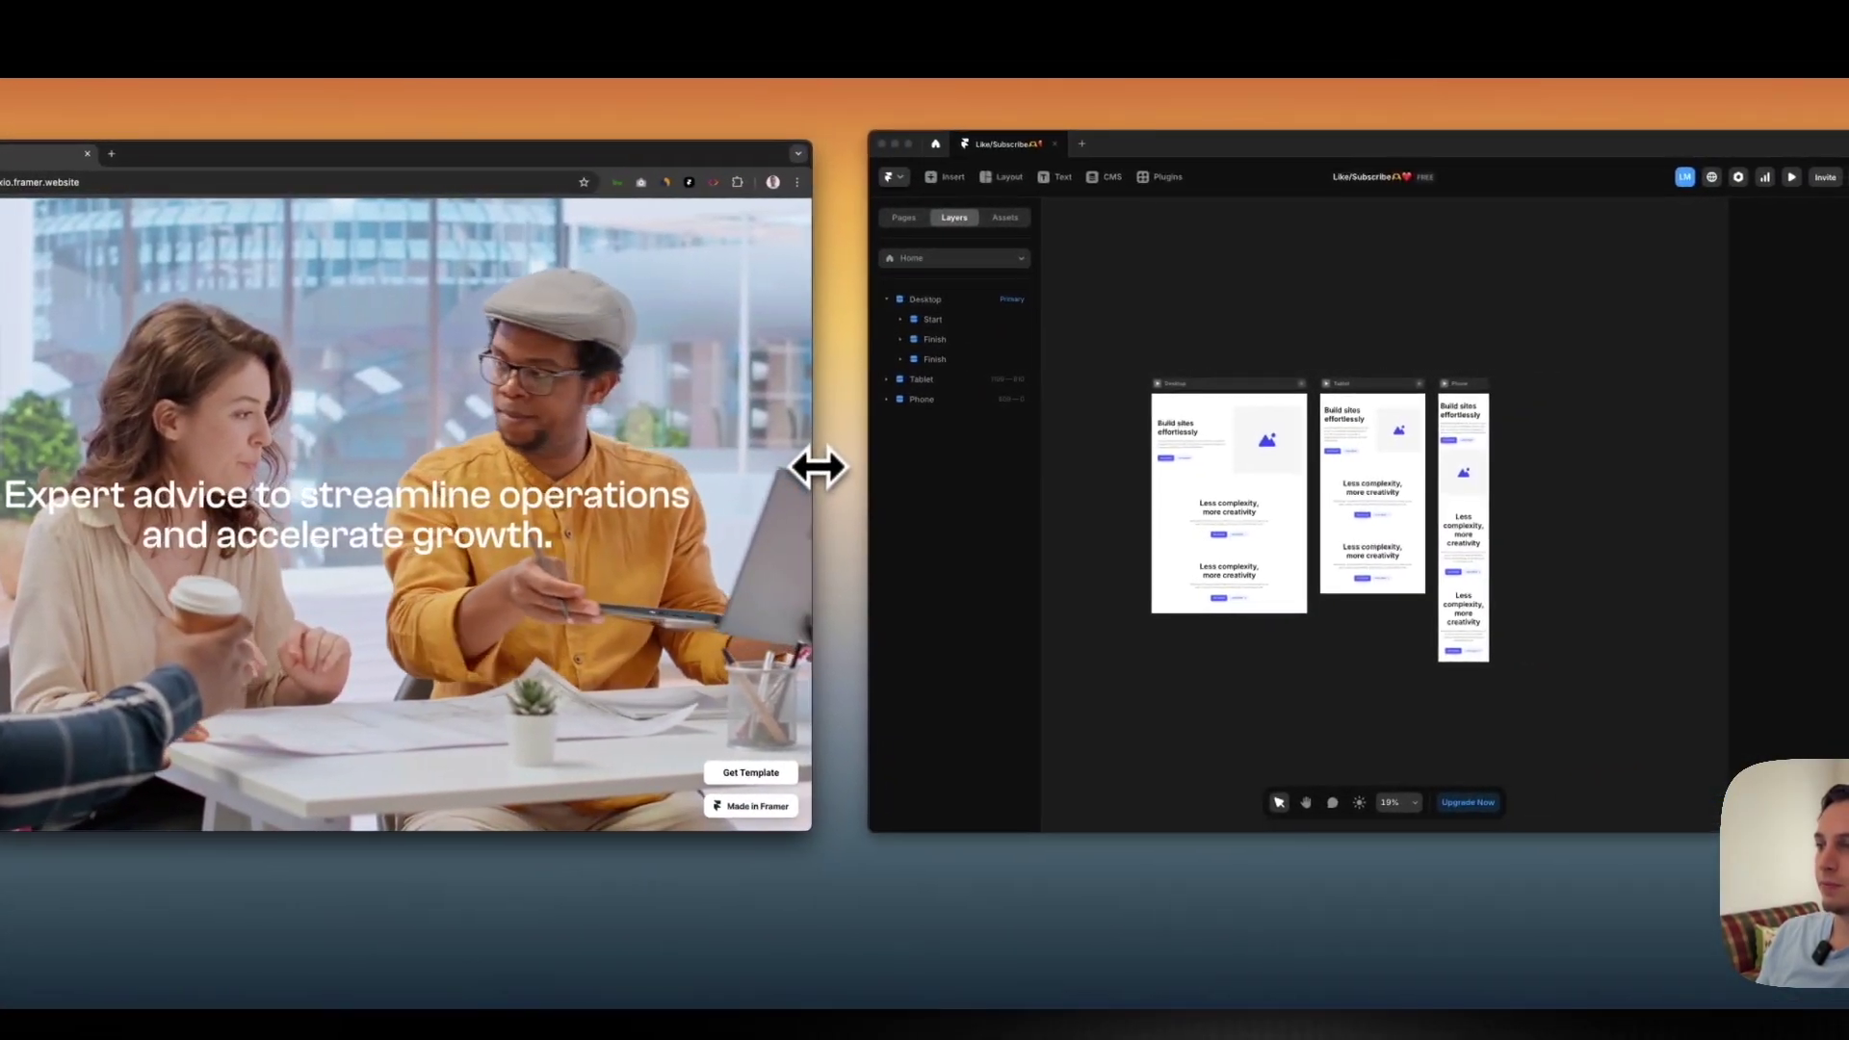
drag(1108, 457, 1647, 479)
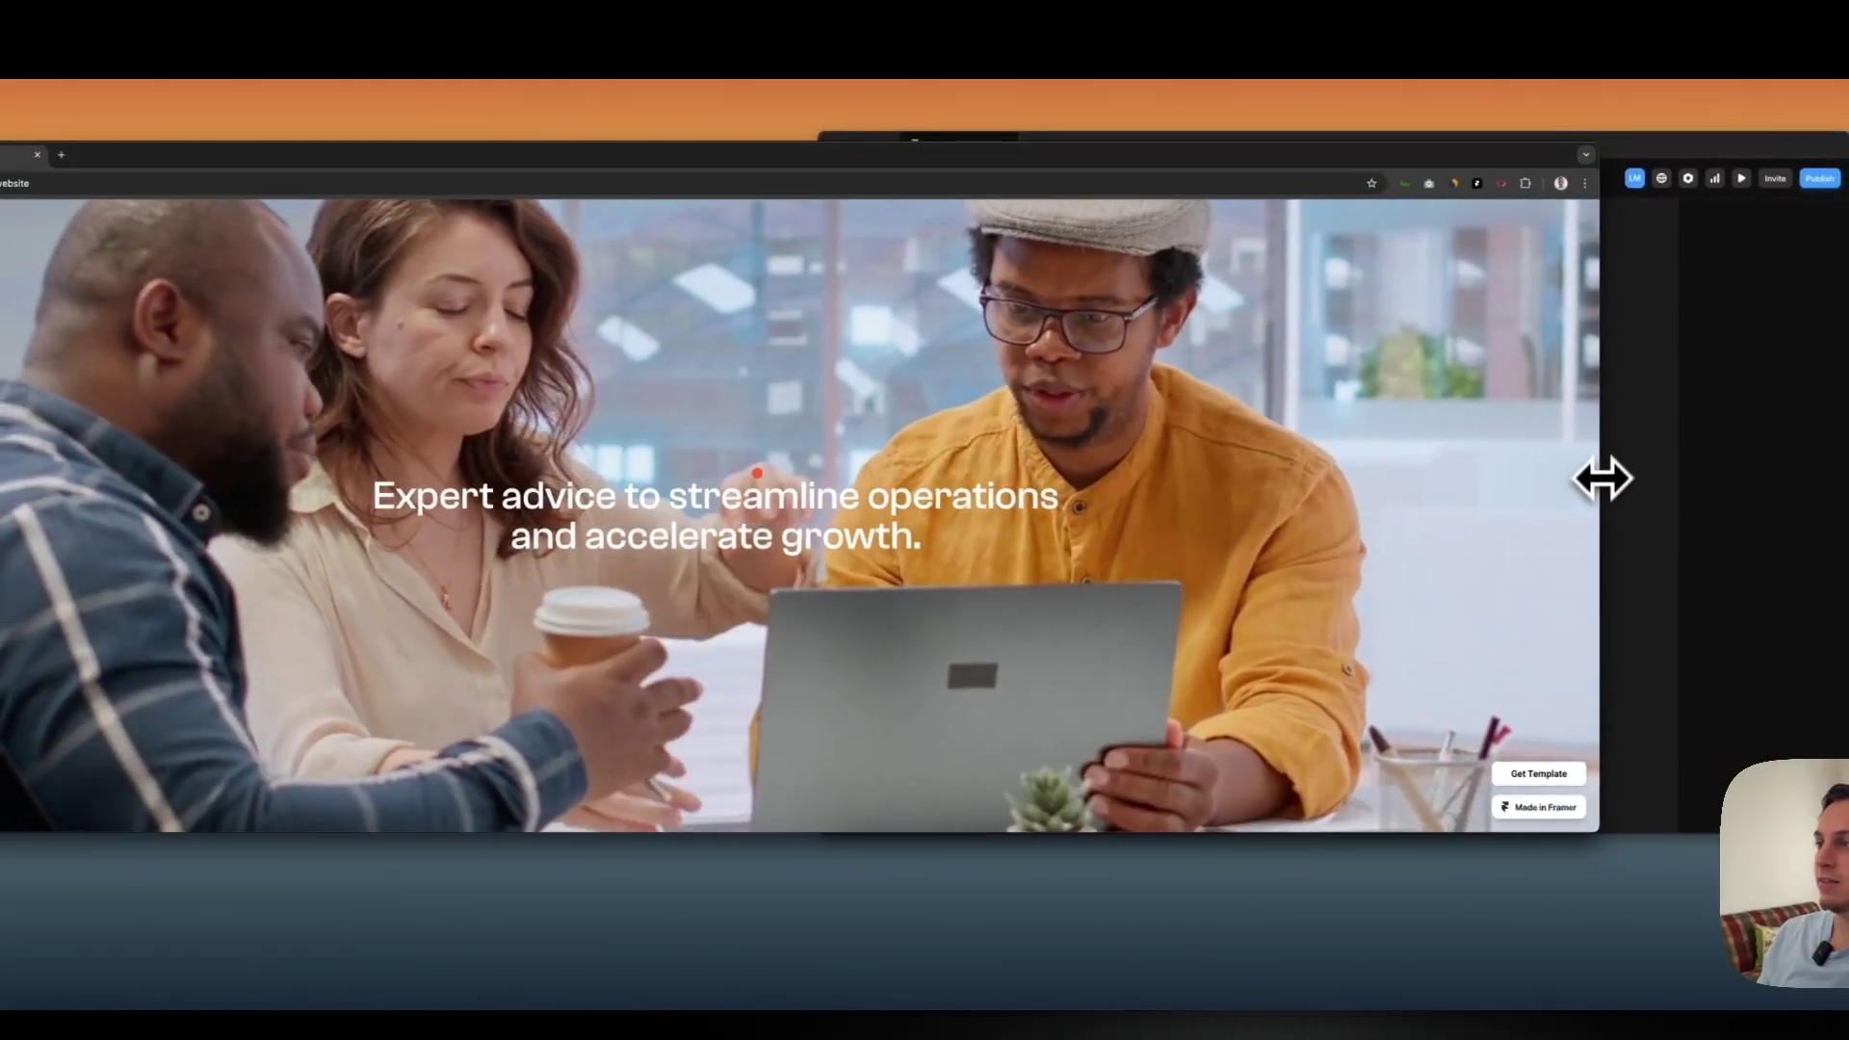
scroll(847, 488, down, 3)
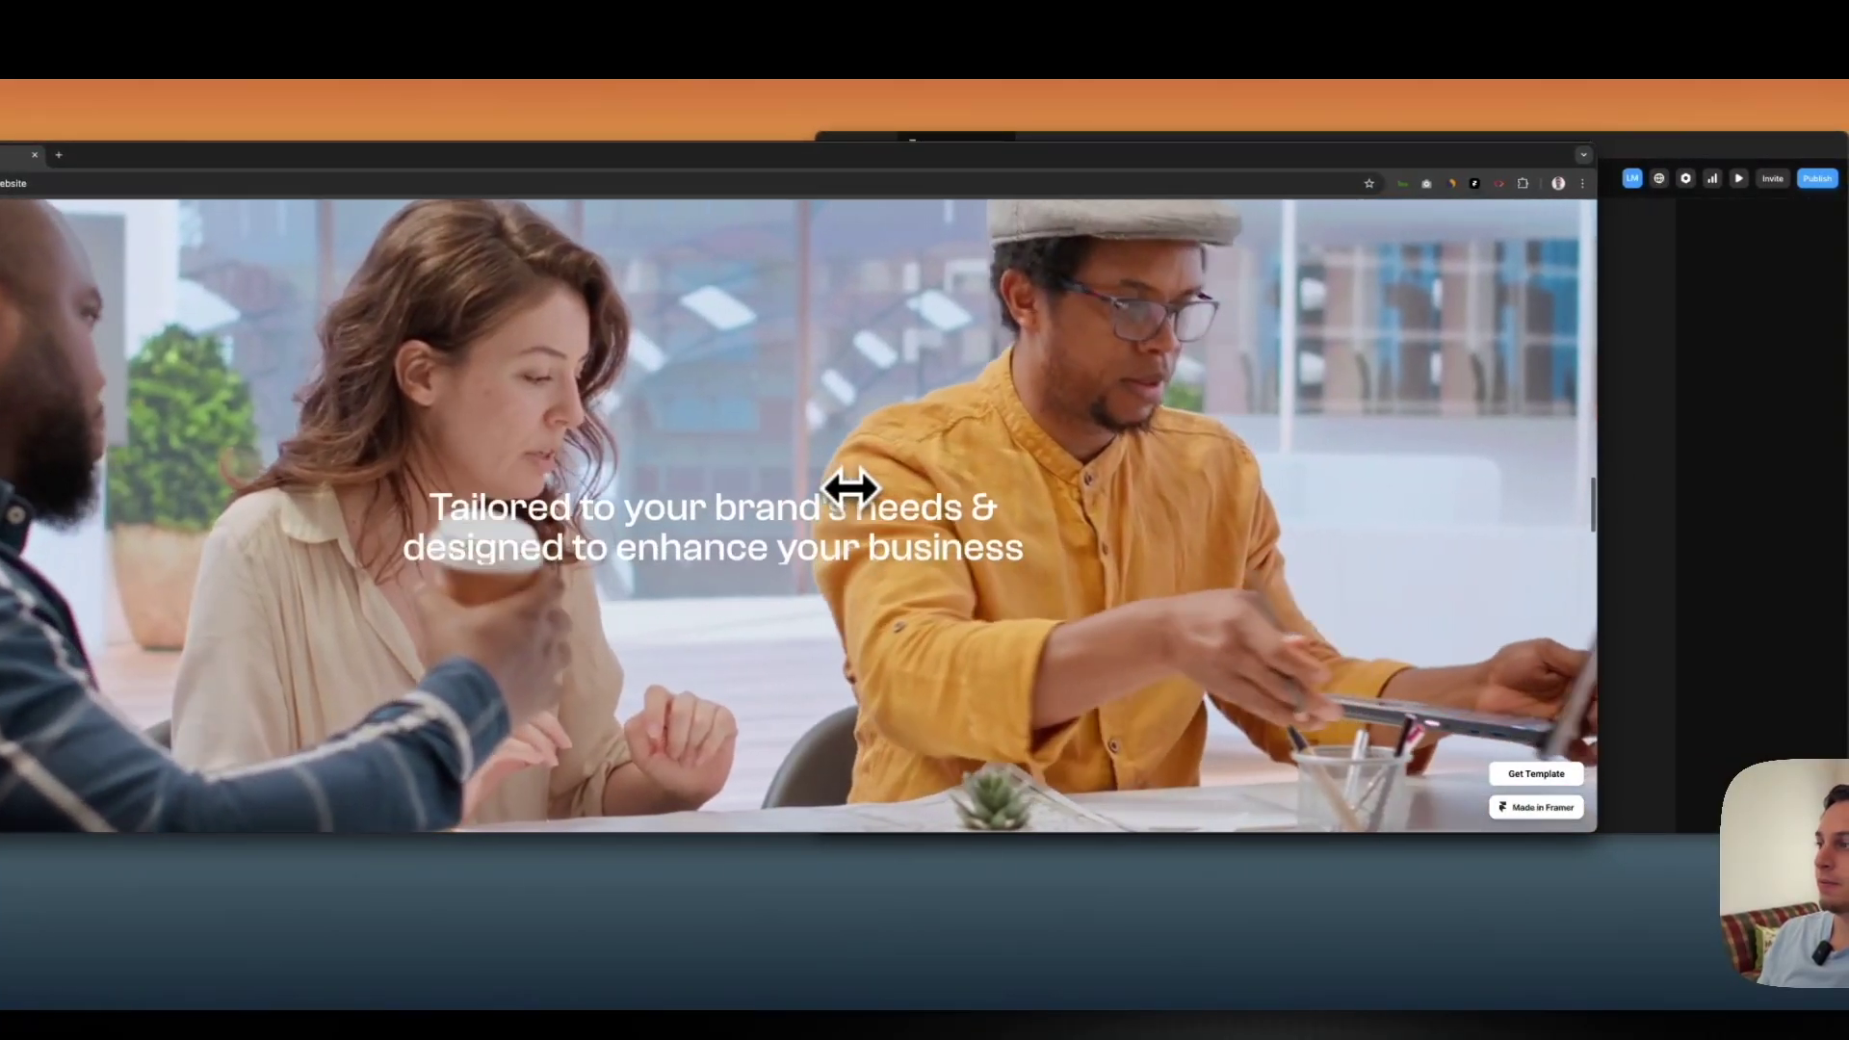
scroll(847, 488, up, 3)
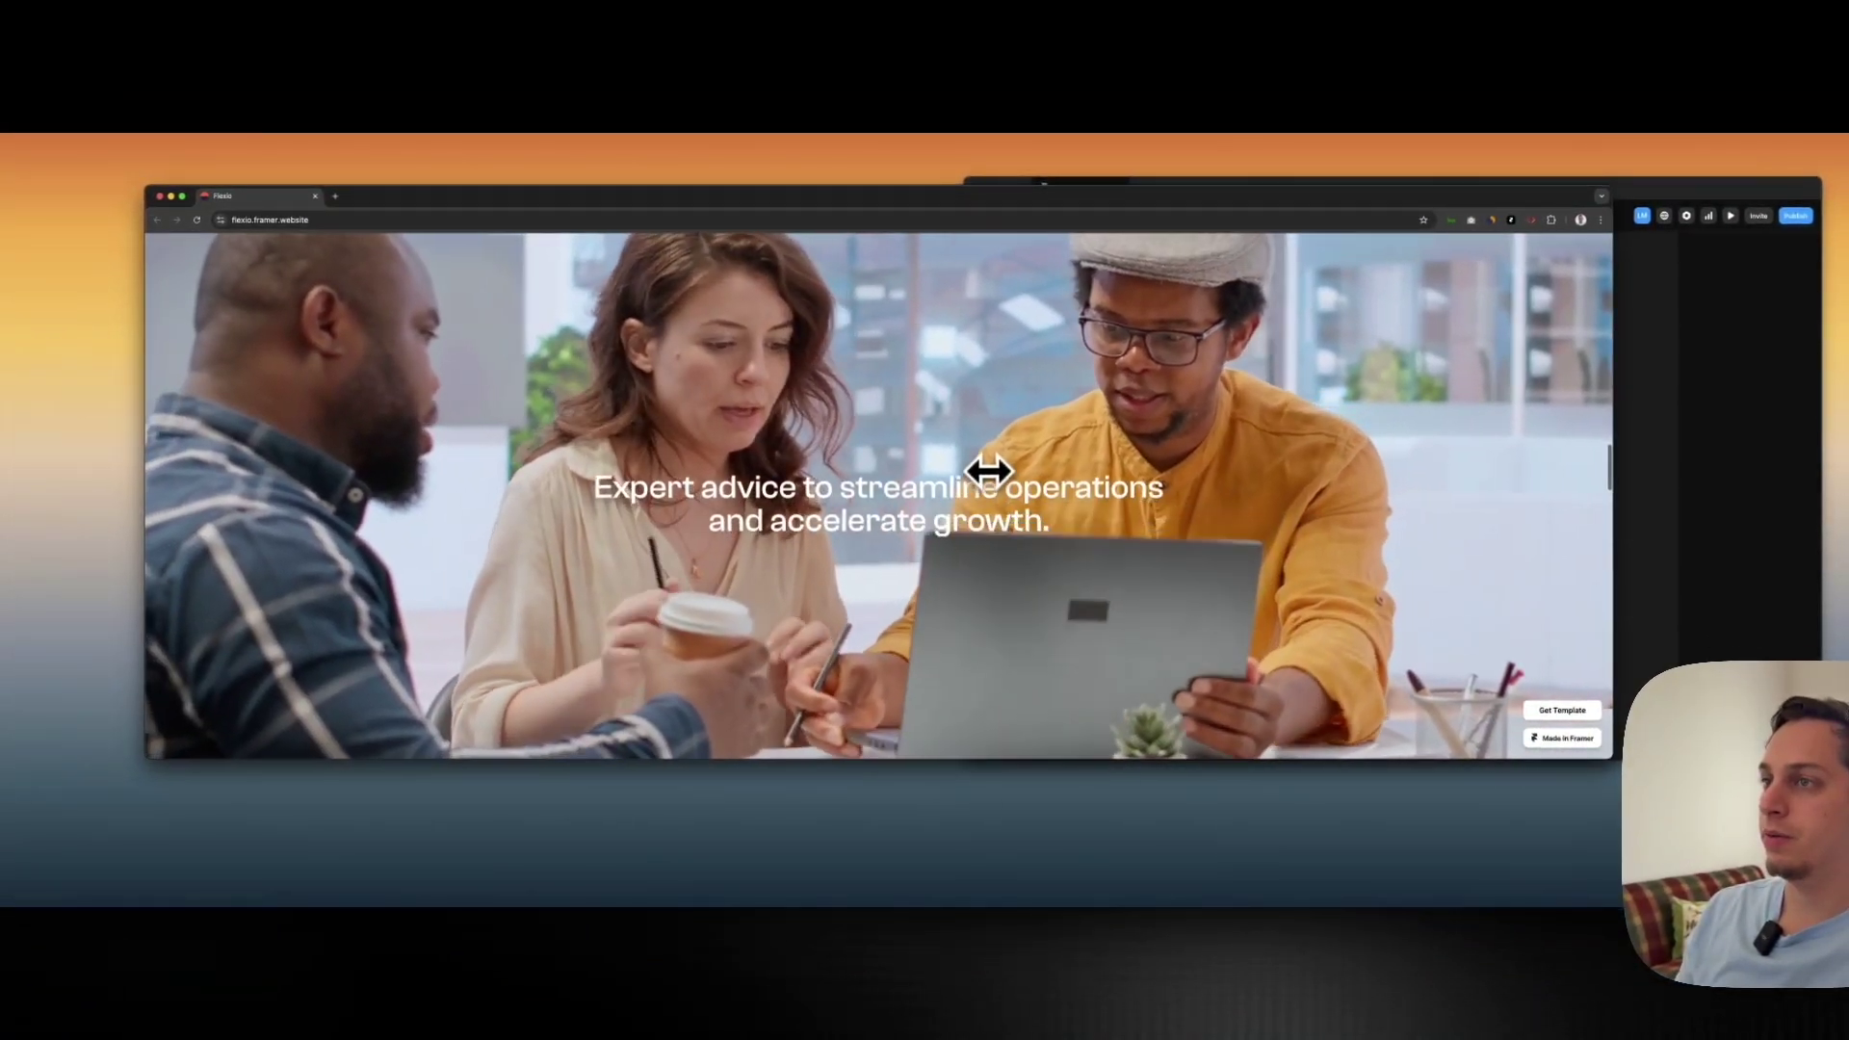
scroll(989, 470, down, 3)
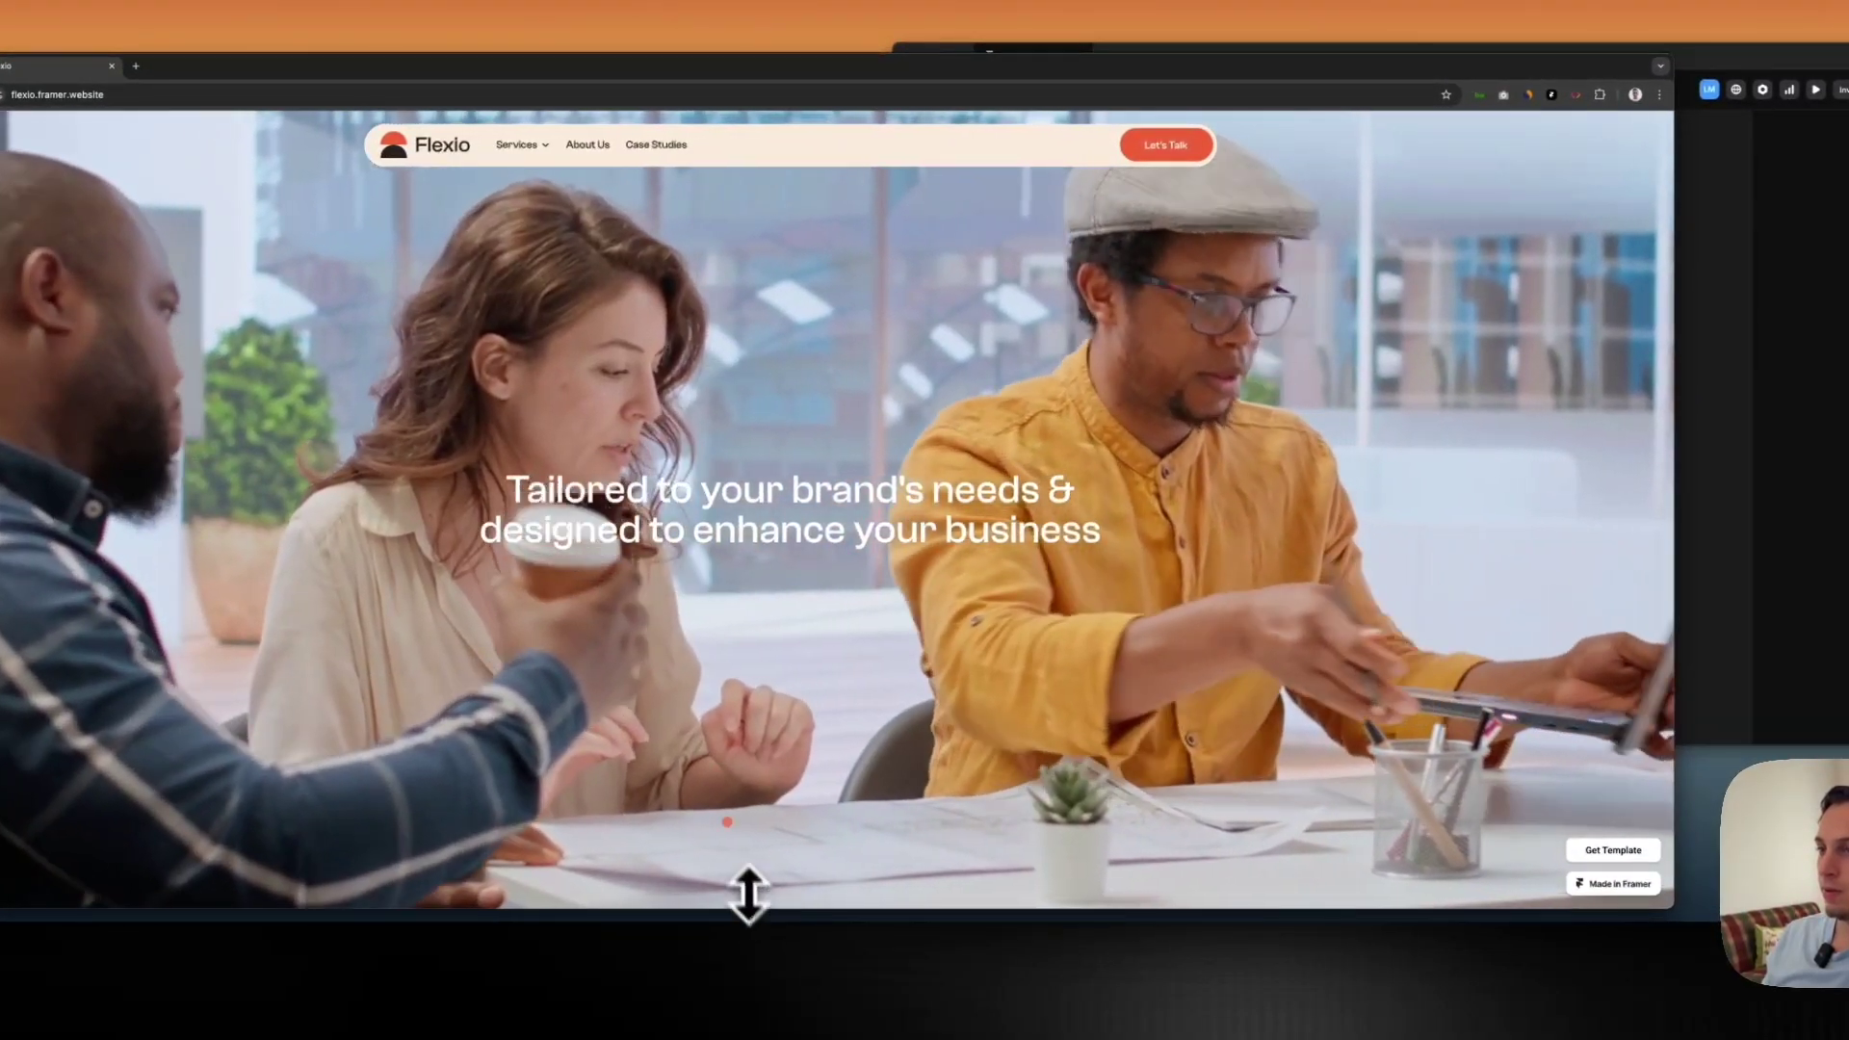
scroll(685, 603, down, 2)
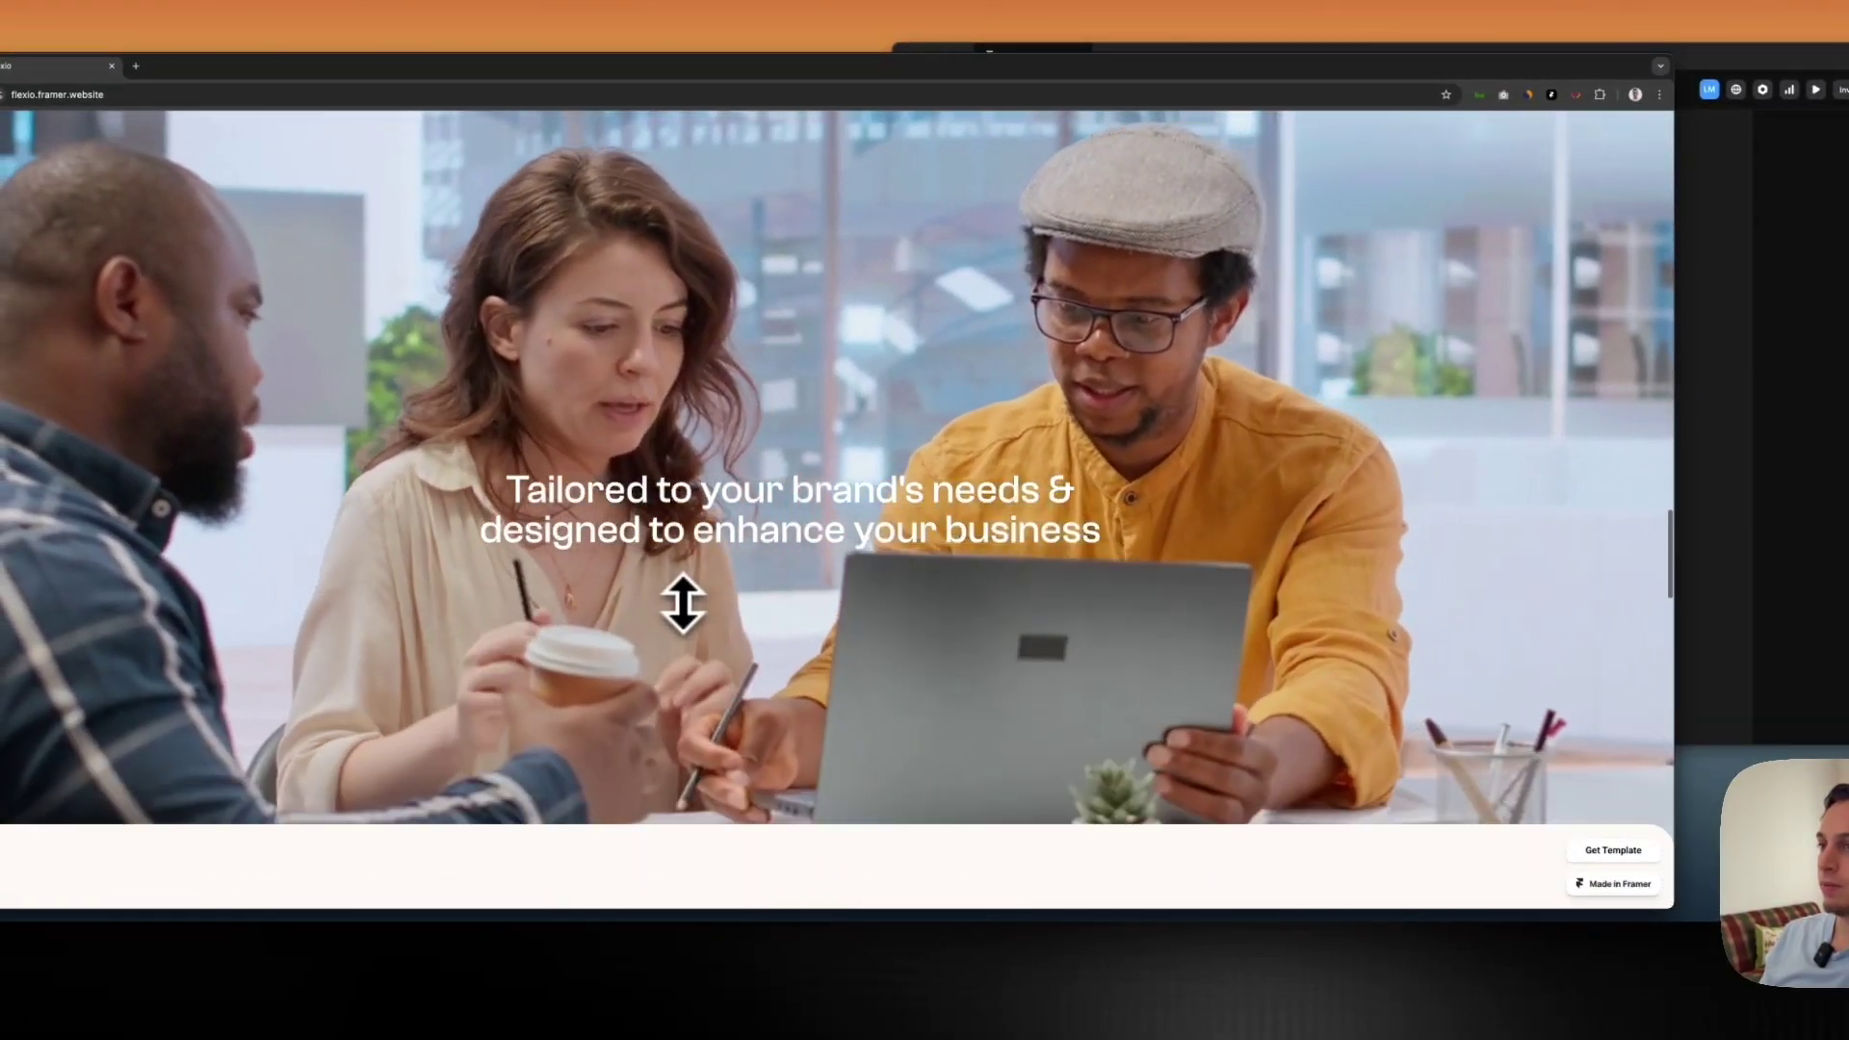
scroll(683, 603, up, 2)
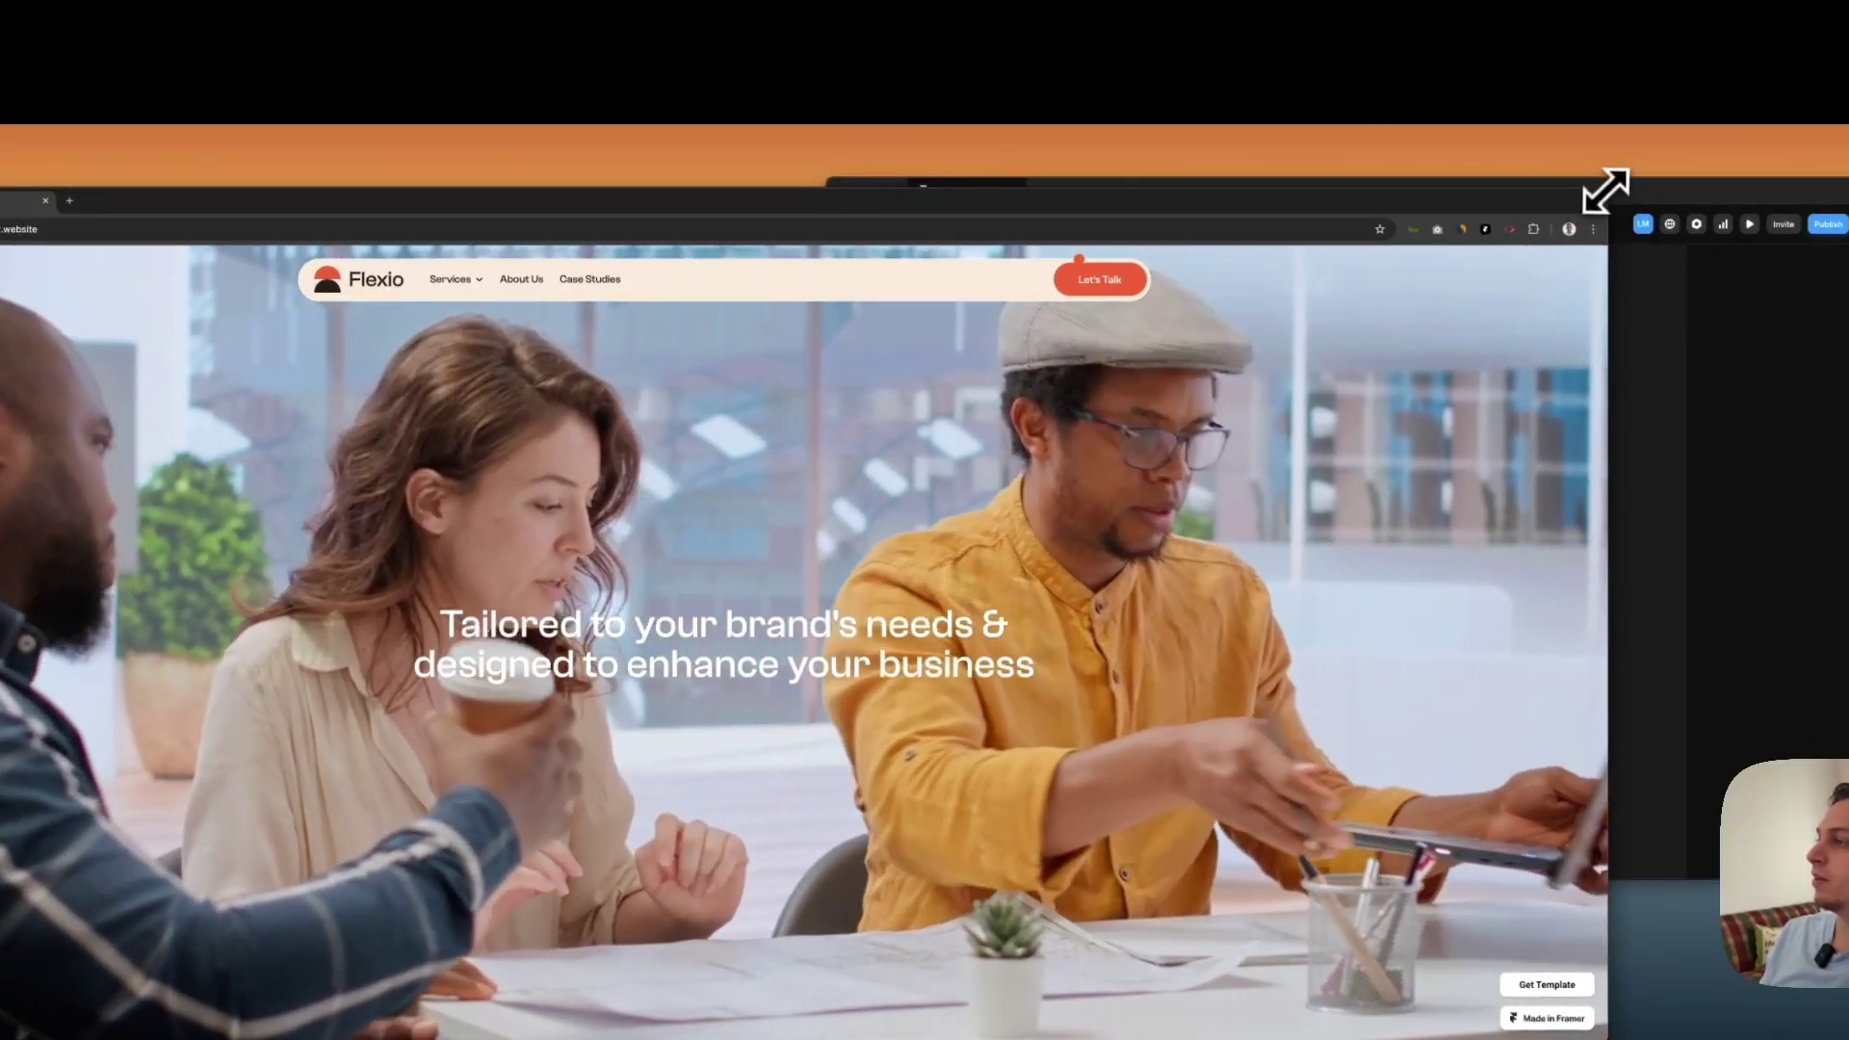
Shrink the Chrome window, move it aside, and bring Framer to the front
drag(1605, 186, 1428, 287)
drag(1238, 326, 1106, 164)
click(1597, 488)
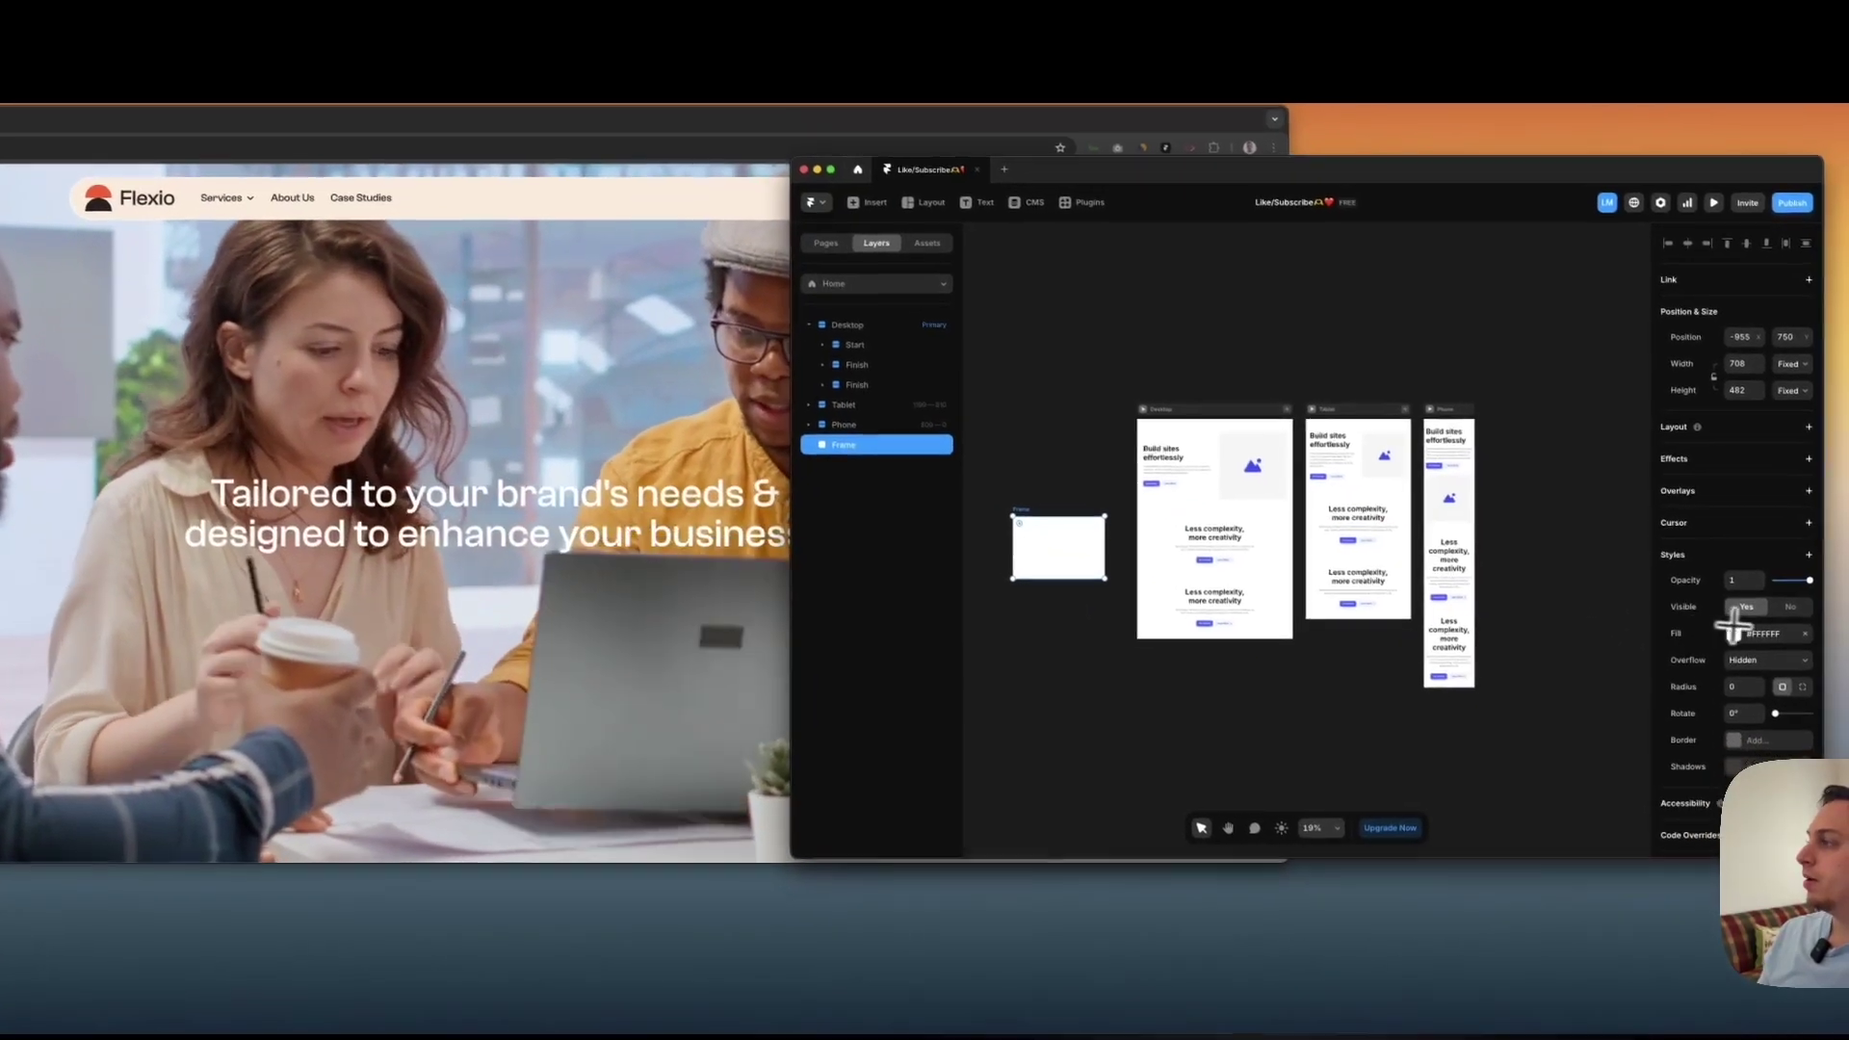
Delete the stray frame, place a Video element between Start and Finish, and preview Desktop
key(Delete)
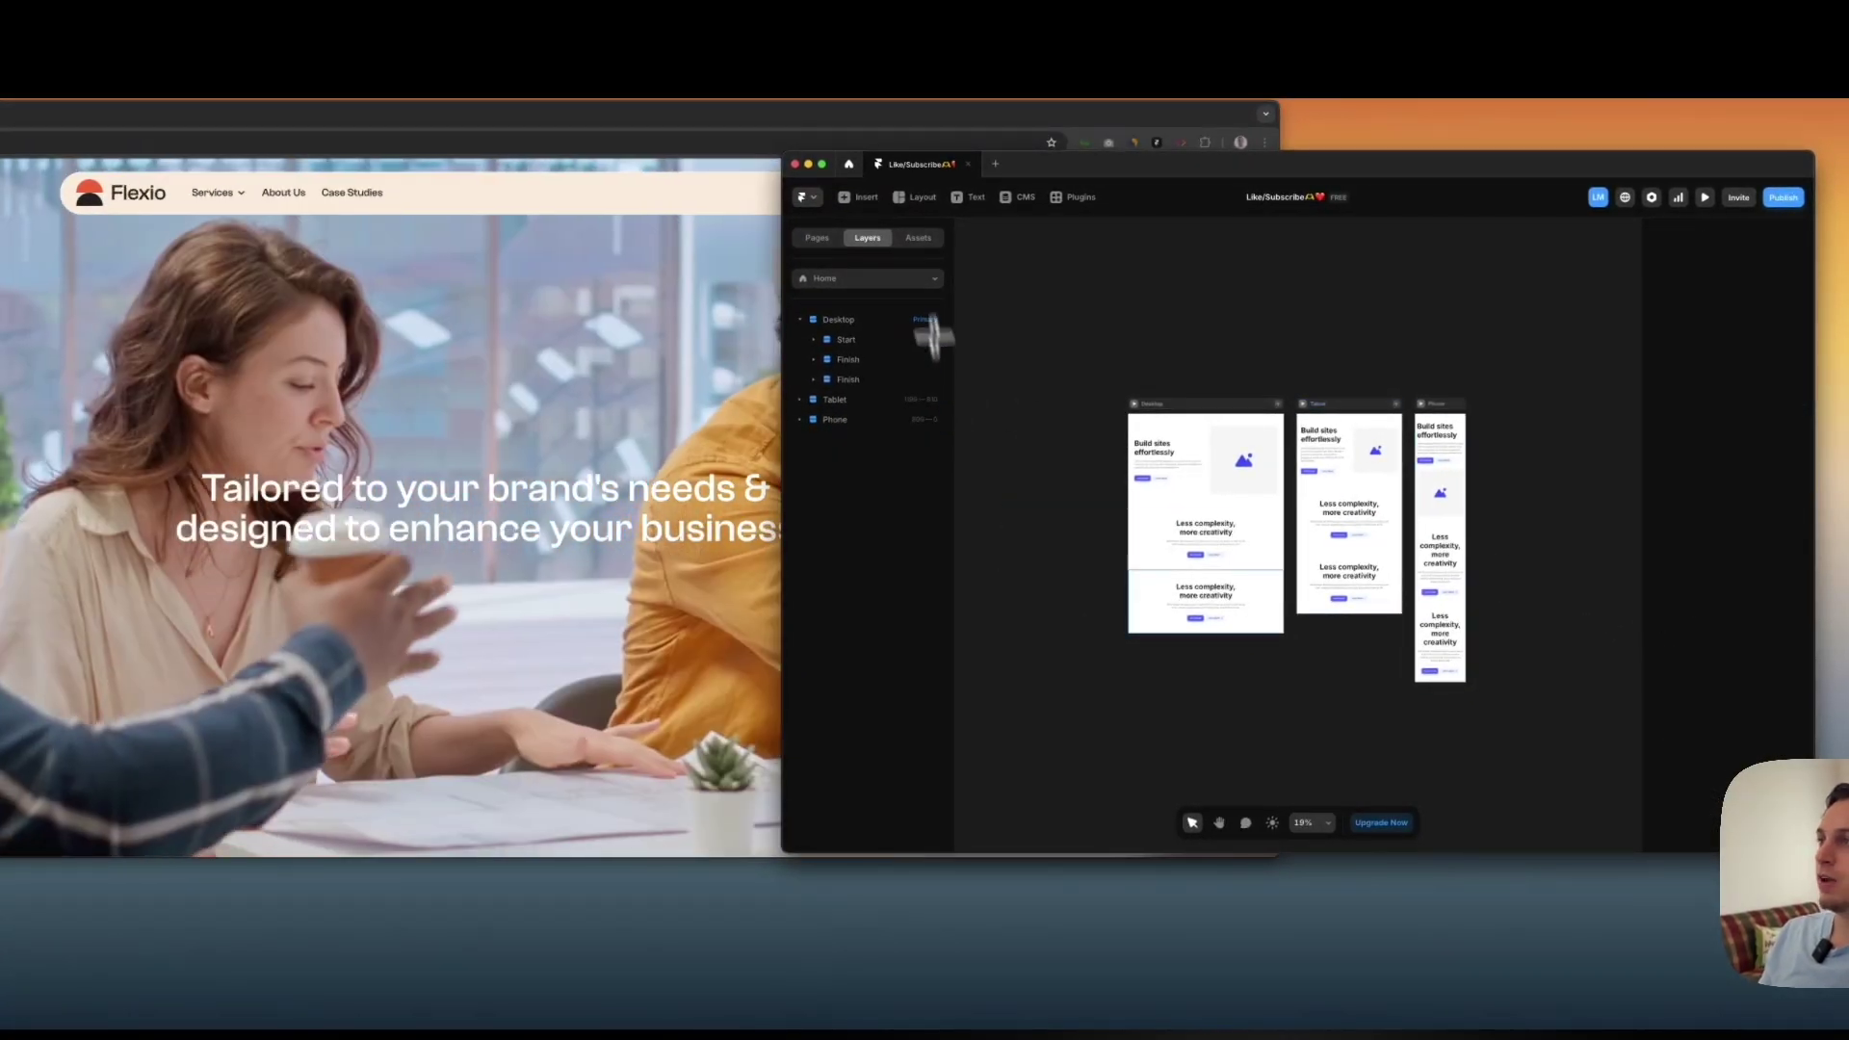
click(866, 200)
text(video)
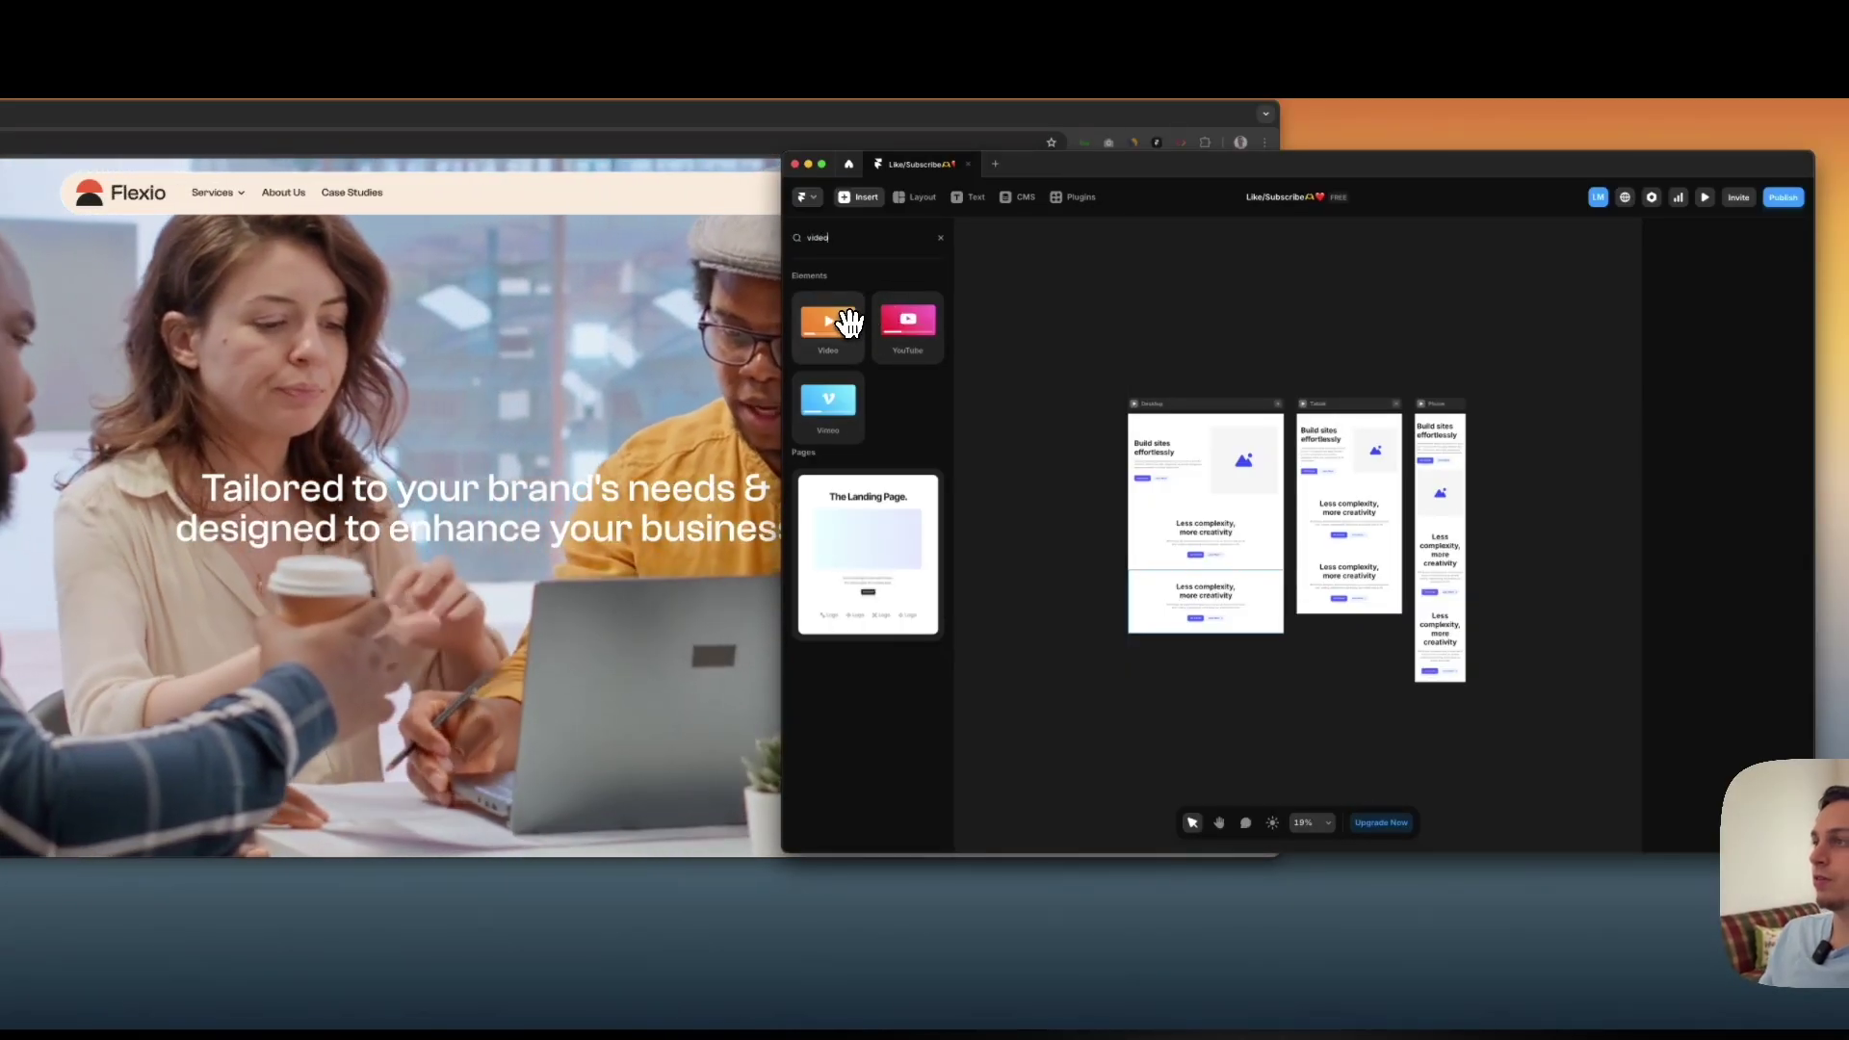
drag(850, 323, 1054, 468)
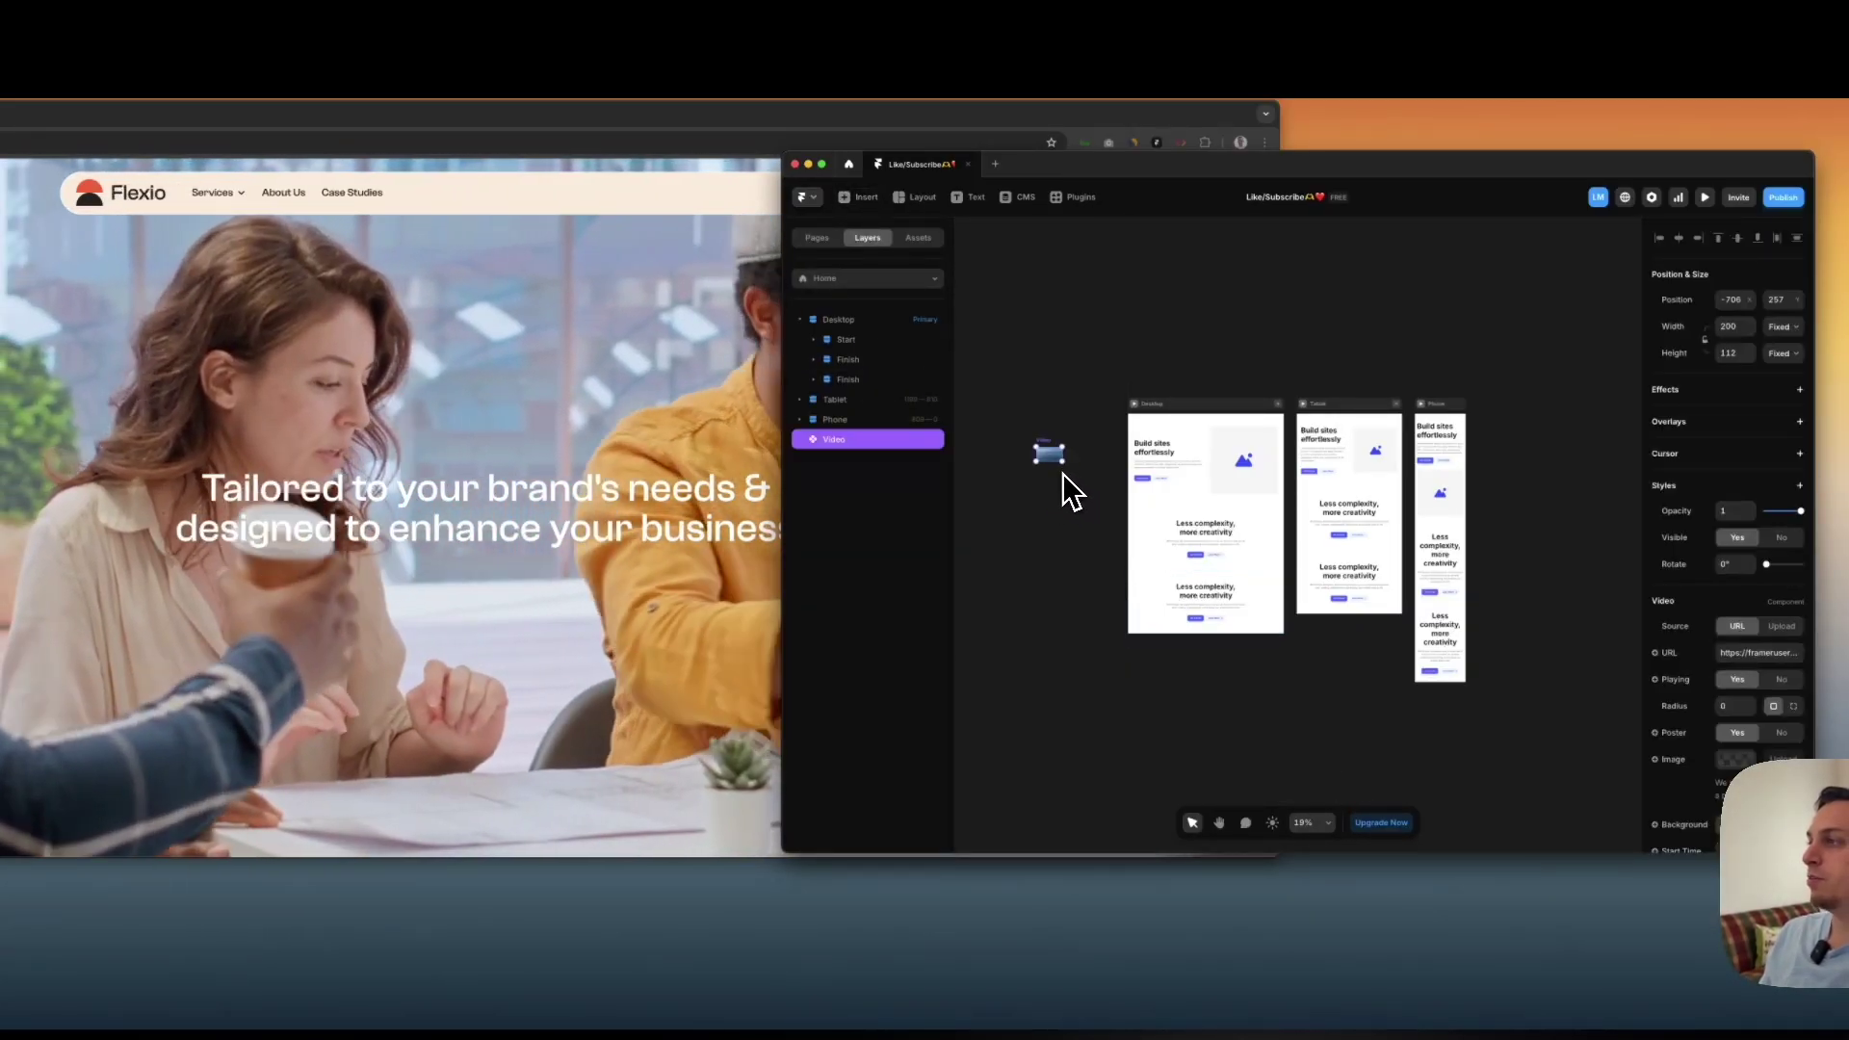
drag(1202, 512, 1205, 511)
click(1135, 406)
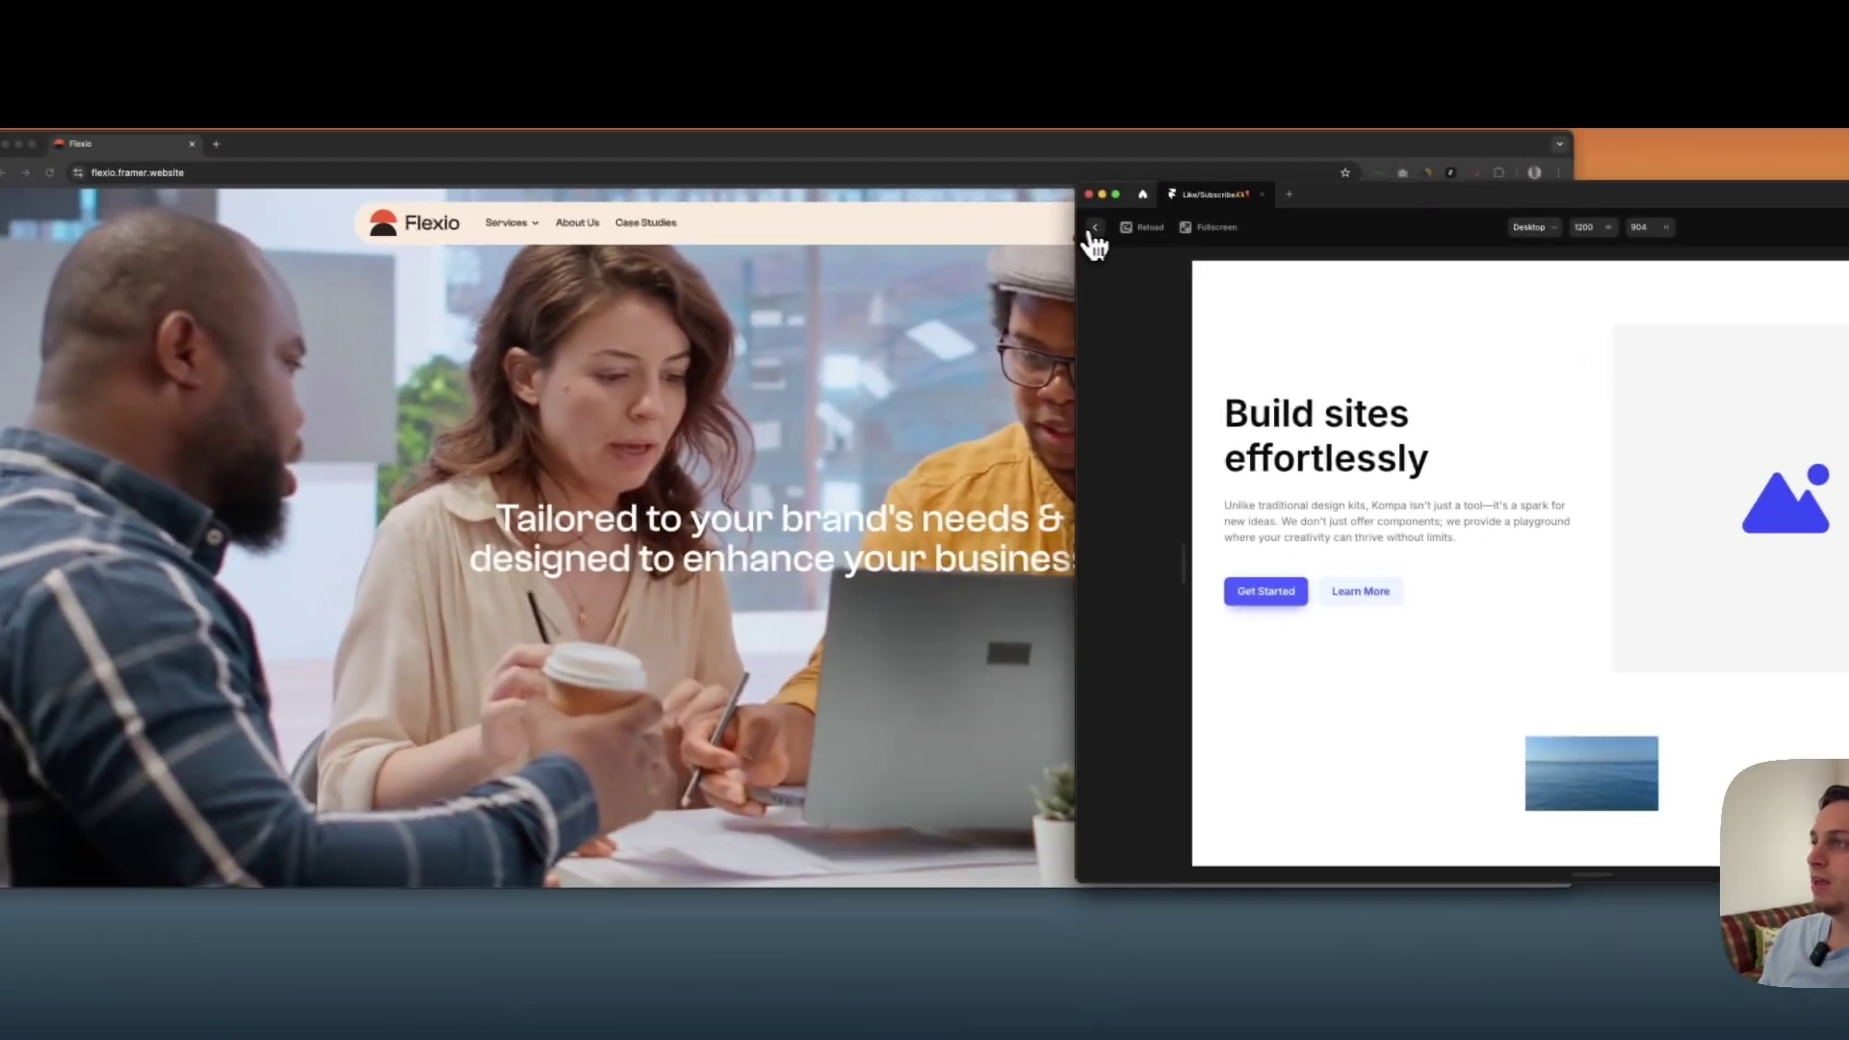
click(884, 181)
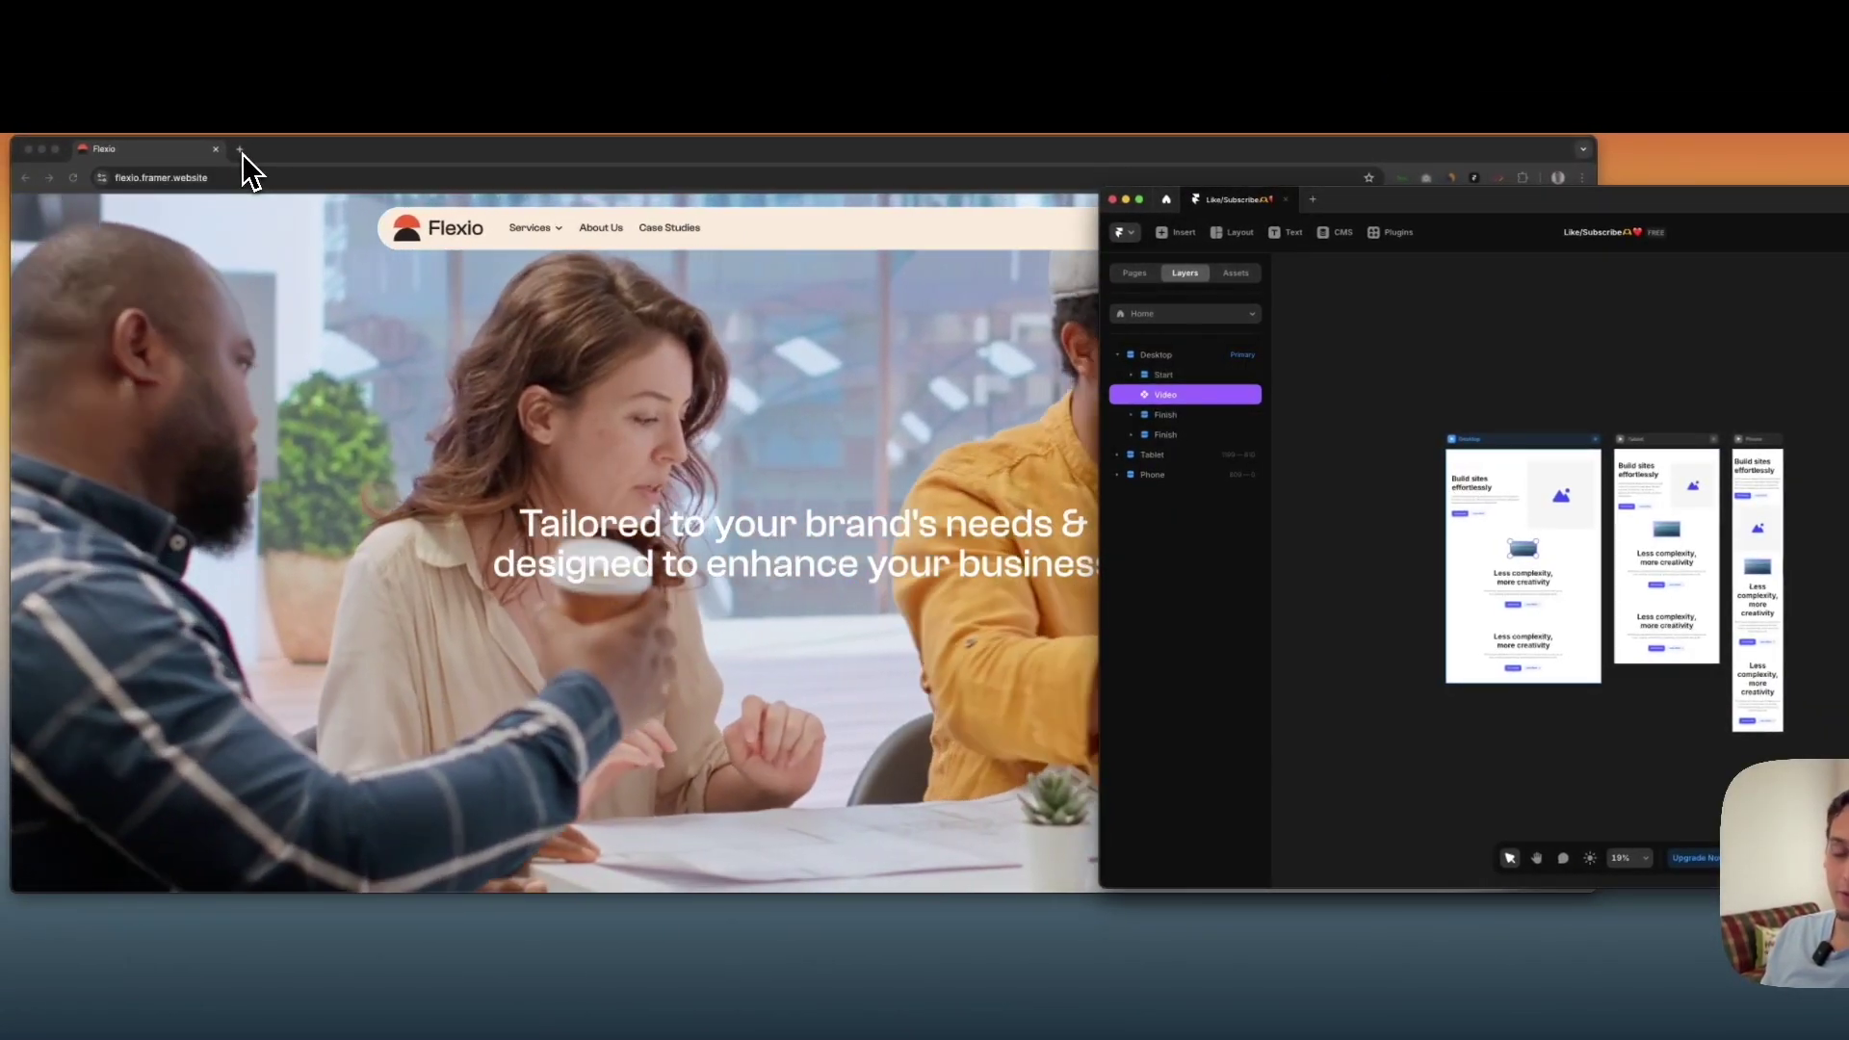
Search Google for 'pexels stock' and open the Pexels free stock videos page
click(241, 150)
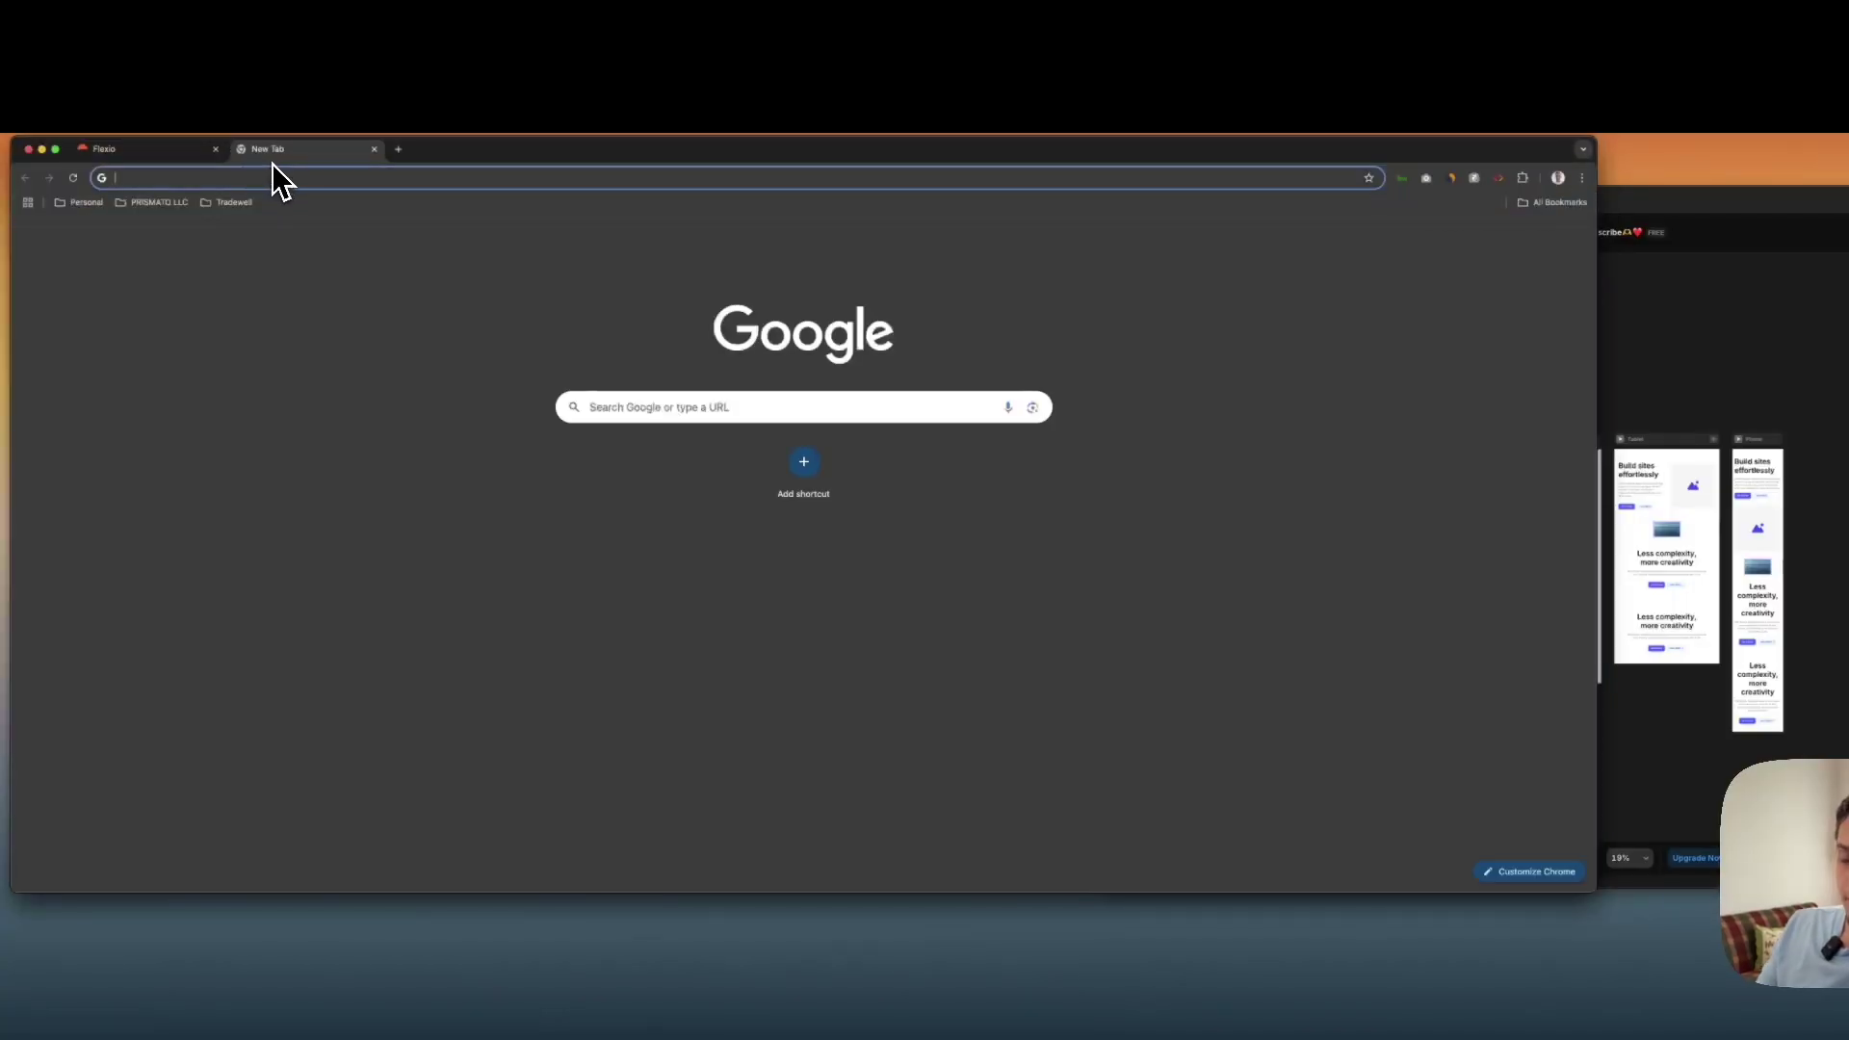
text(pexels stock)
key(Return)
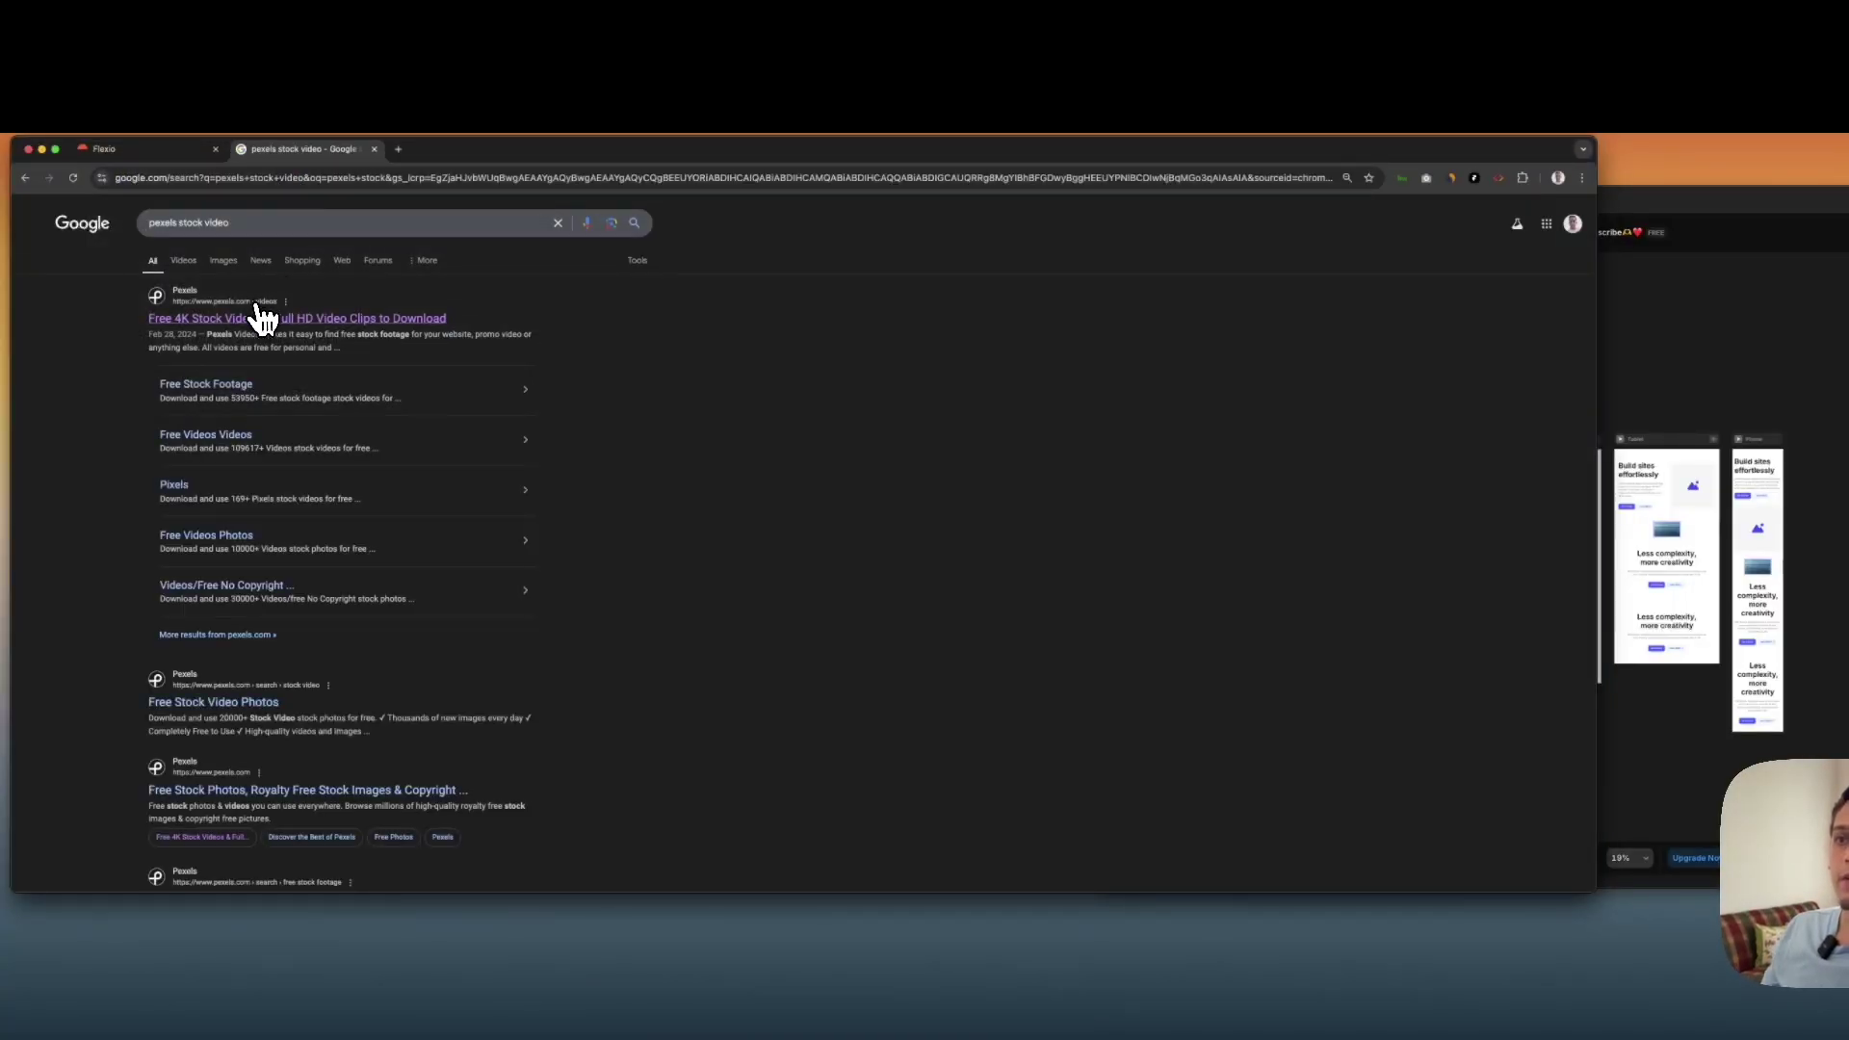
click(261, 320)
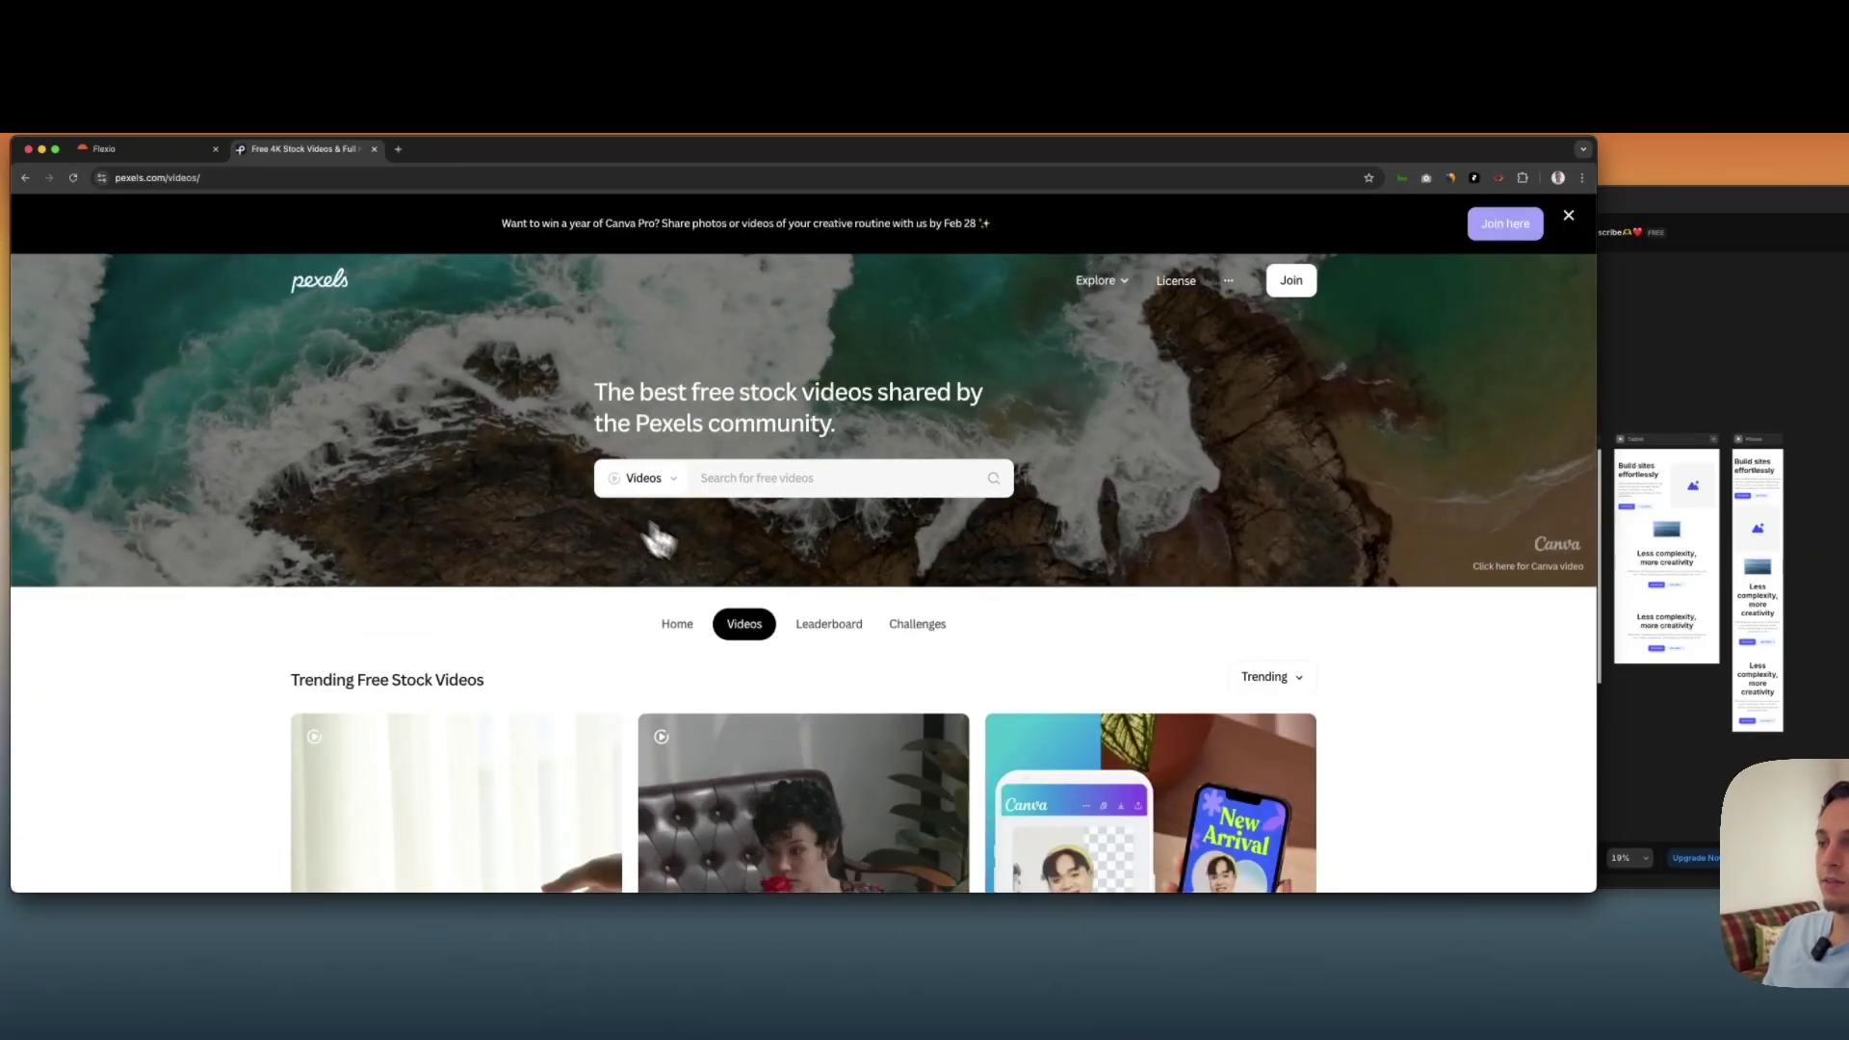
scroll(659, 540, down, 3)
scroll(710, 565, up, 3)
Search Pexels for 'office', open the first office clip and copy its video address
click(734, 481)
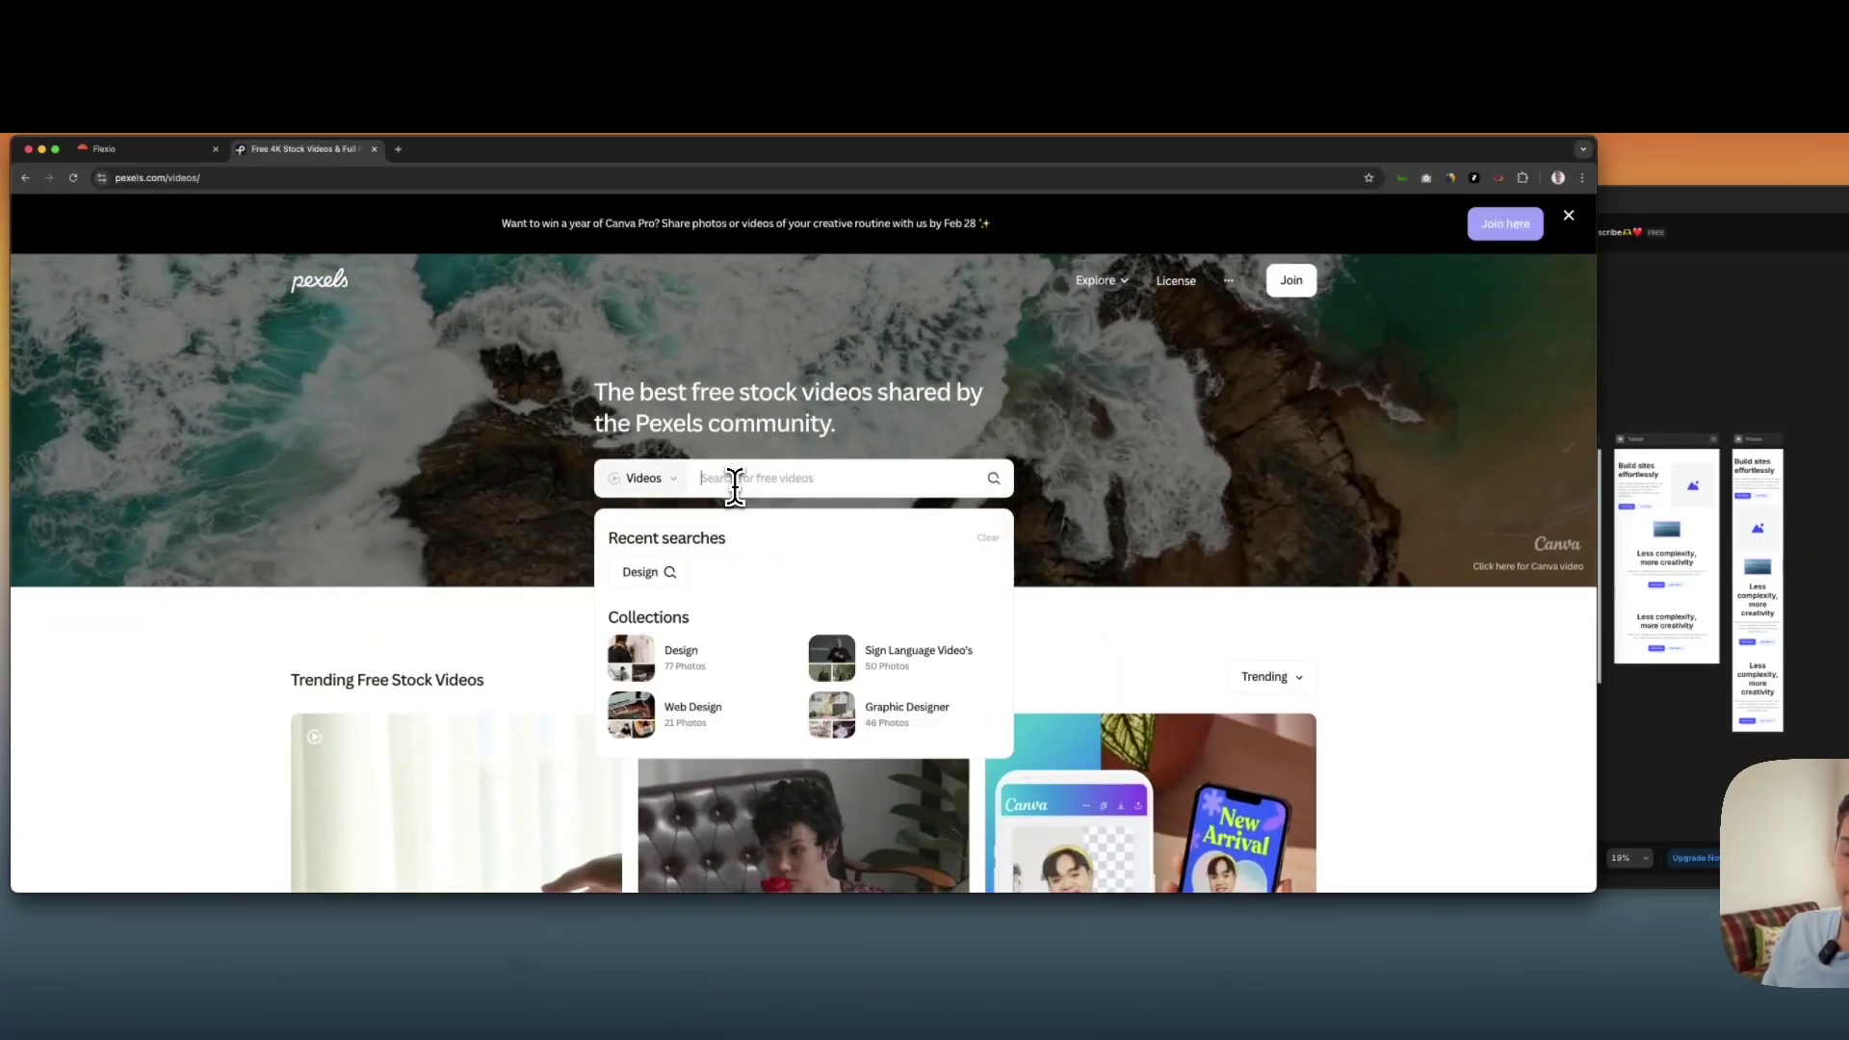
text(office)
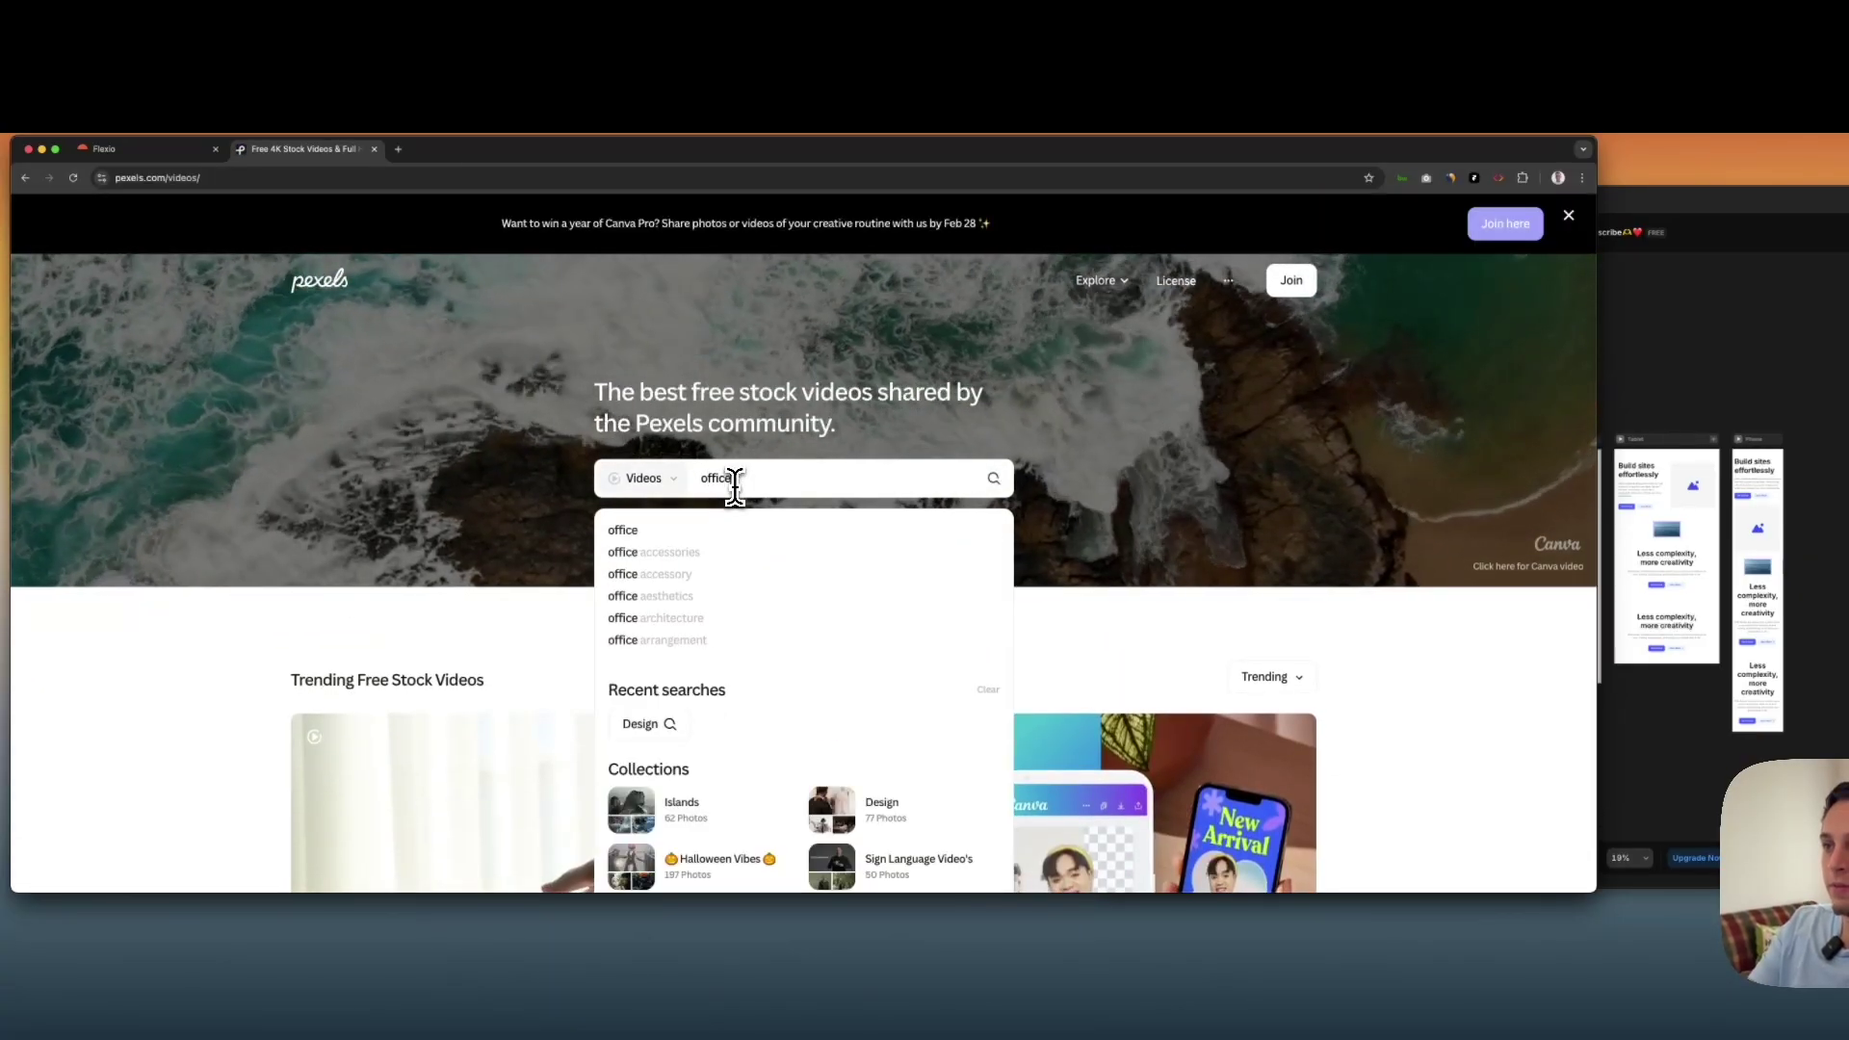
key(Return)
scroll(650, 465, down, 1)
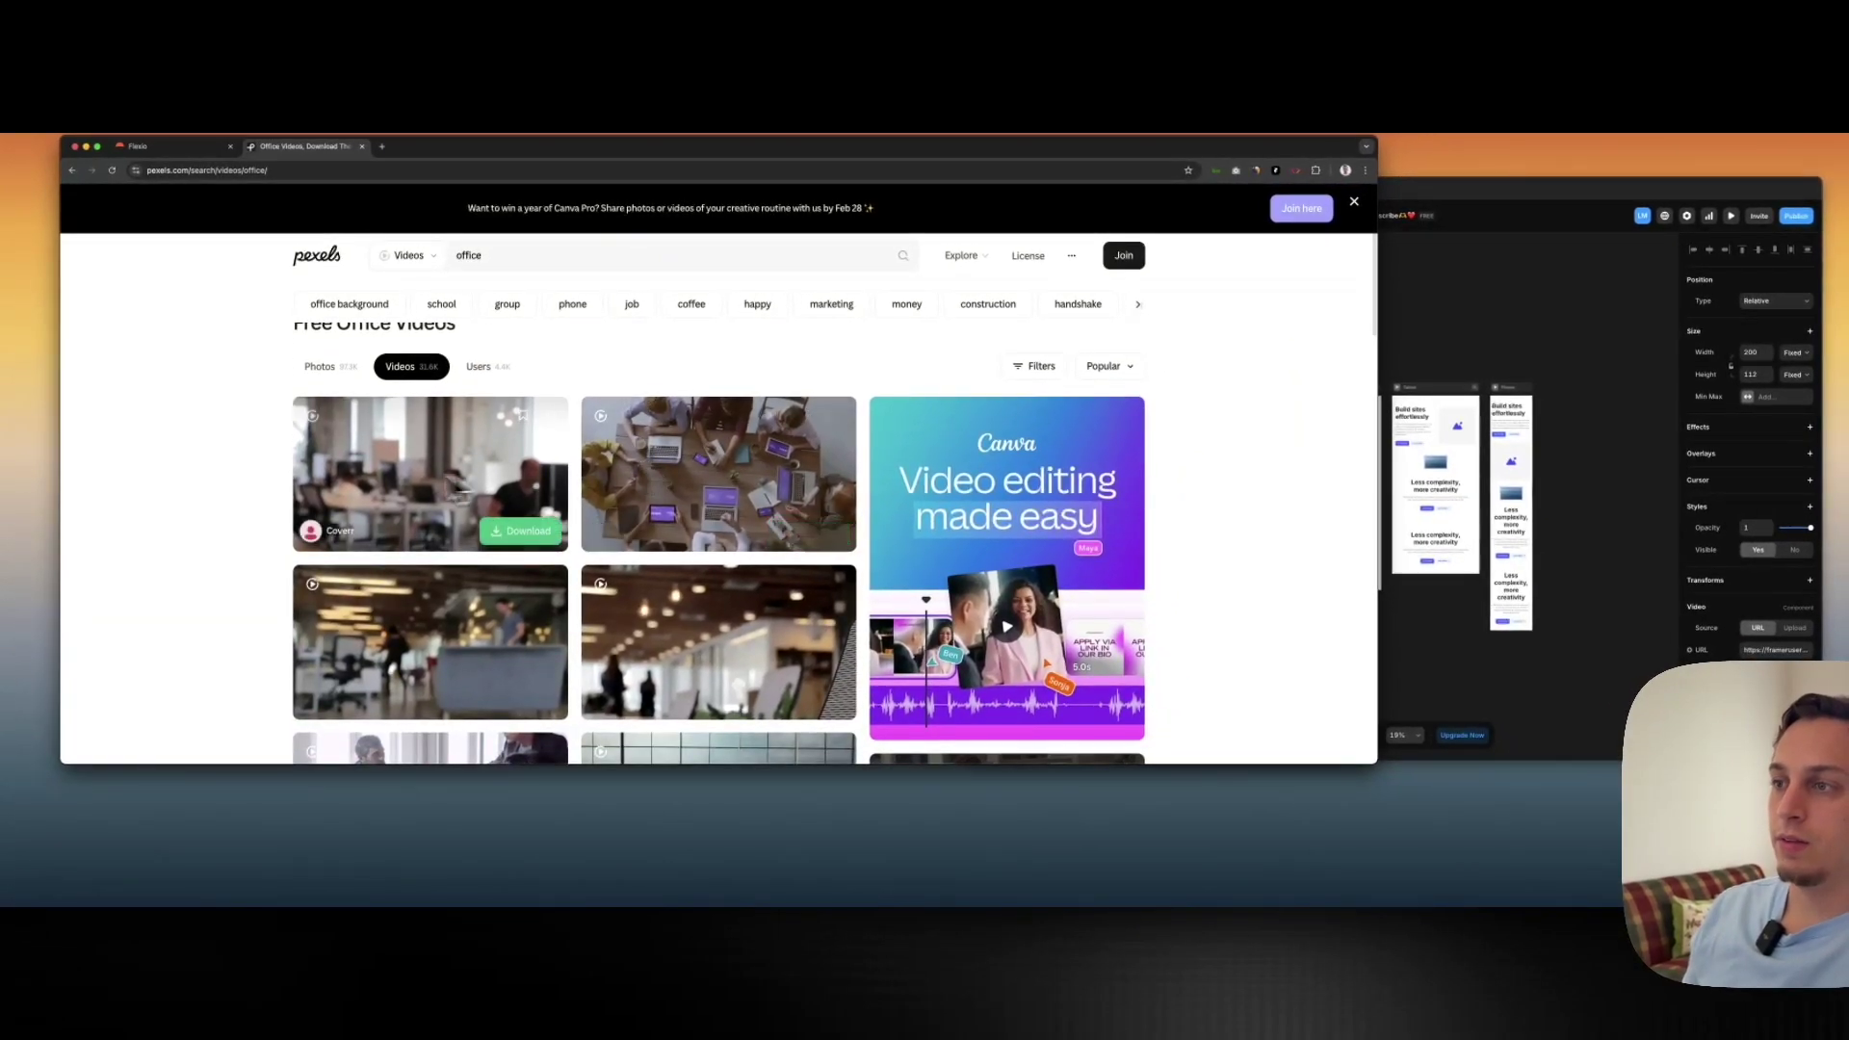
scroll(554, 458, down, 2)
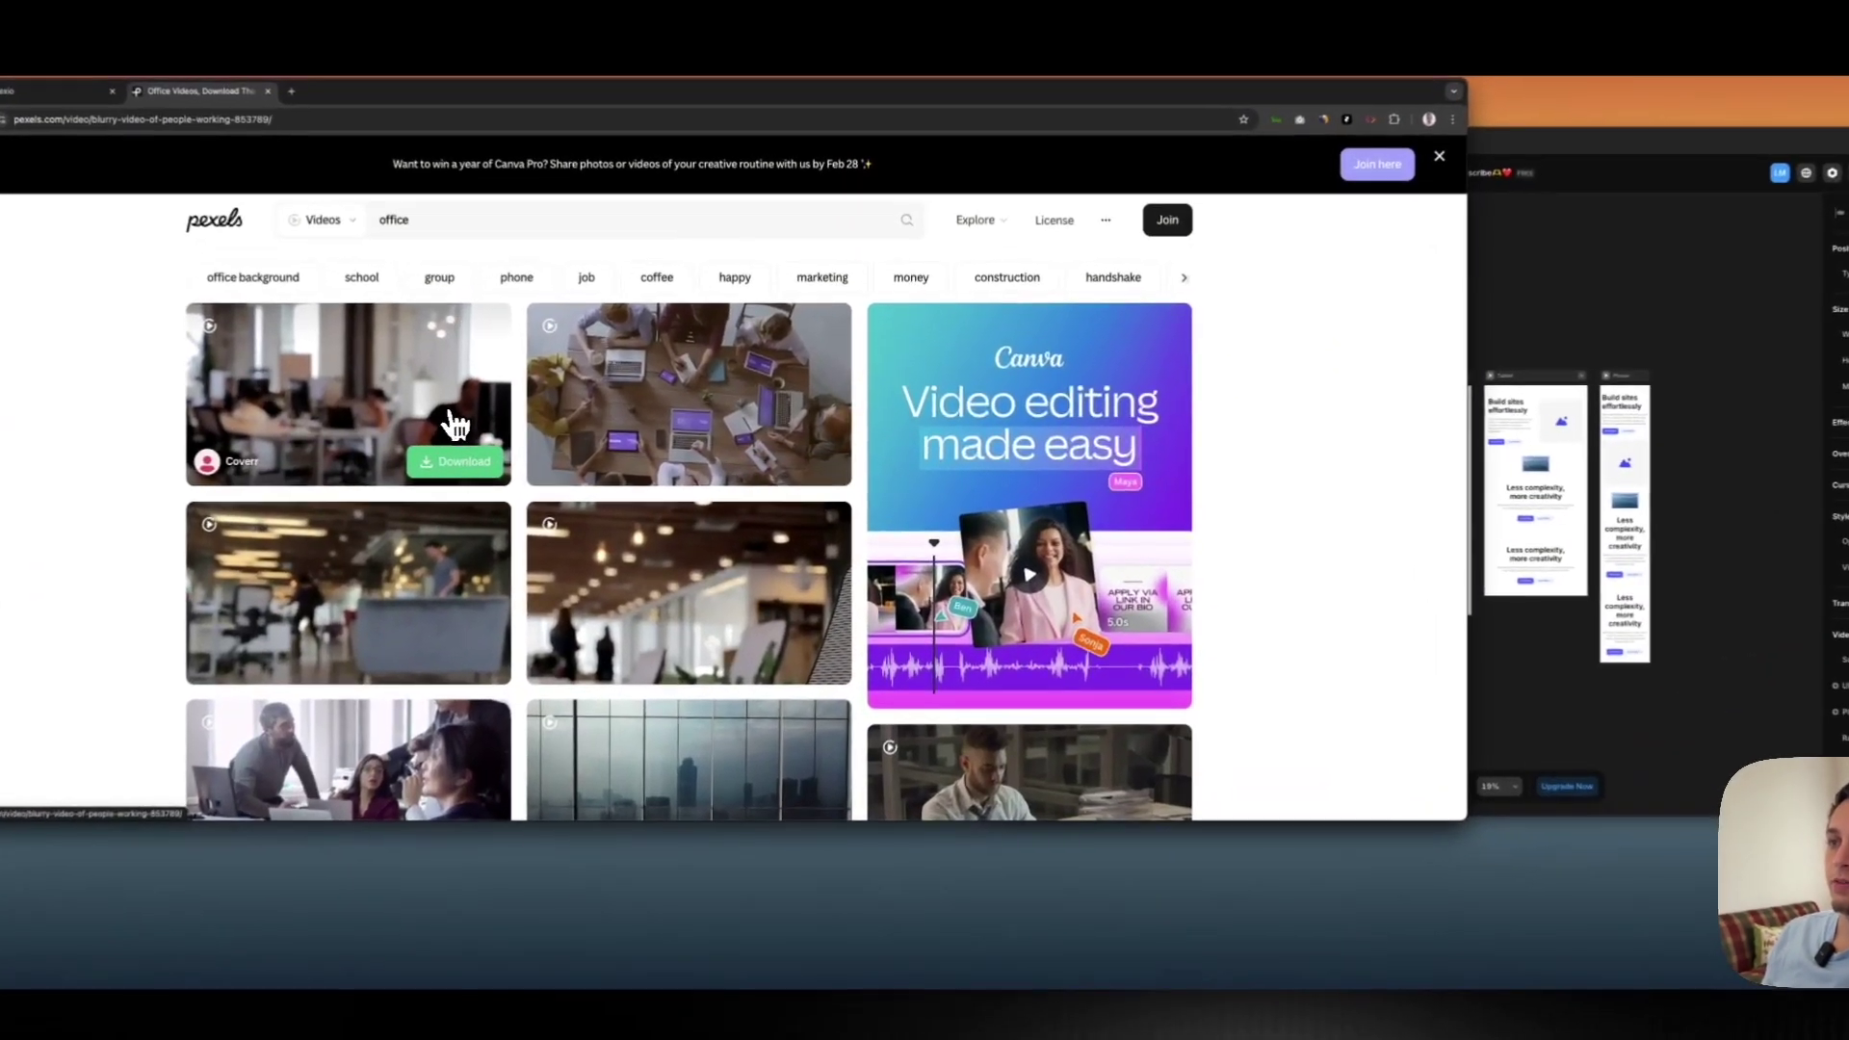
click(515, 424)
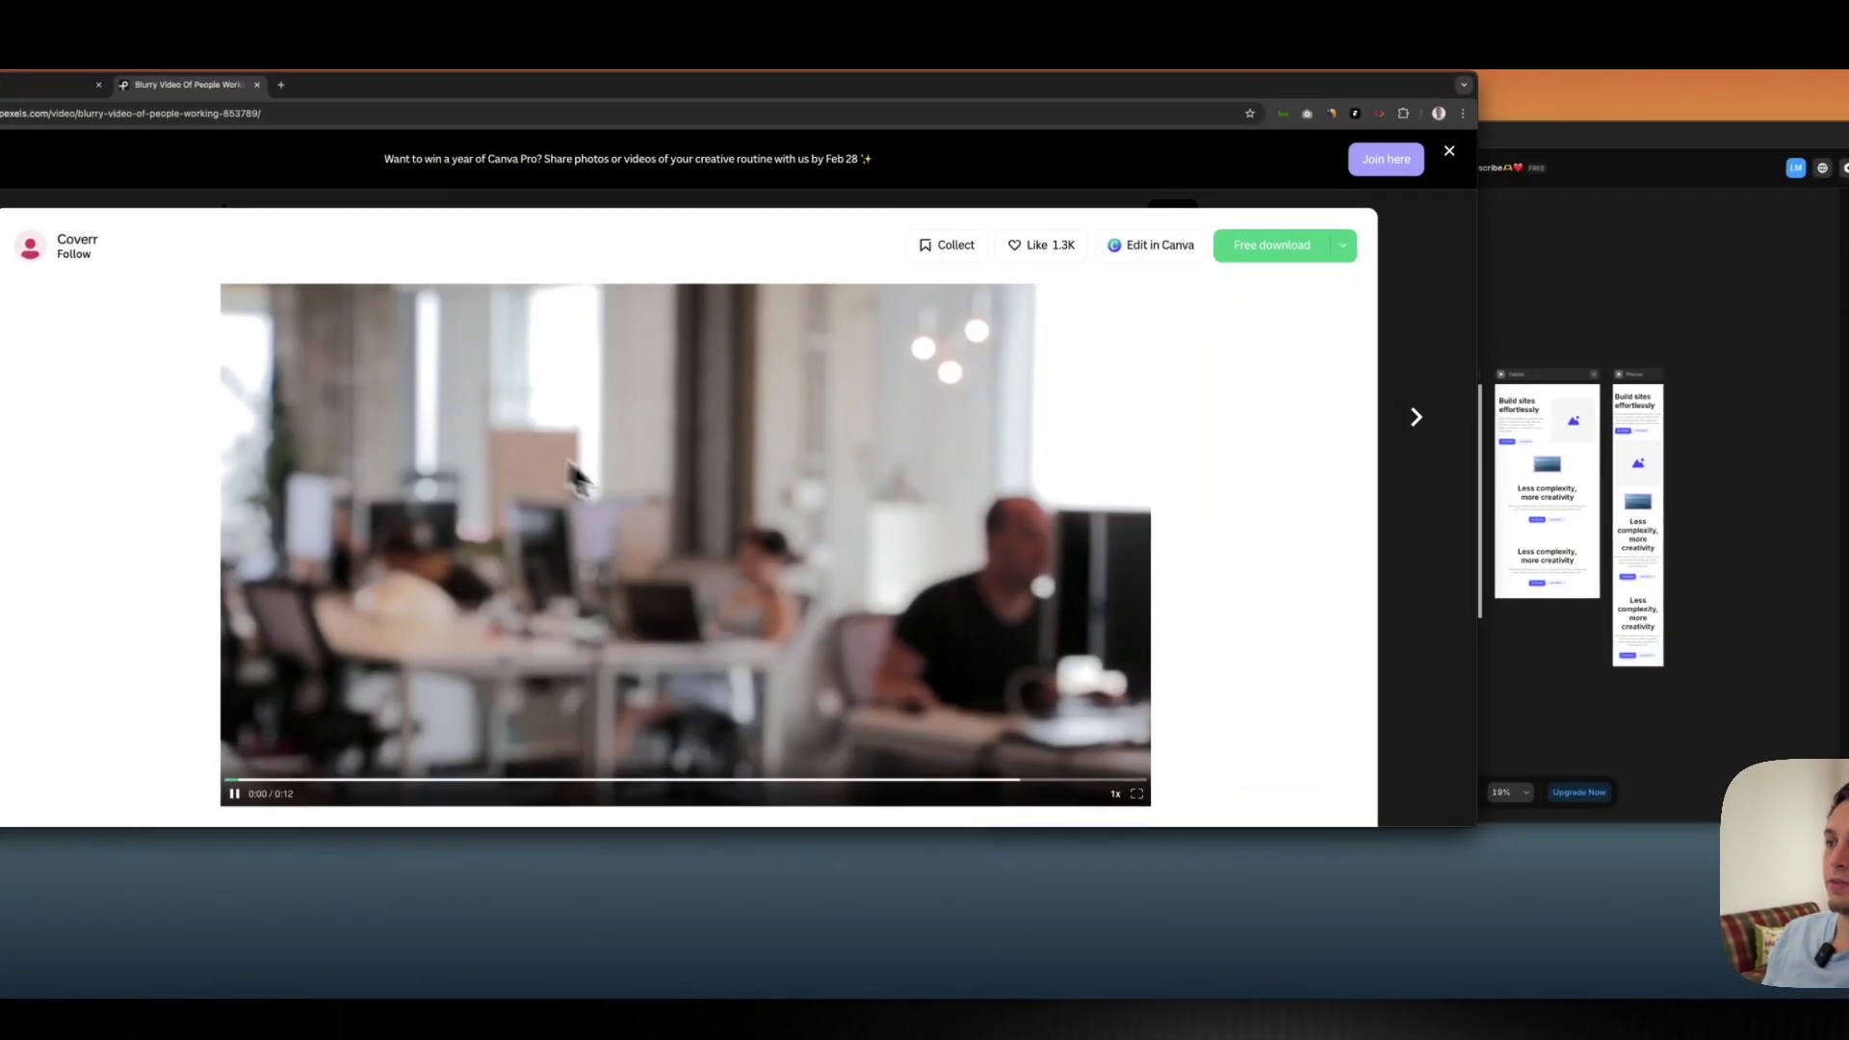
right_click(633, 478)
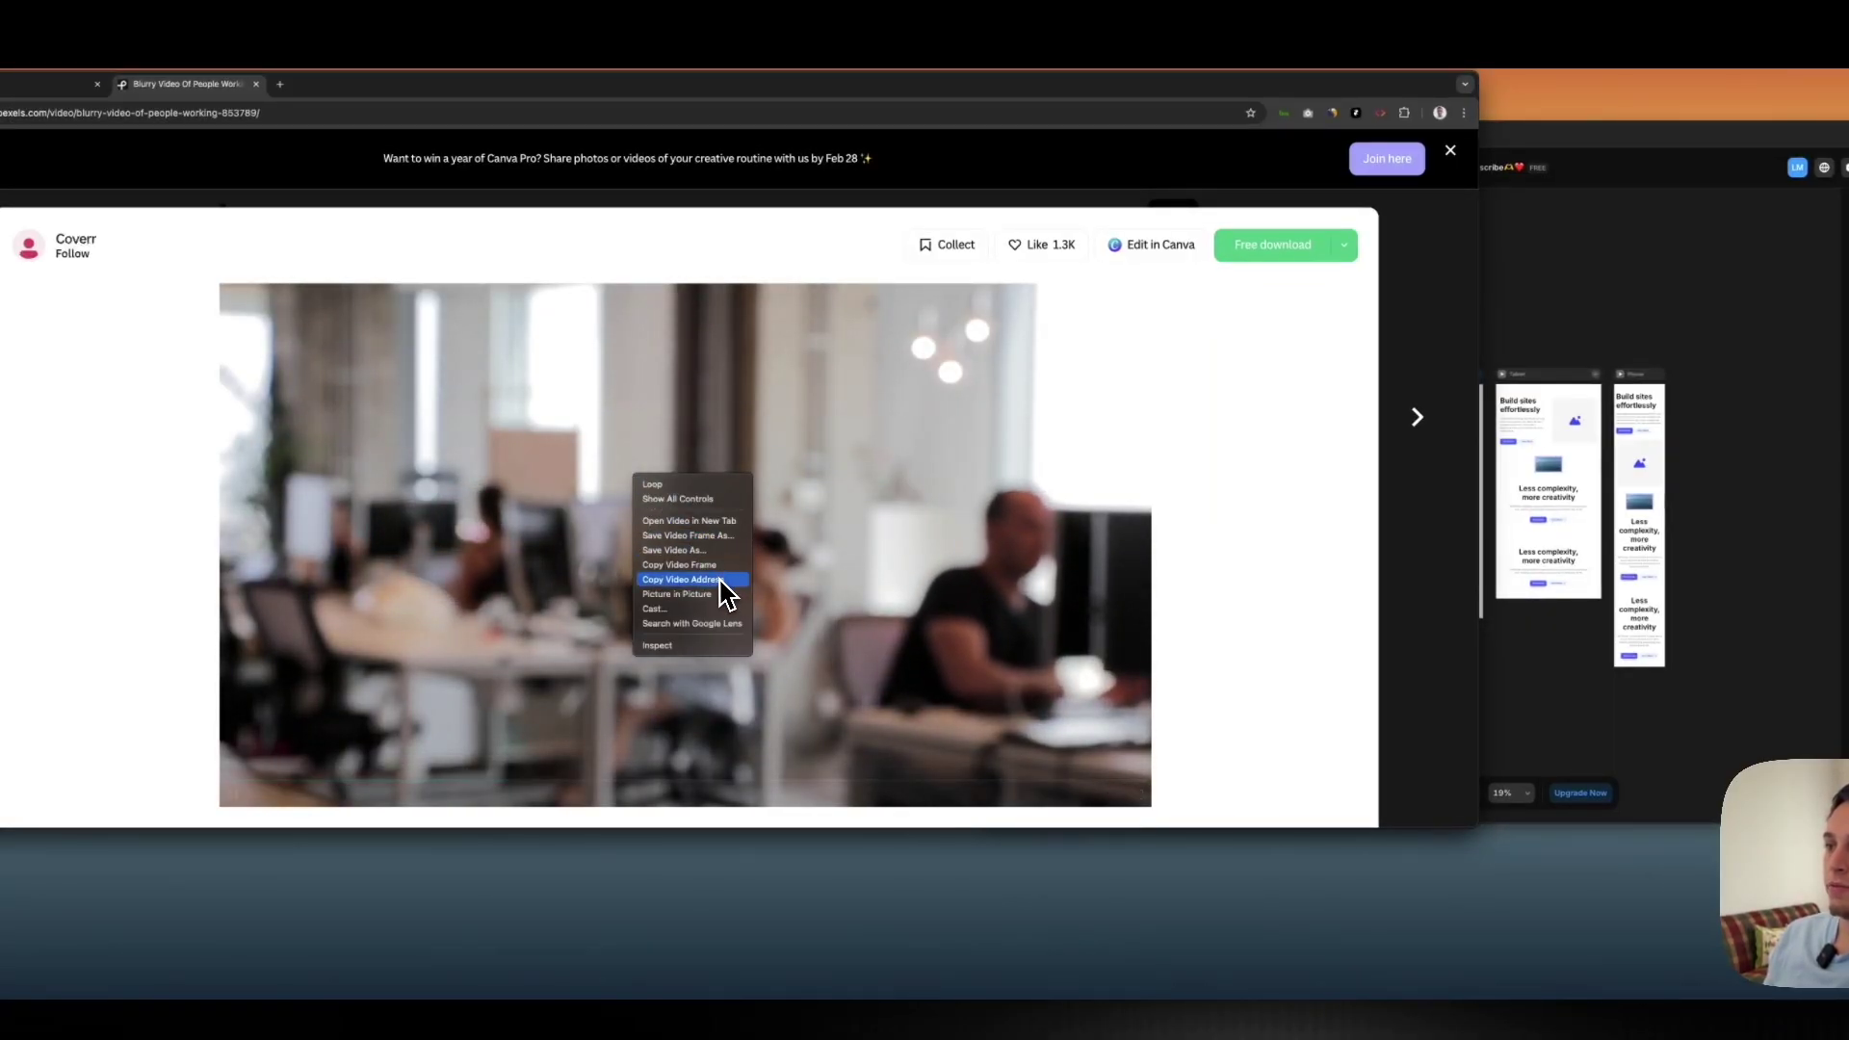
click(1599, 361)
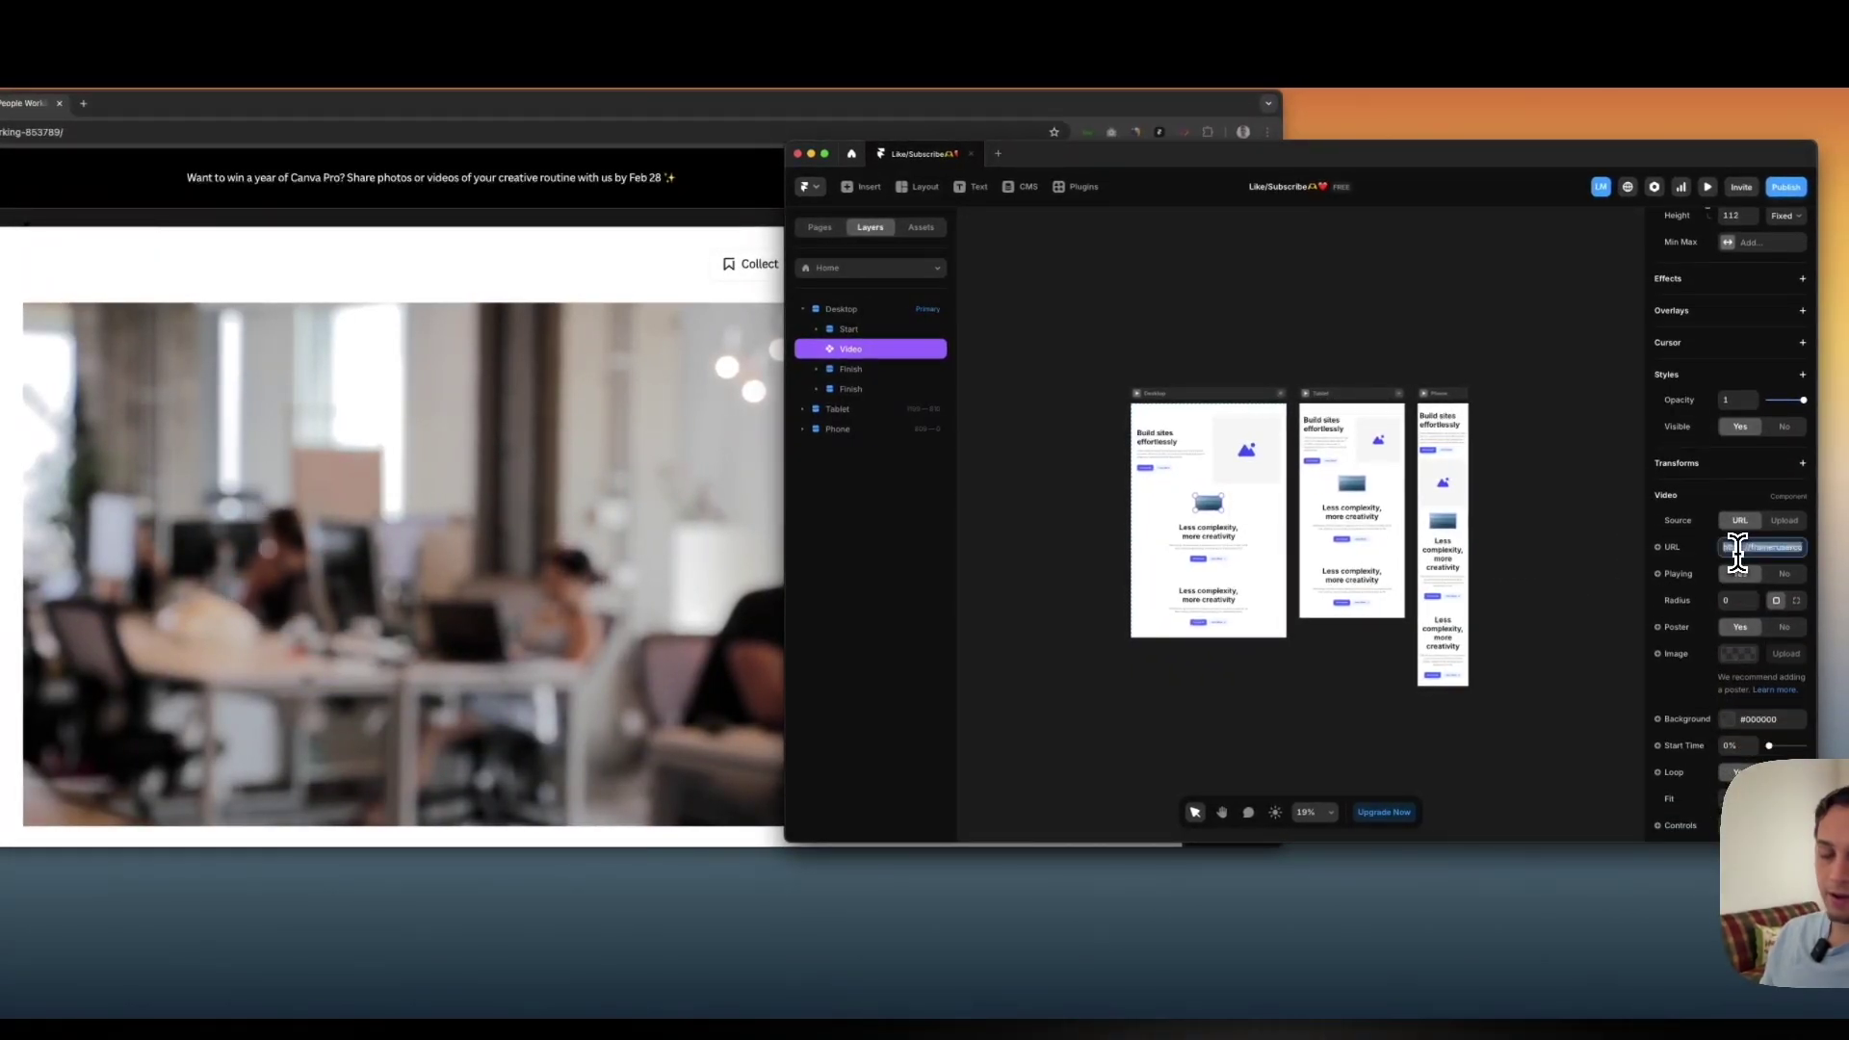
Close the Pexels video preview, returning to the office results
scroll(1210, 510, up, 10)
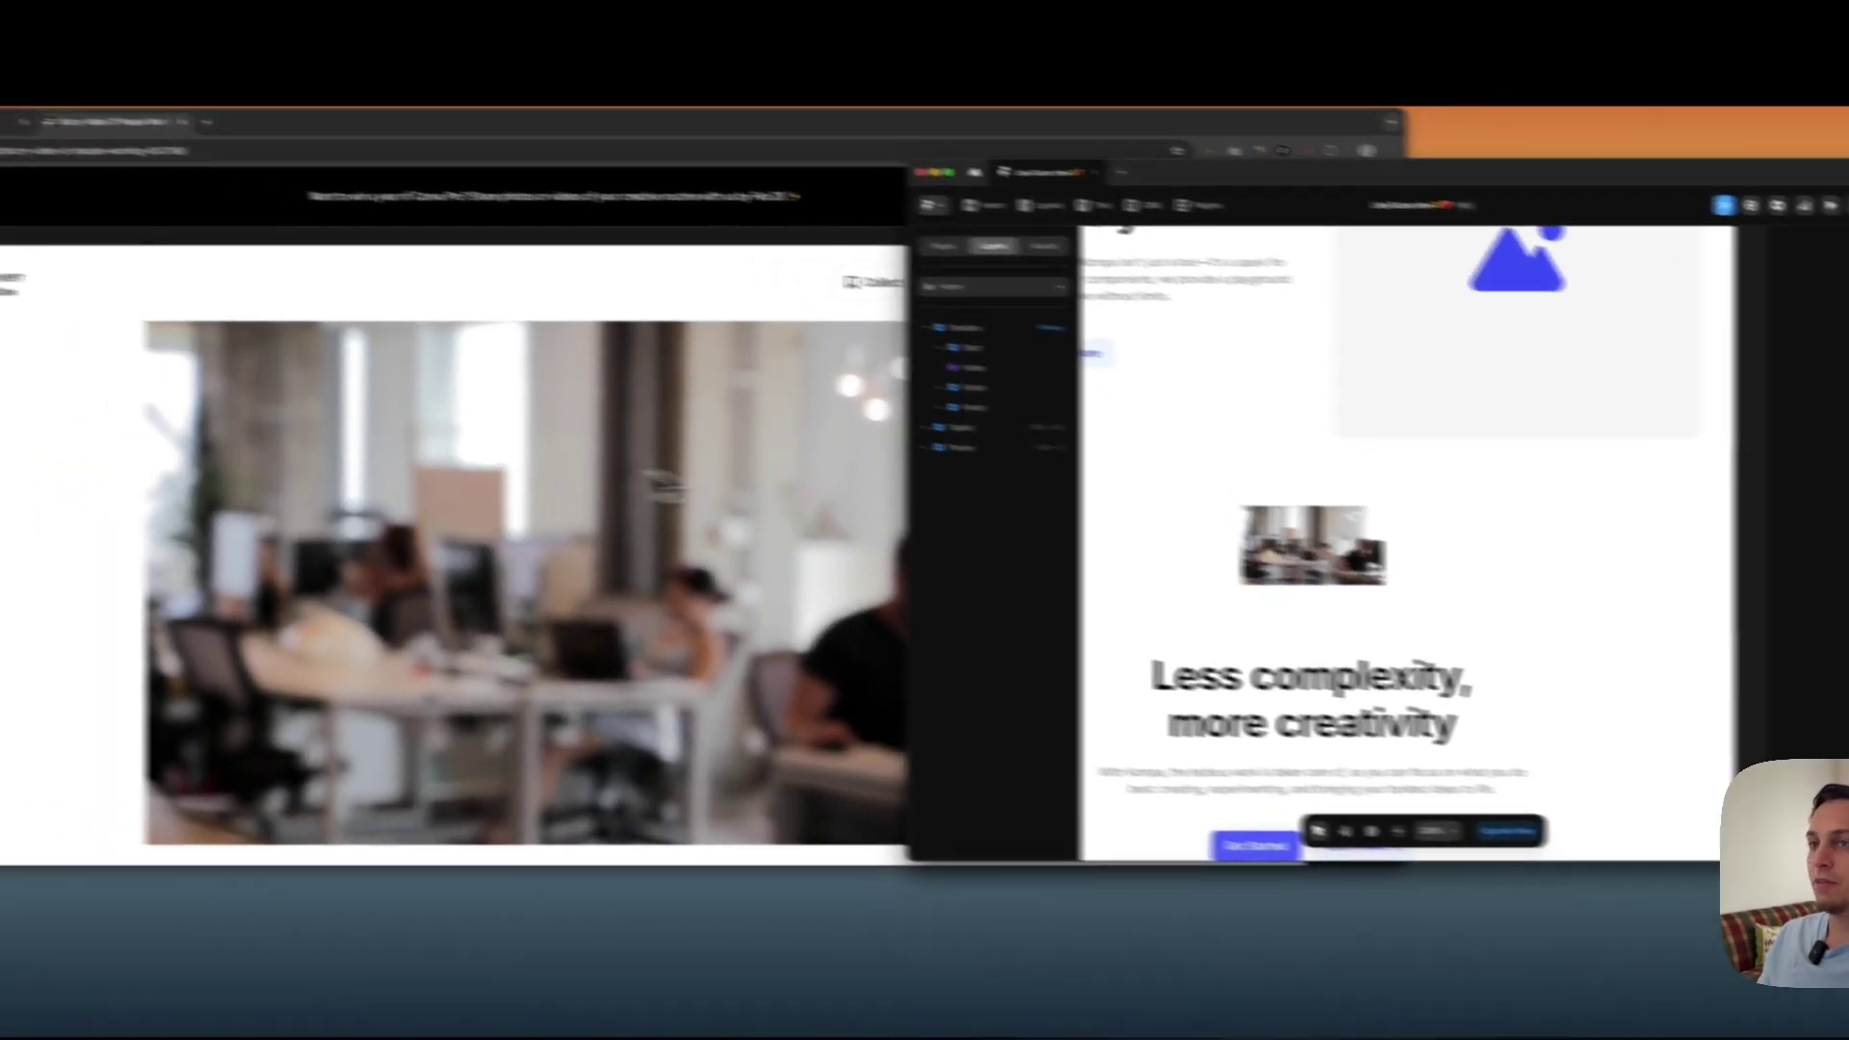
click(318, 390)
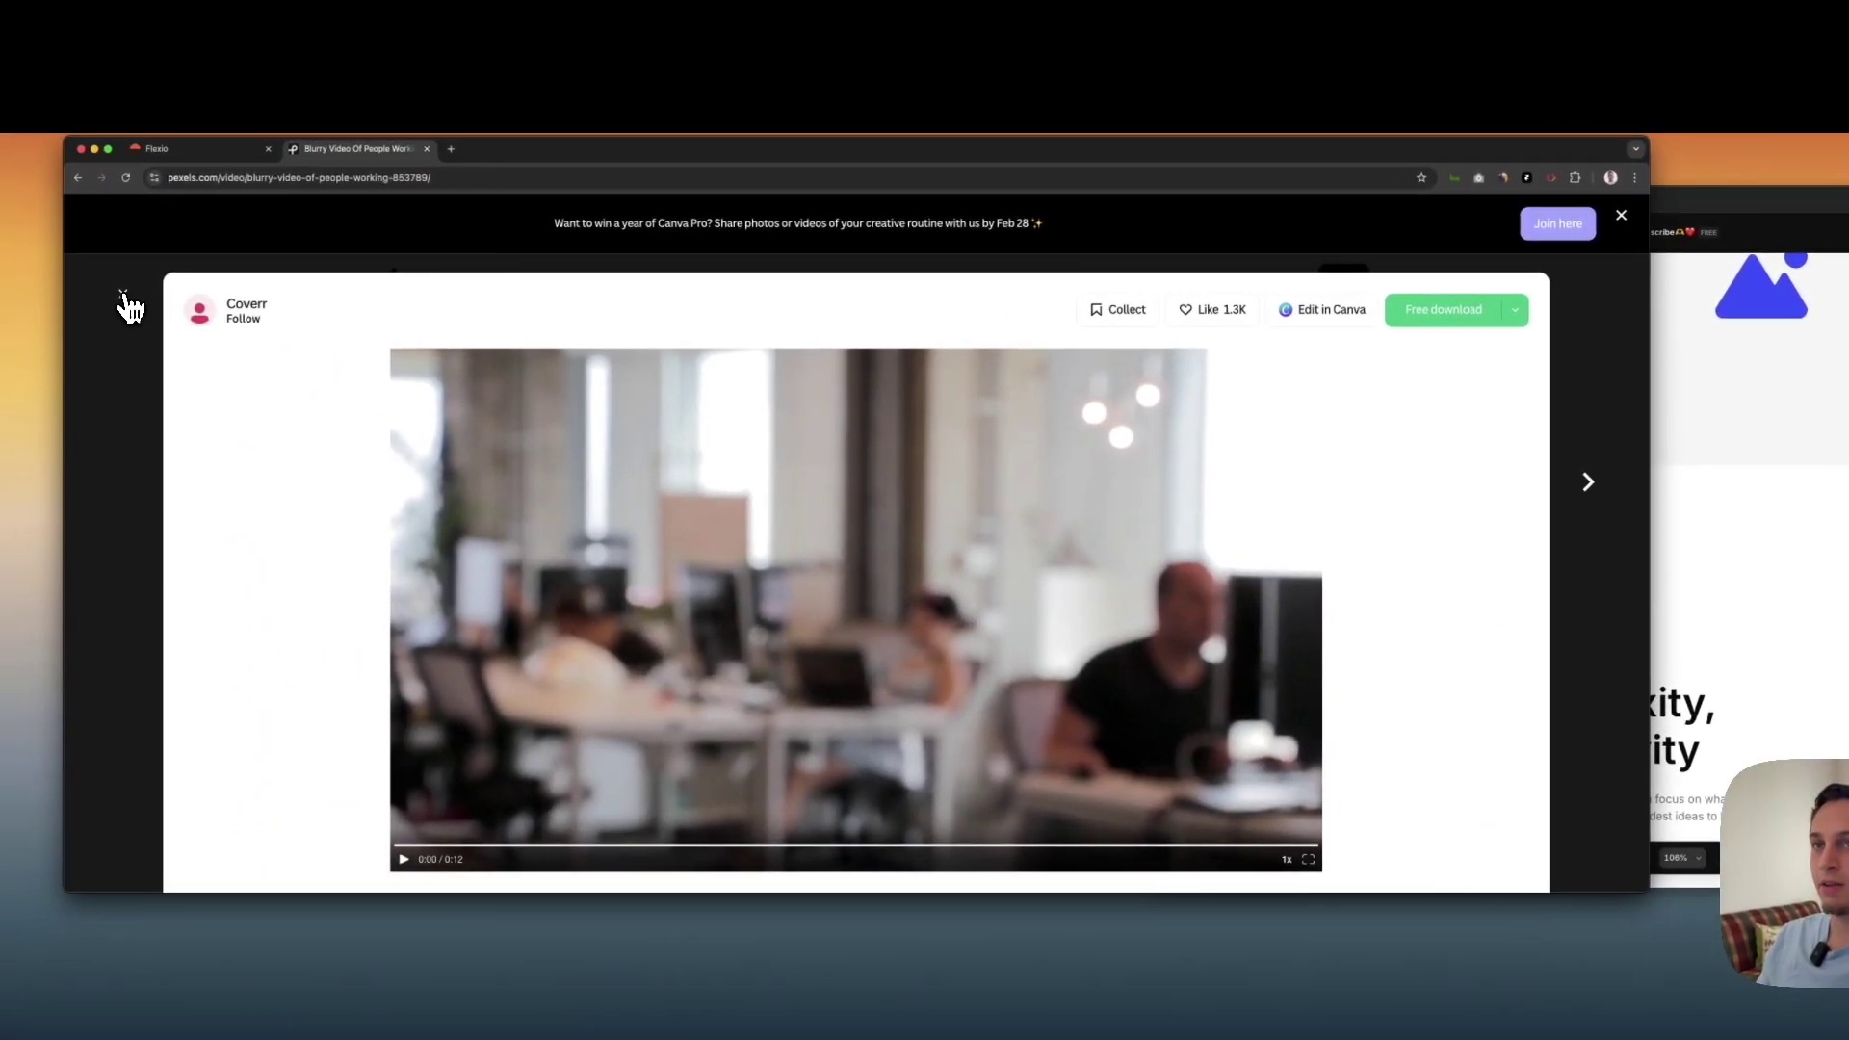
click(128, 309)
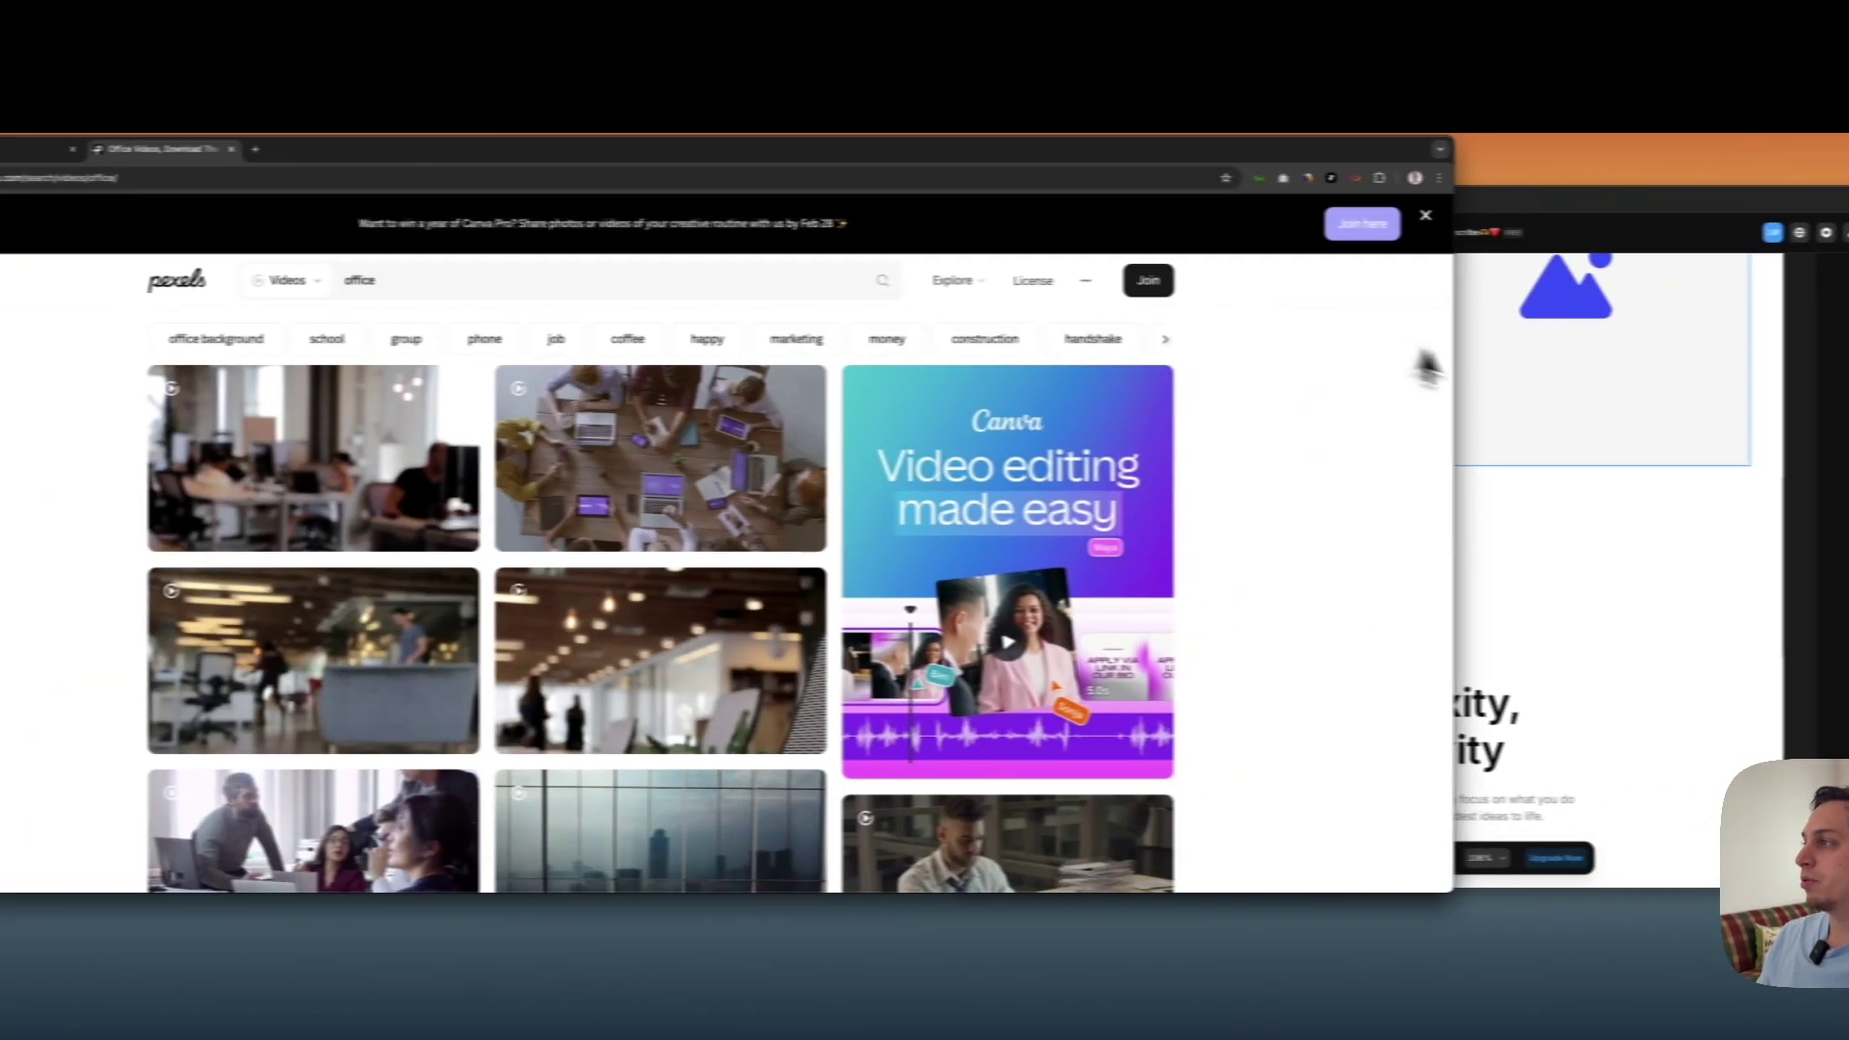
click(1663, 424)
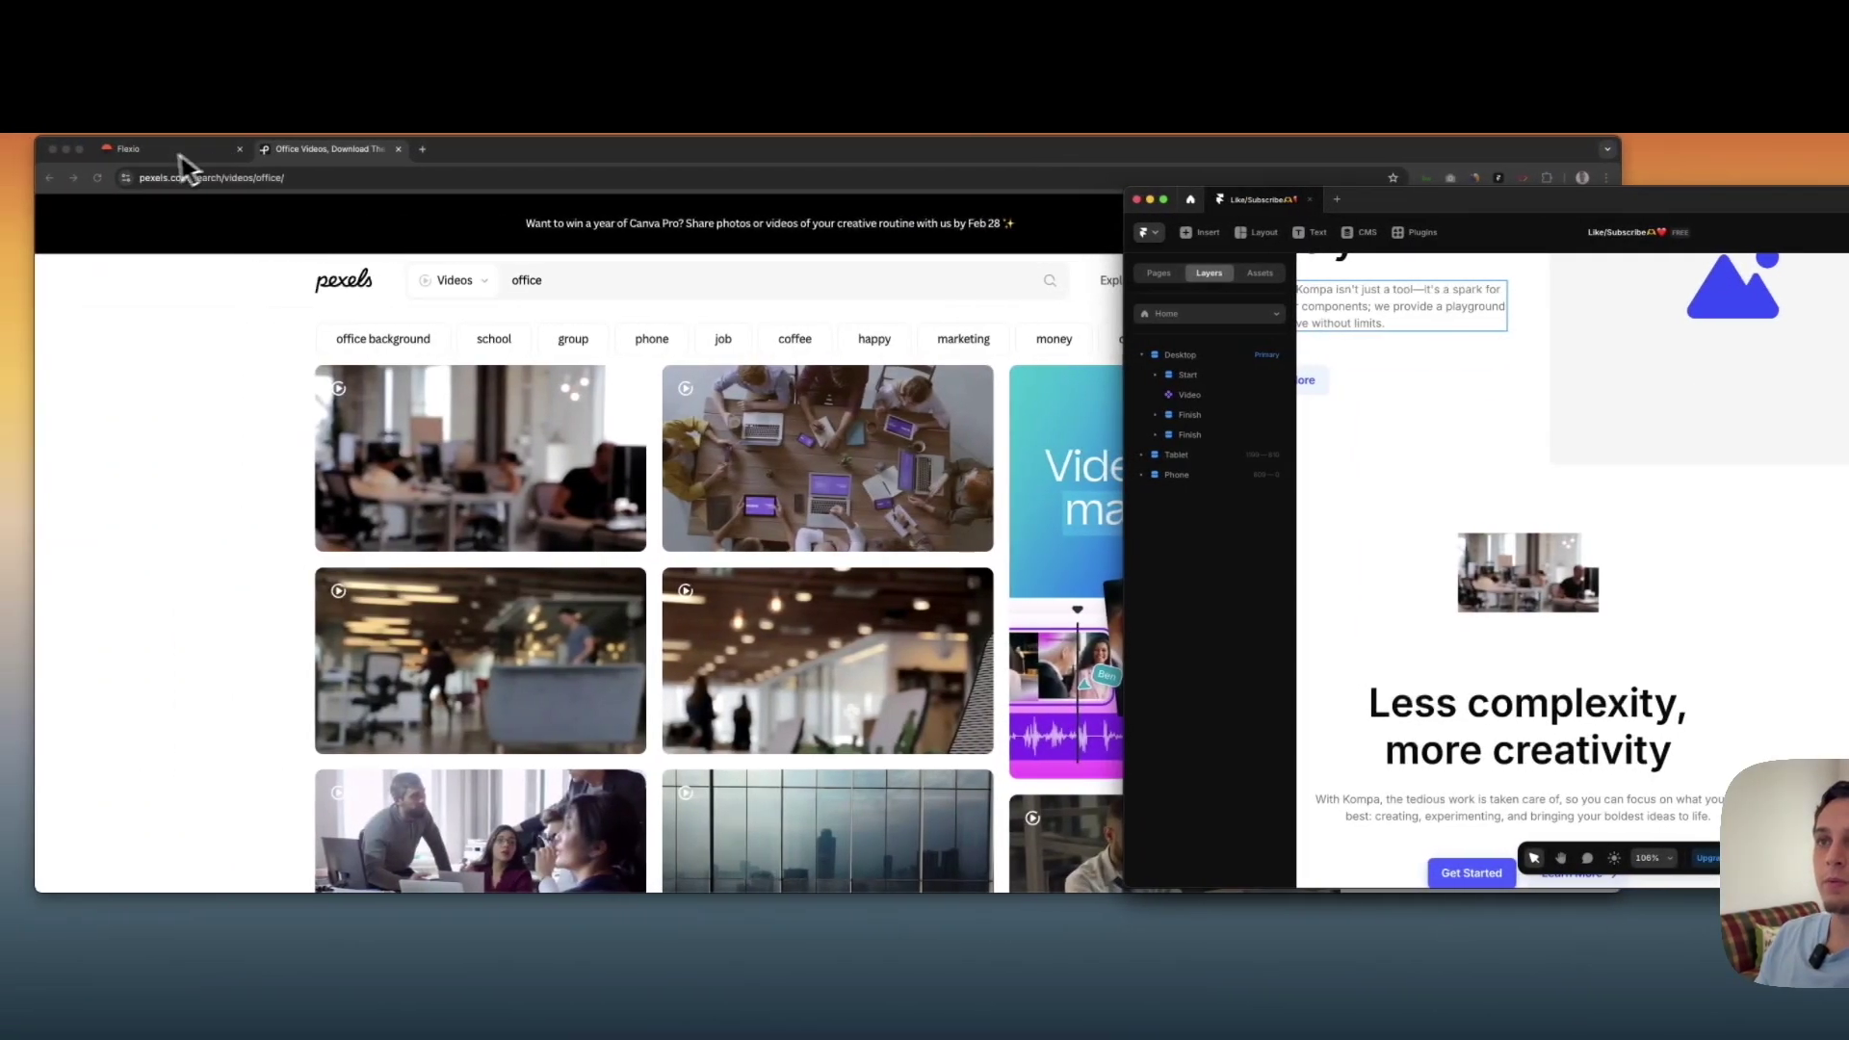
Show the Flexio reference site and narrow Chrome to sit beside Framer
click(185, 156)
click(1821, 538)
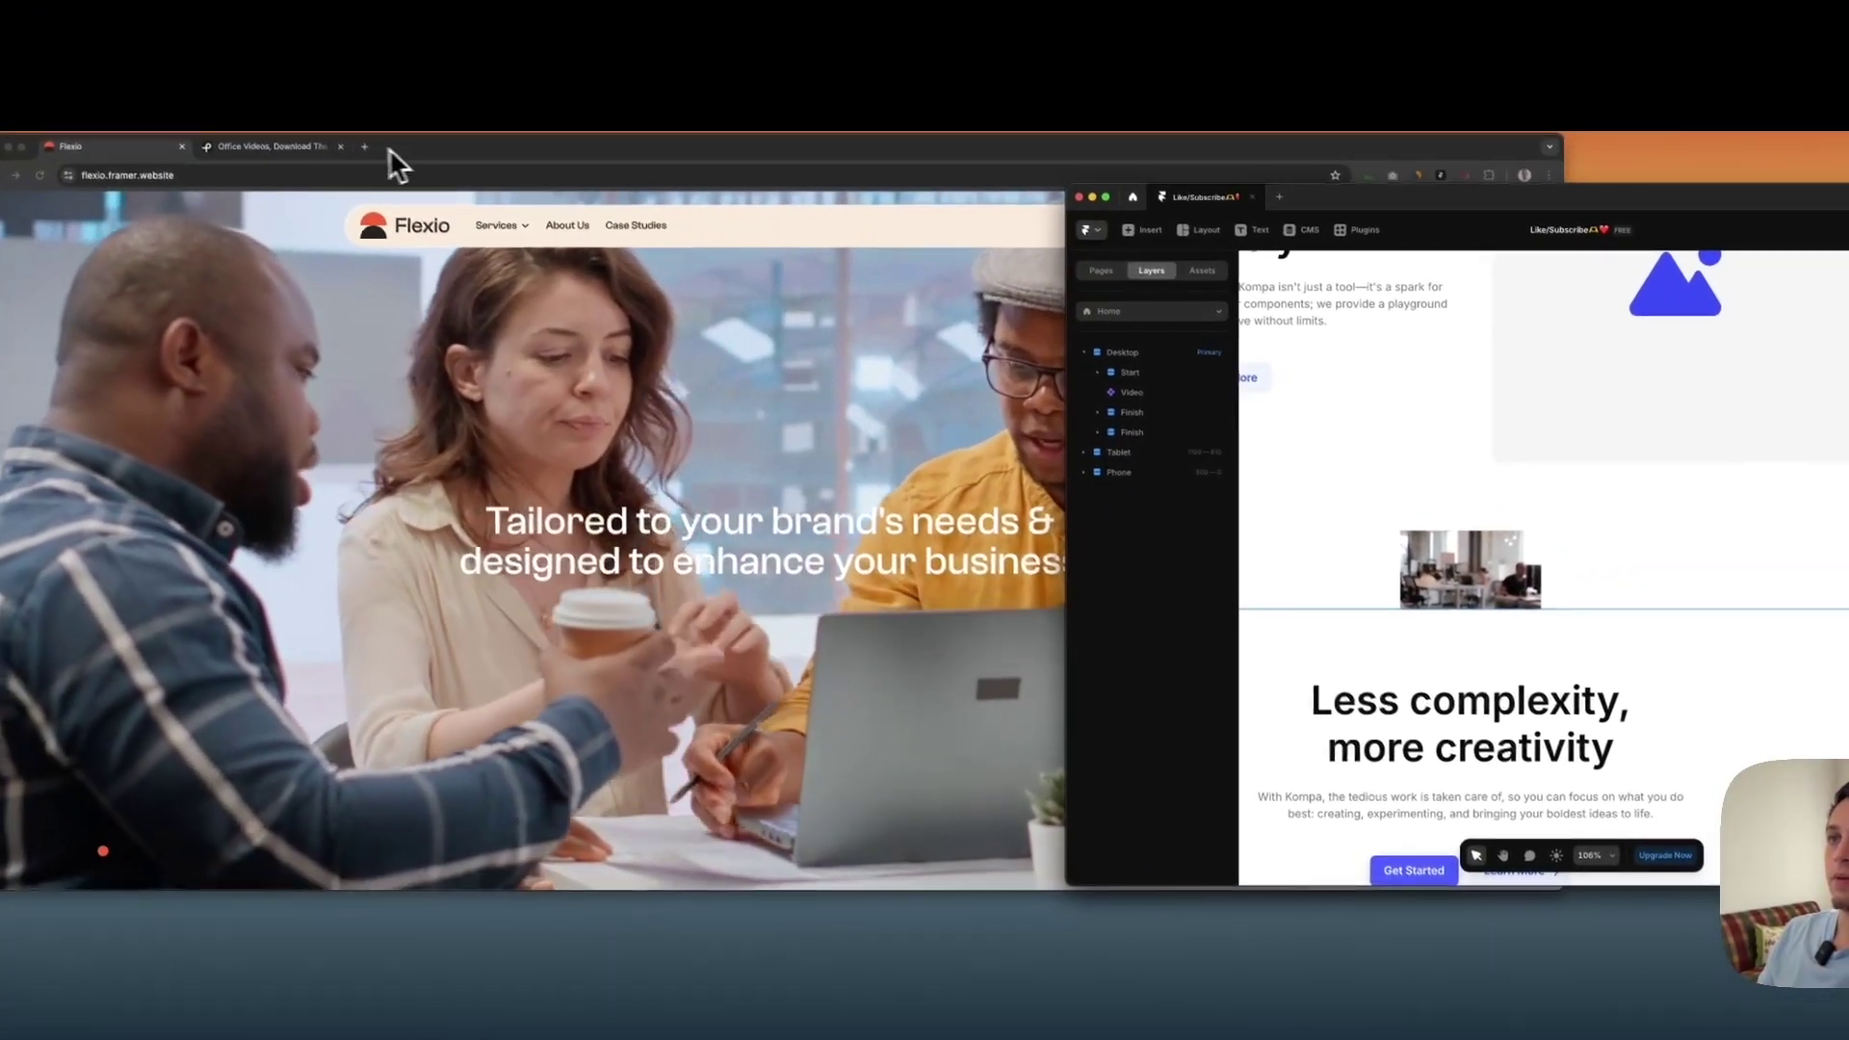
click(398, 166)
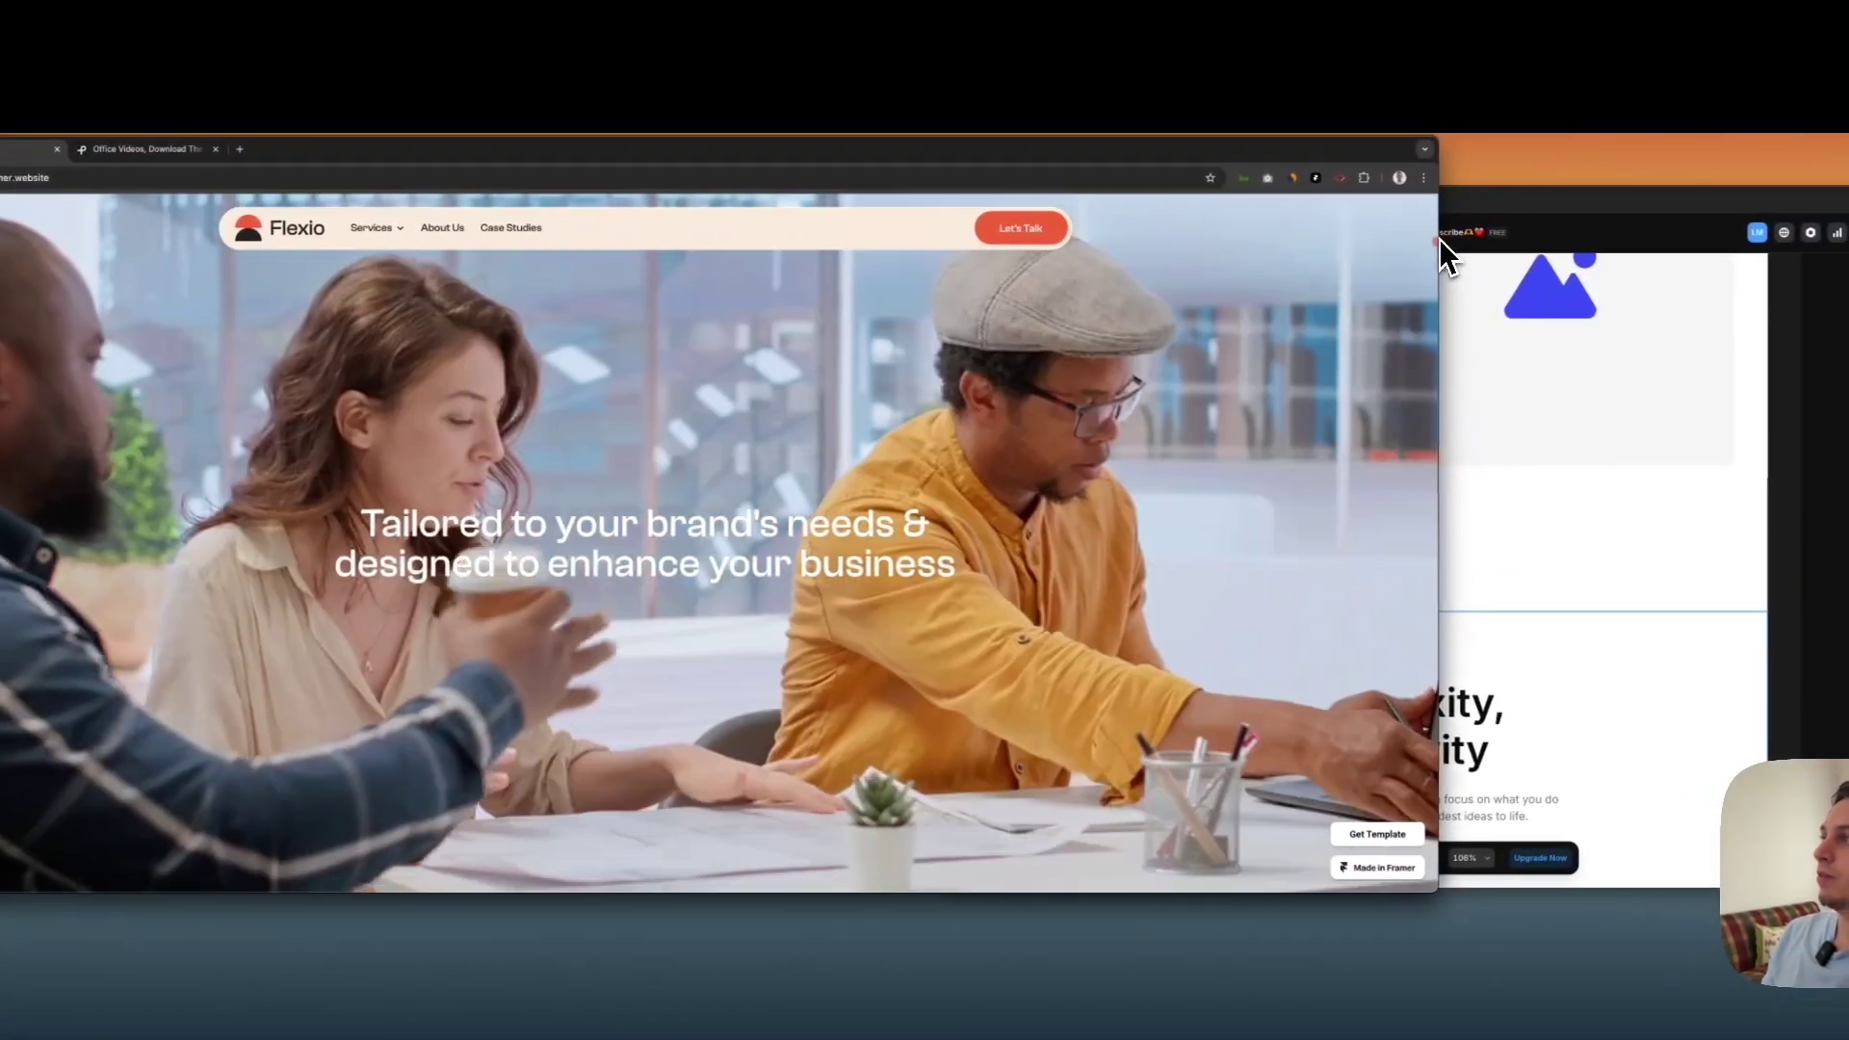
drag(1565, 253, 1521, 252)
drag(1395, 255, 917, 262)
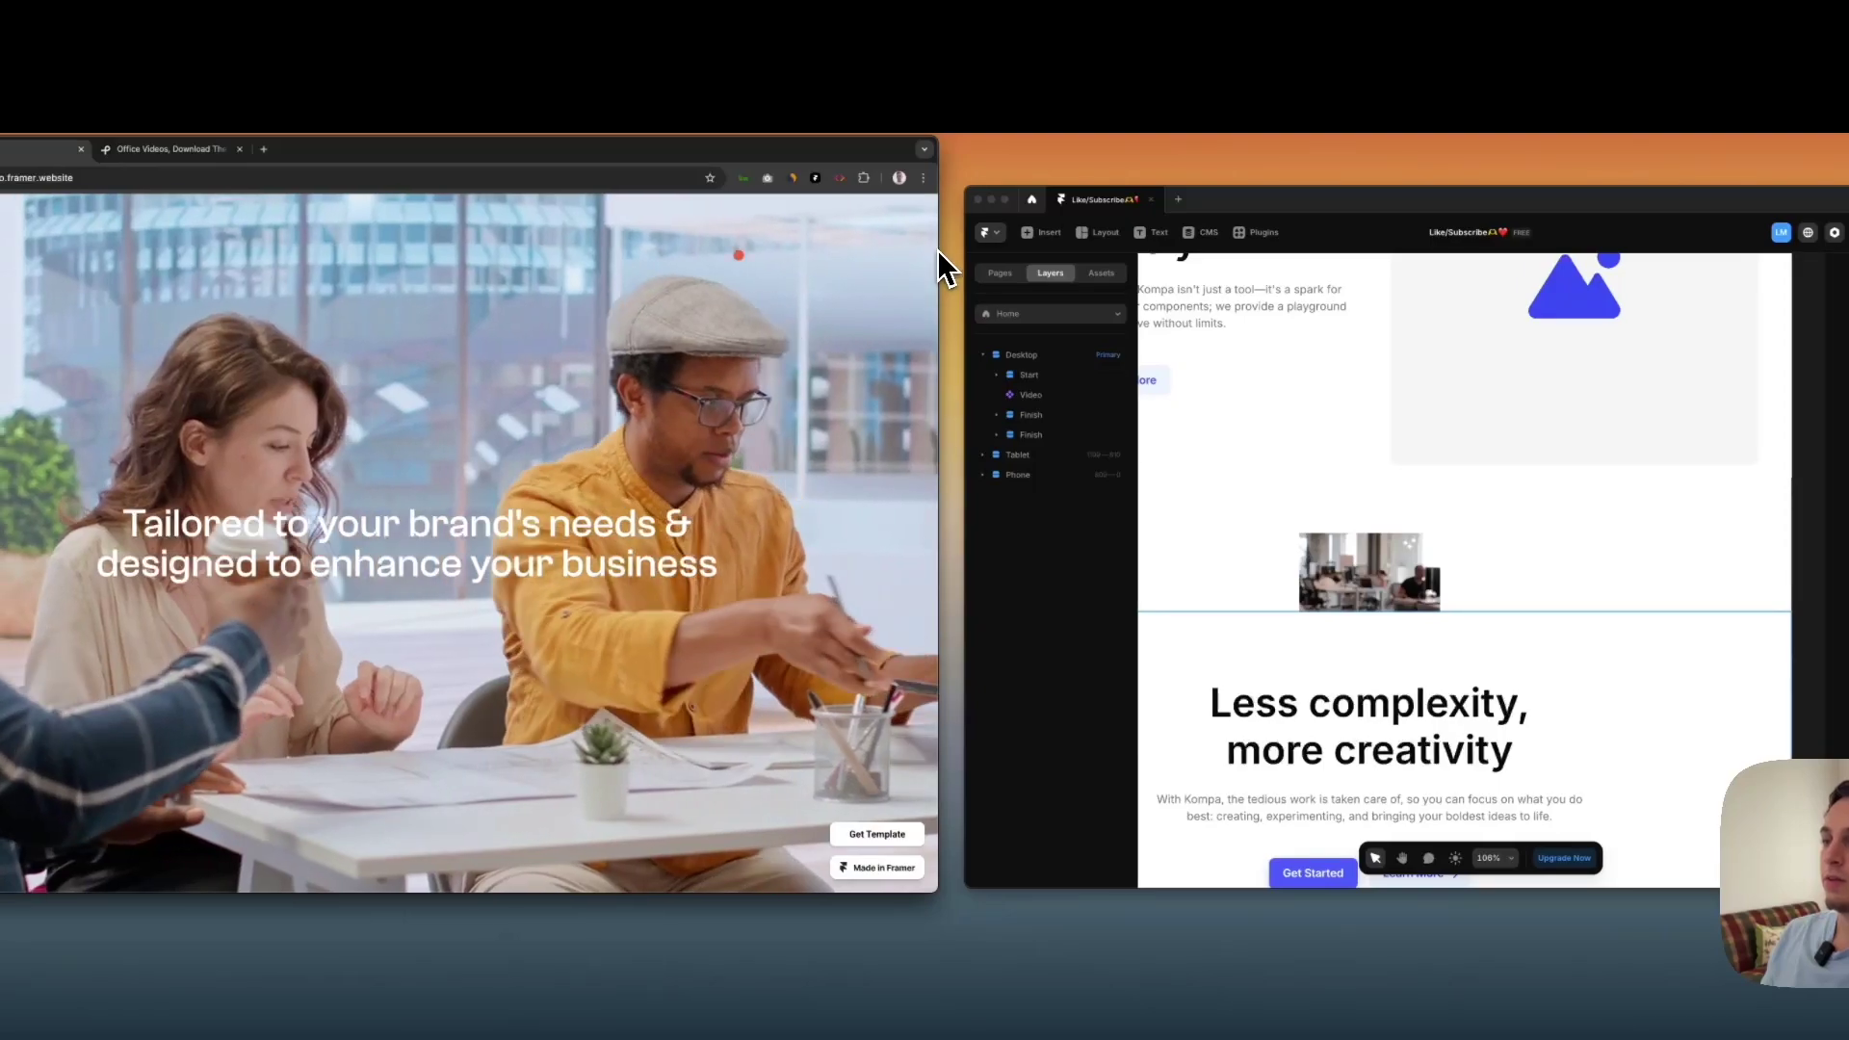
click(1200, 437)
scroll(1196, 453, down, 5)
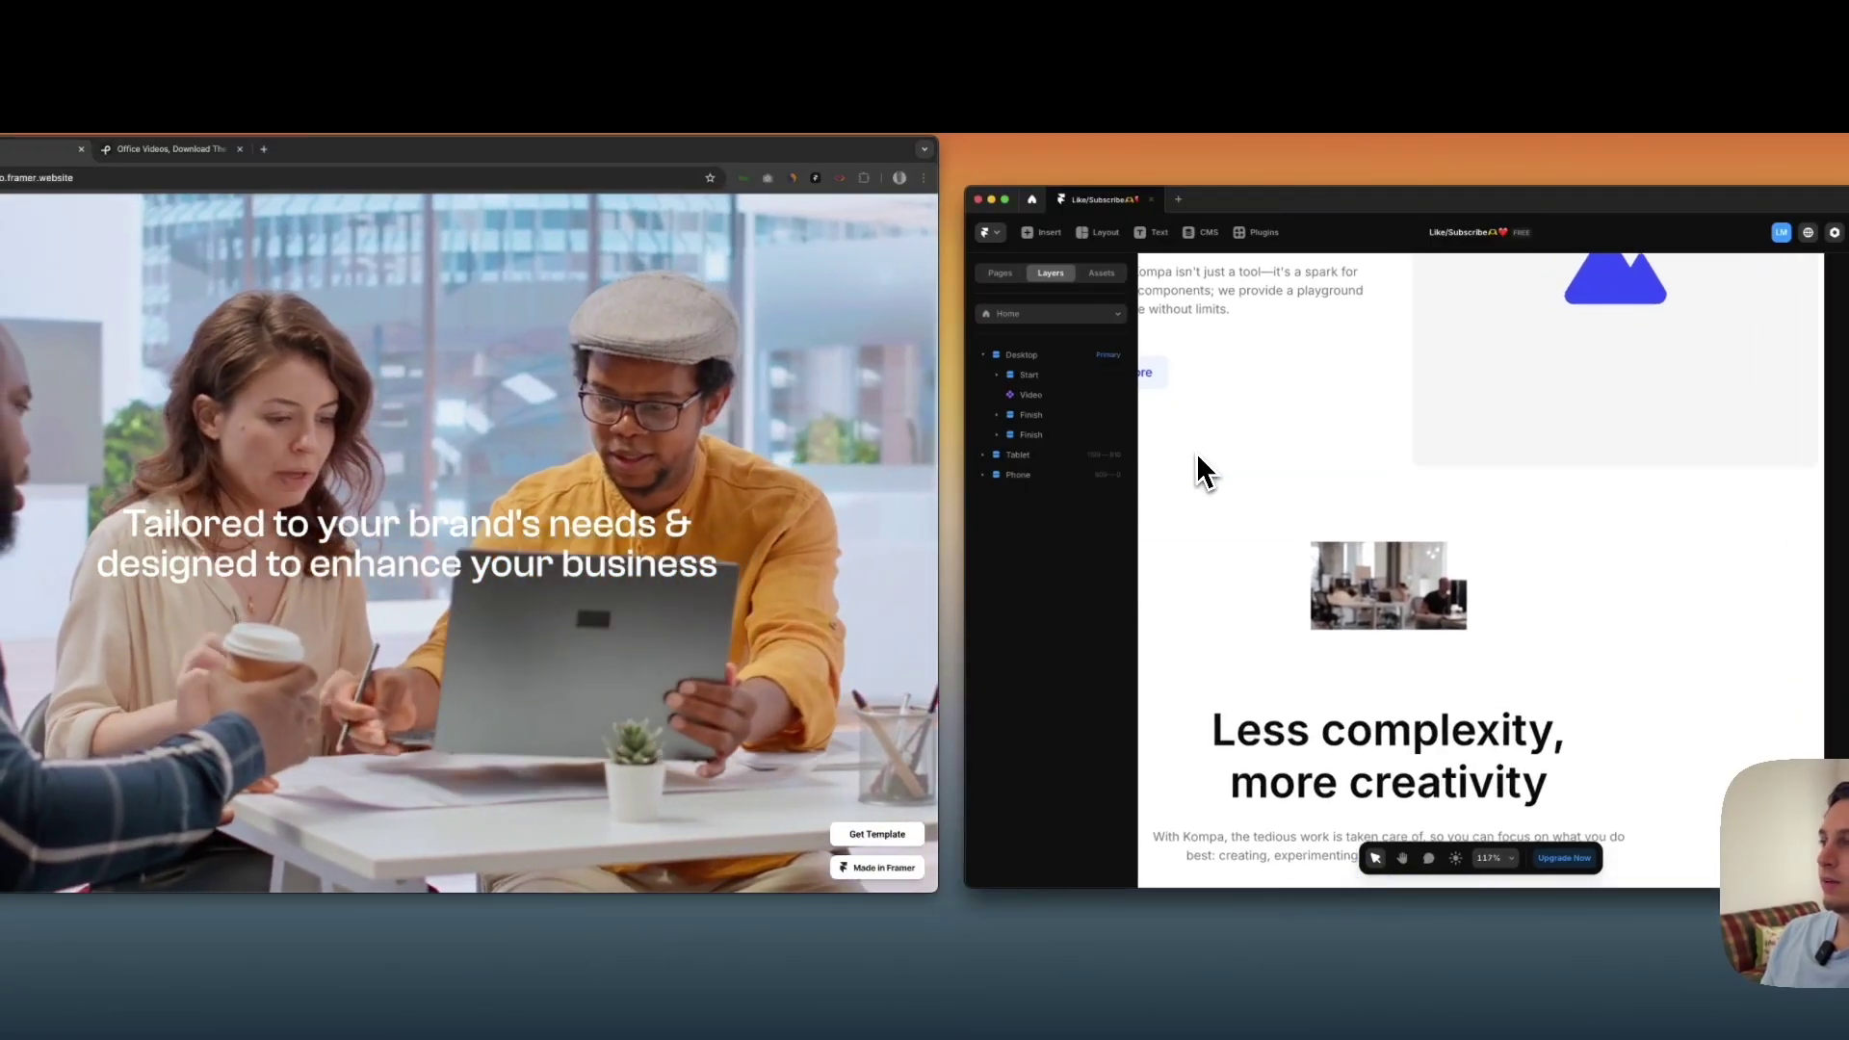
scroll(1257, 495, down, 2)
Wrap the office video in a new stack with Add Stack and name the stack Video
click(1445, 493)
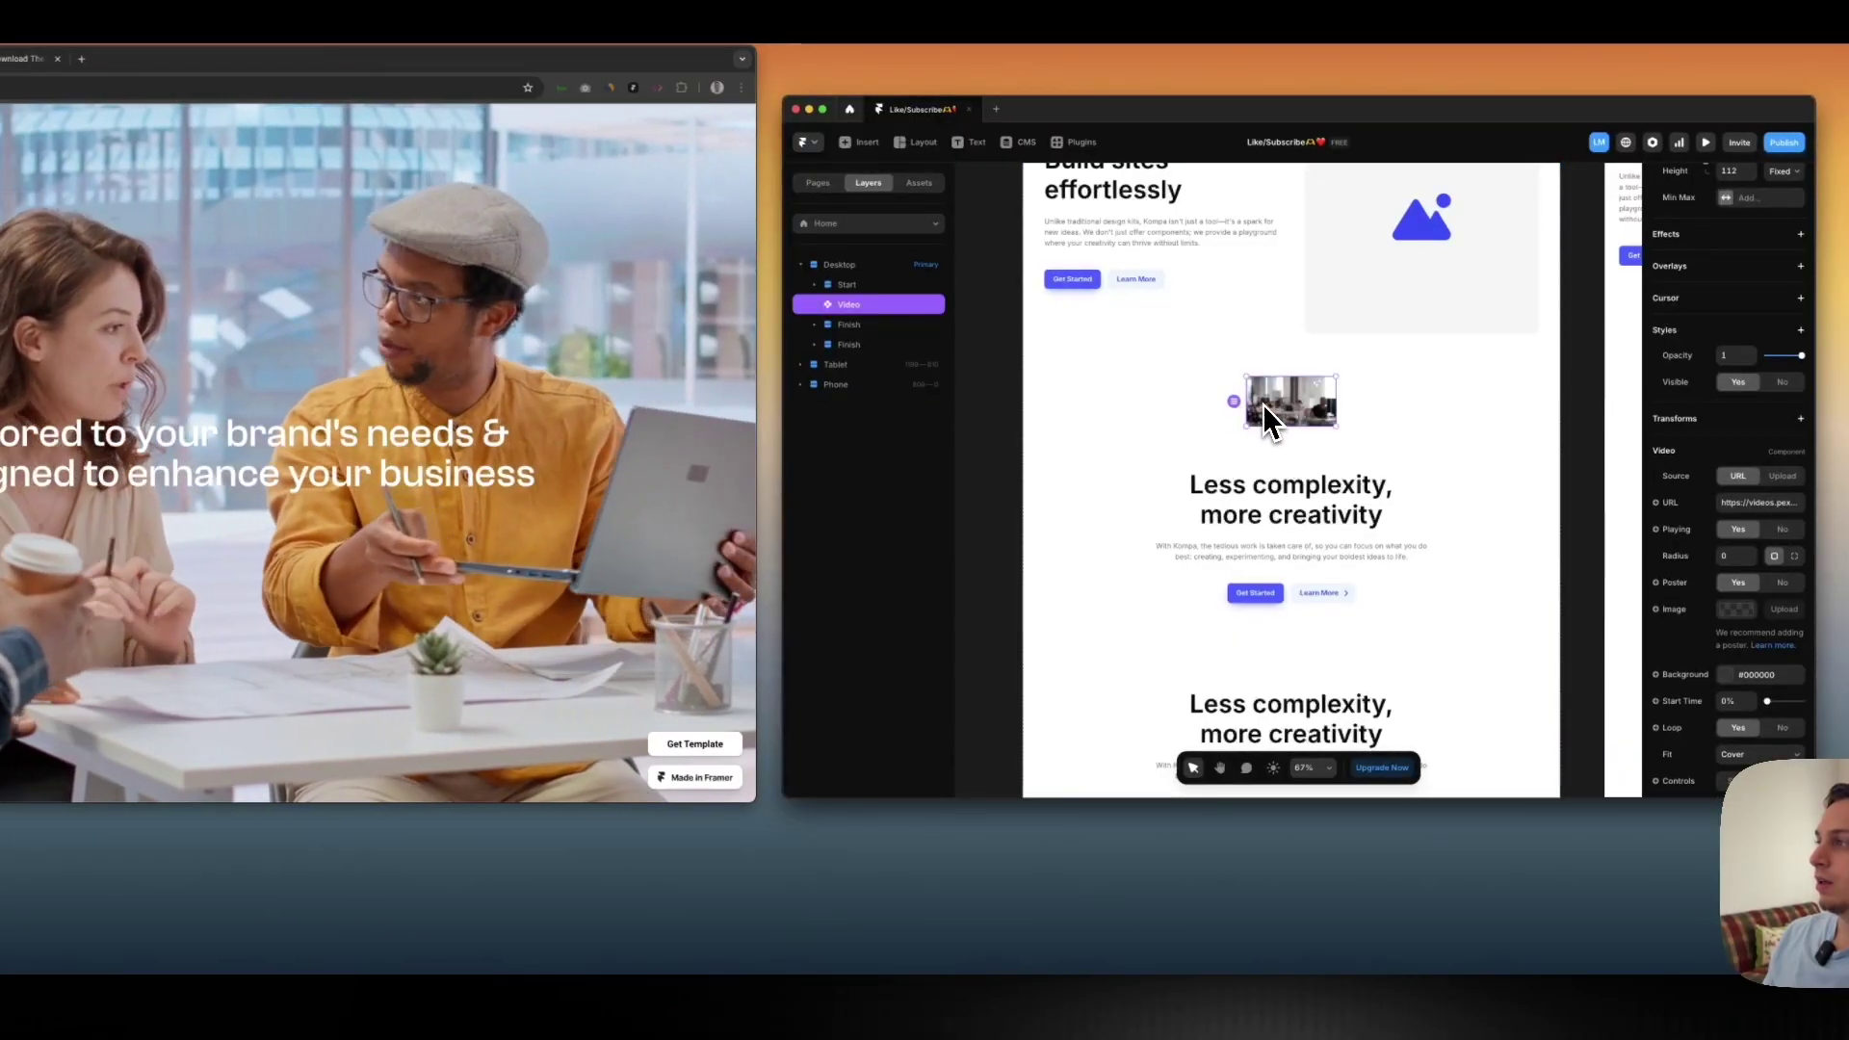
right_click(1268, 404)
click(1295, 759)
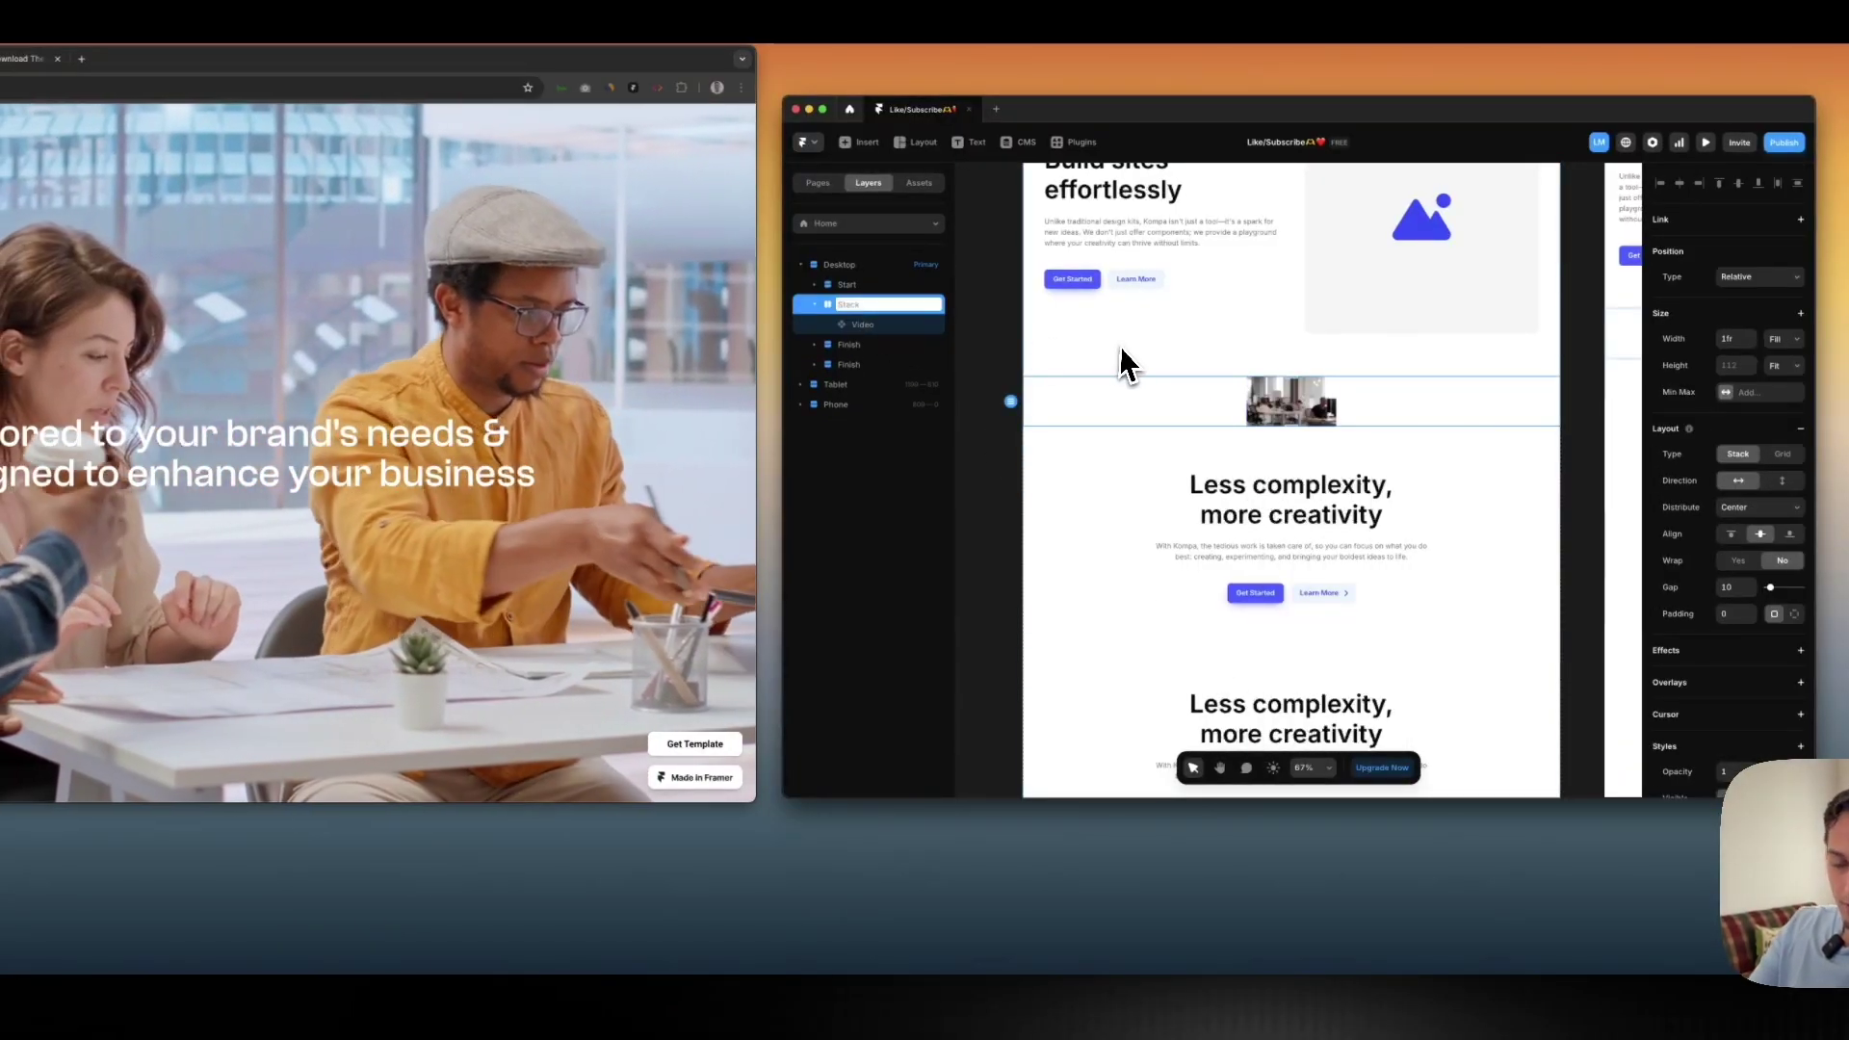
text(Video)
key(Return)
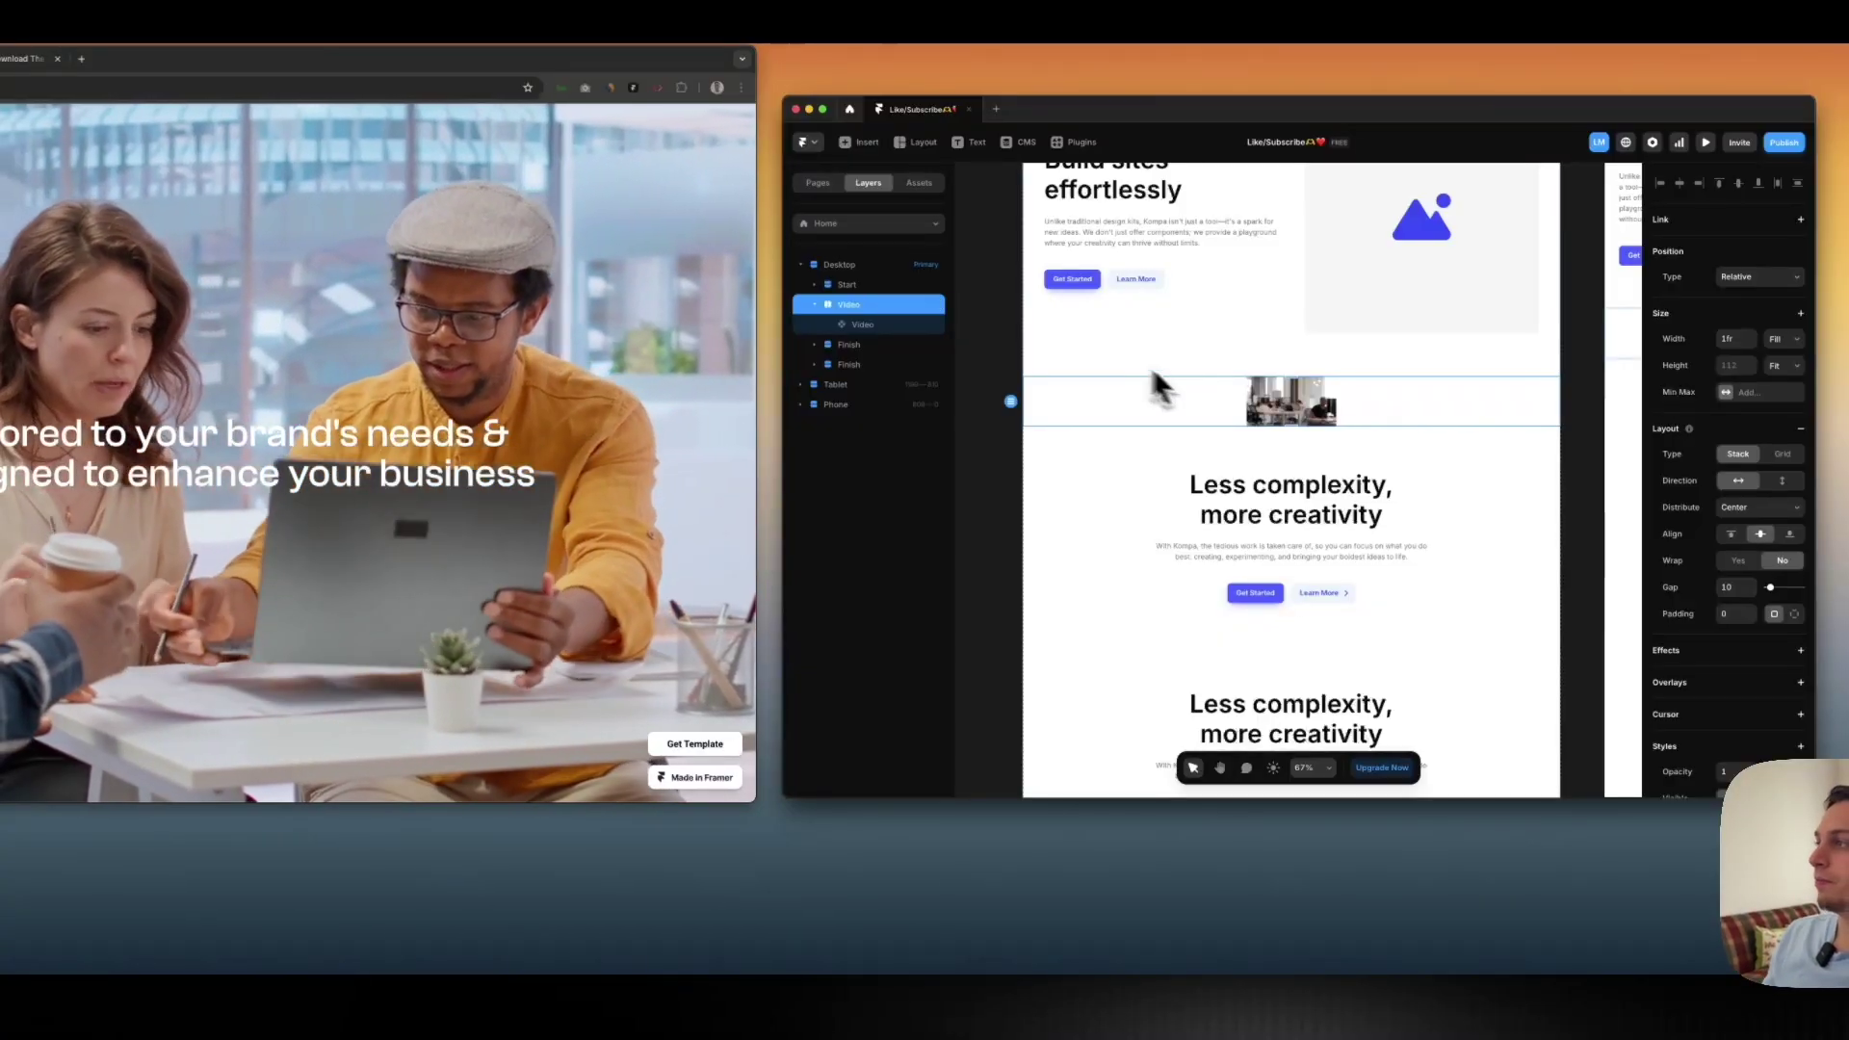
click(899, 326)
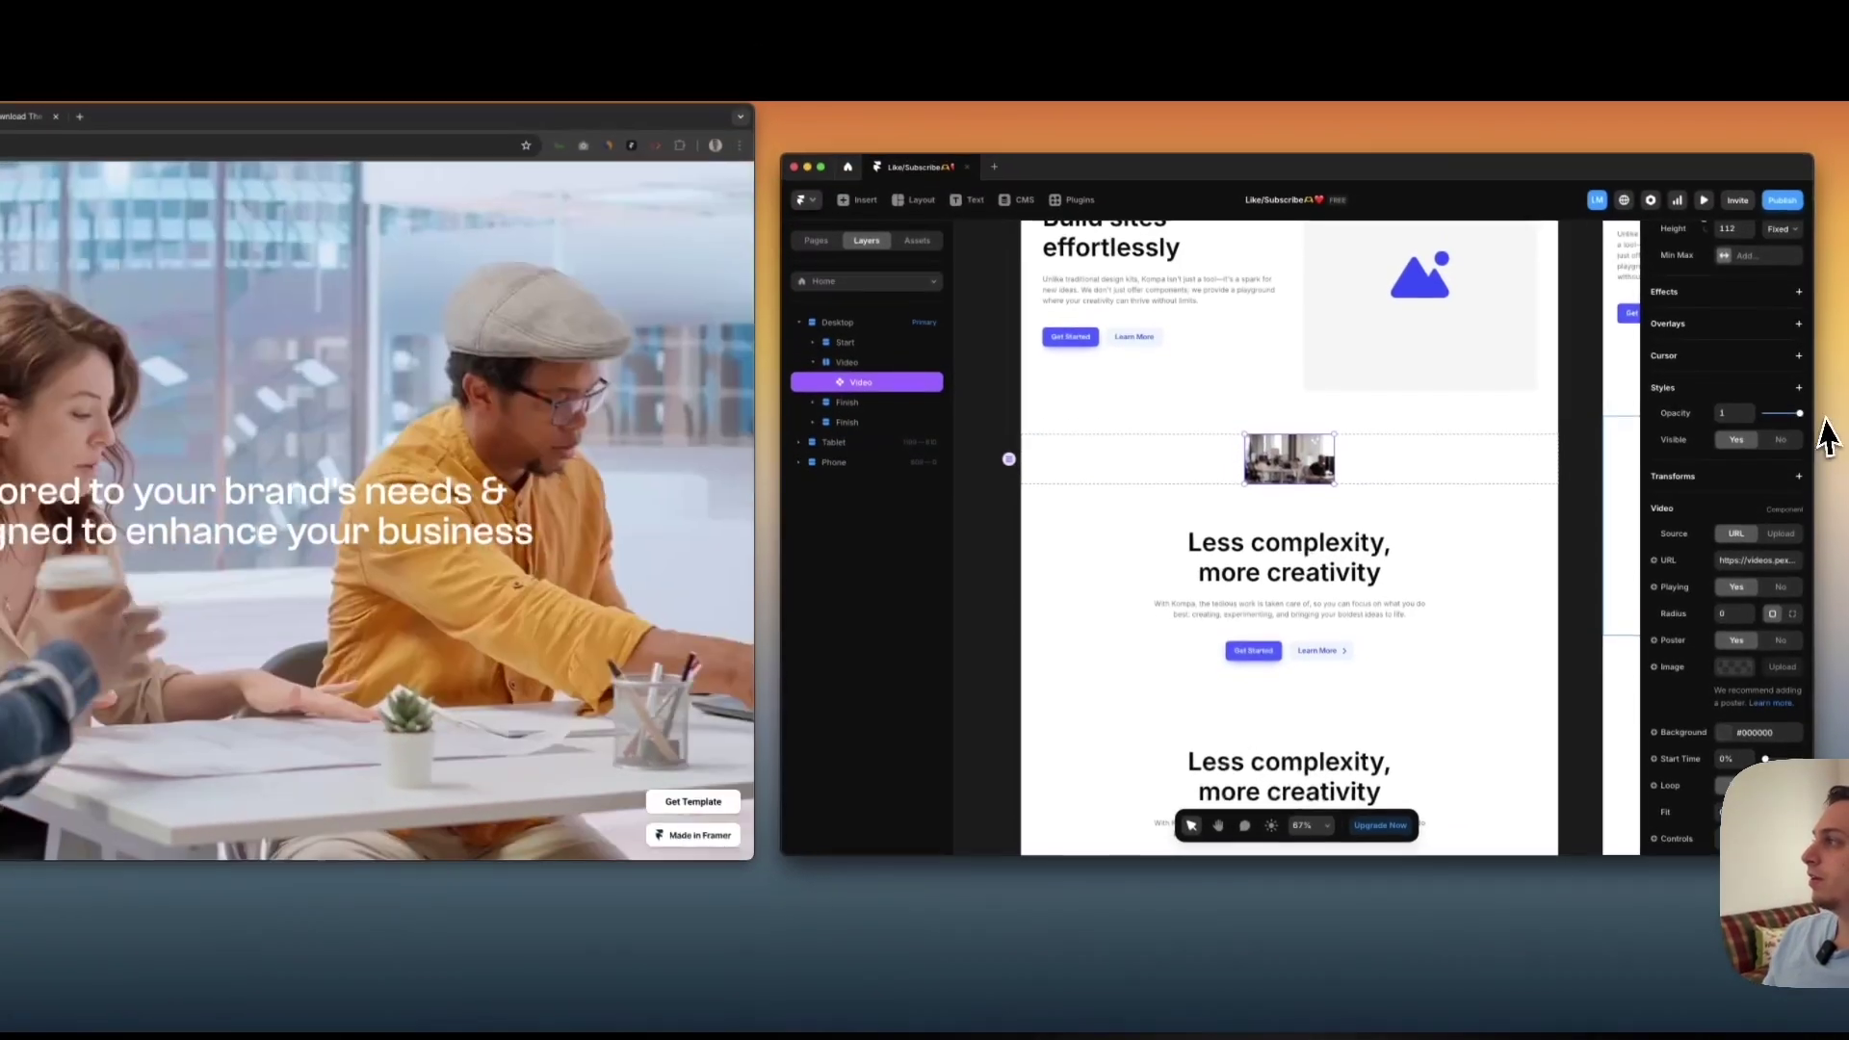
Set the inner video's size to Fill its wrapper
scroll(1774, 418, down, 2)
click(1782, 305)
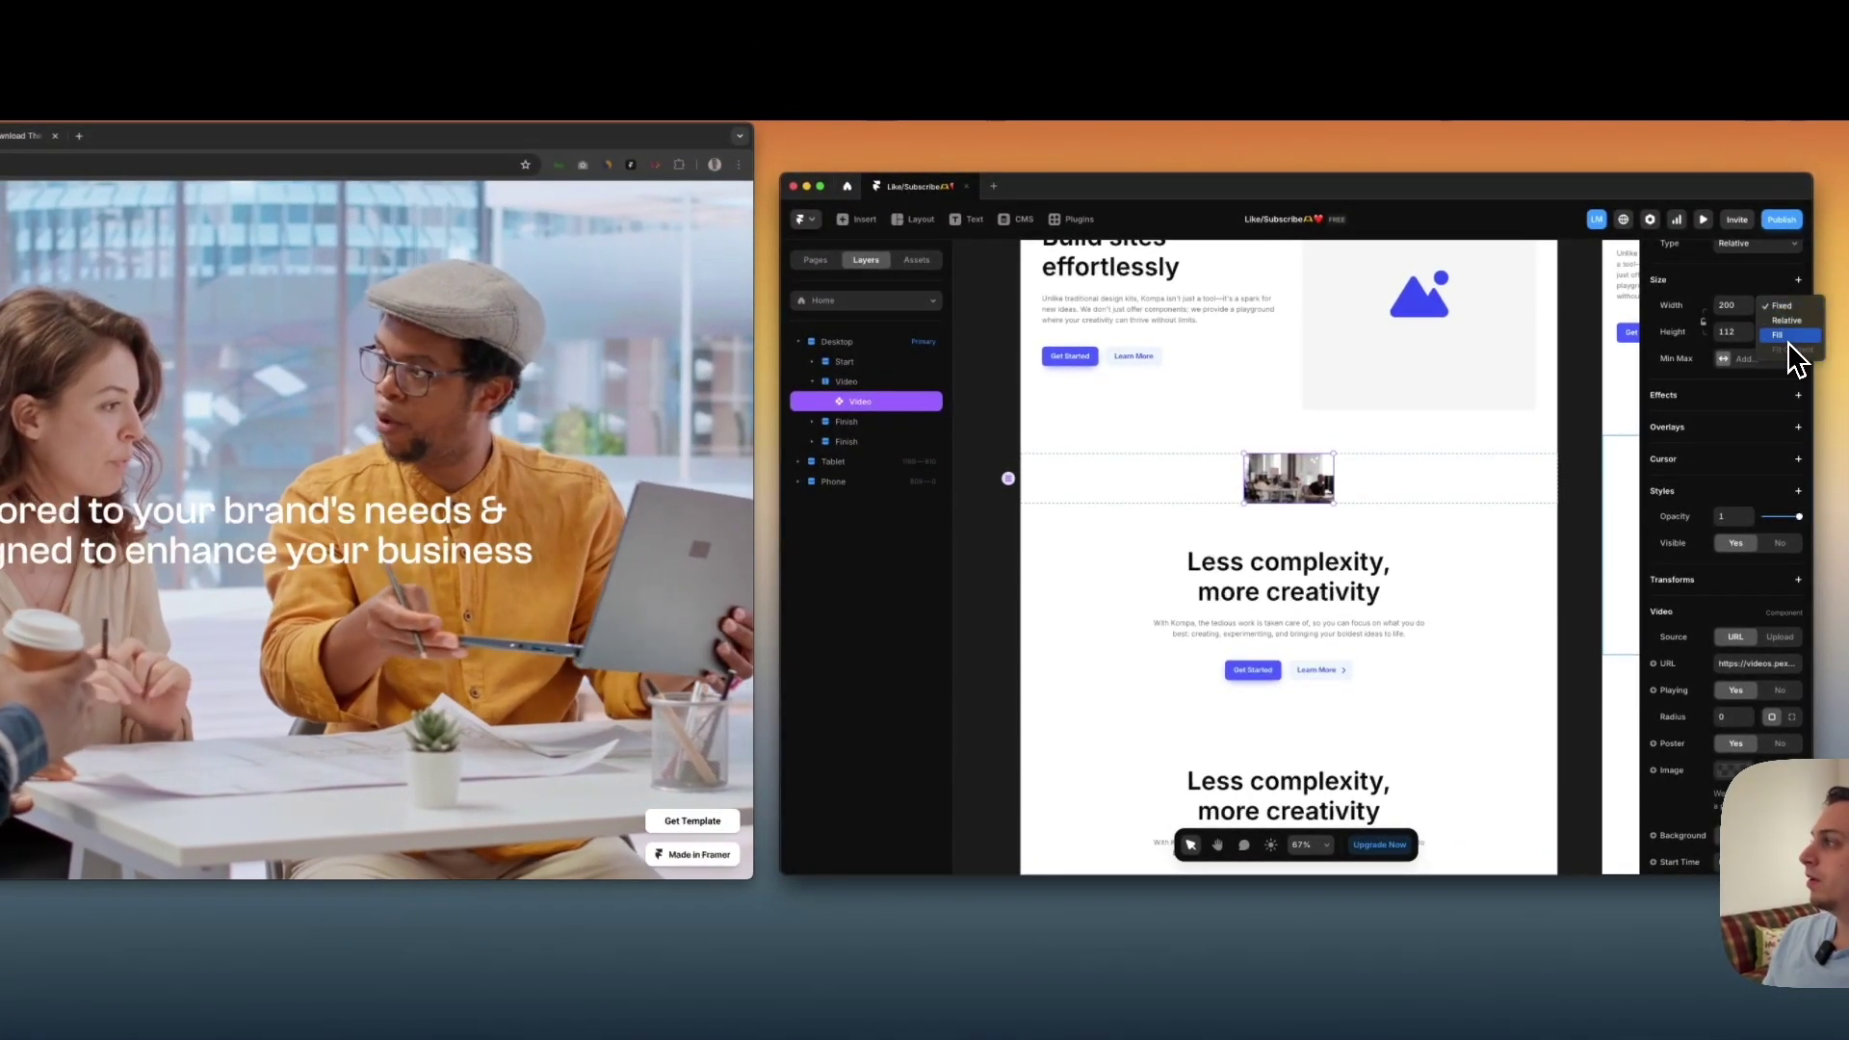
click(1788, 361)
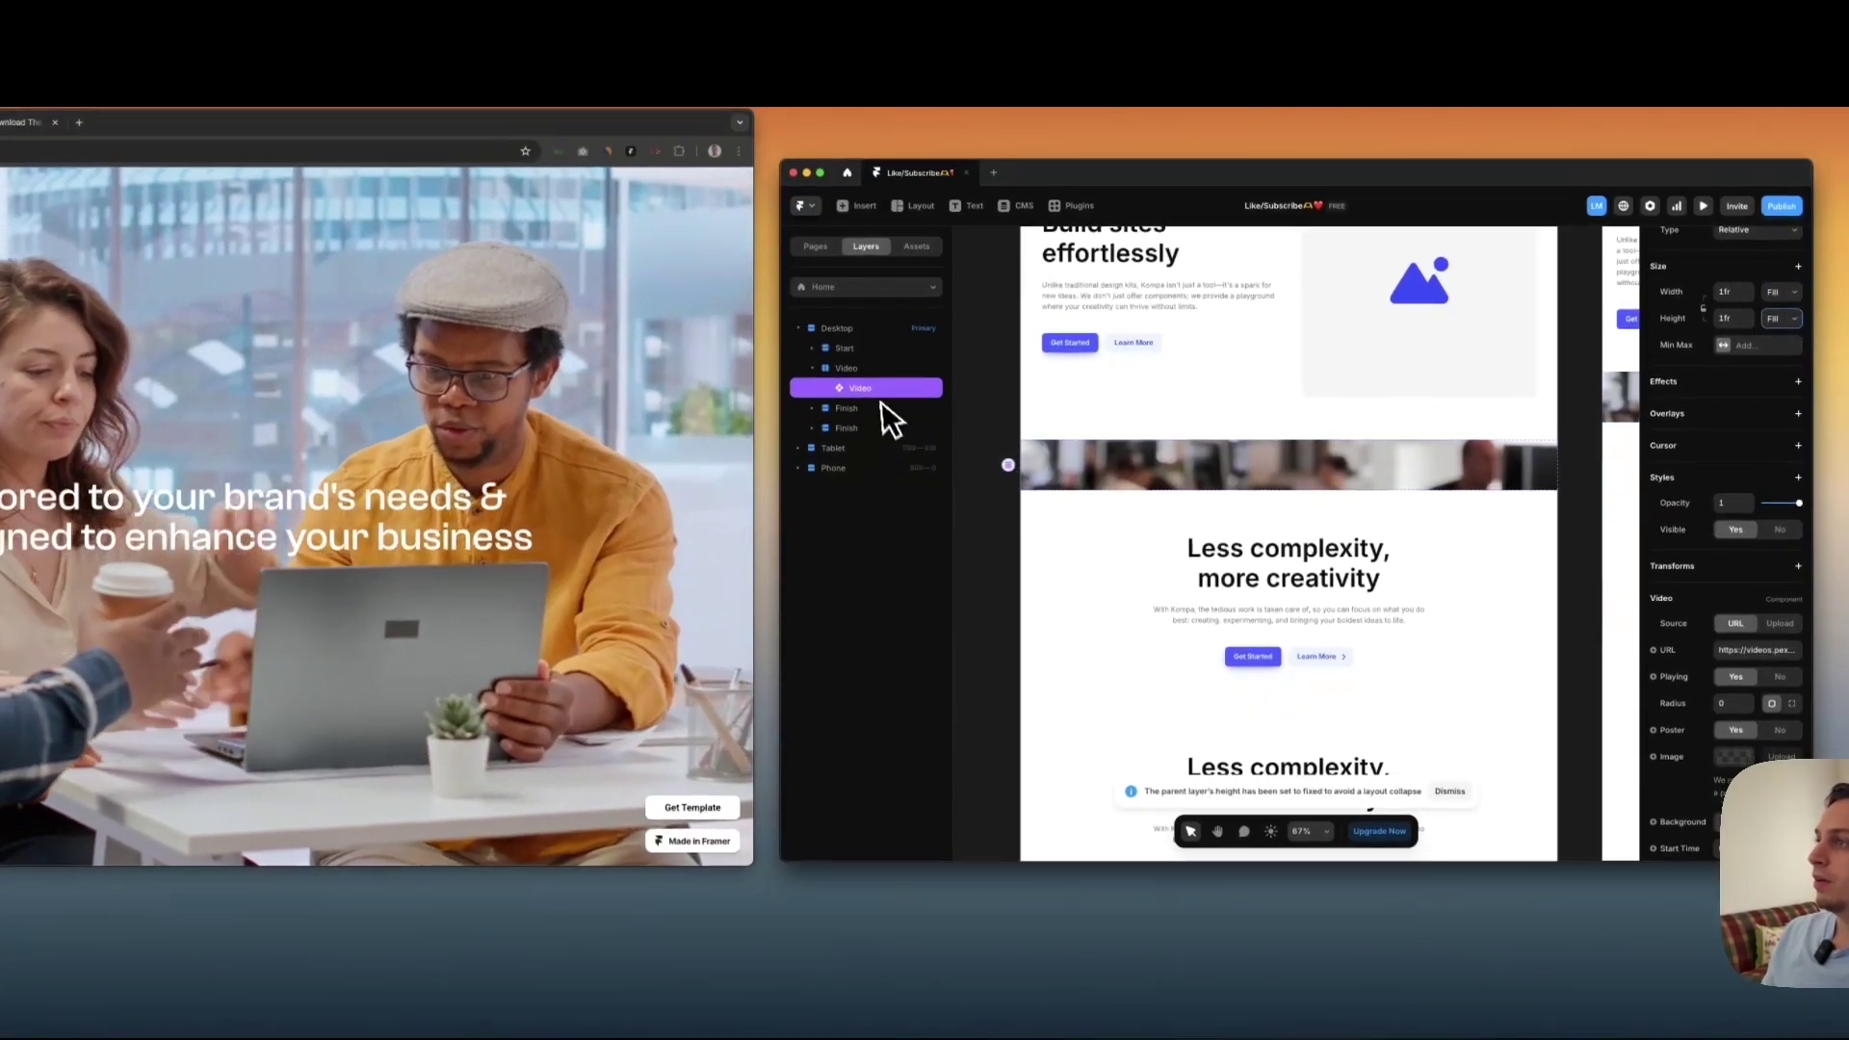
Make the Video stack Sticky at Top 0 with a 100vh height
click(874, 383)
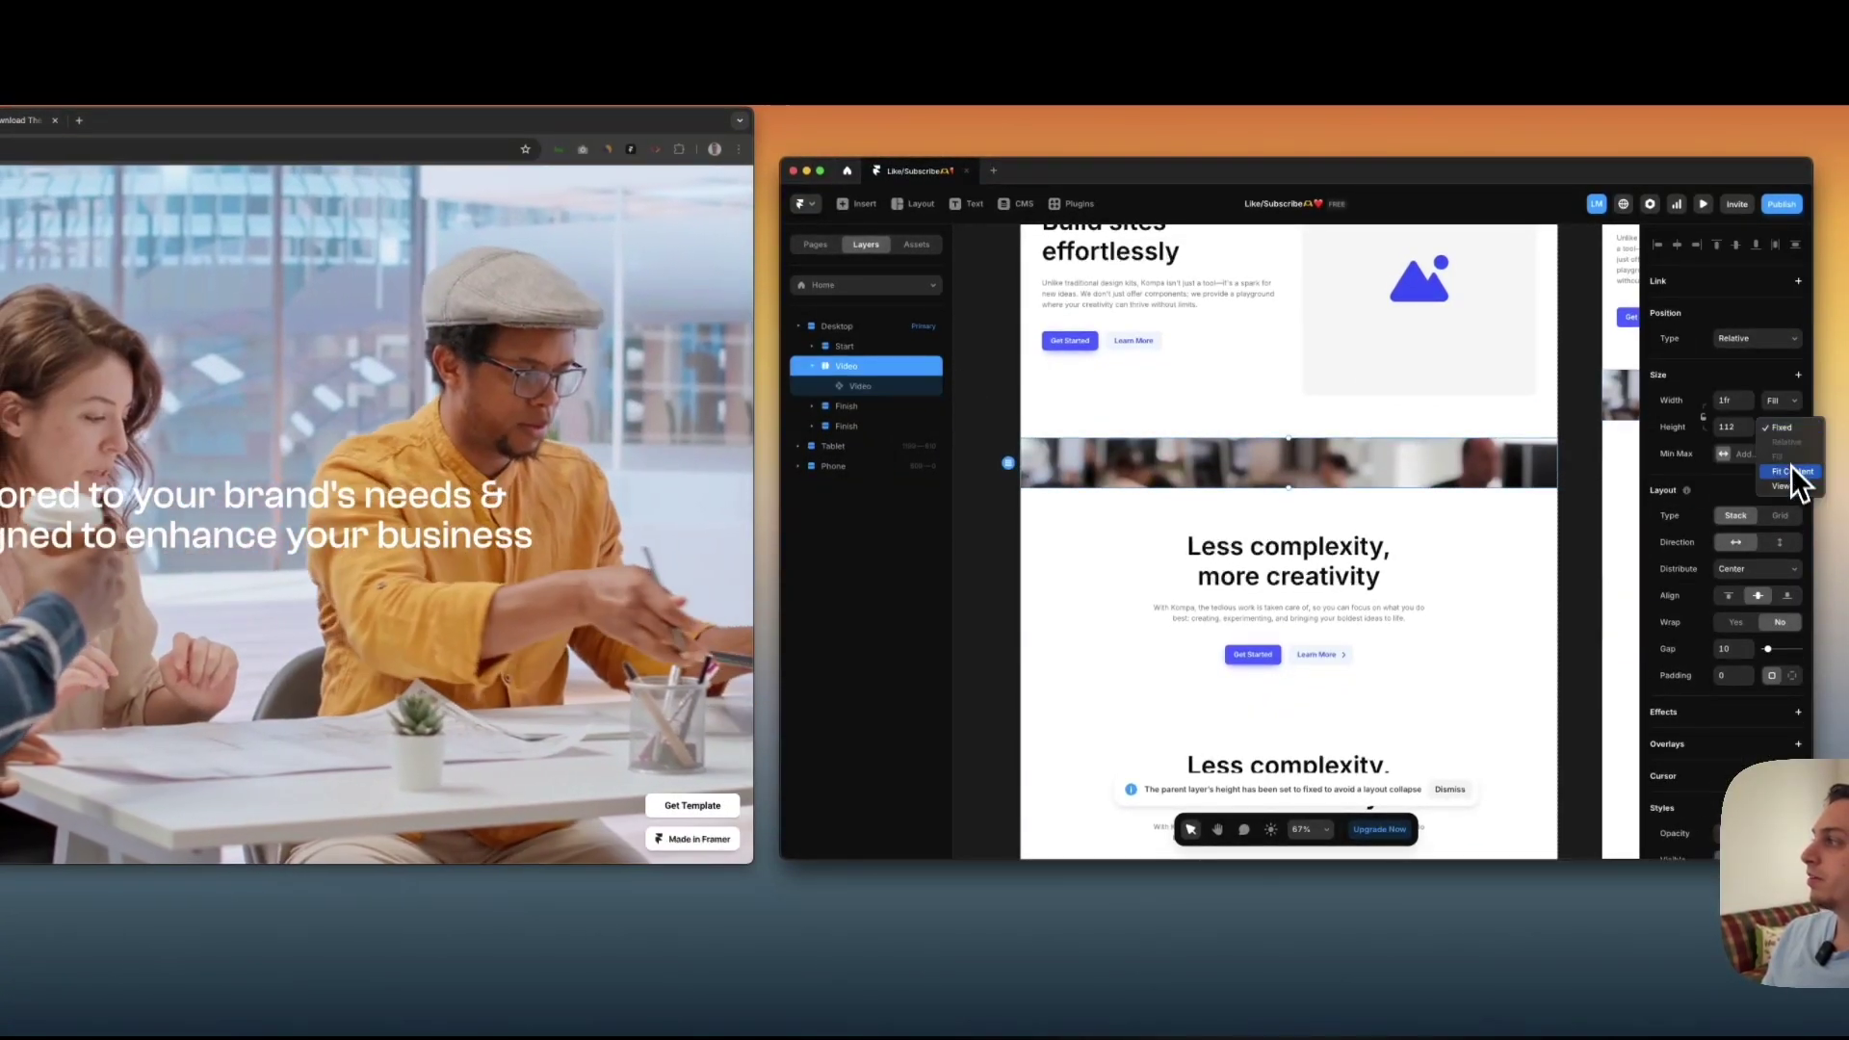
scroll(1323, 477, down, 2)
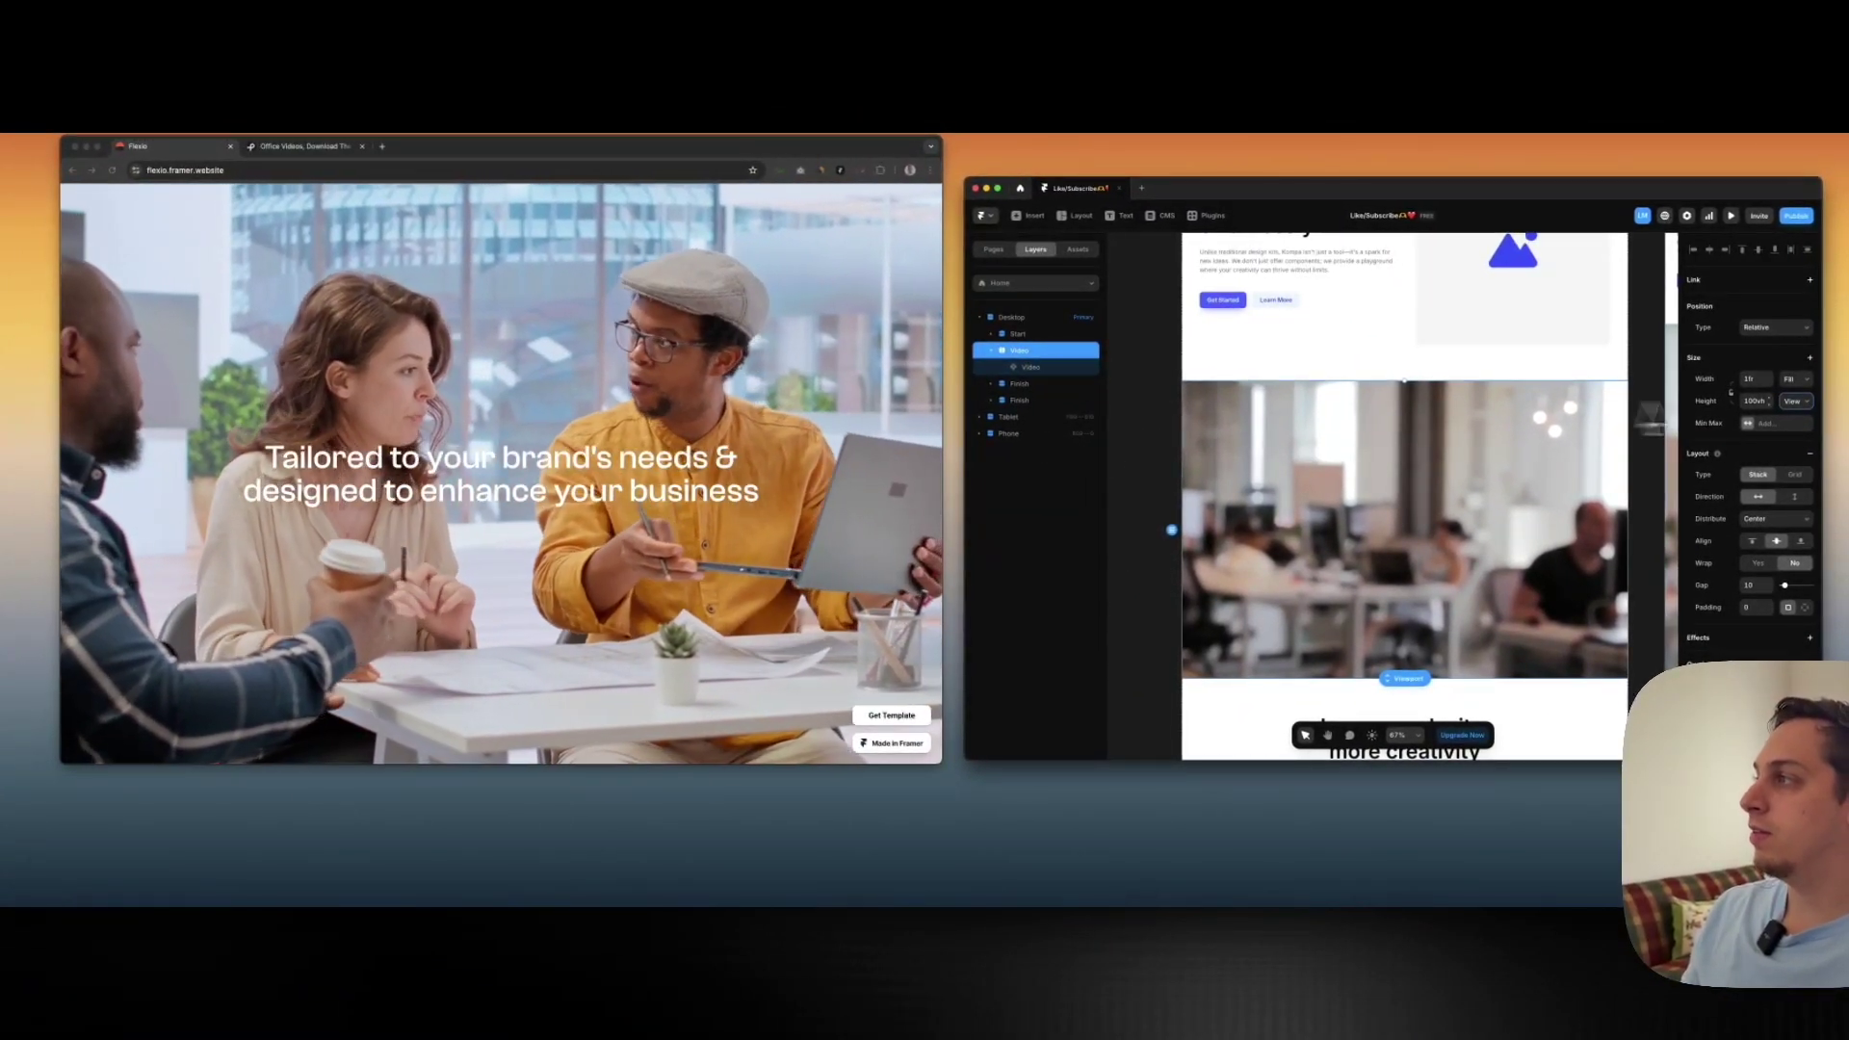
click(1775, 328)
click(1770, 379)
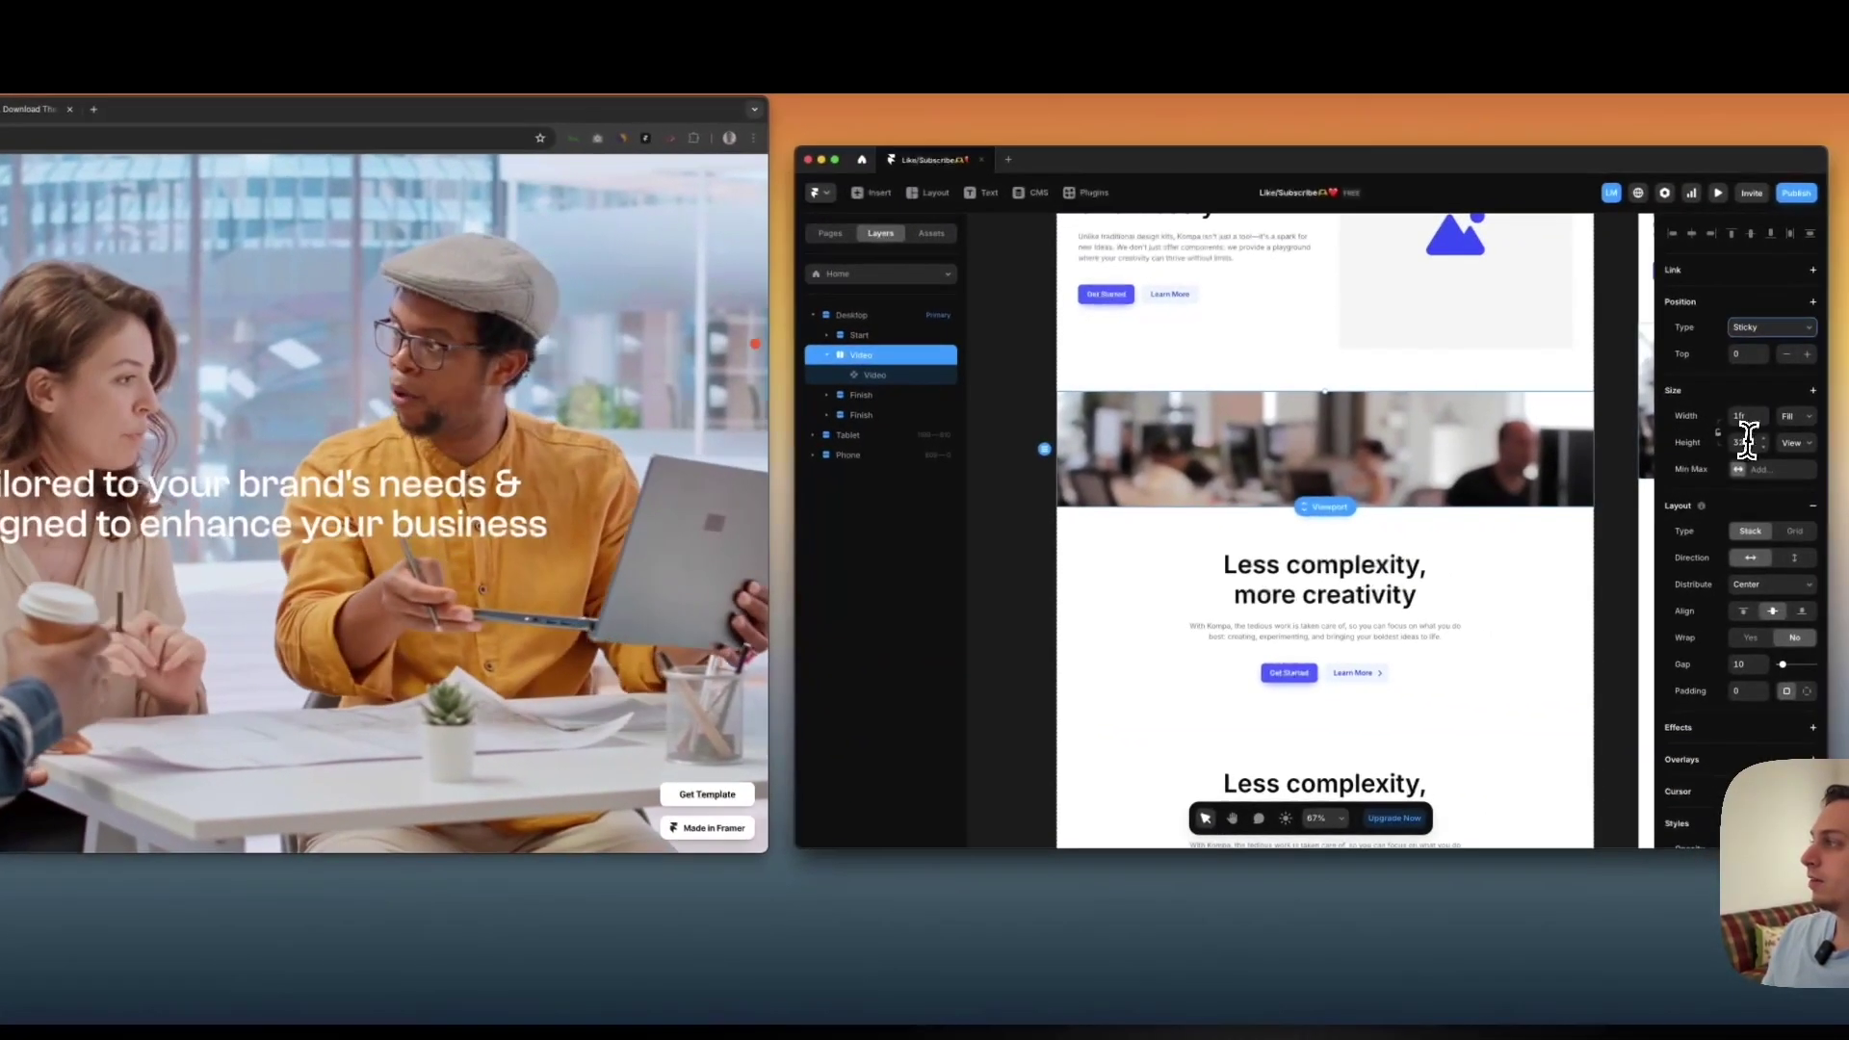
click(1848, 451)
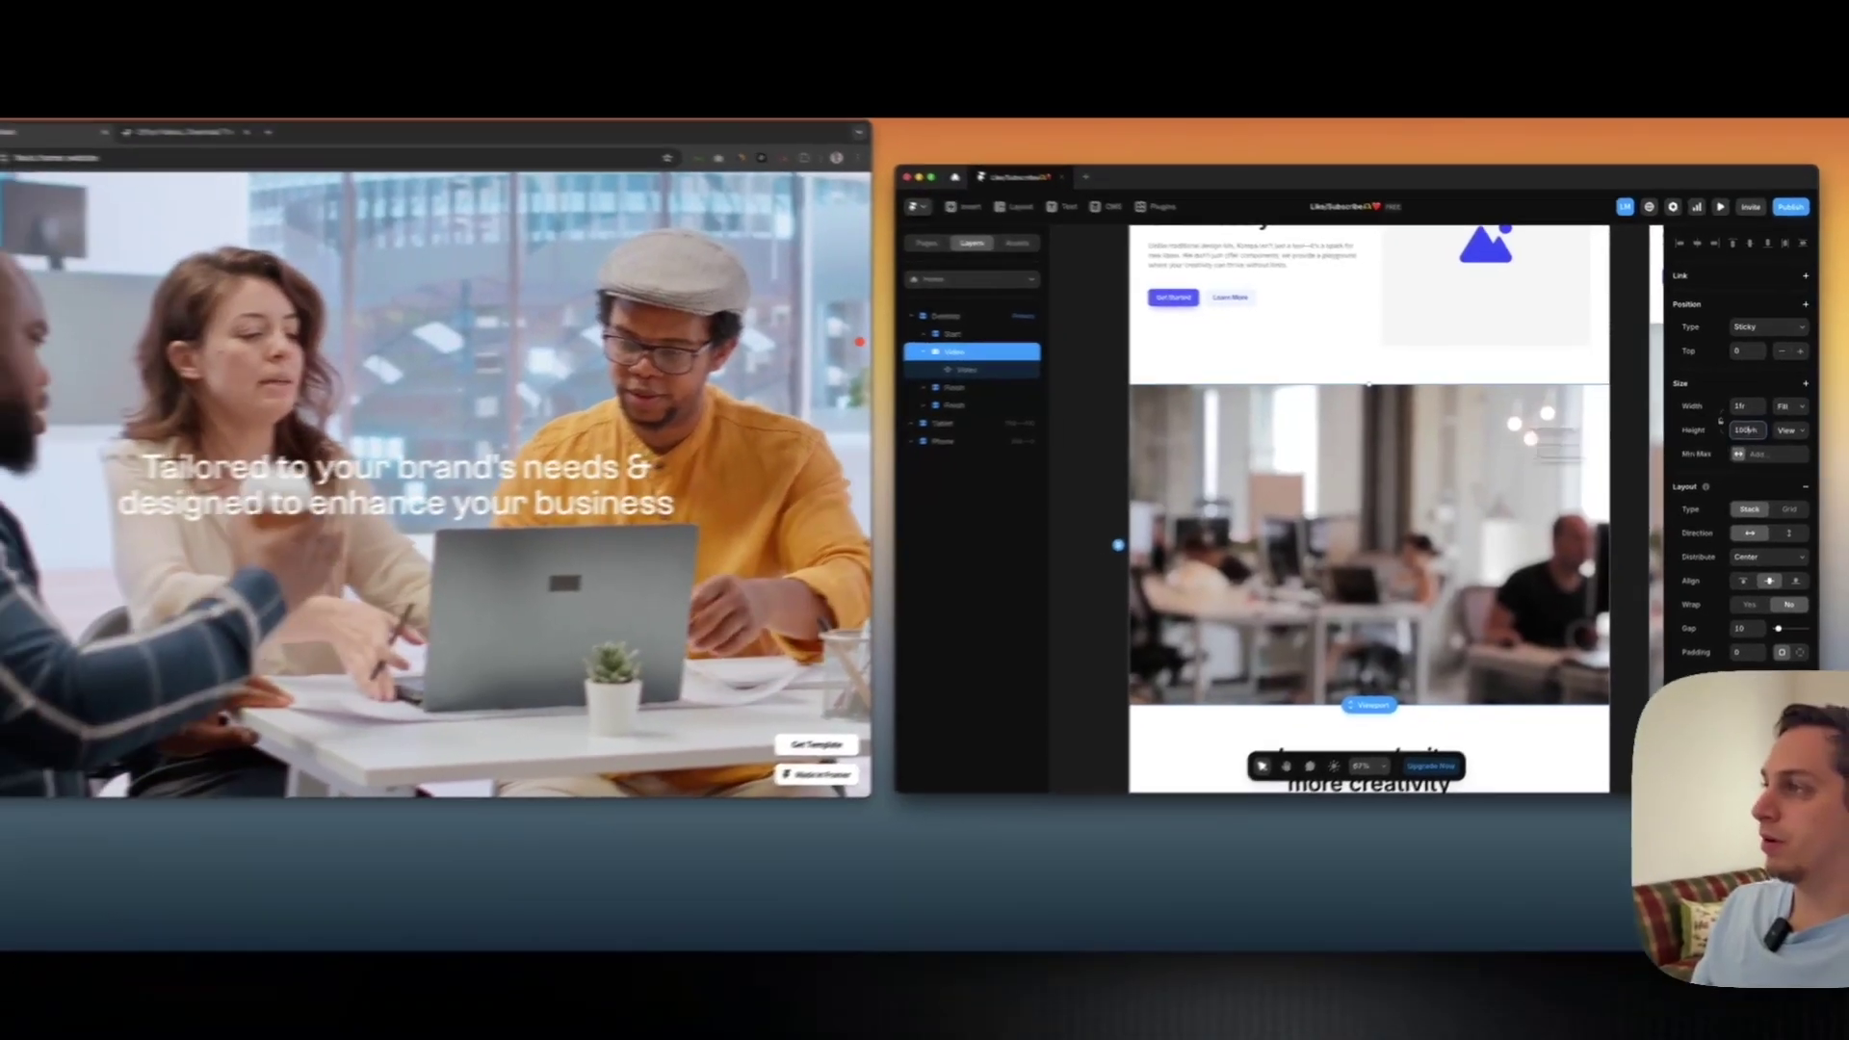
scroll(1252, 530, up, 5)
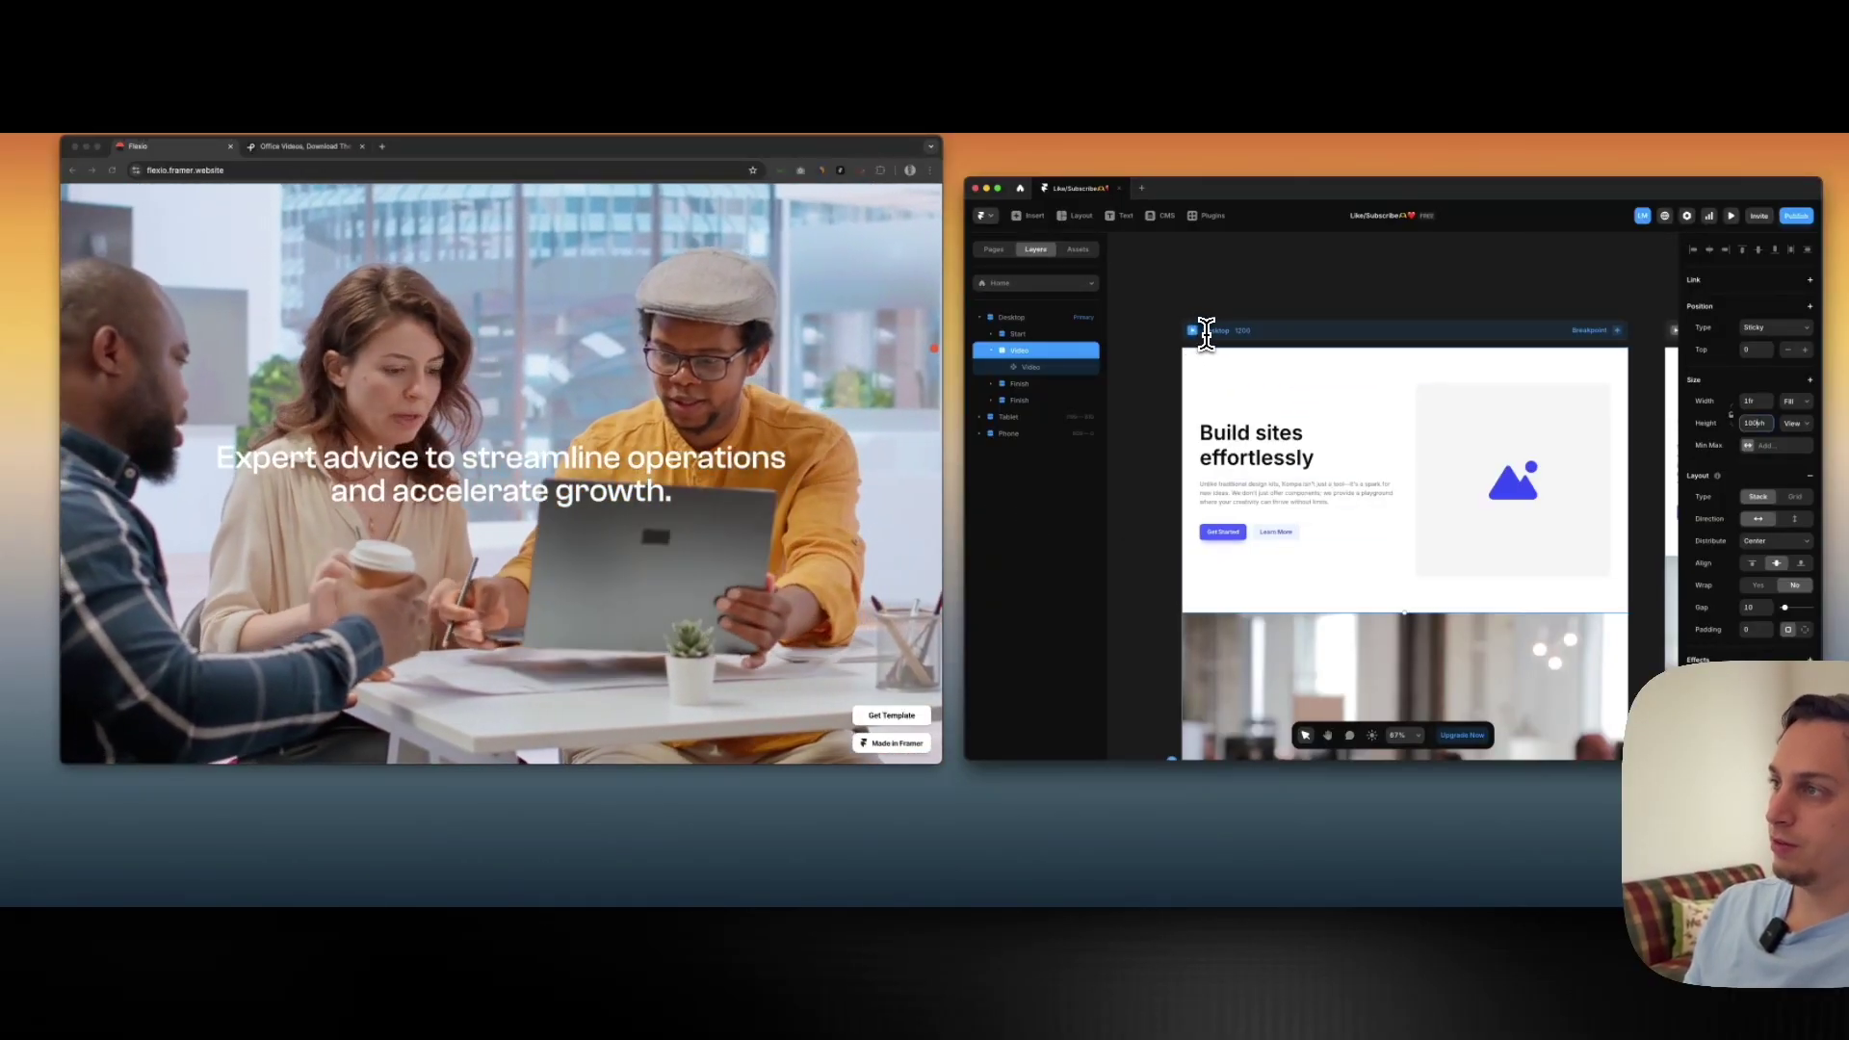
key(super+p)
scroll(1136, 414, down, 4)
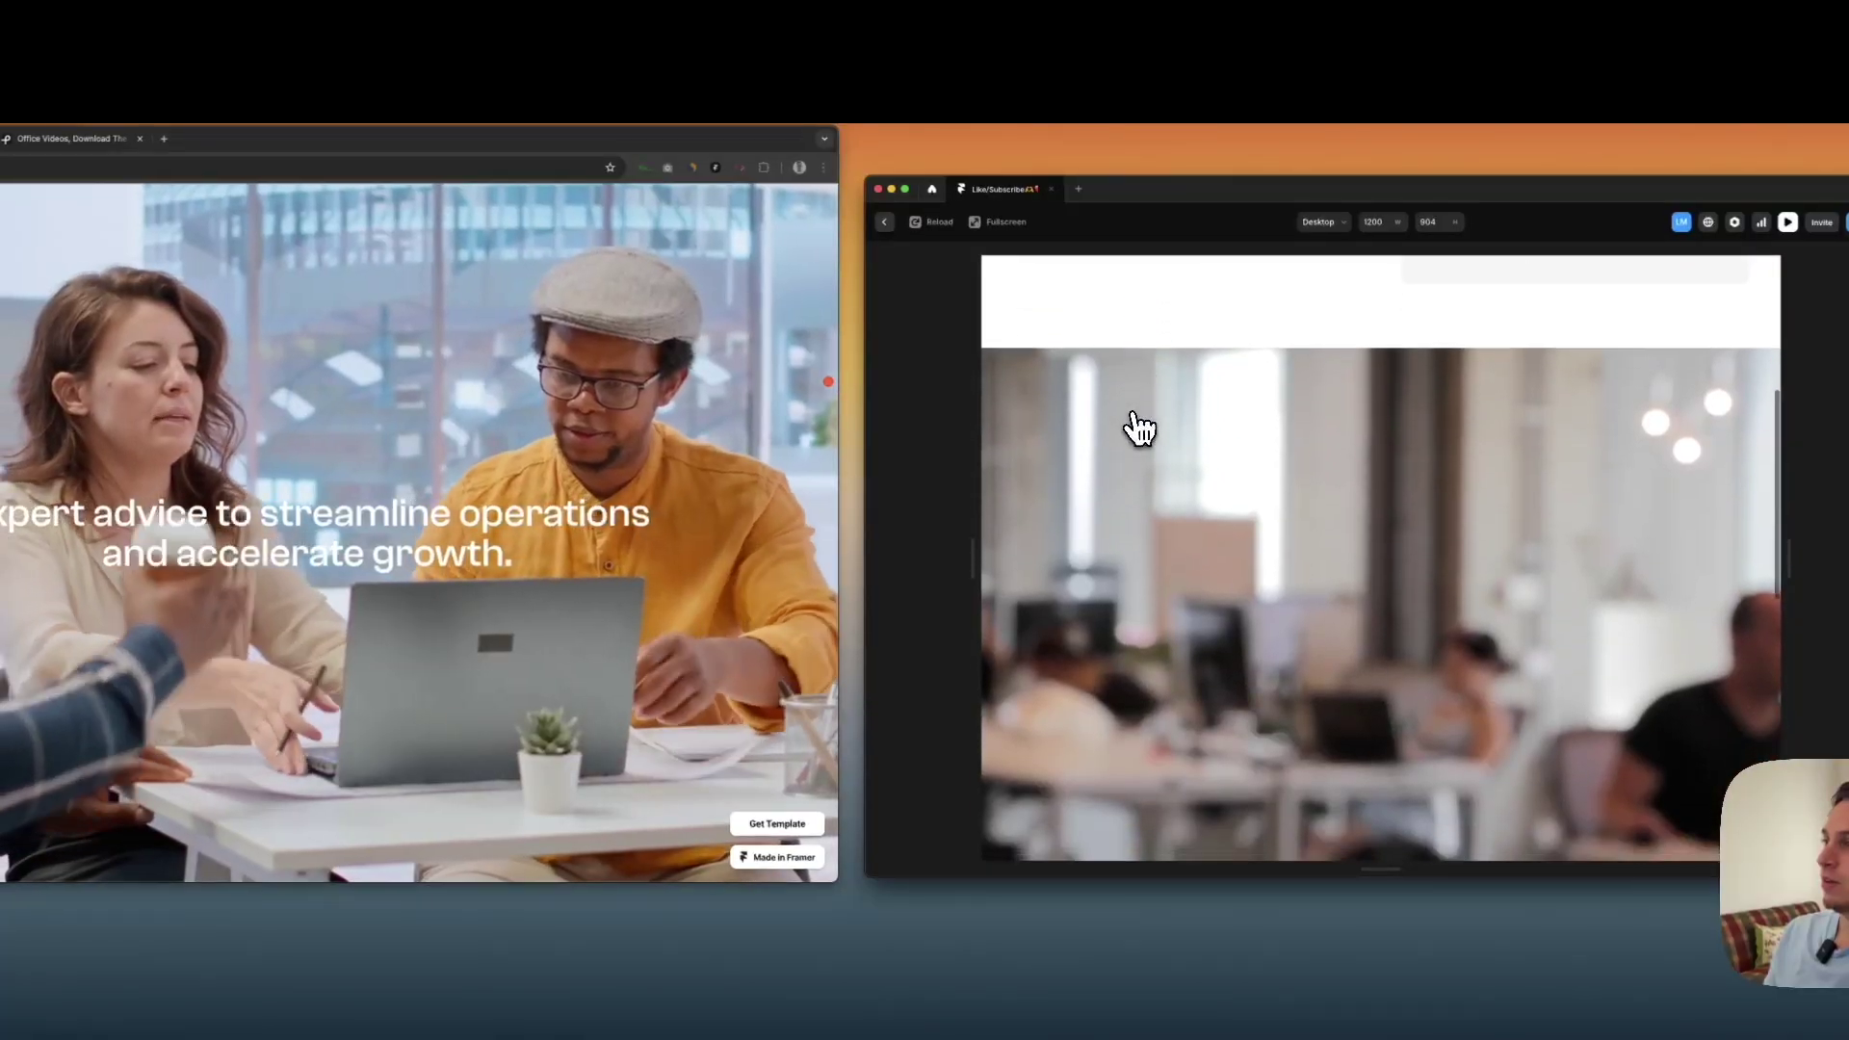
scroll(1136, 429, down, 2)
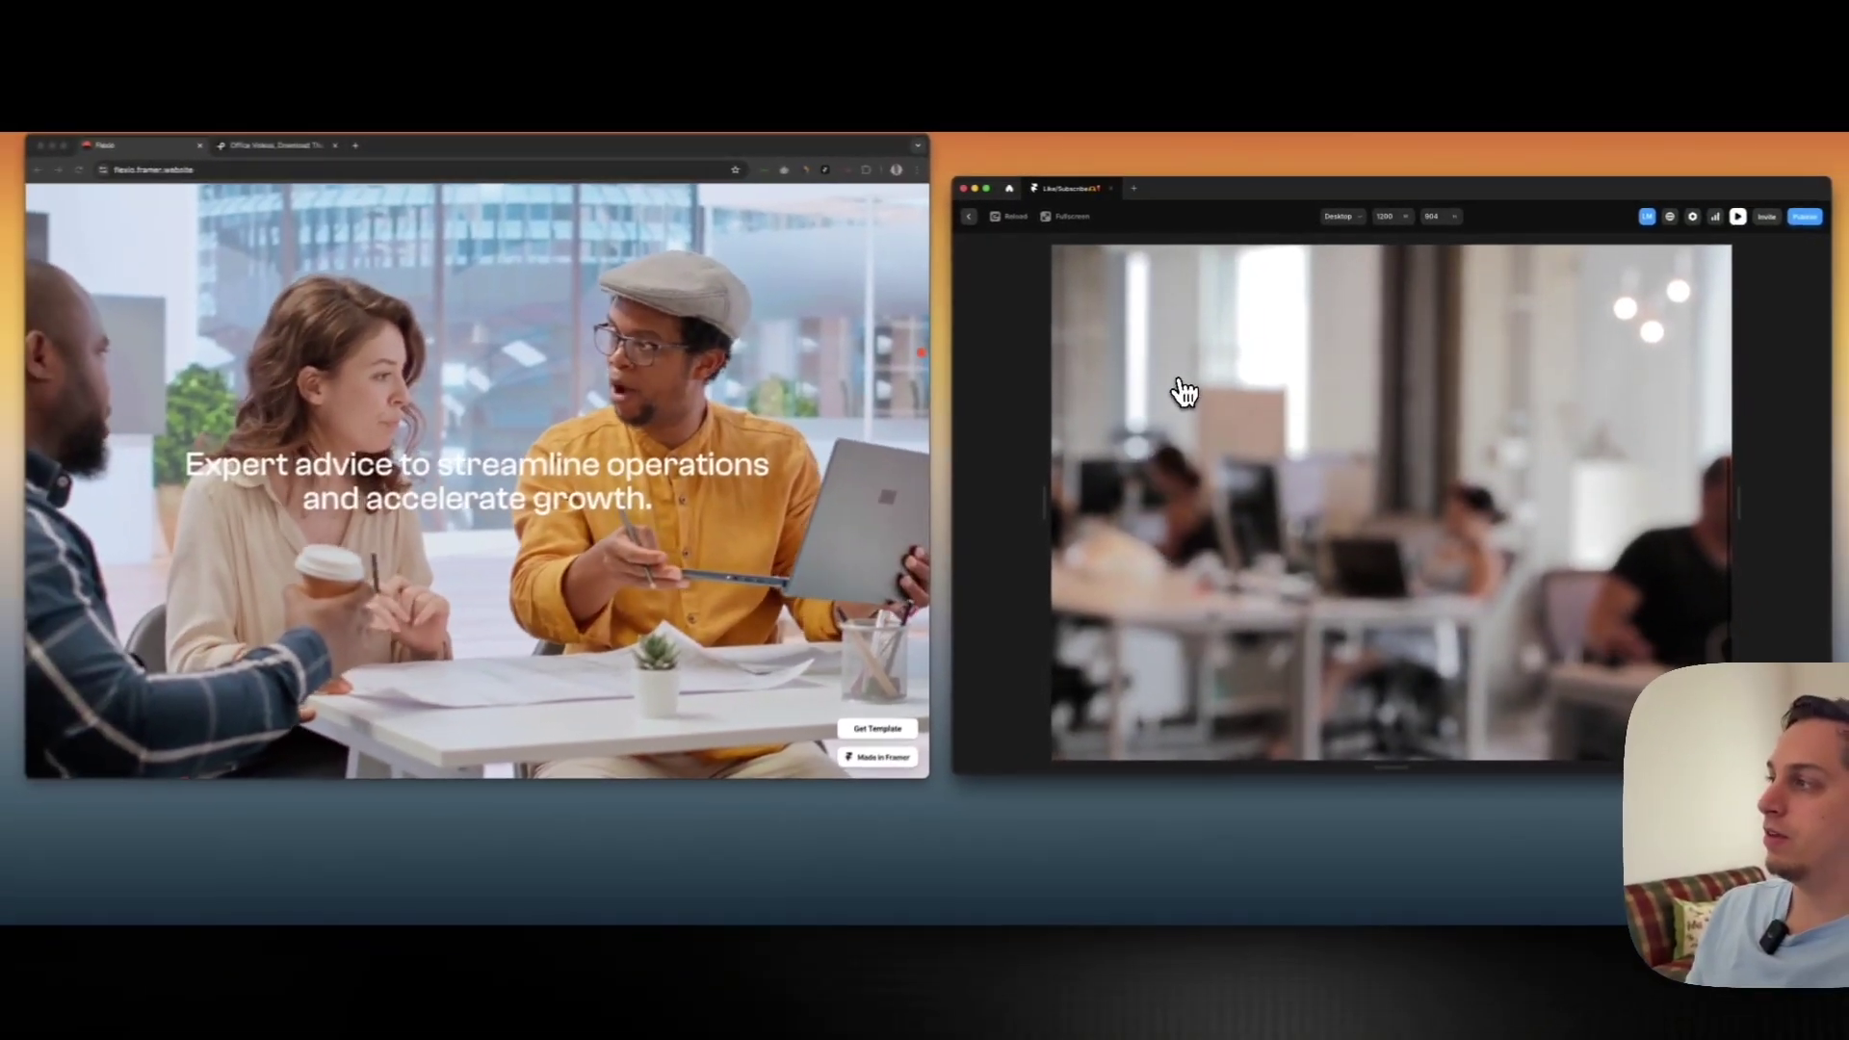
scroll(1139, 426, up, 5)
scroll(1192, 387, down, 4)
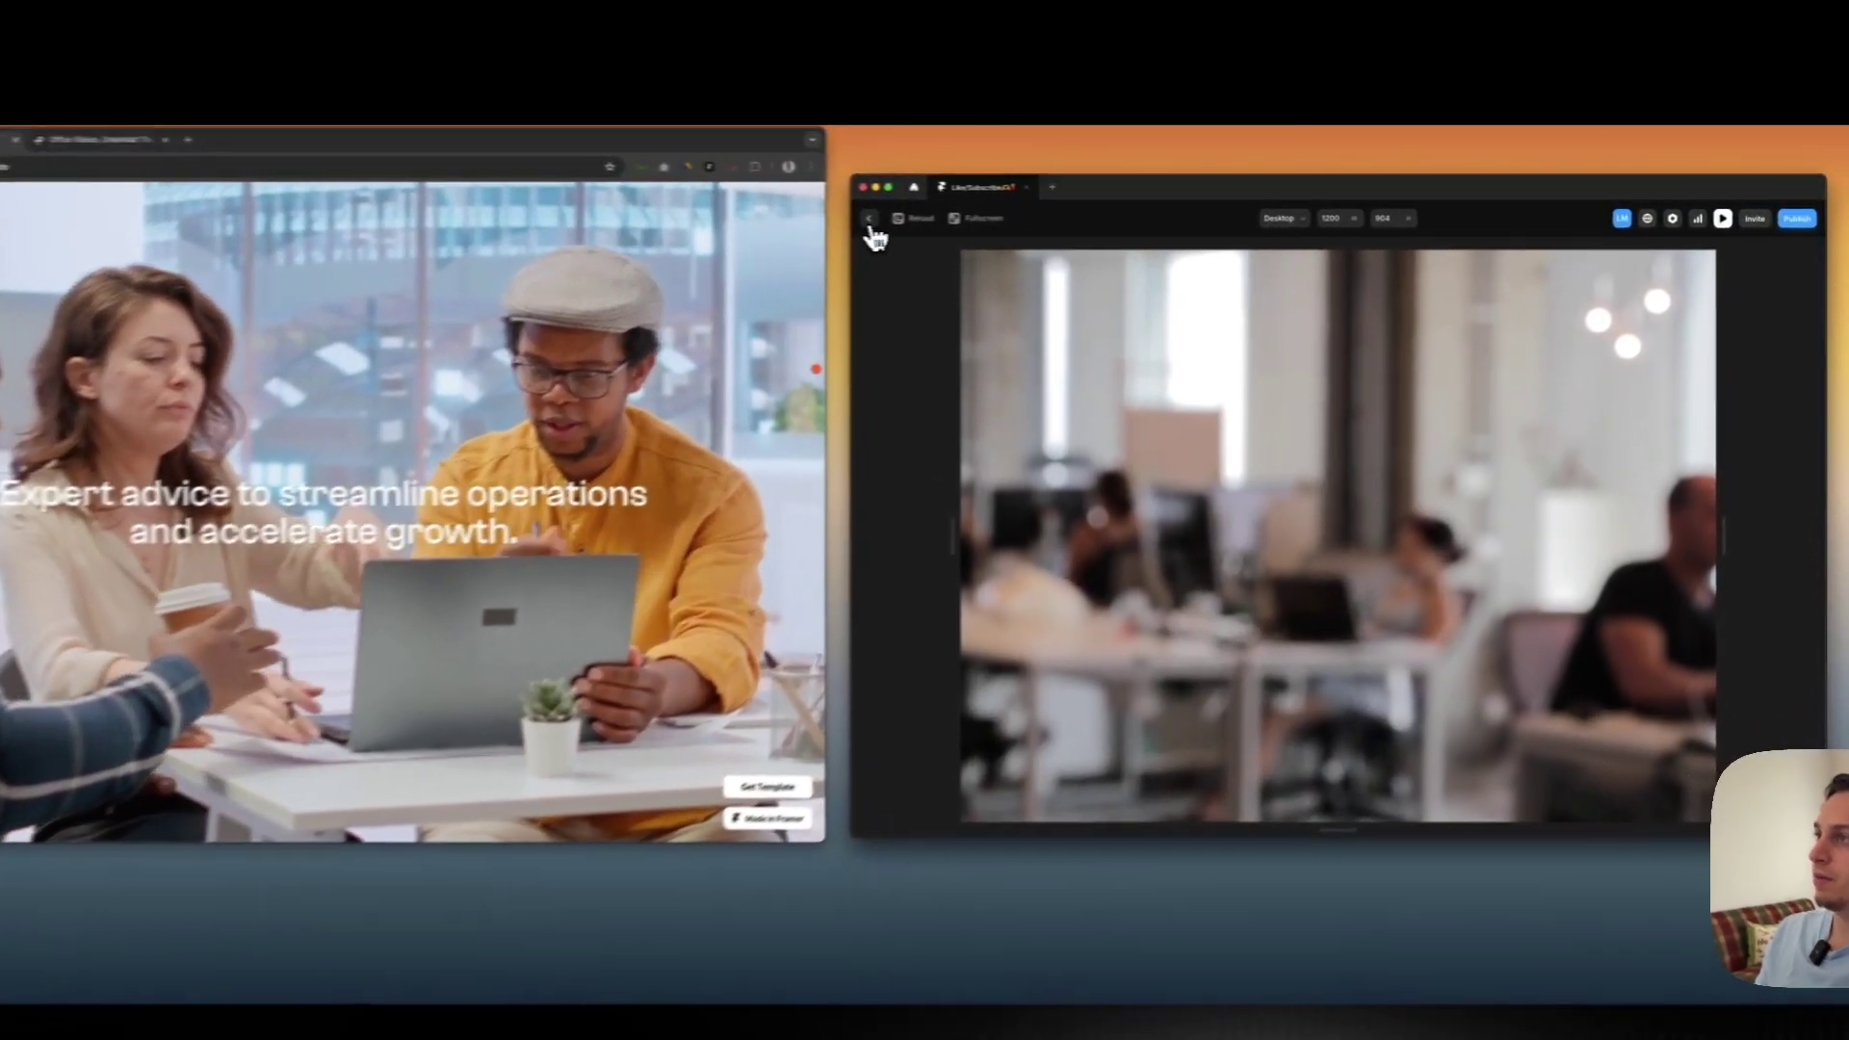
click(980, 215)
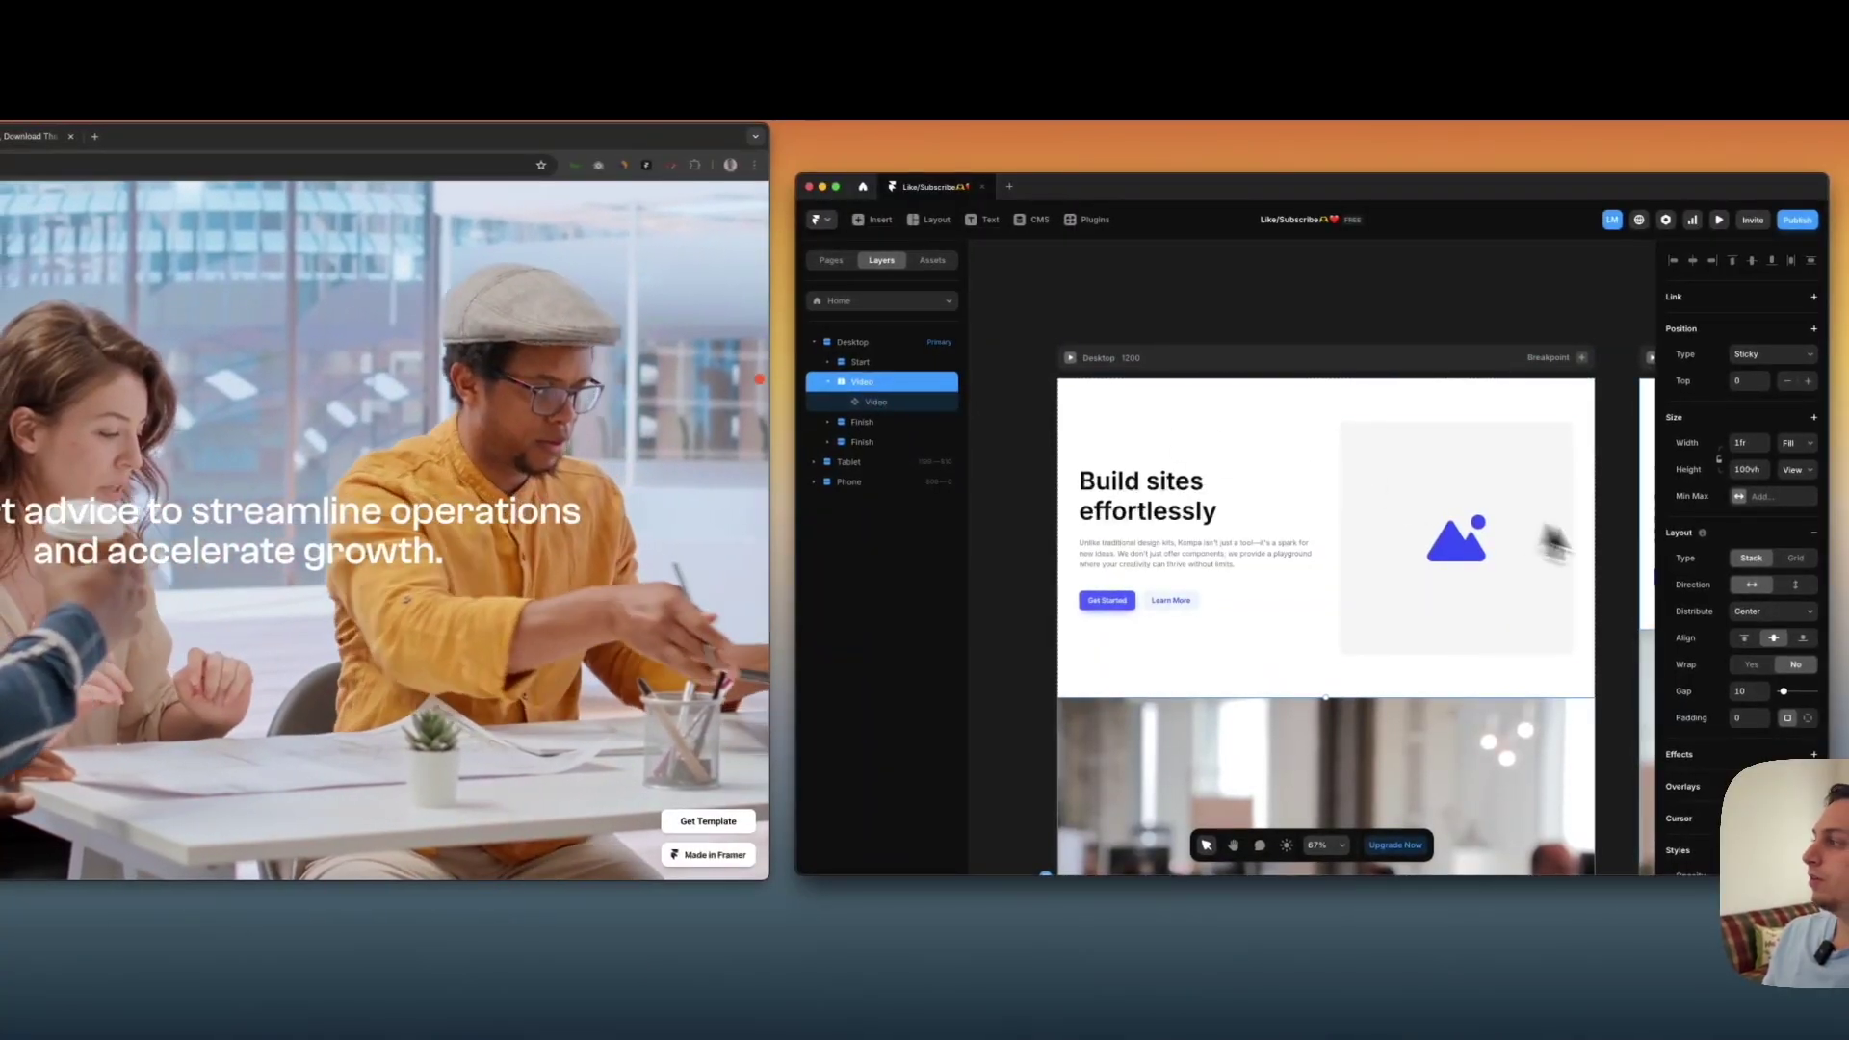
scroll(1726, 551, down, 5)
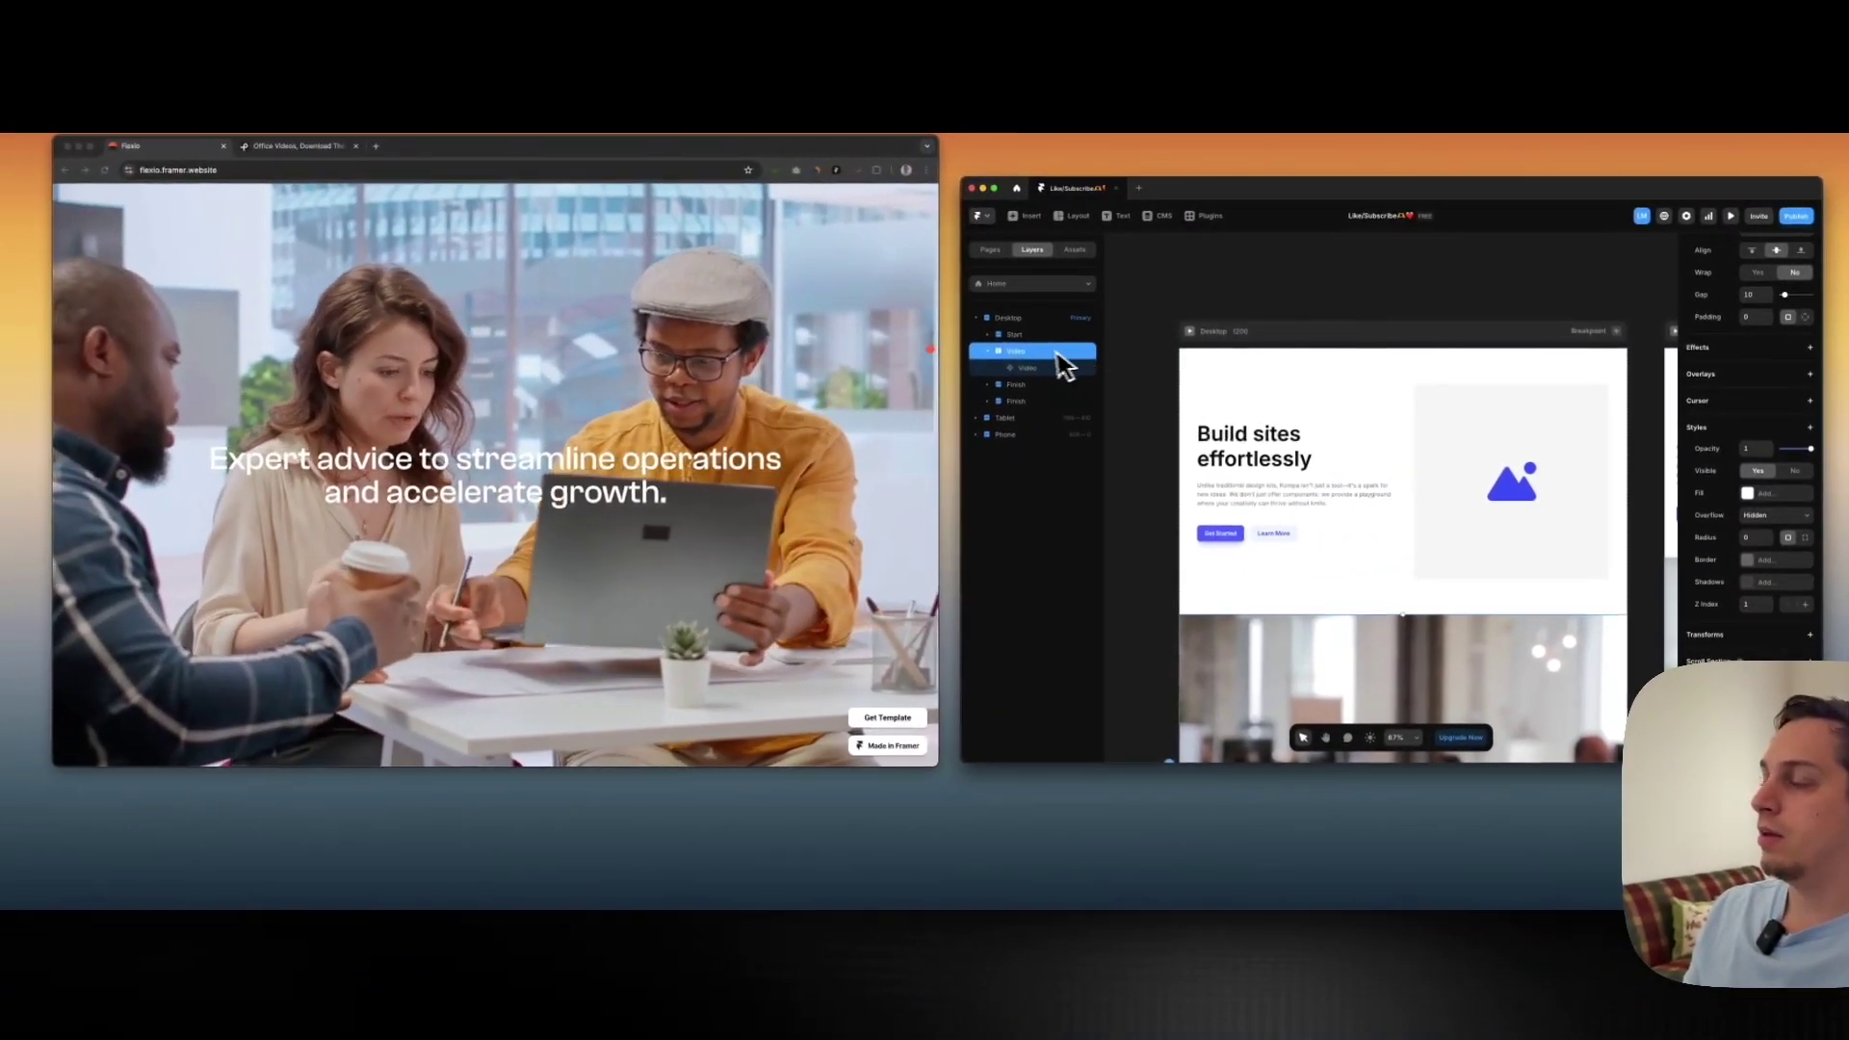
scroll(1777, 361, up, 4)
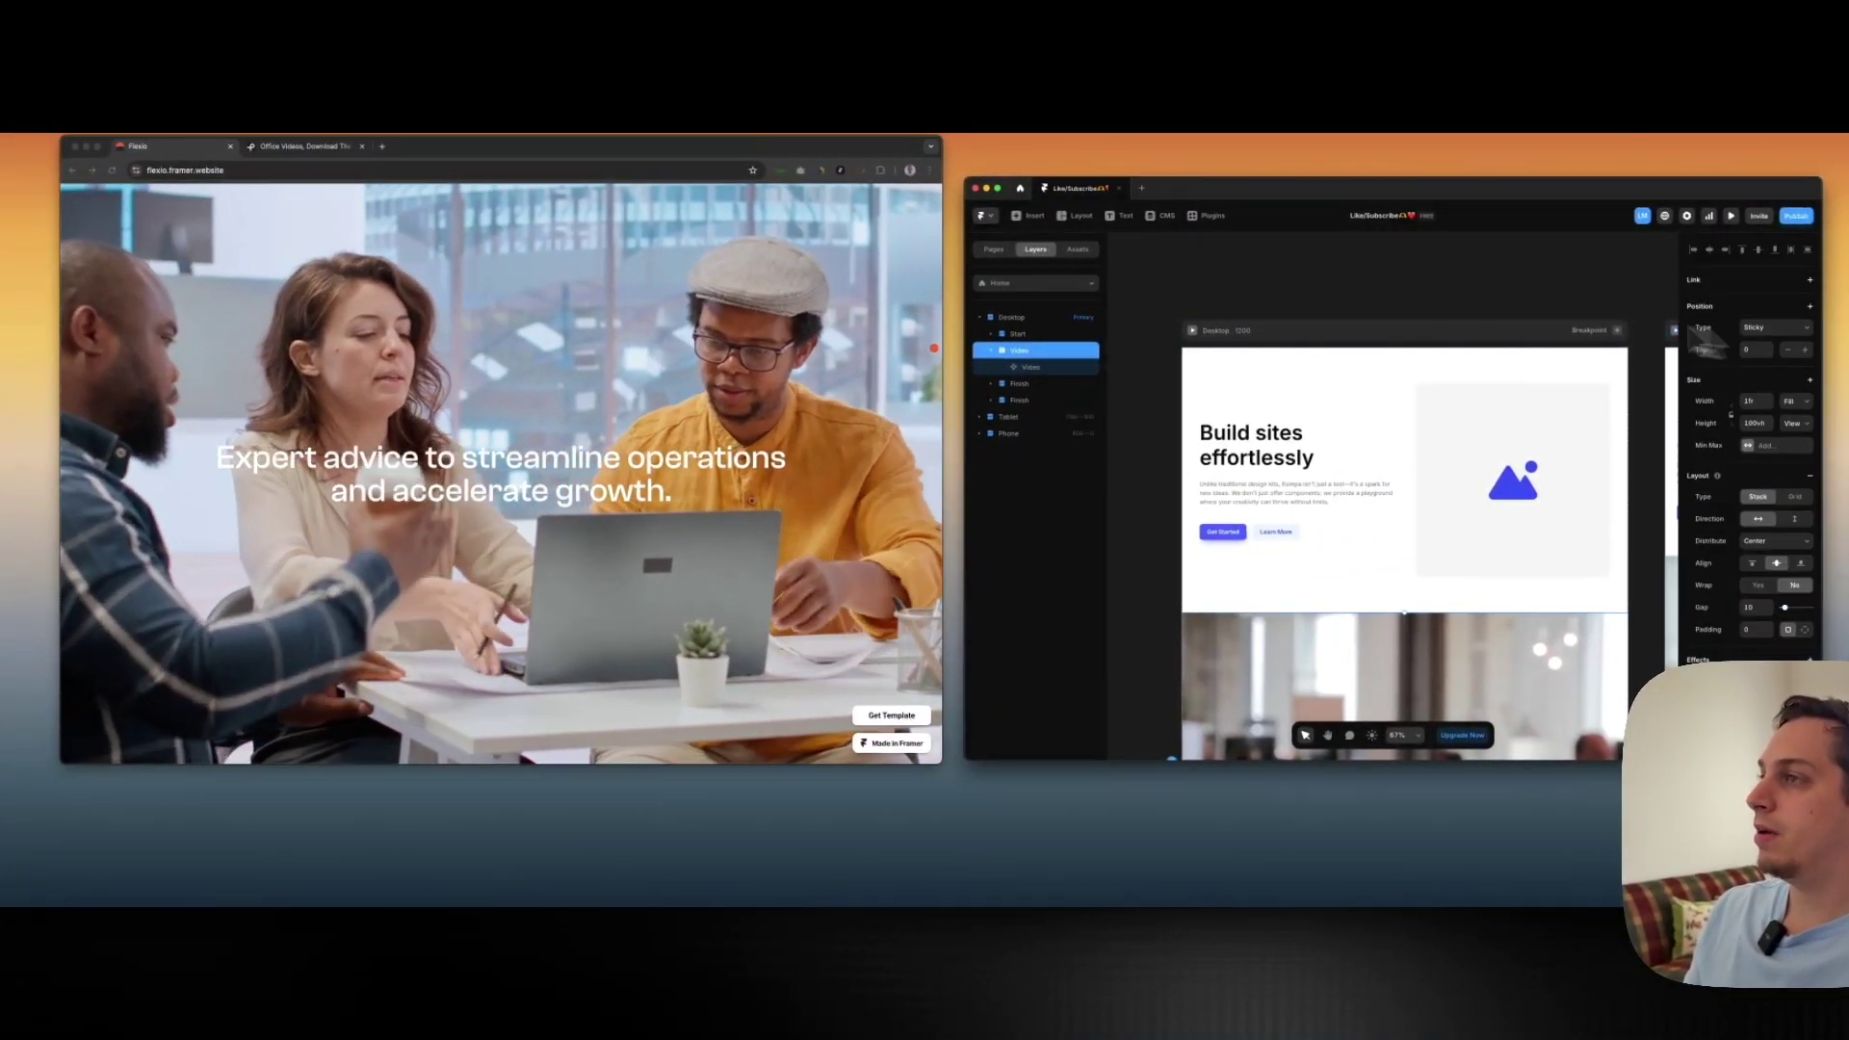
click(1054, 318)
scroll(1372, 461, down, 3)
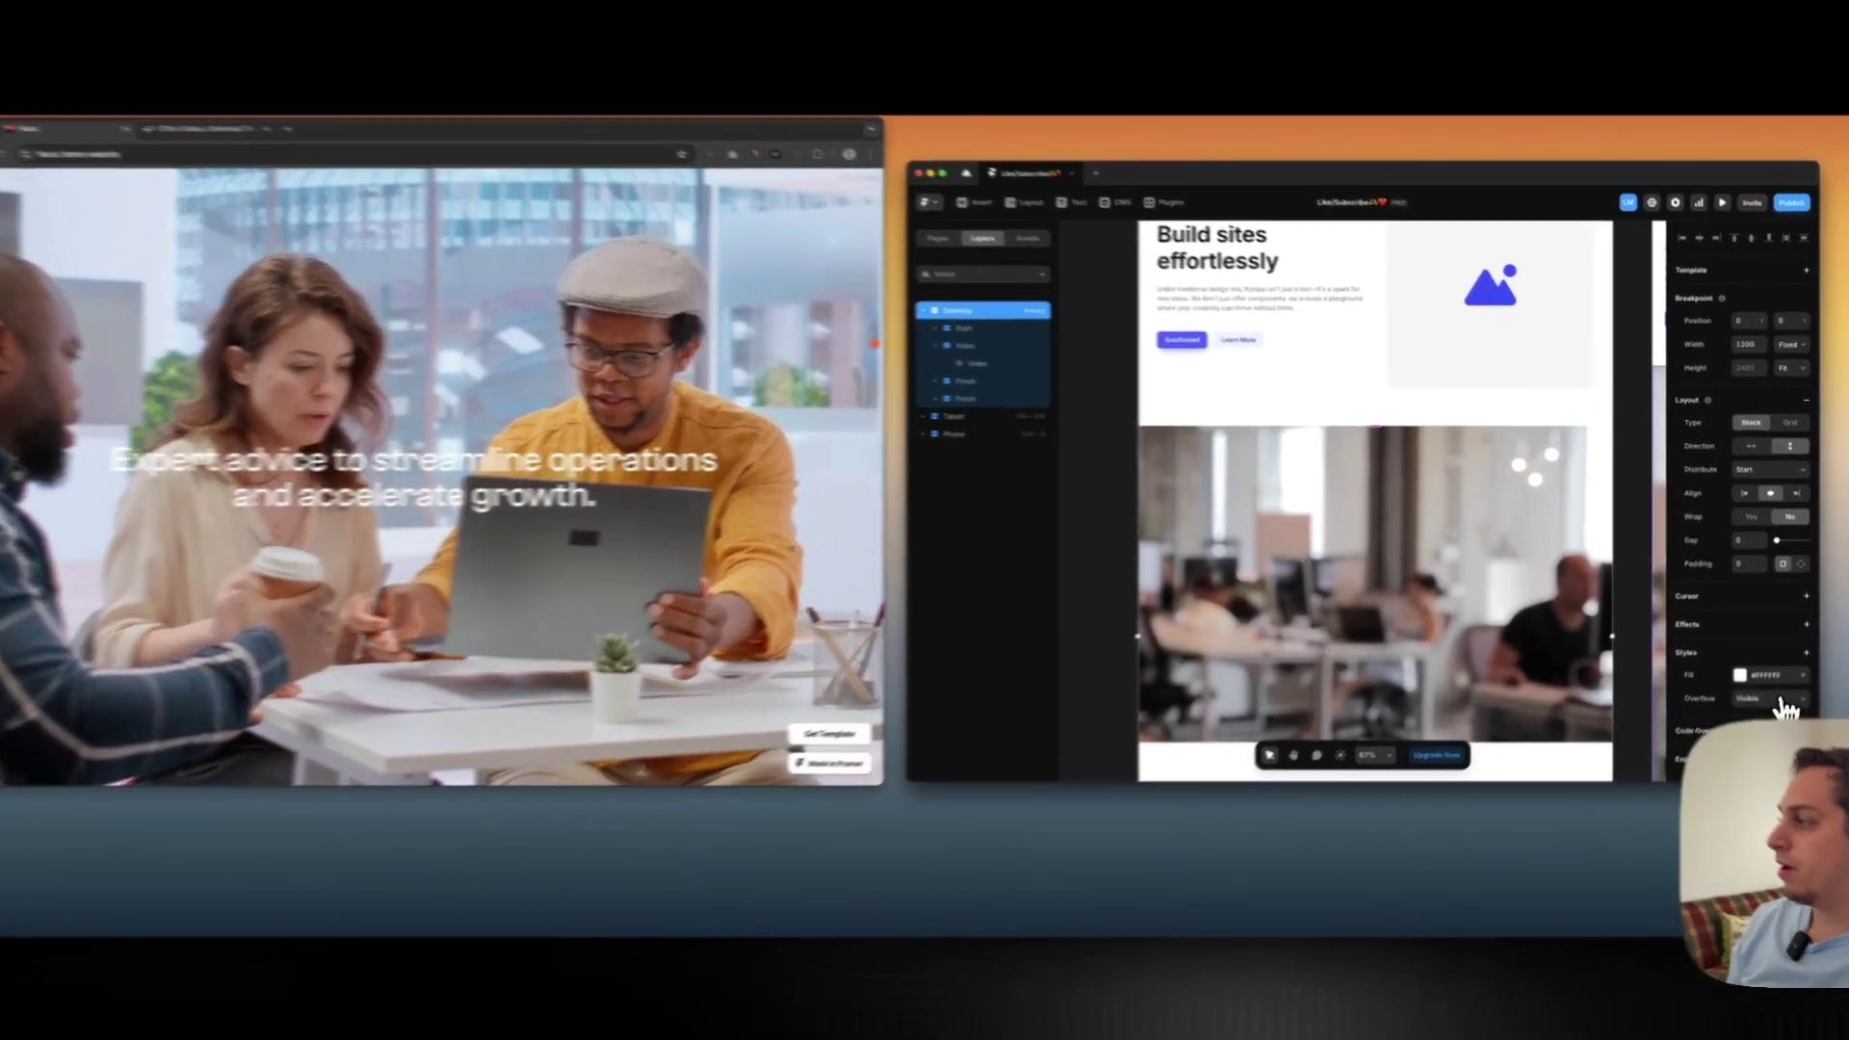
click(1773, 681)
scroll(1408, 554, up, 5)
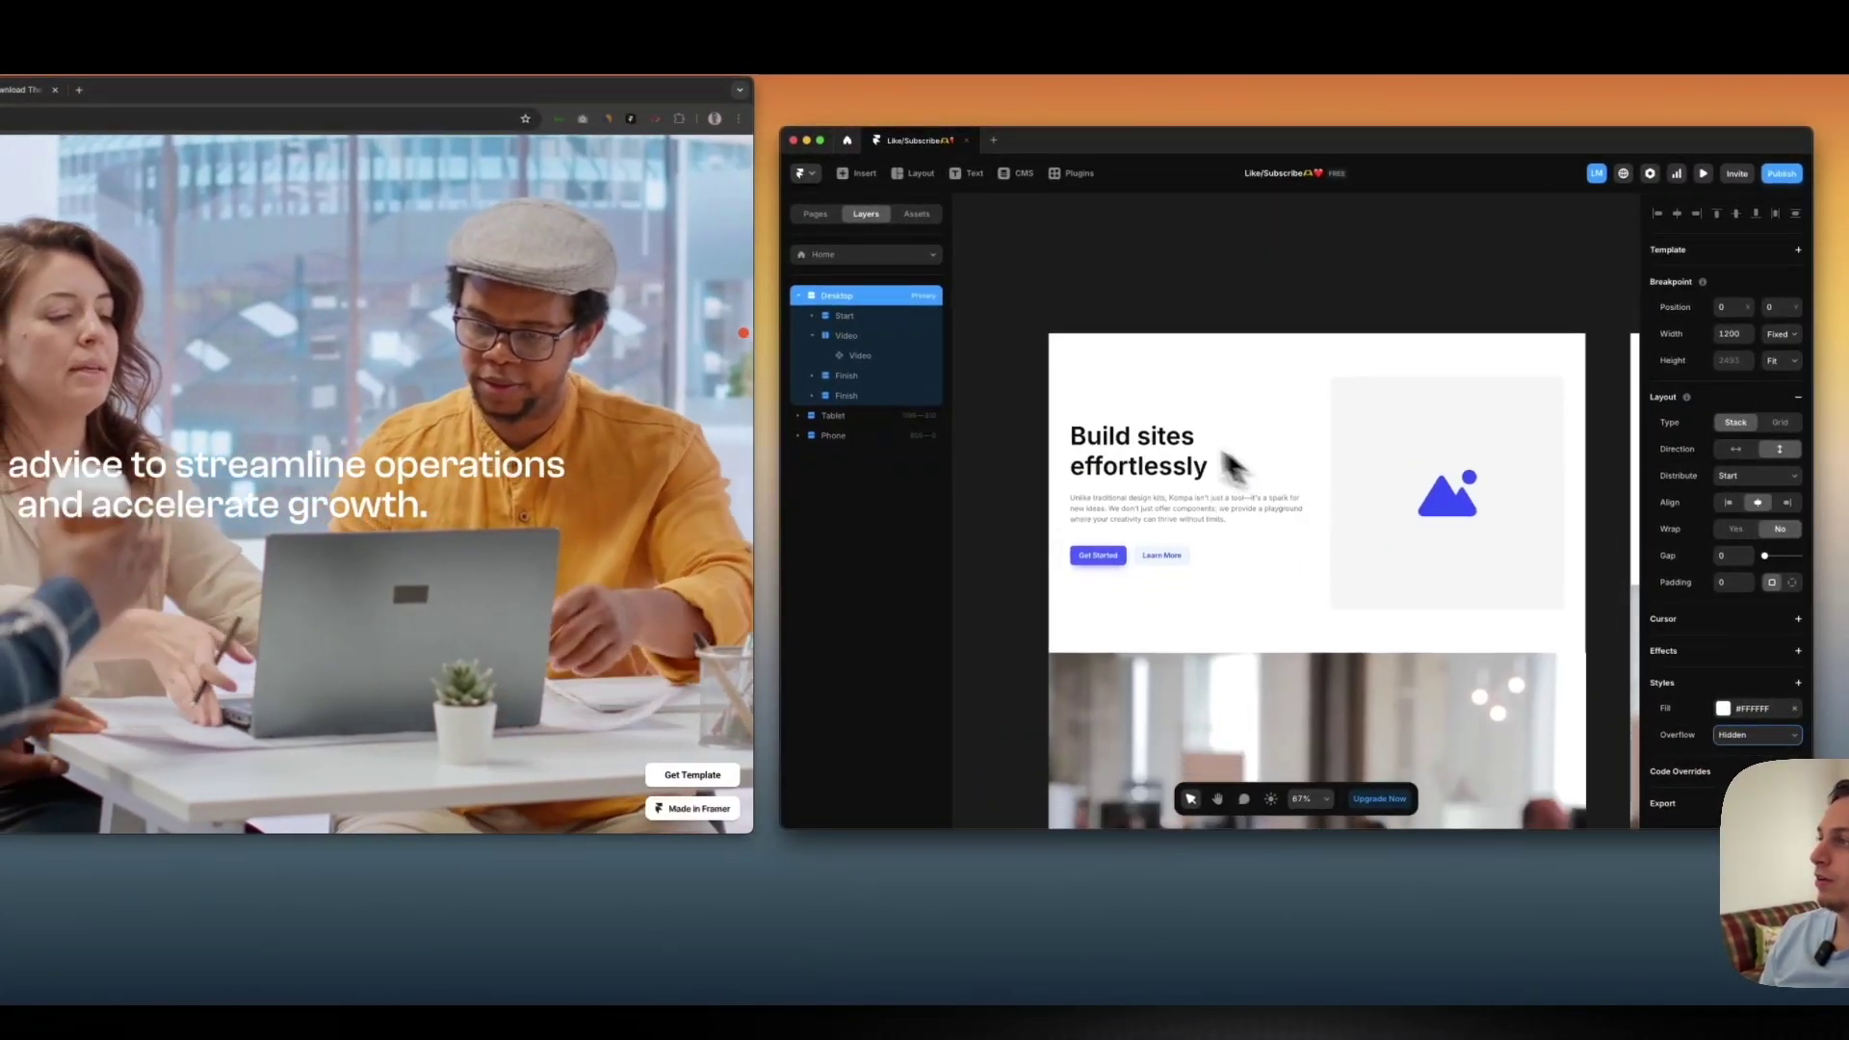
key(super+p)
scroll(1106, 367, down, 10)
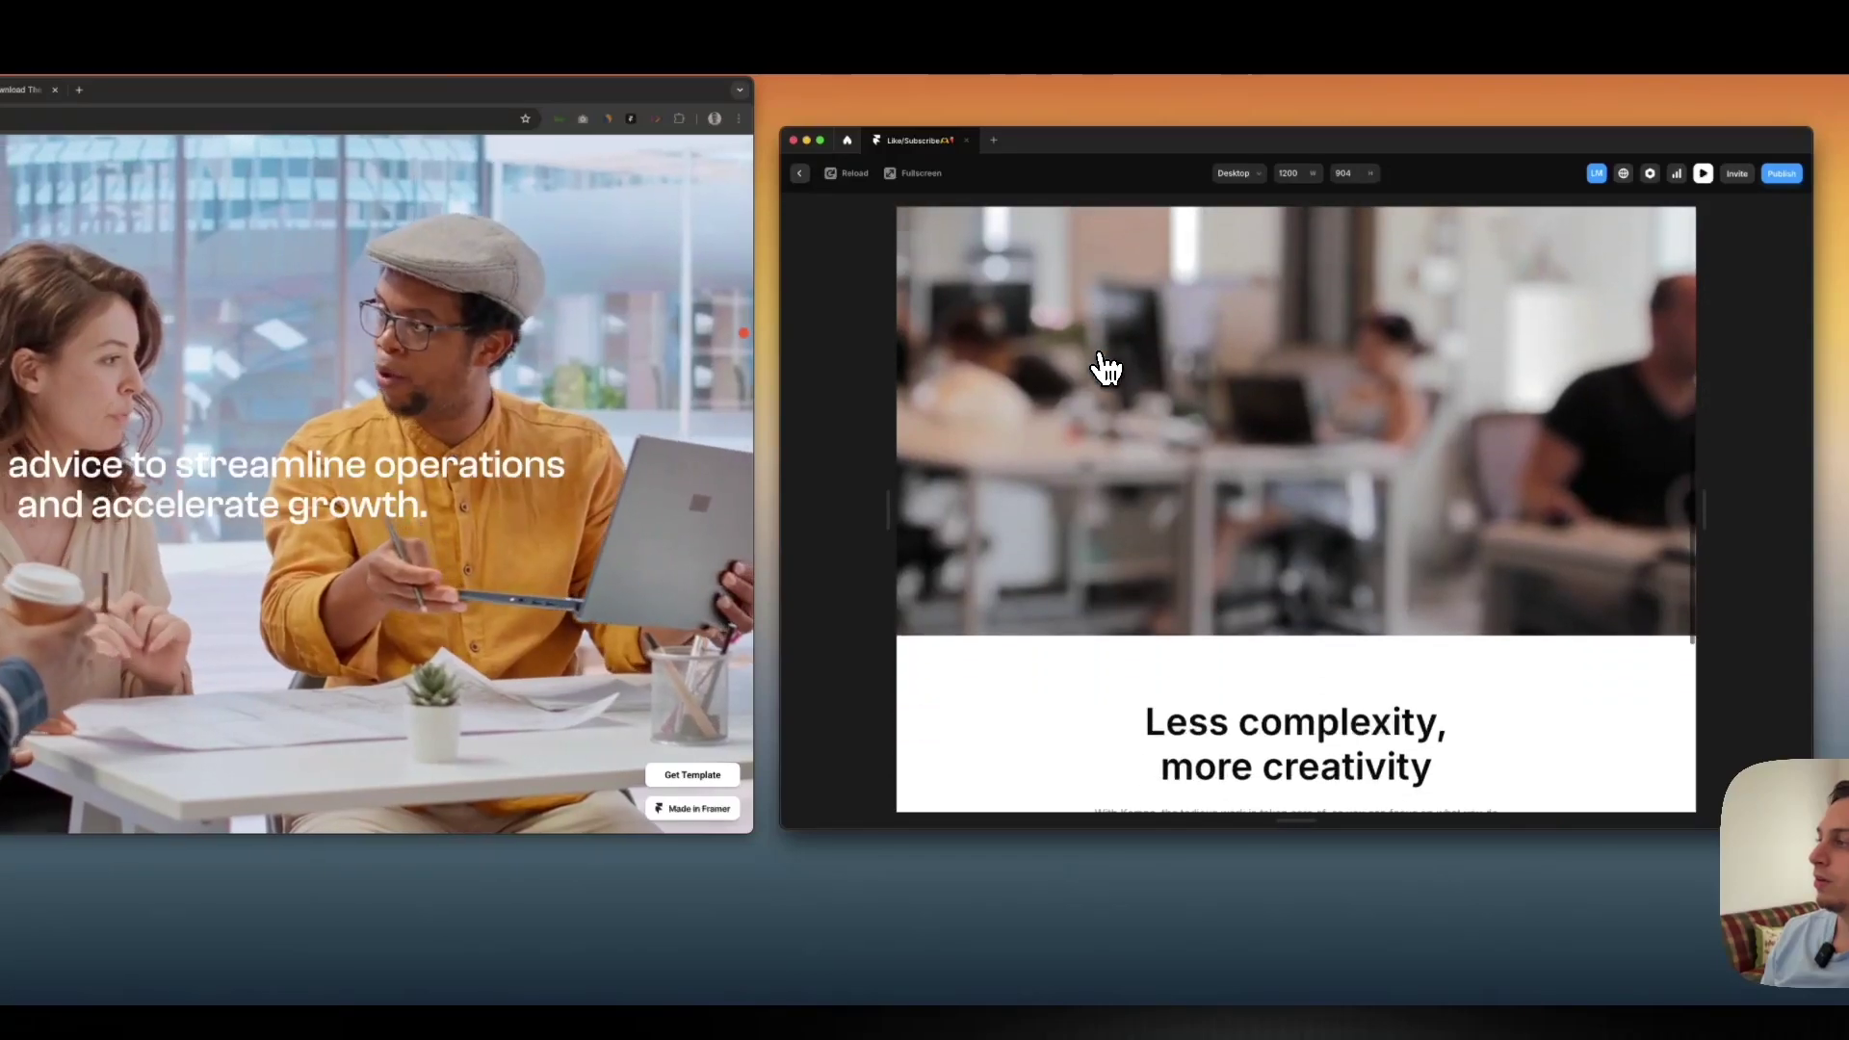
scroll(1088, 364, up, 10)
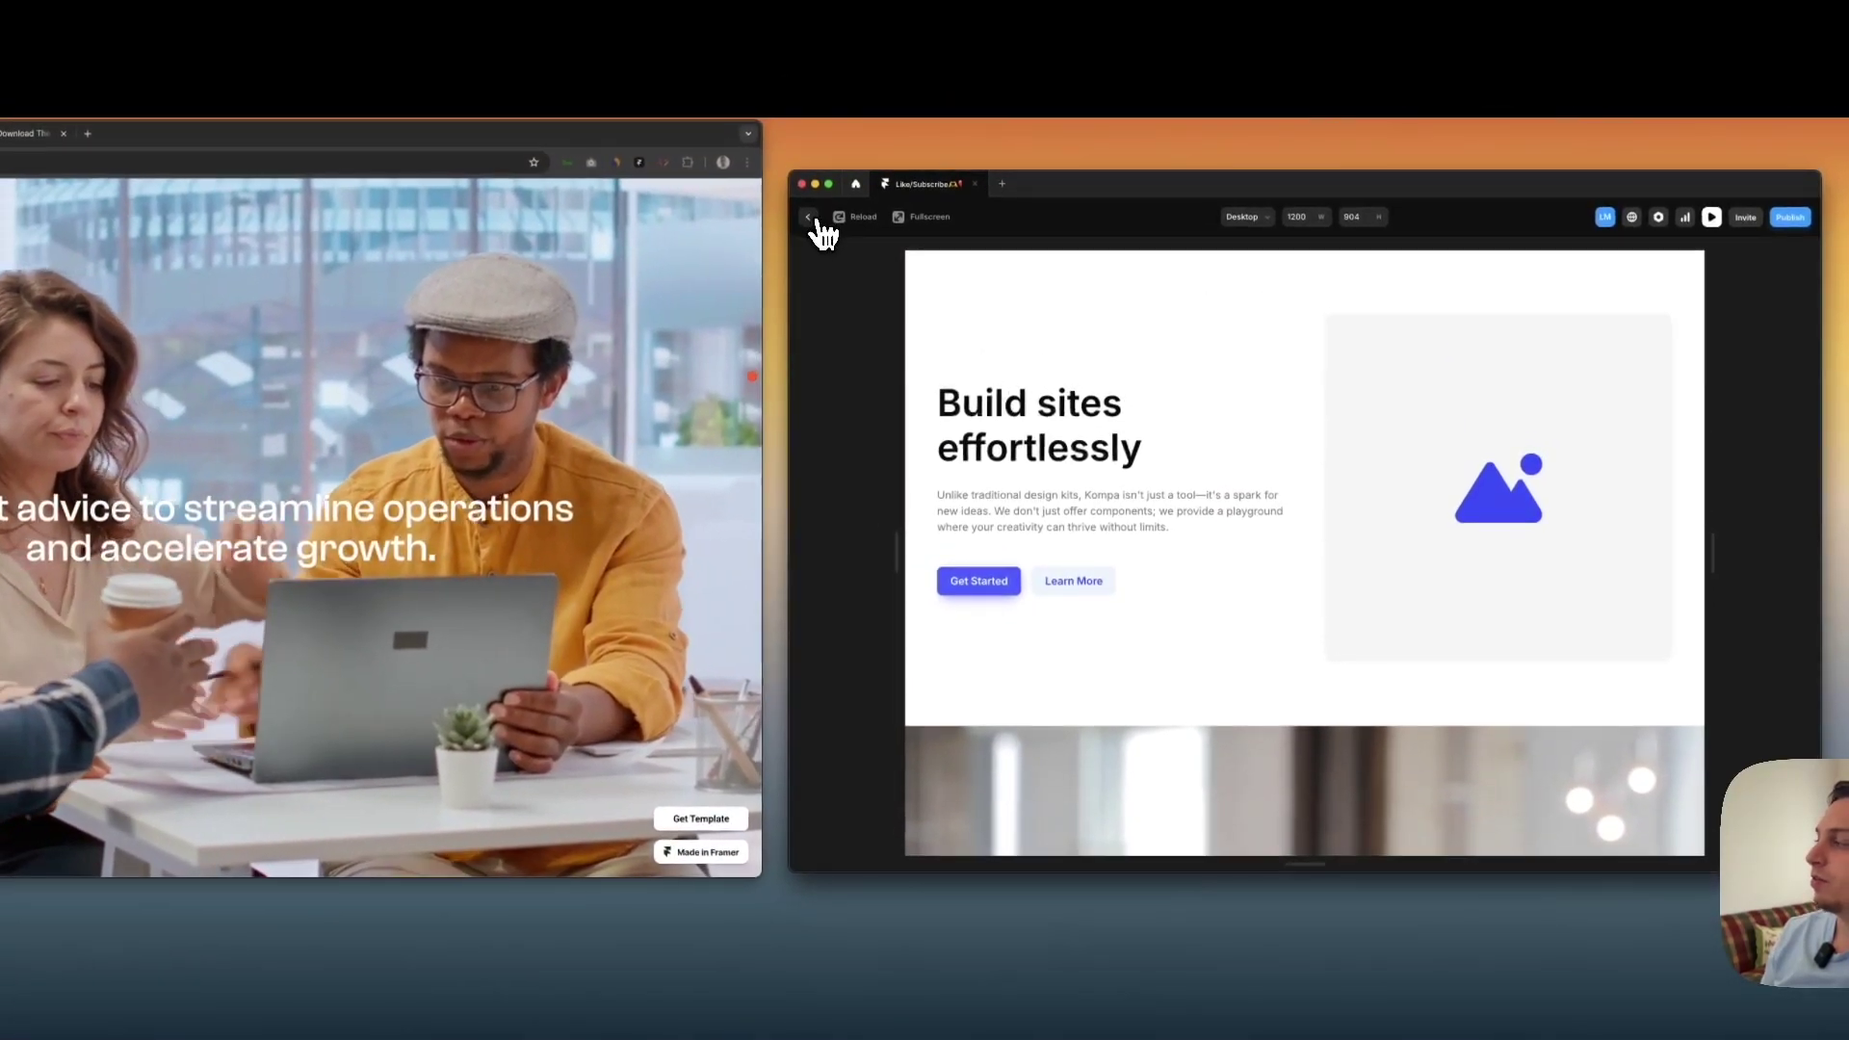
click(805, 201)
click(1758, 763)
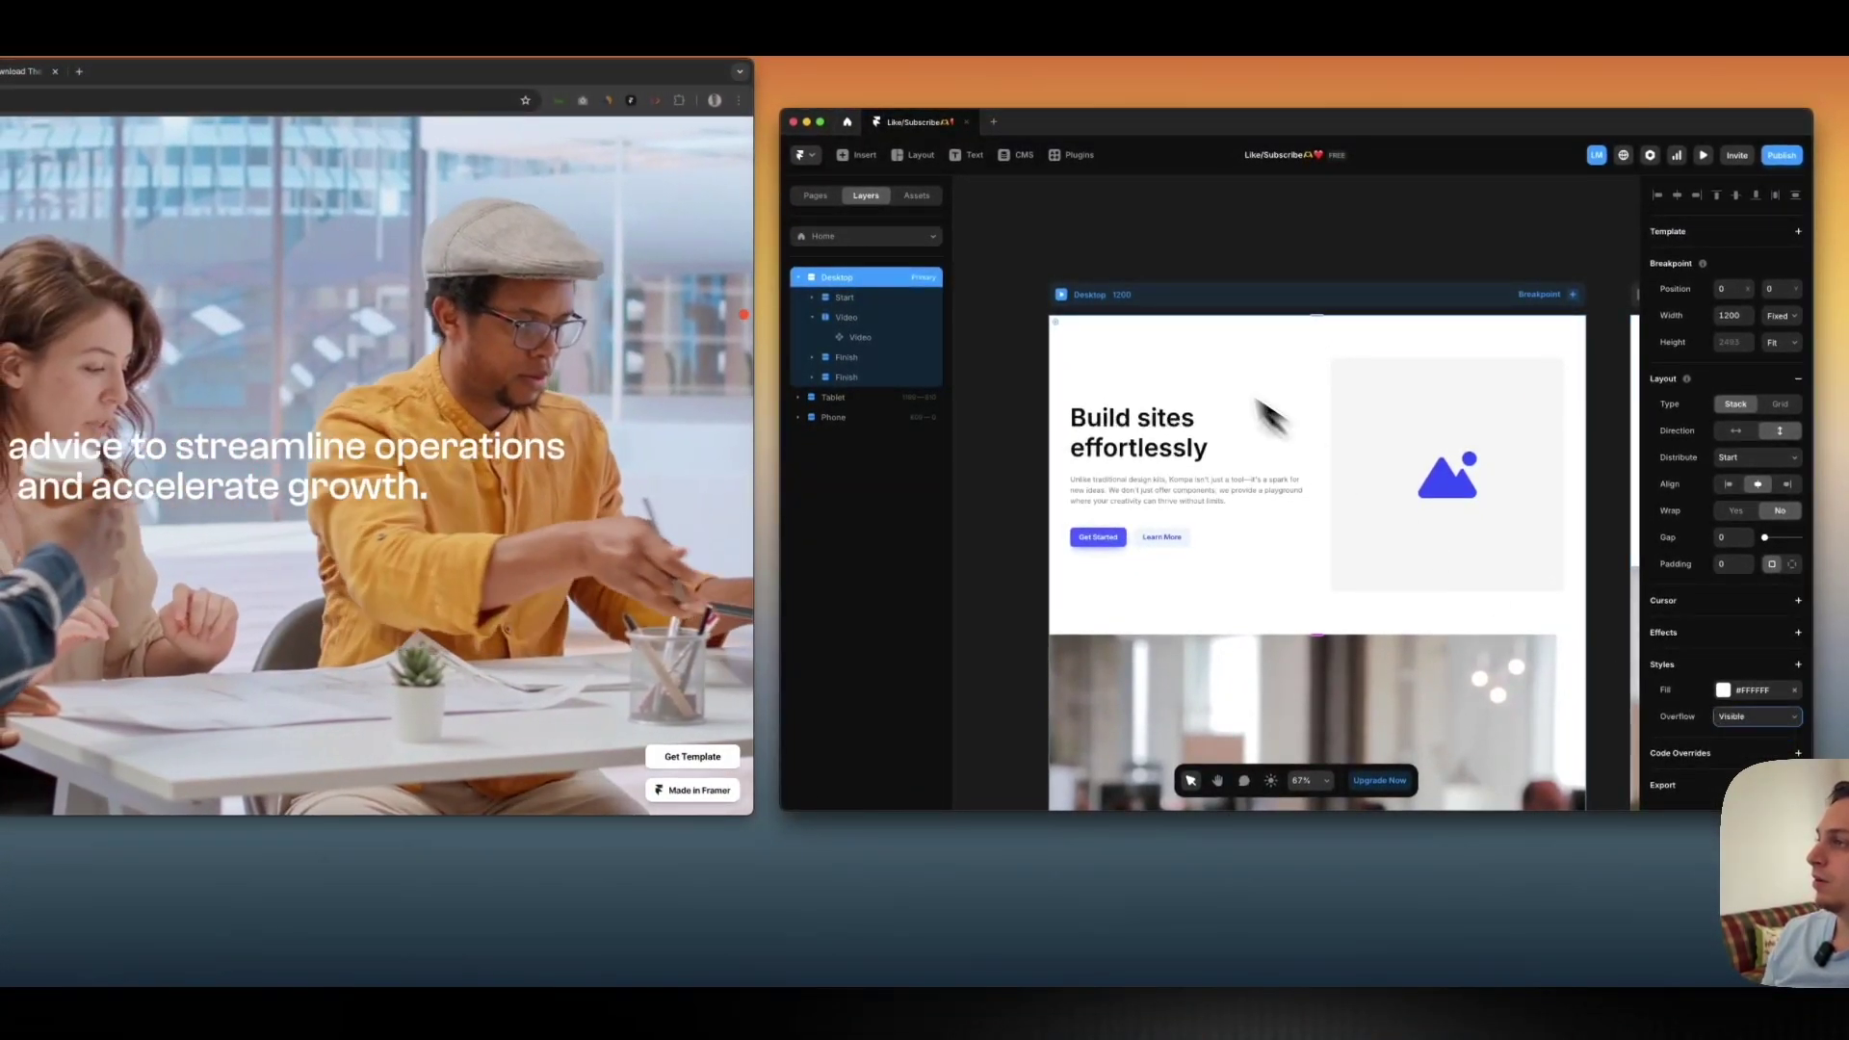
key(super+p)
scroll(1083, 330, down, 5)
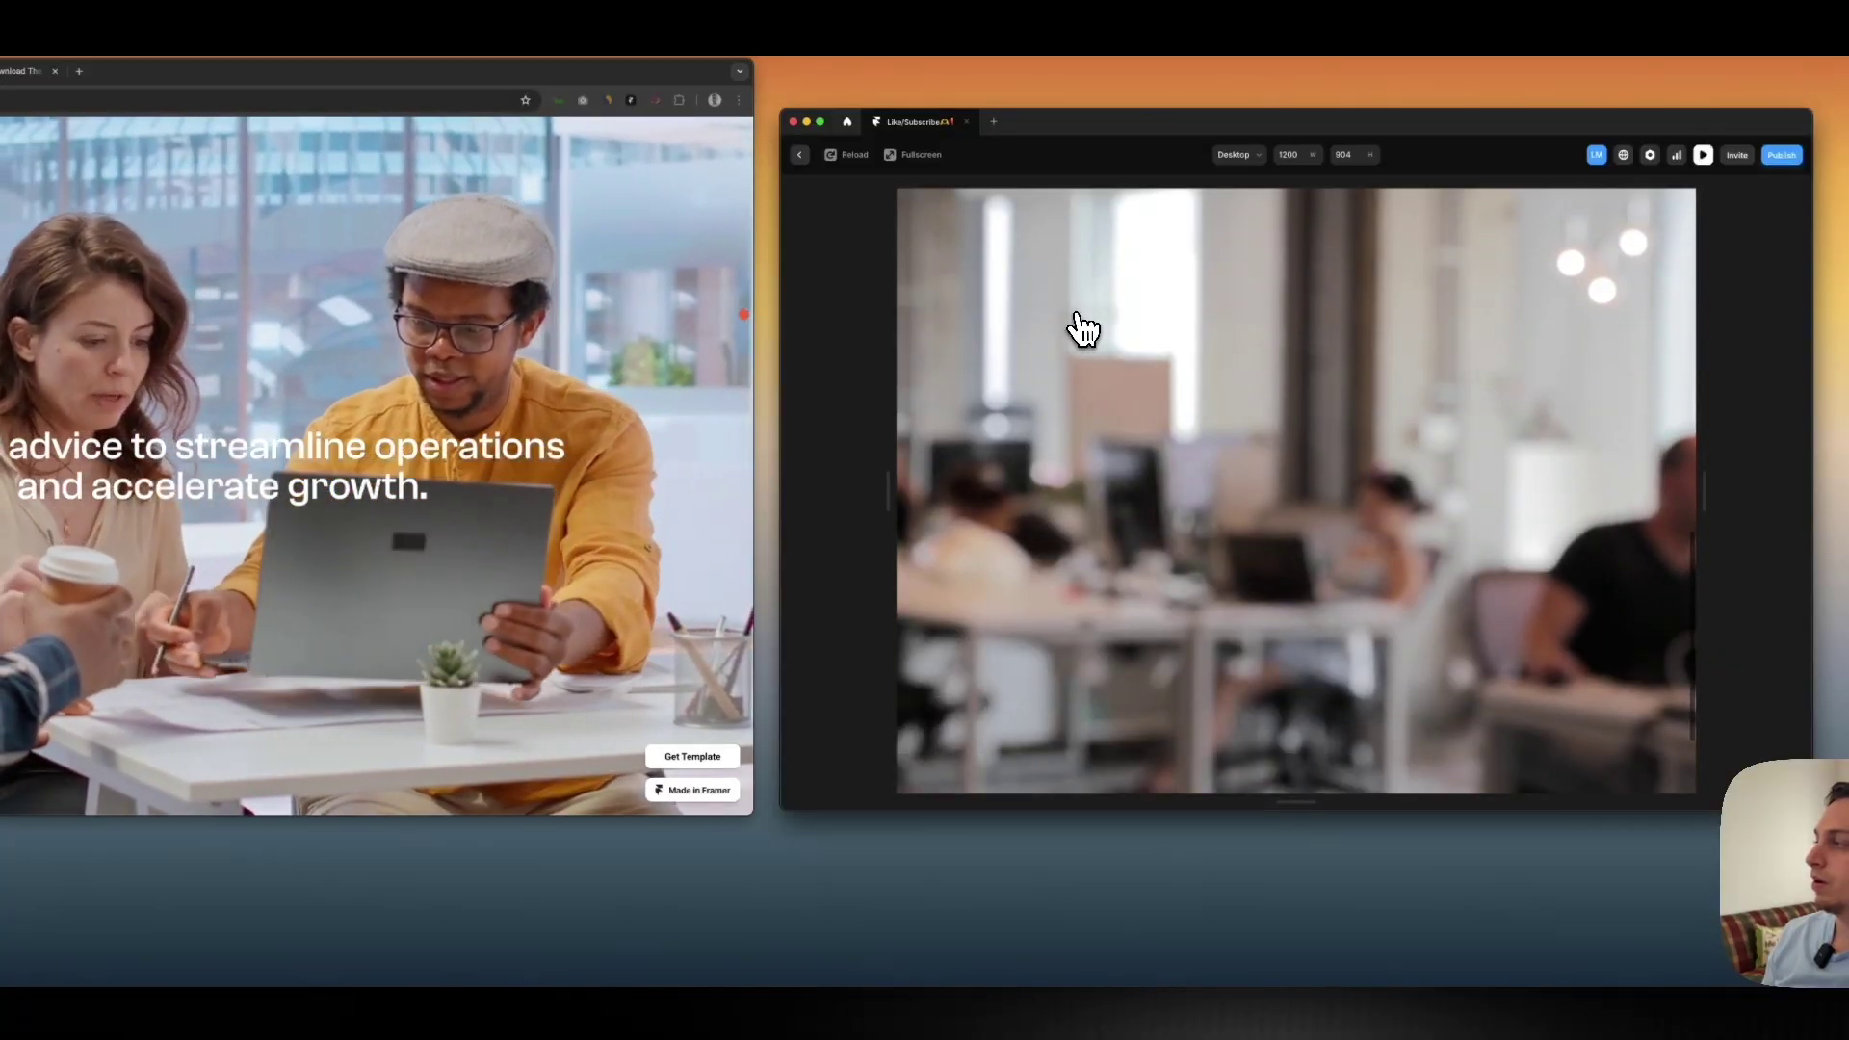
scroll(1084, 329, up, 5)
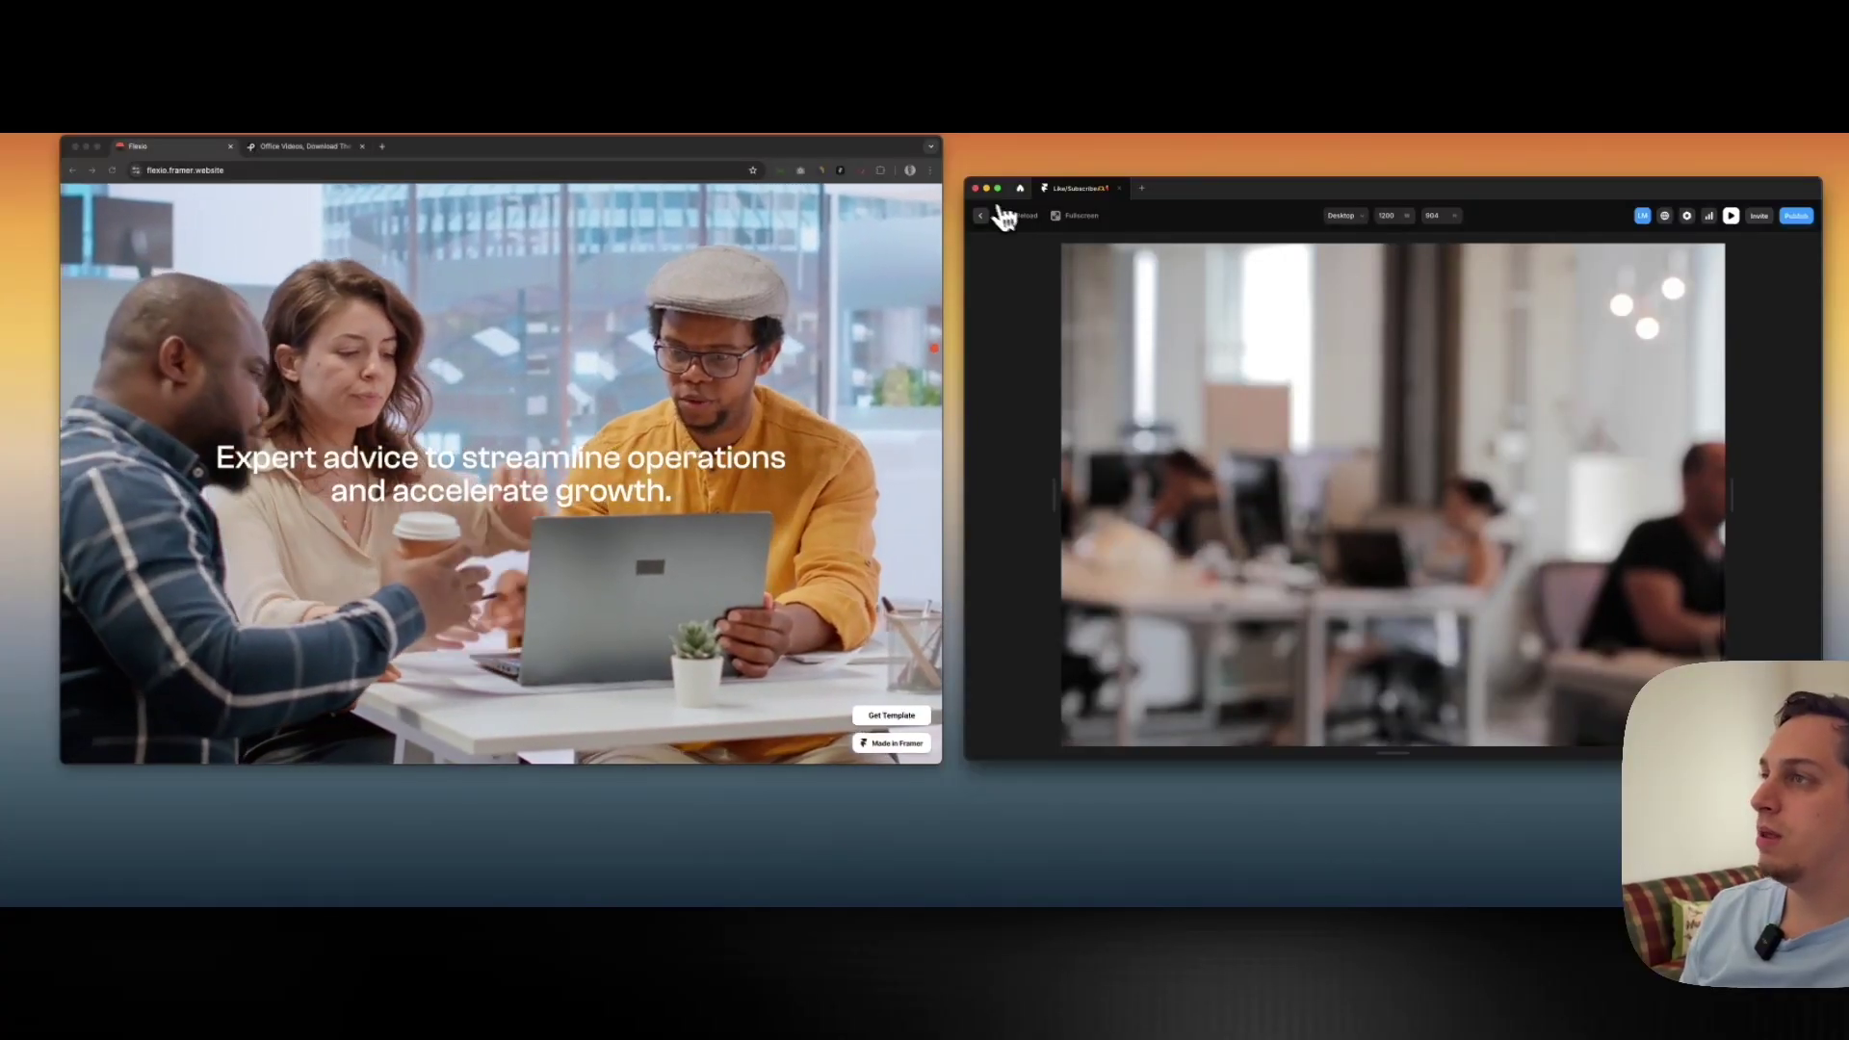
click(998, 214)
scroll(1222, 442, down, 5)
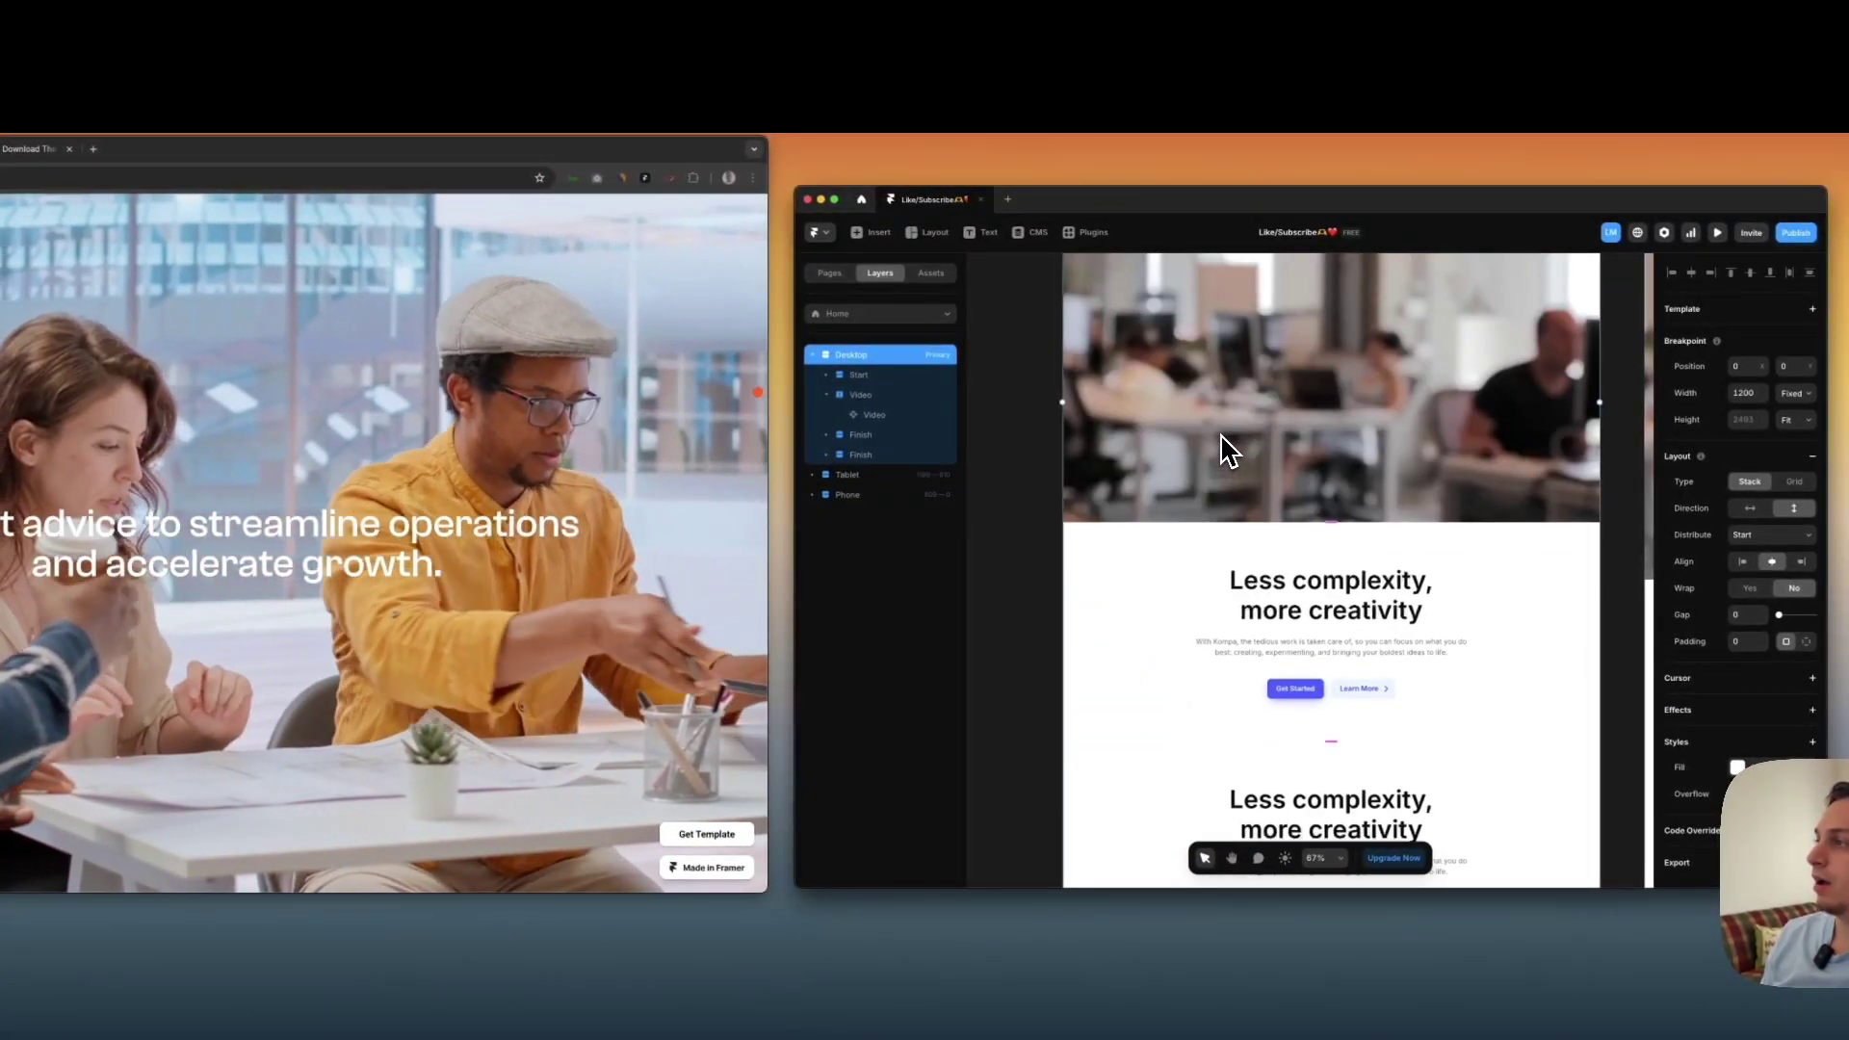
Give the Video frame a fixed height of 1040 and preview the page
click(870, 394)
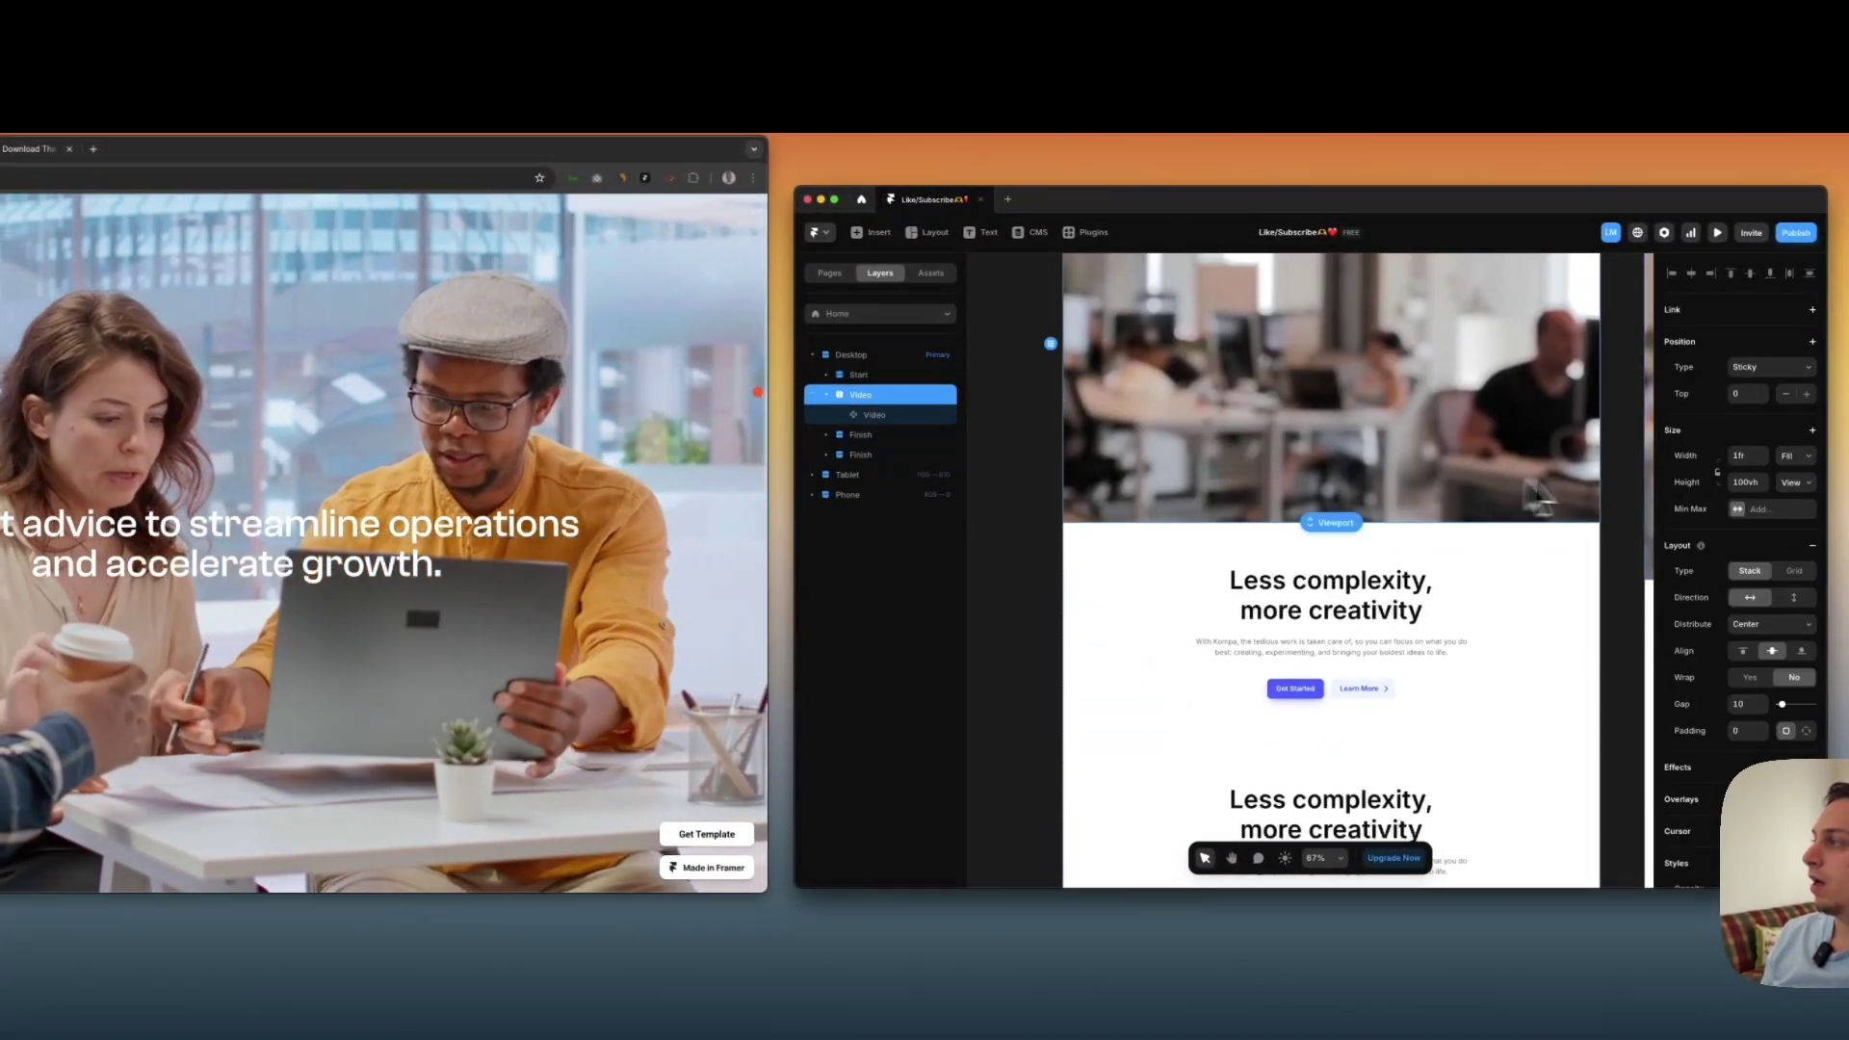
scroll(1402, 477, right, 3)
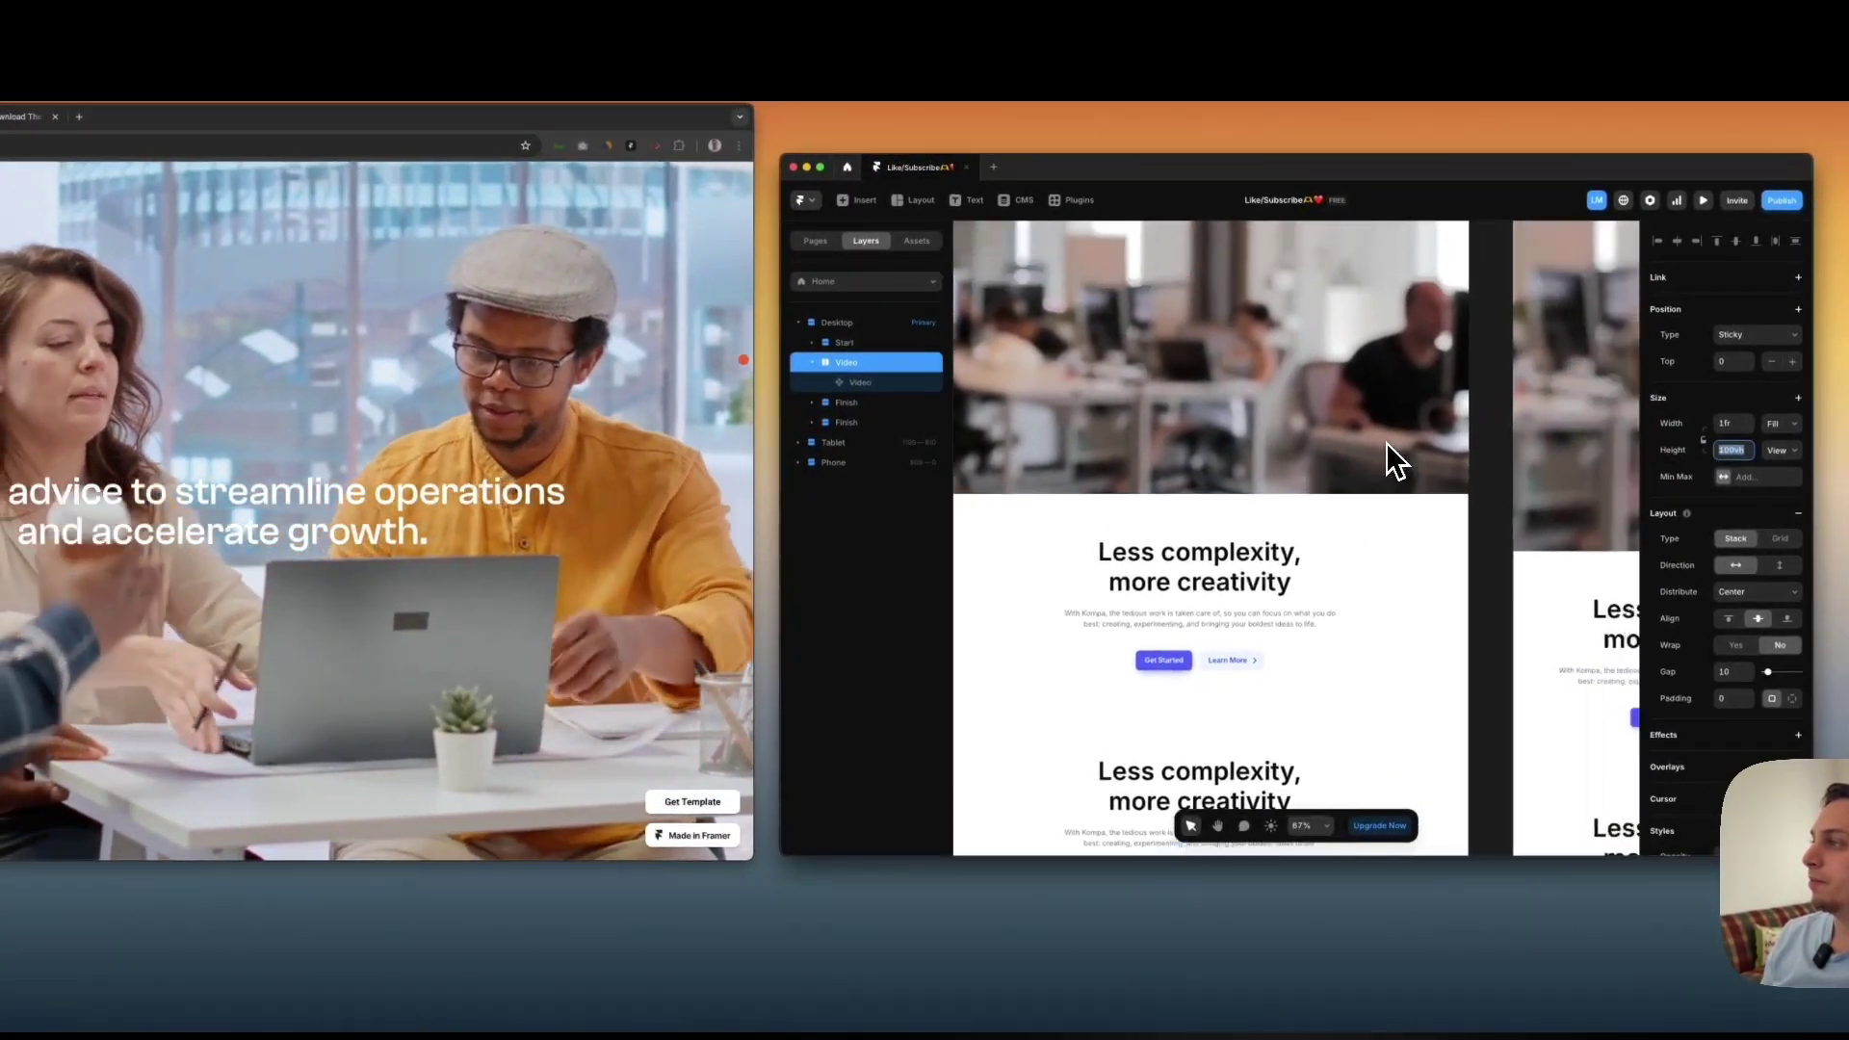
scroll(1387, 445, up, 2)
scroll(1387, 445, right, 1)
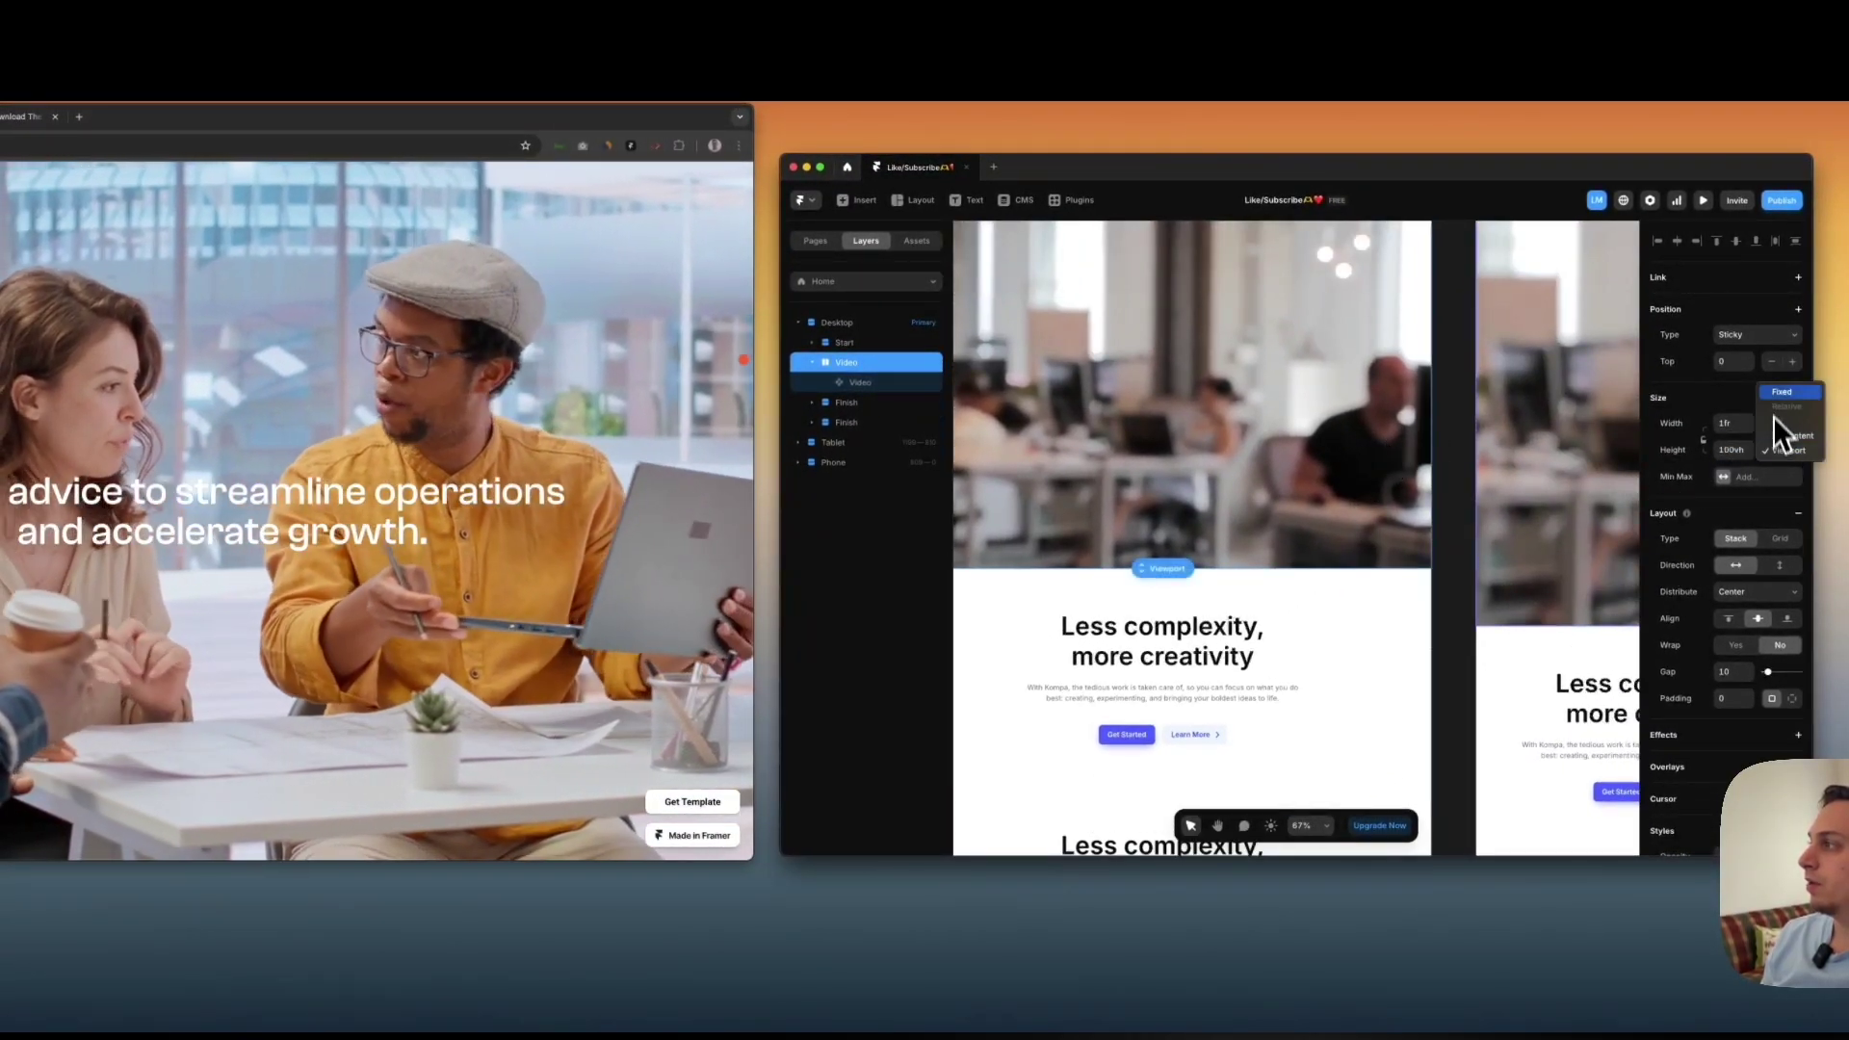
click(1780, 394)
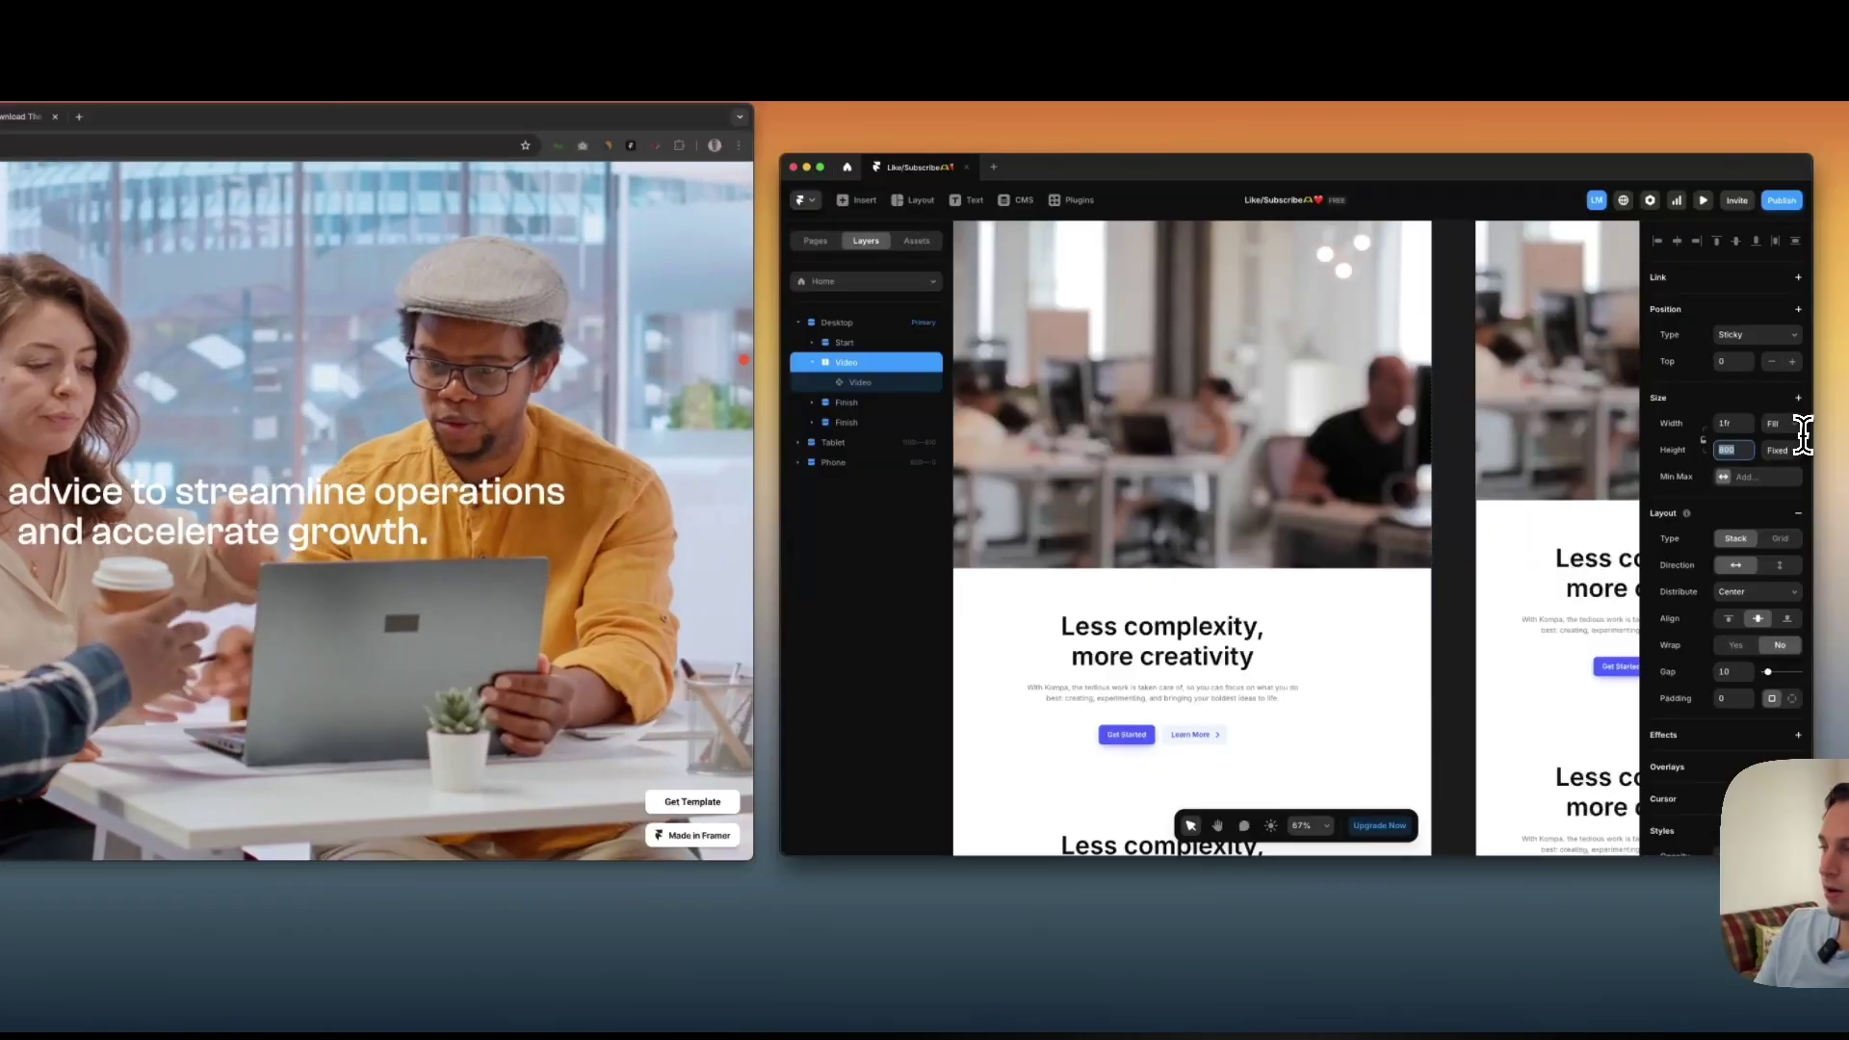
key(shift+Up)
key(shift+Up)
key(shift+Up)
key(shift+Up)
key(shift+Up)
key(shift+Up)
key(shift+Up)
key(shift+Up)
key(shift+Up)
key(shift+Up)
key(shift+Up)
key(shift+Up)
key(shift+Up)
key(shift+Up)
key(shift+Up)
key(shift+Up)
key(shift+Up)
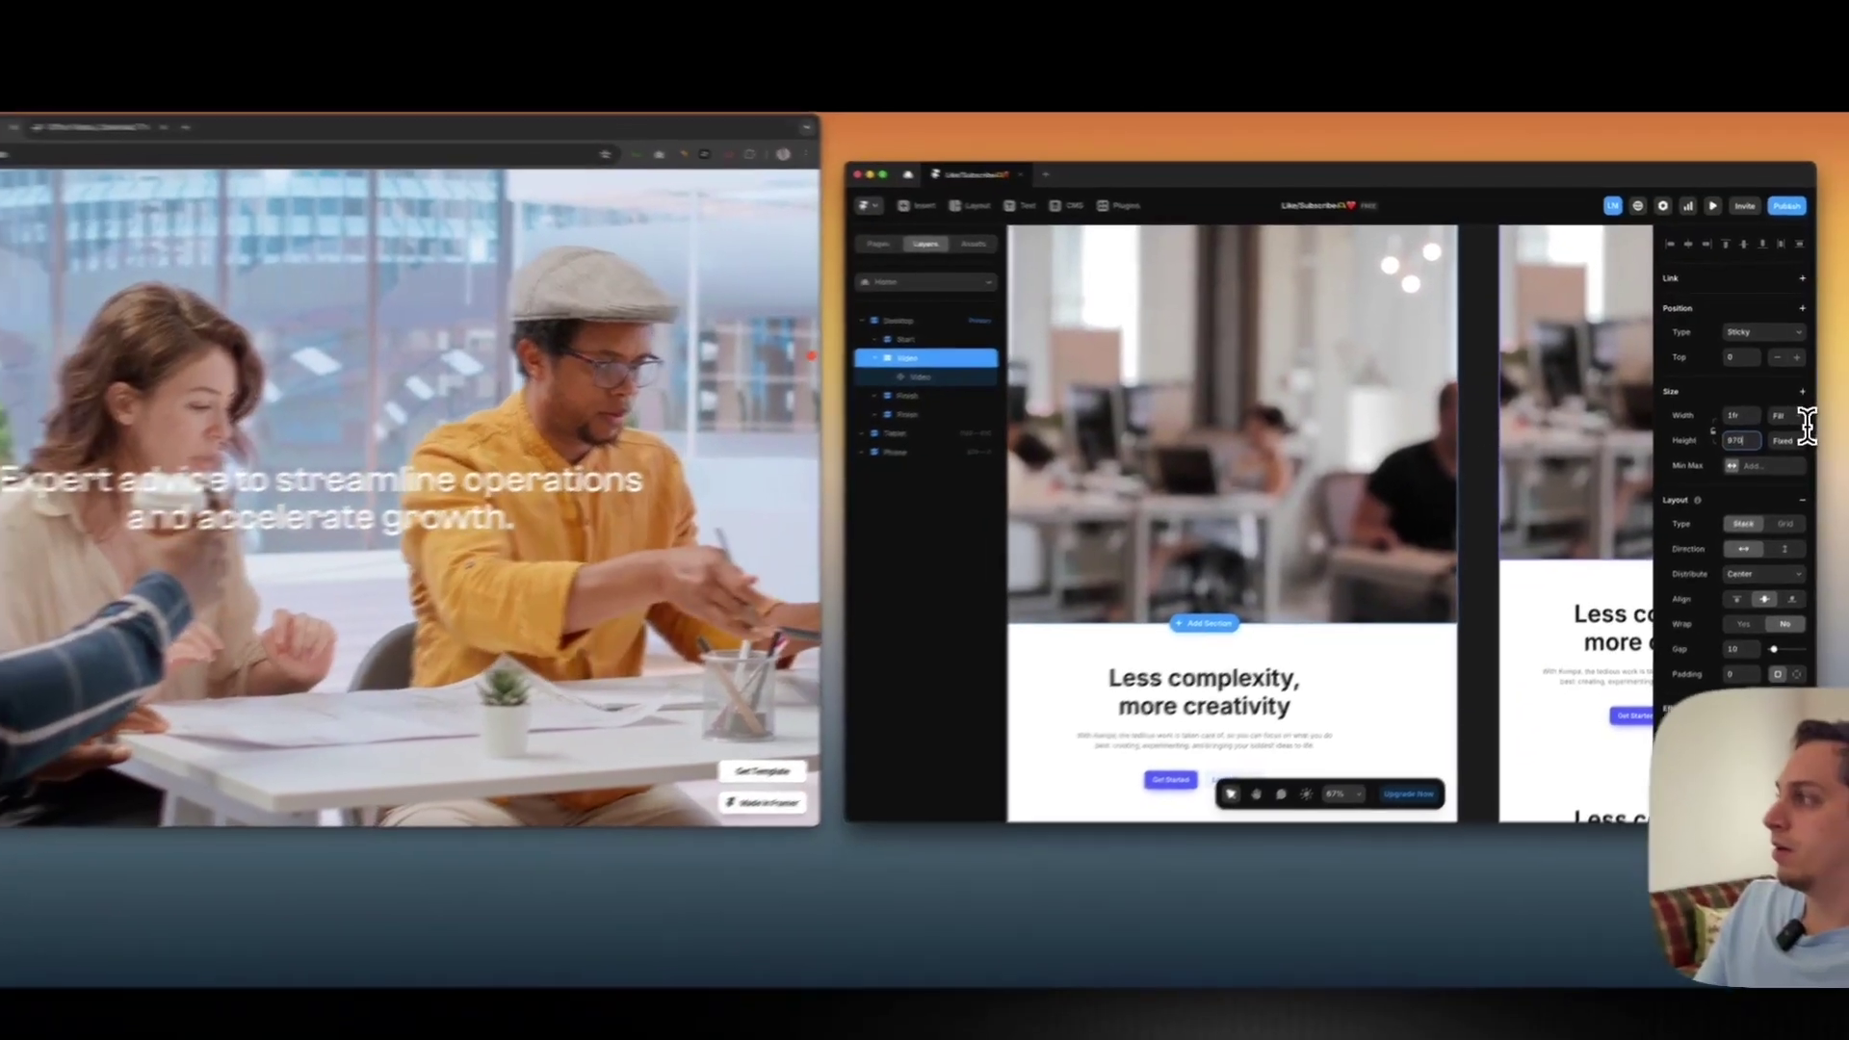
key(shift+Up)
key(shift+Up)
key(shift+Up)
key(shift+Up)
key(shift+Up)
key(shift+Up)
key(shift+Up)
scroll(1451, 479, up, 4)
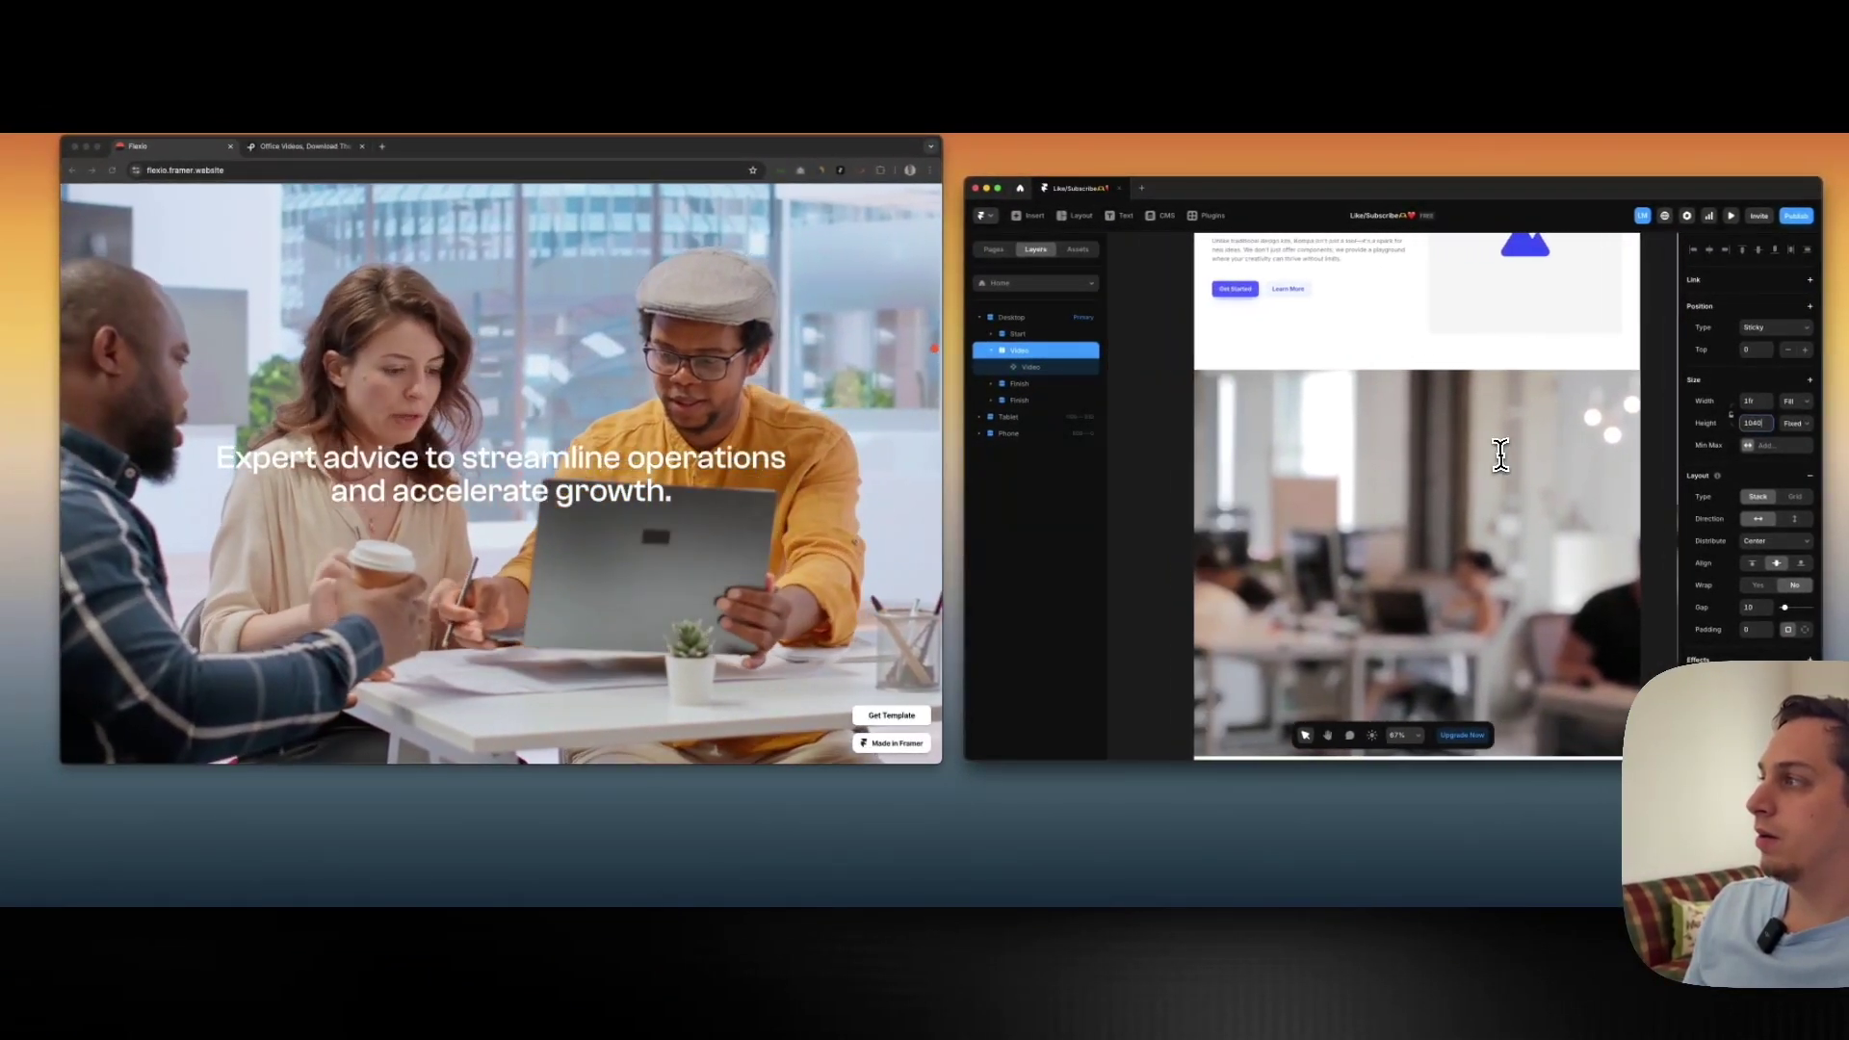
scroll(1349, 318, up, 3)
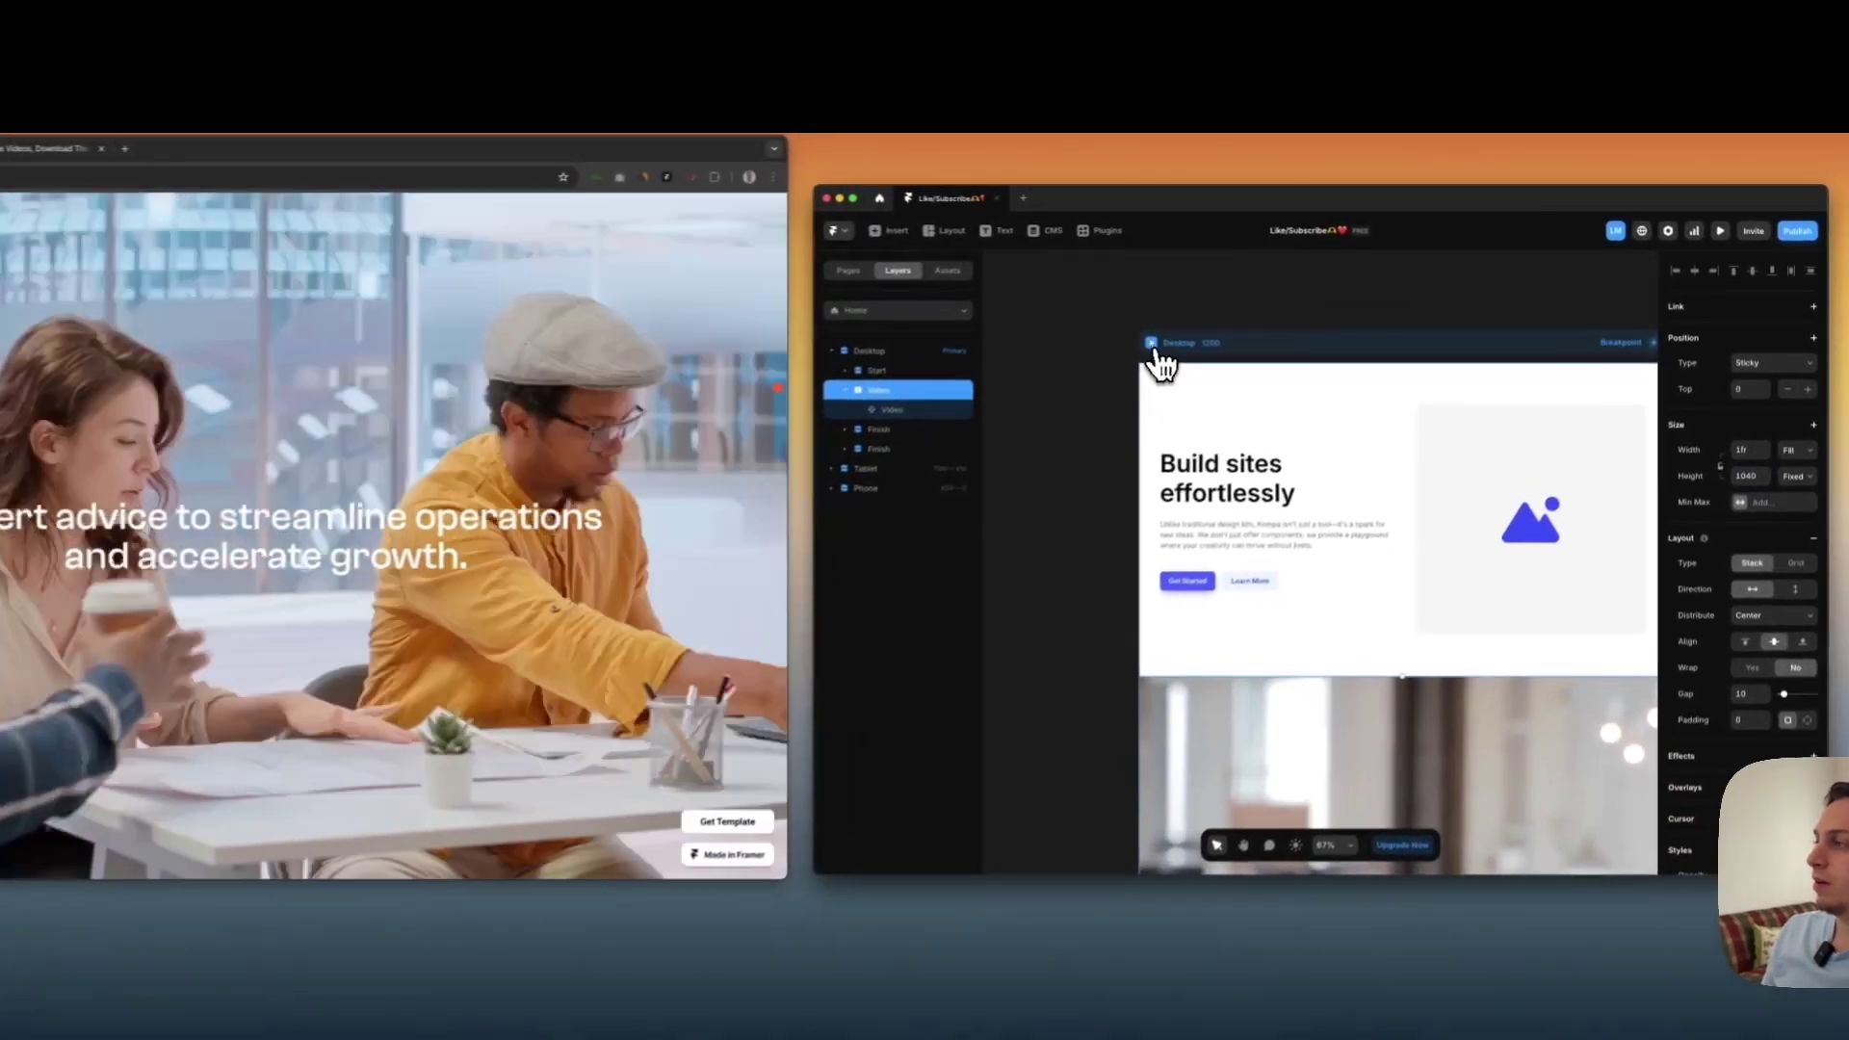
key(super+p)
scroll(1184, 417, down, 5)
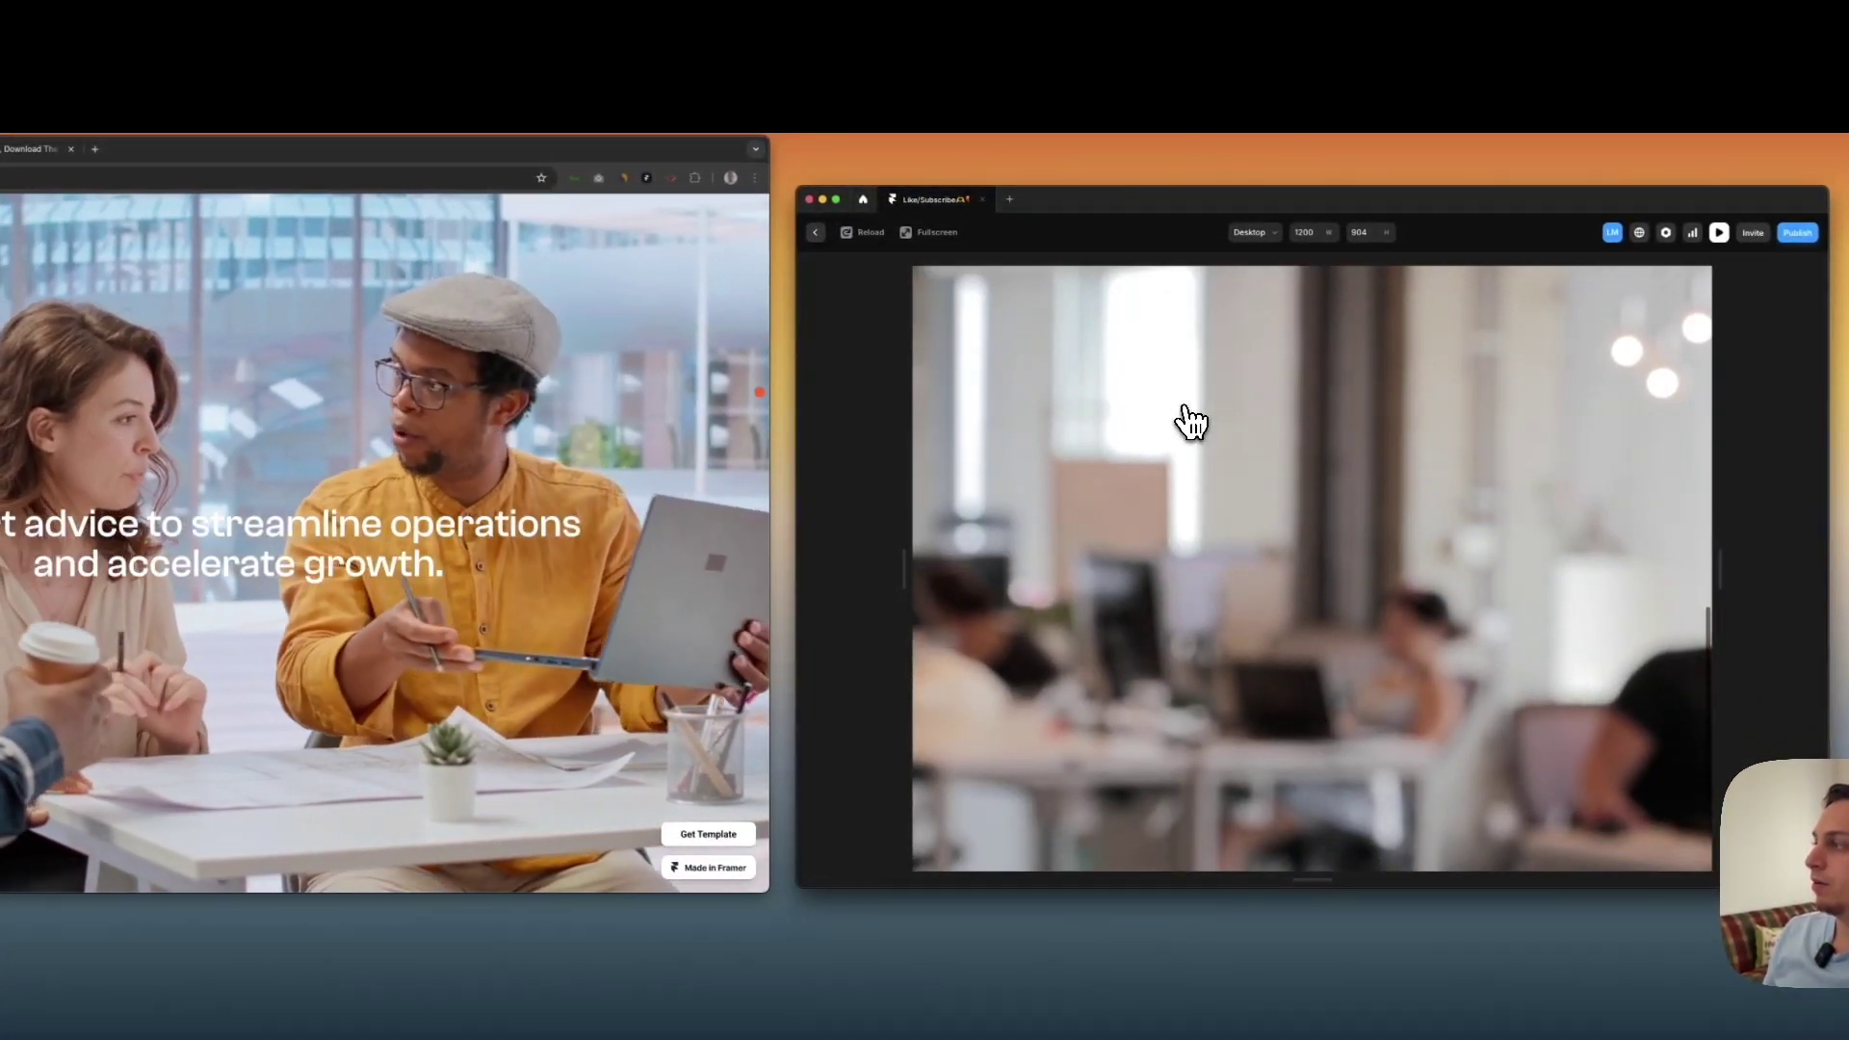
click(815, 232)
Switch the Video frame height back to Viewport (100vh) and preview again
click(1782, 468)
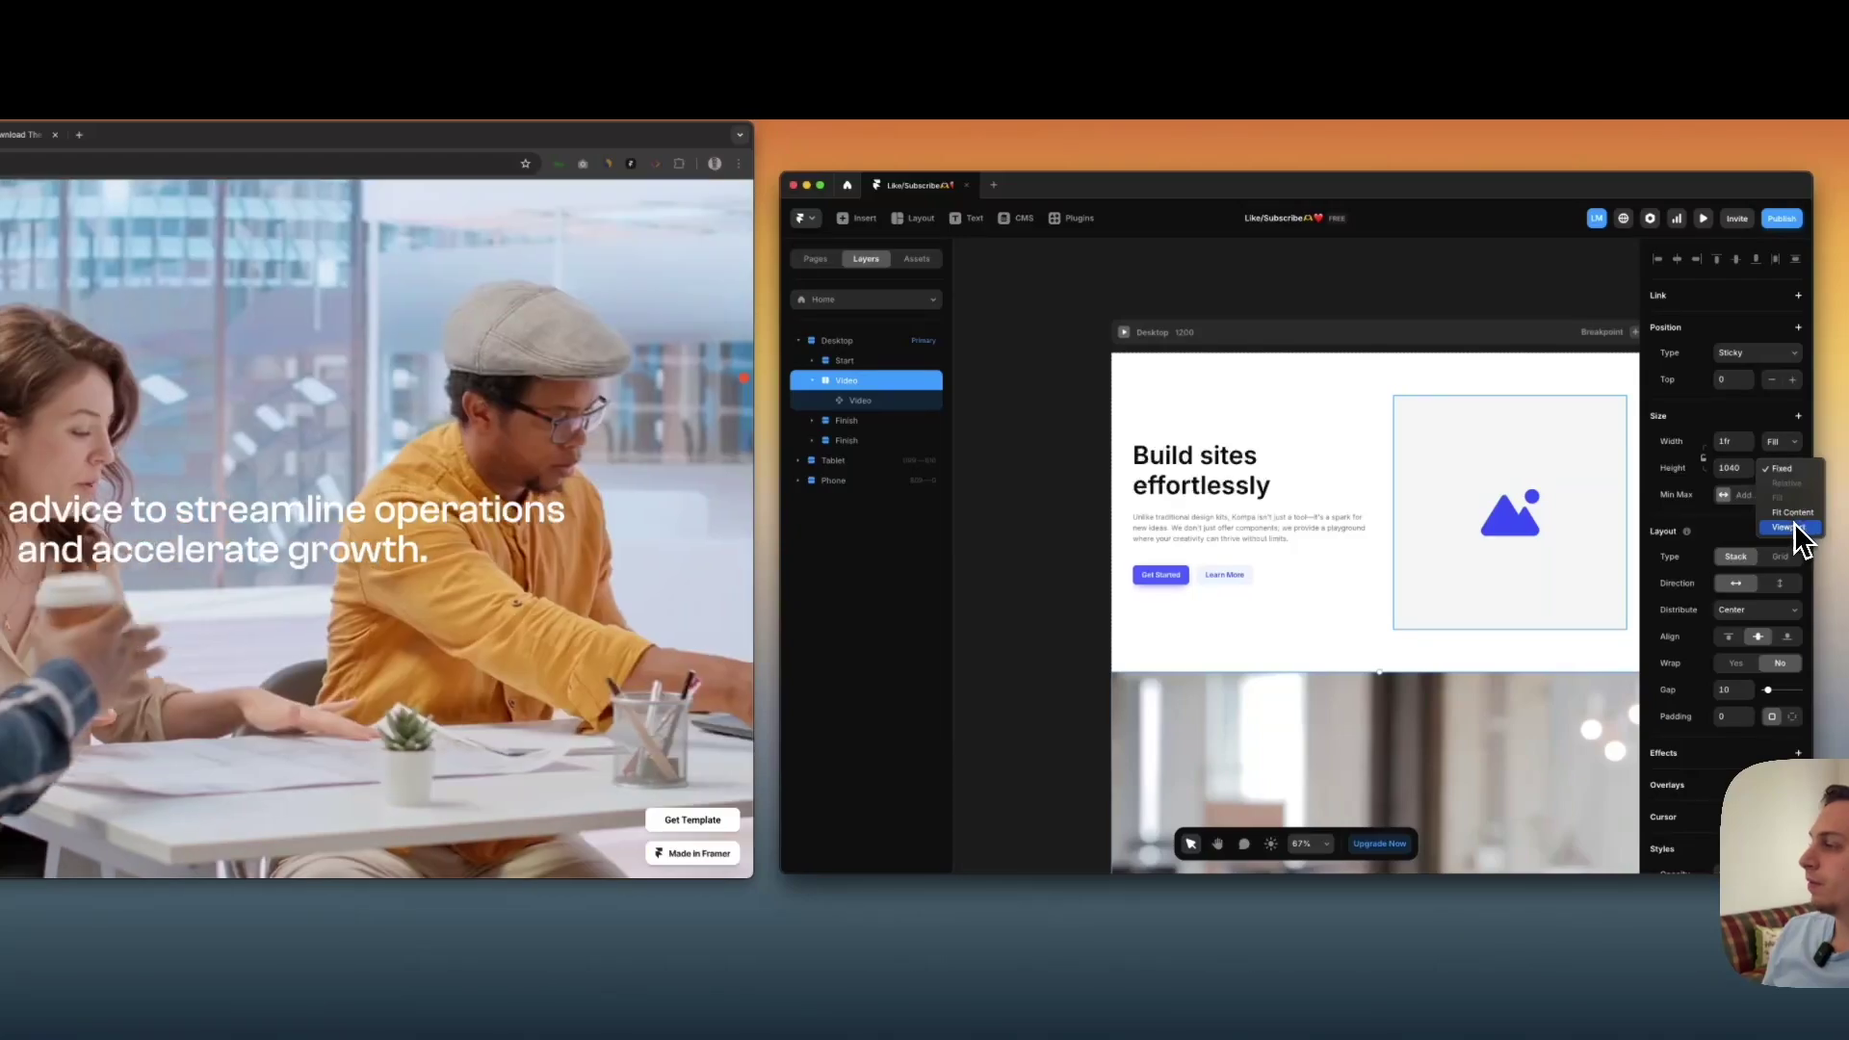
click(1784, 527)
scroll(1445, 453, down, 3)
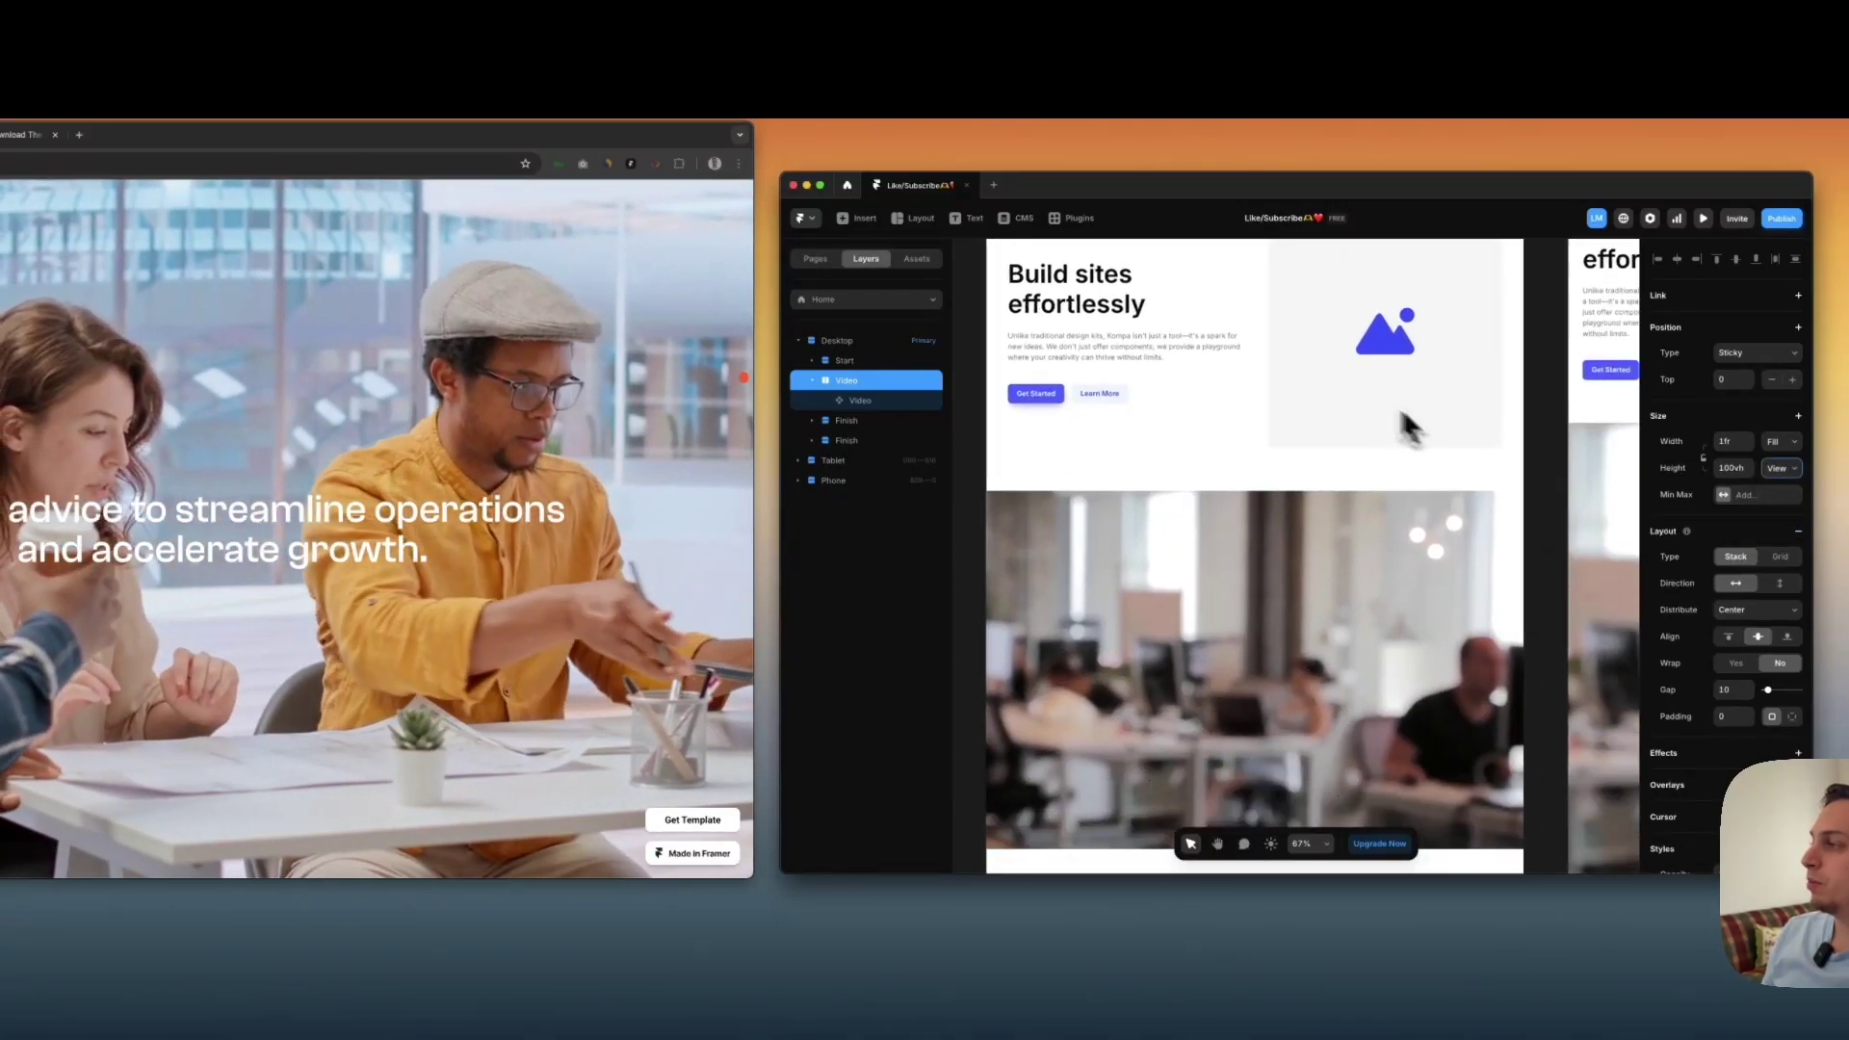
scroll(1404, 425, up, 2)
key(super+p)
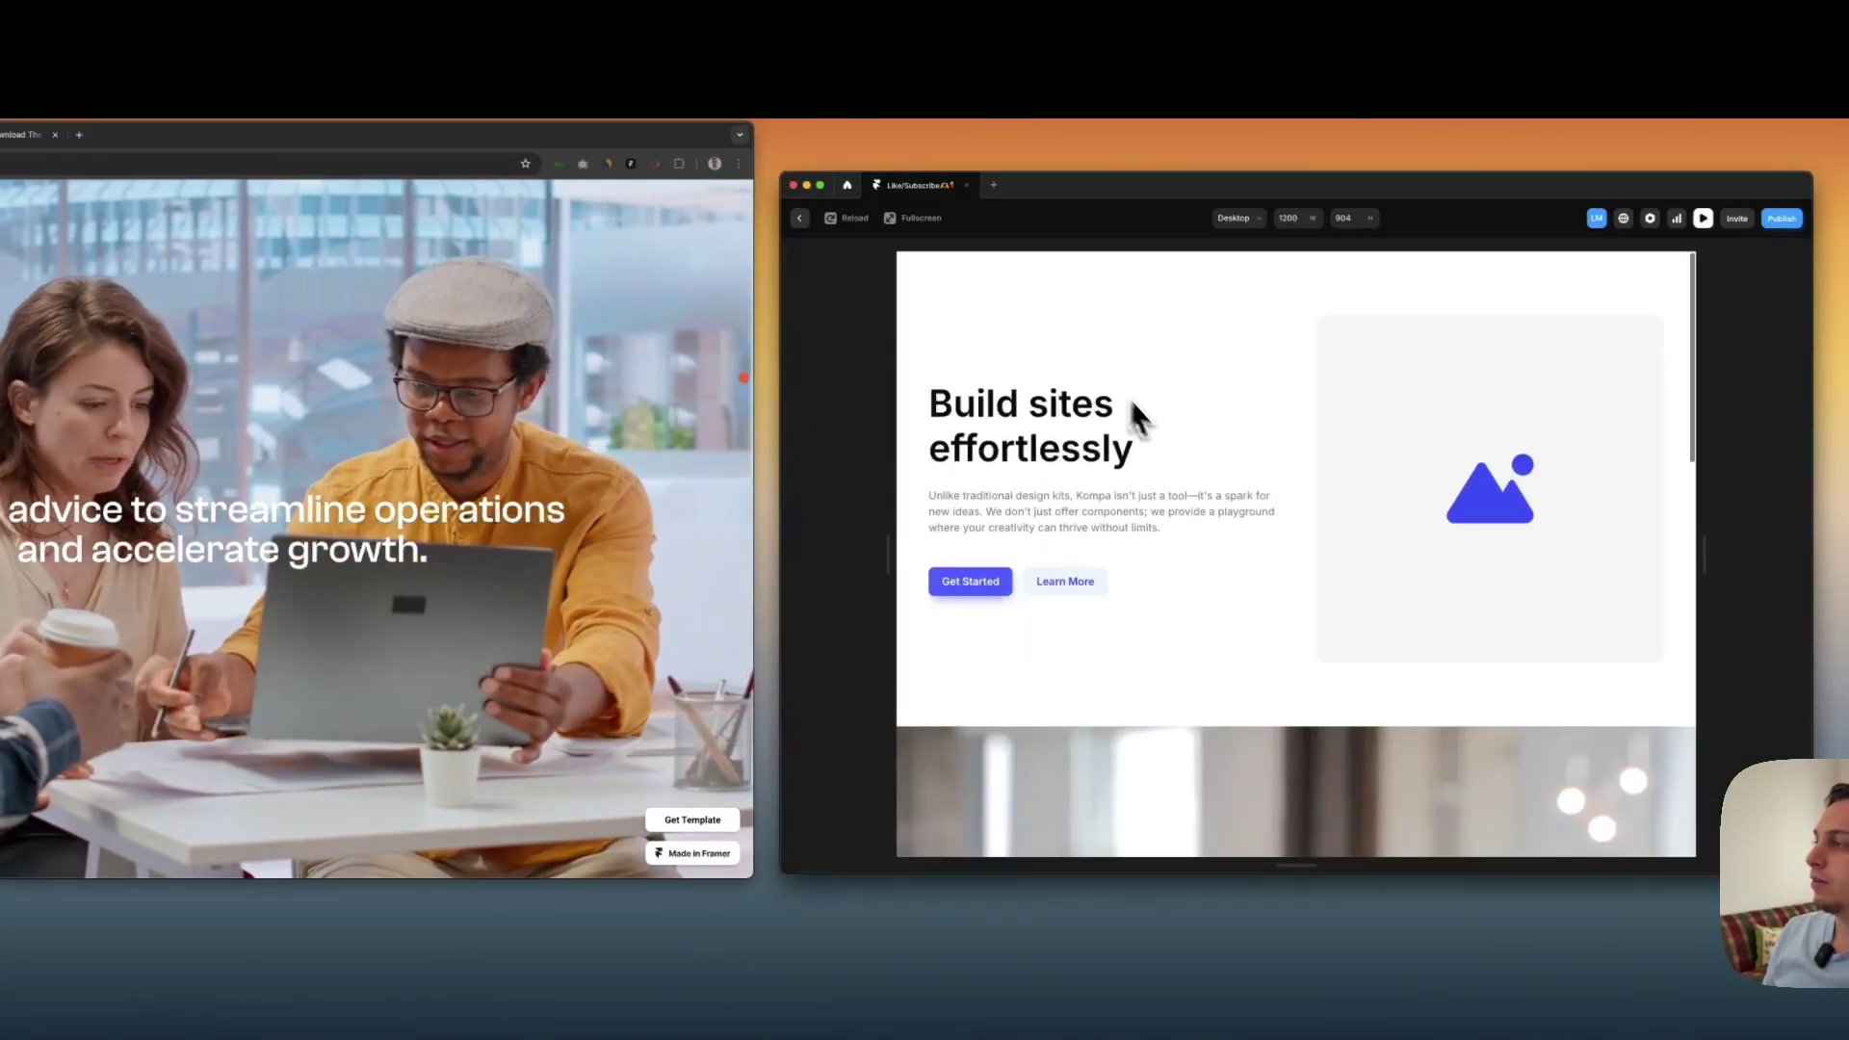
scroll(1156, 420, down, 5)
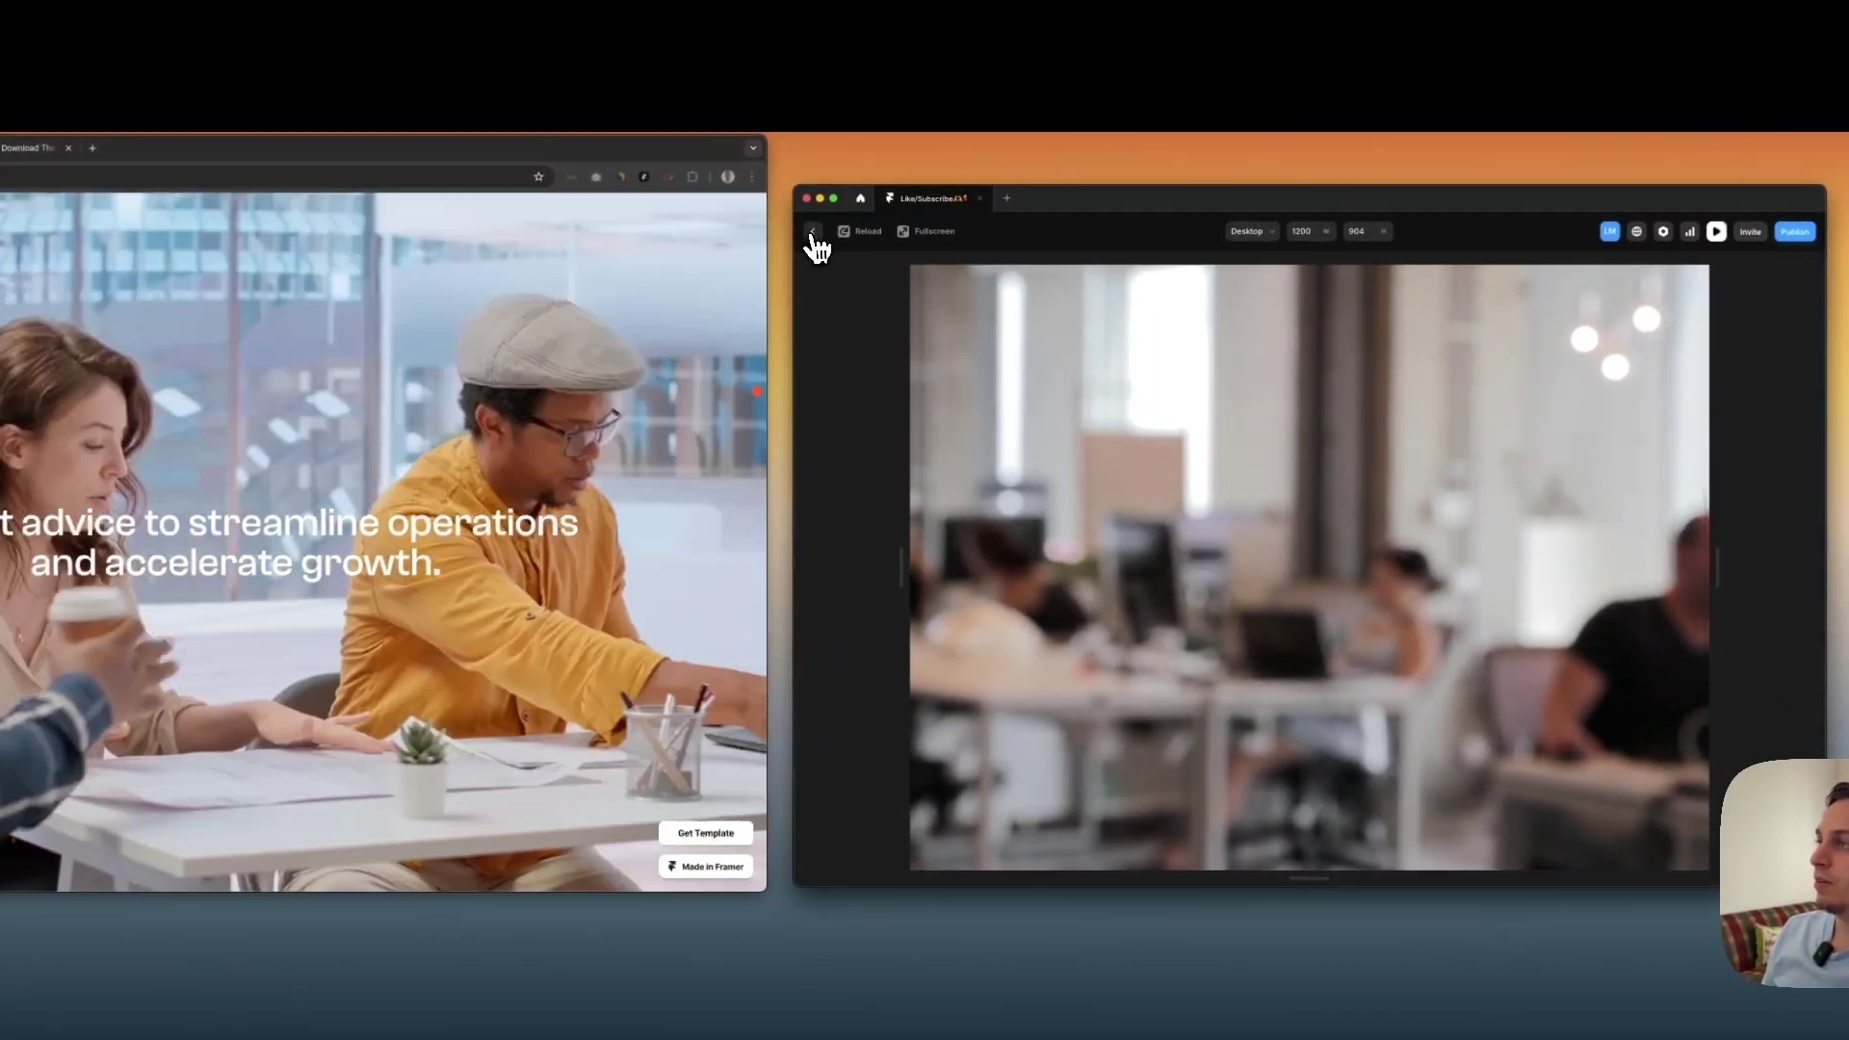
click(803, 222)
click(911, 415)
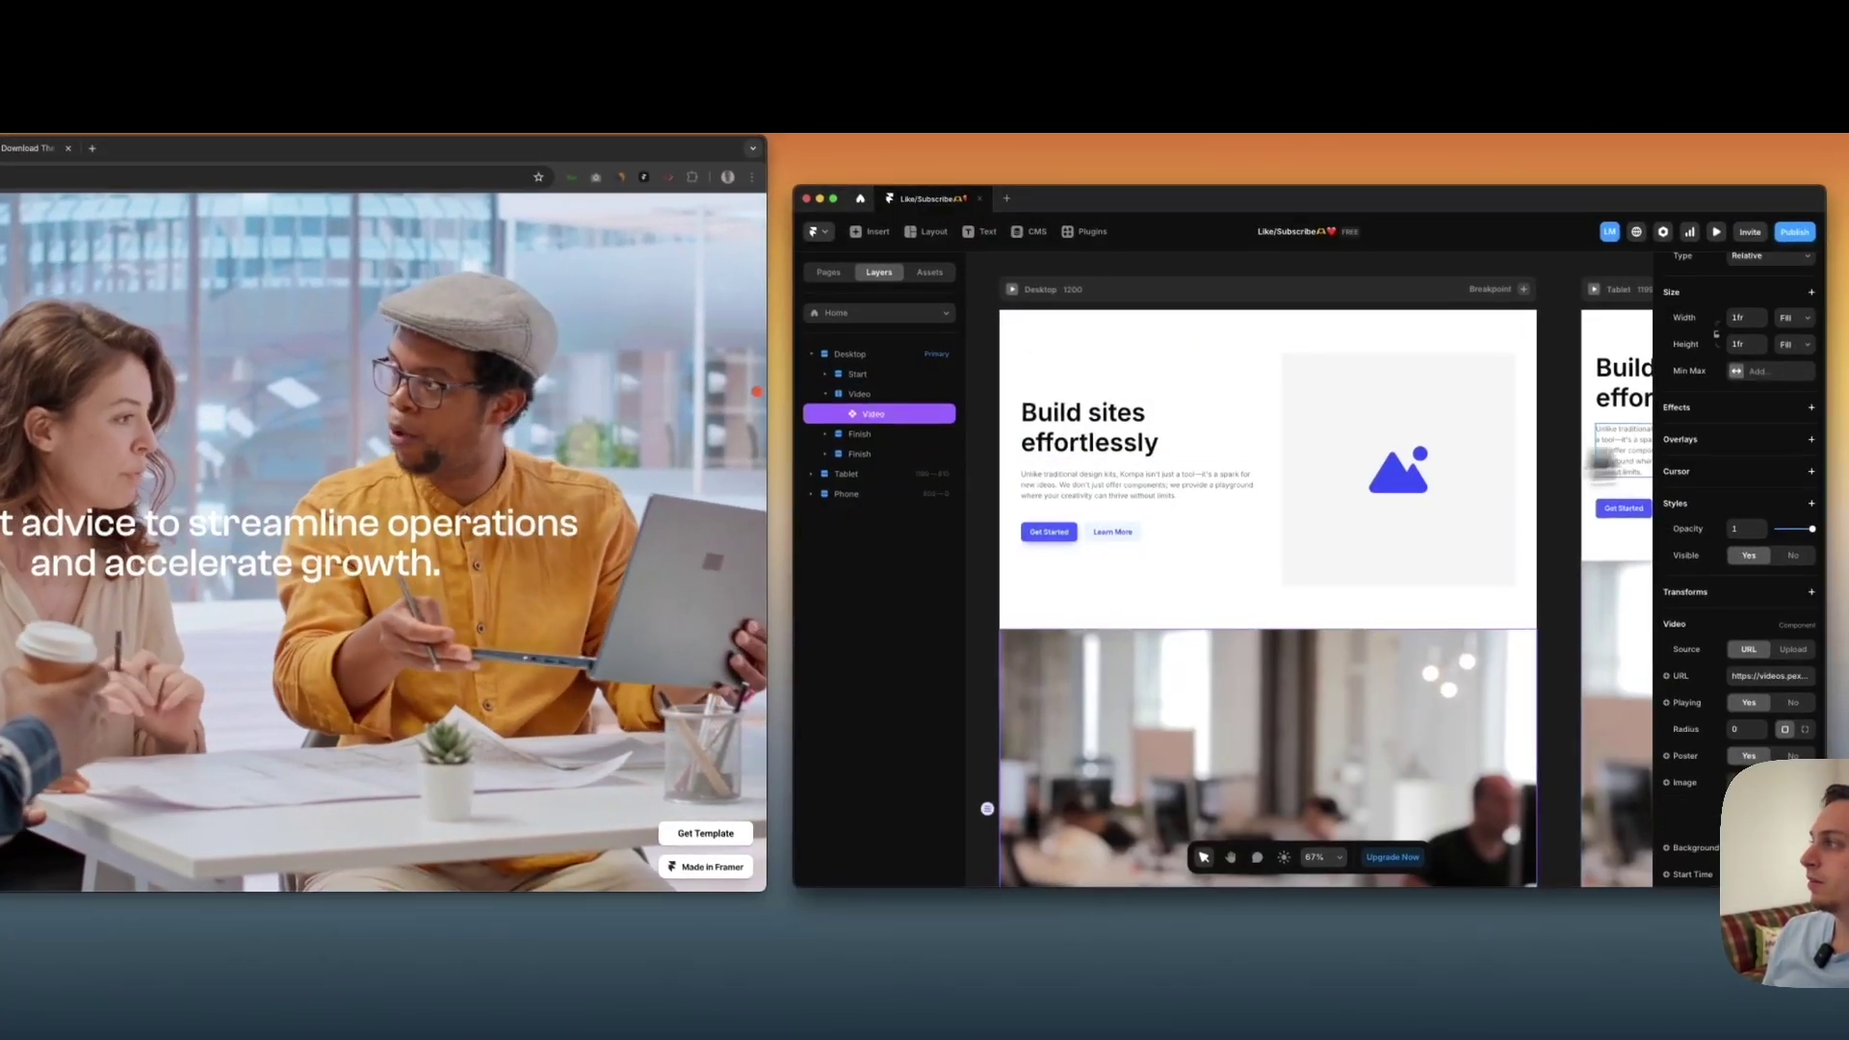
Give the Video frame a fixed height, make the inner video fill the viewport, and top-align it
click(886, 386)
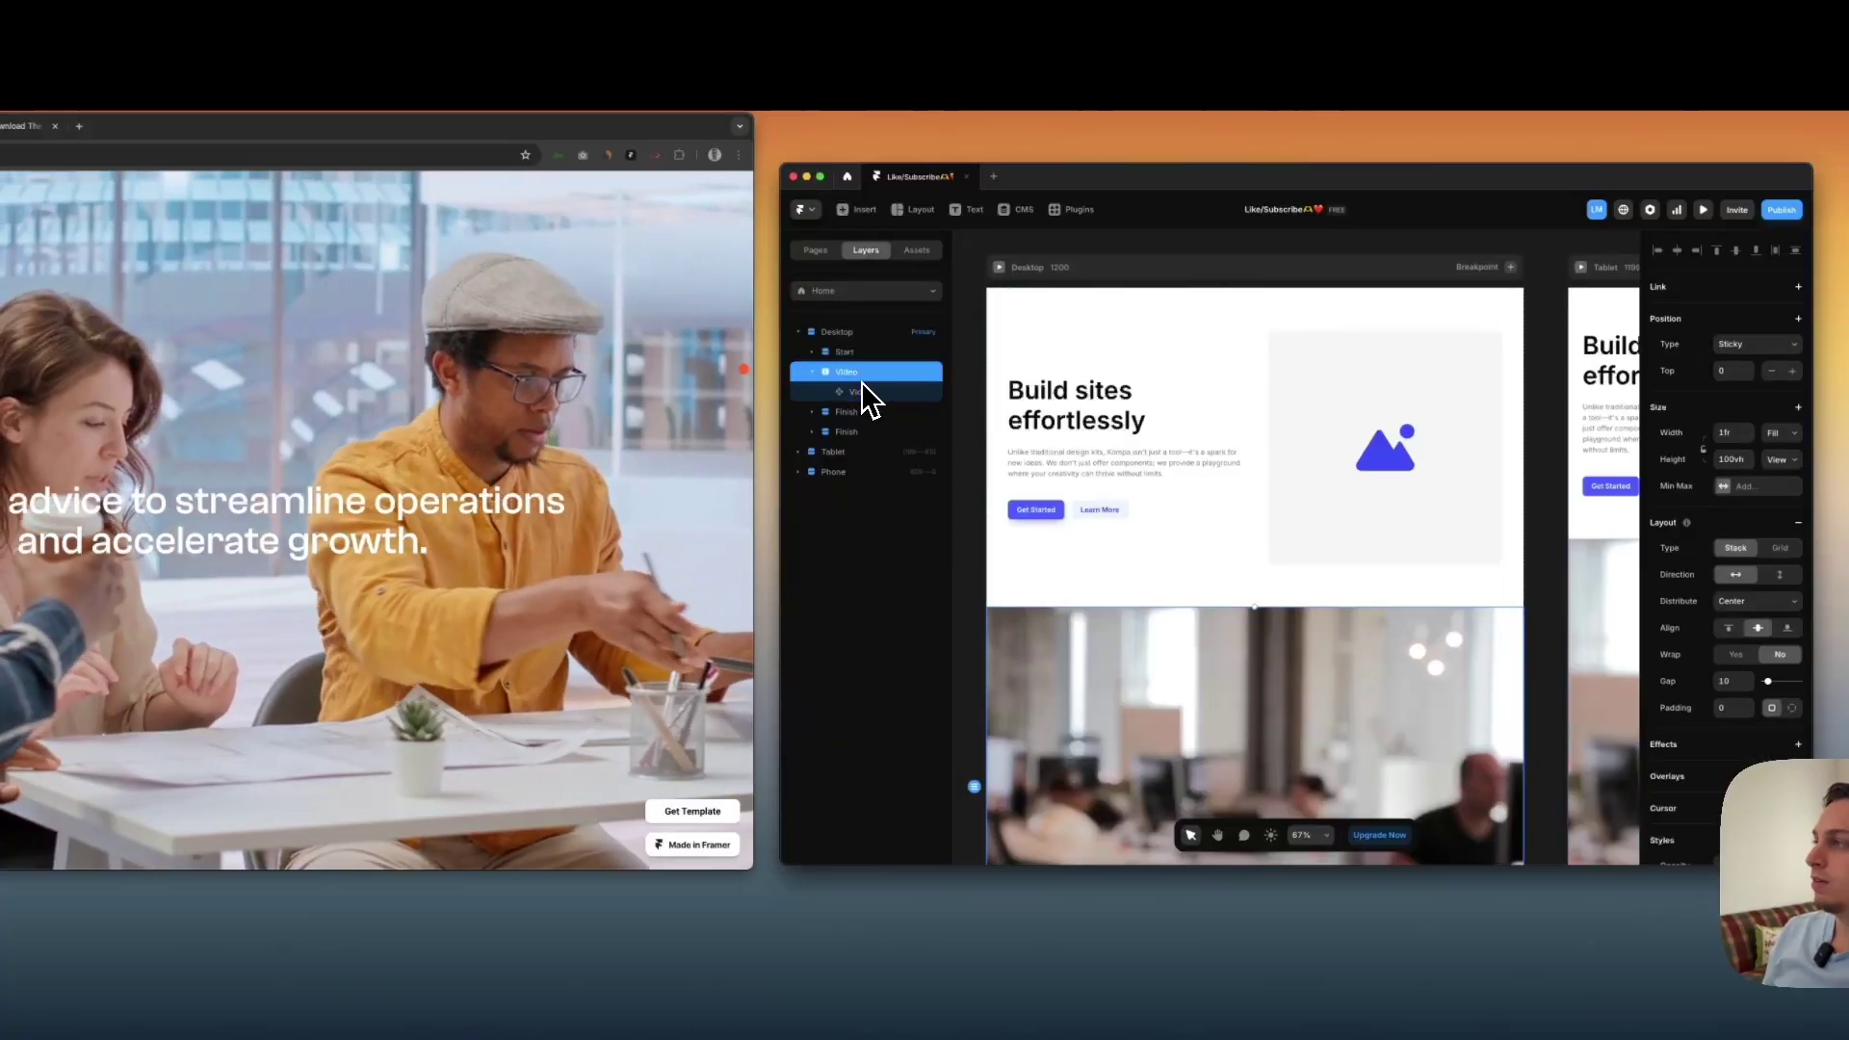
click(1787, 461)
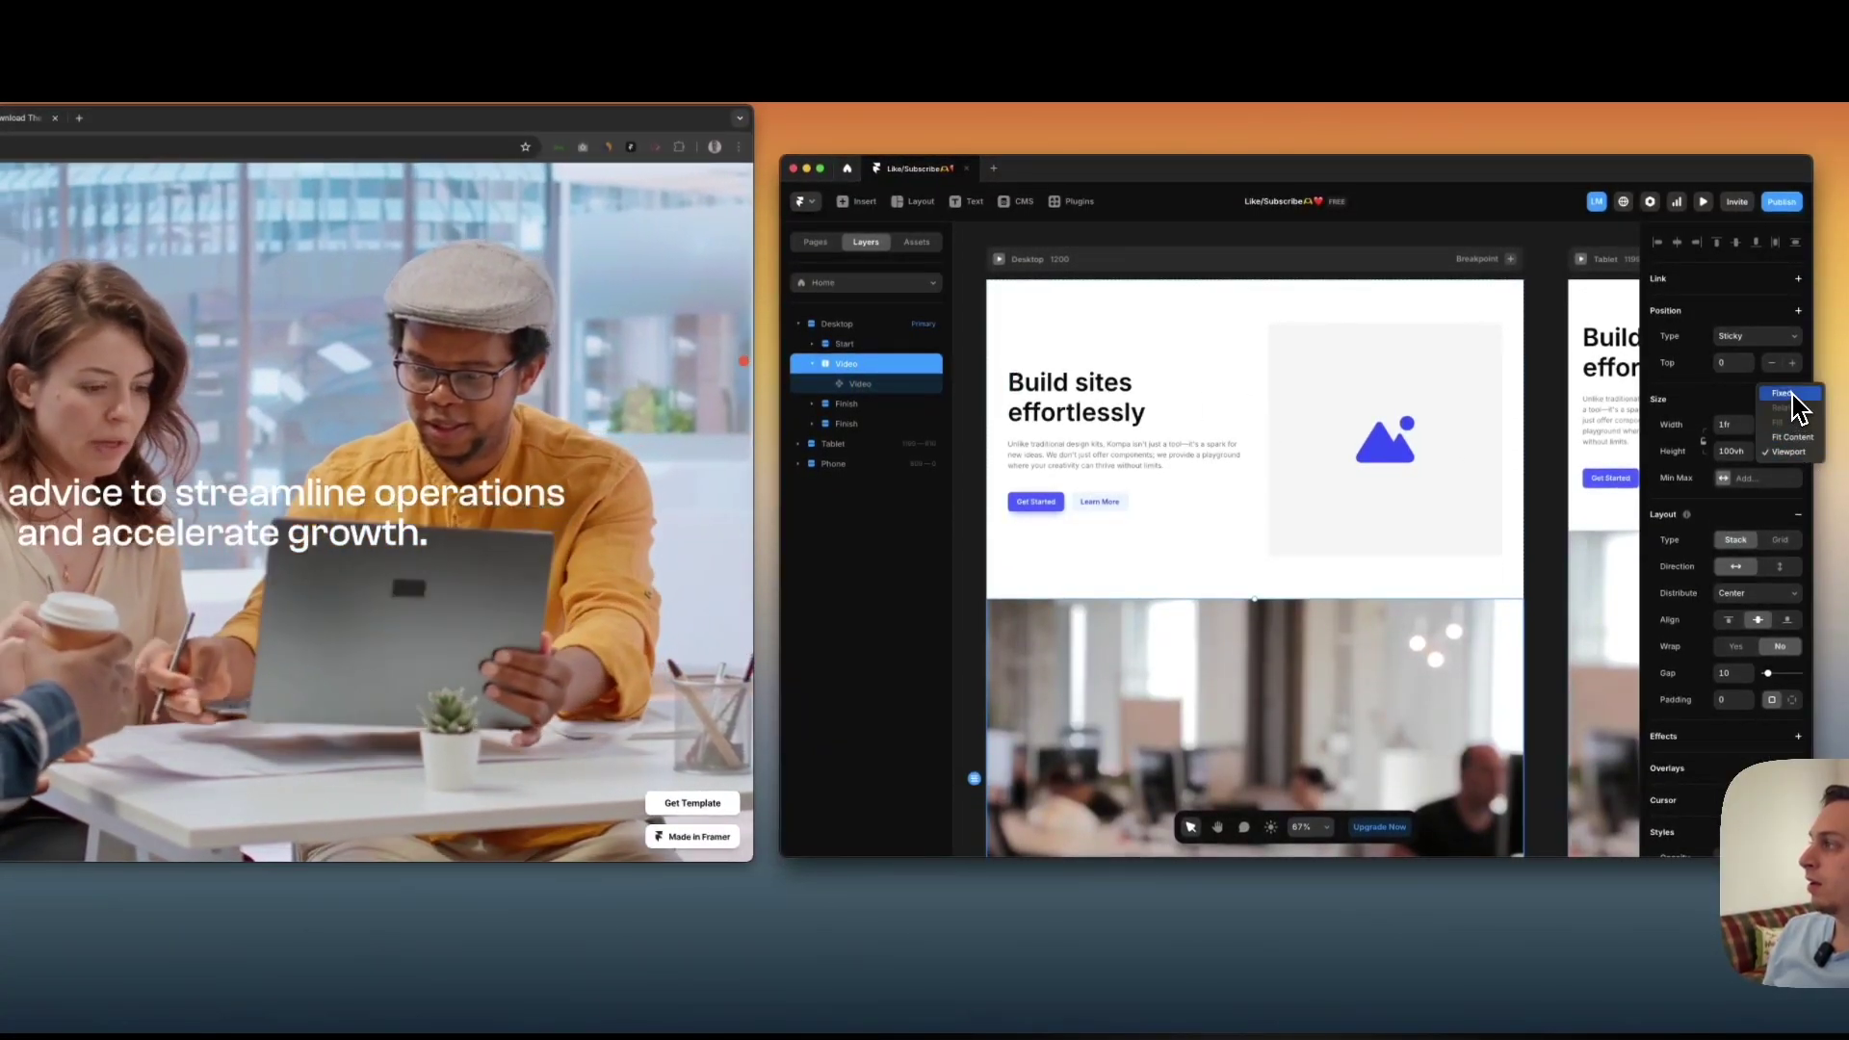
click(1790, 394)
click(871, 384)
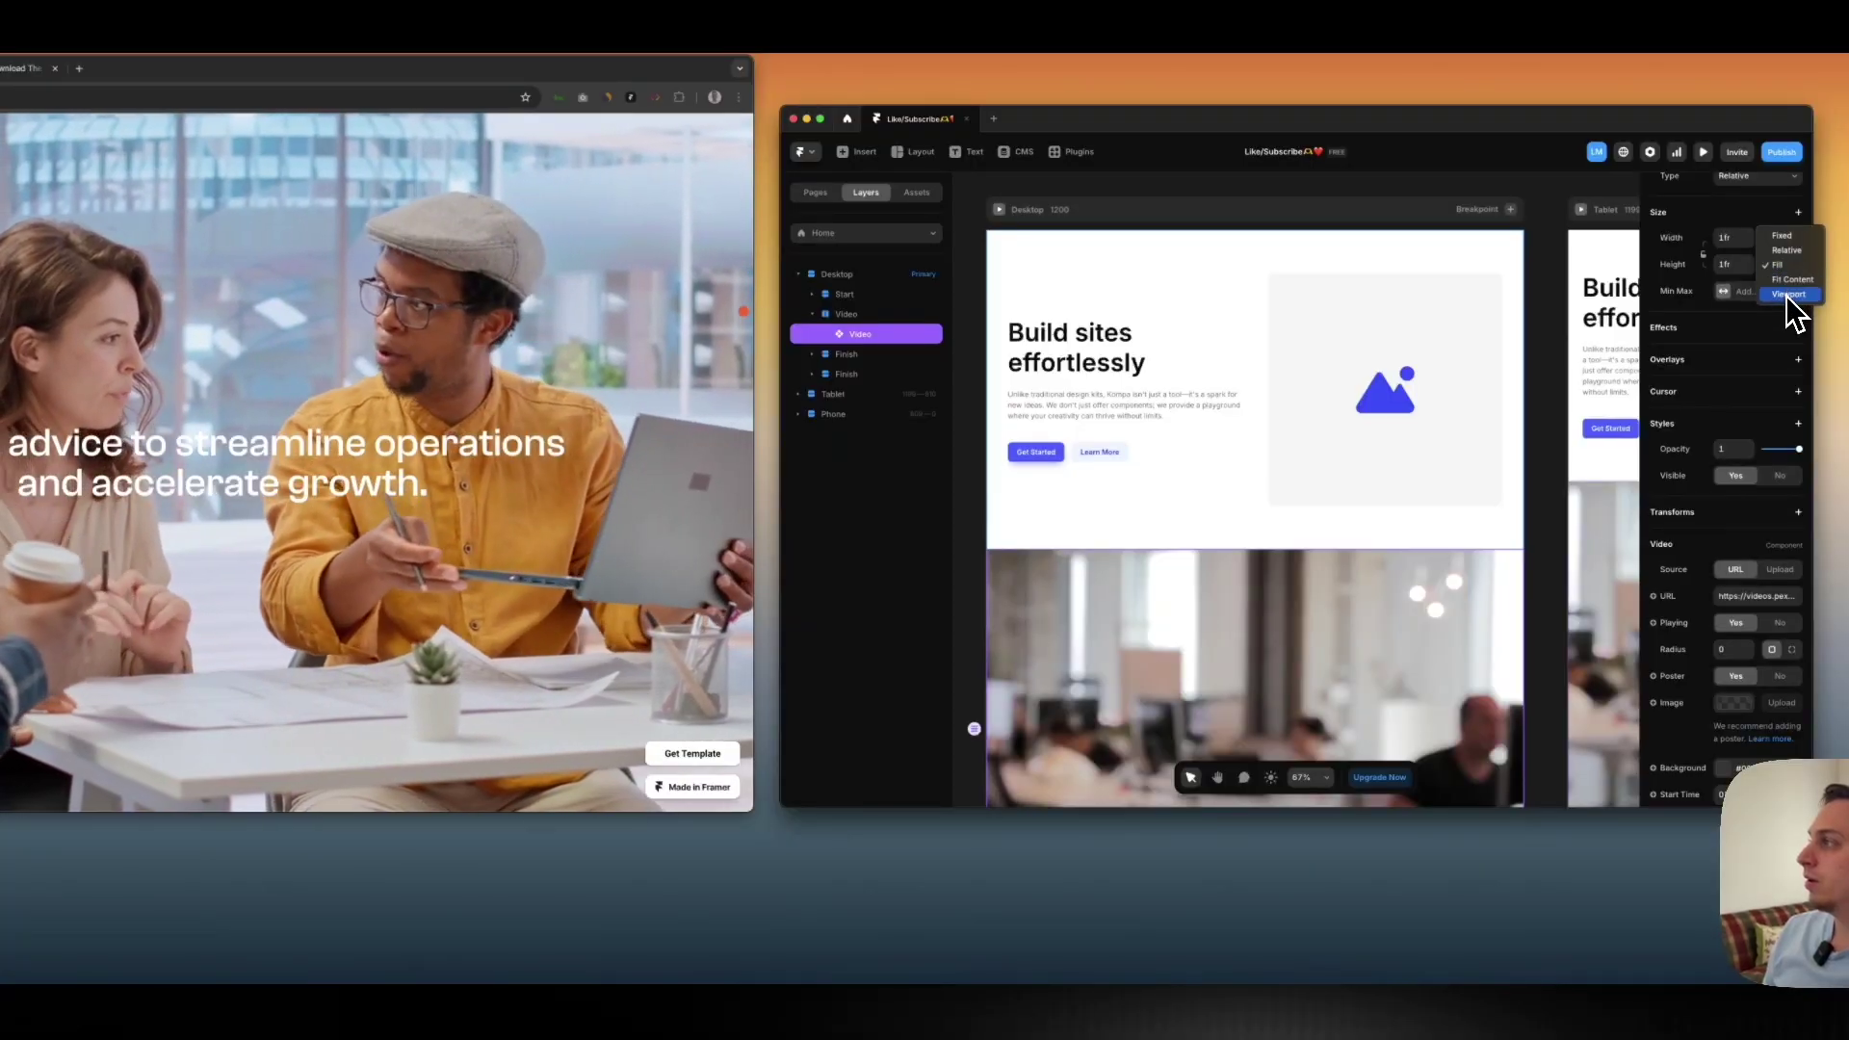
click(1788, 295)
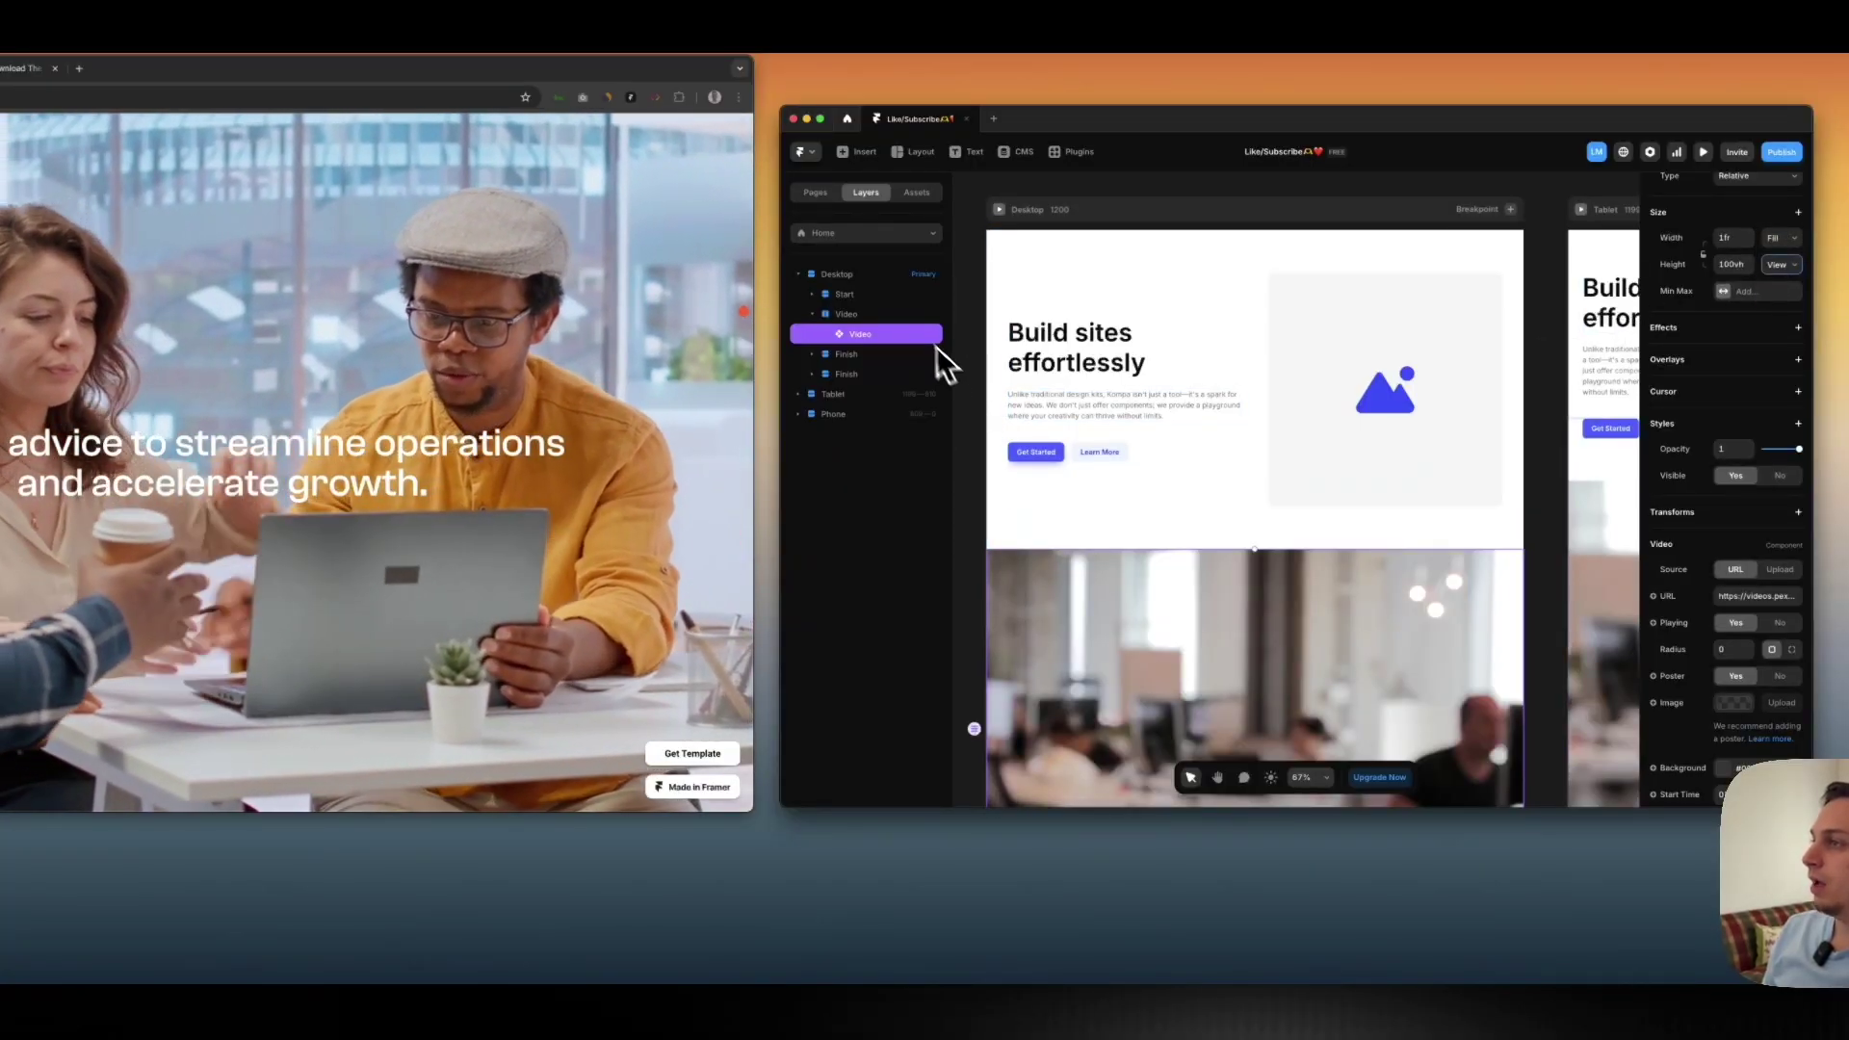
click(890, 314)
click(1745, 571)
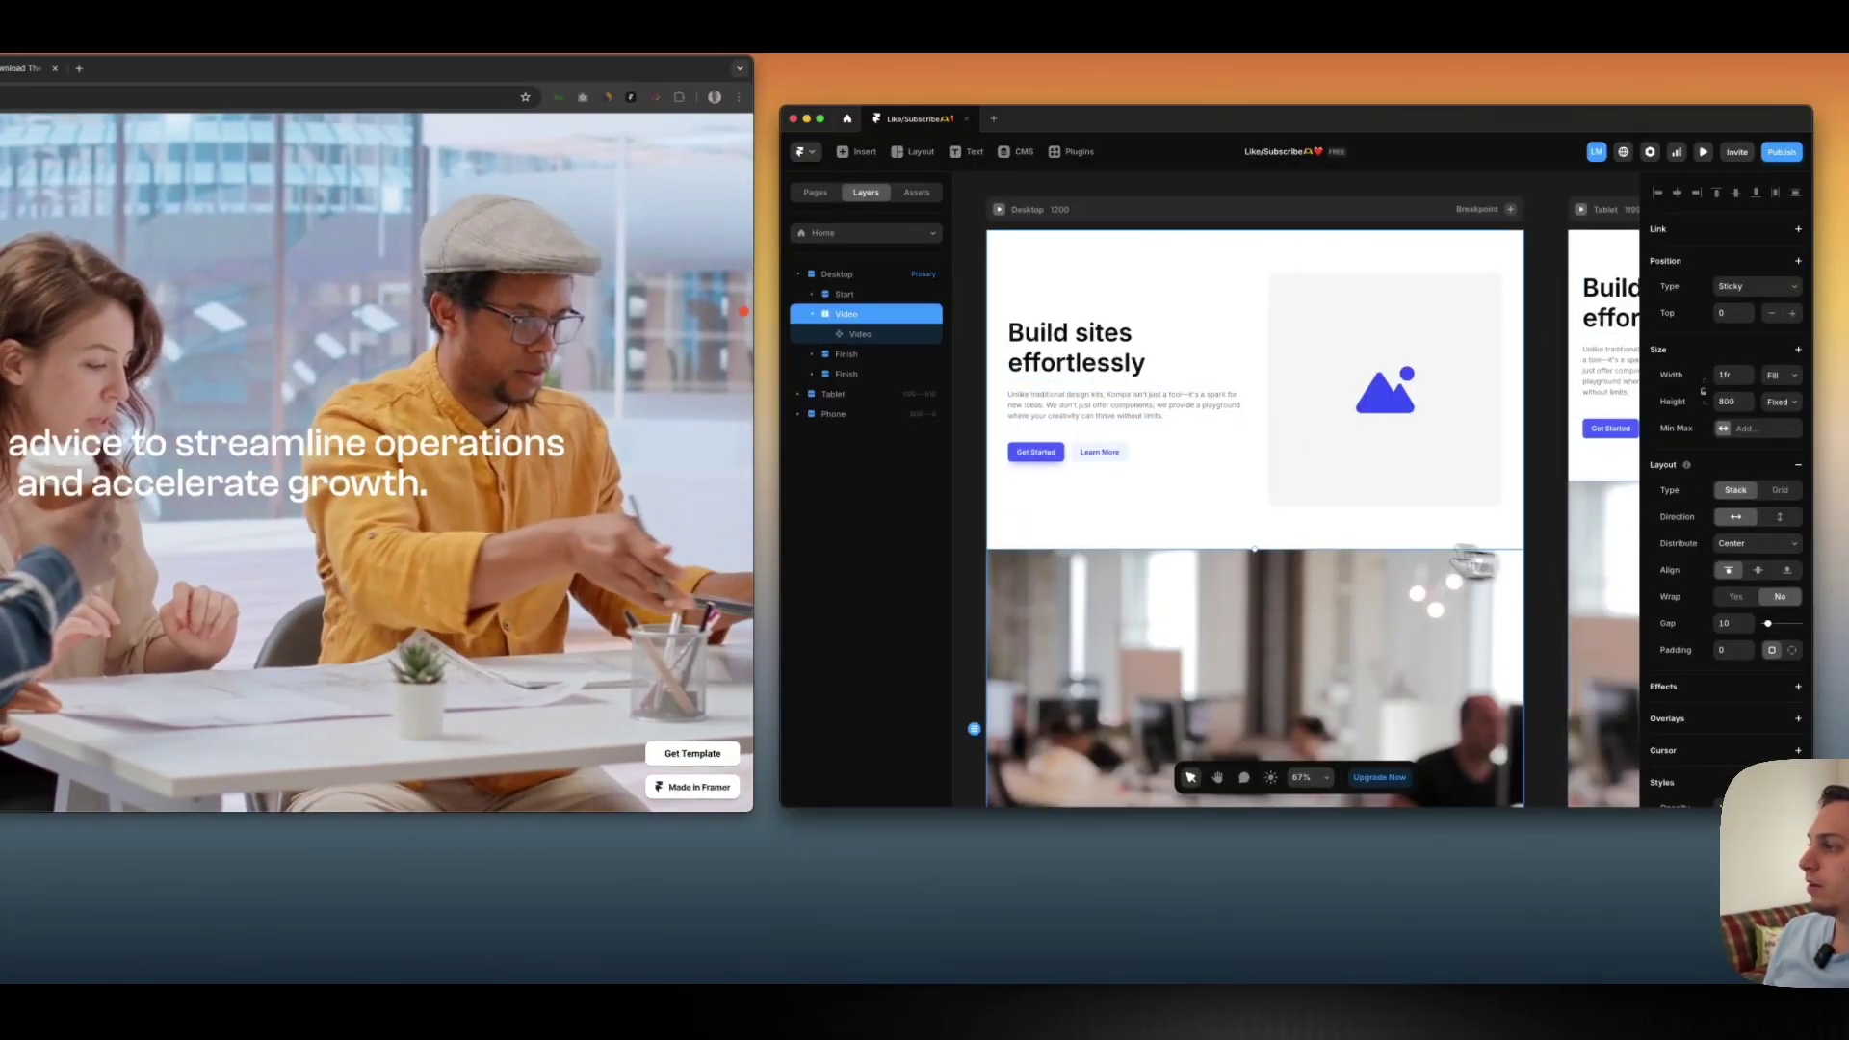
Stretch the Video frame to 1543 tall and preview the sticky scroll
scroll(1361, 551, down, 5)
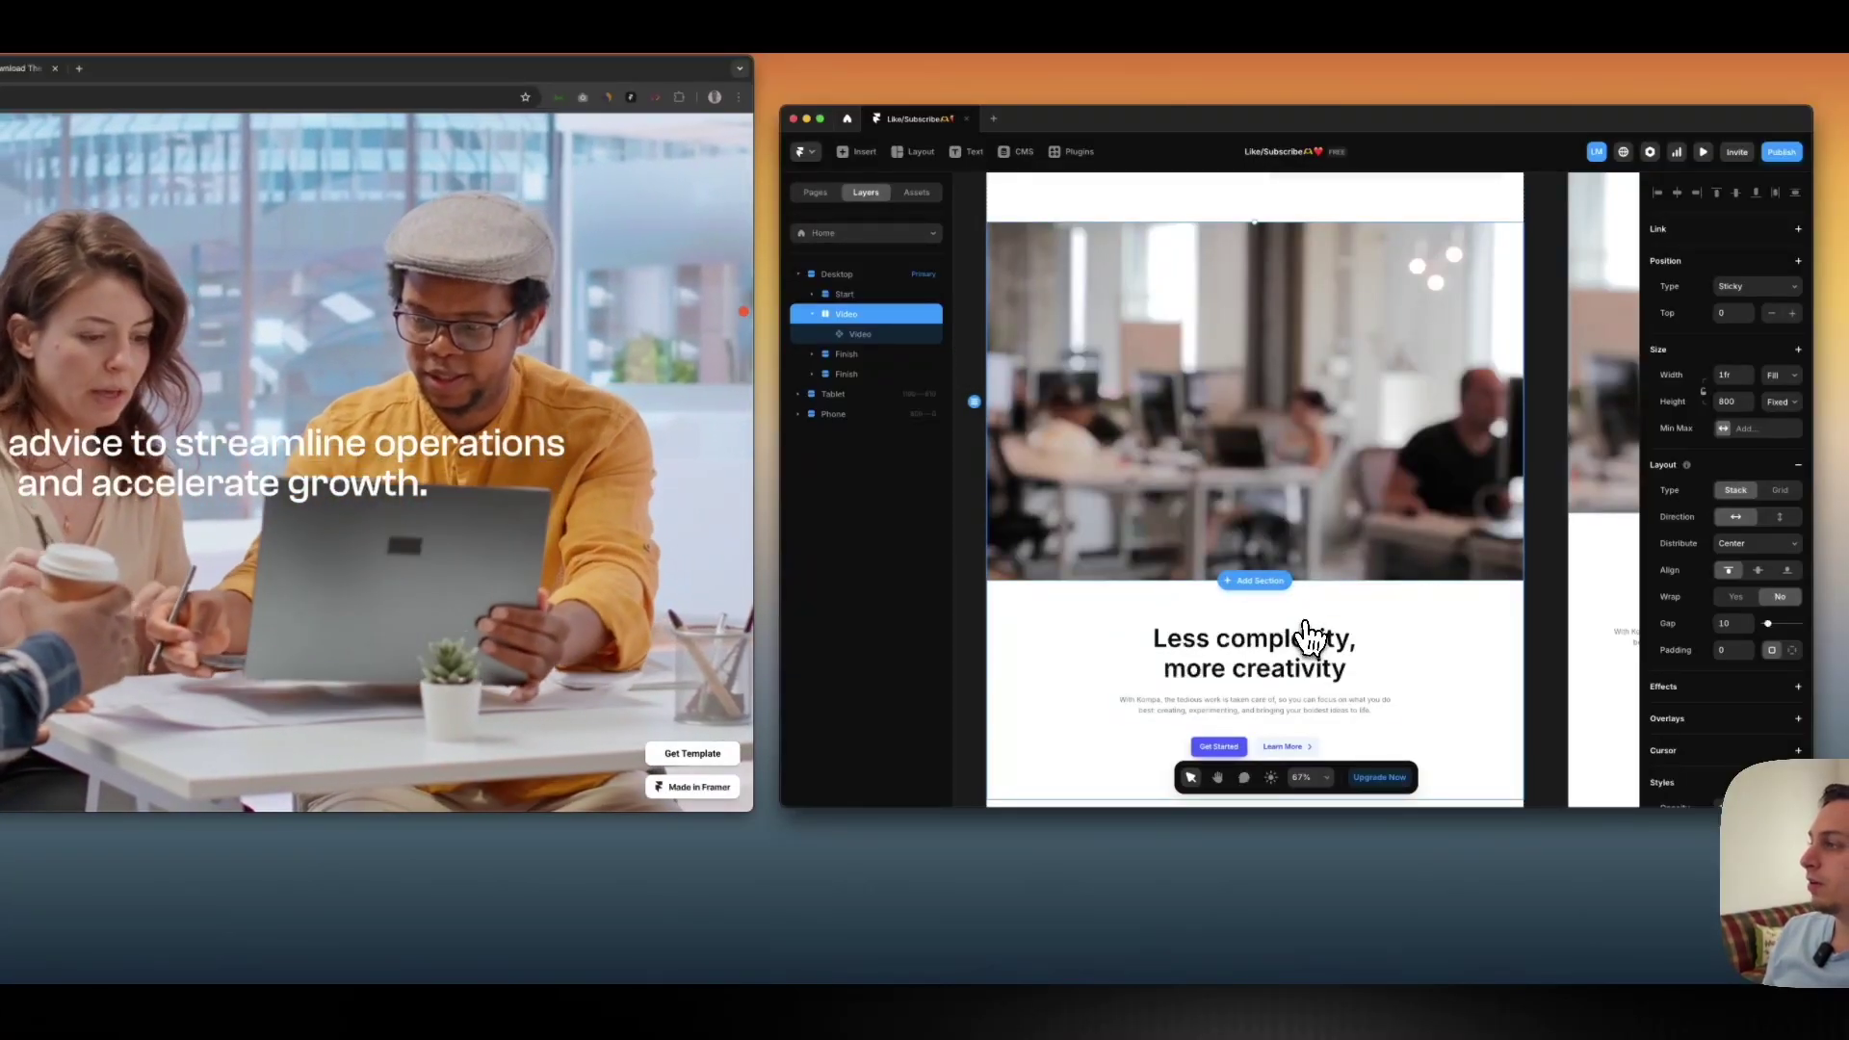
drag(1292, 581, 1341, 737)
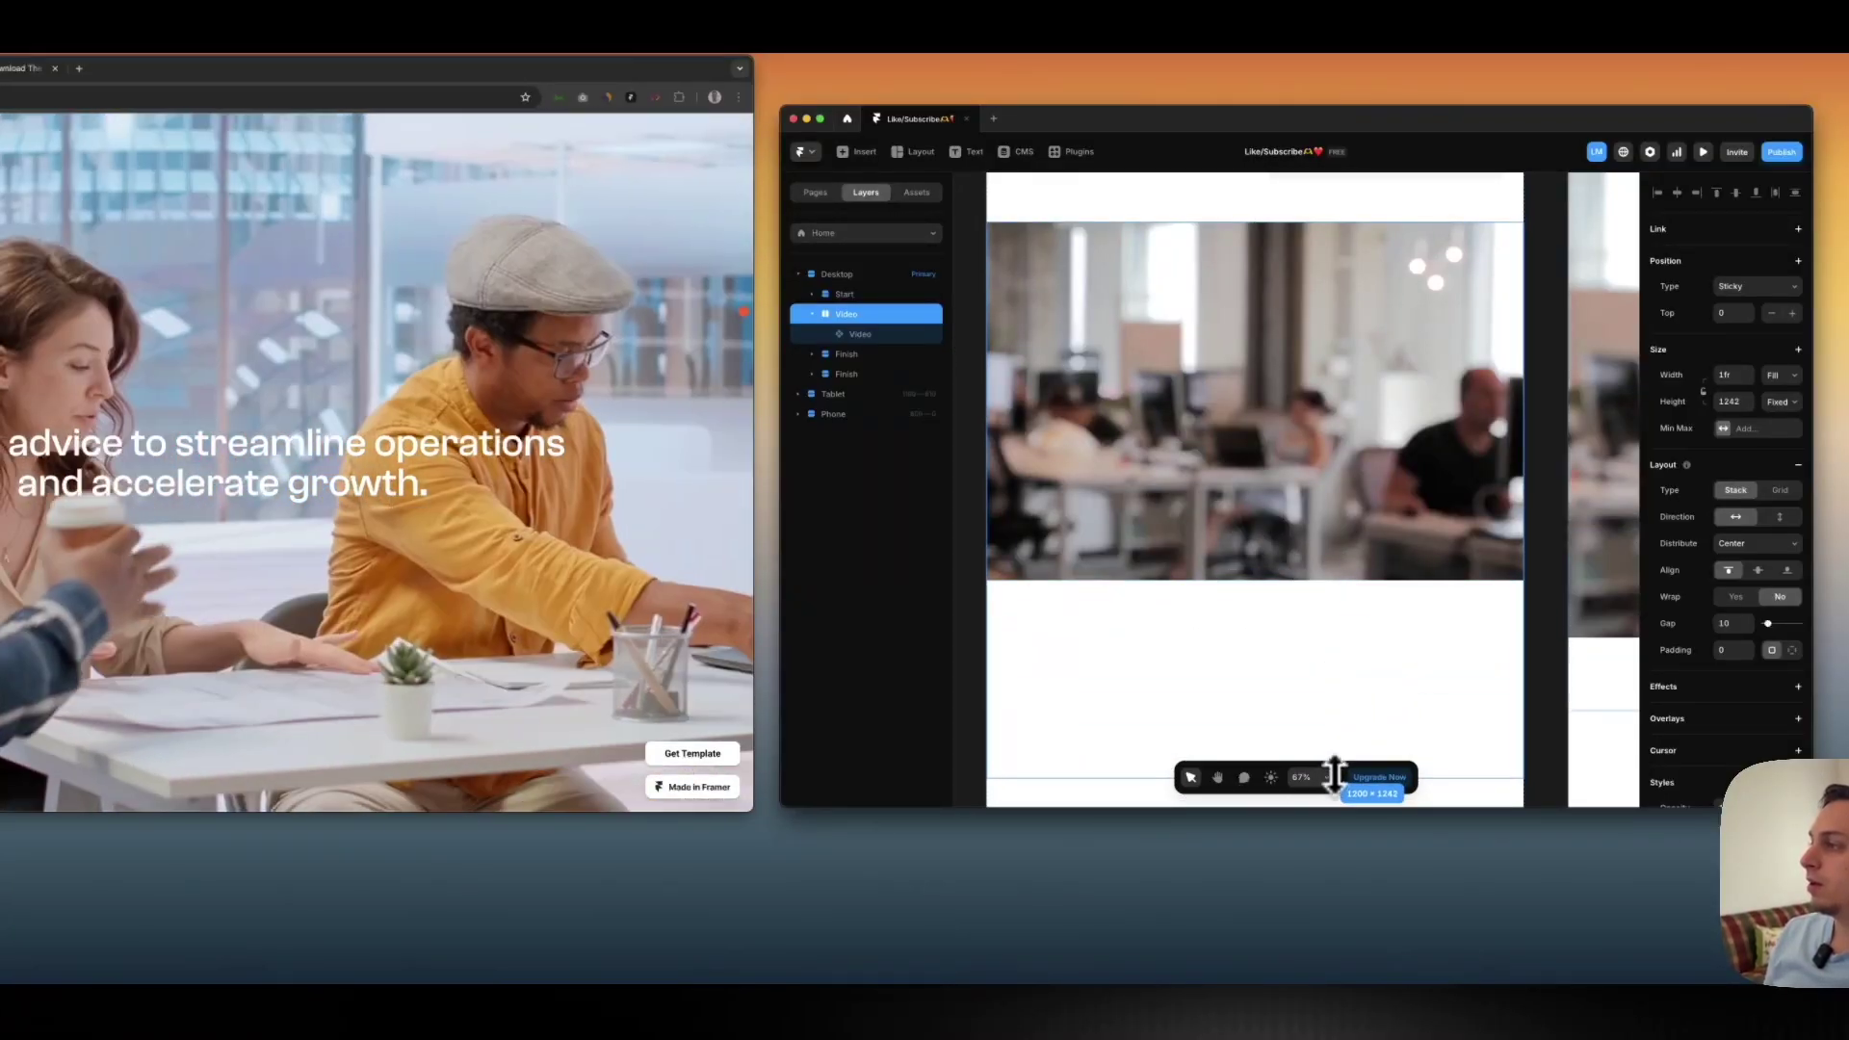
scroll(1326, 704, down, 5)
drag(1298, 542, 1184, 498)
scroll(1184, 498, up, 5)
key(super+p)
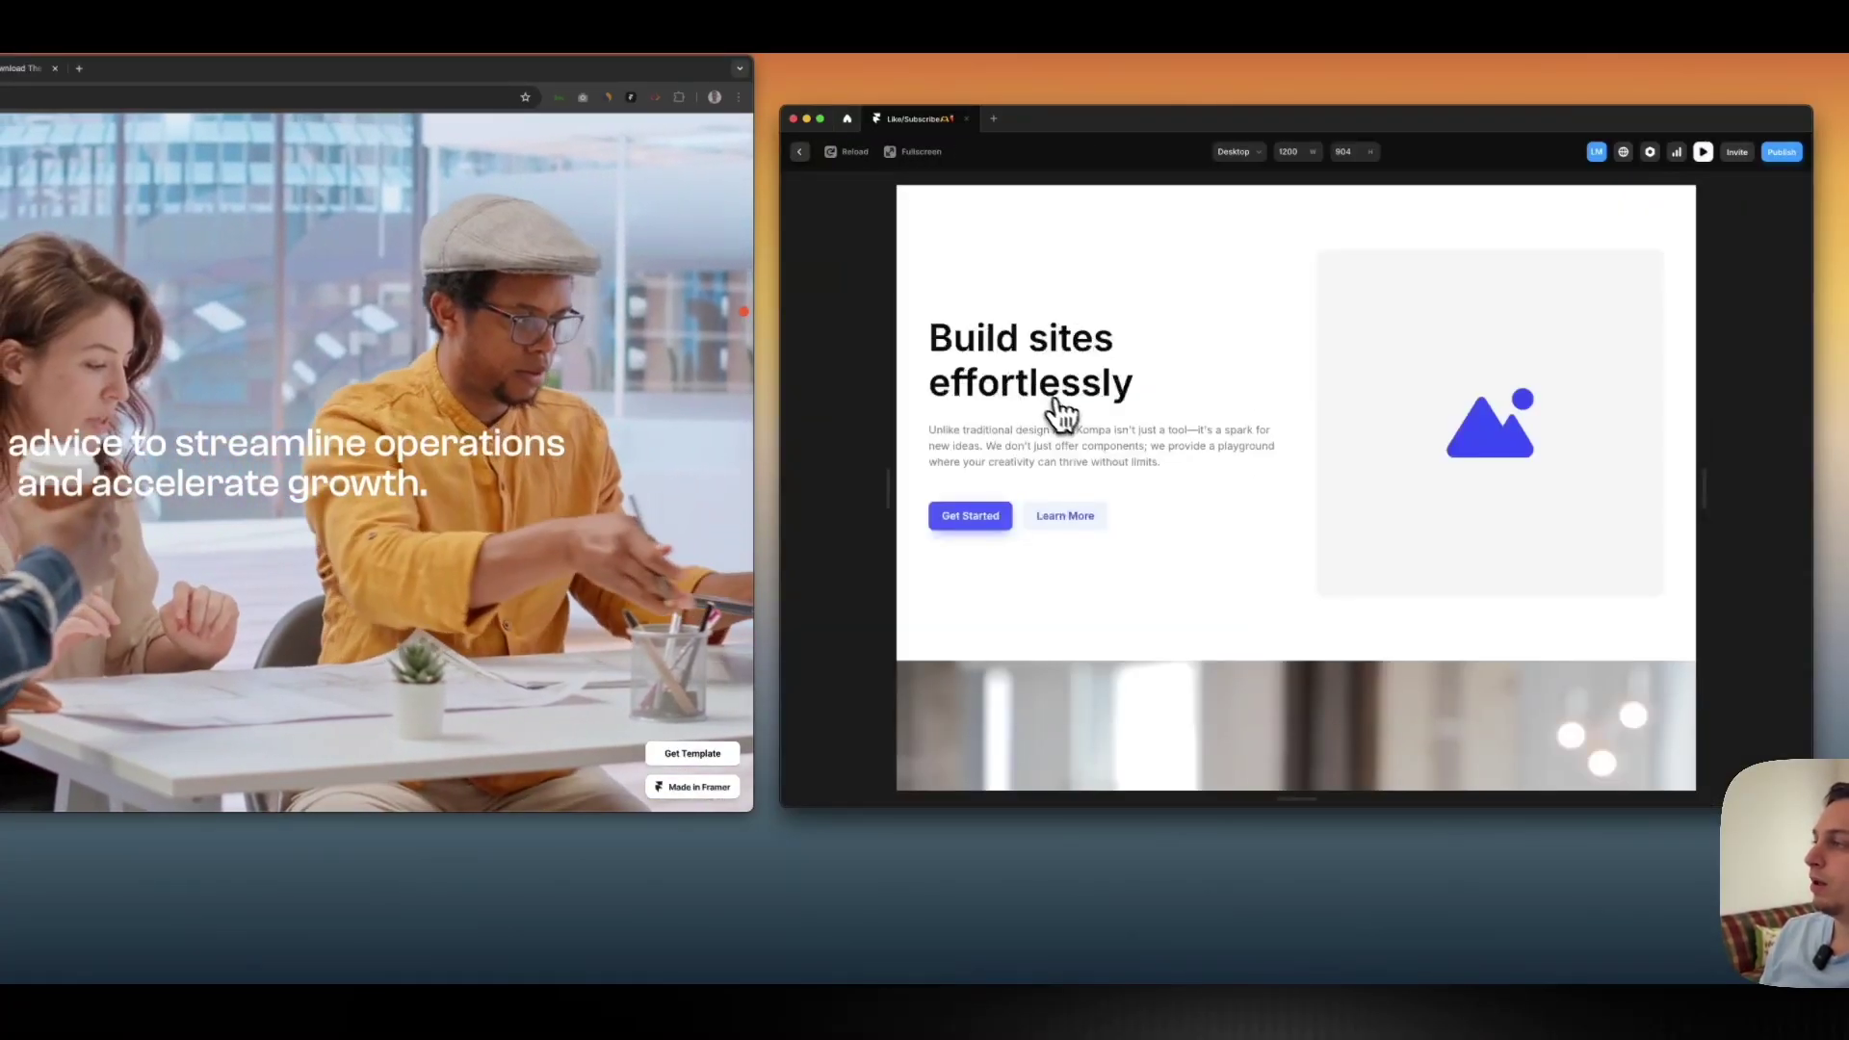
scroll(1069, 419, down, 5)
scroll(1069, 419, down, 5)
scroll(1069, 419, up, 6)
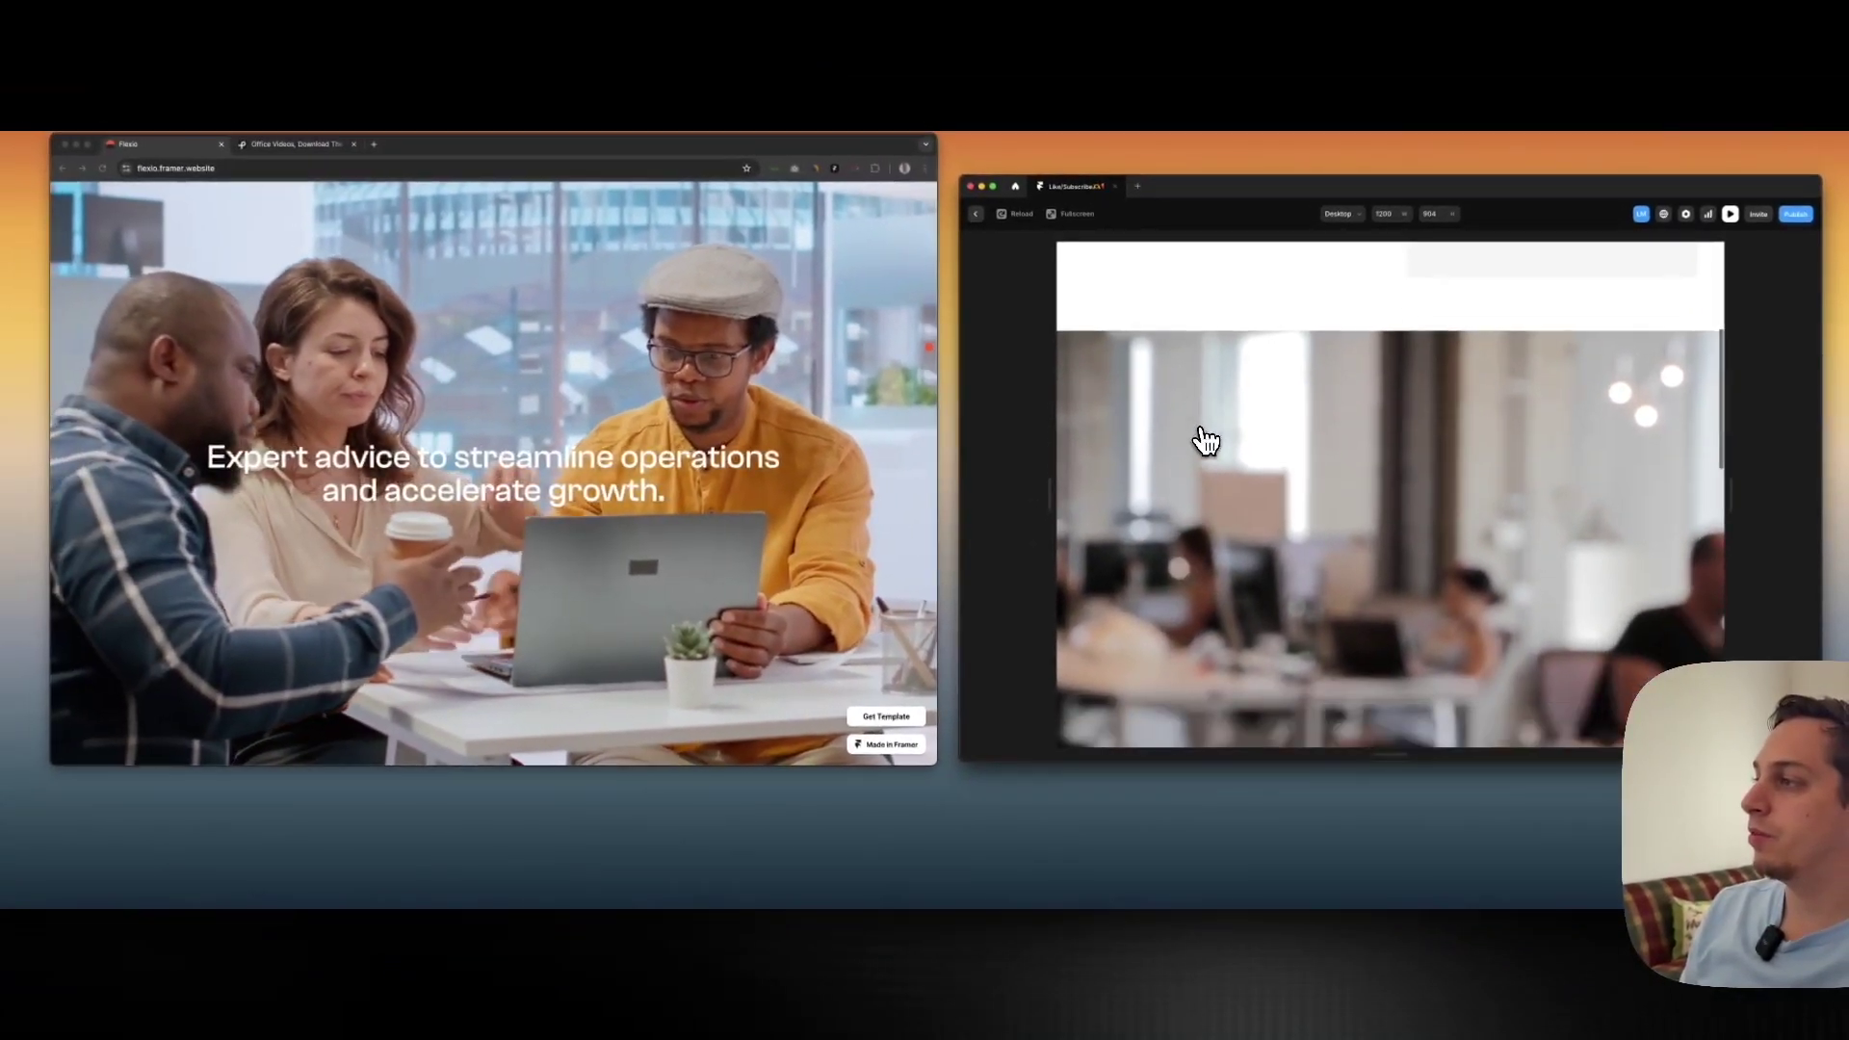
scroll(1206, 441, down, 5)
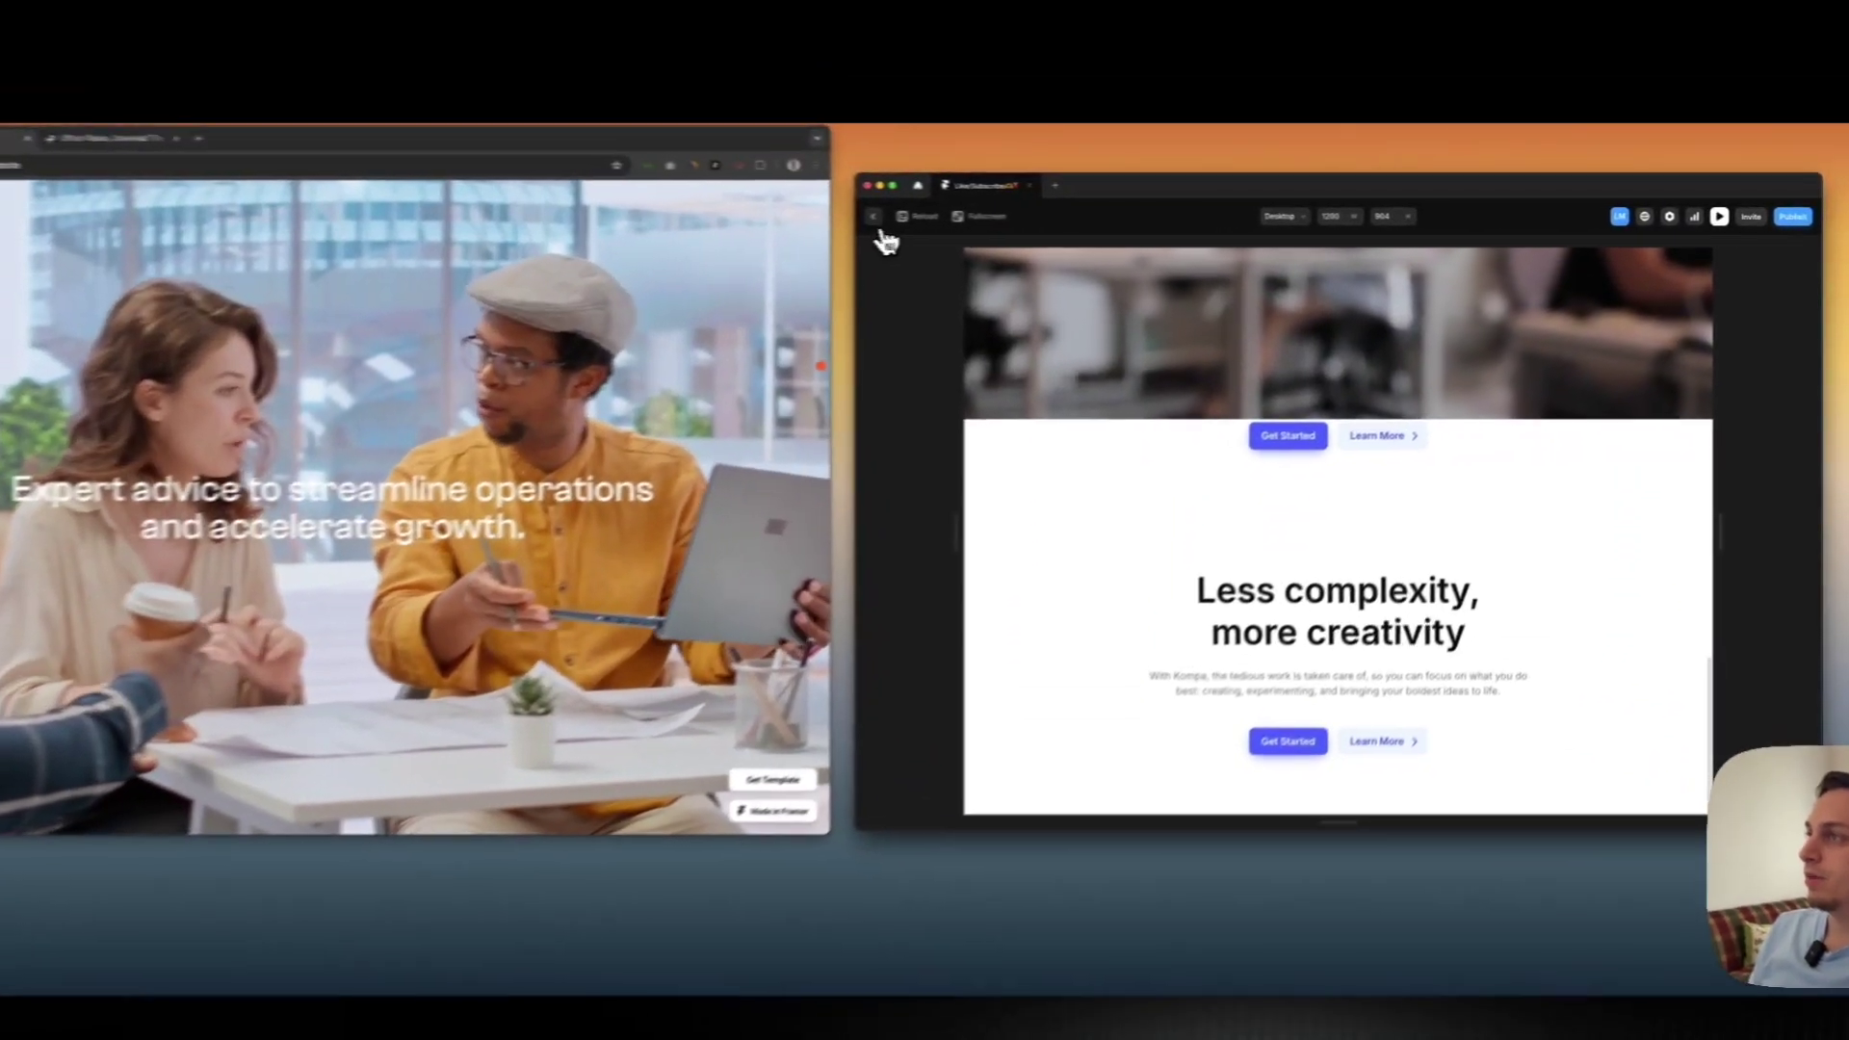
click(981, 215)
Preview the Desktop page again, scrolling up and down past the pinned office video
scroll(1079, 463, down, 3)
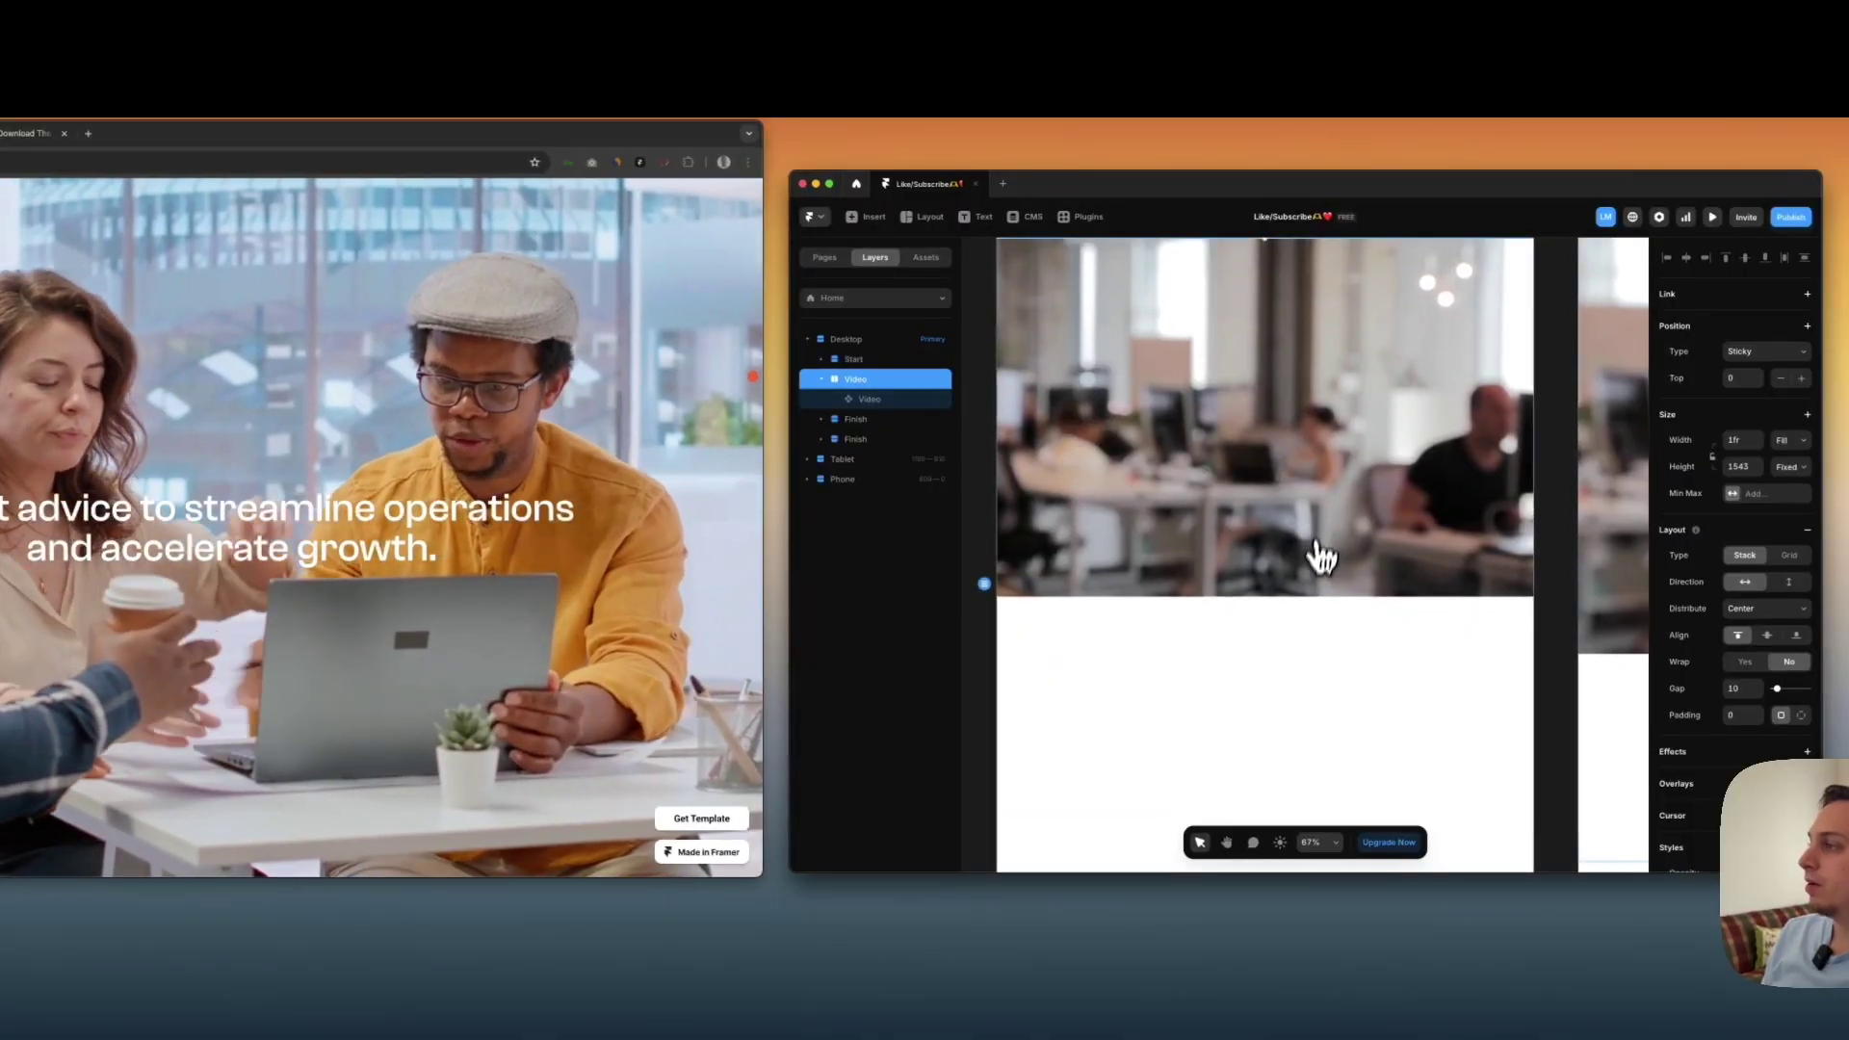
scroll(1321, 552, down, 3)
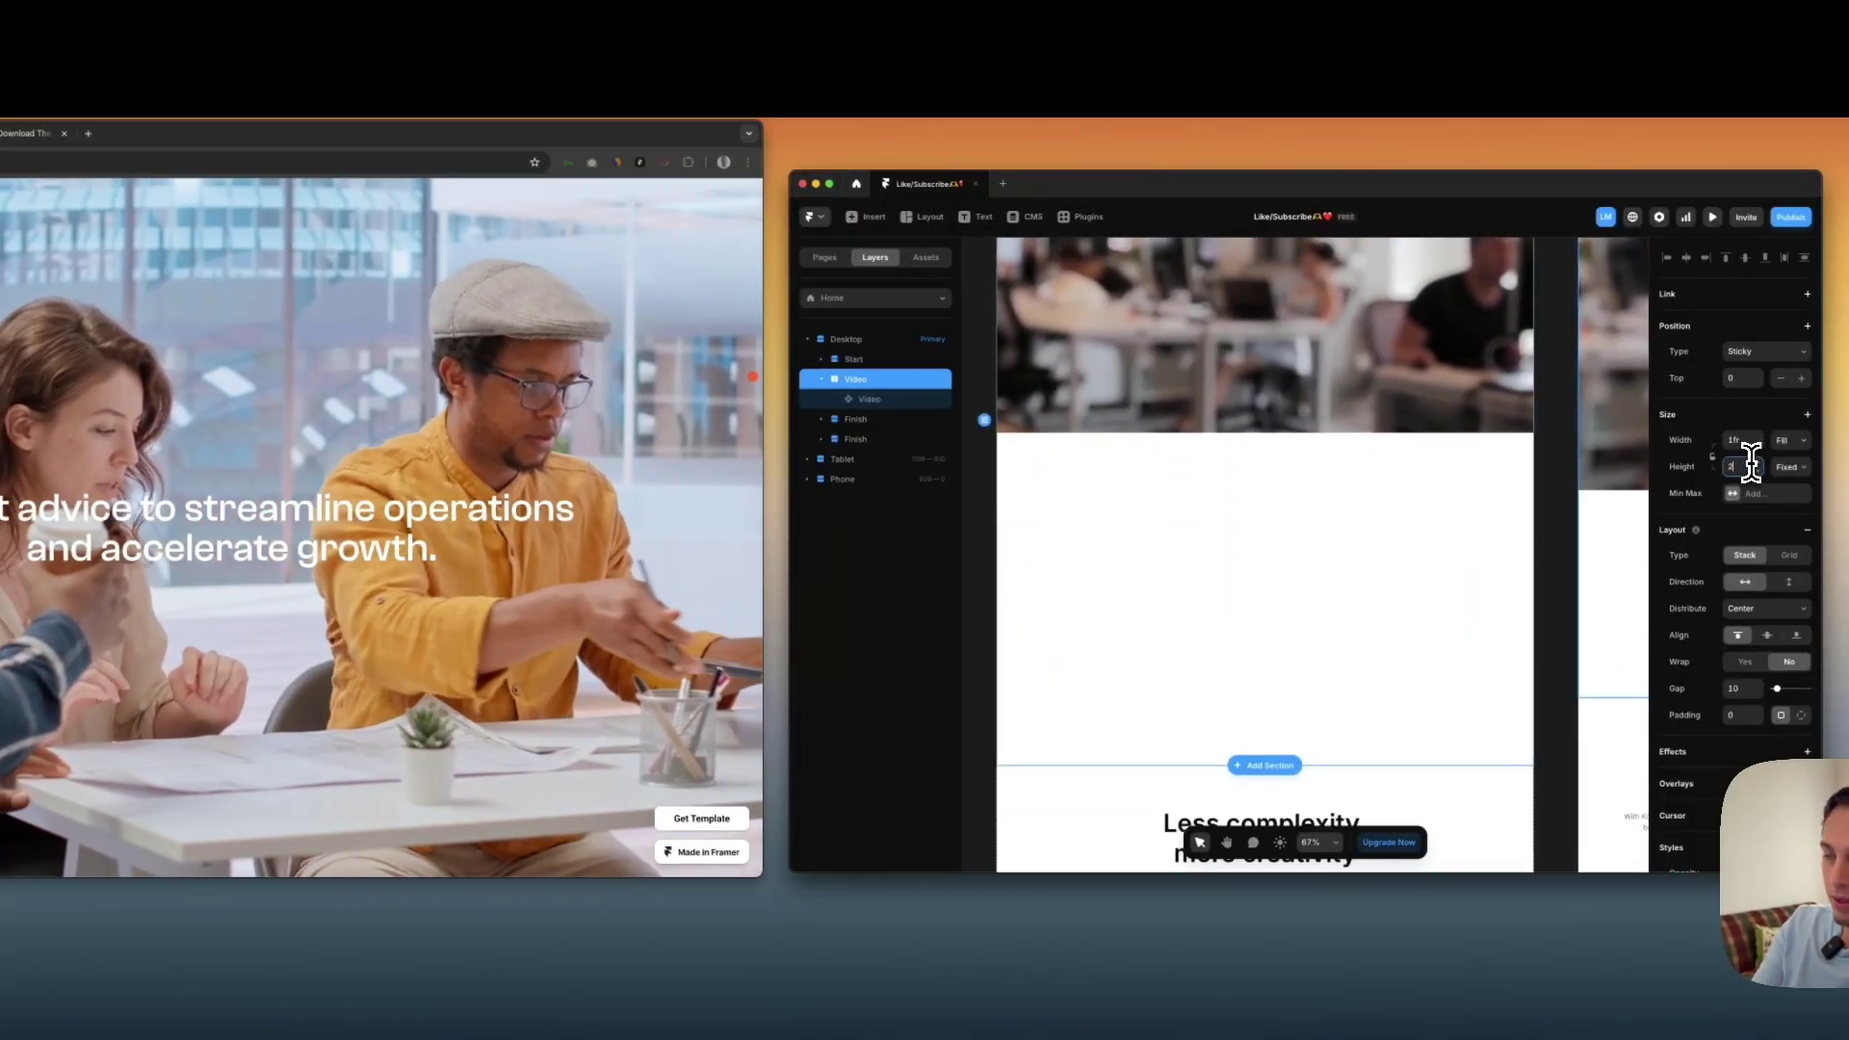
scroll(1252, 462, down, 5)
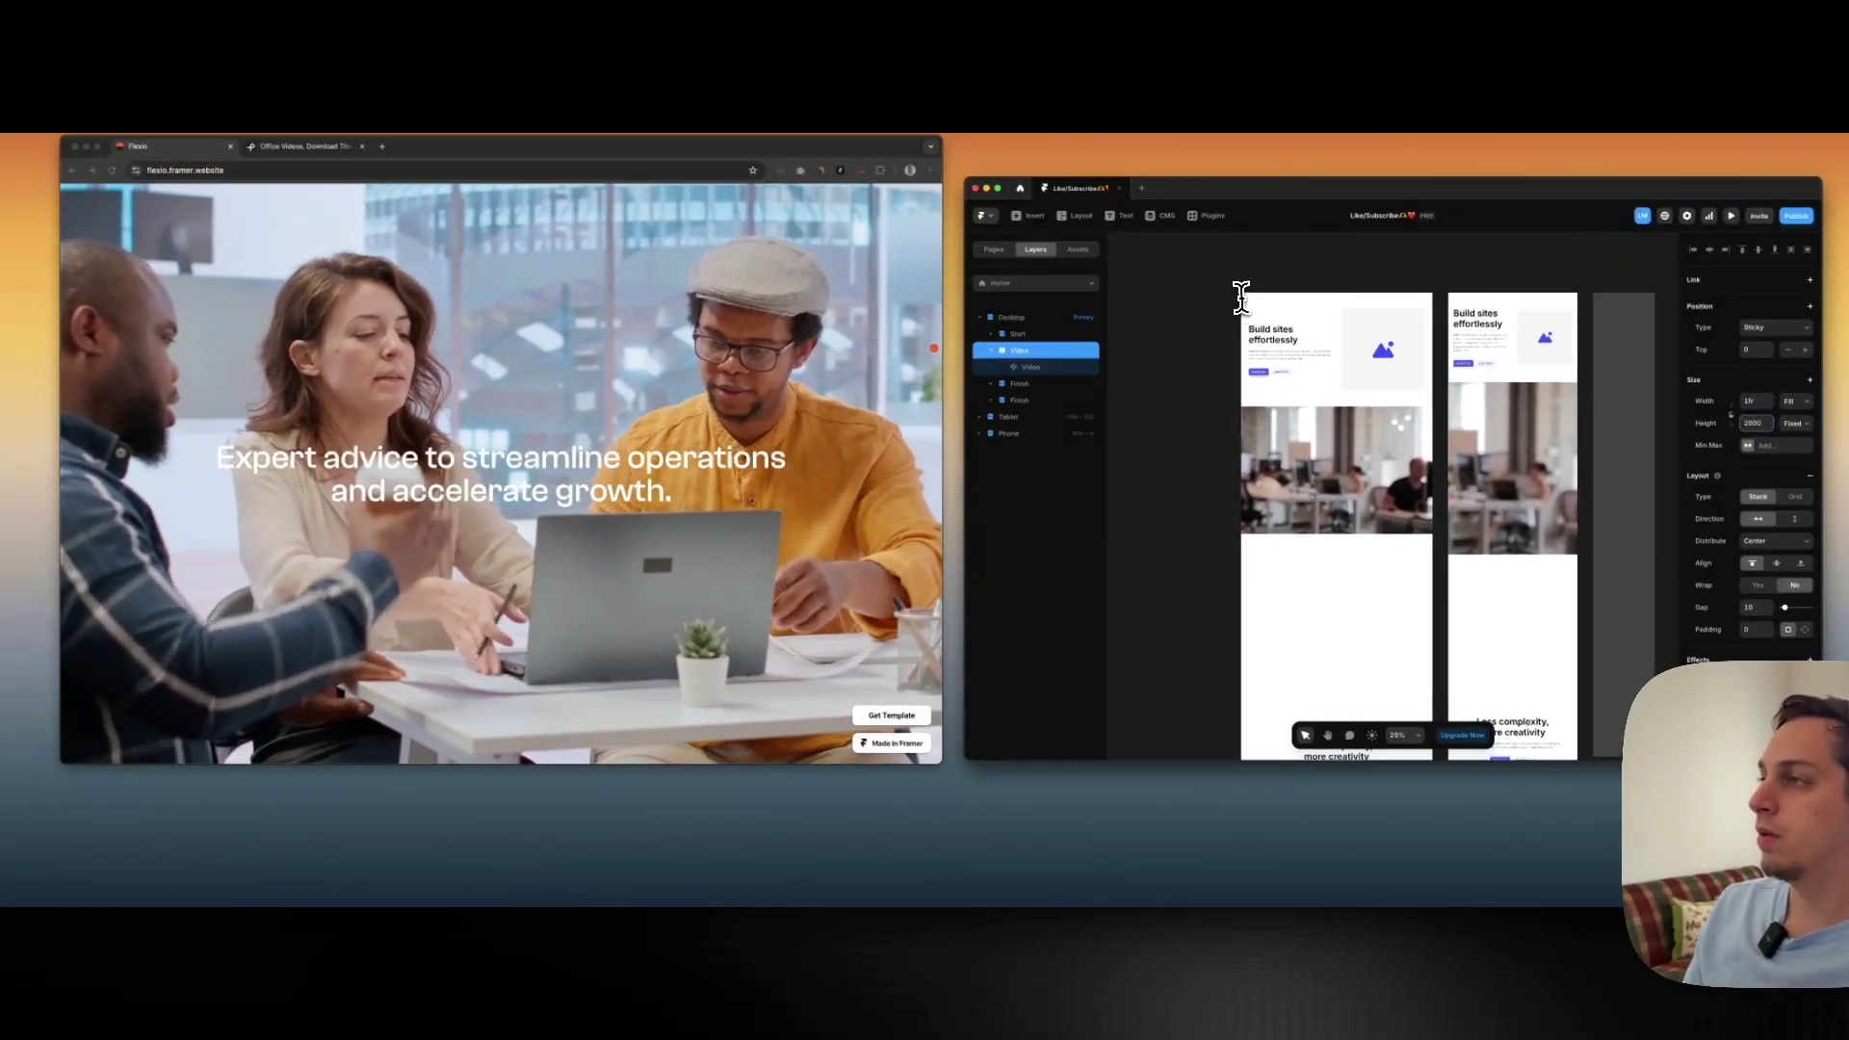
key(super+p)
scroll(1199, 375, down, 5)
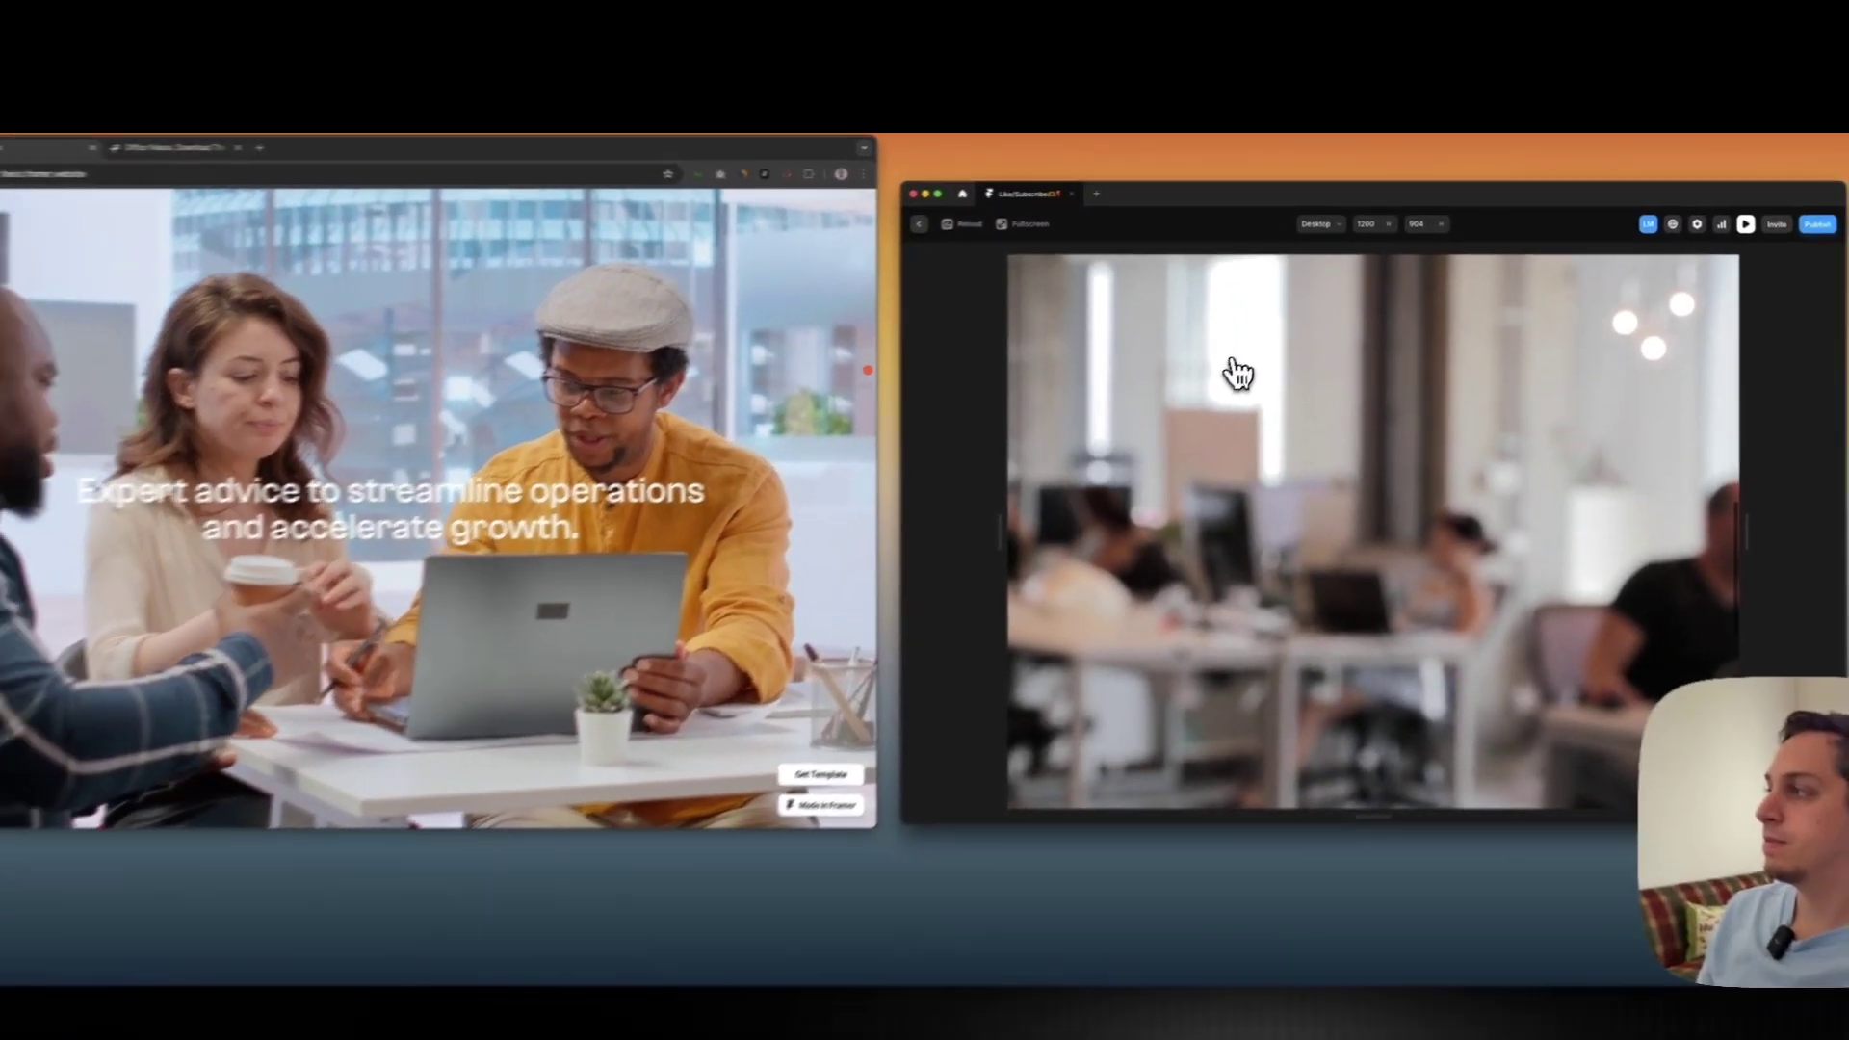
scroll(1204, 395, down, 5)
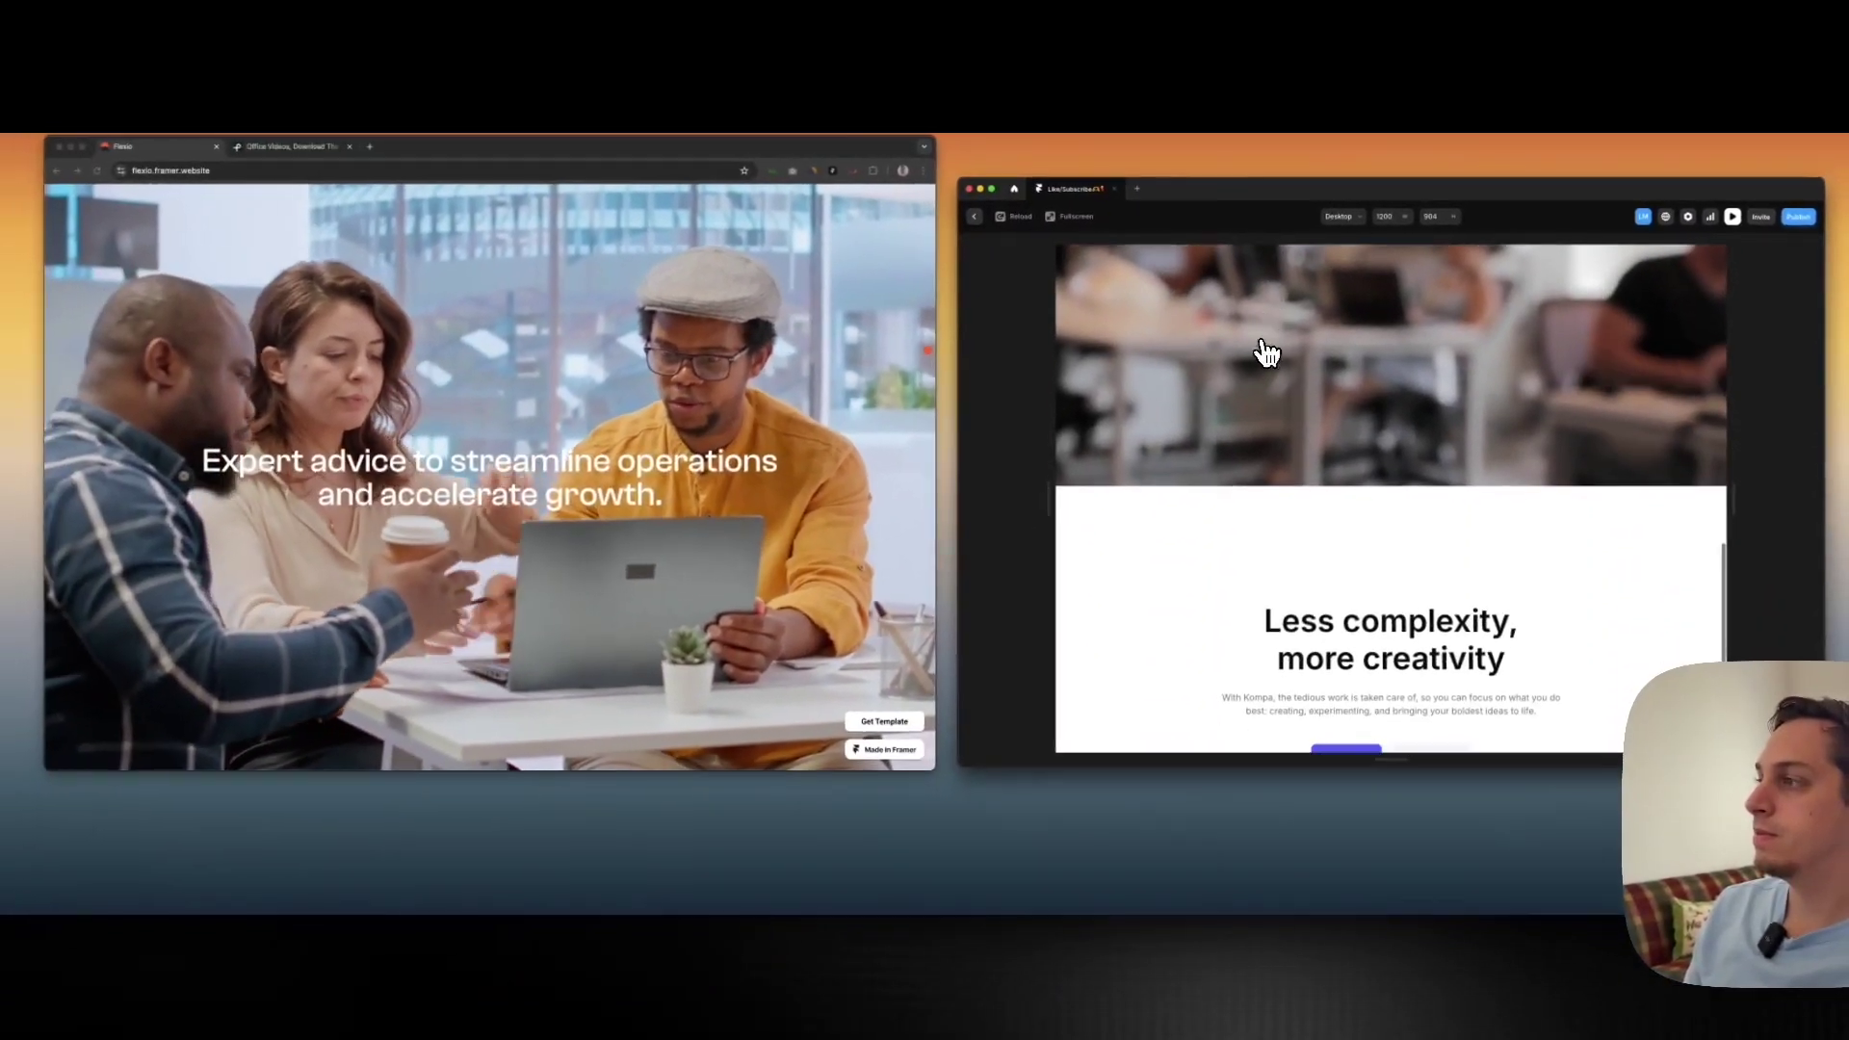
scroll(1267, 353, down, 5)
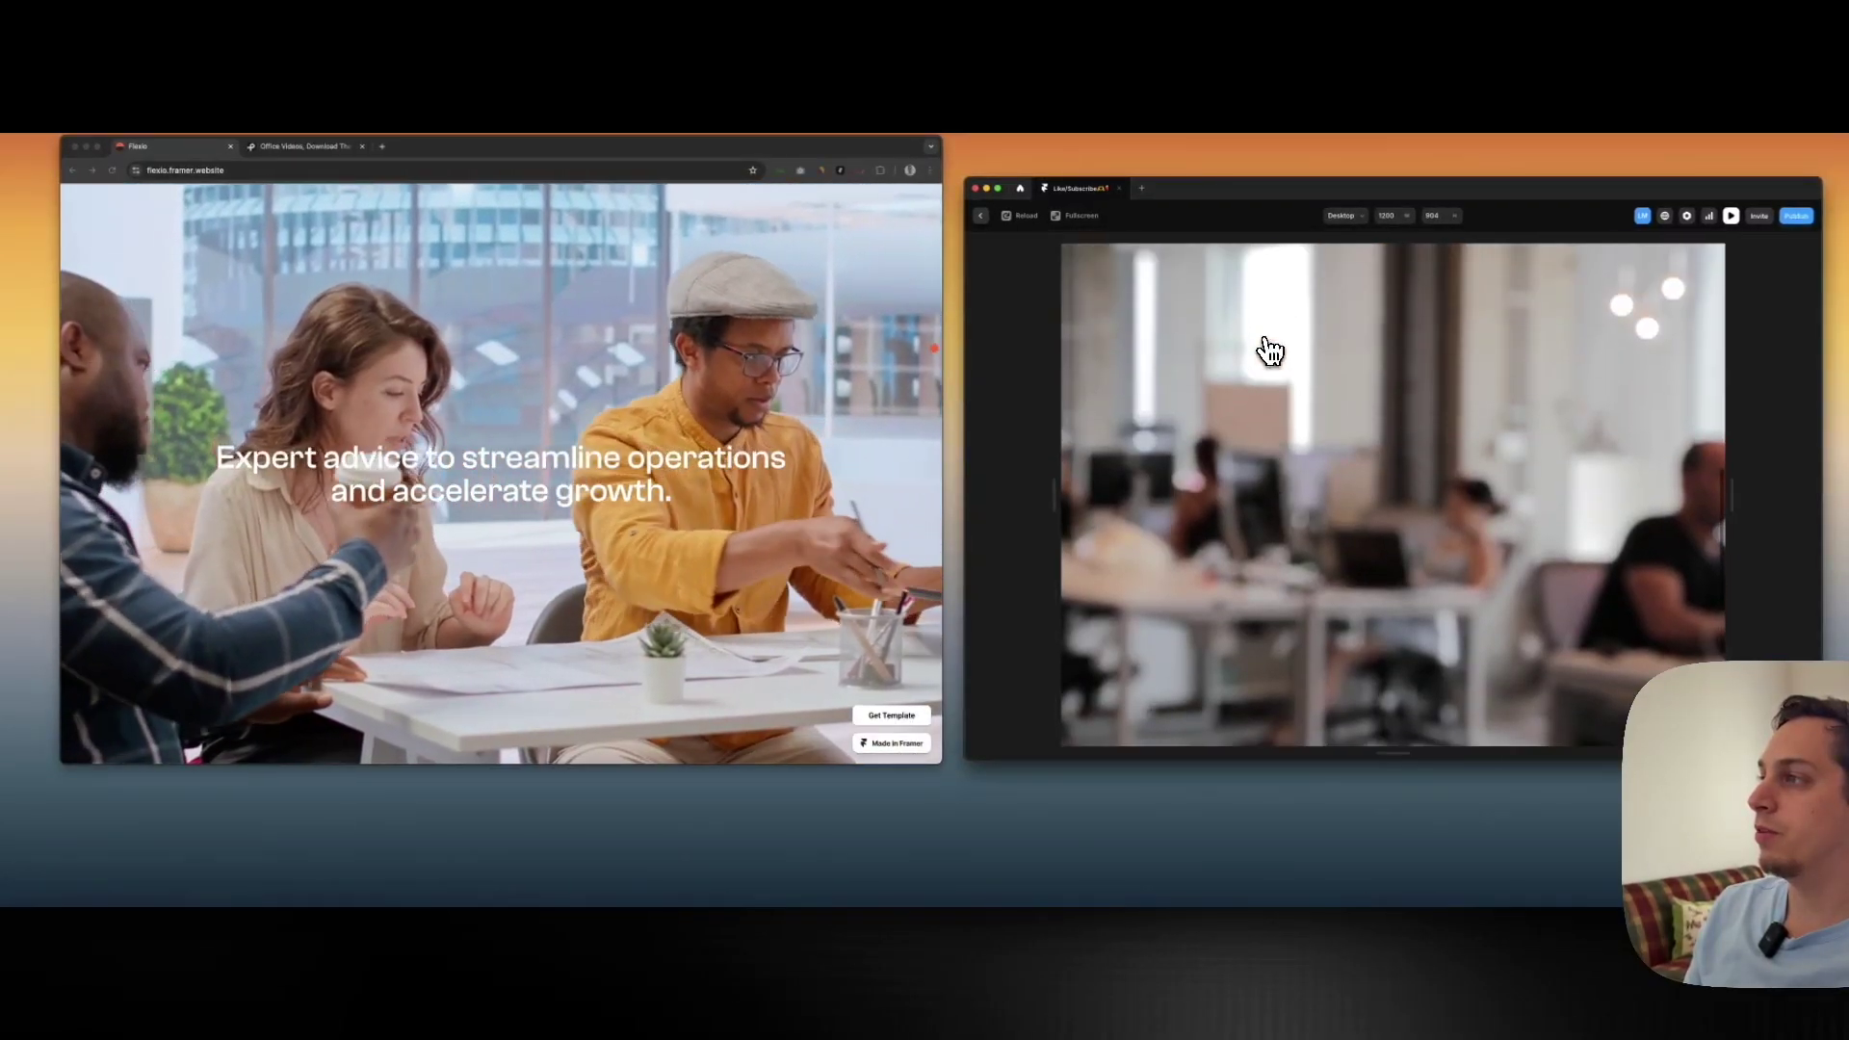
scroll(1271, 351, up, 5)
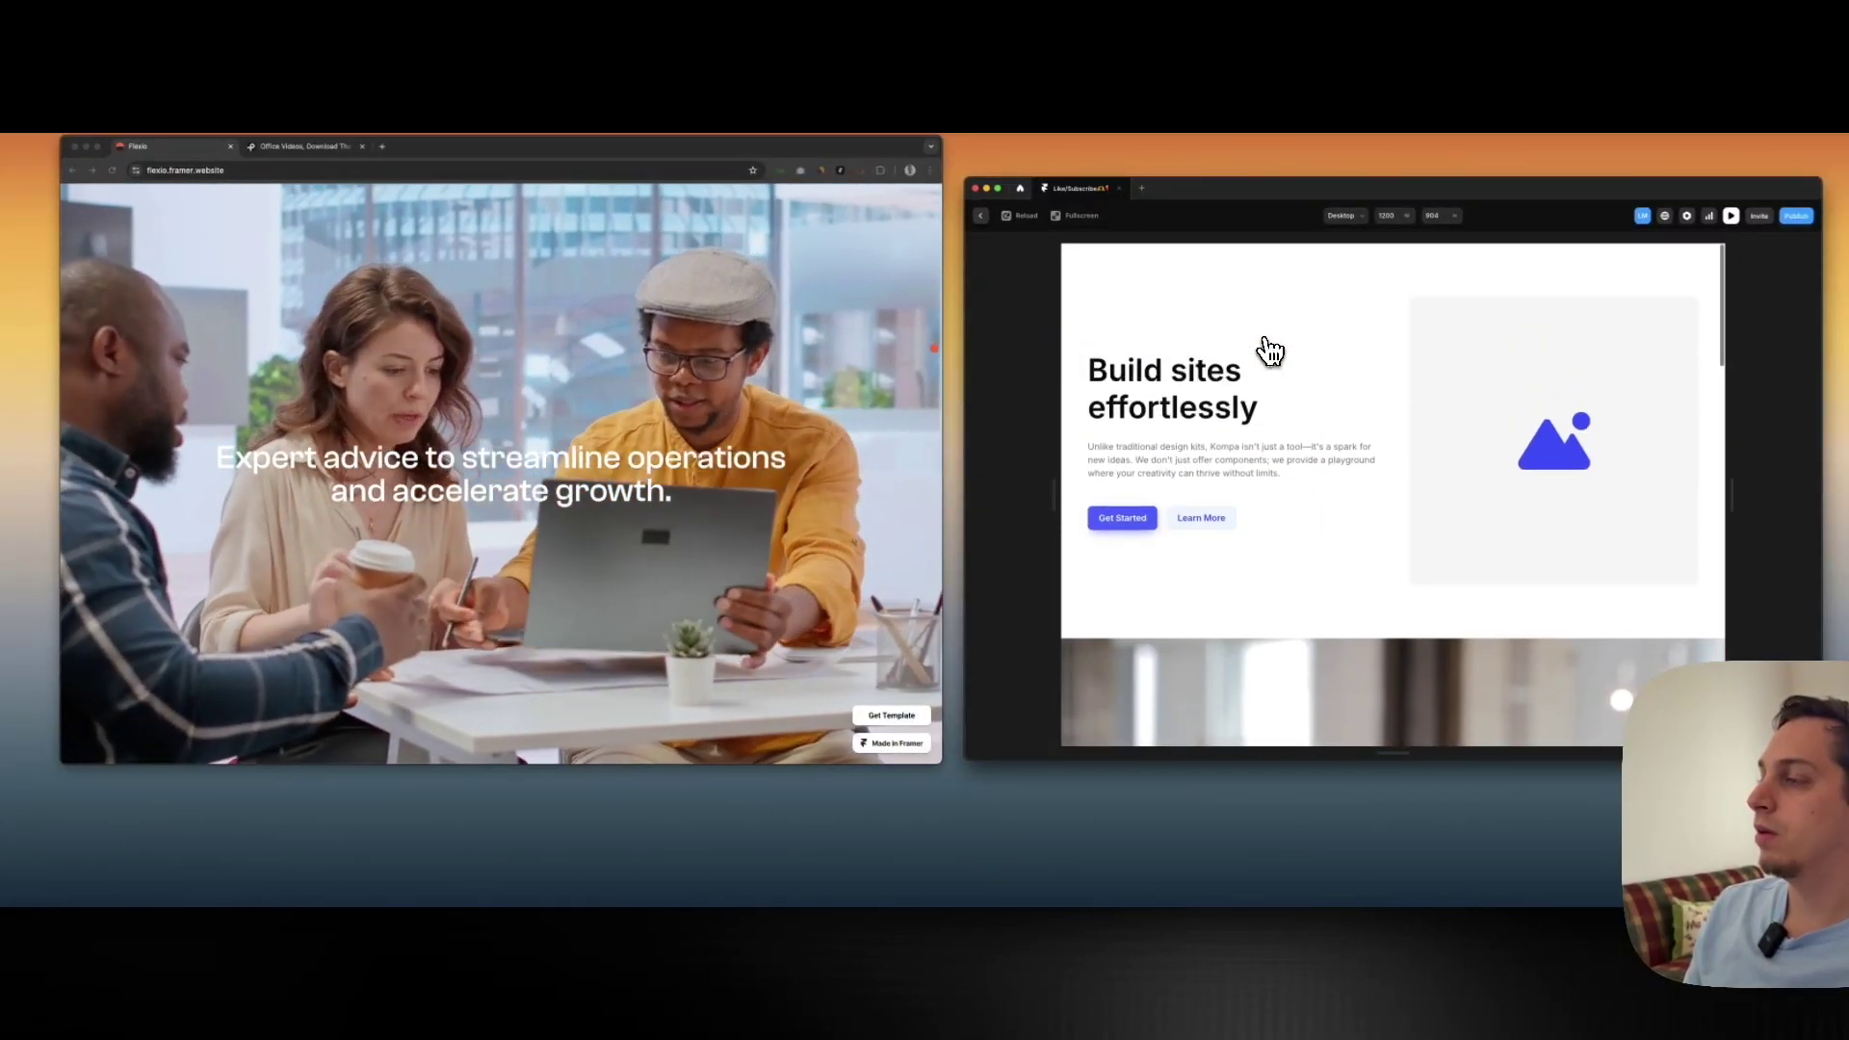
scroll(1271, 351, down, 5)
scroll(1270, 352, down, 5)
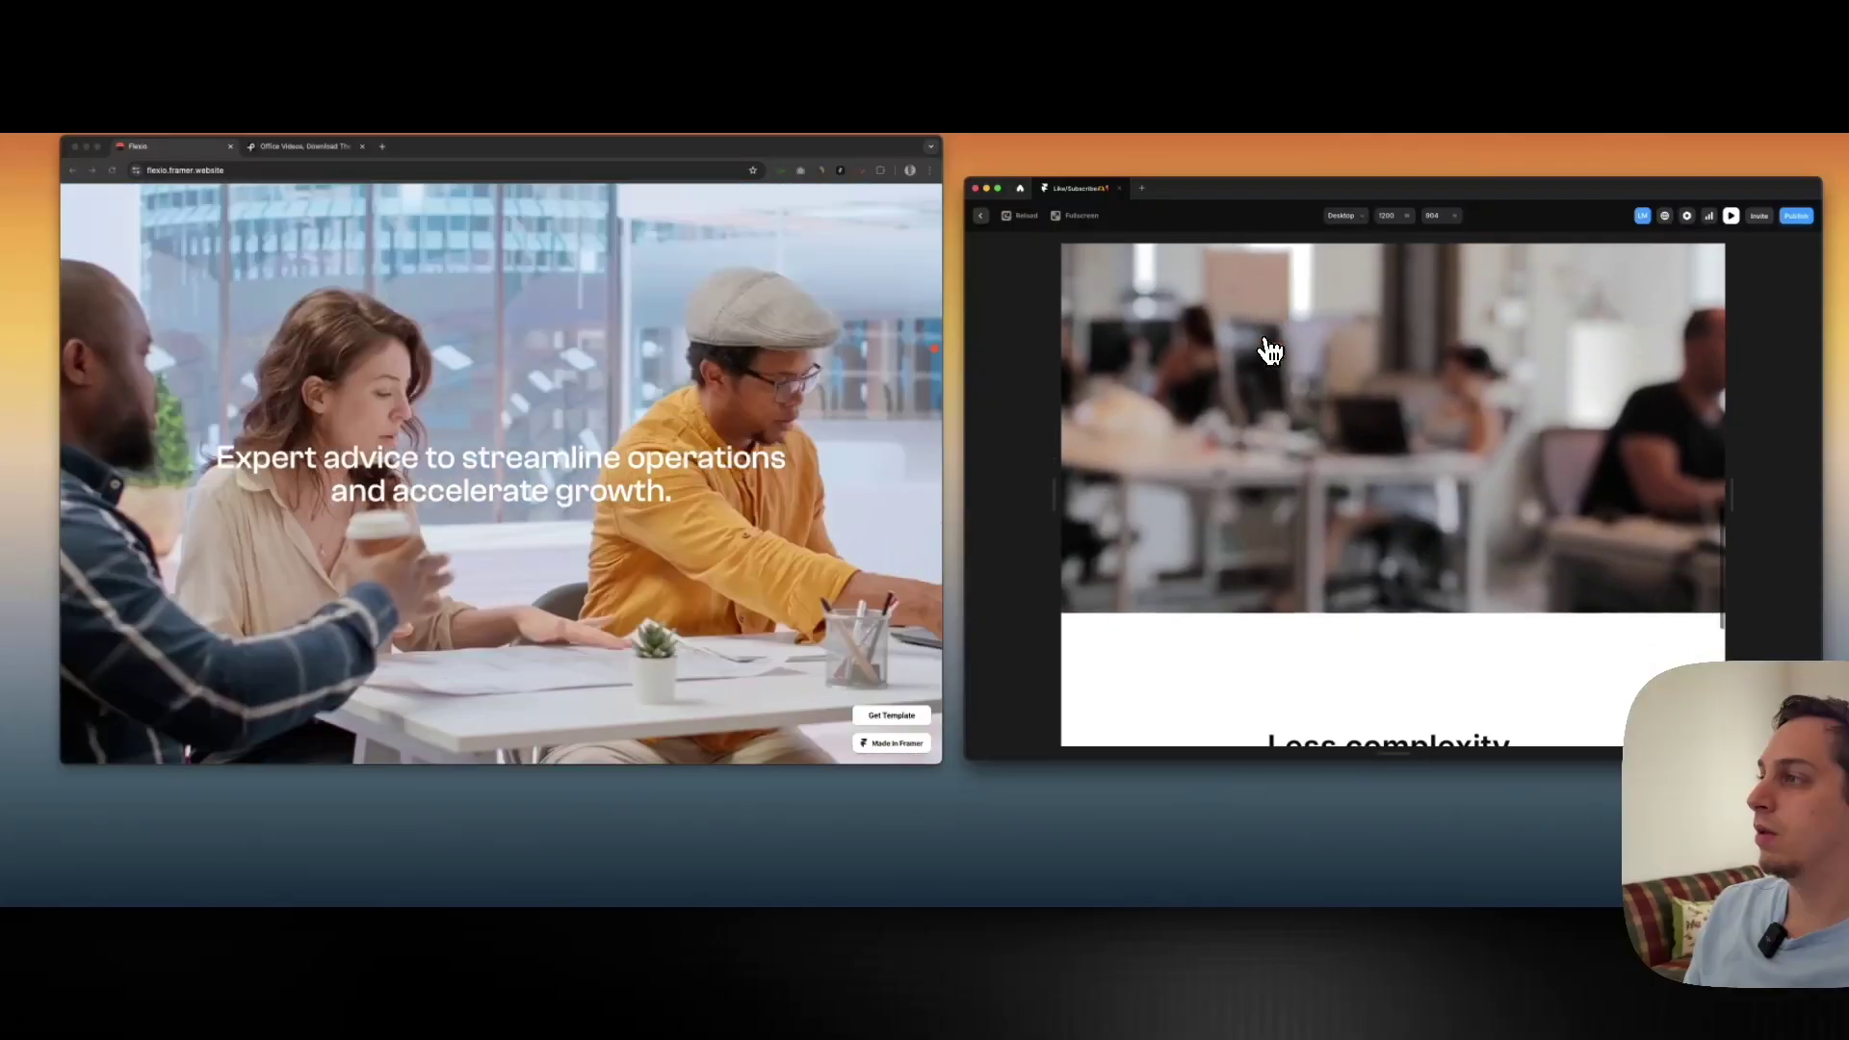
scroll(1270, 352, up, 2)
scroll(1270, 351, up, 3)
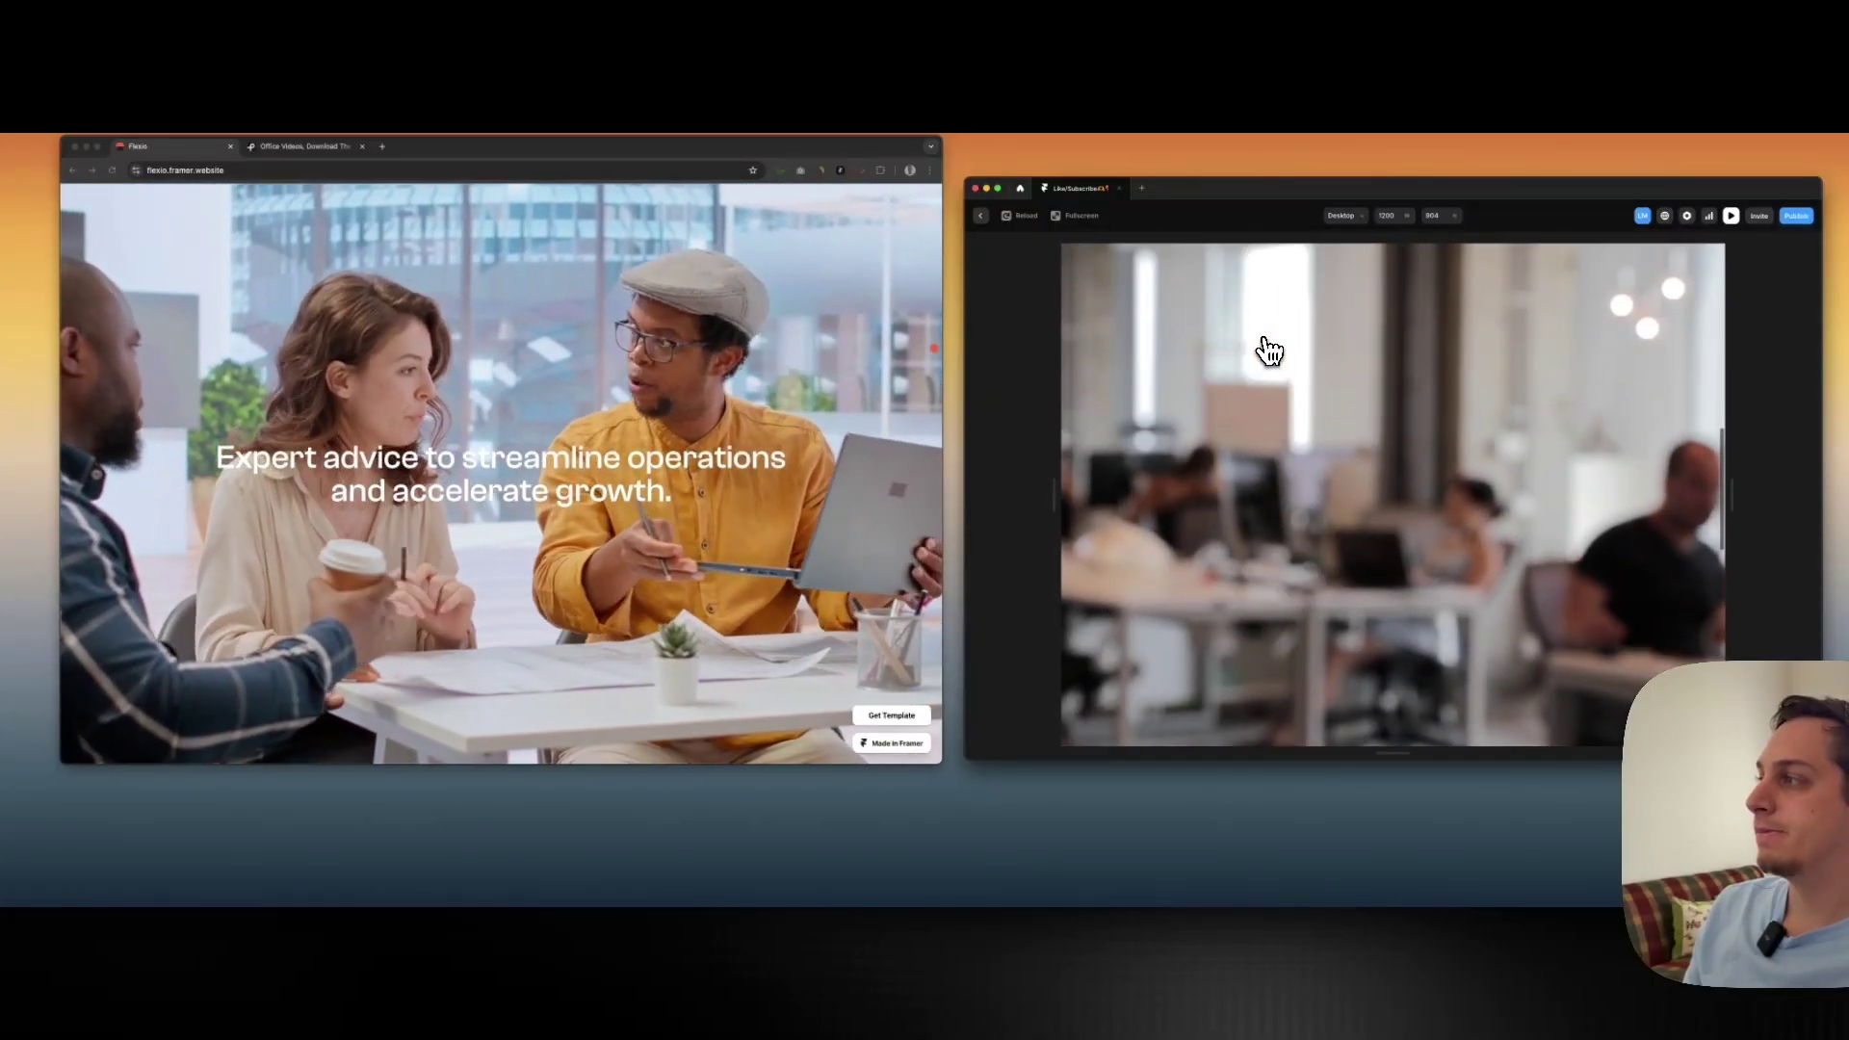
scroll(1271, 352, up, 2)
scroll(1271, 351, down, 3)
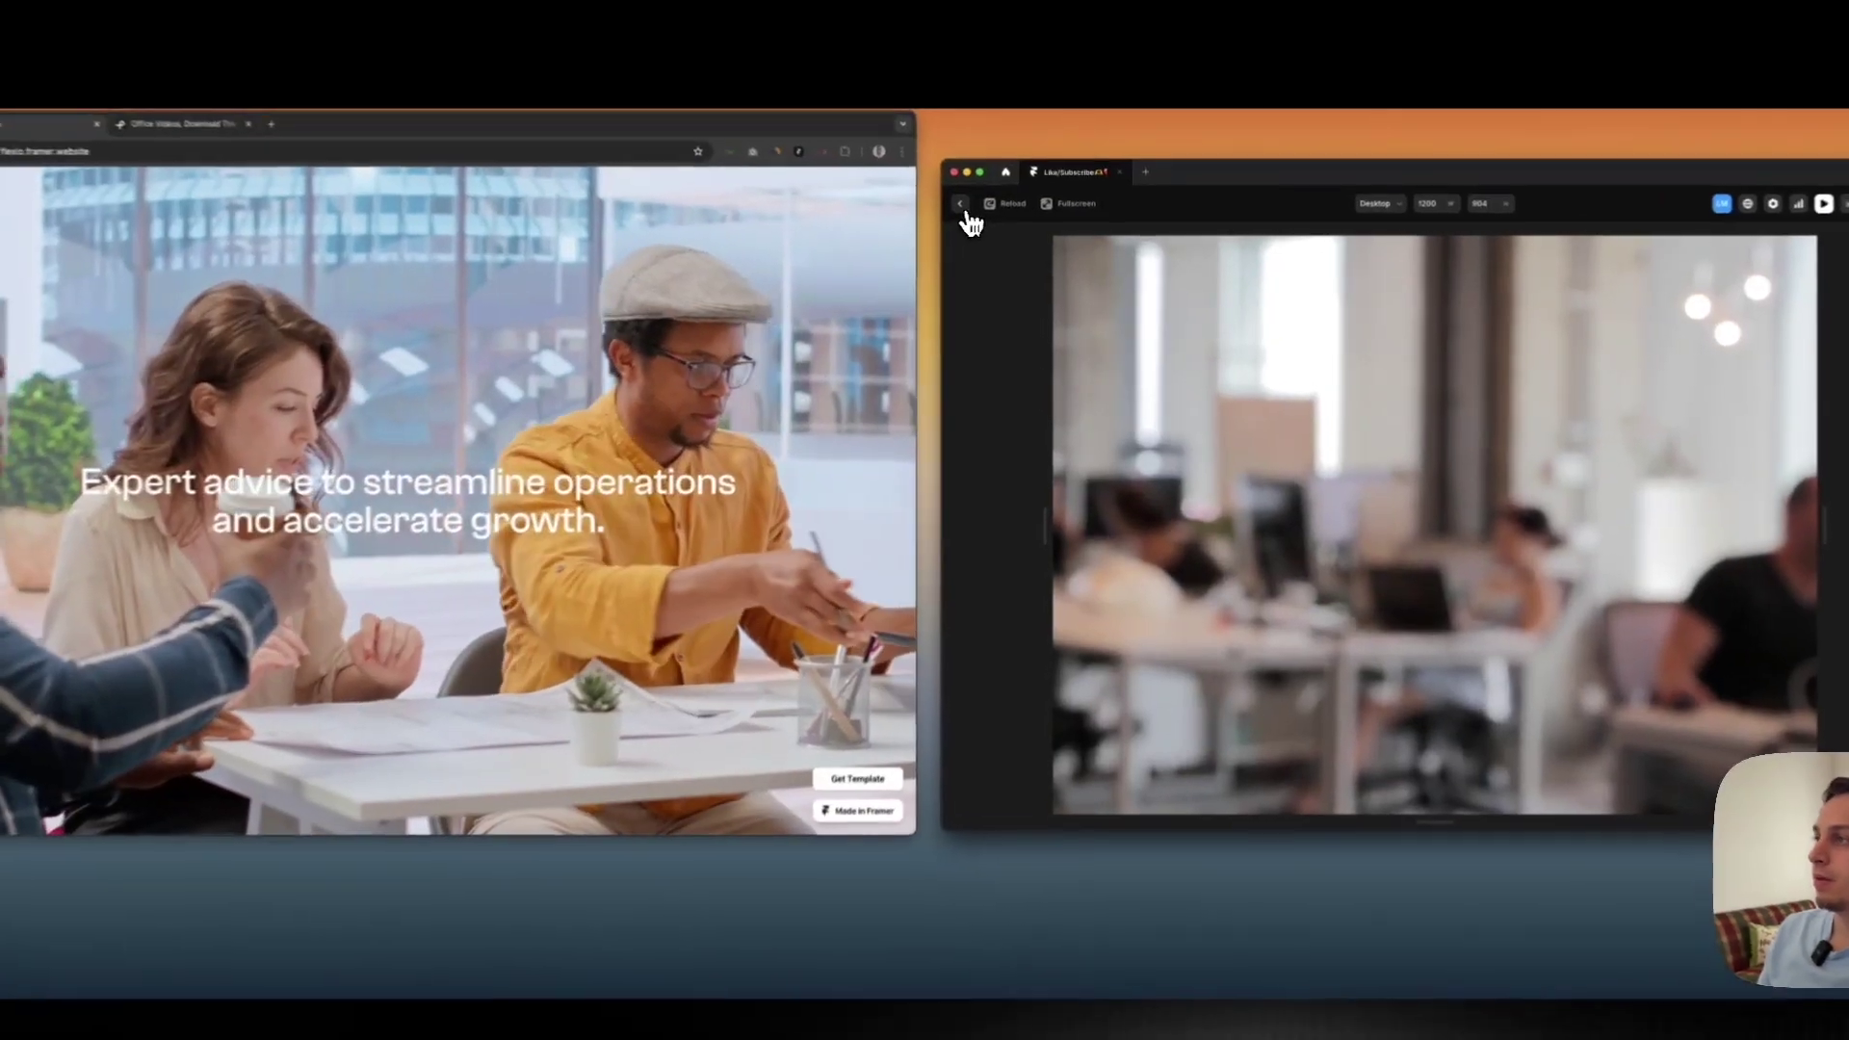
click(981, 218)
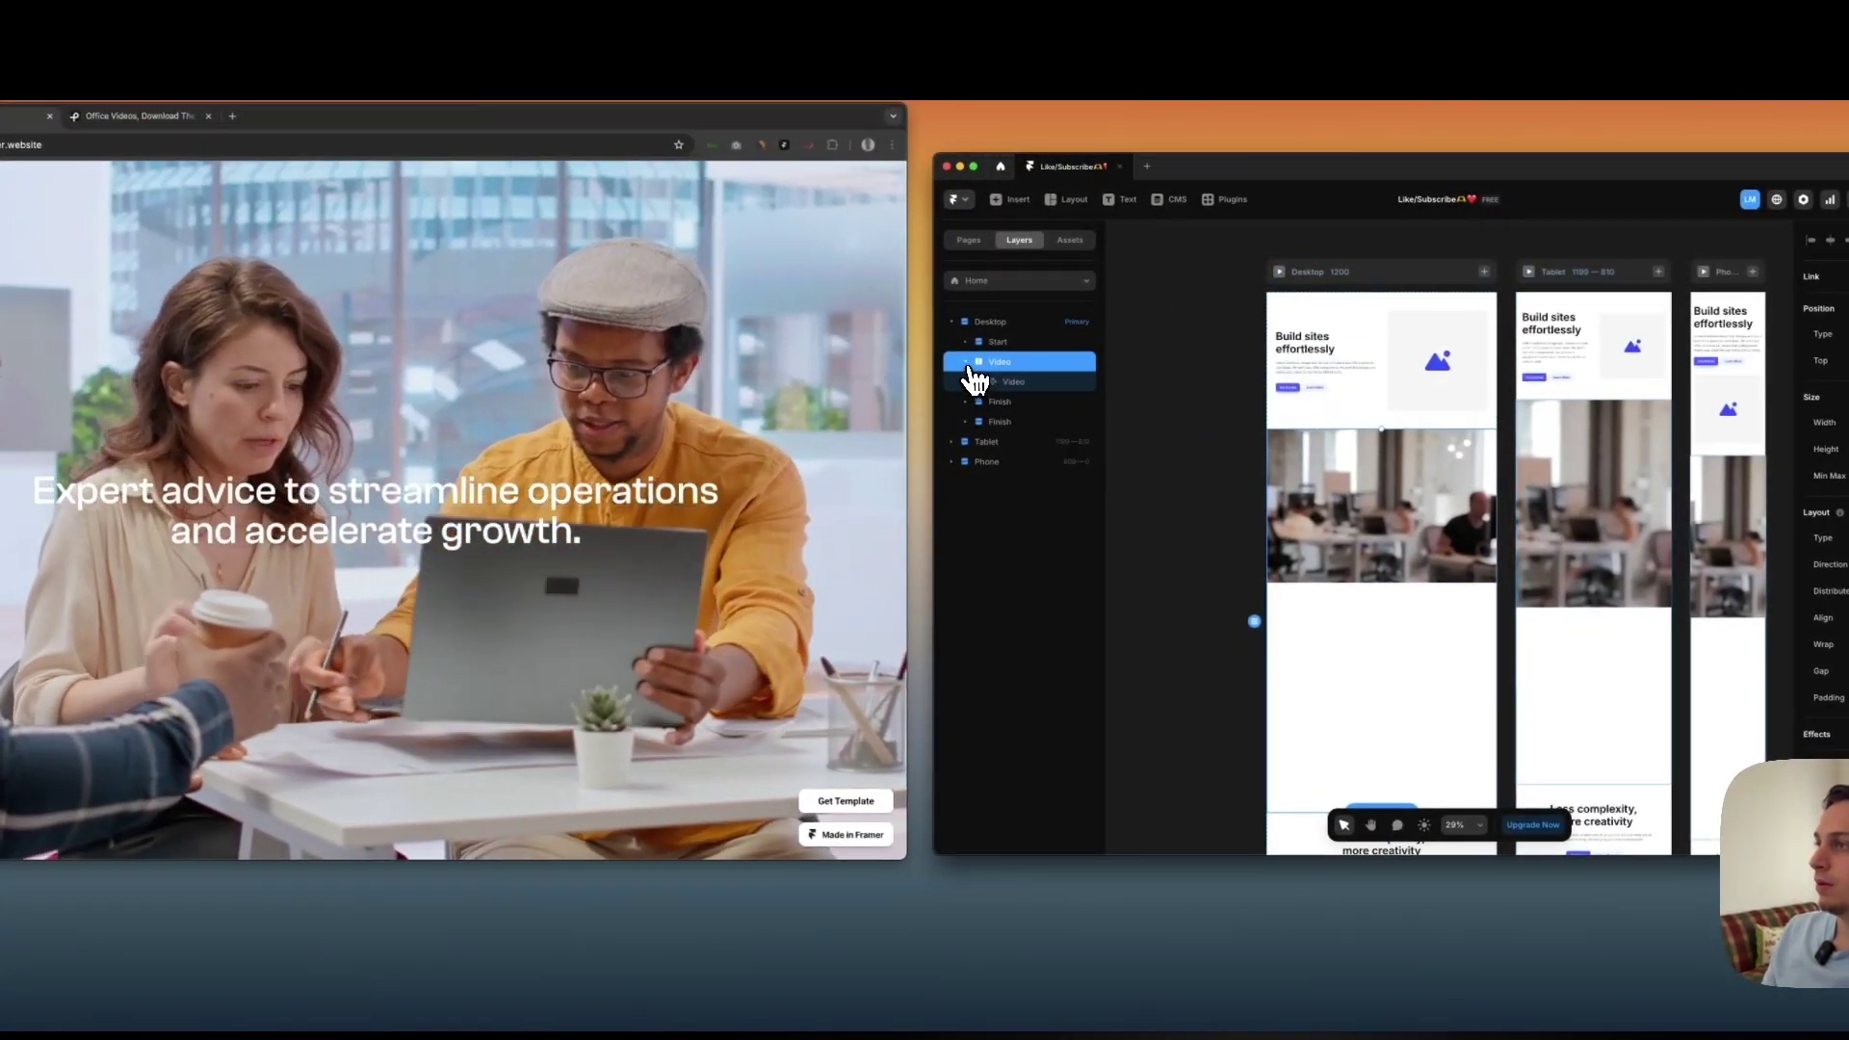
Scroll through the page, check it again in live preview, then return to editing
scroll(1428, 543, down, 2)
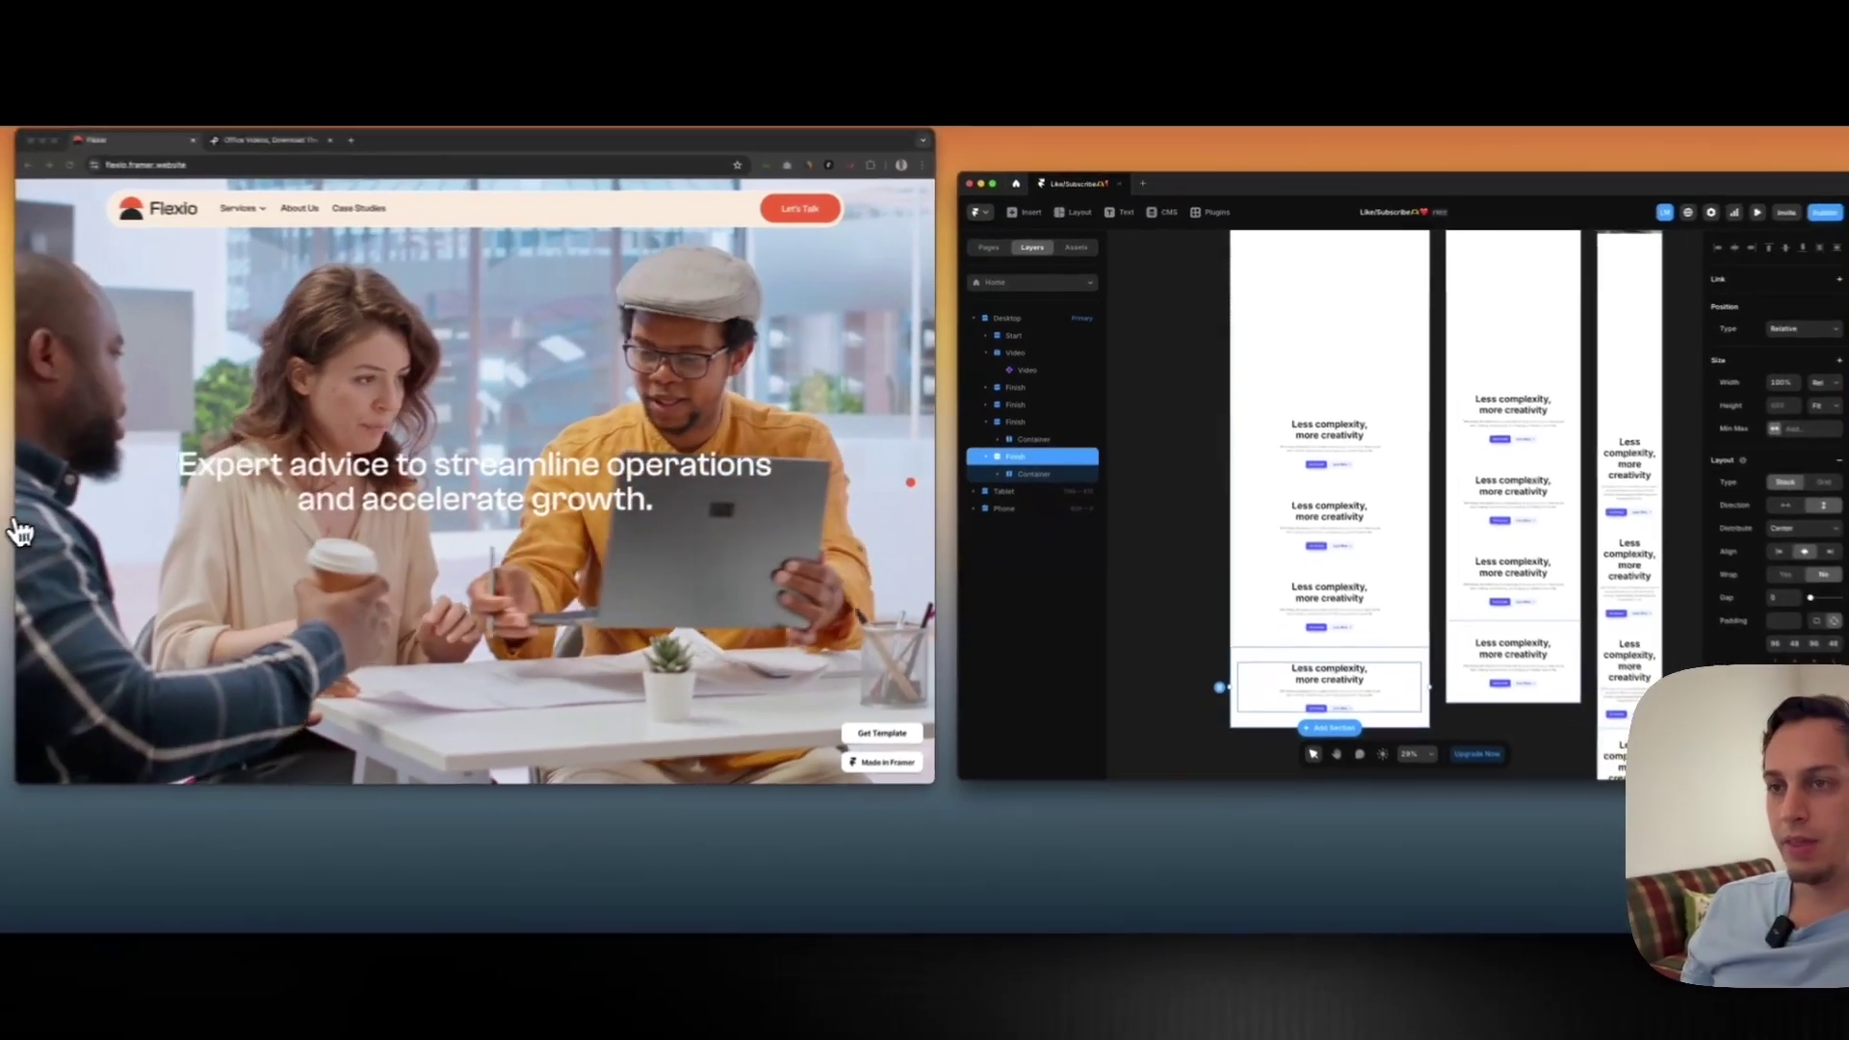
scroll(310, 533, down, 3)
scroll(309, 532, down, 2)
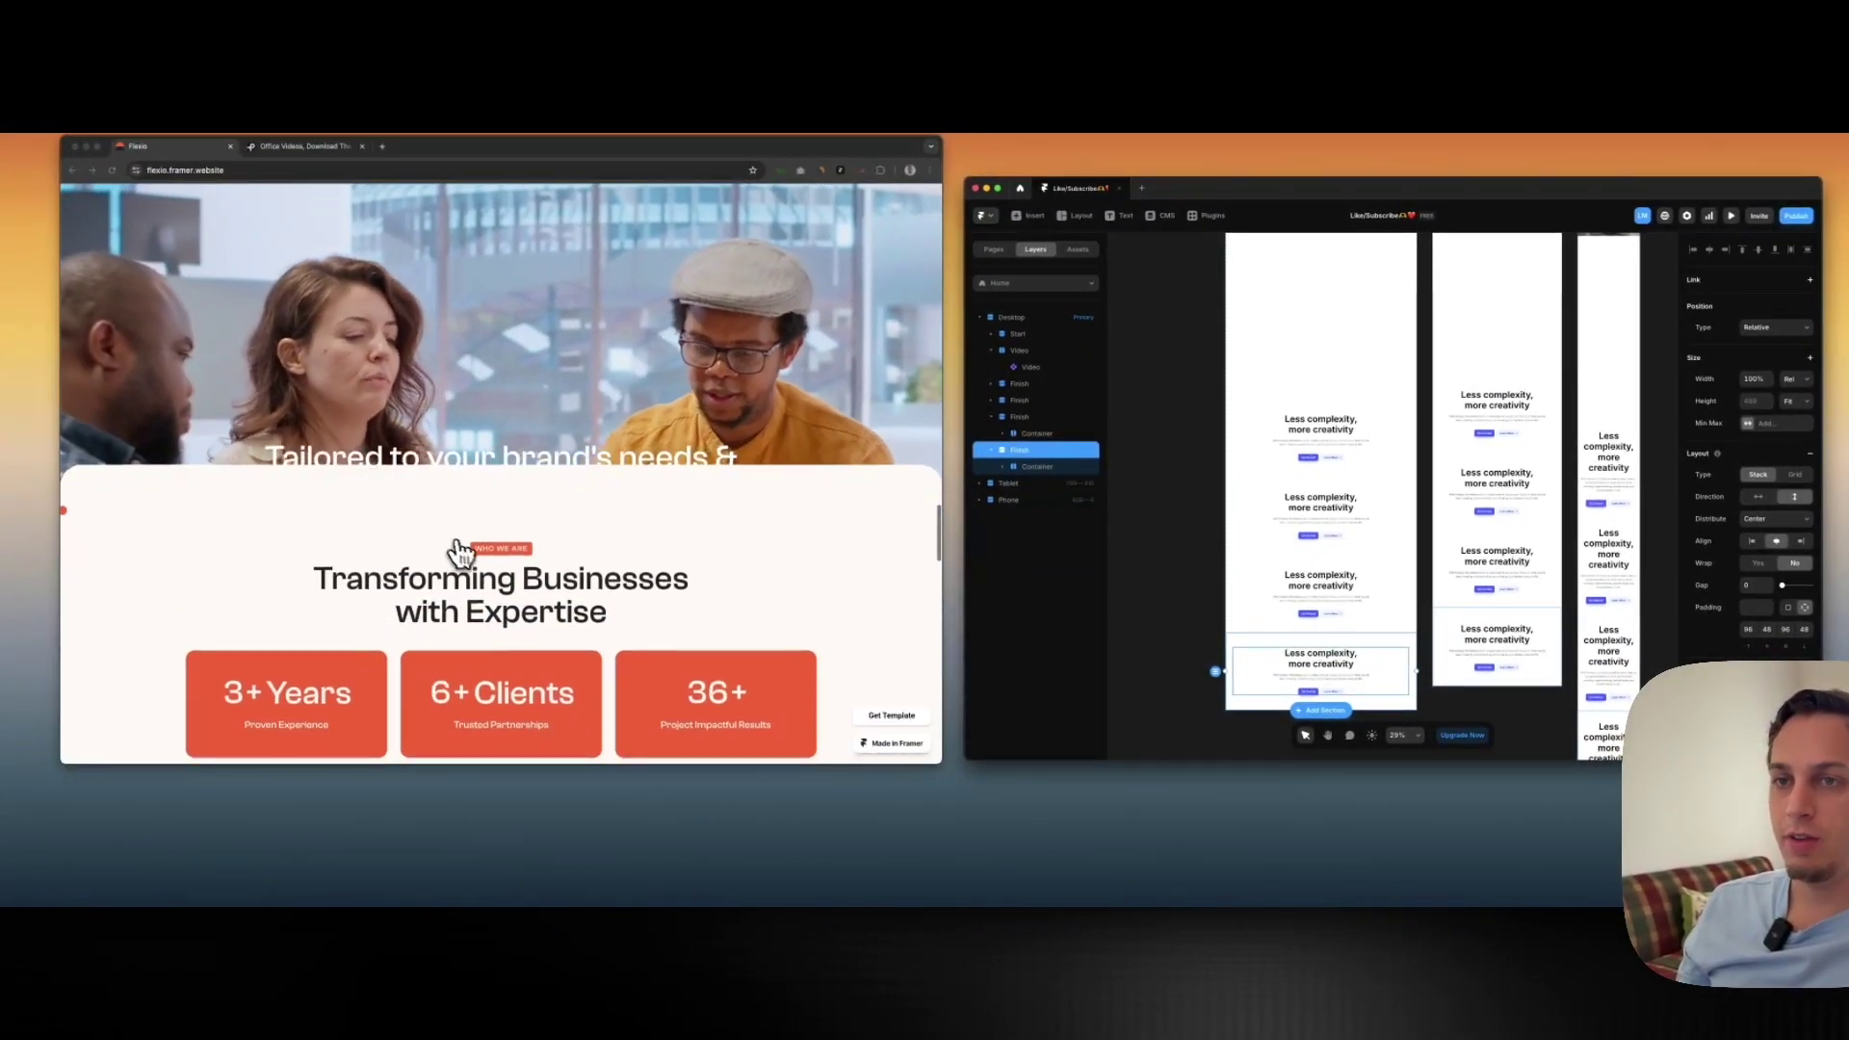
scroll(338, 542, up, 5)
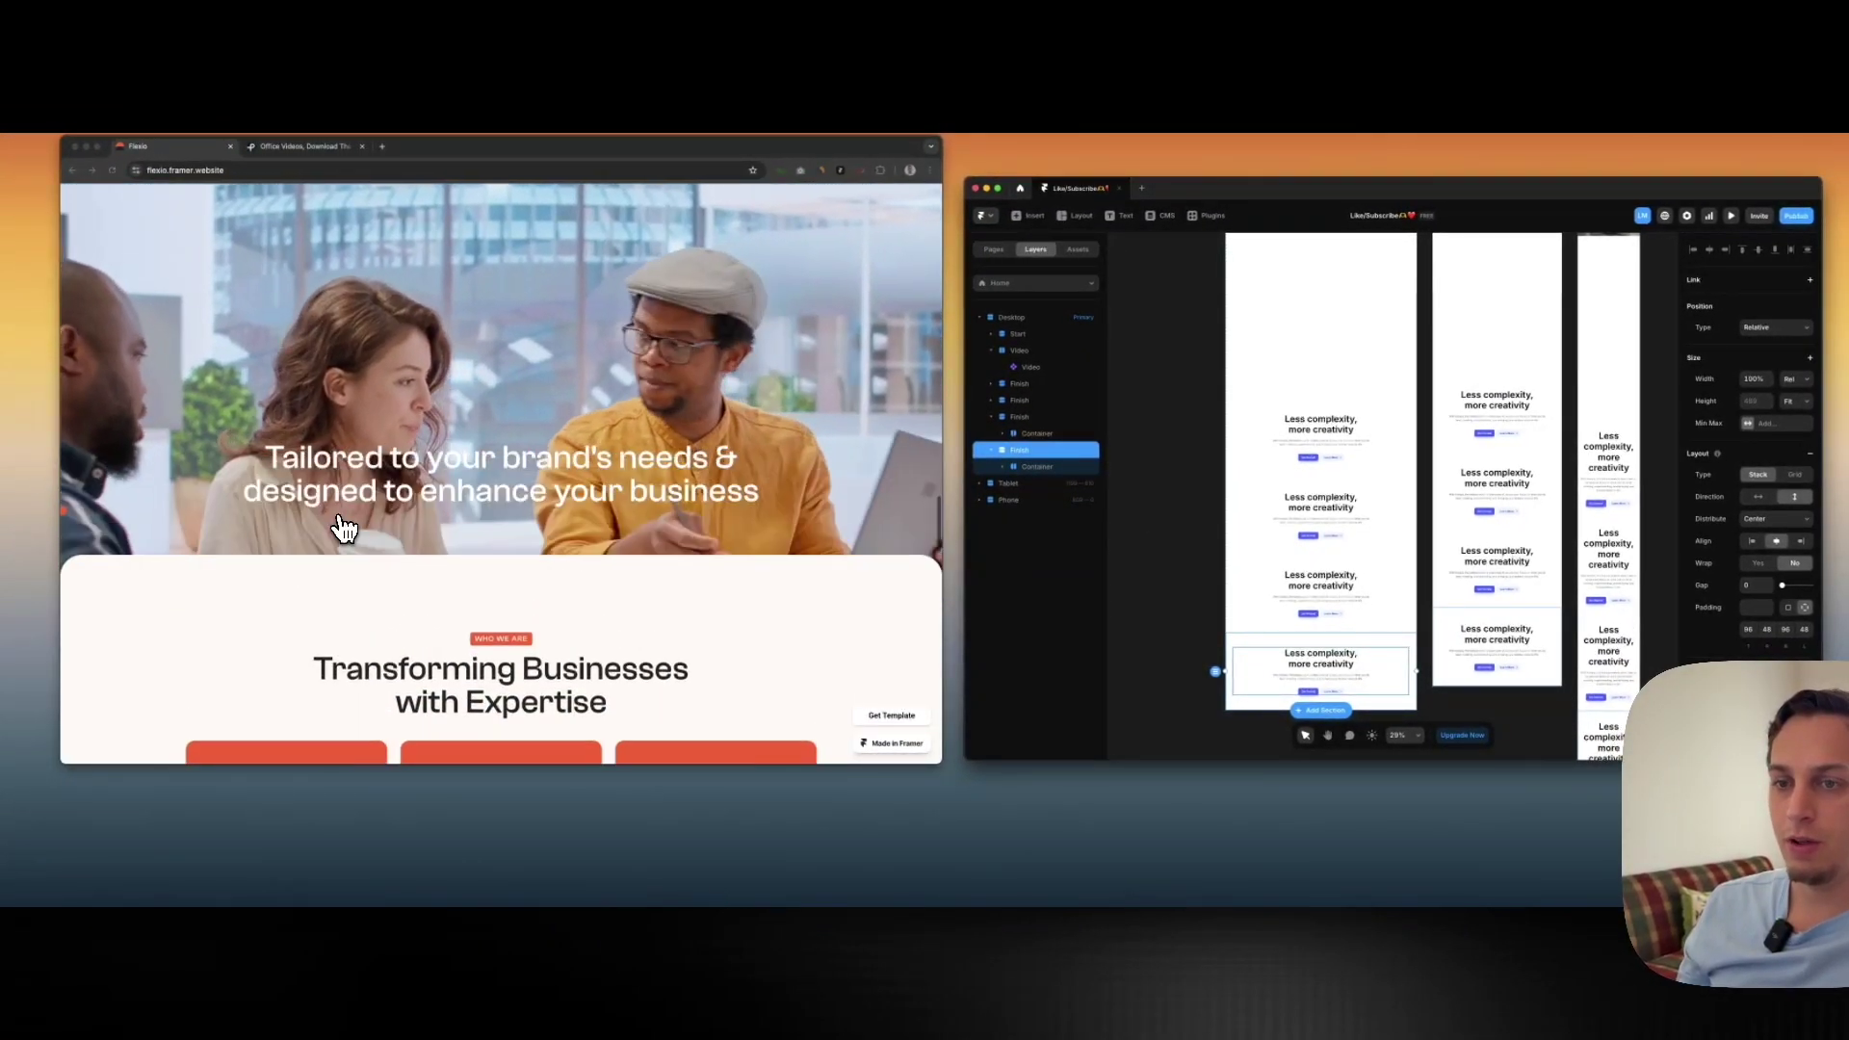
scroll(1200, 314, up, 2)
scroll(1200, 314, up, 3)
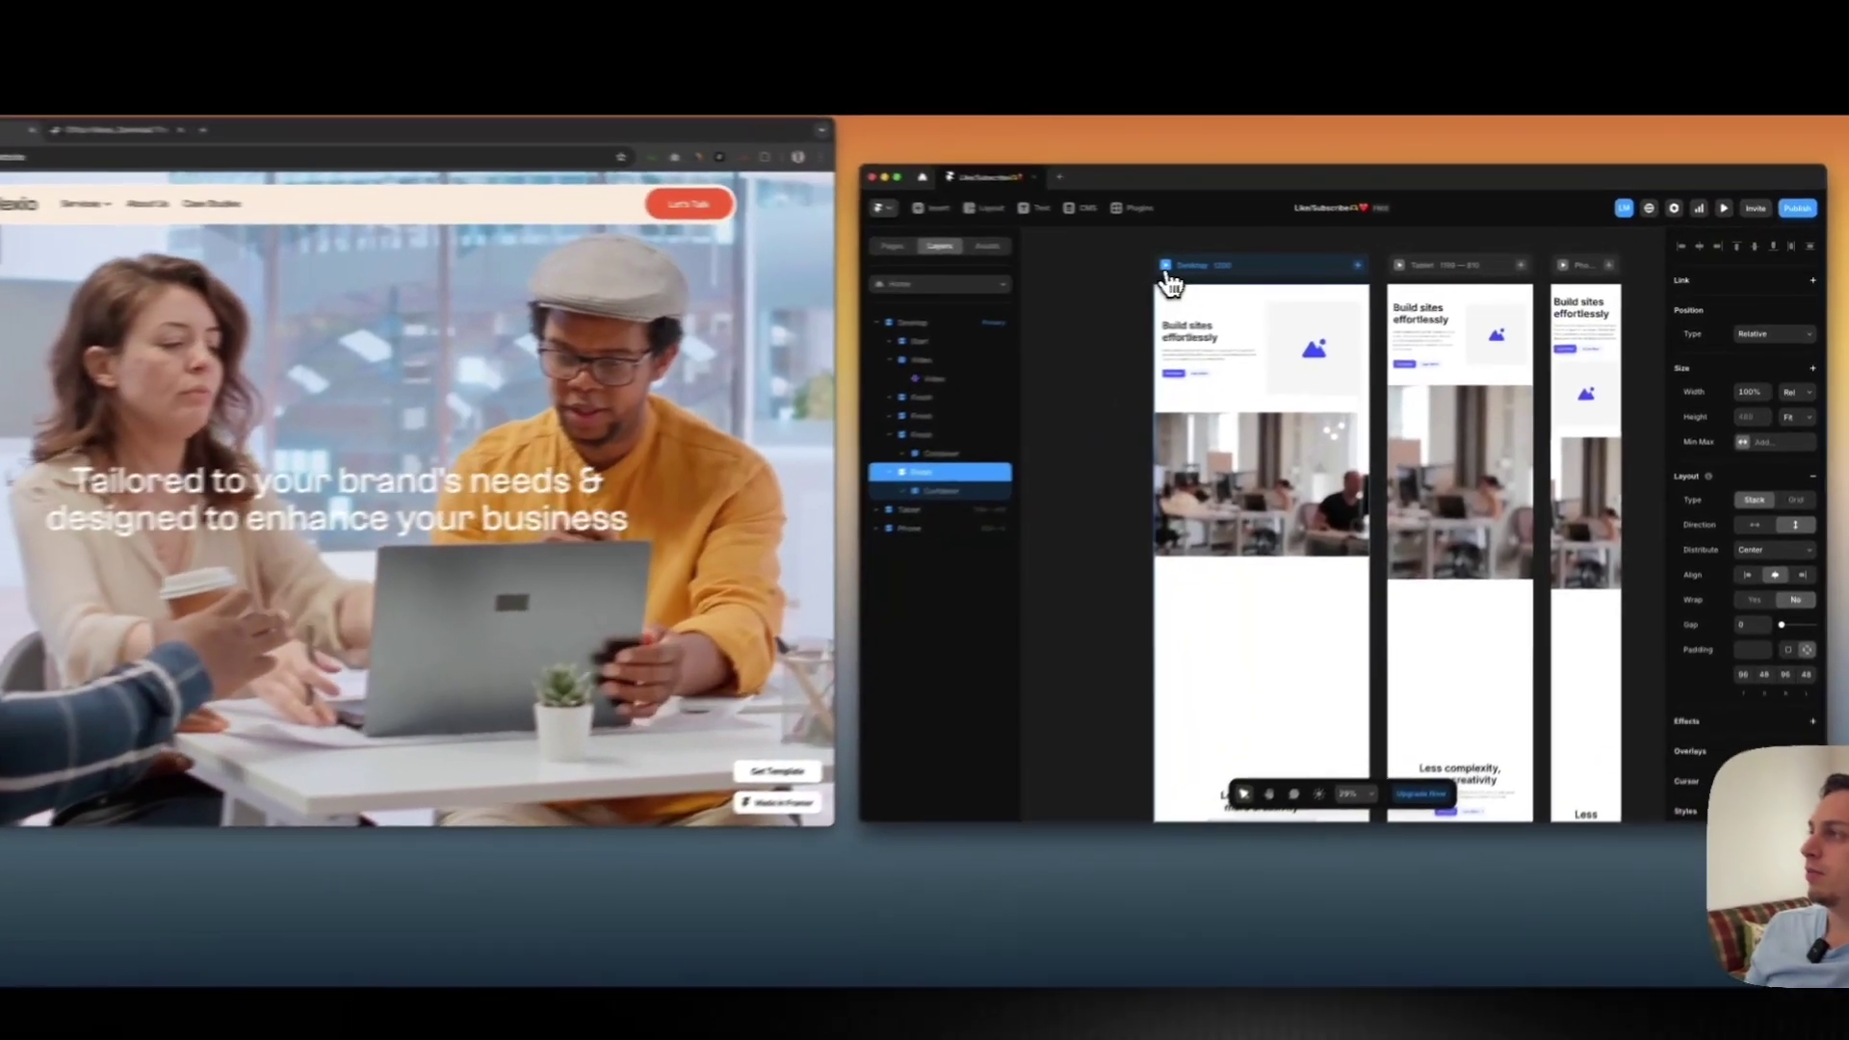
key(super+p)
scroll(1101, 436, down, 8)
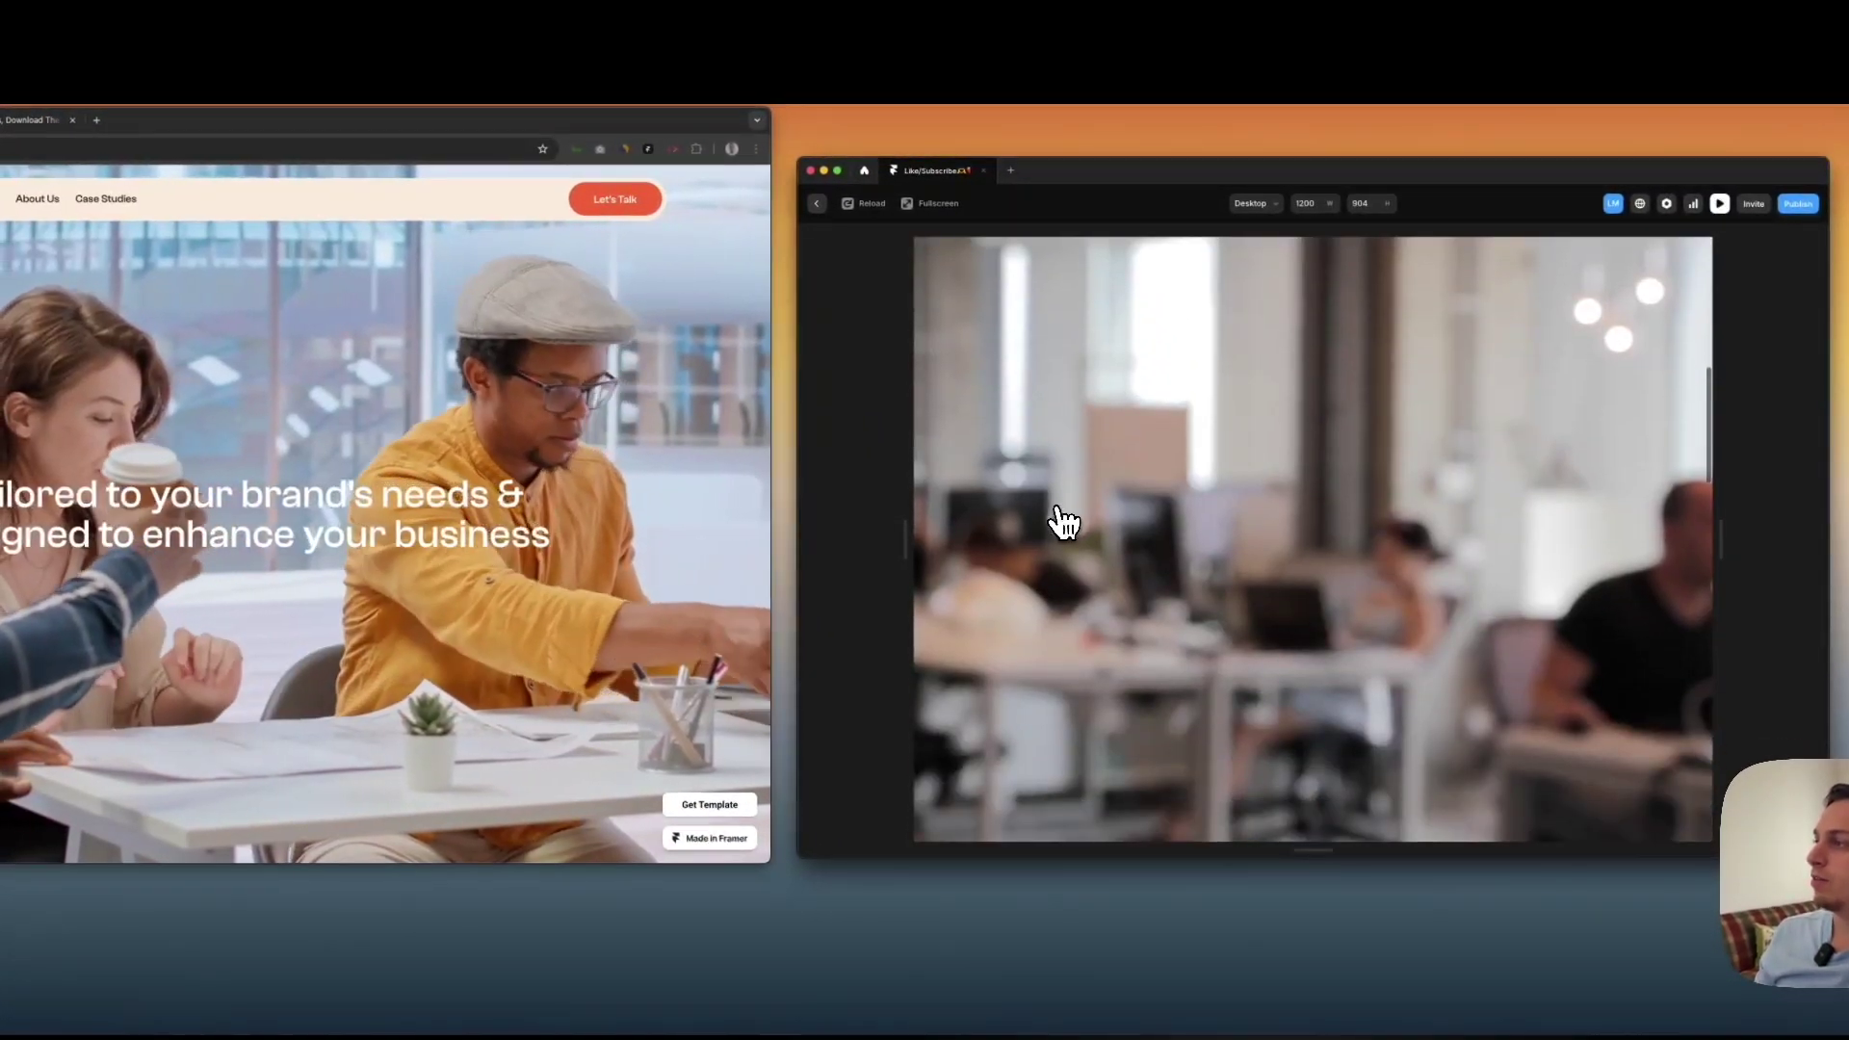
scroll(1115, 565, up, 1)
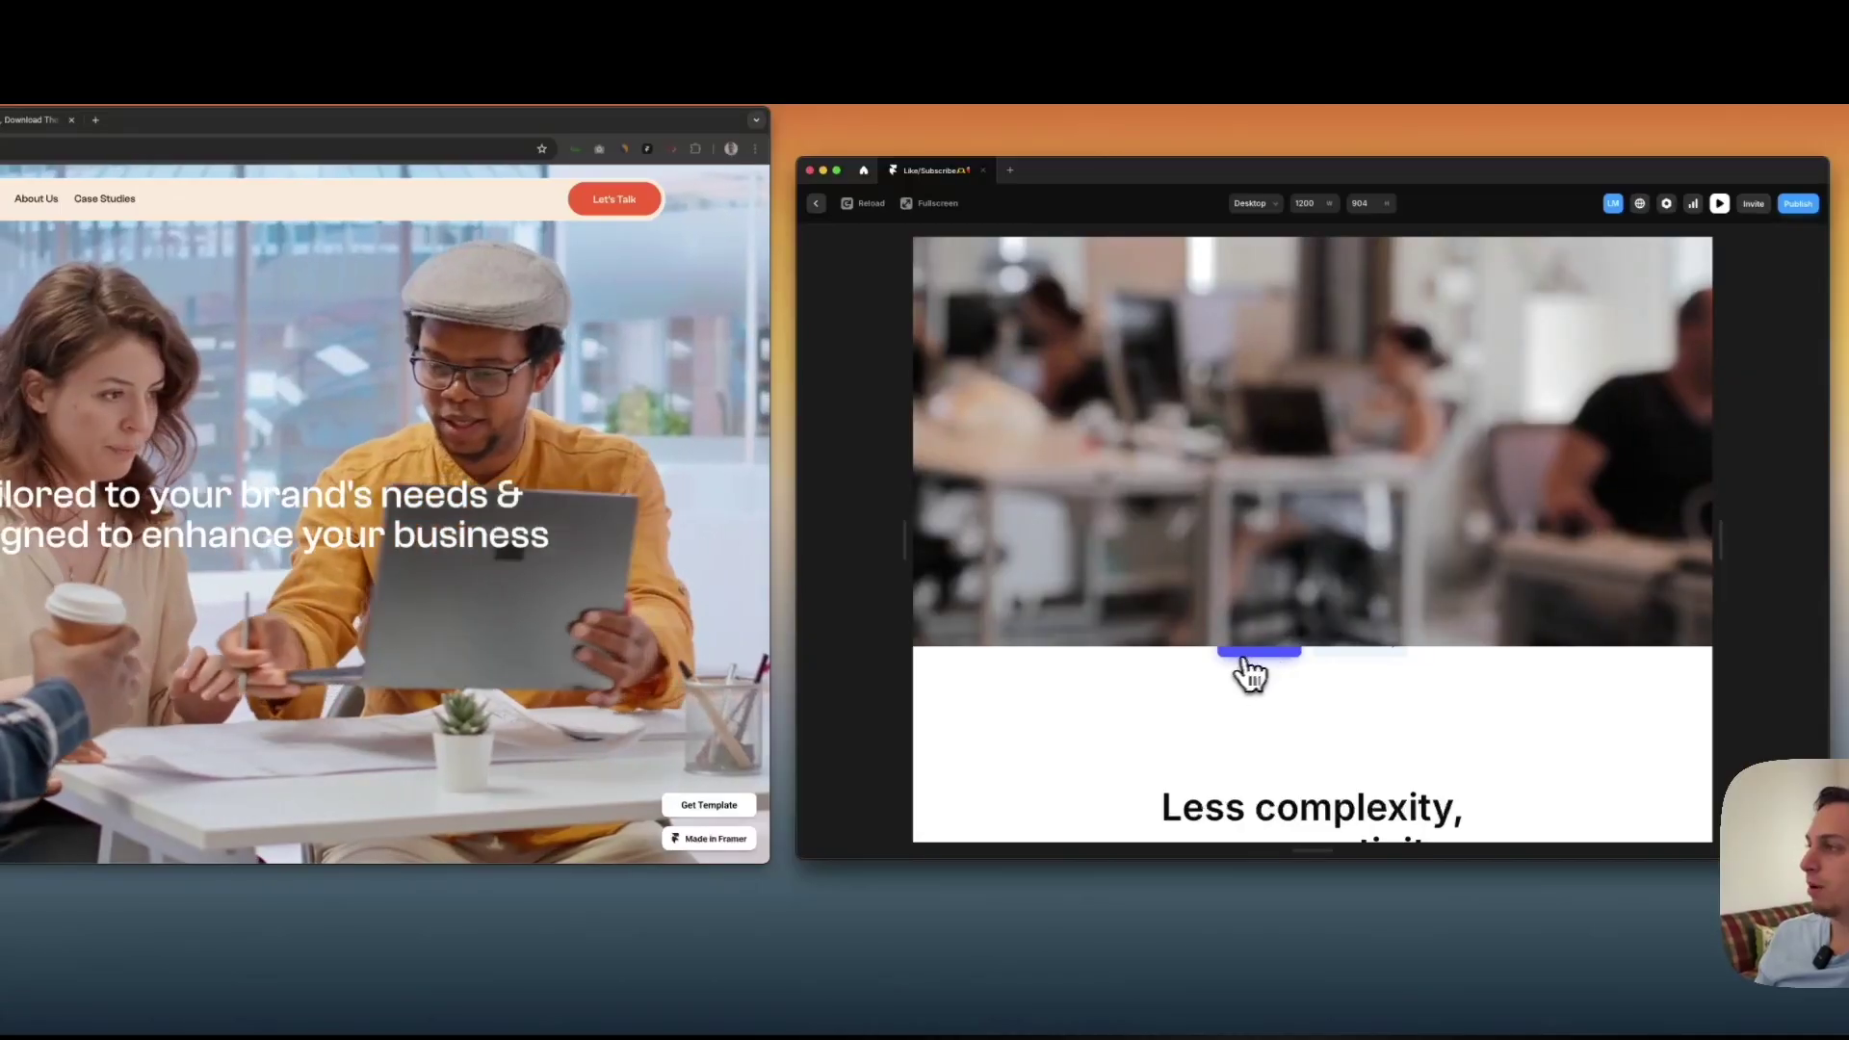
click(817, 203)
Select all four Finish sections and add a Z Index setting of 2
scroll(1142, 569, down, 5)
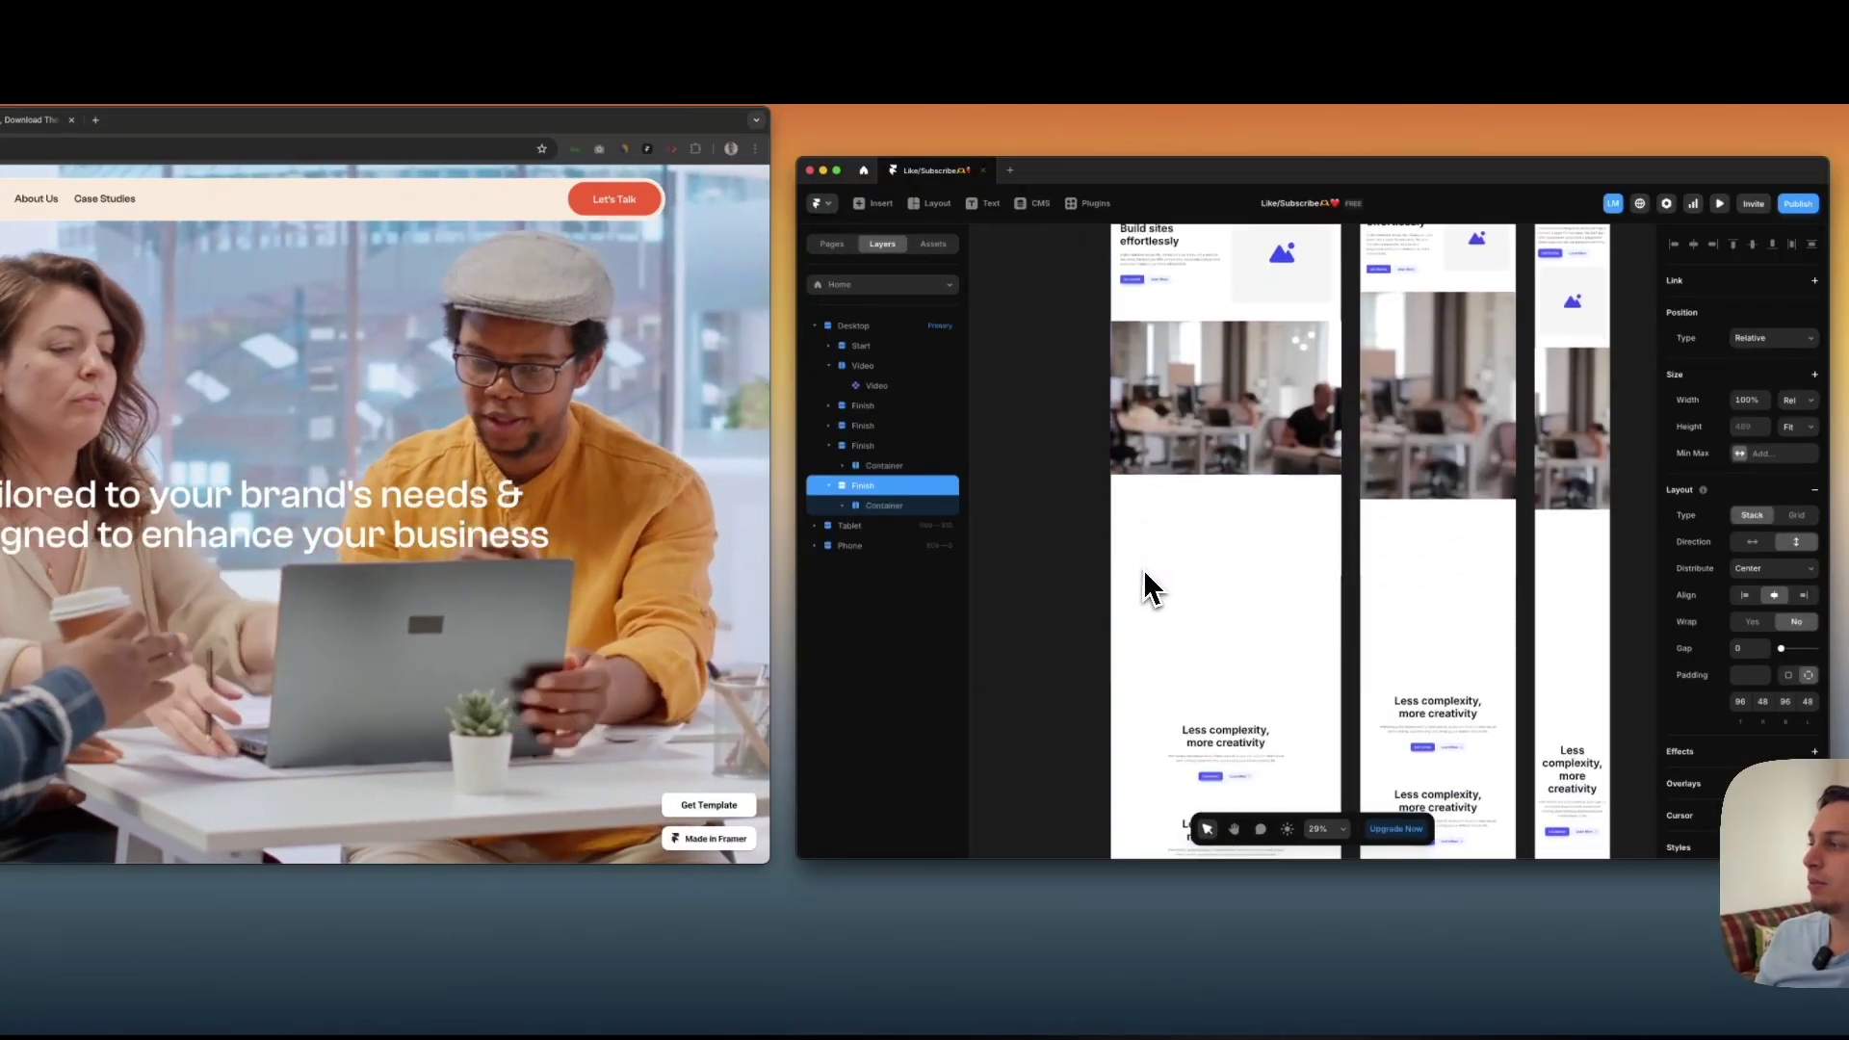
click(1115, 344)
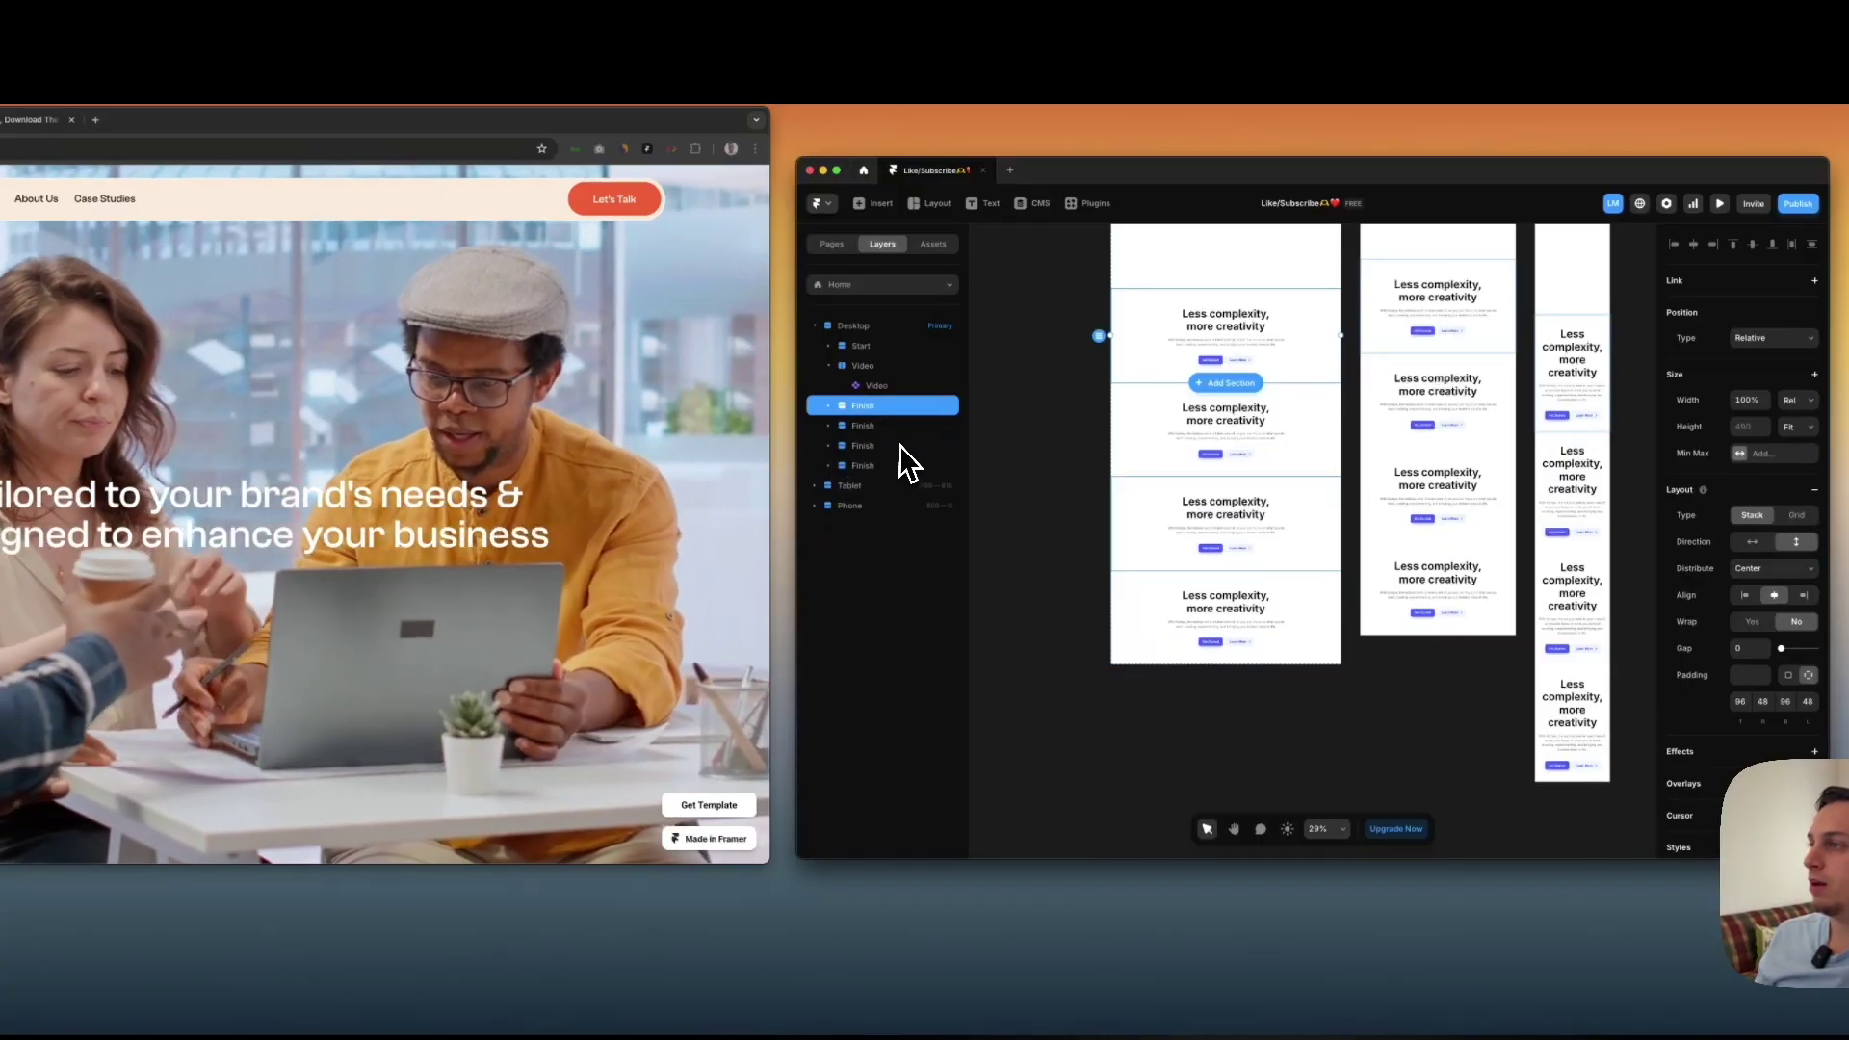
shift+click(867, 463)
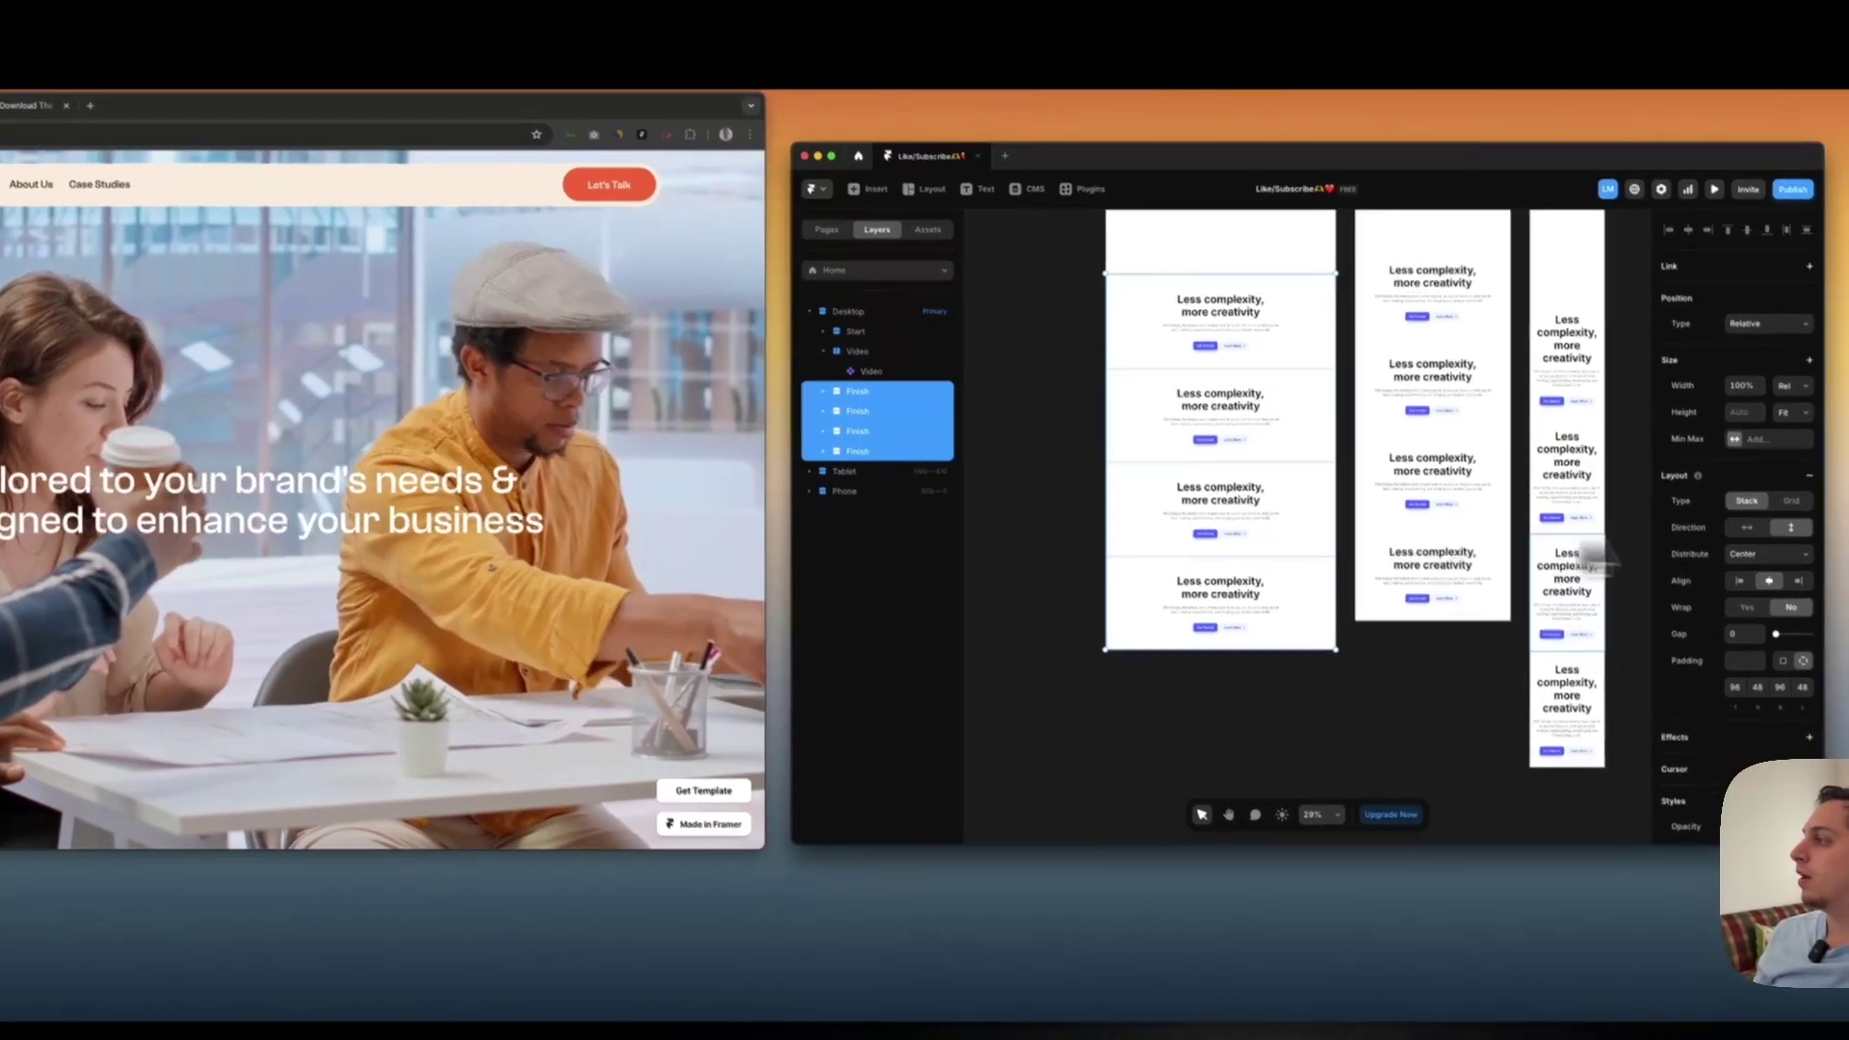
scroll(1730, 524, down, 3)
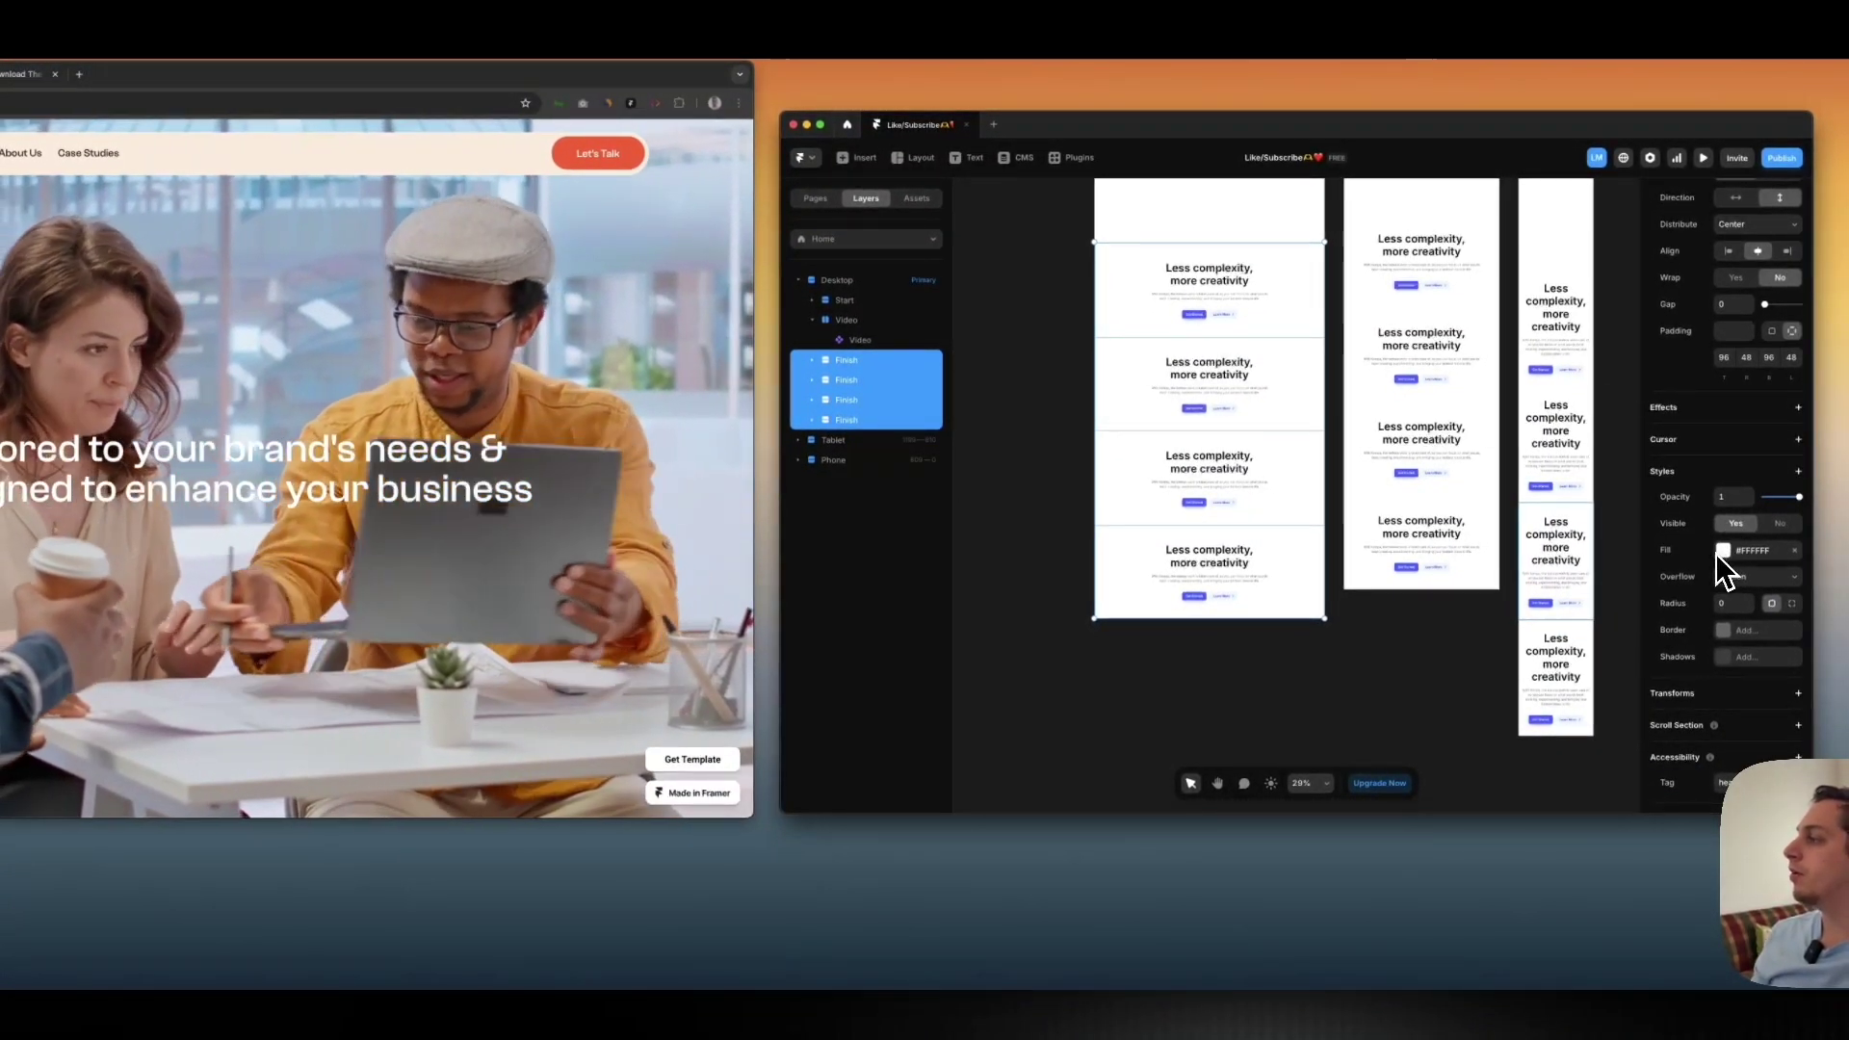
scroll(1716, 553, down, 2)
click(1797, 407)
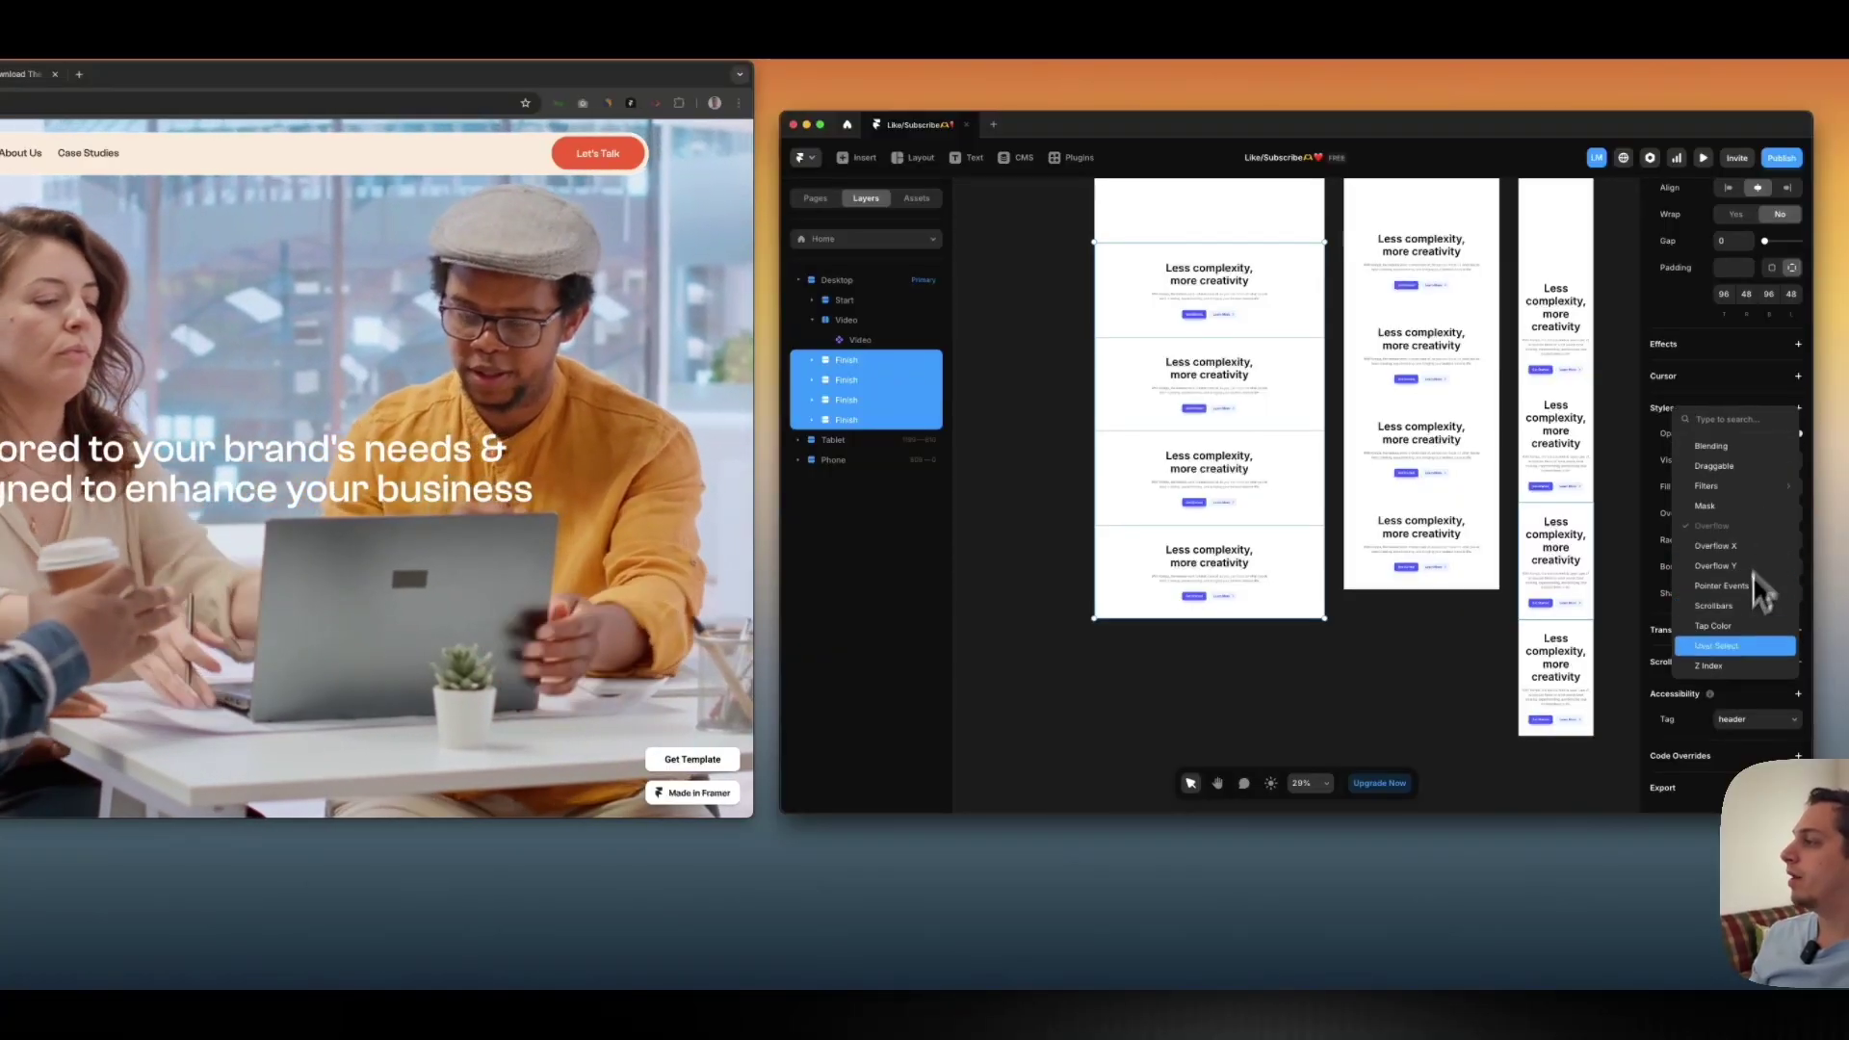
click(1748, 665)
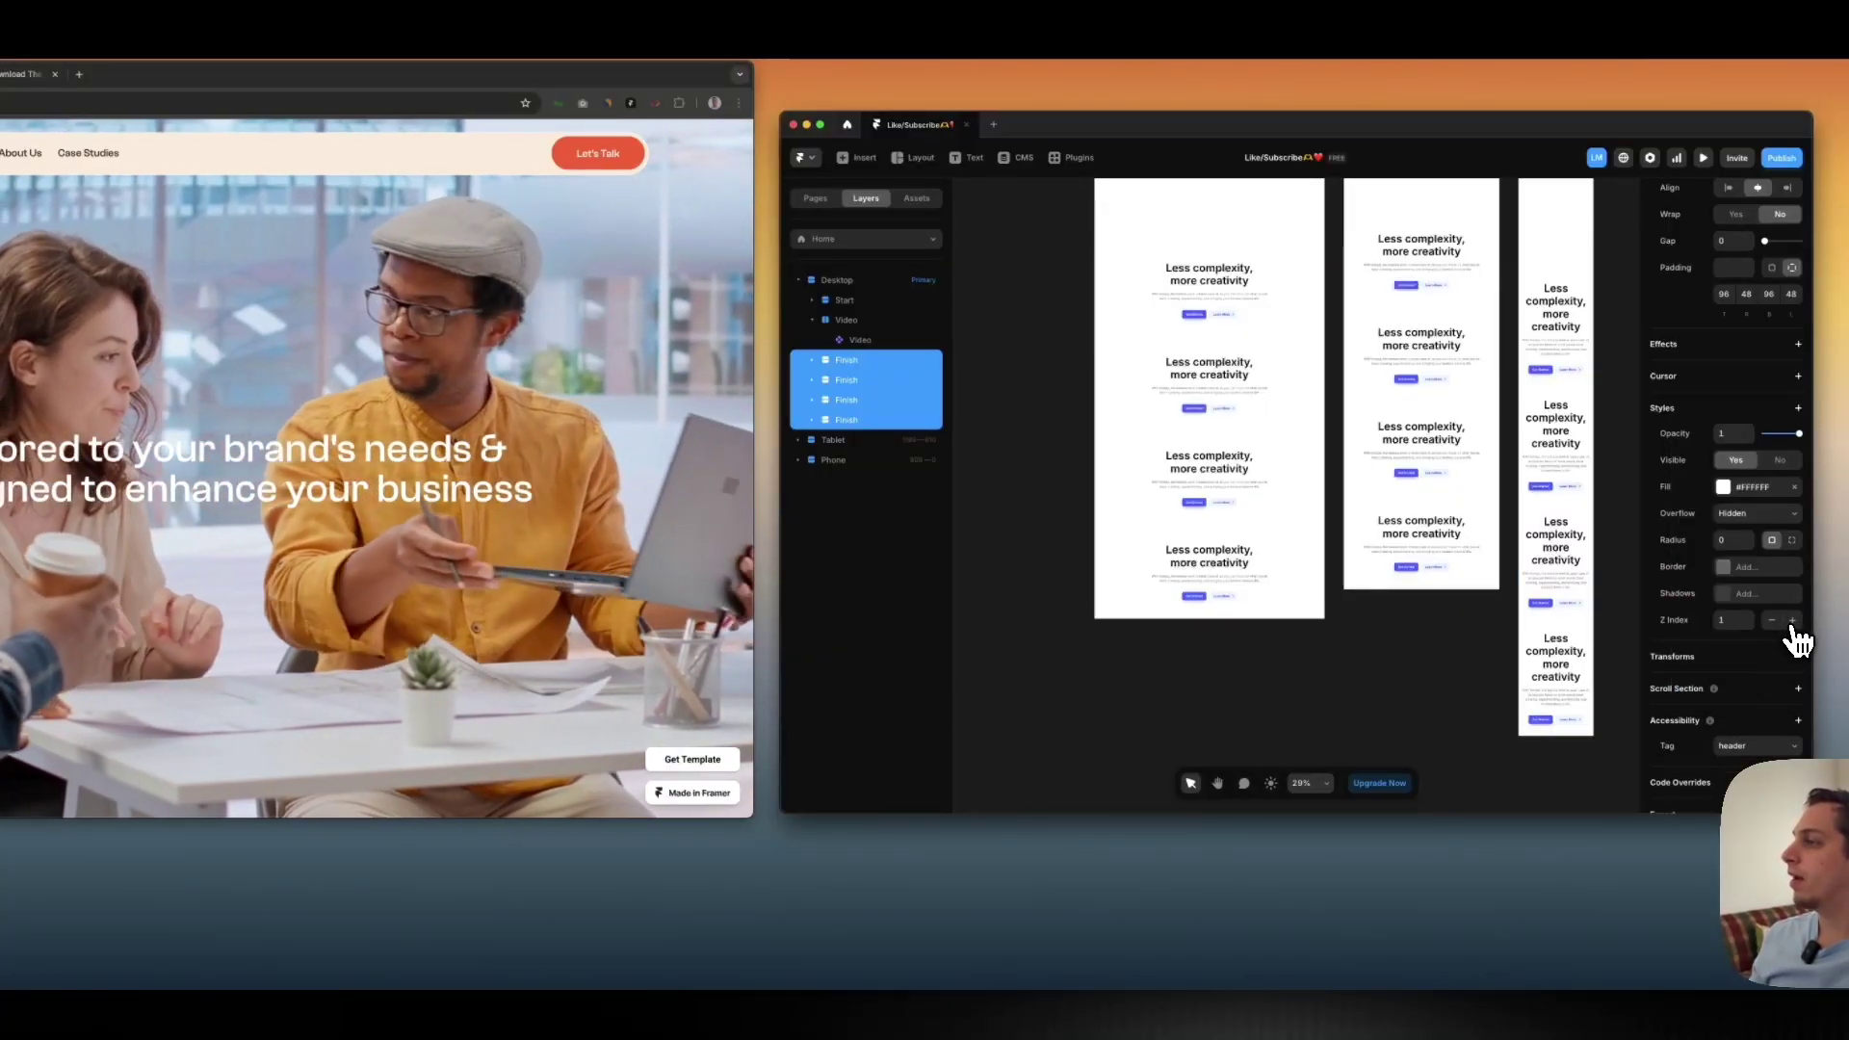
scroll(1320, 537, up, 5)
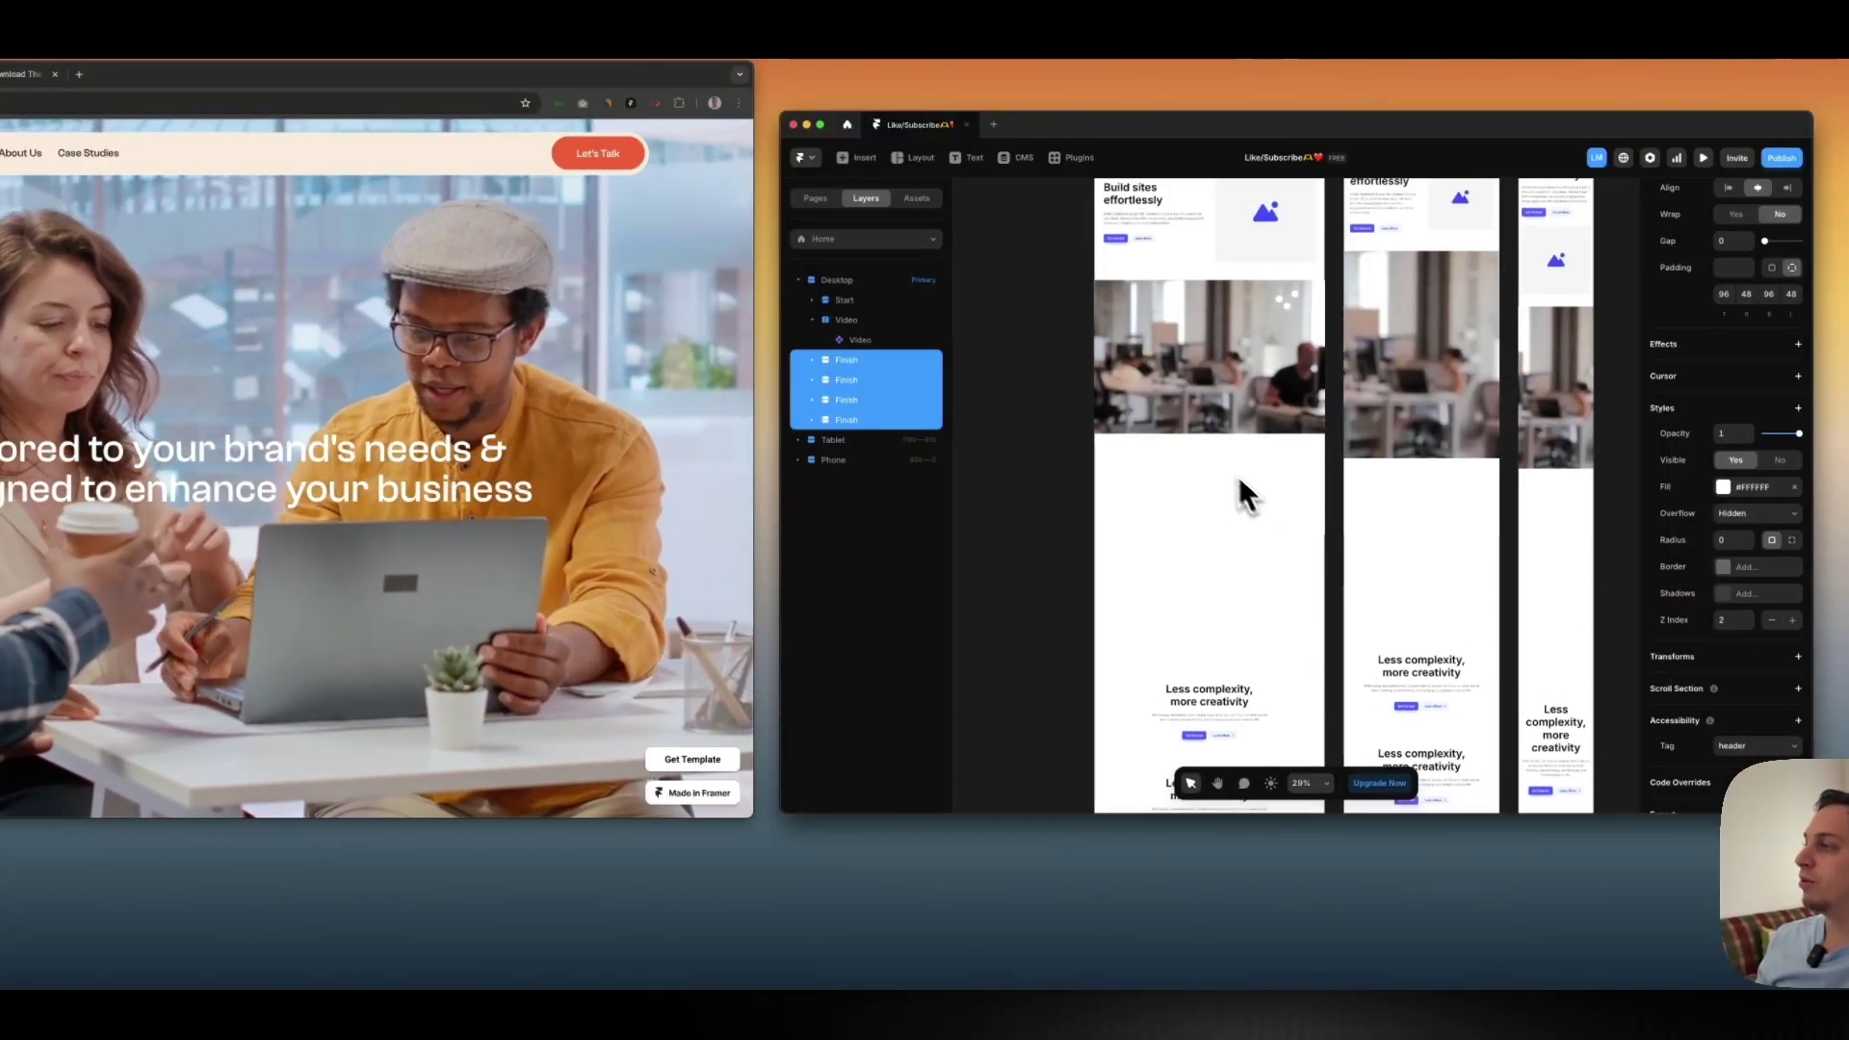
Add a Z Index setting to the office Video layer
click(1145, 416)
scroll(1732, 573, down, 5)
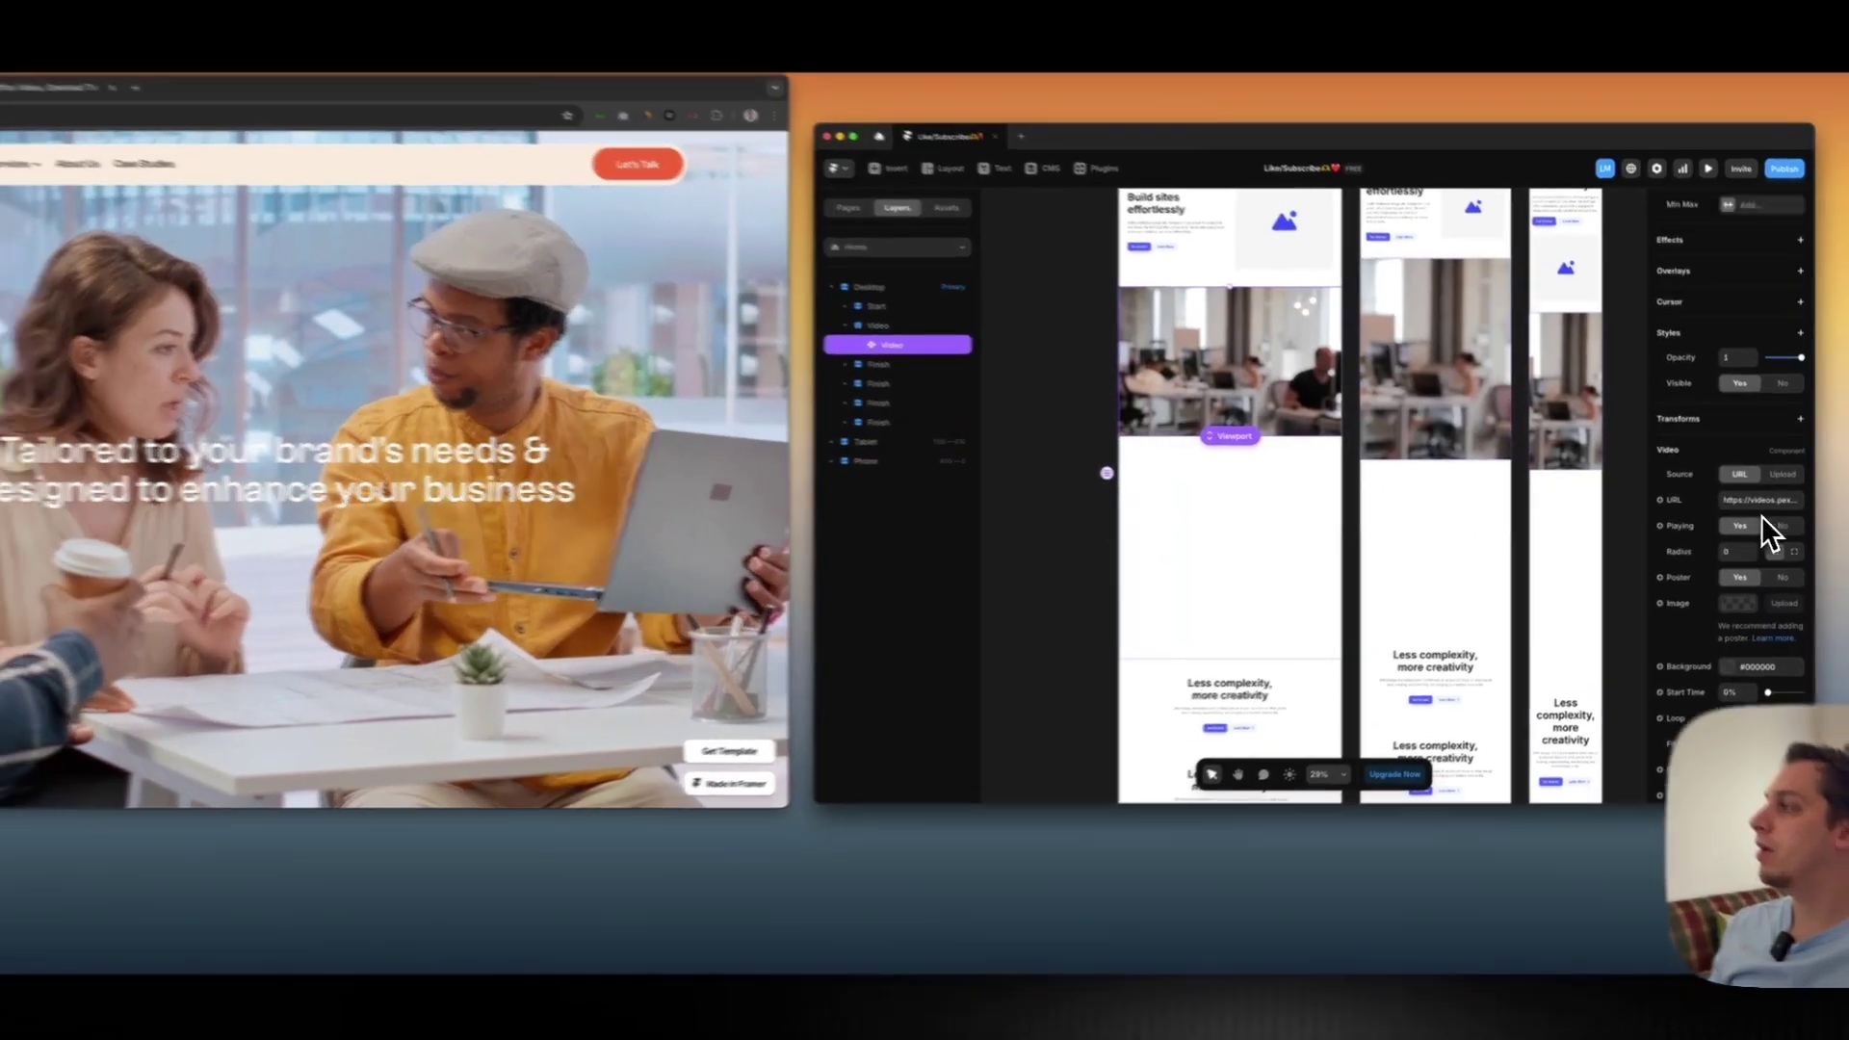
scroll(1761, 516, up, 3)
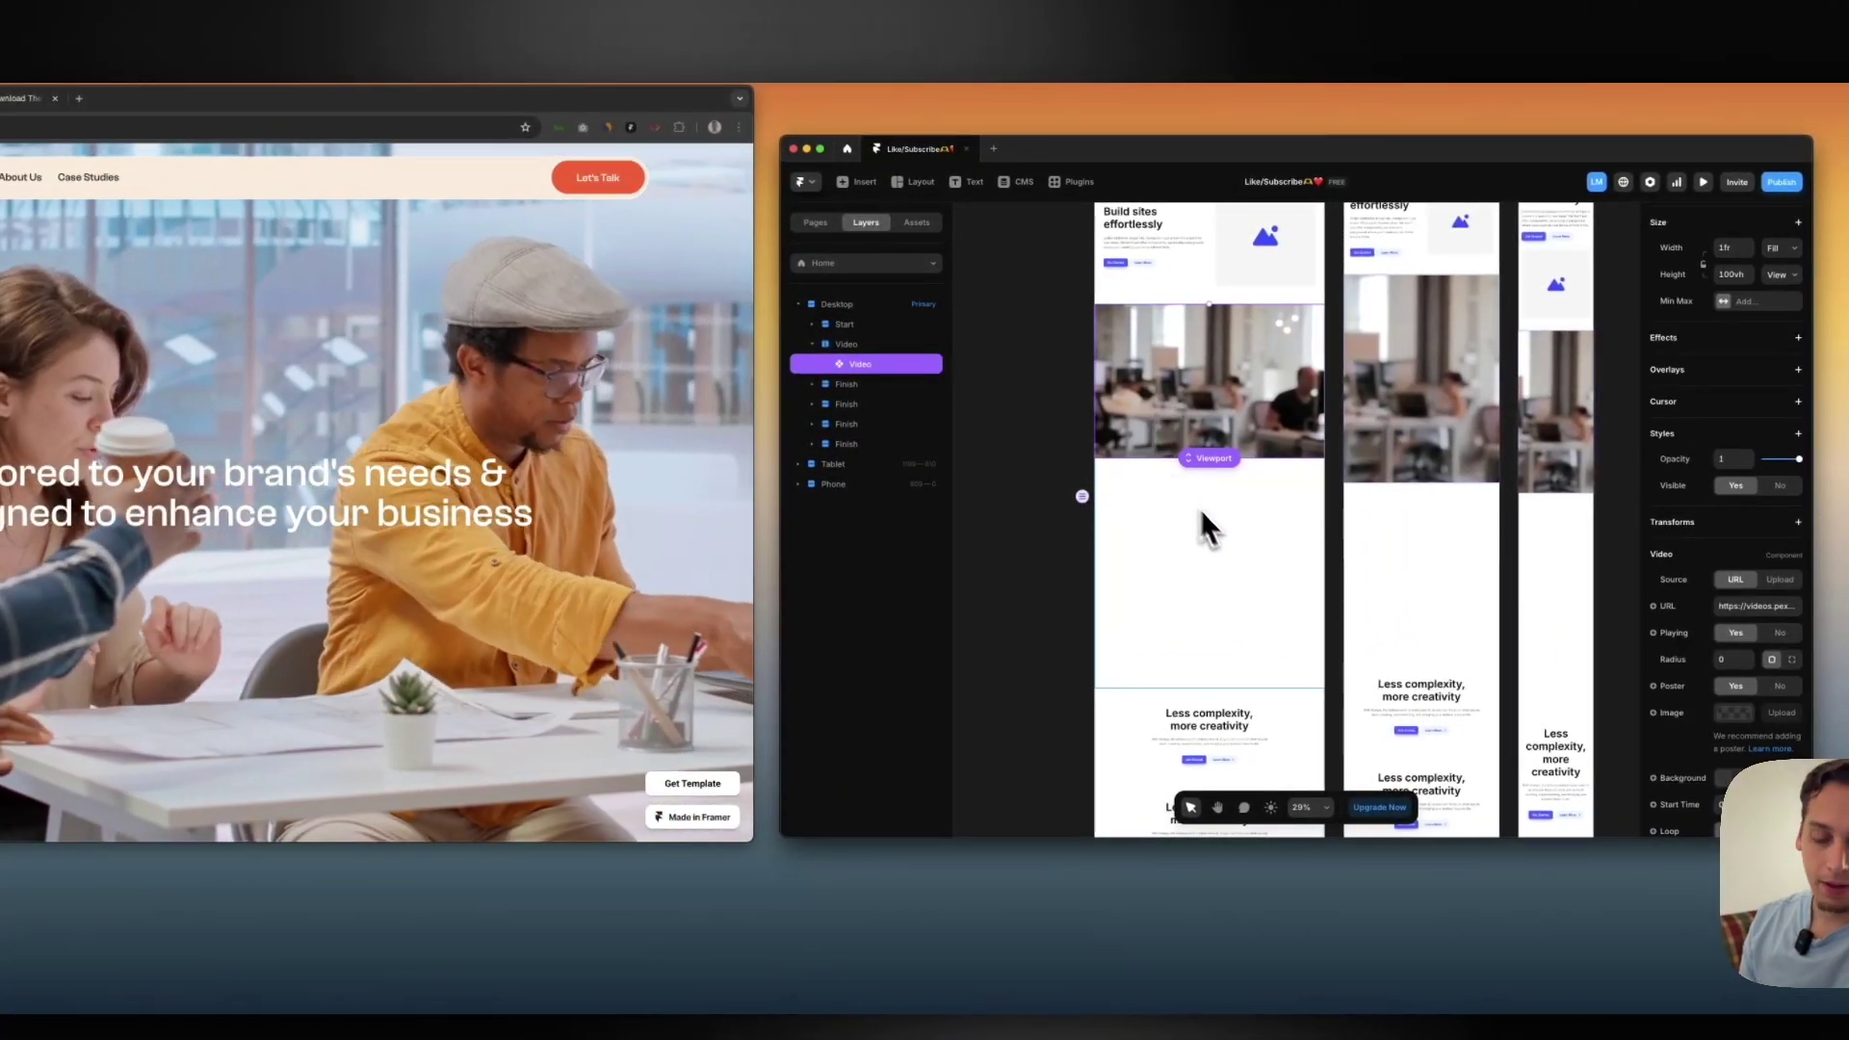
scroll(1744, 553, down, 3)
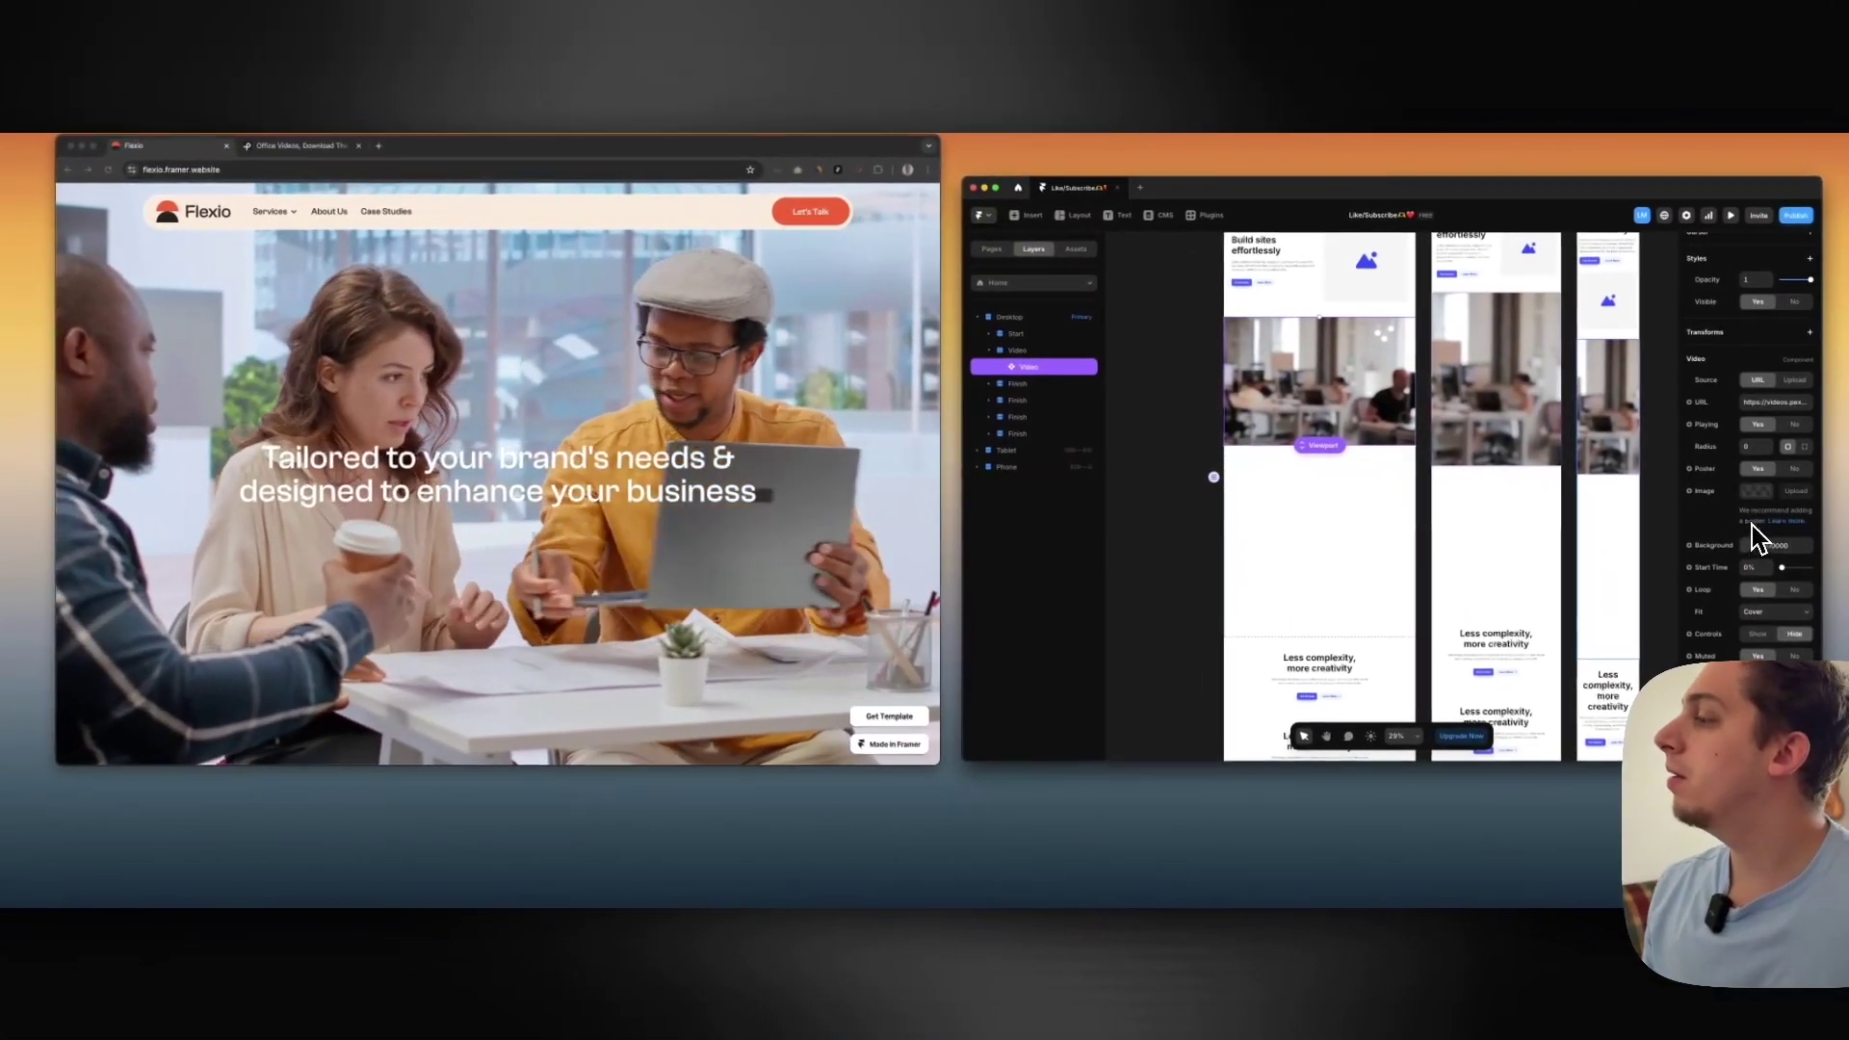
scroll(1748, 447, up, 3)
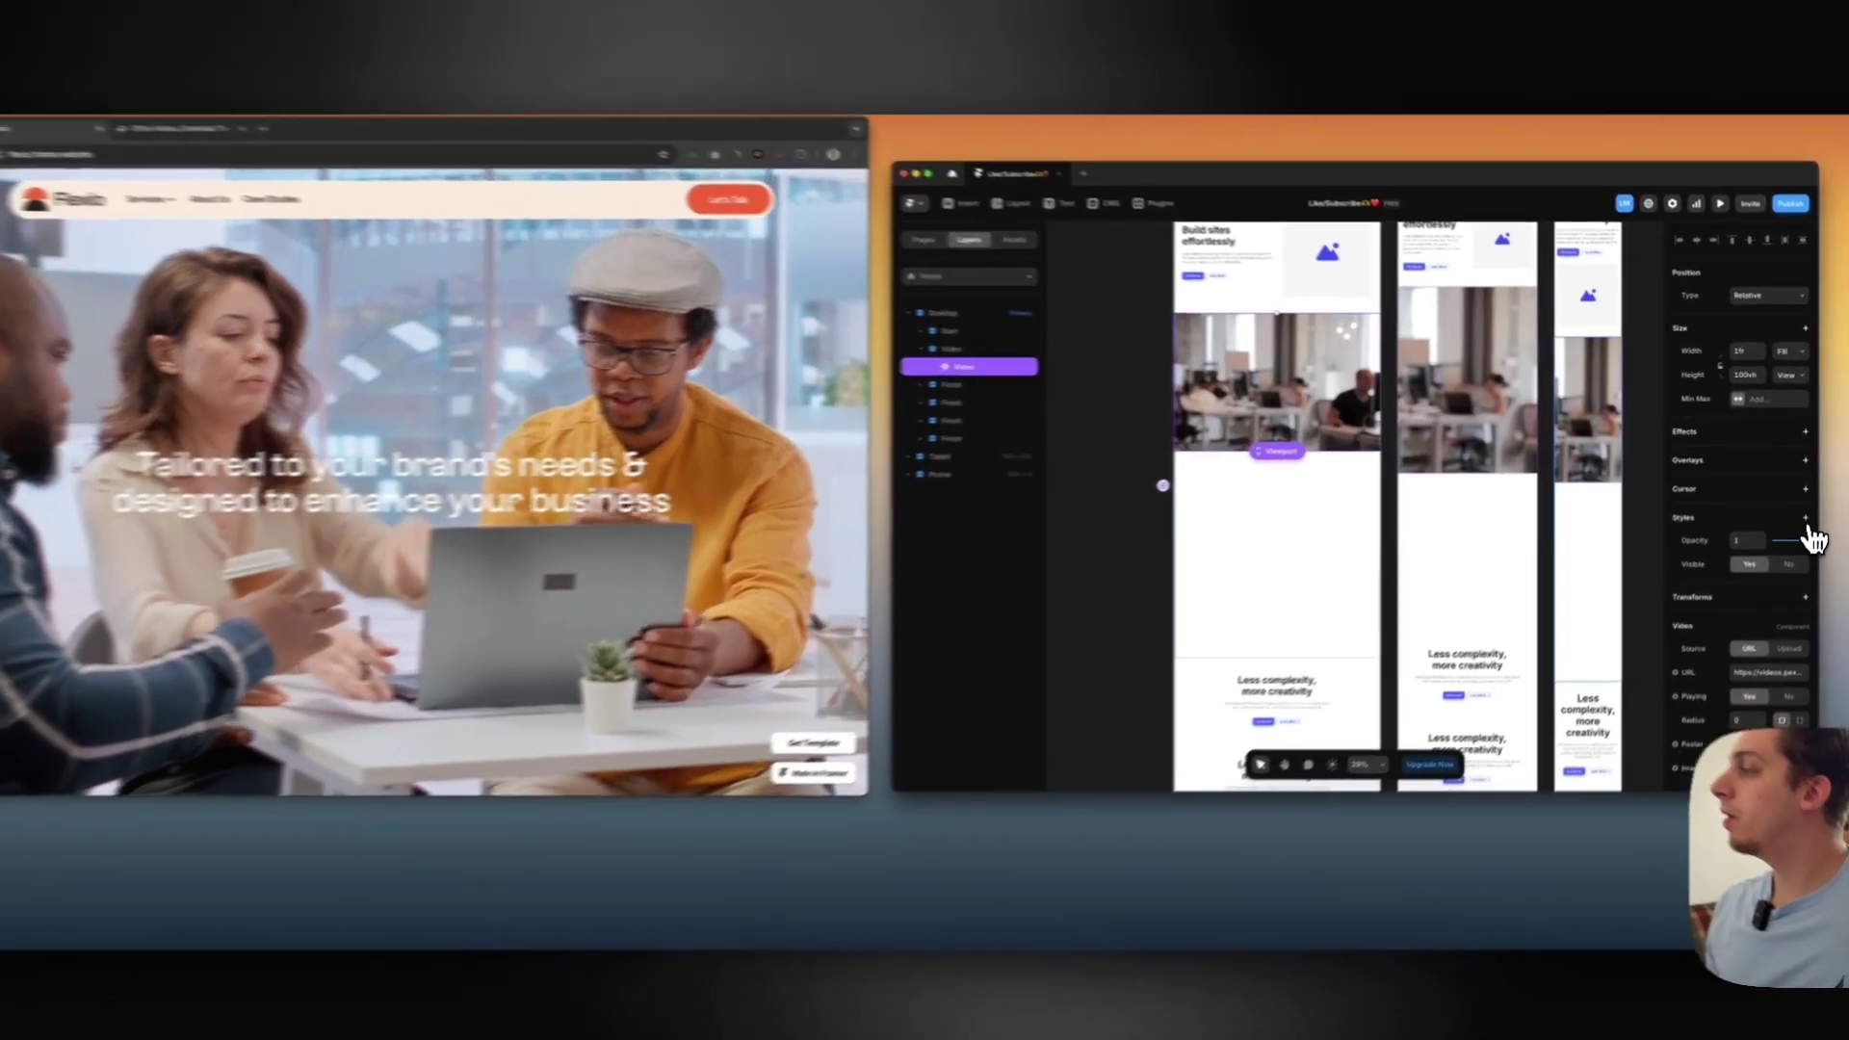
click(1807, 509)
click(1753, 694)
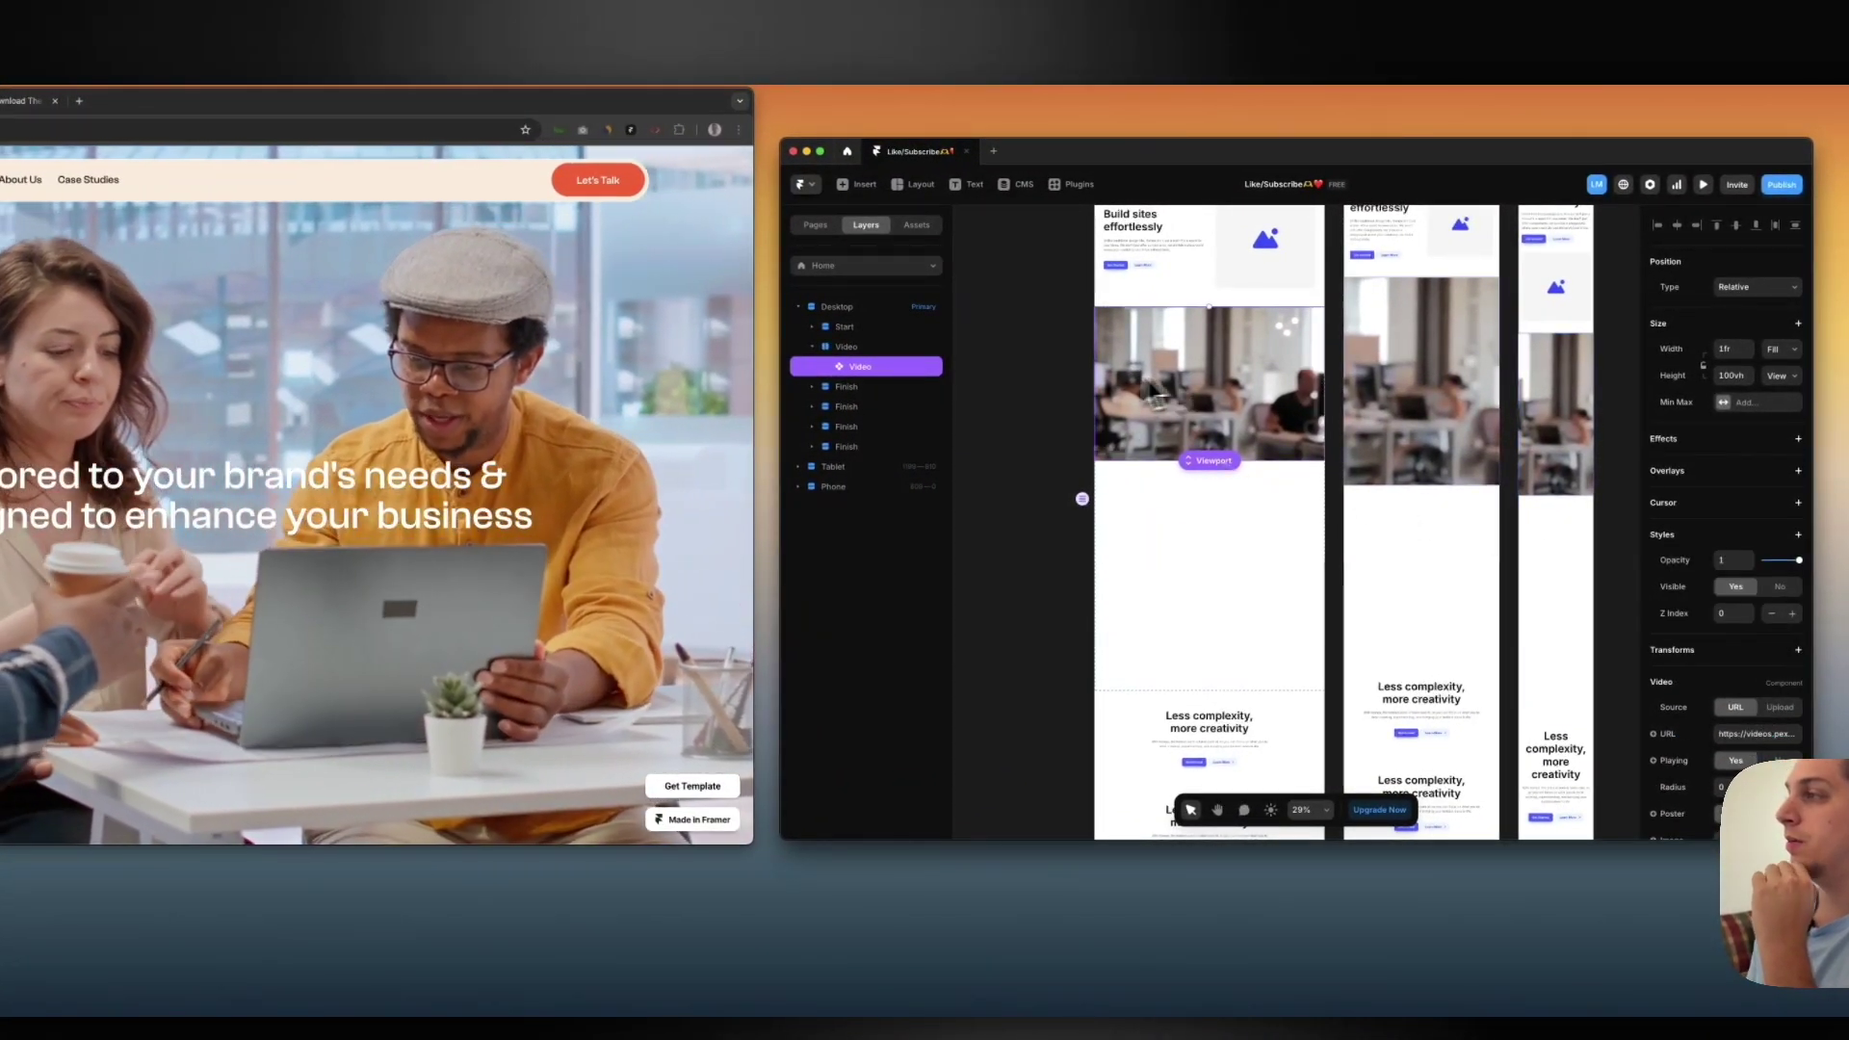
Reselect the office video and check the Desktop page in preview
key(Escape)
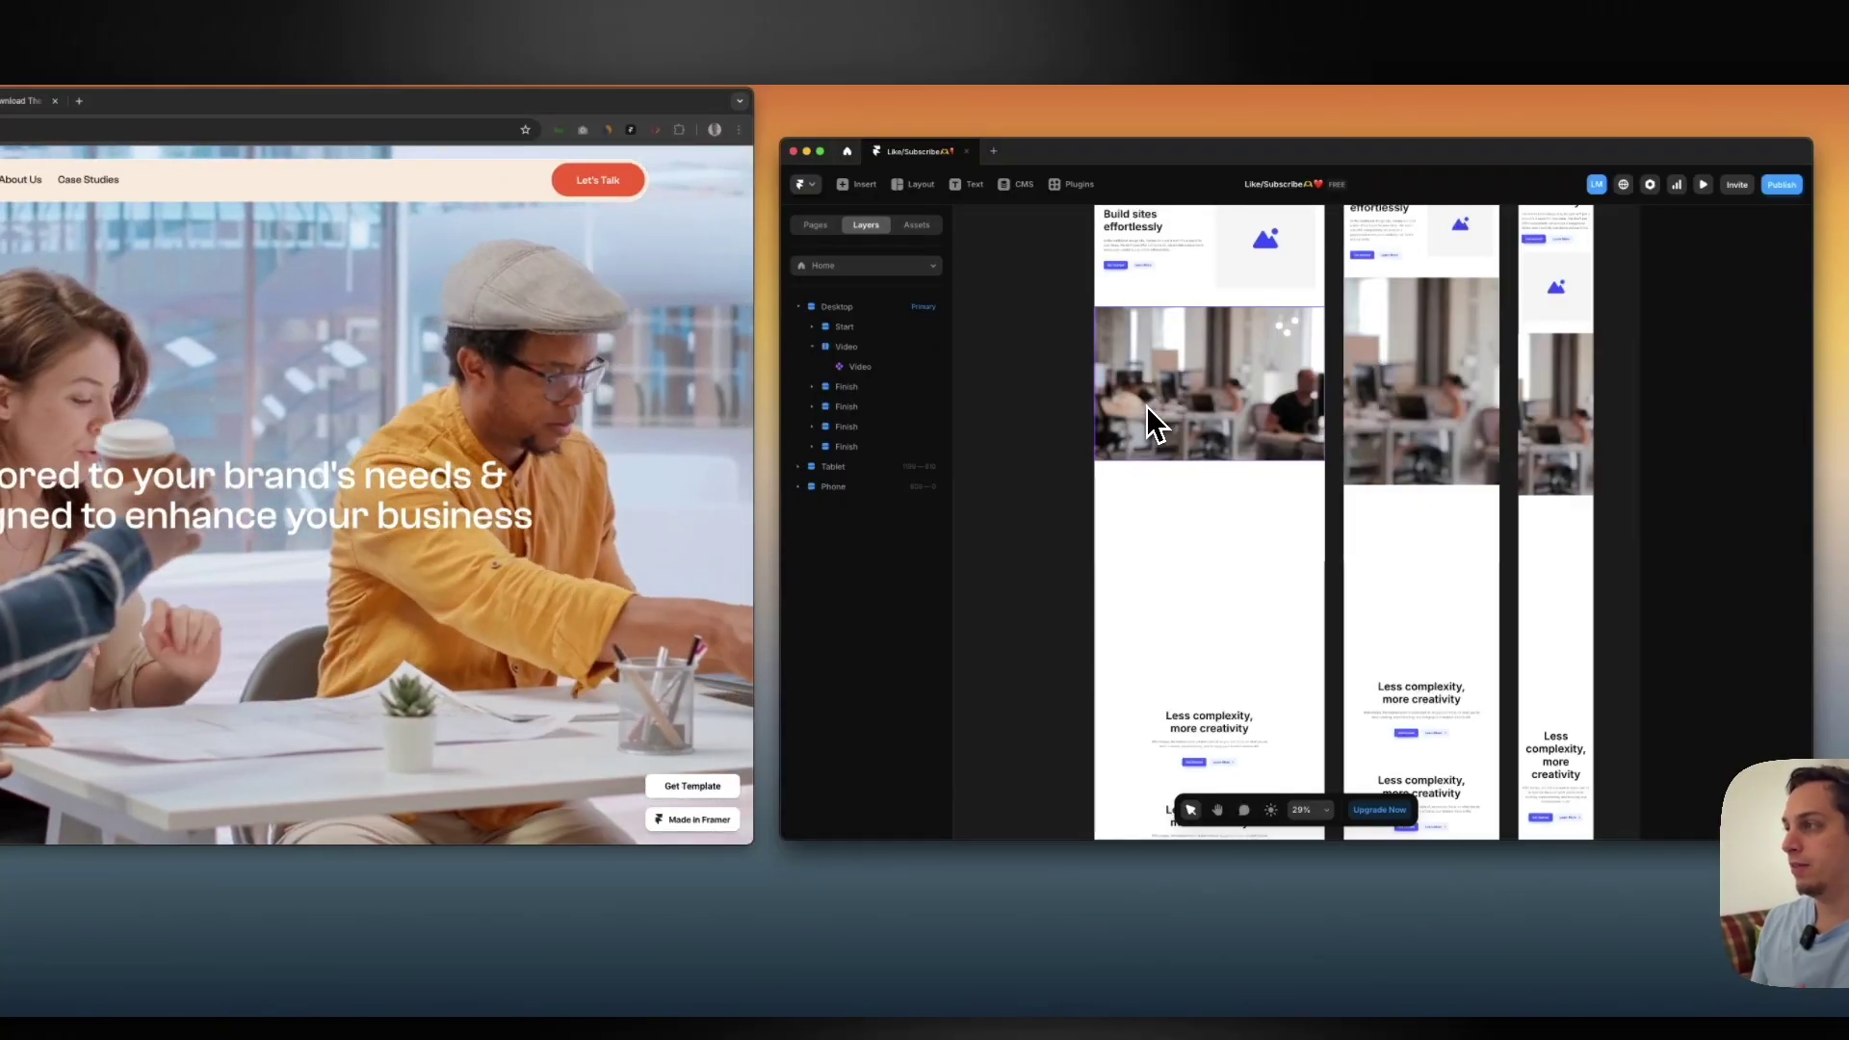
click(1146, 406)
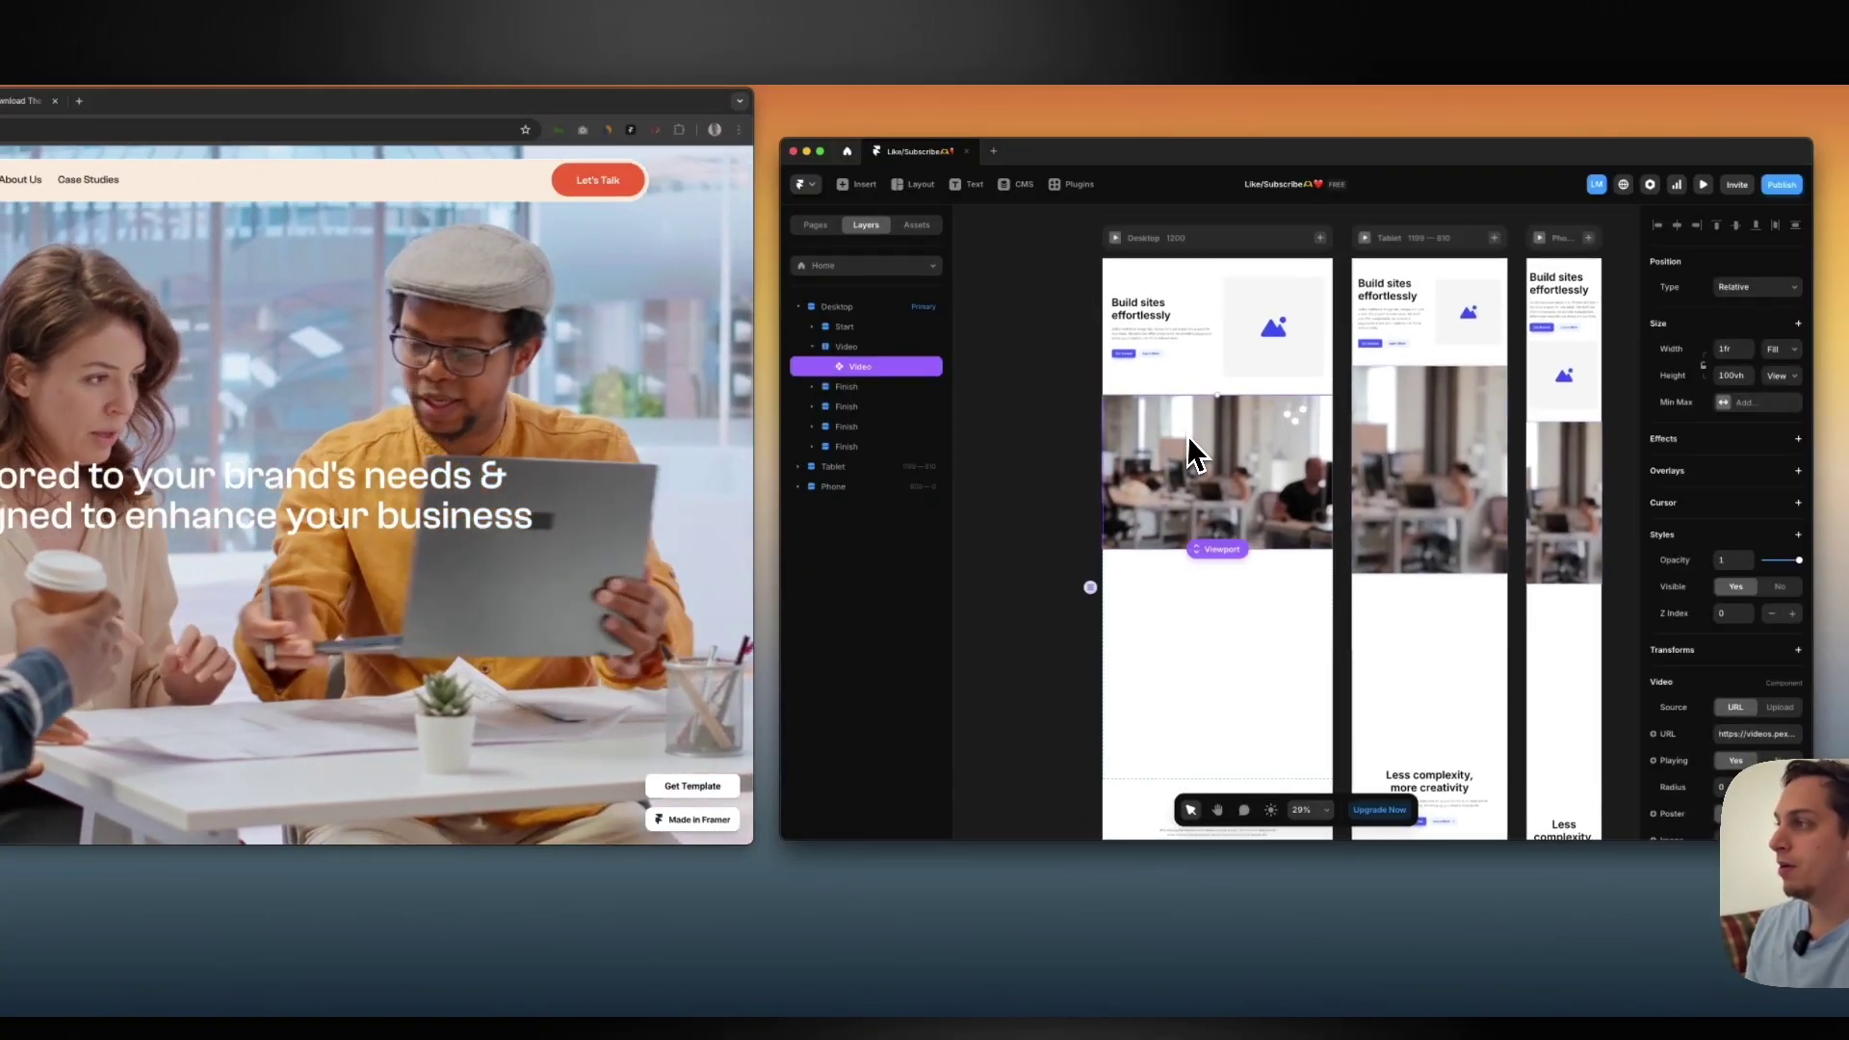
click(1115, 239)
scroll(1238, 421, down, 10)
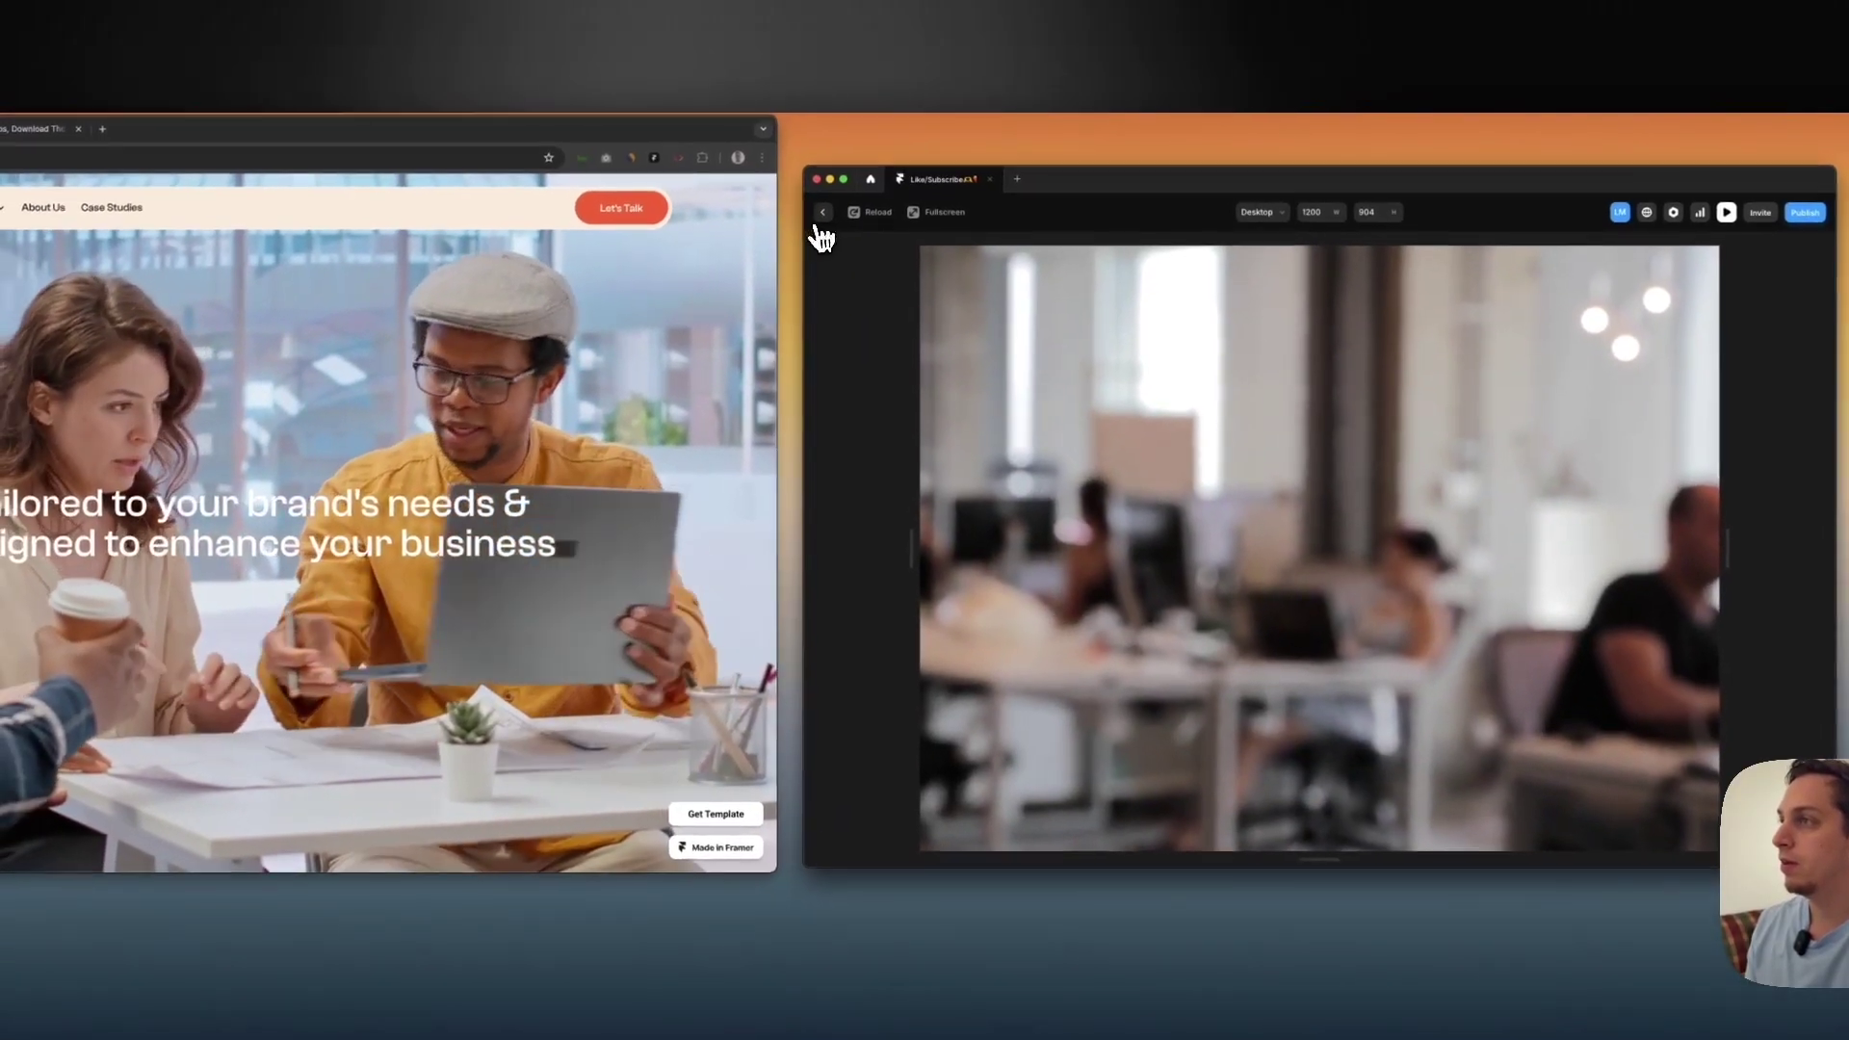
click(822, 214)
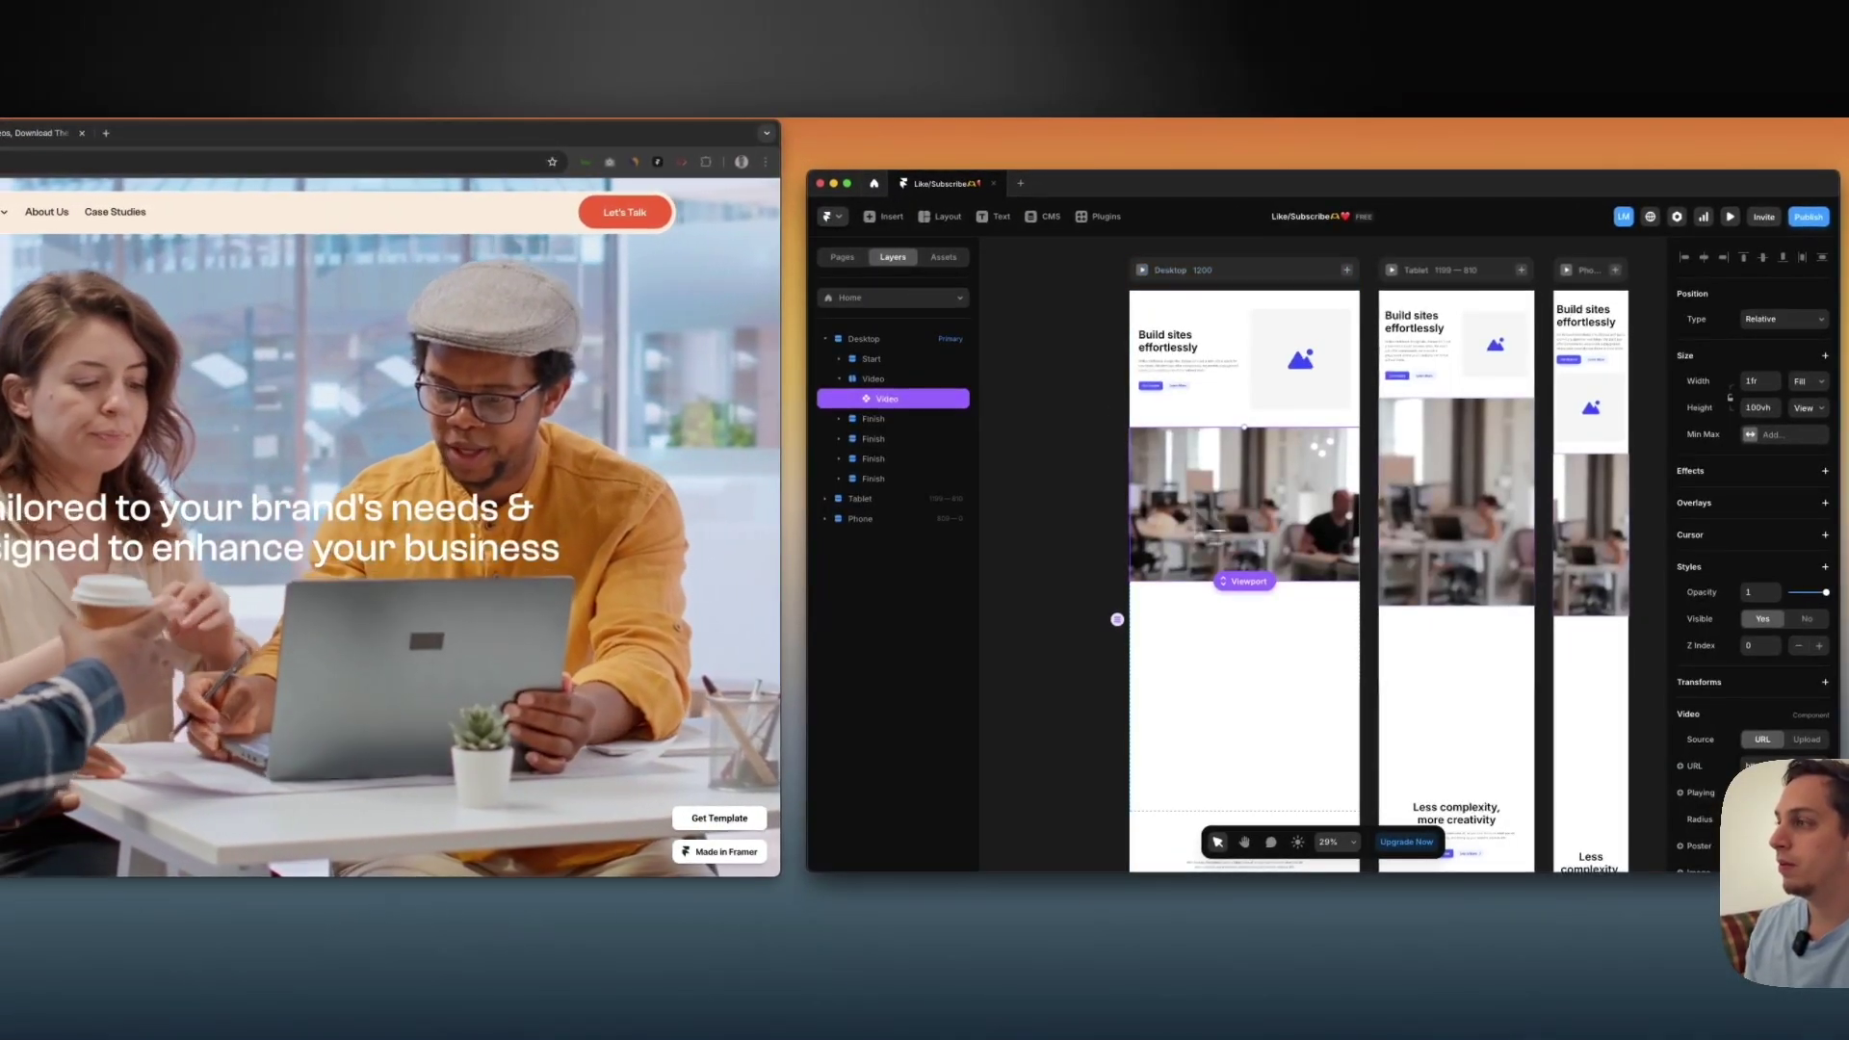
scroll(1700, 576, down, 5)
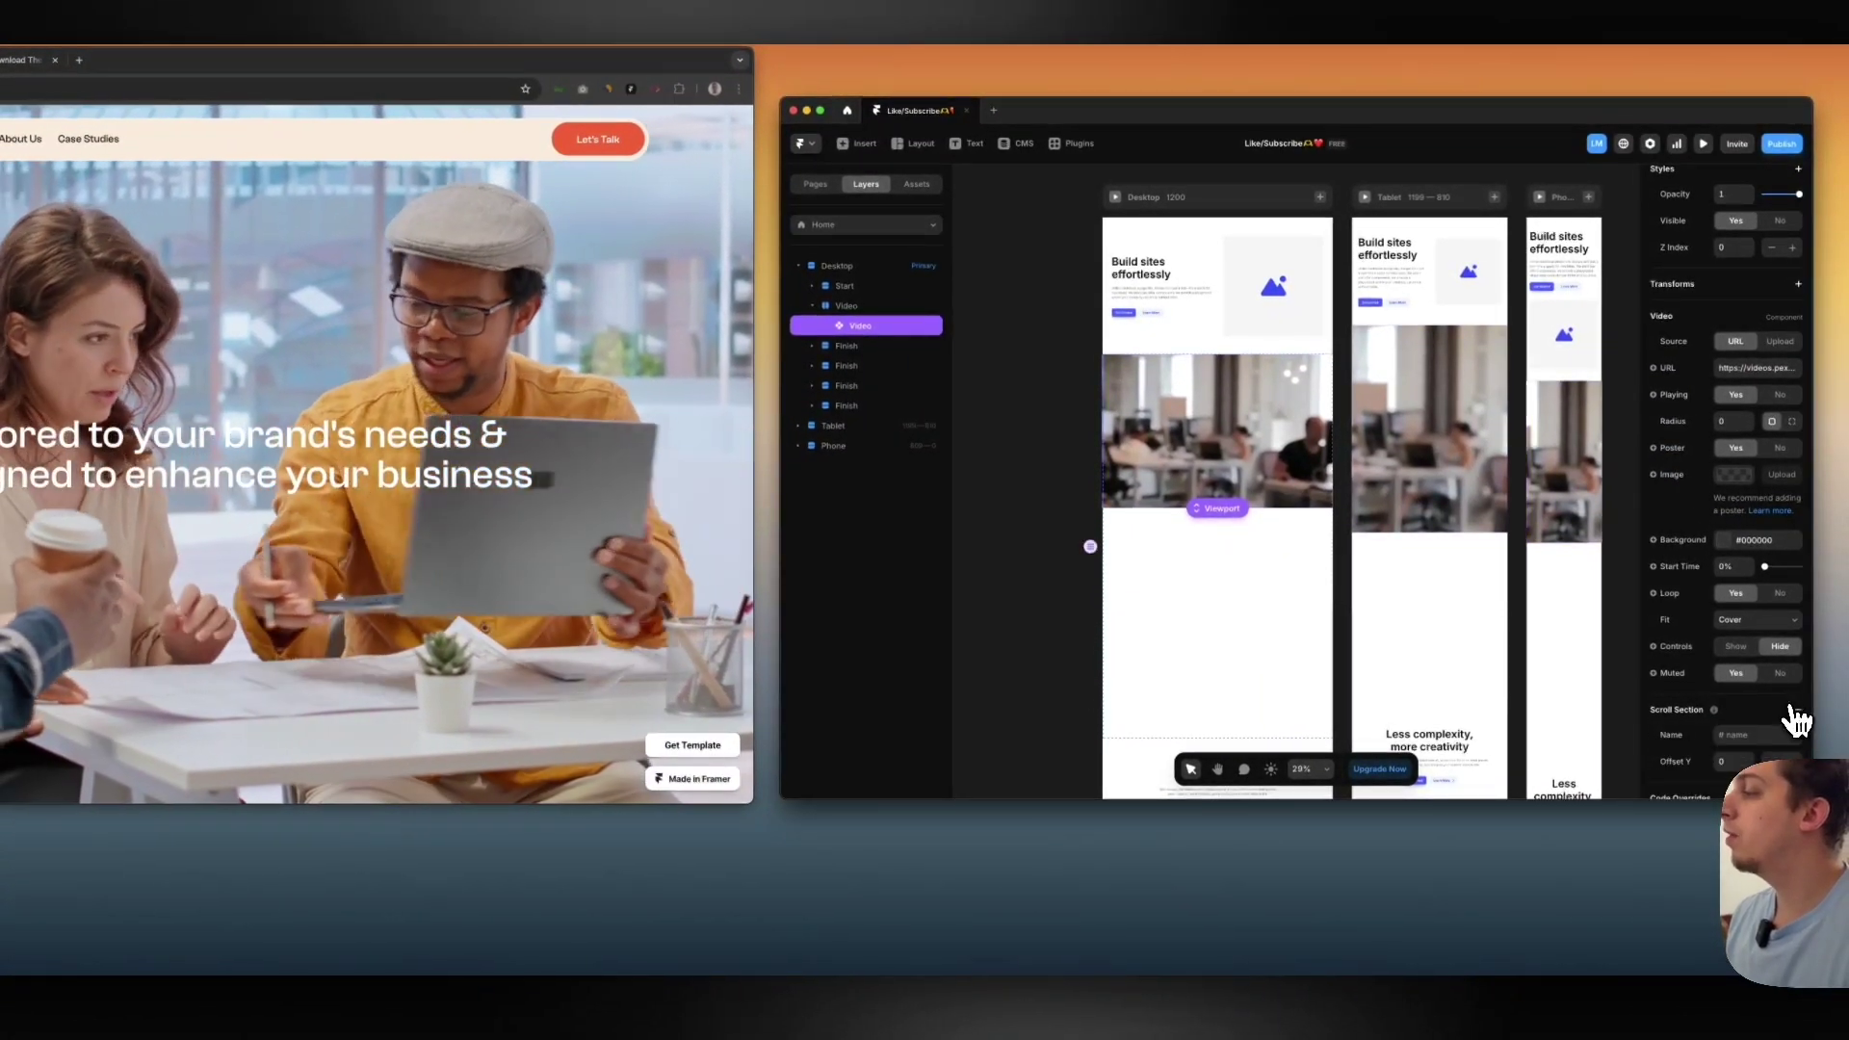
scroll(1797, 717, down, 2)
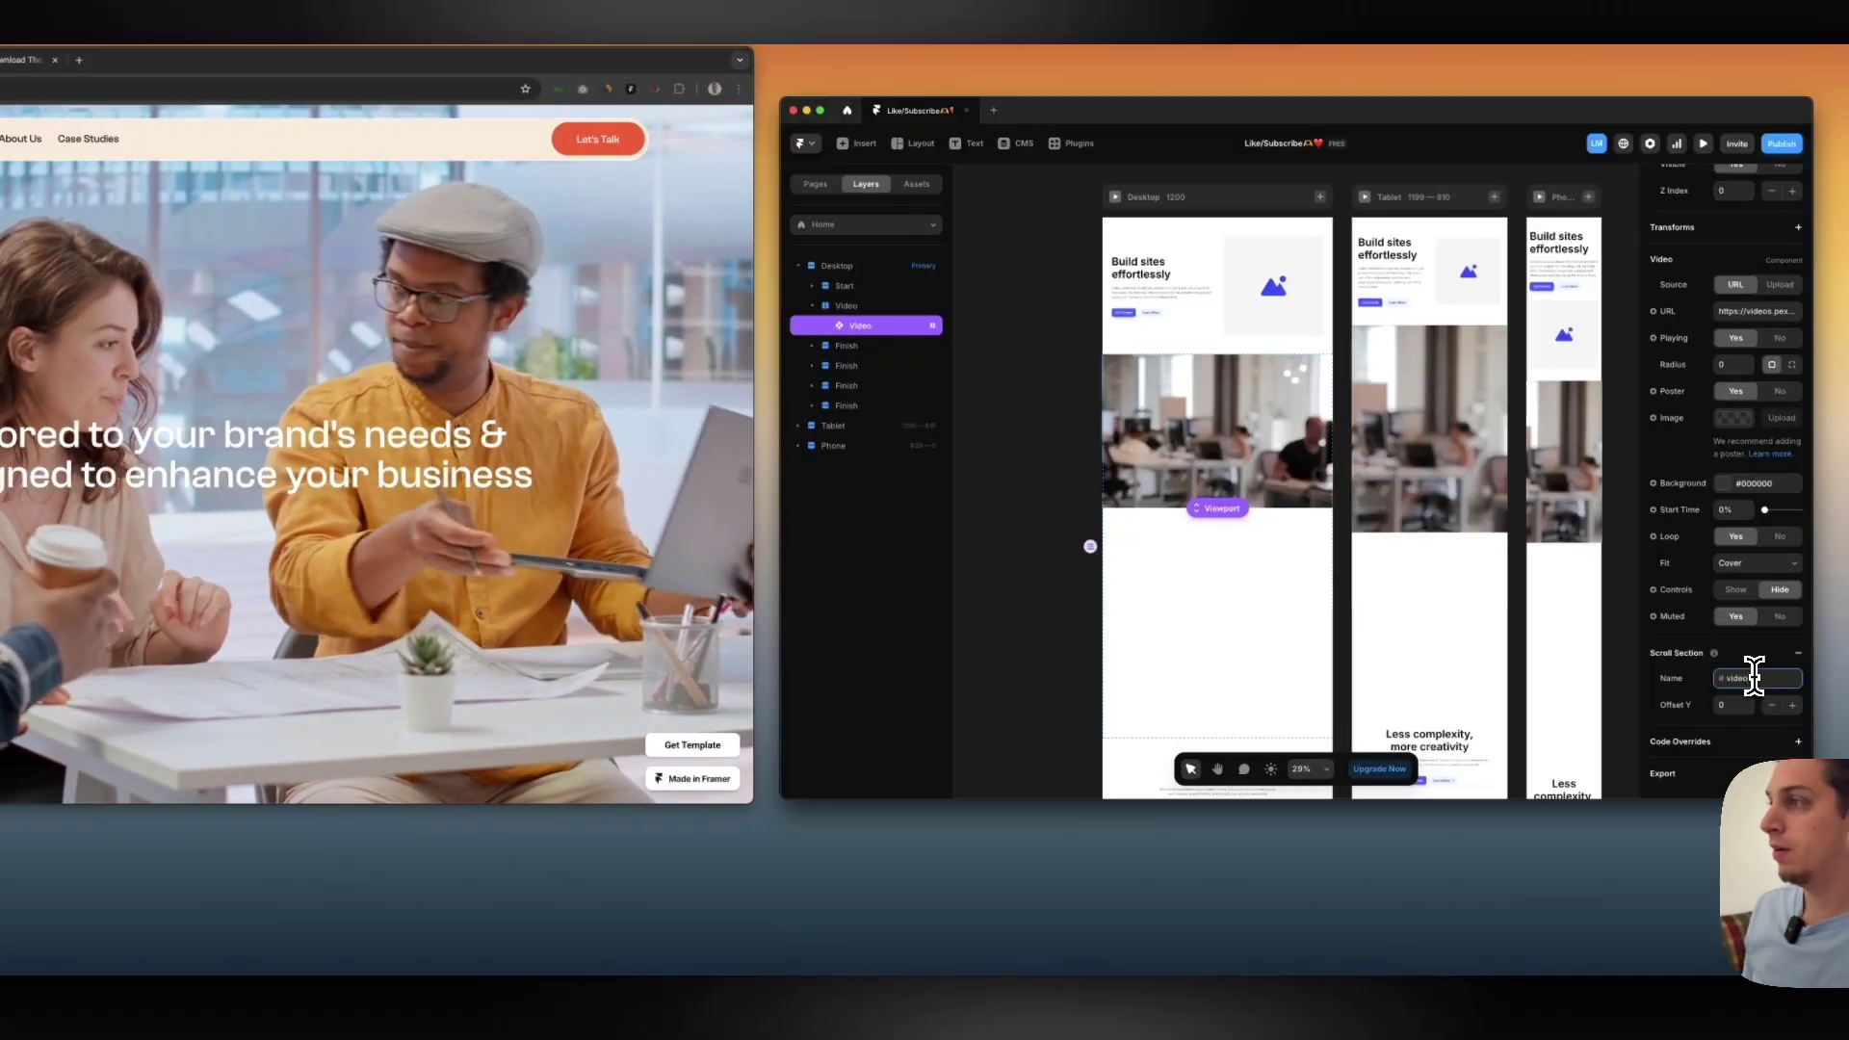
Draw a new frame beside the desktop page and fill it pink (#FFC9C9)
click(1057, 506)
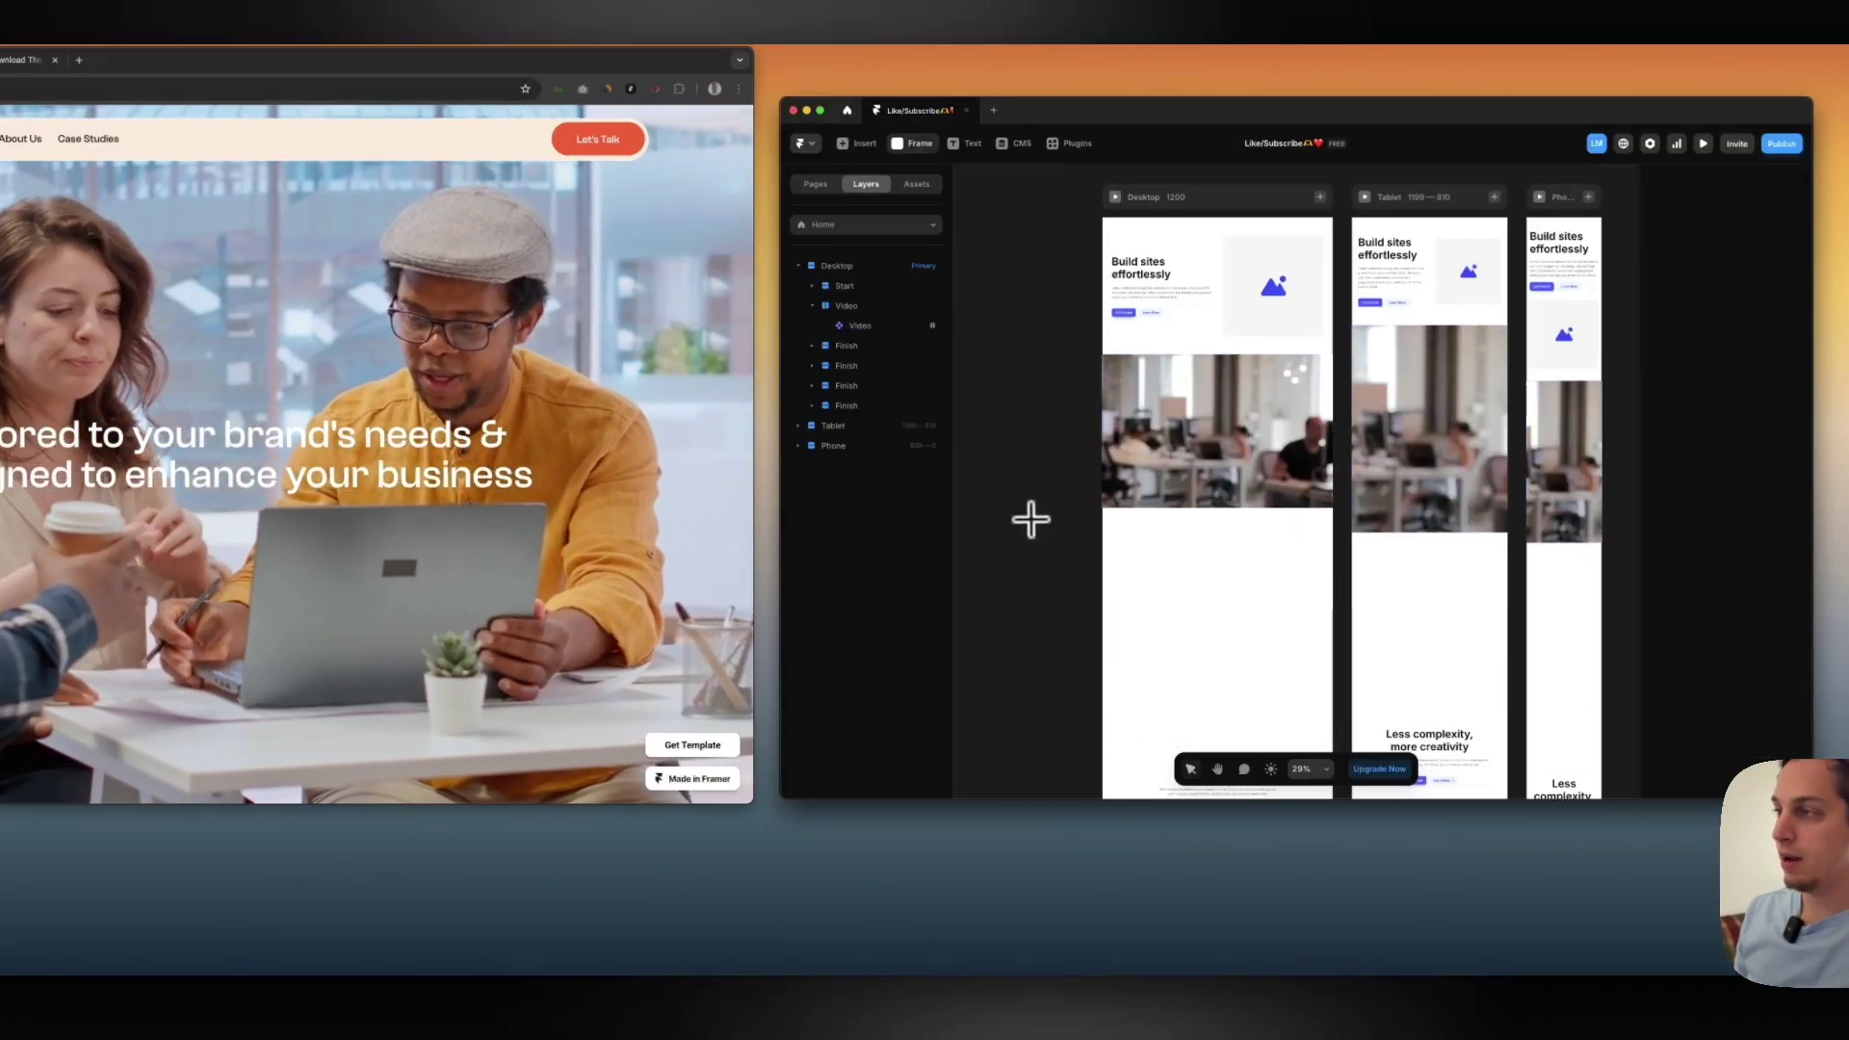
drag(1068, 528, 1065, 529)
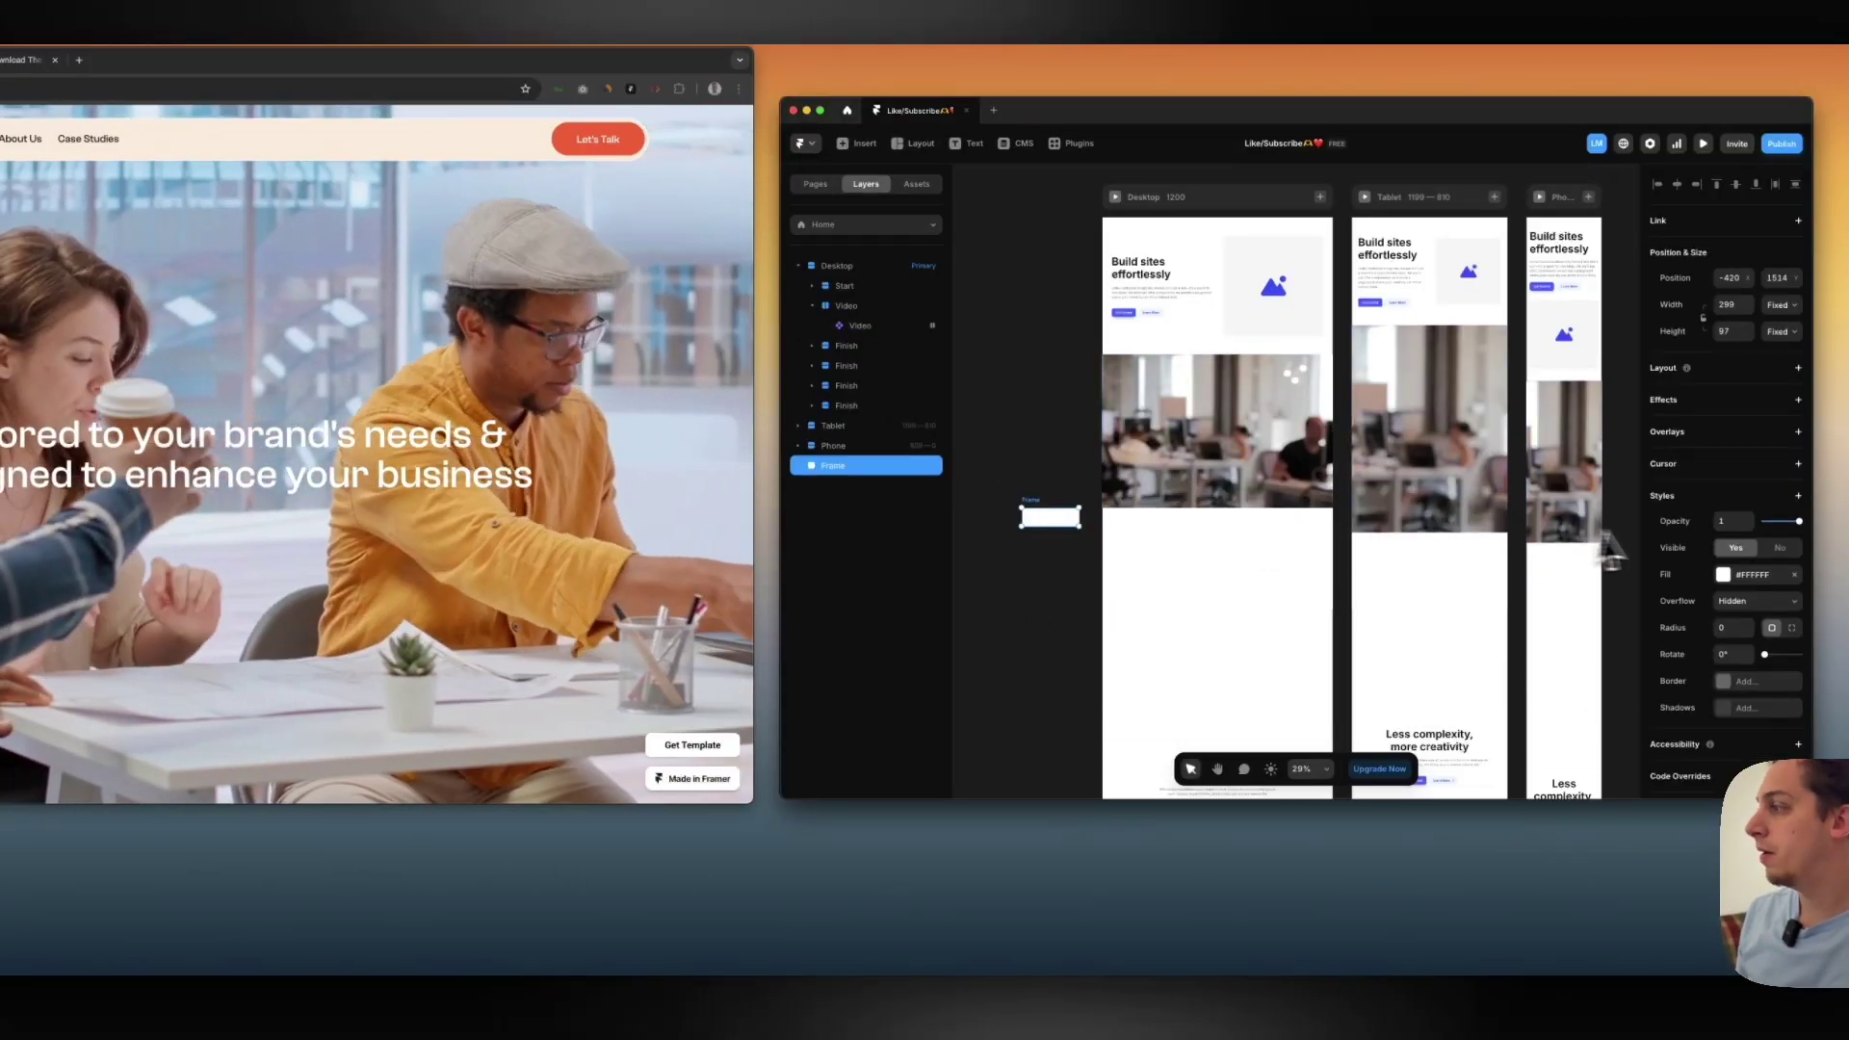
click(1723, 575)
mouse_move(1472, 622)
mouse_down()
mouse_move(1520, 608)
mouse_move(1499, 614)
mouse_up()
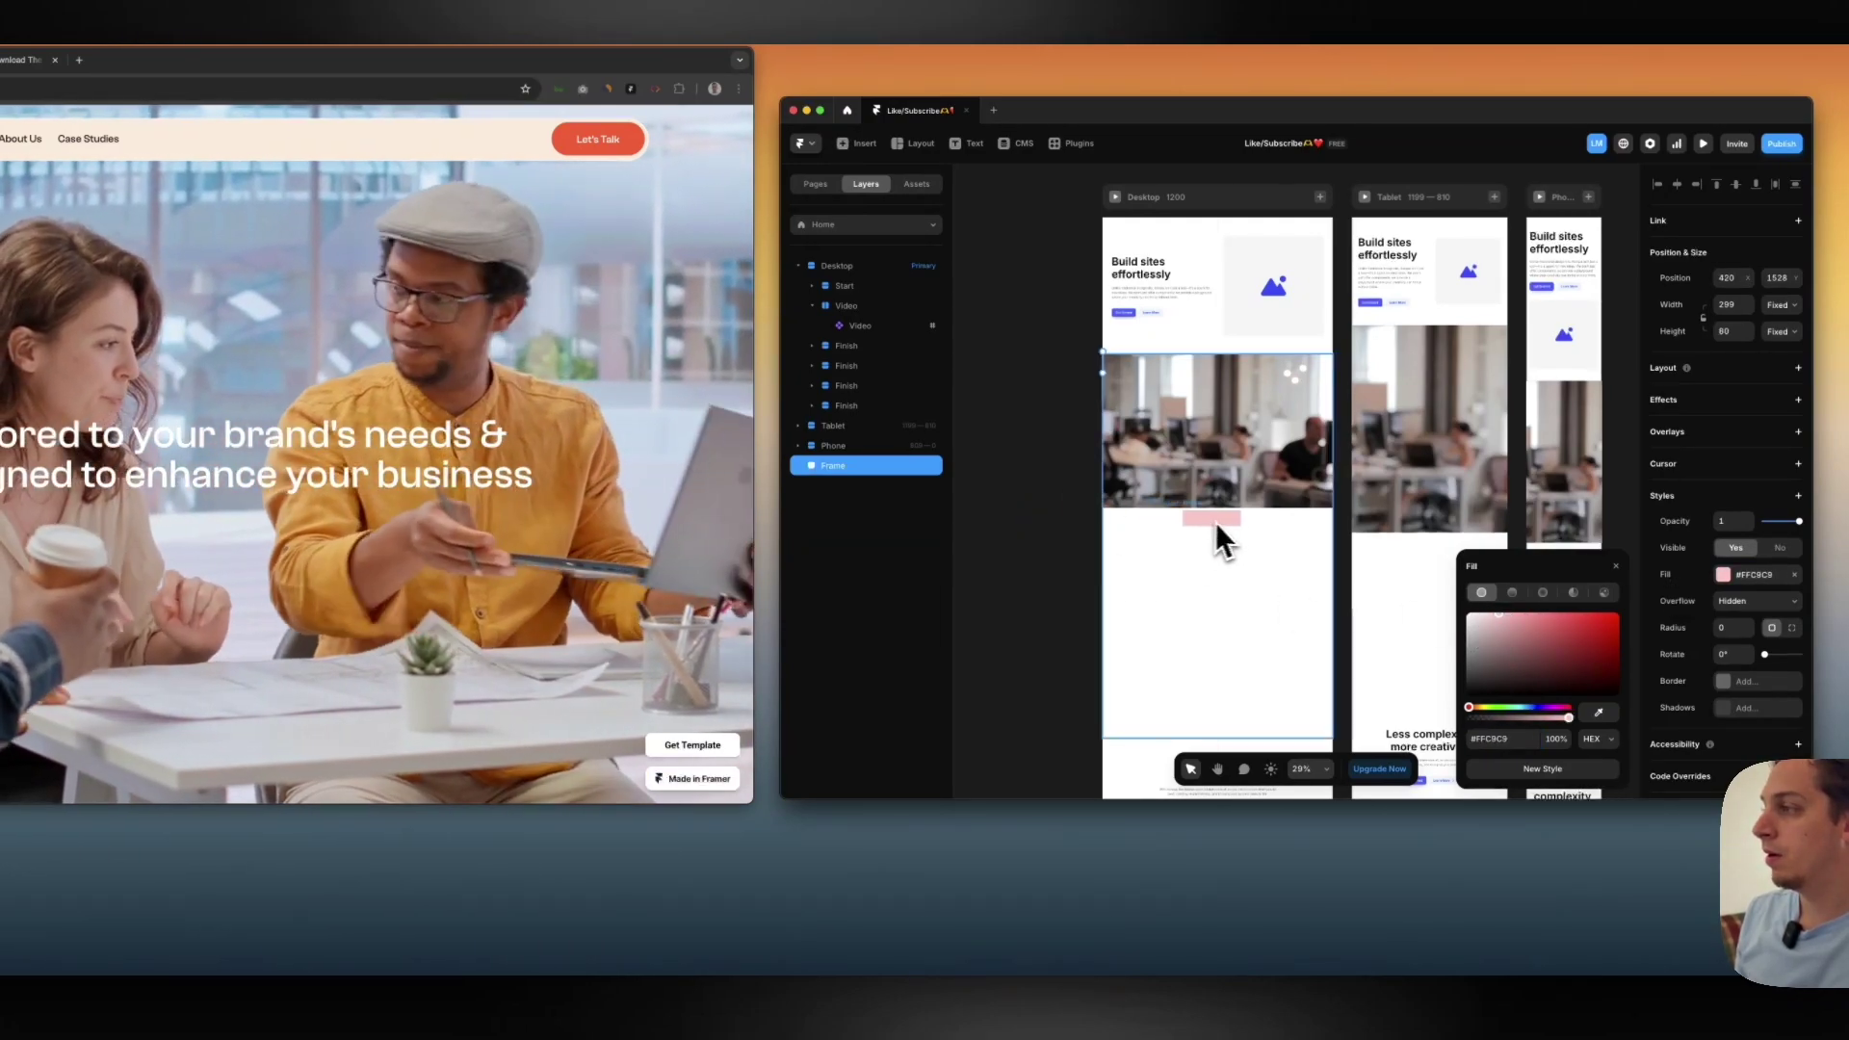
Move the pink frame into the Video stack, set vertical direction, Start distribution and Fill width
drag(1214, 524, 1230, 526)
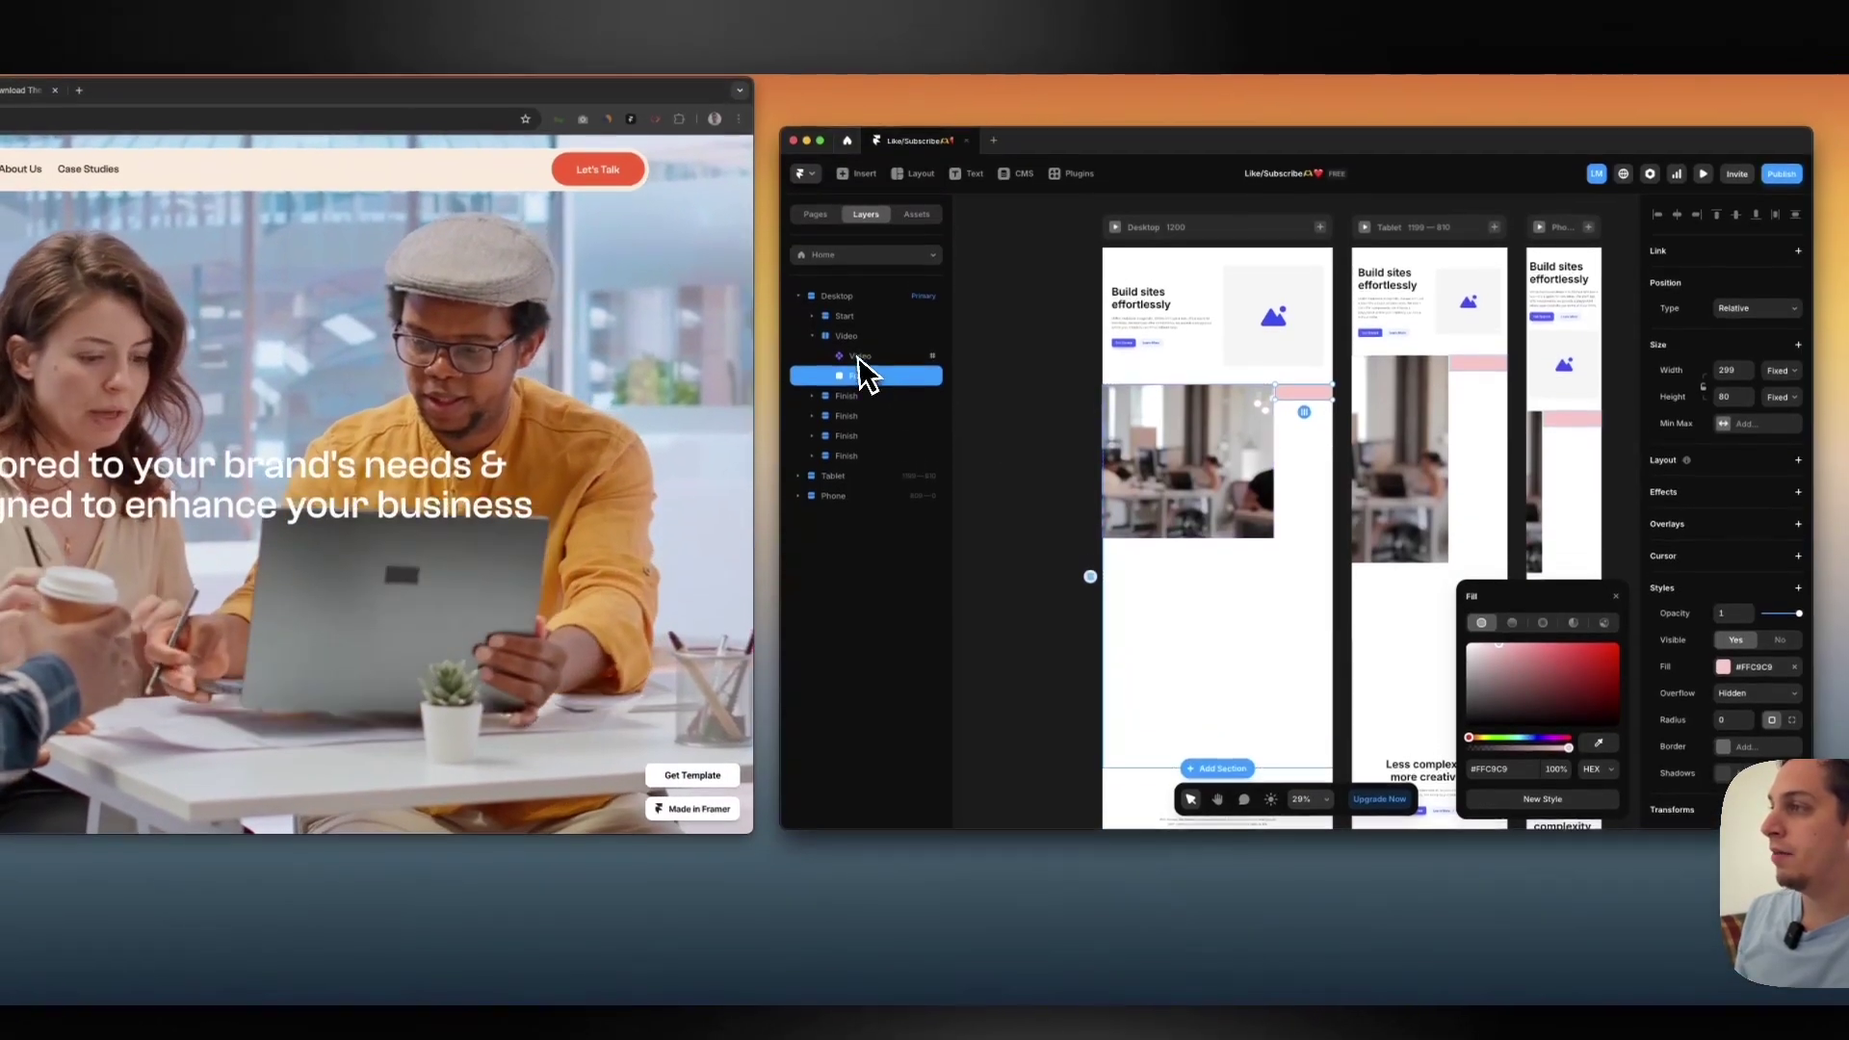
click(847, 305)
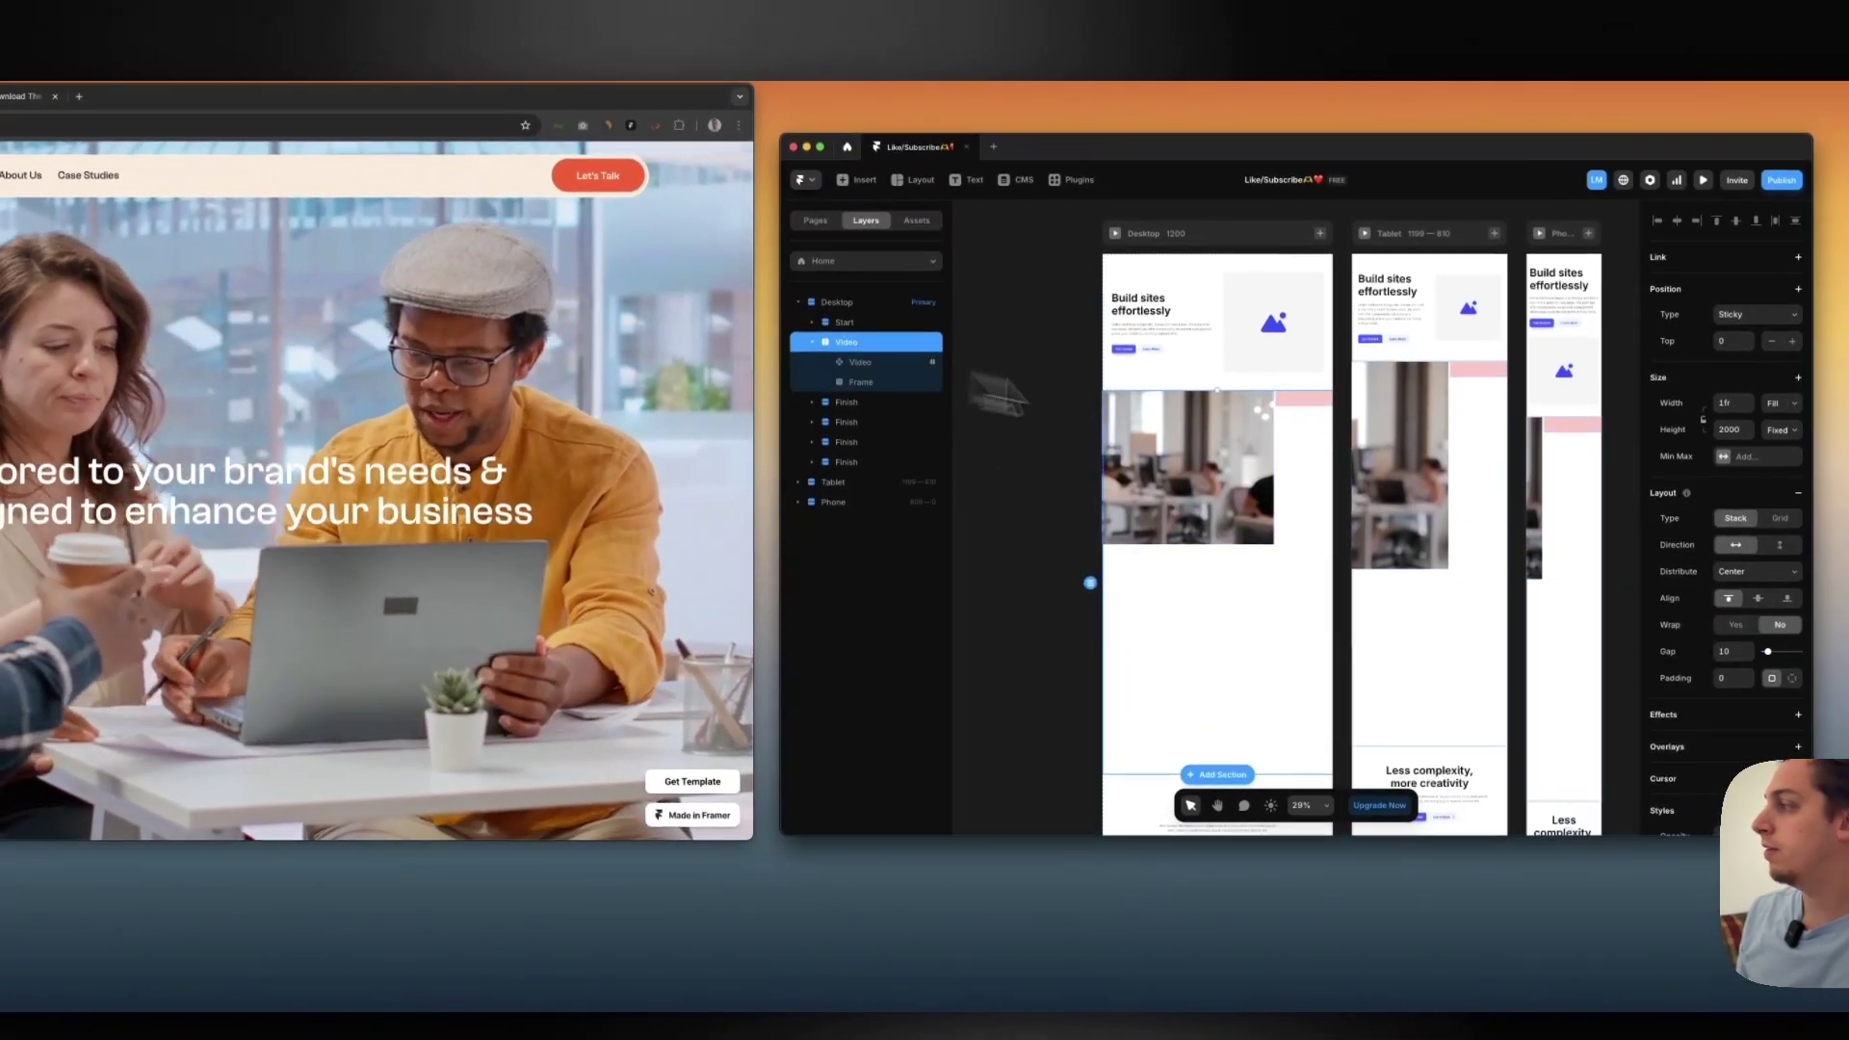
click(1778, 509)
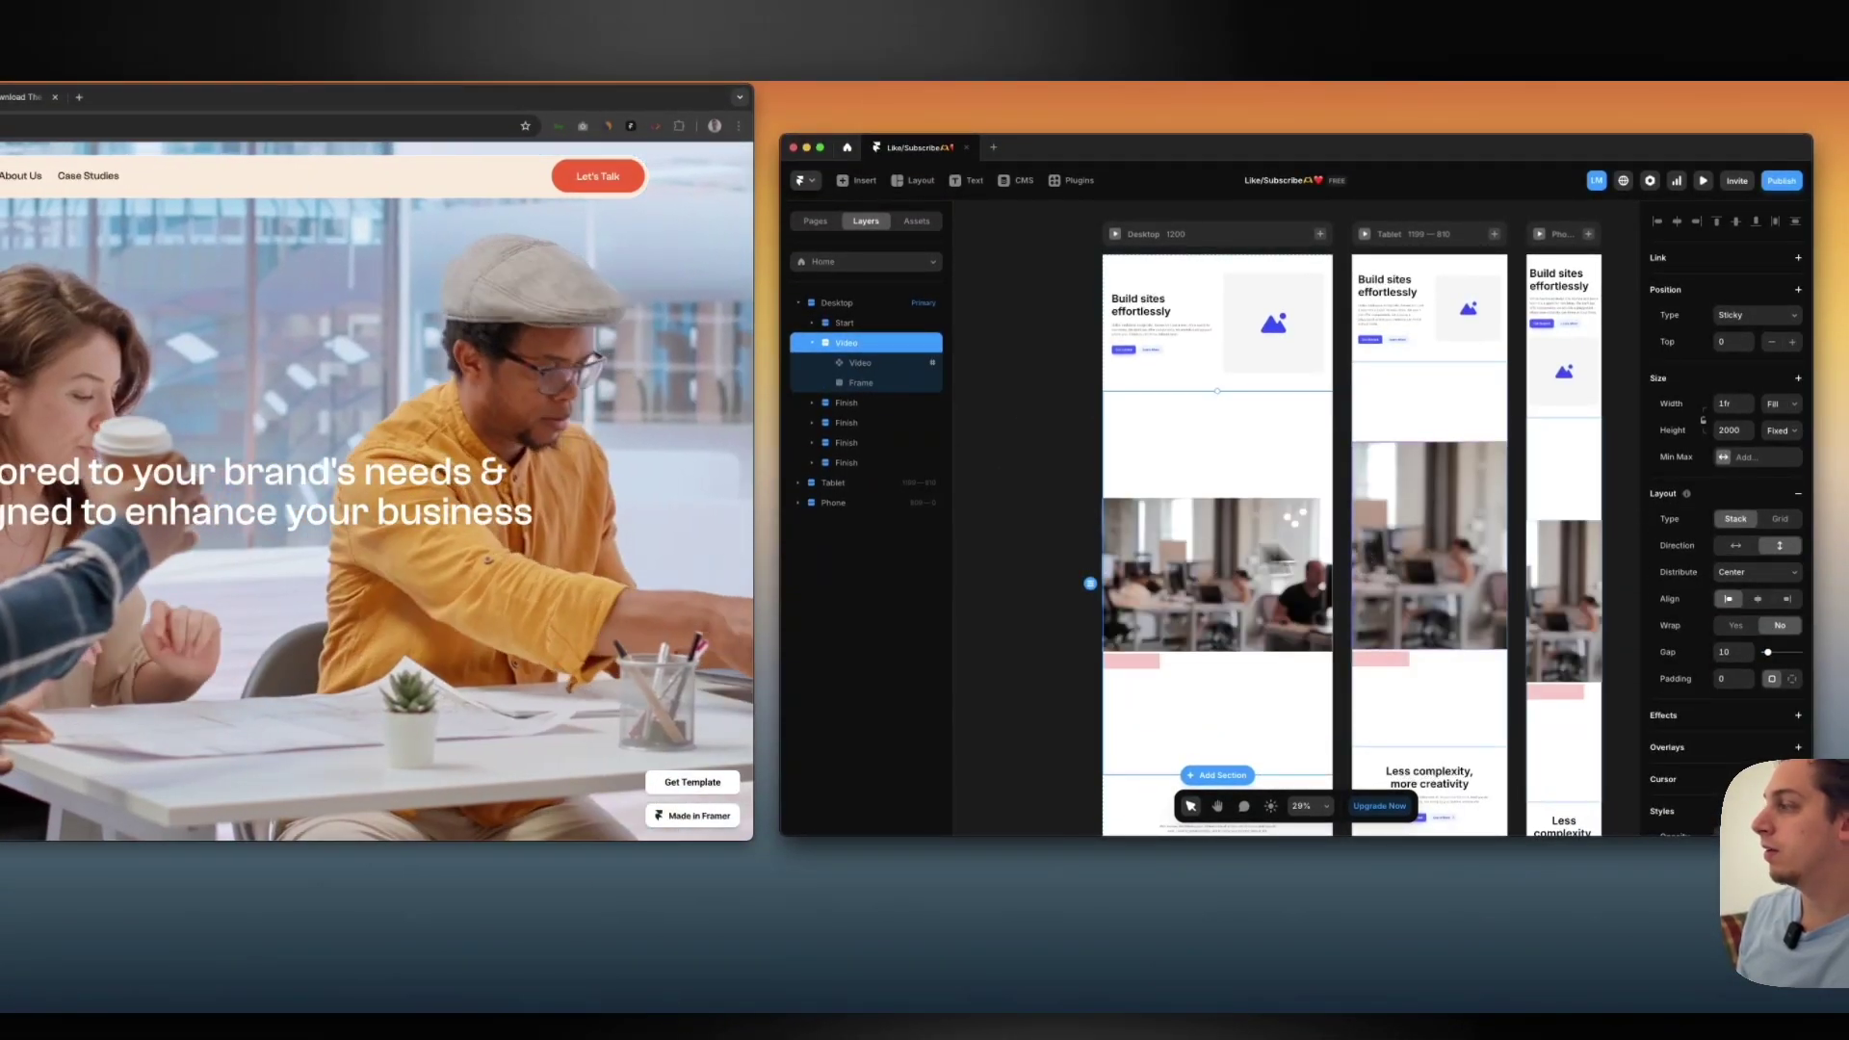
click(1745, 574)
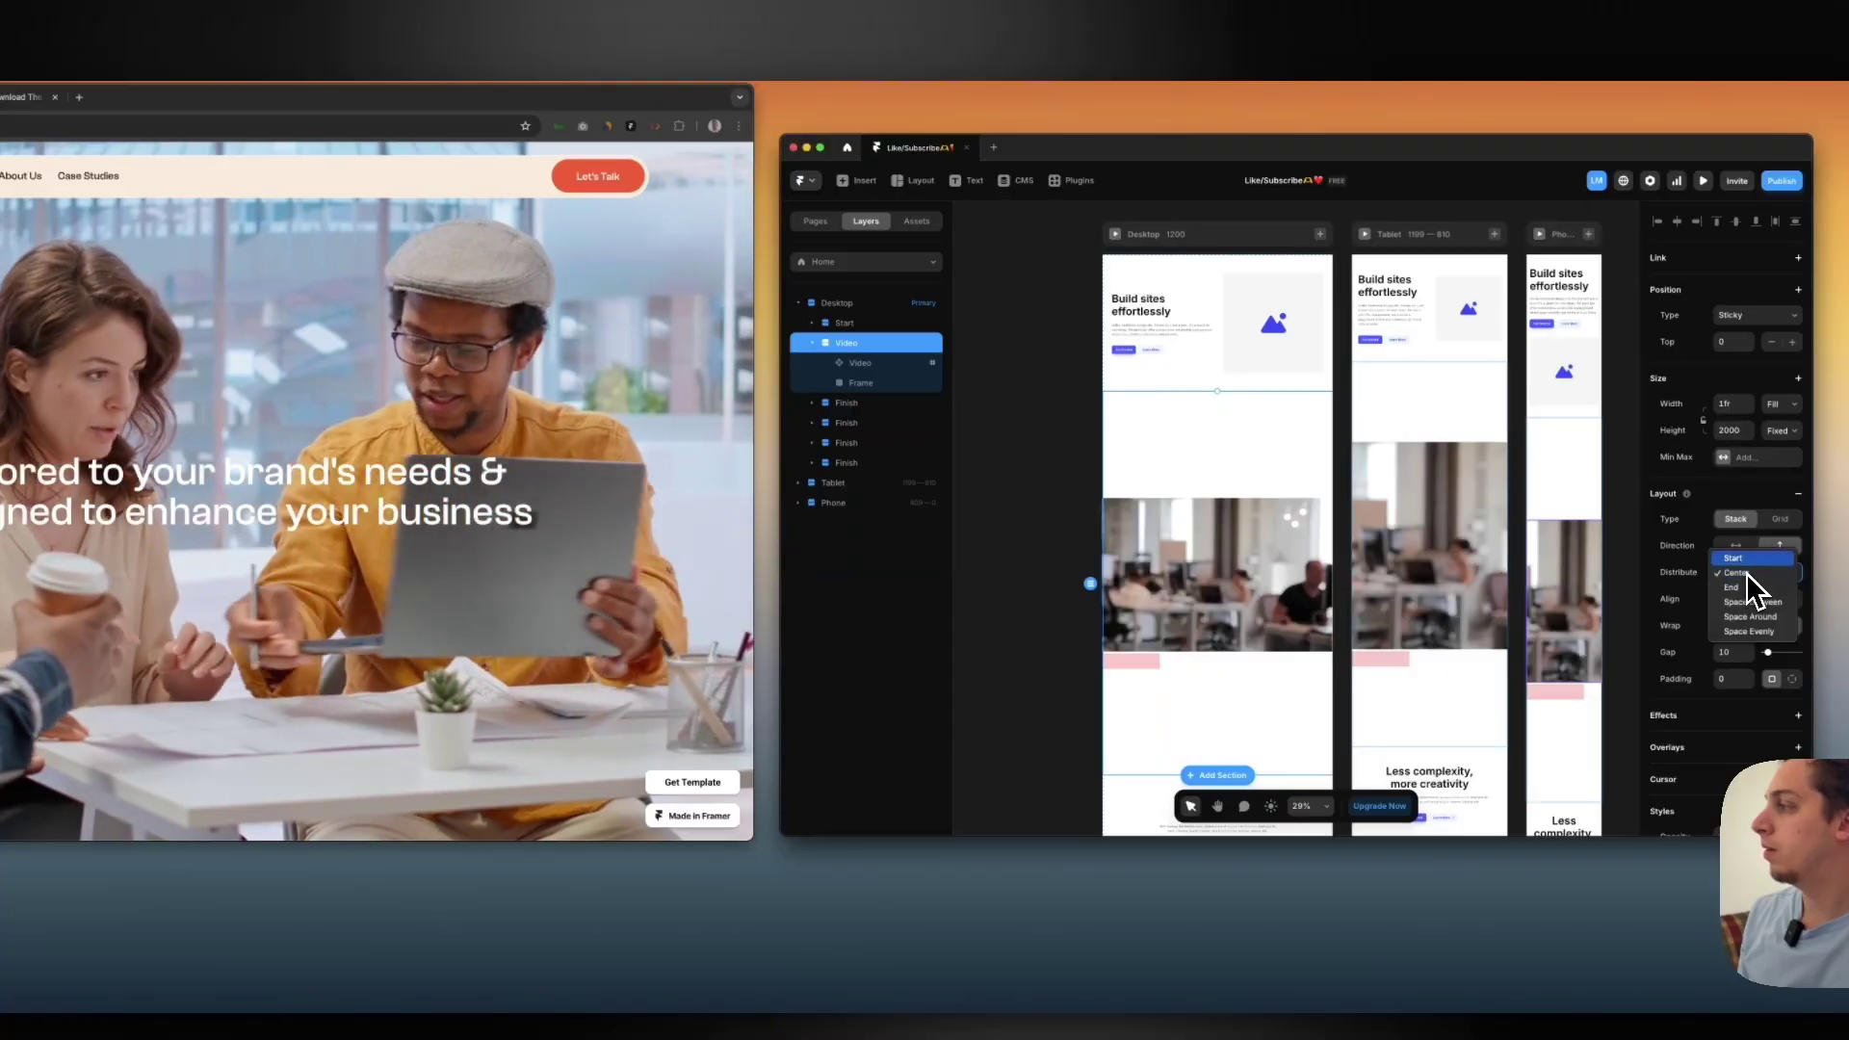
click(1748, 558)
click(1120, 547)
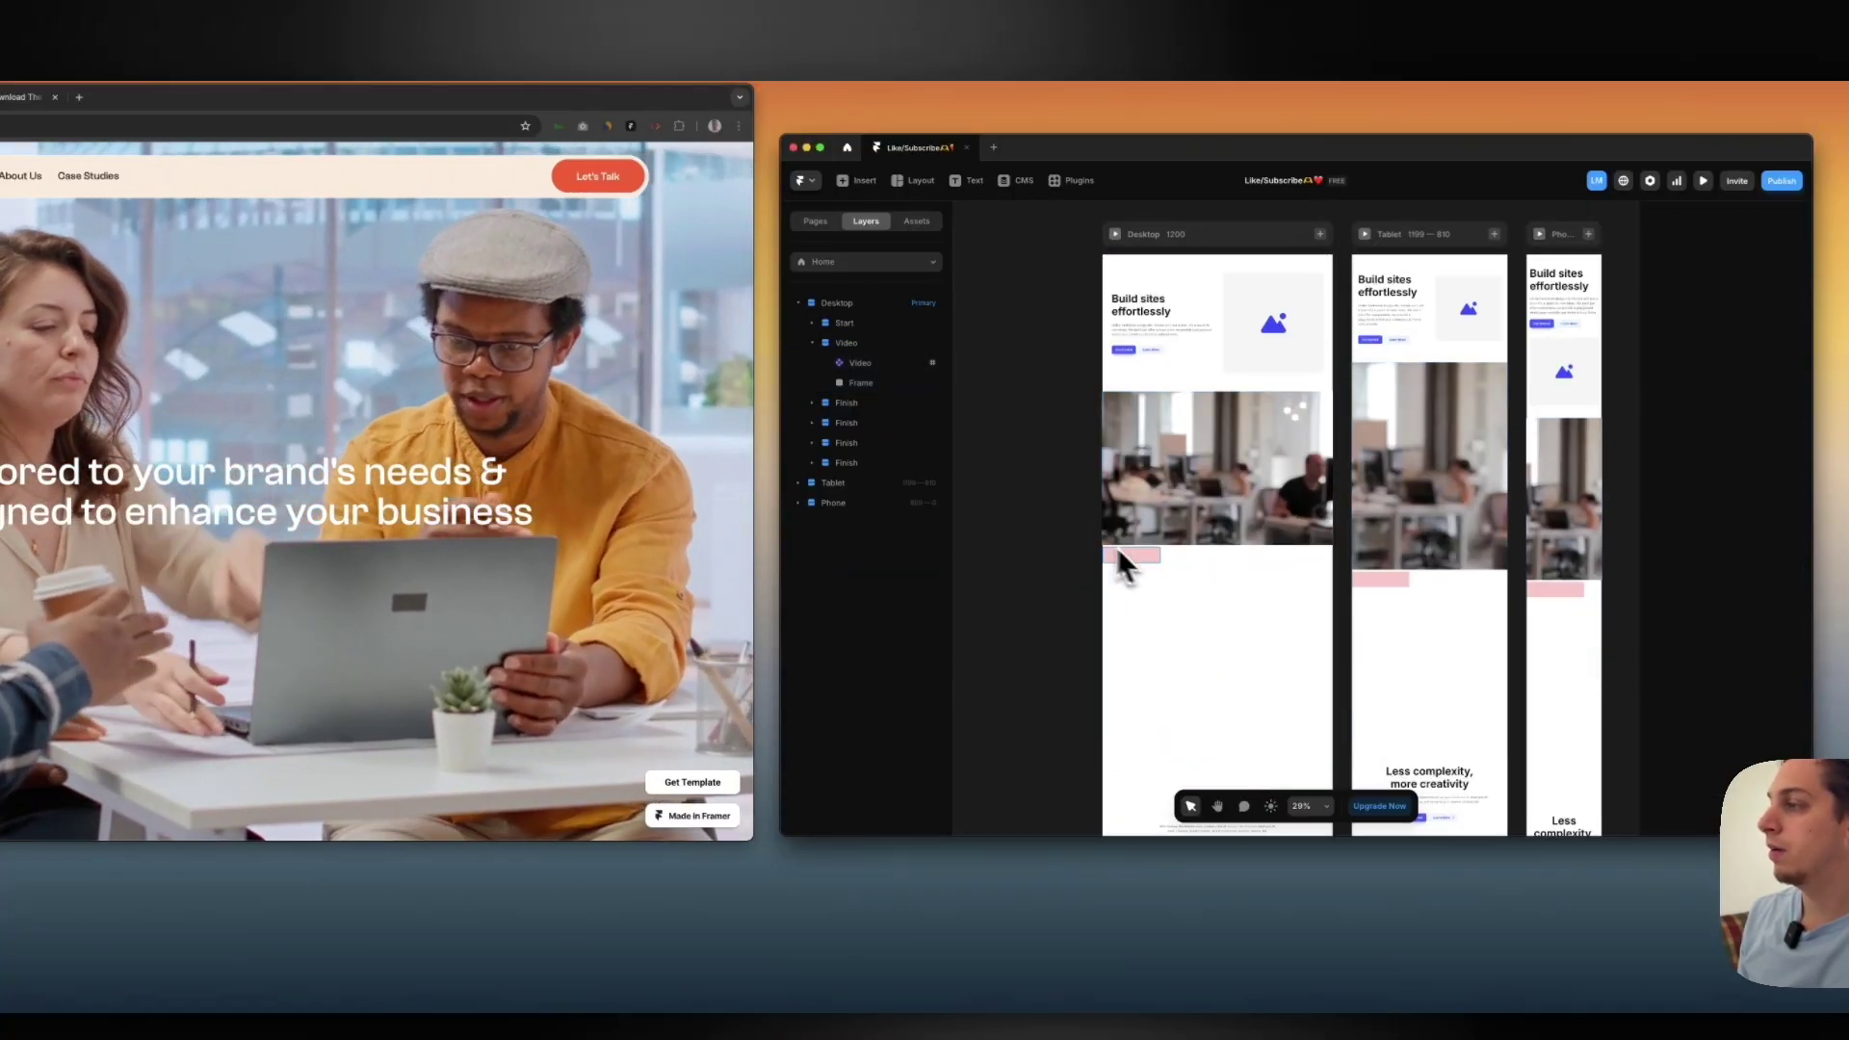
click(1780, 380)
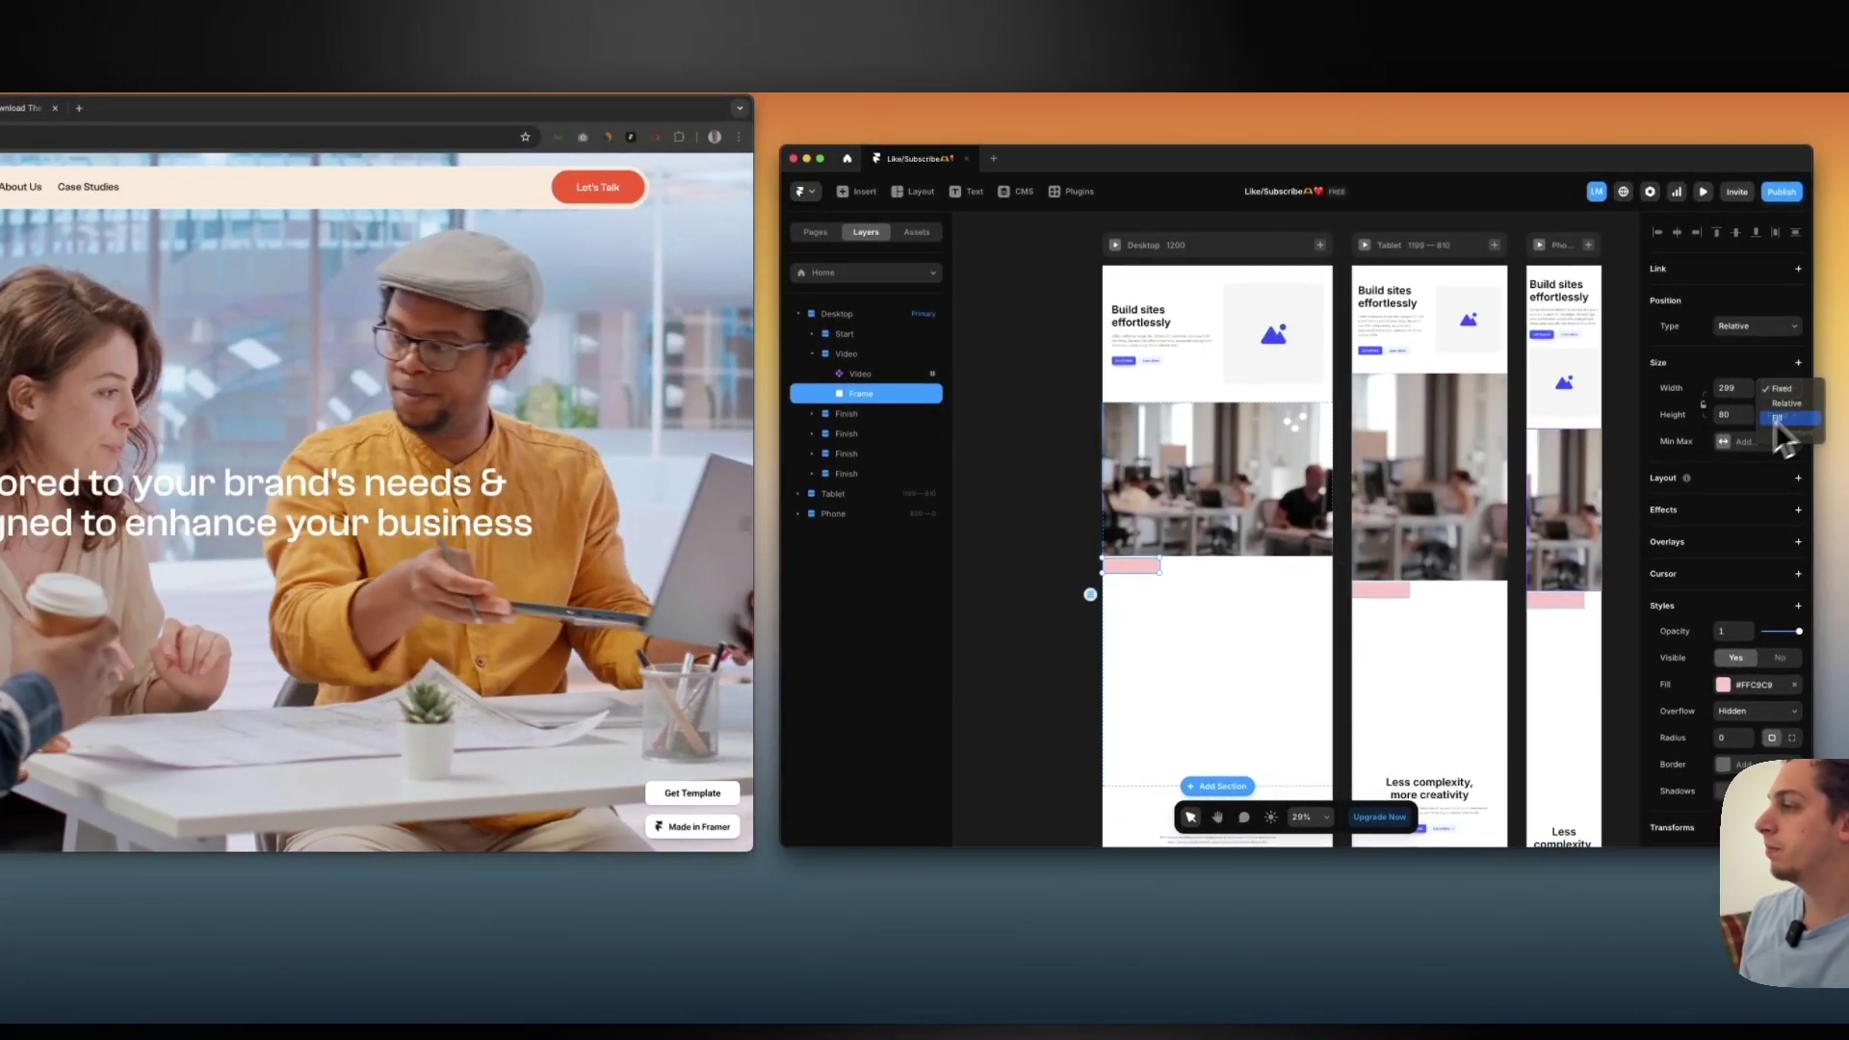
click(882, 375)
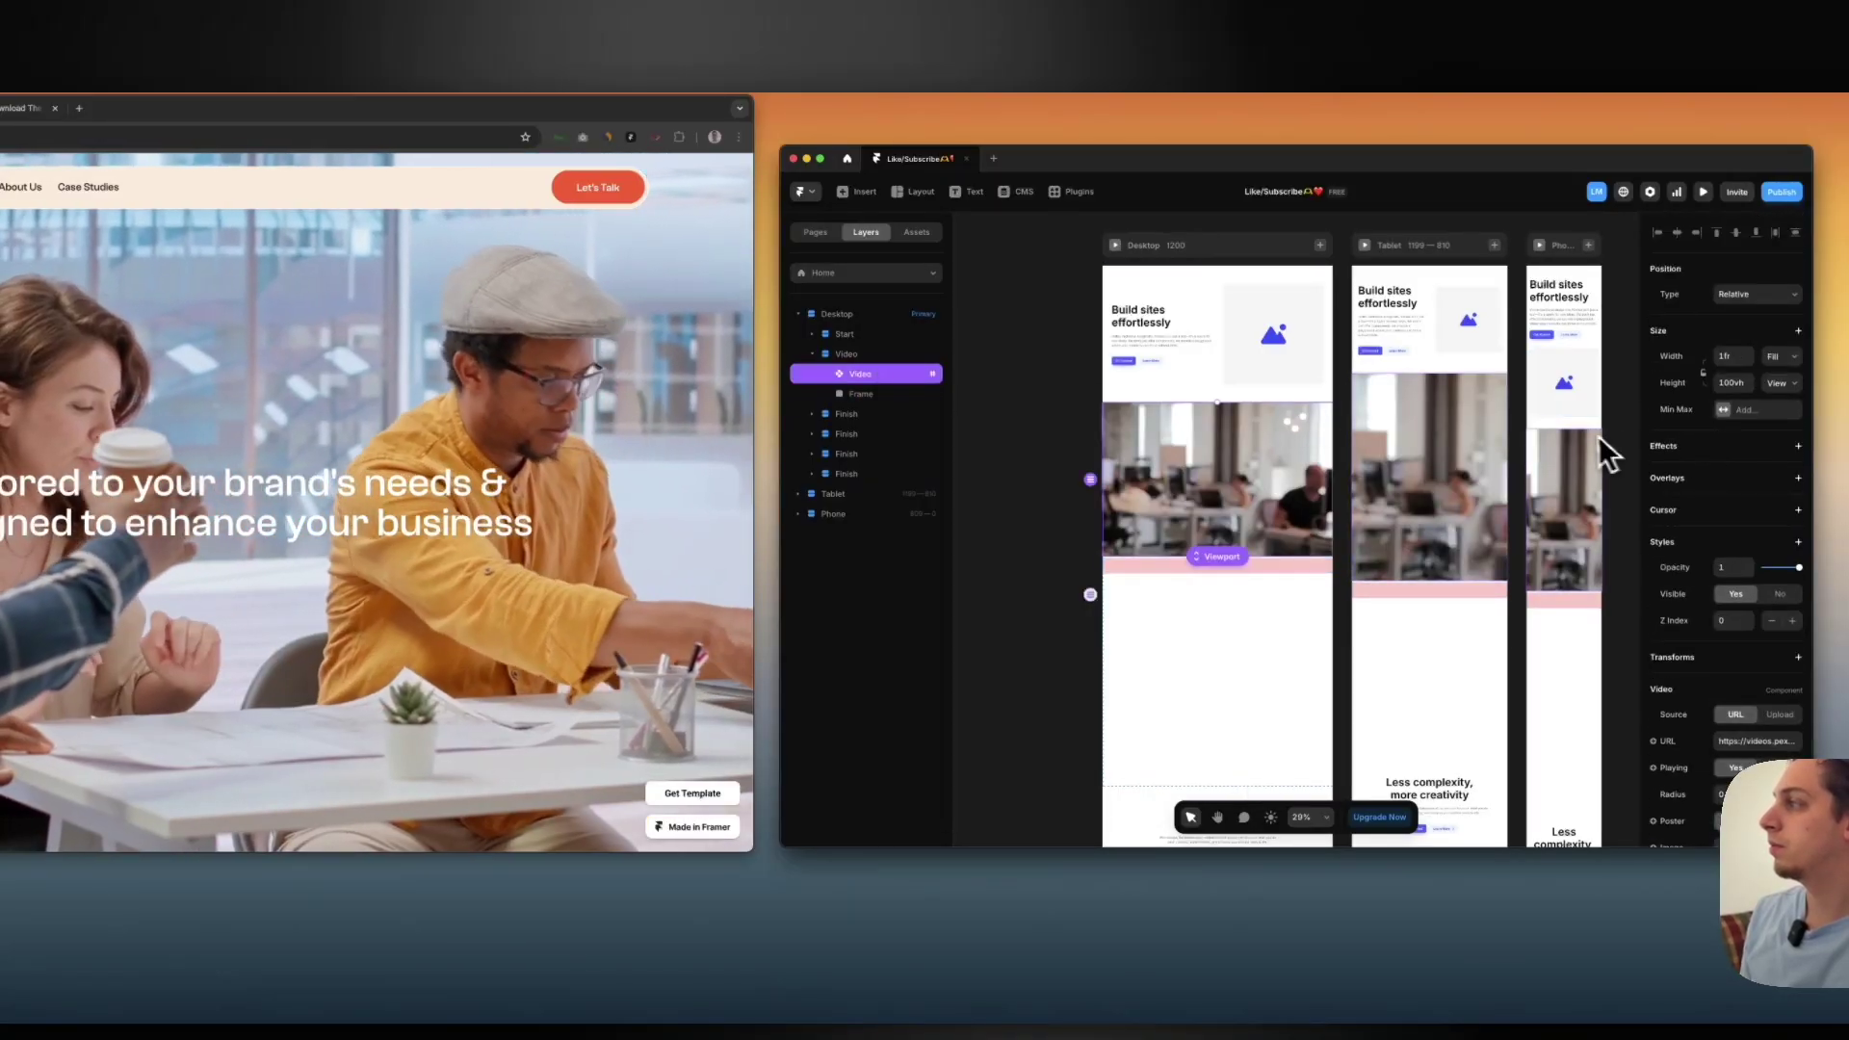
Set the inner office video to Sticky position with 100vh height, then preview the Desktop page
click(883, 354)
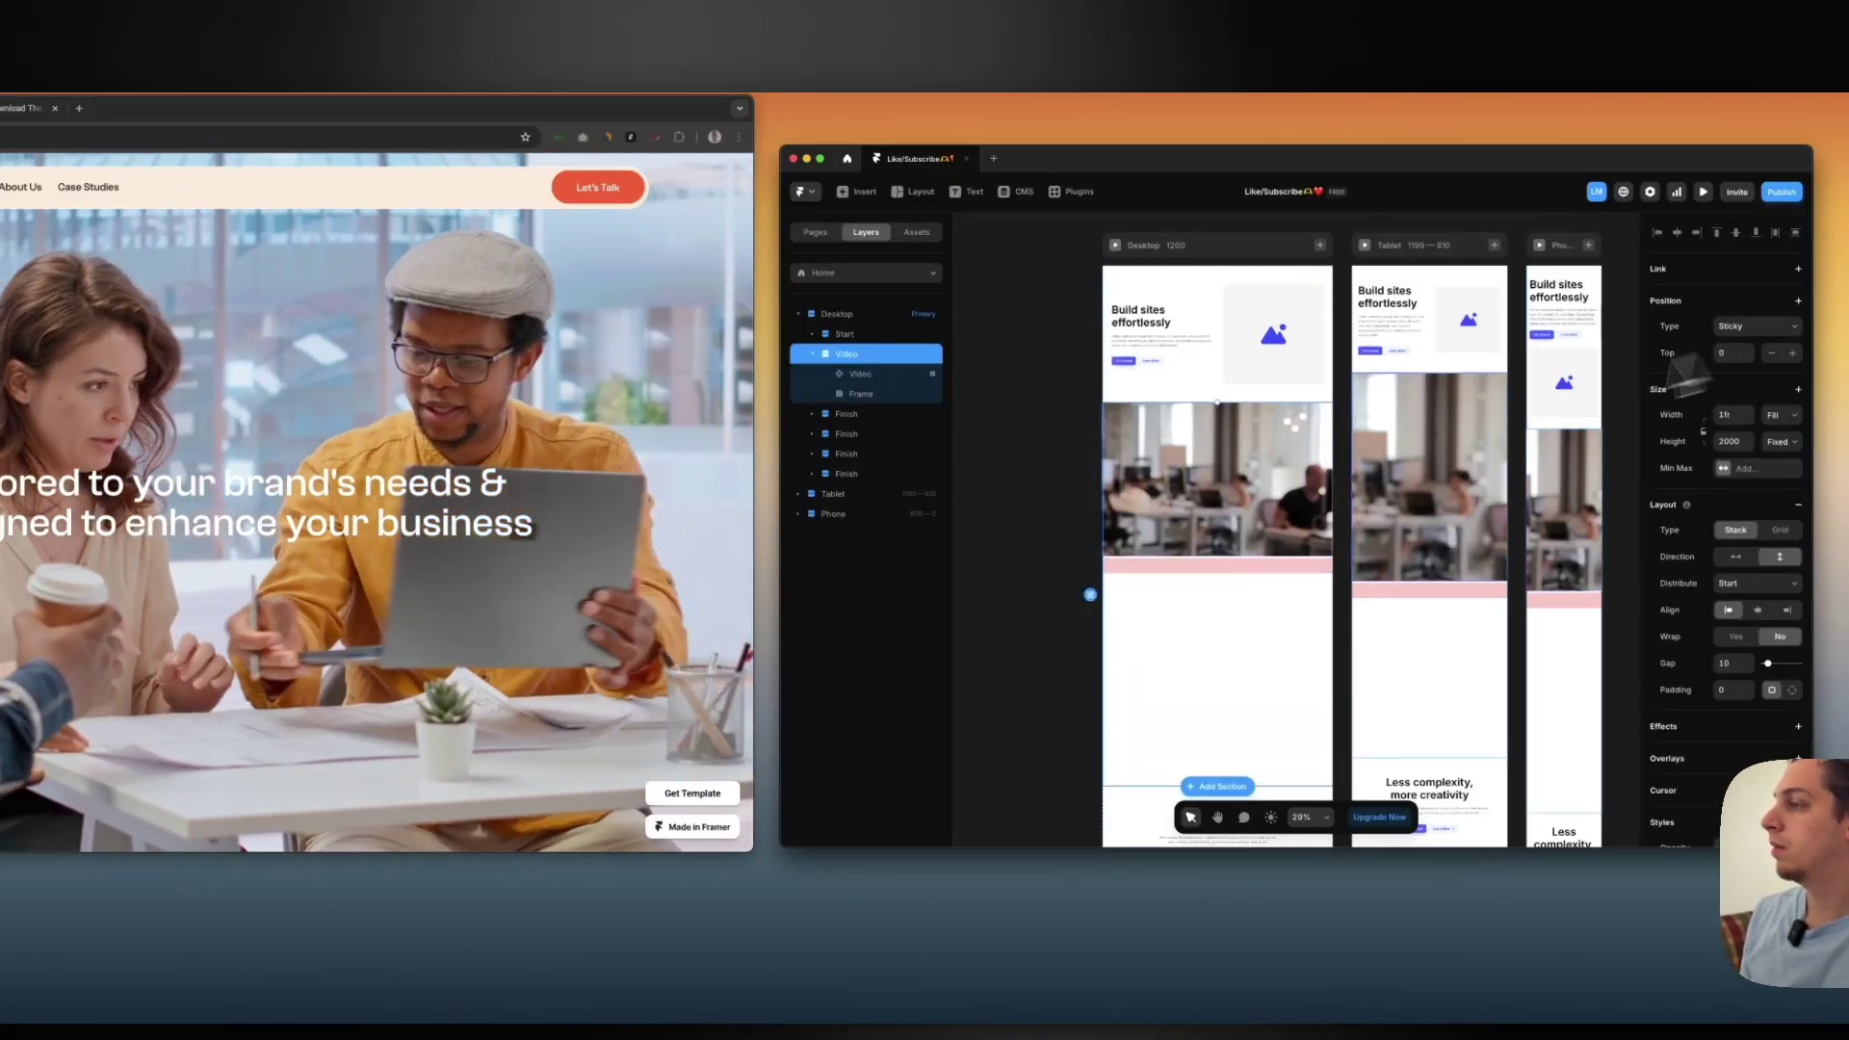
click(868, 380)
click(1790, 309)
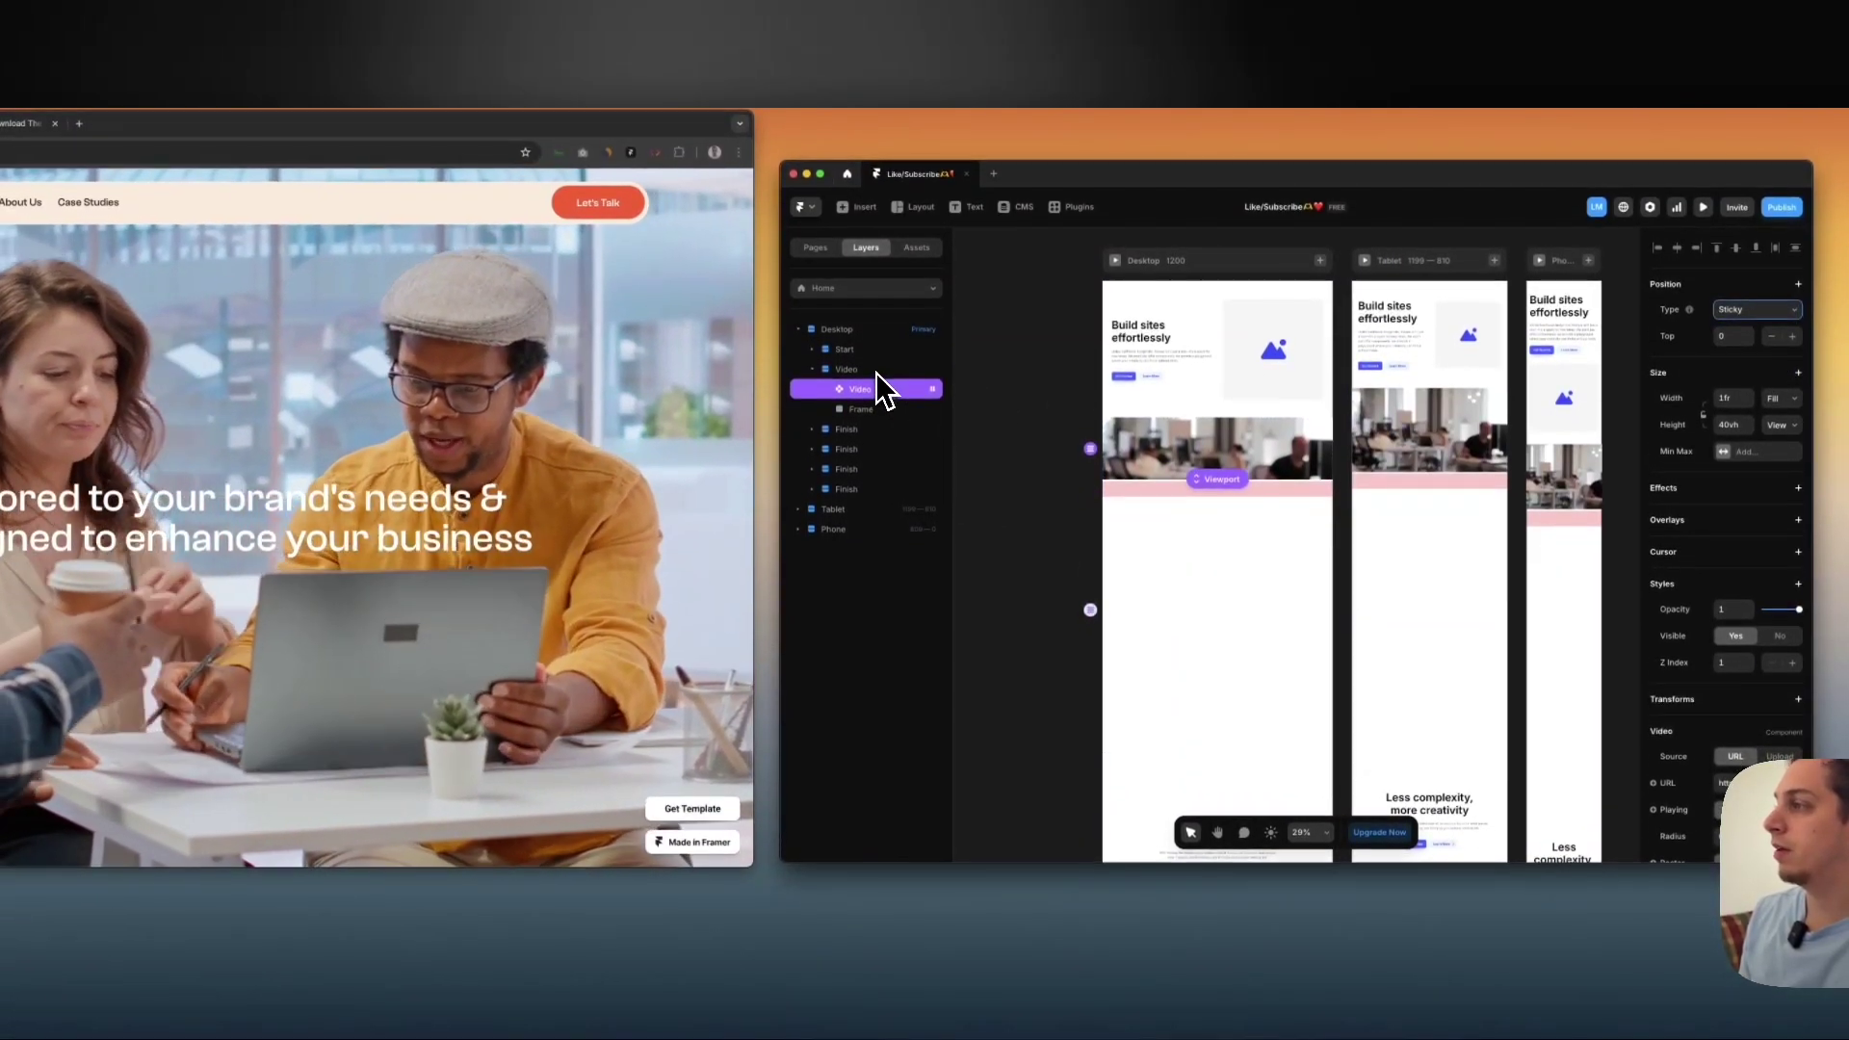
click(1731, 424)
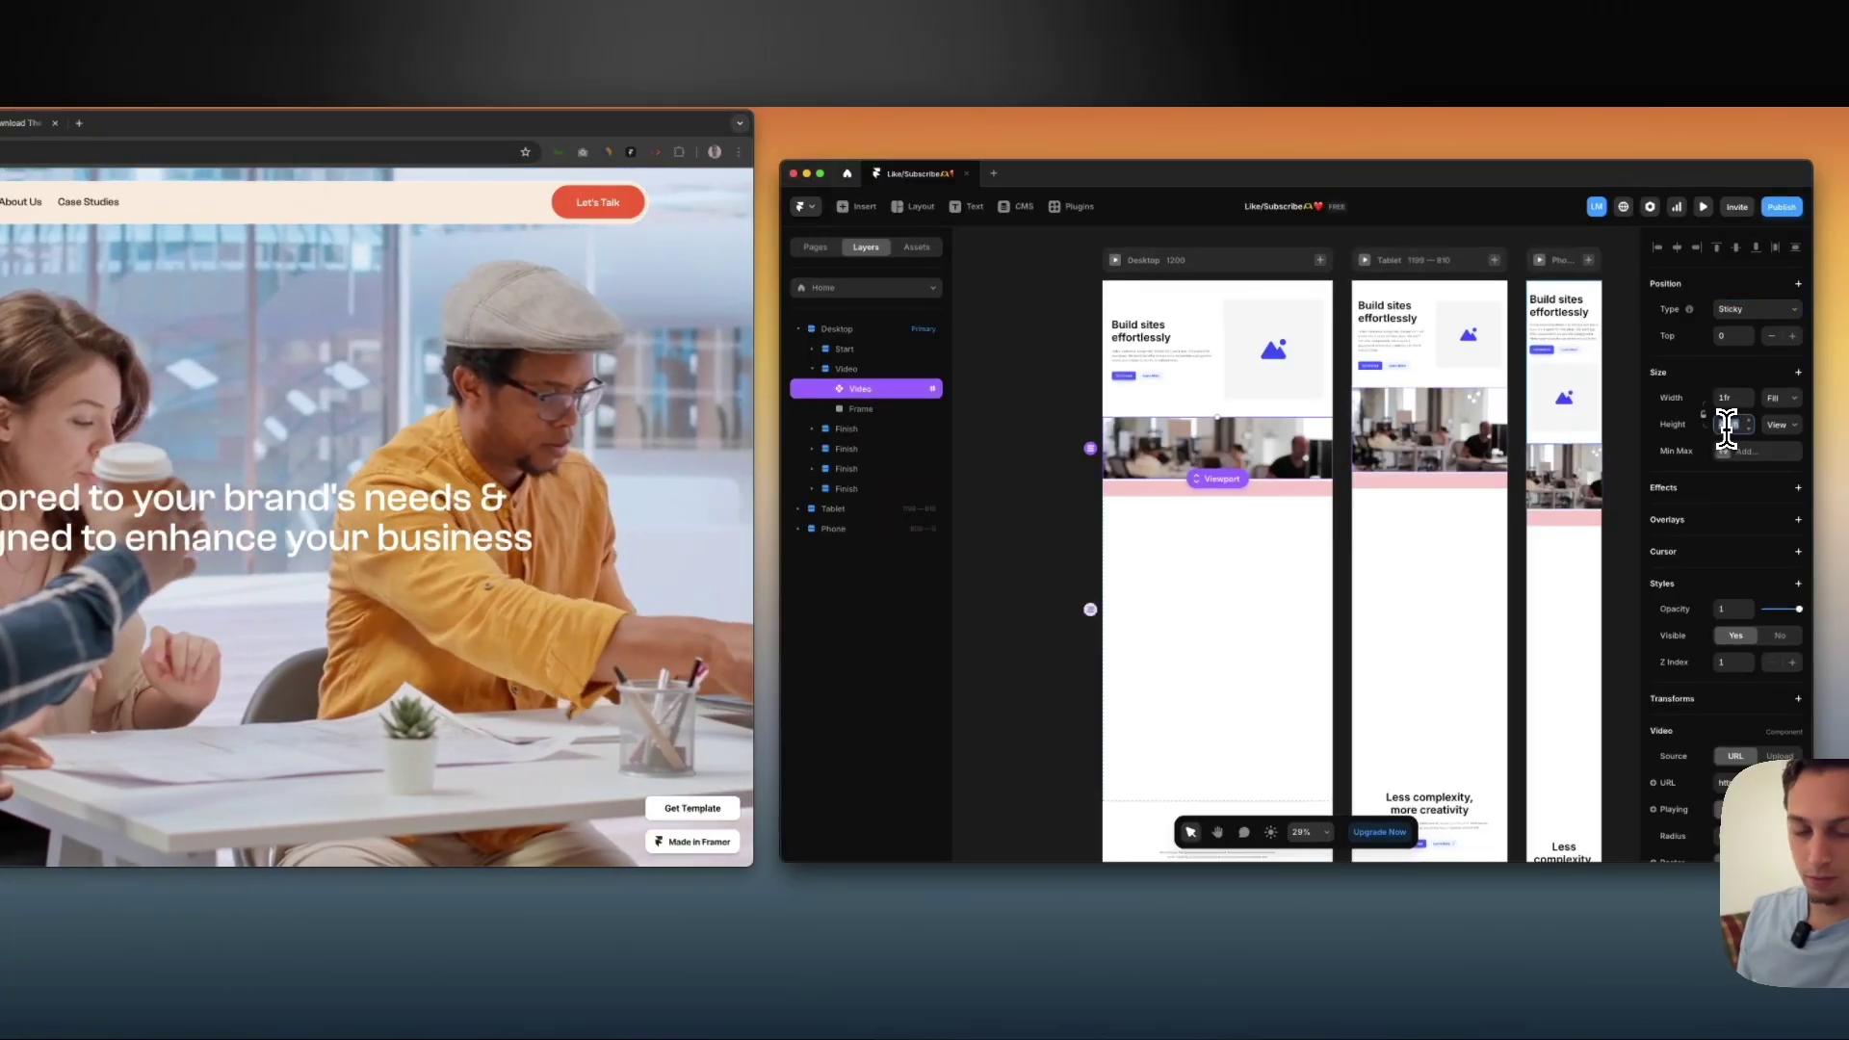
key(Return)
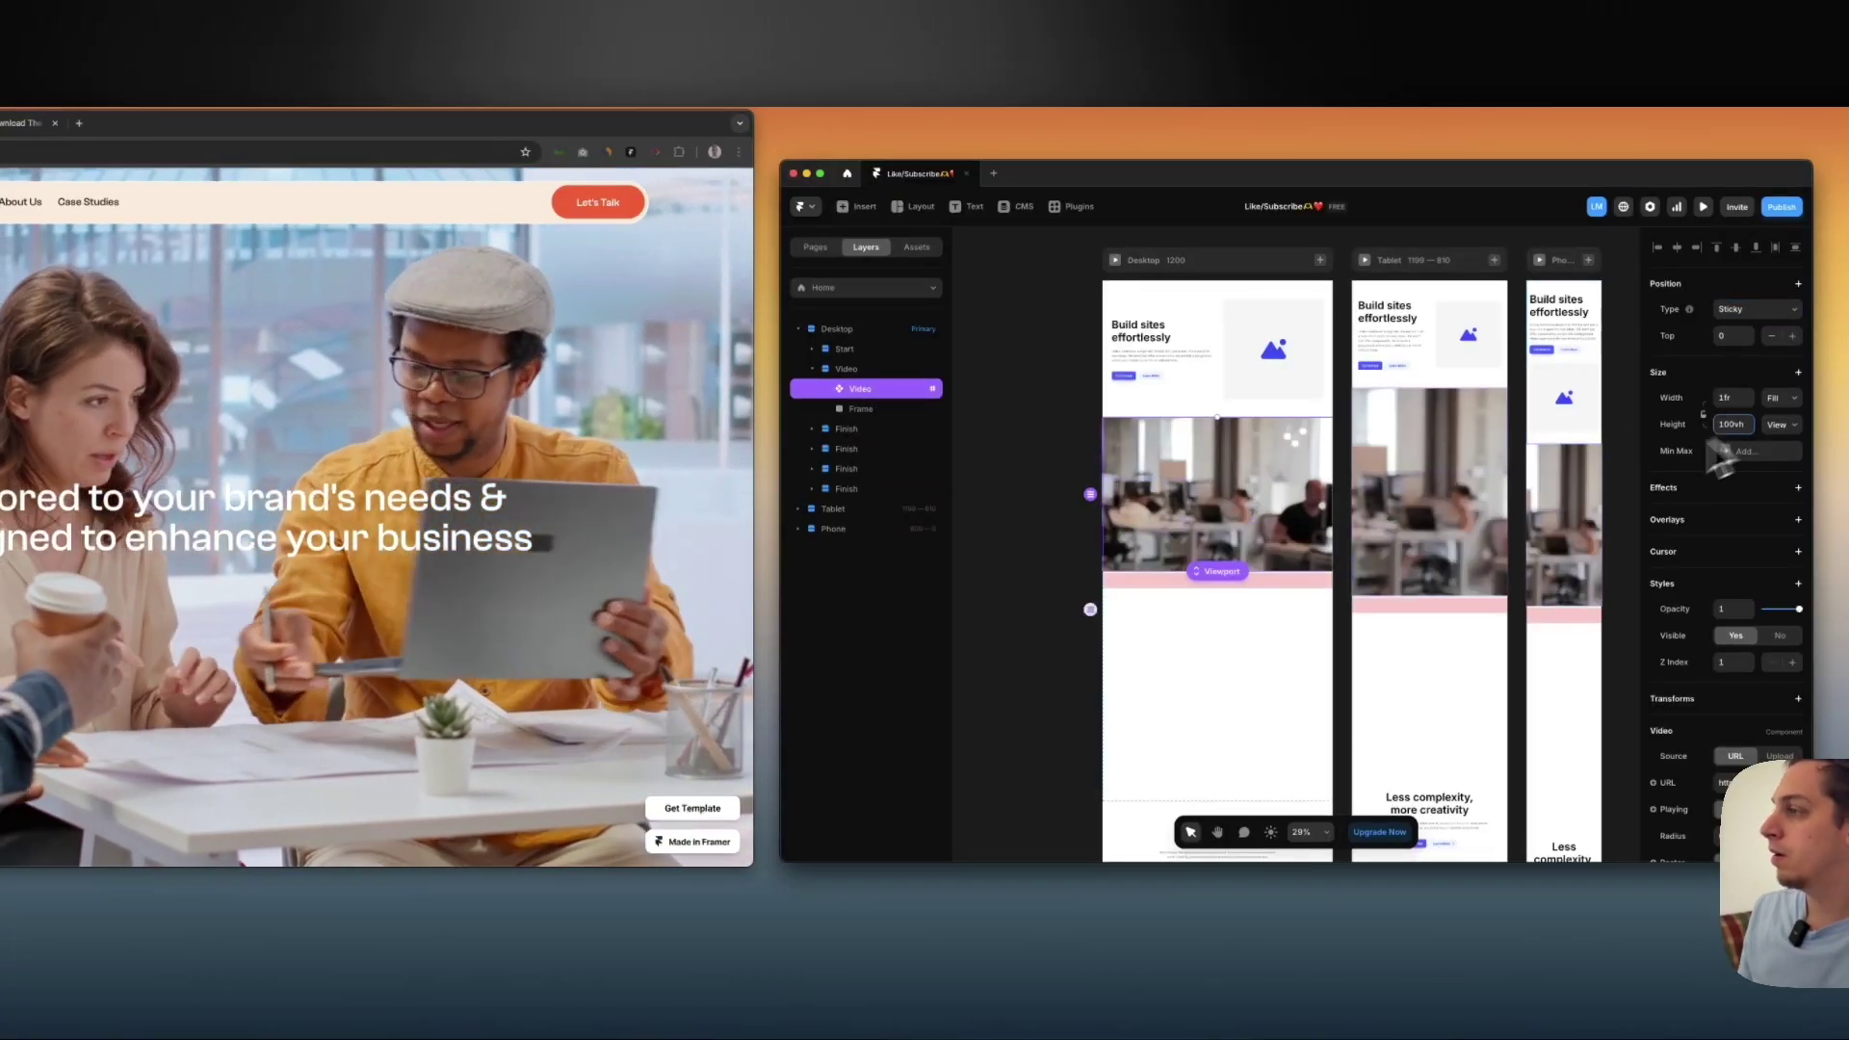
click(1177, 582)
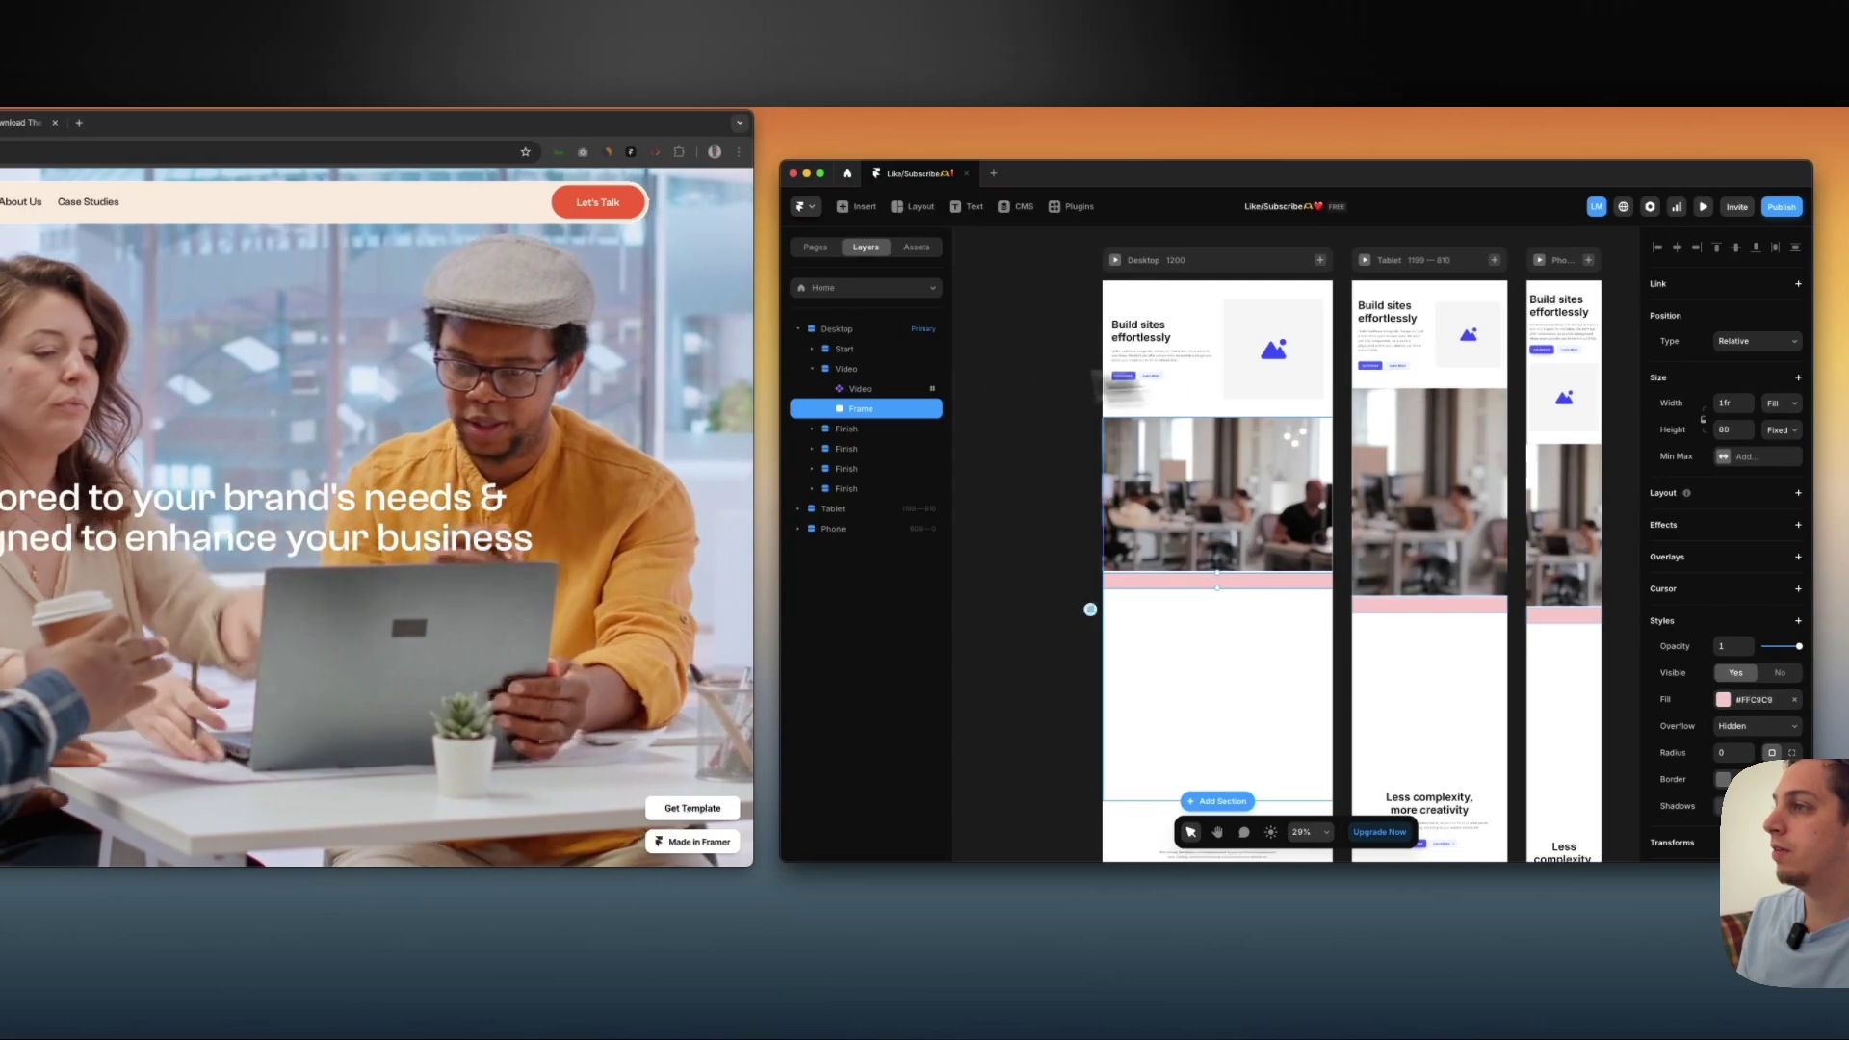
click(1115, 262)
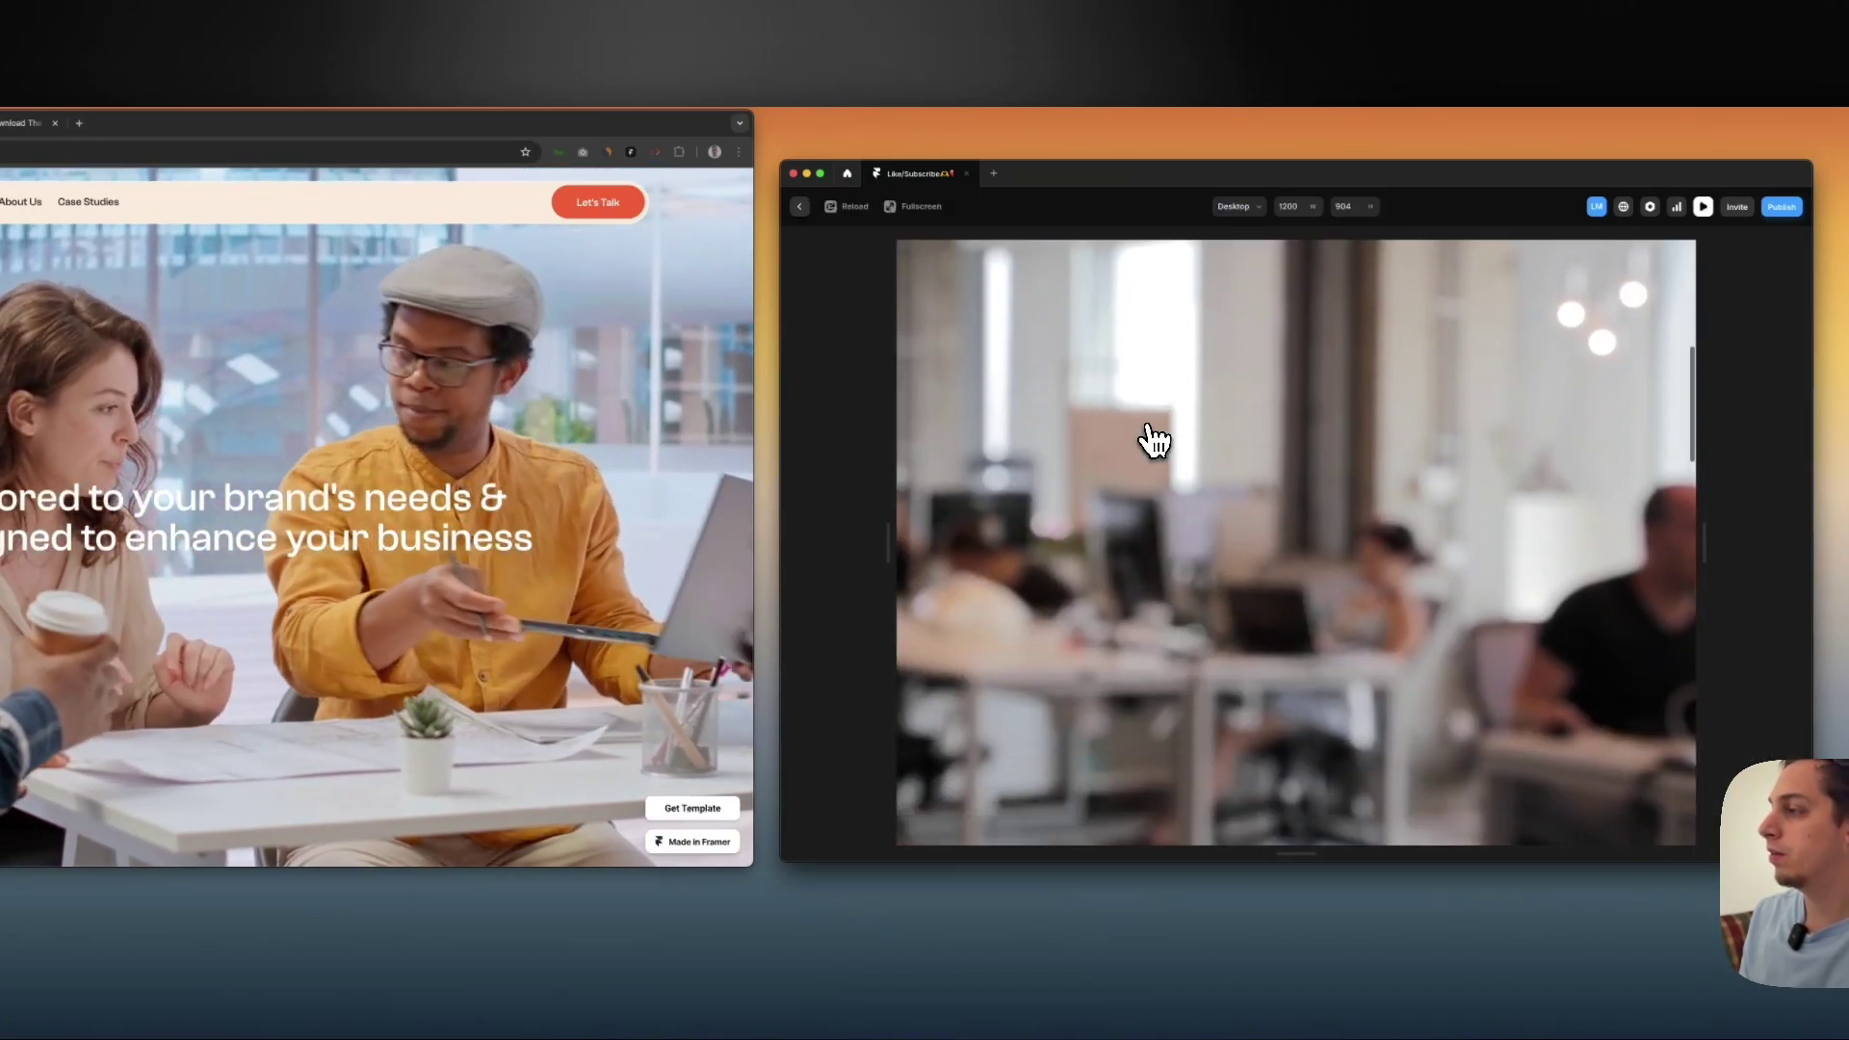
Scroll the preview to test the sticky video, then return to the editor
scroll(1153, 440, down, 3)
scroll(1153, 438, up, 15)
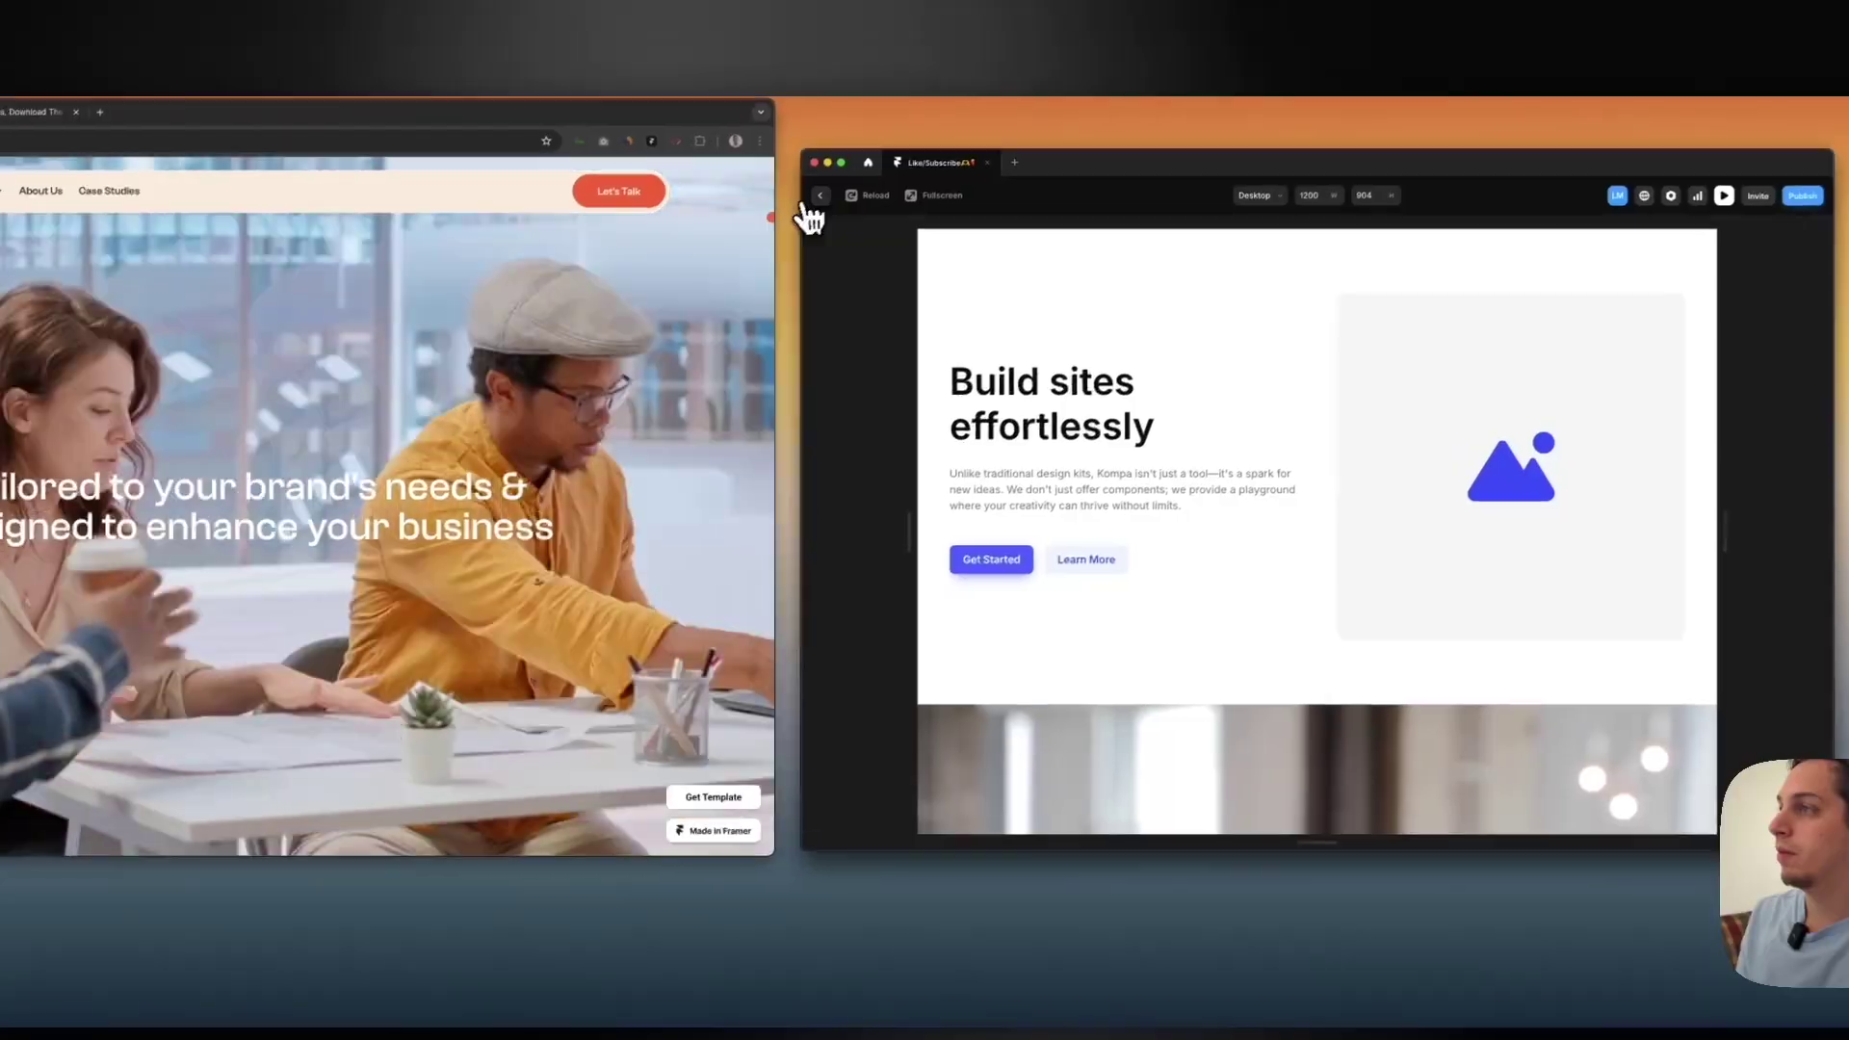
click(814, 199)
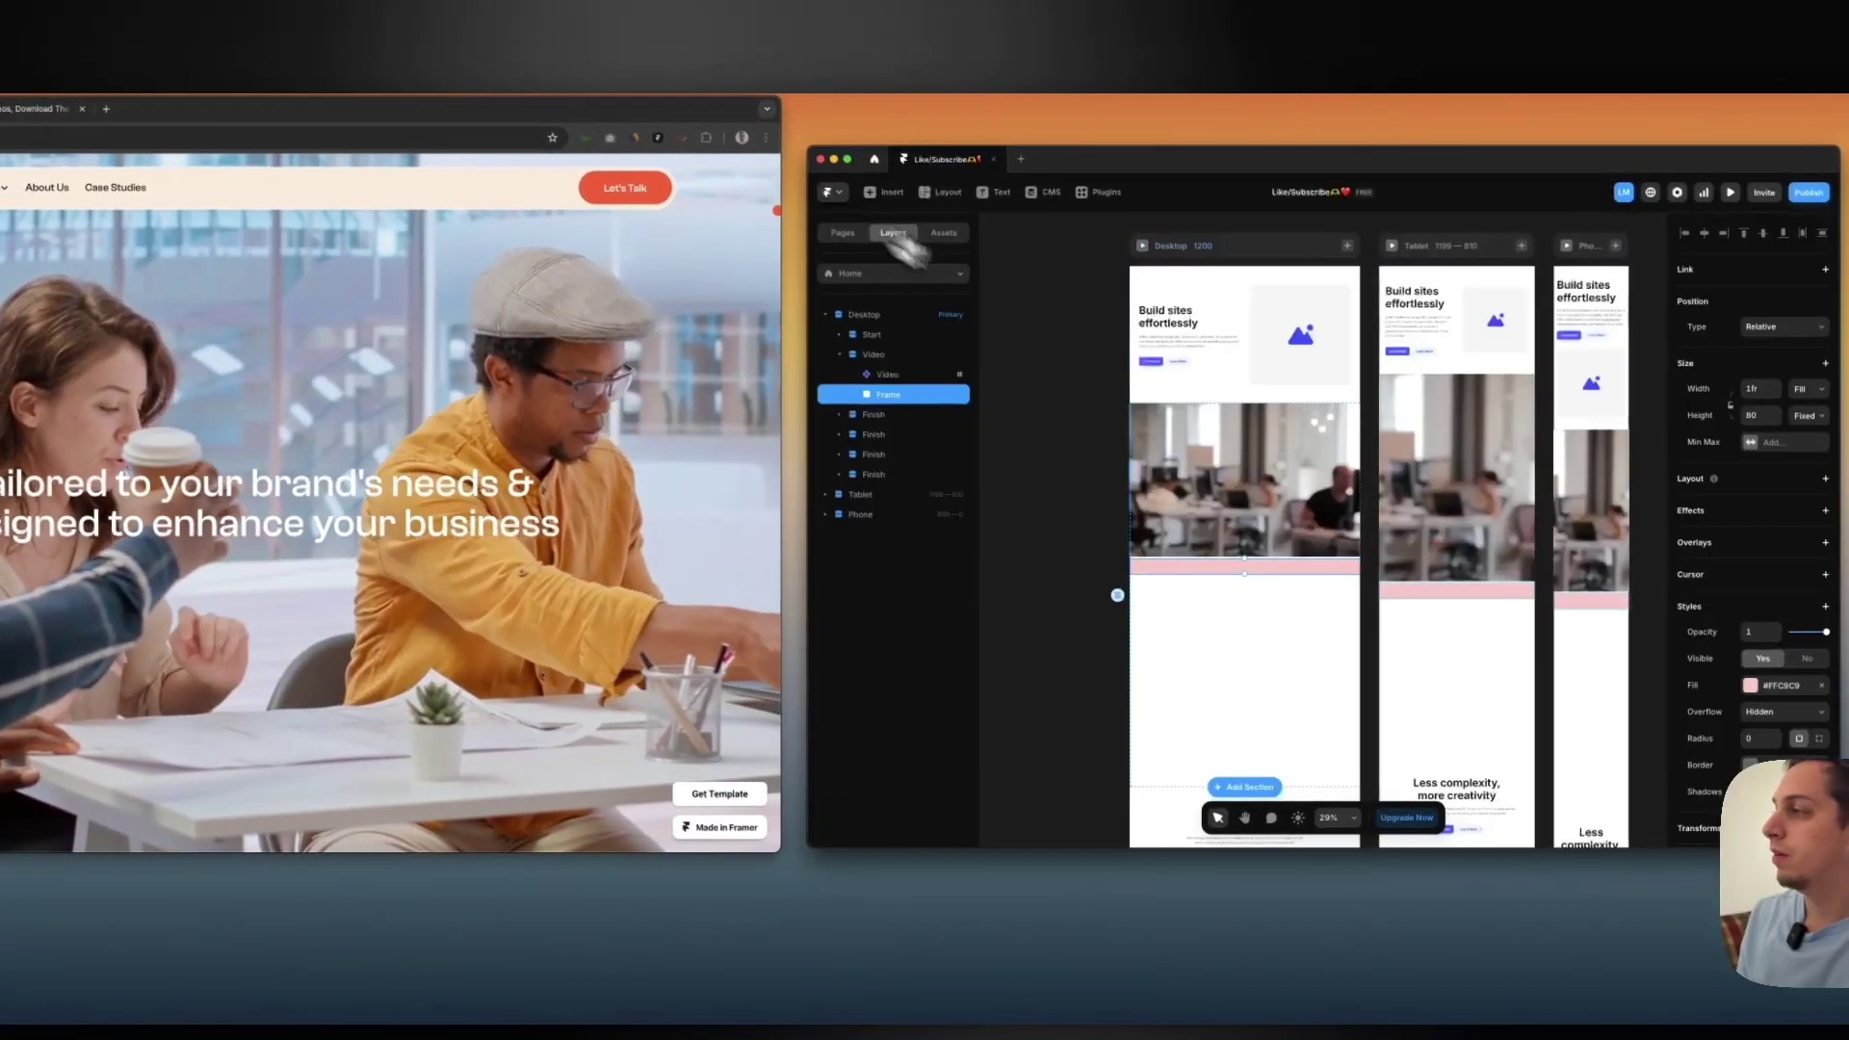
Make the frame below the video much taller and name its scroll section 2
drag(1250, 573, 1257, 700)
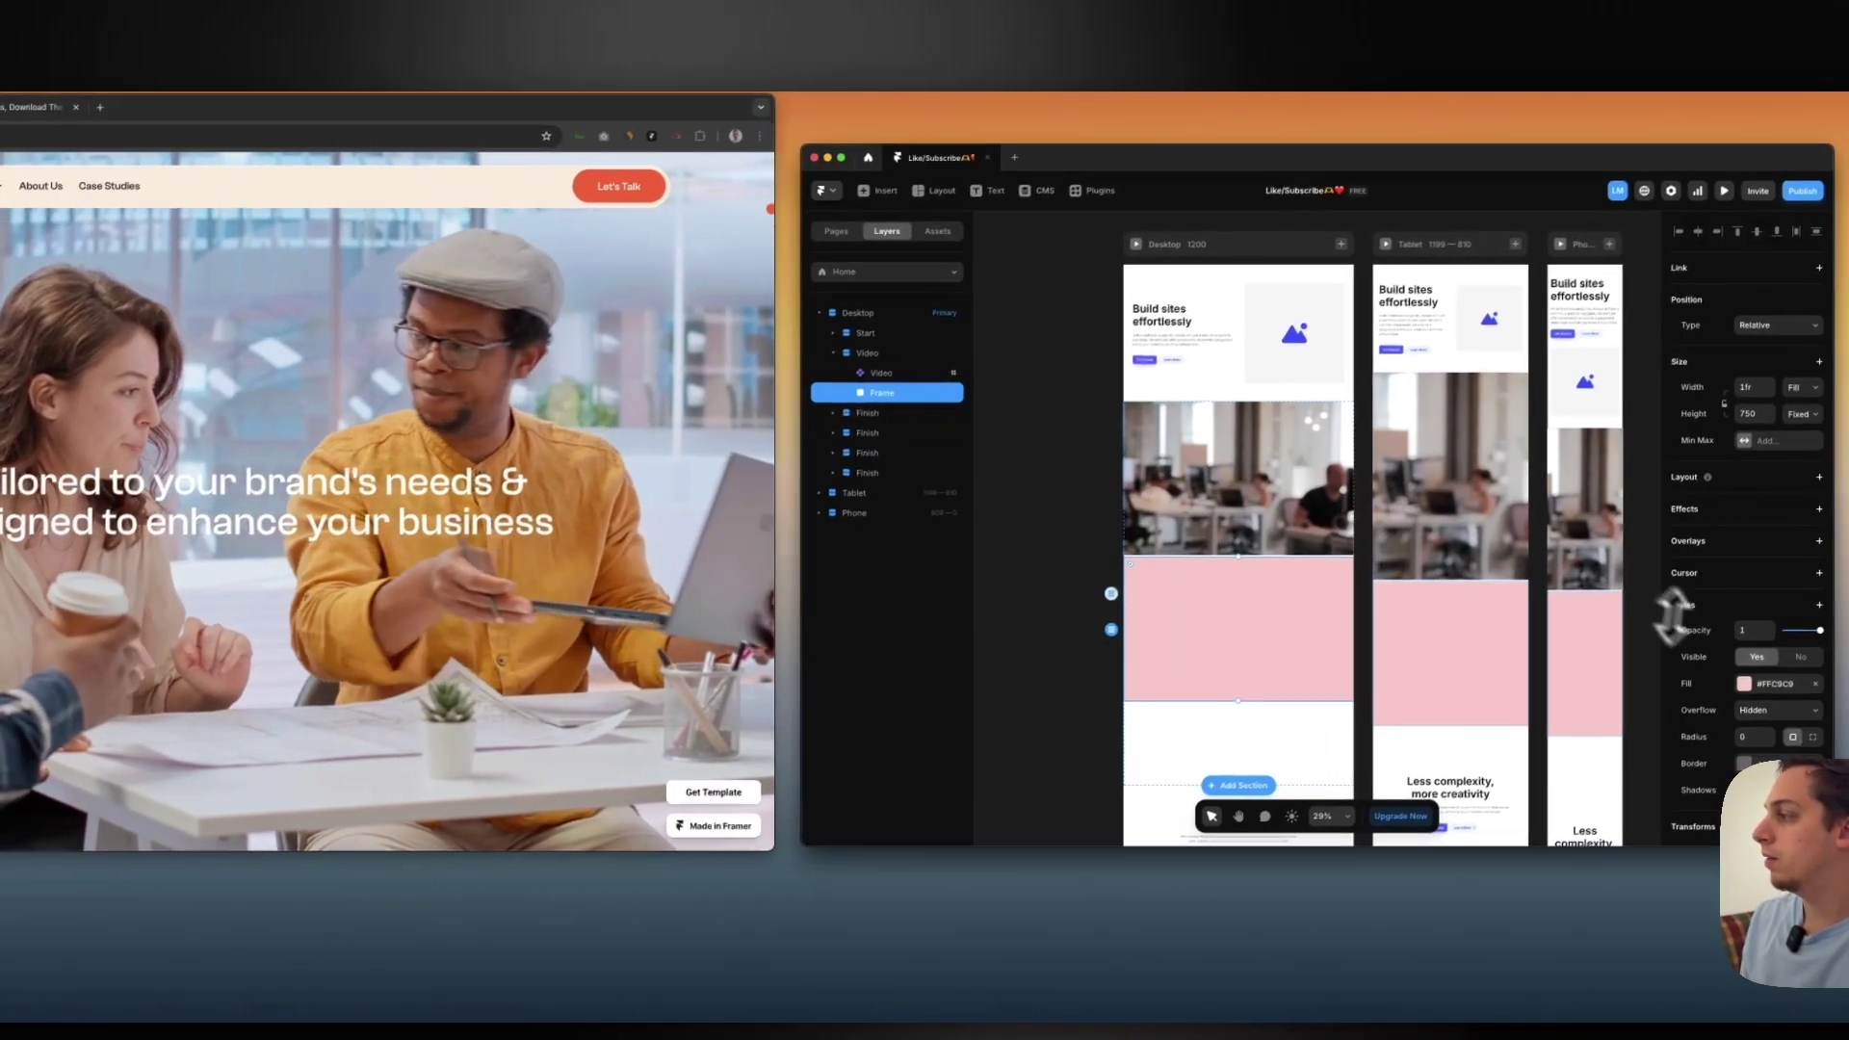
scroll(1755, 667, down, 3)
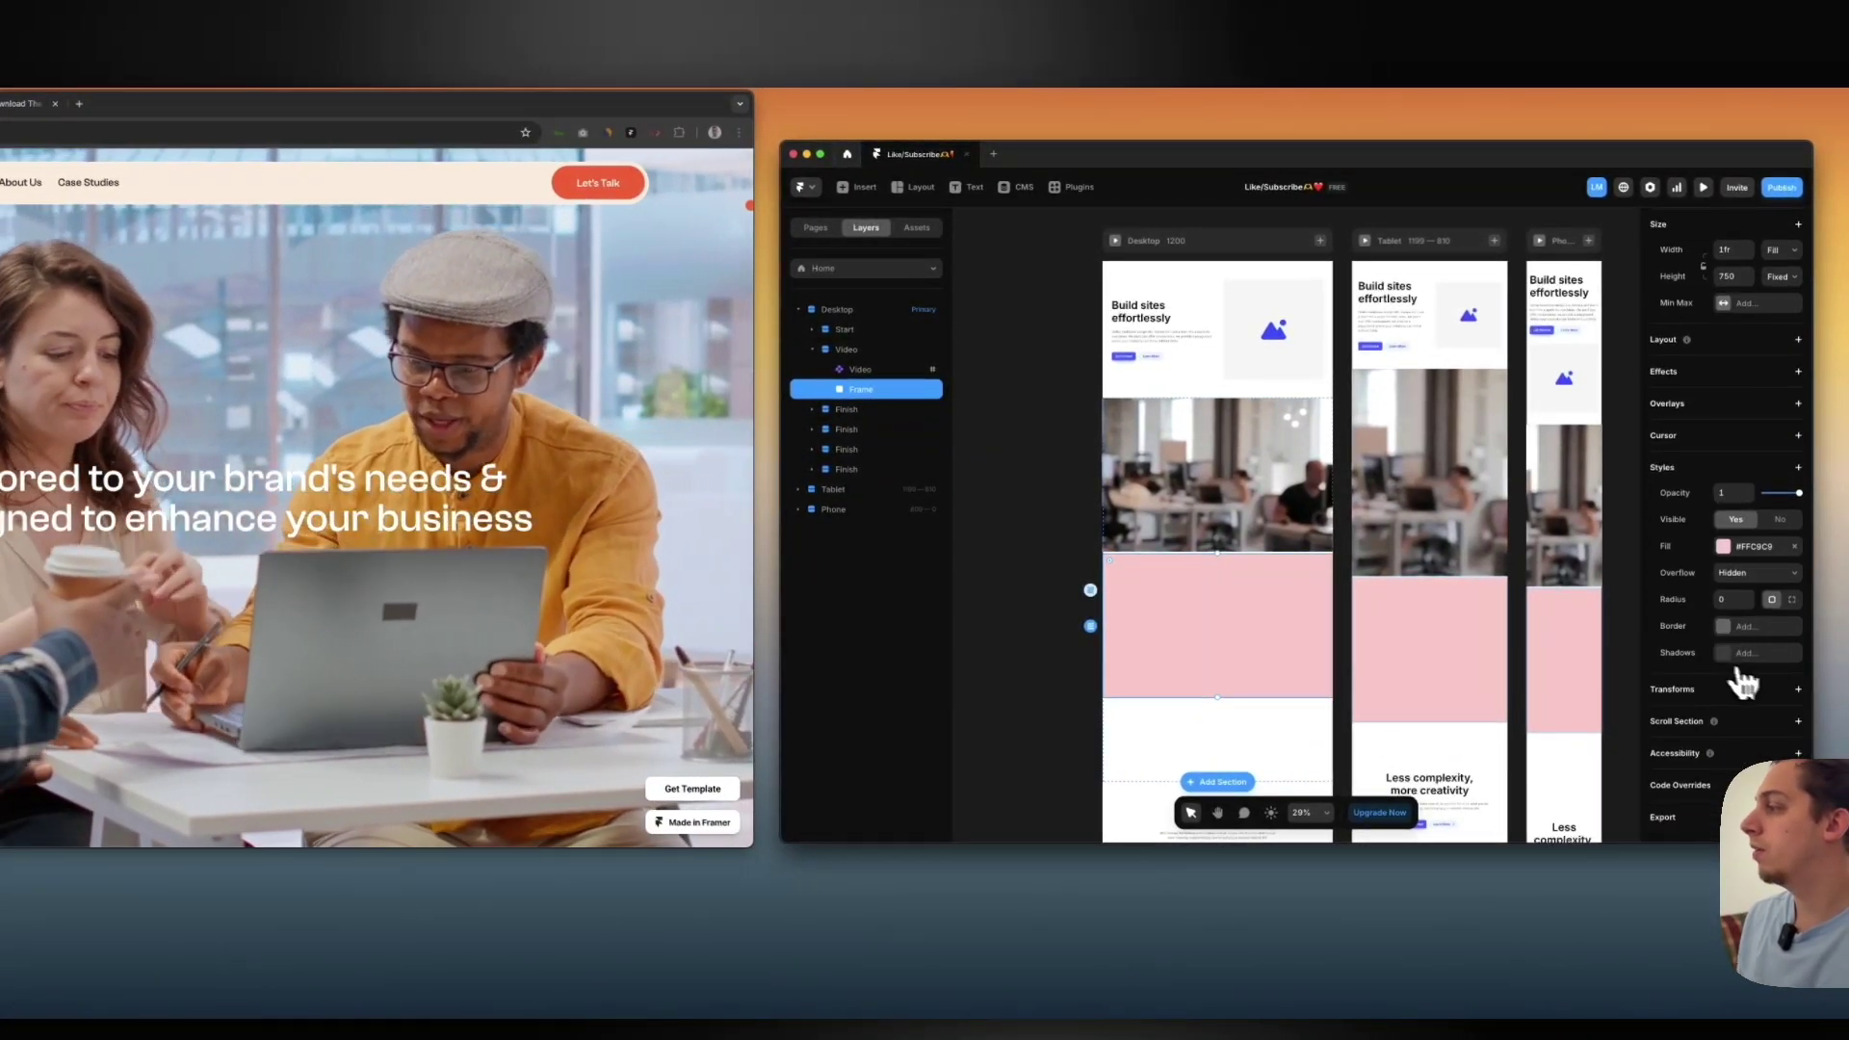
click(1797, 721)
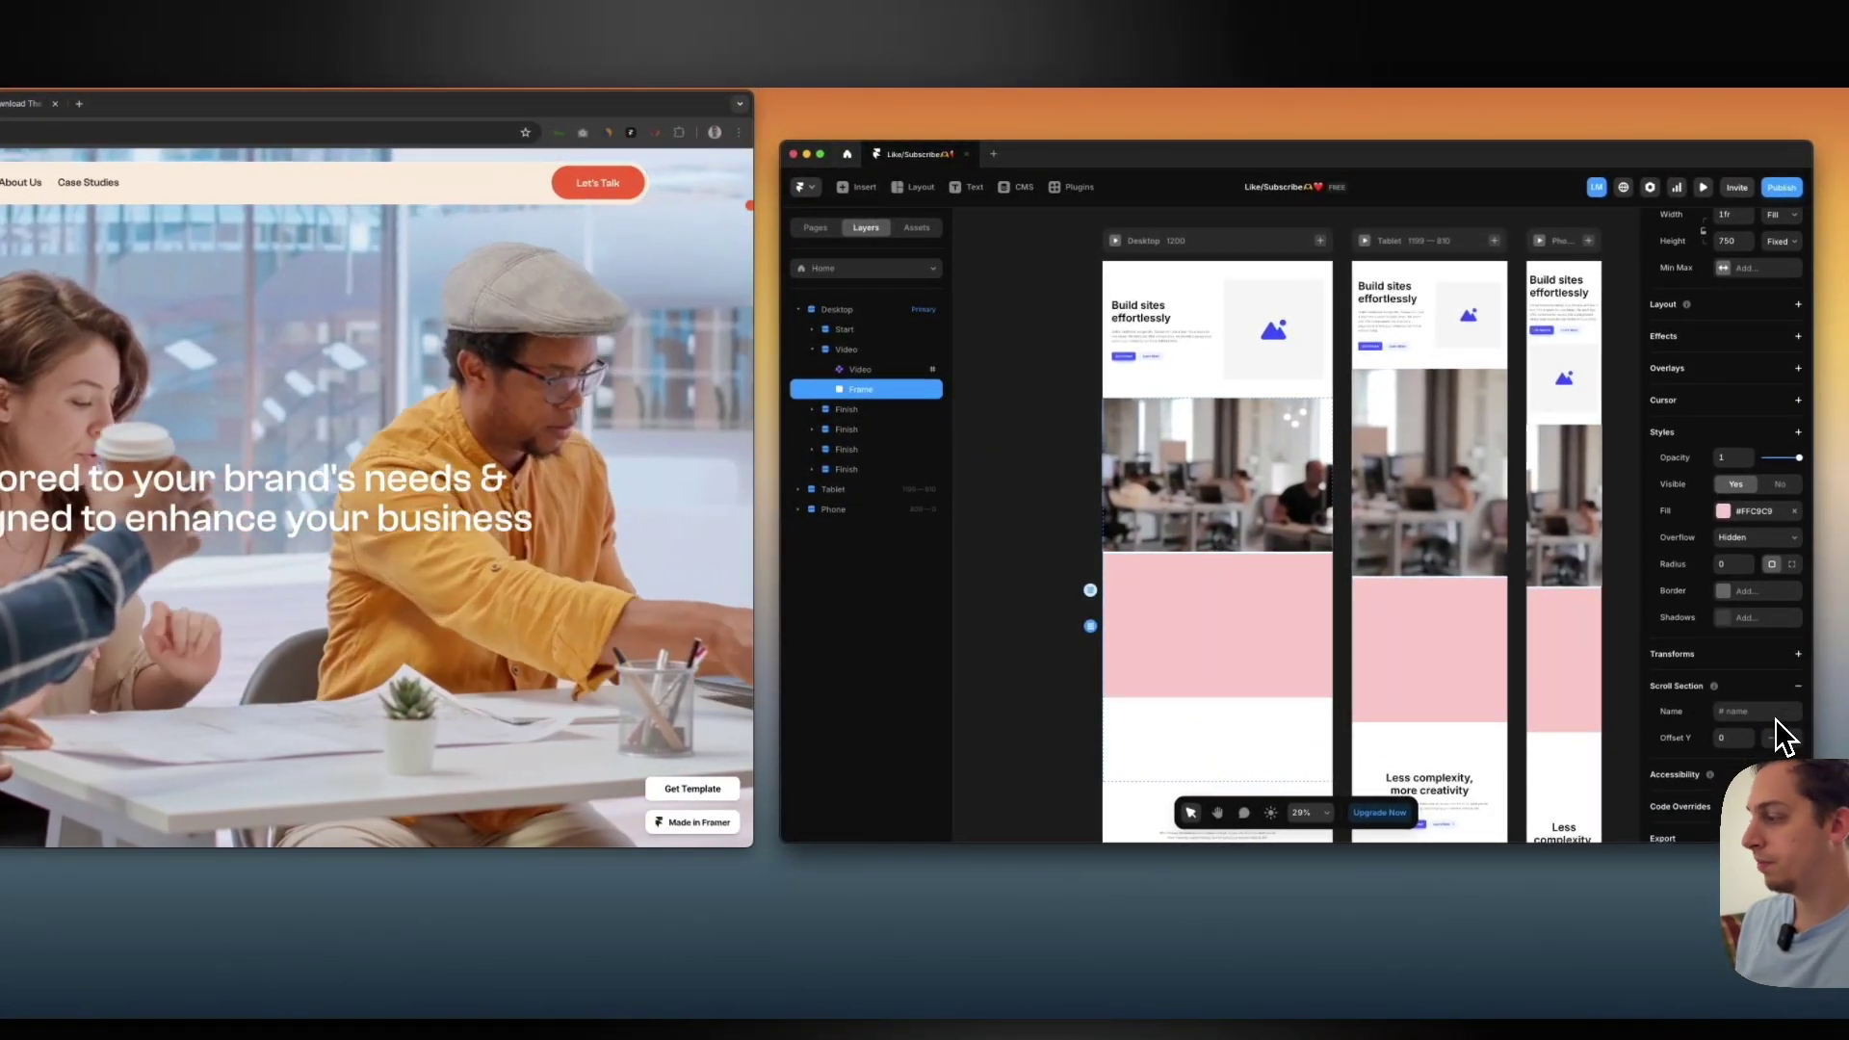
scroll(1772, 721, down, 1)
click(1748, 694)
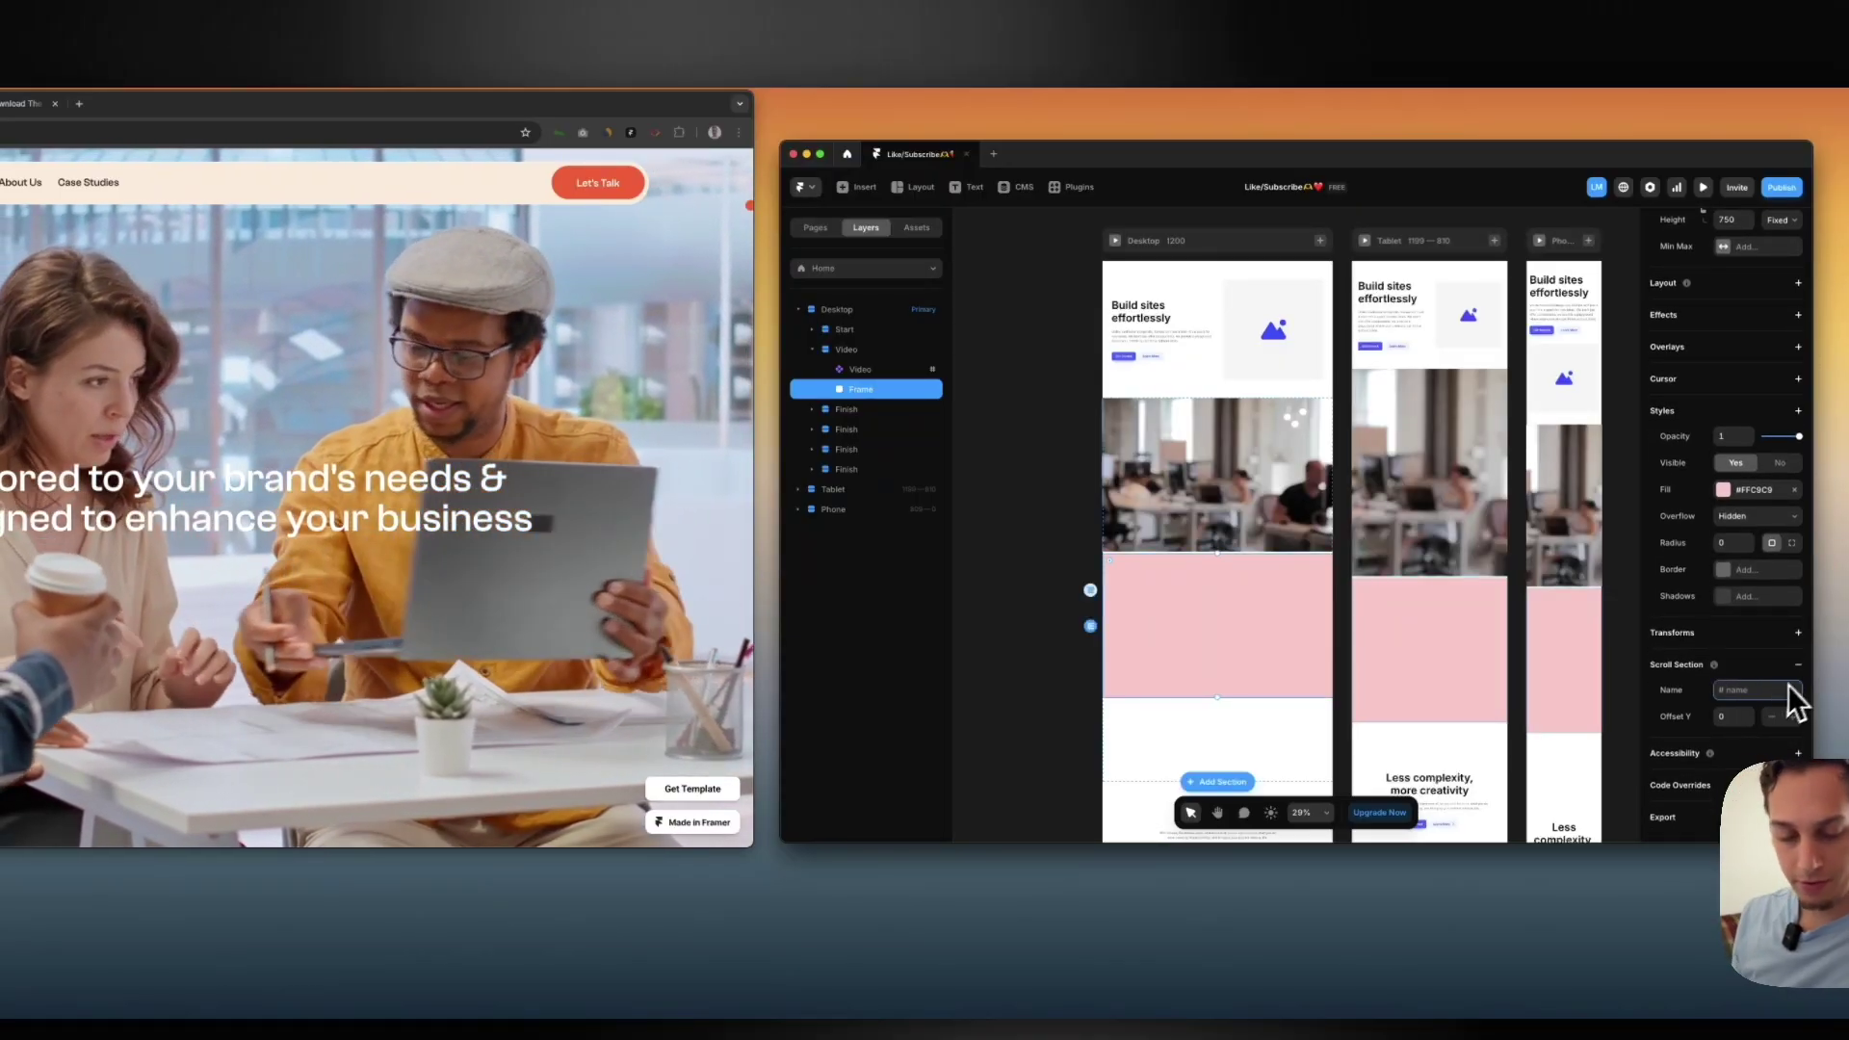
text(2)
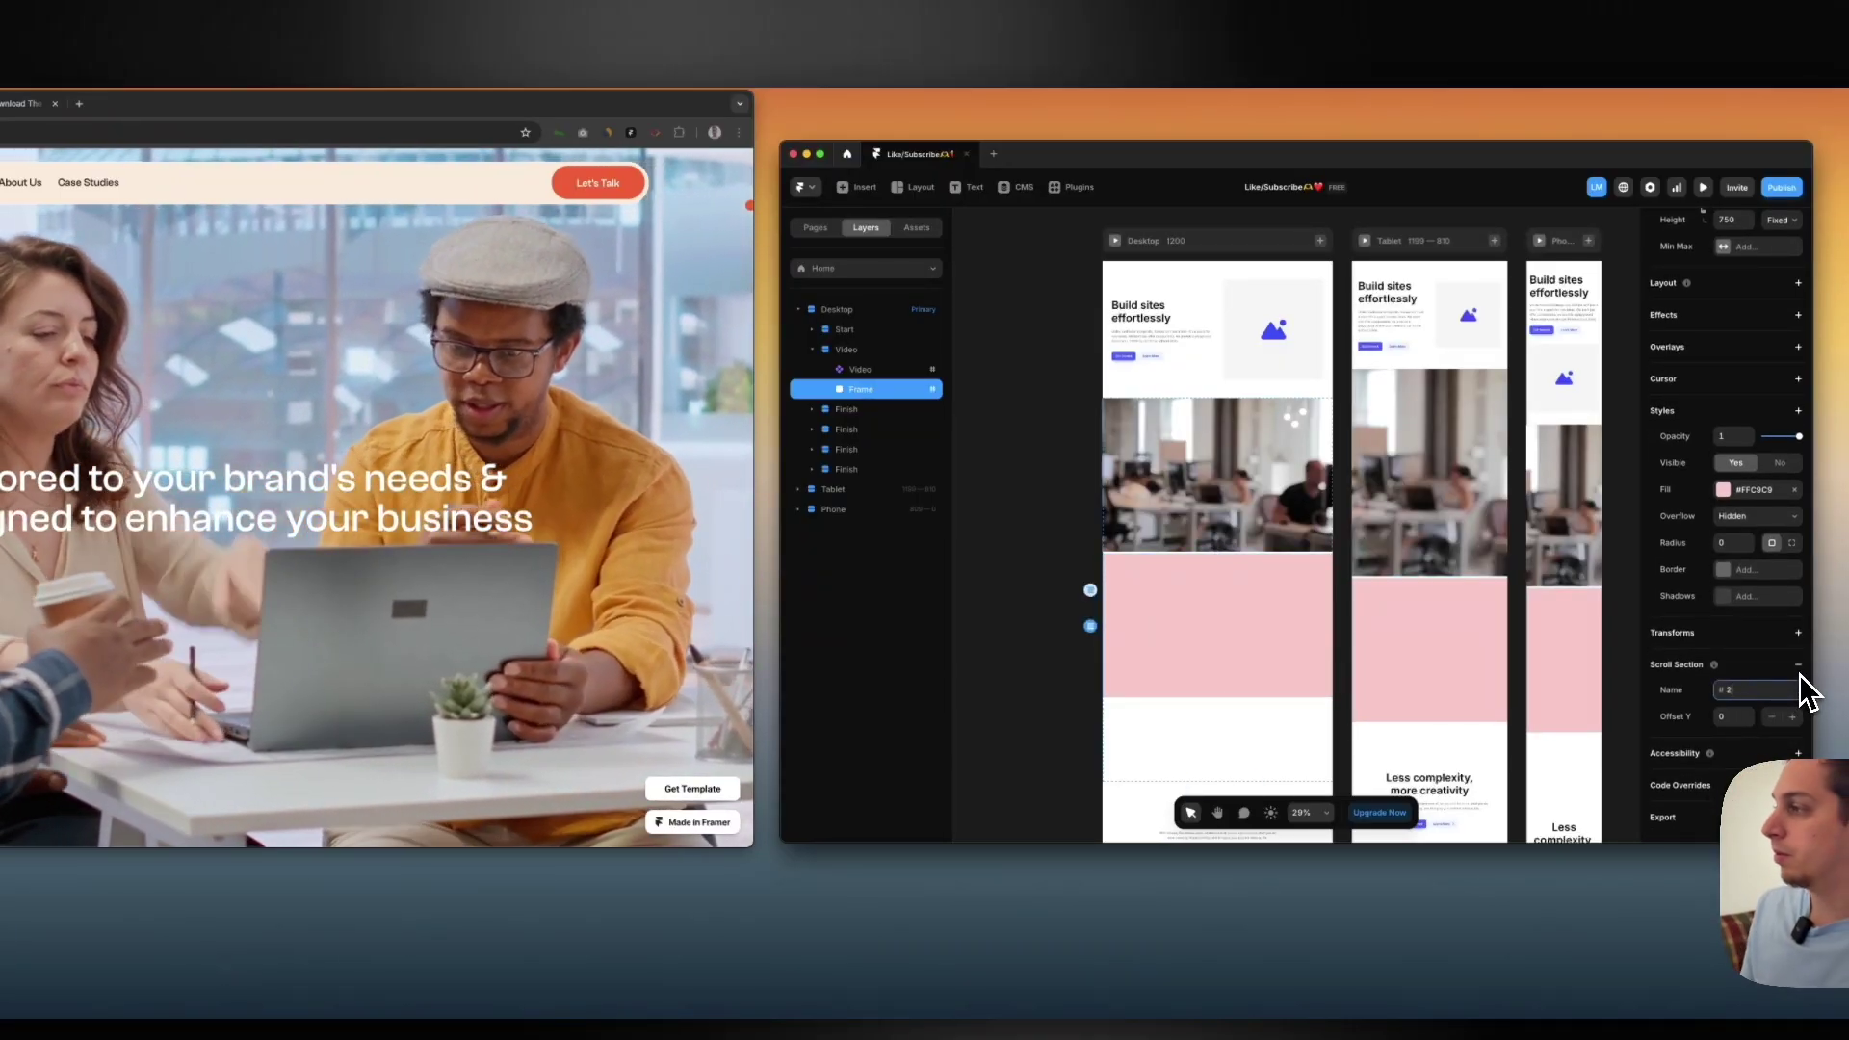
Change the frame's fill from pink to light grey #EDEDED
click(1723, 489)
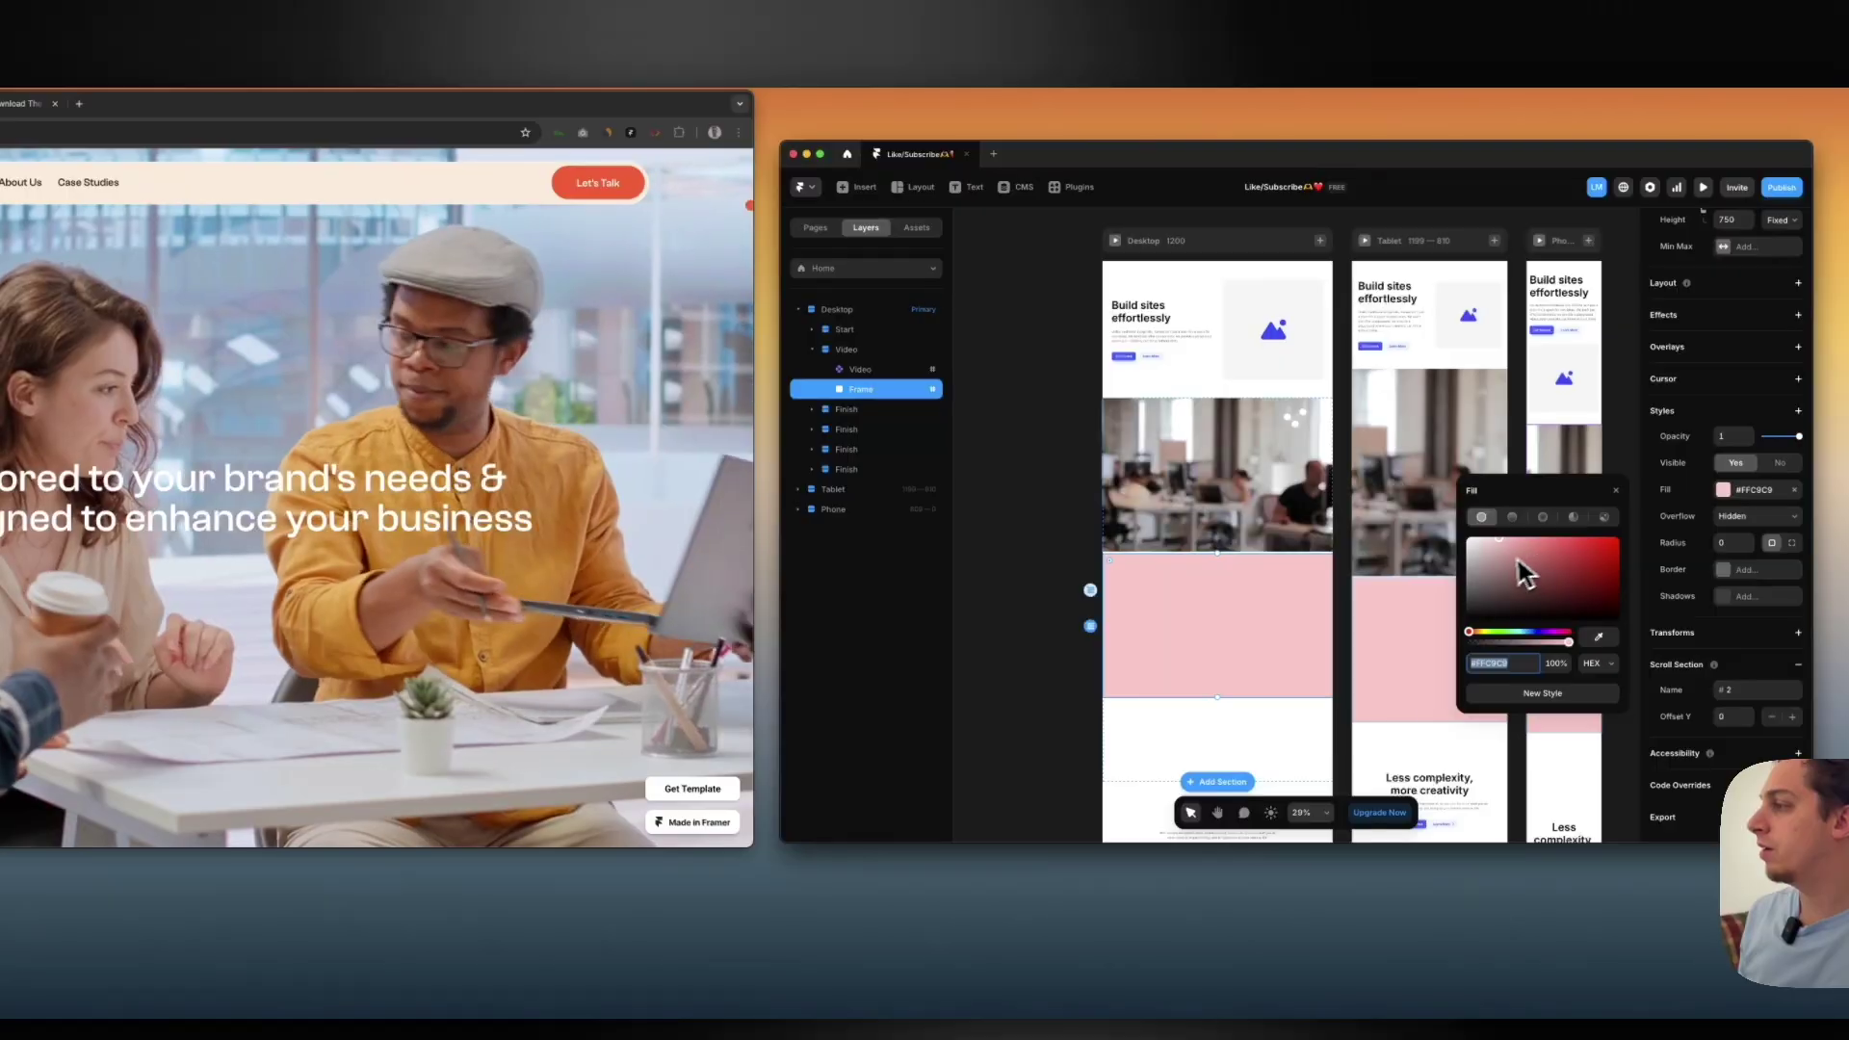
click(1479, 558)
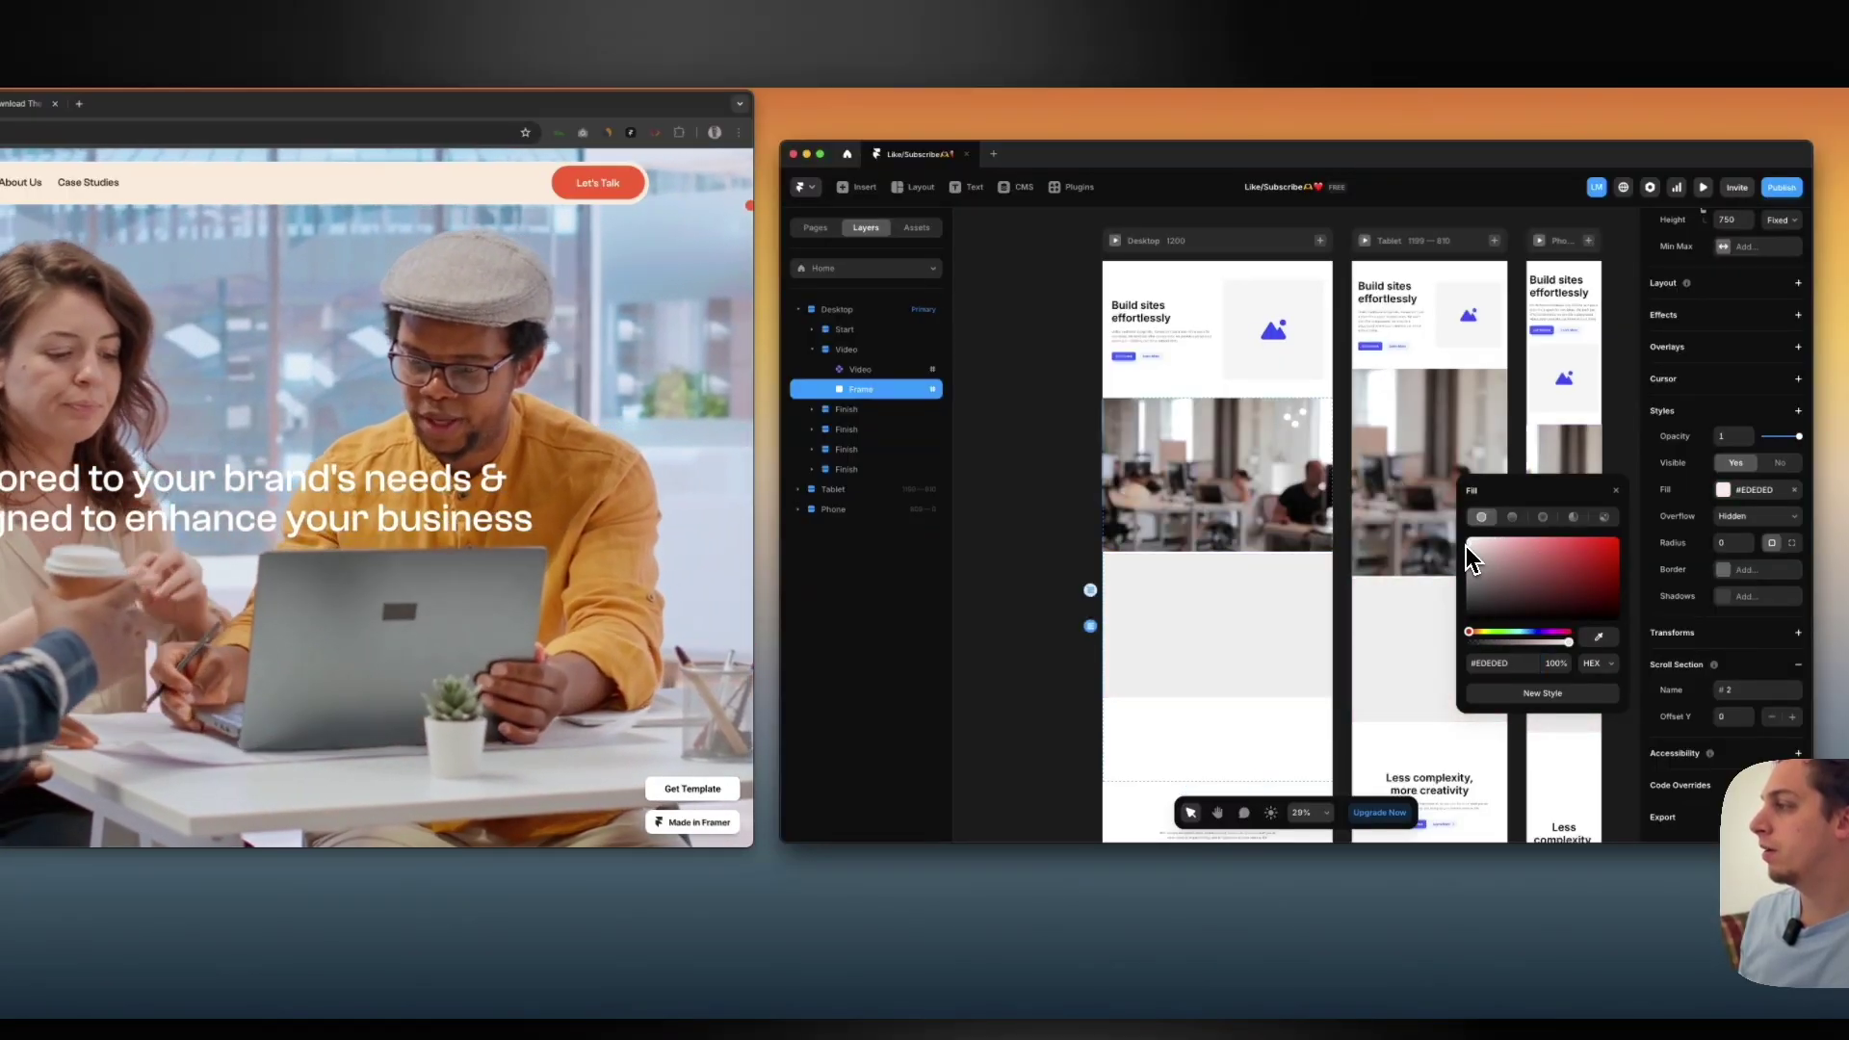
click(1538, 631)
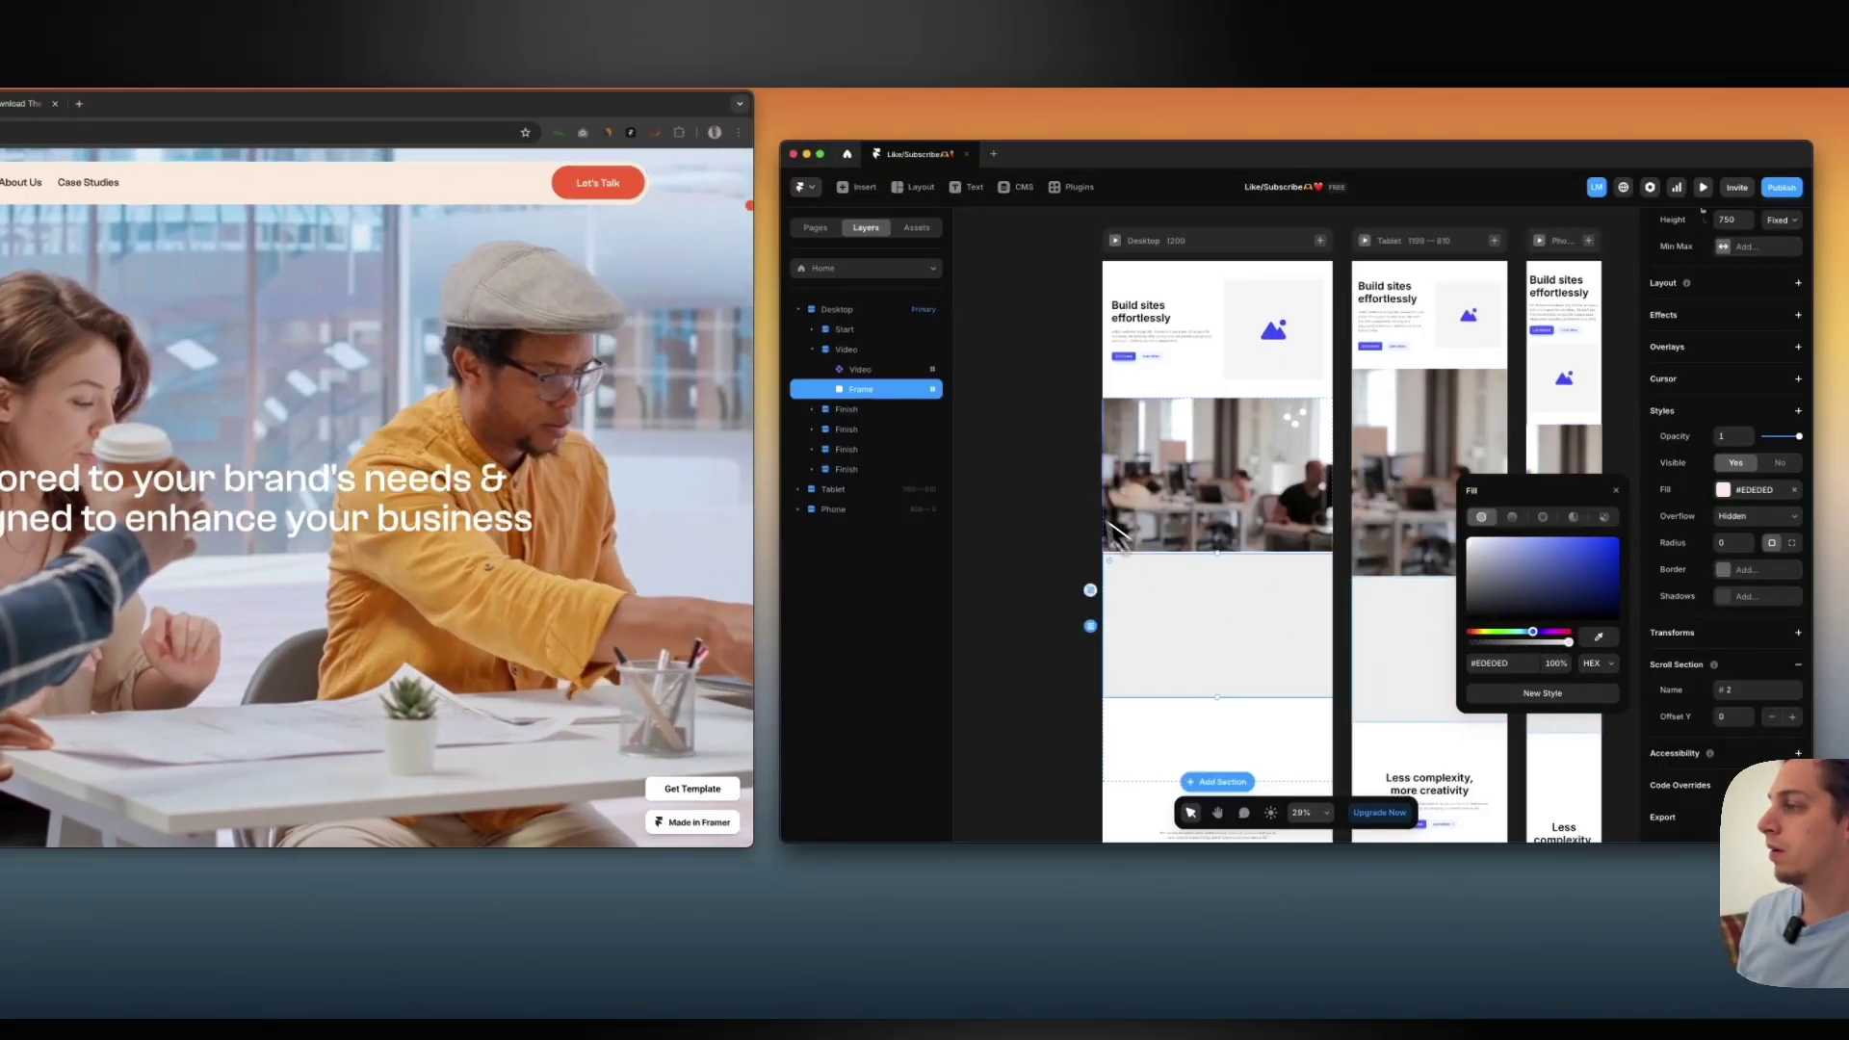
click(1074, 504)
Scroll through the Desktop page preview to check the result
click(1115, 246)
scroll(1132, 322, down, 5)
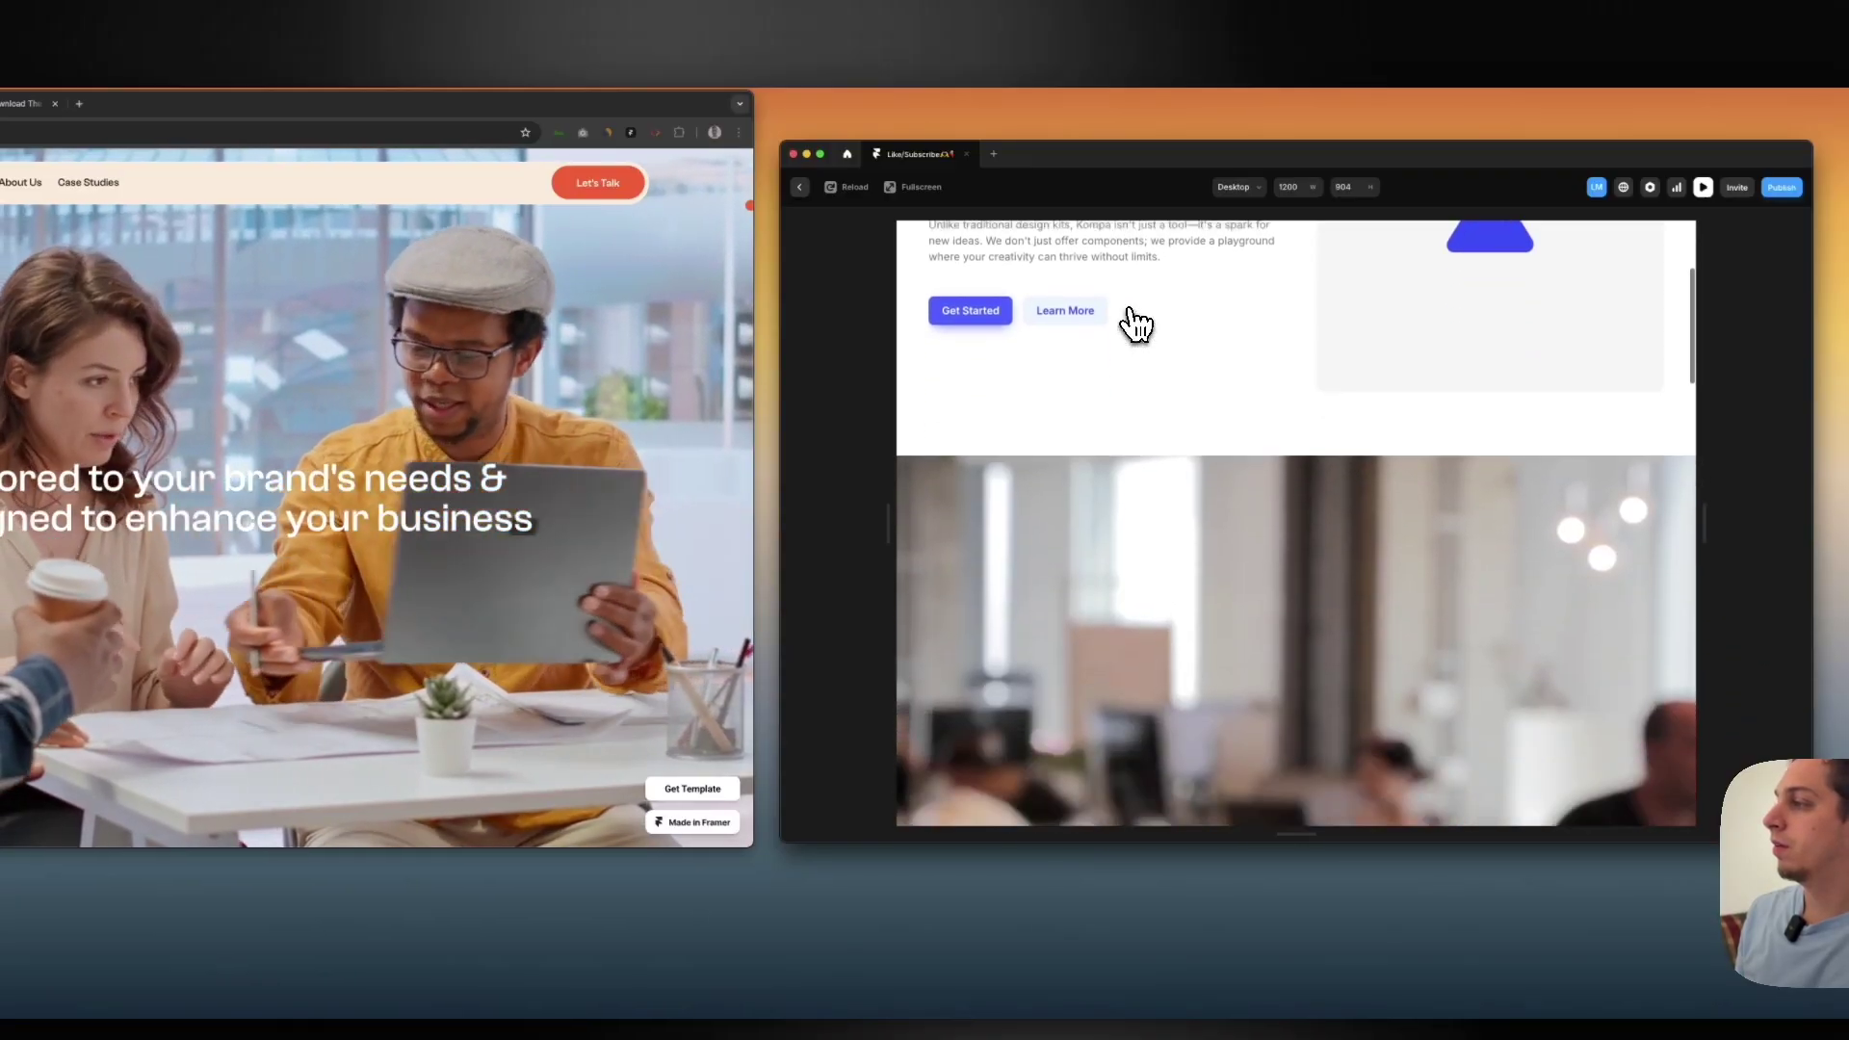
scroll(1133, 324, down, 10)
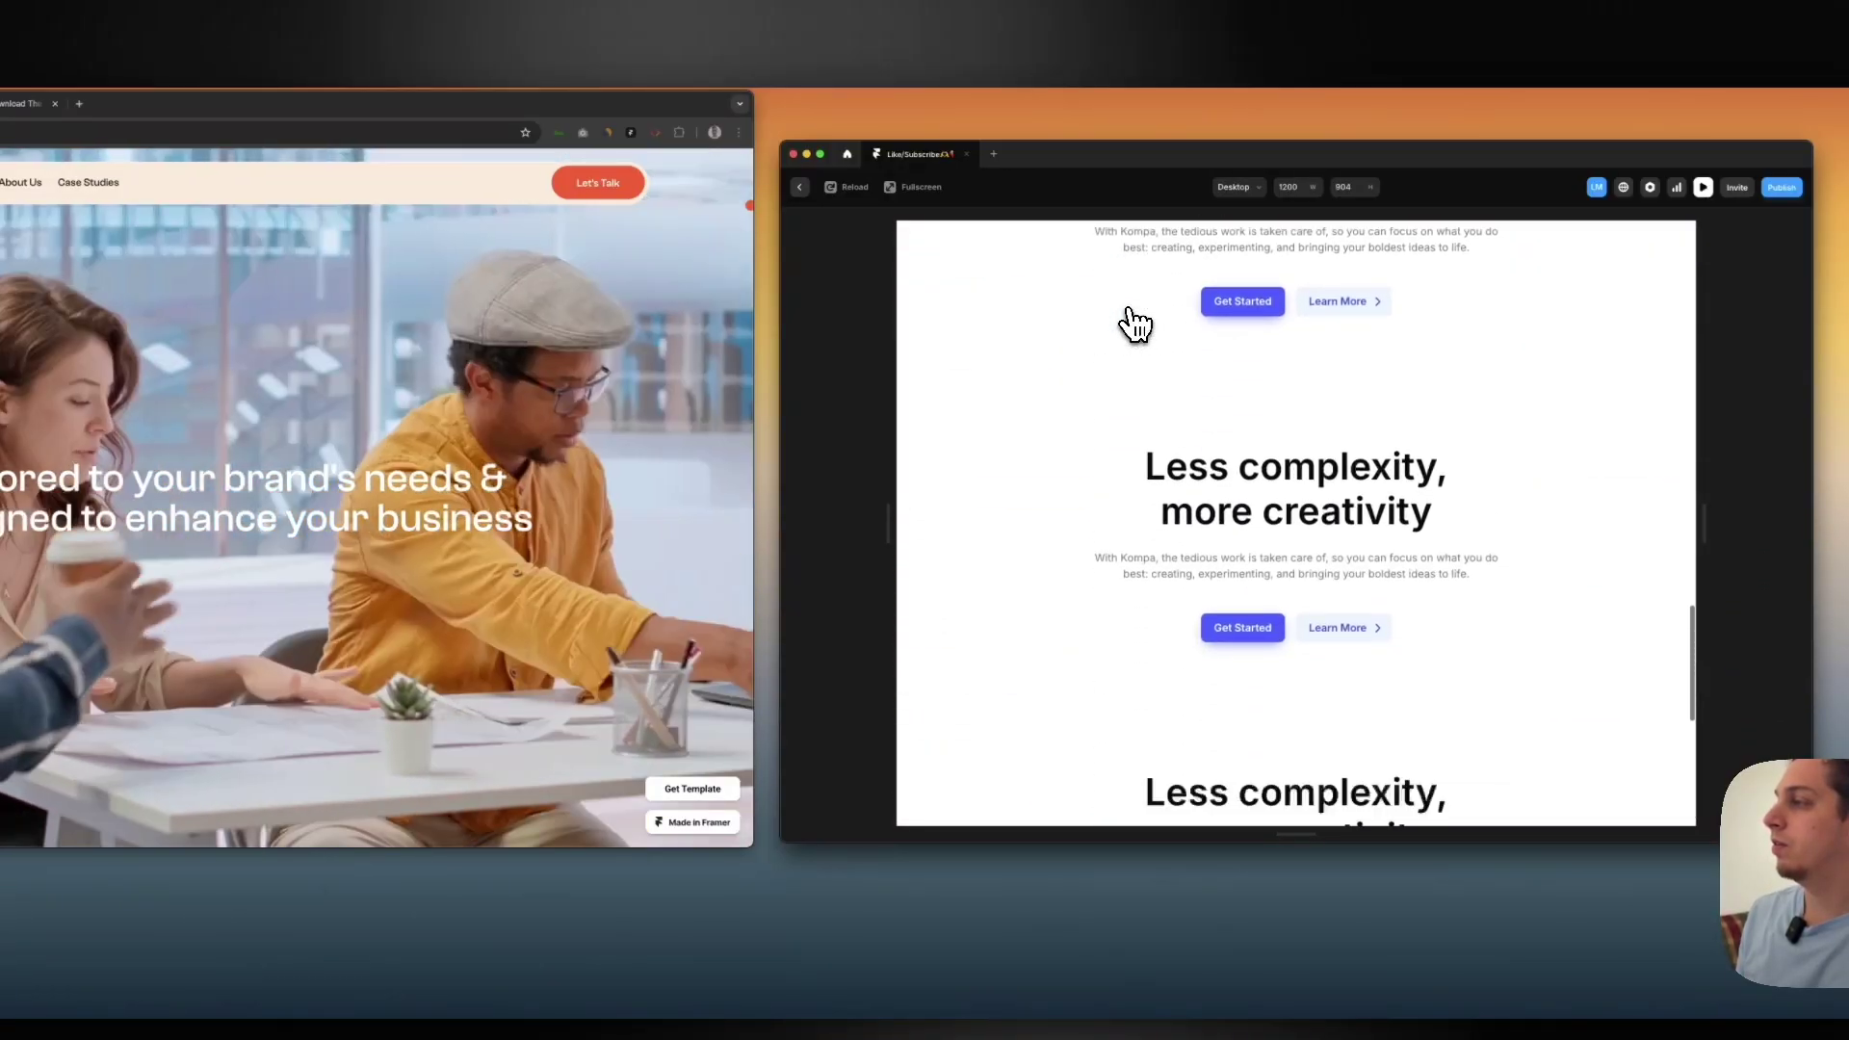
scroll(1130, 323, up, 12)
click(800, 187)
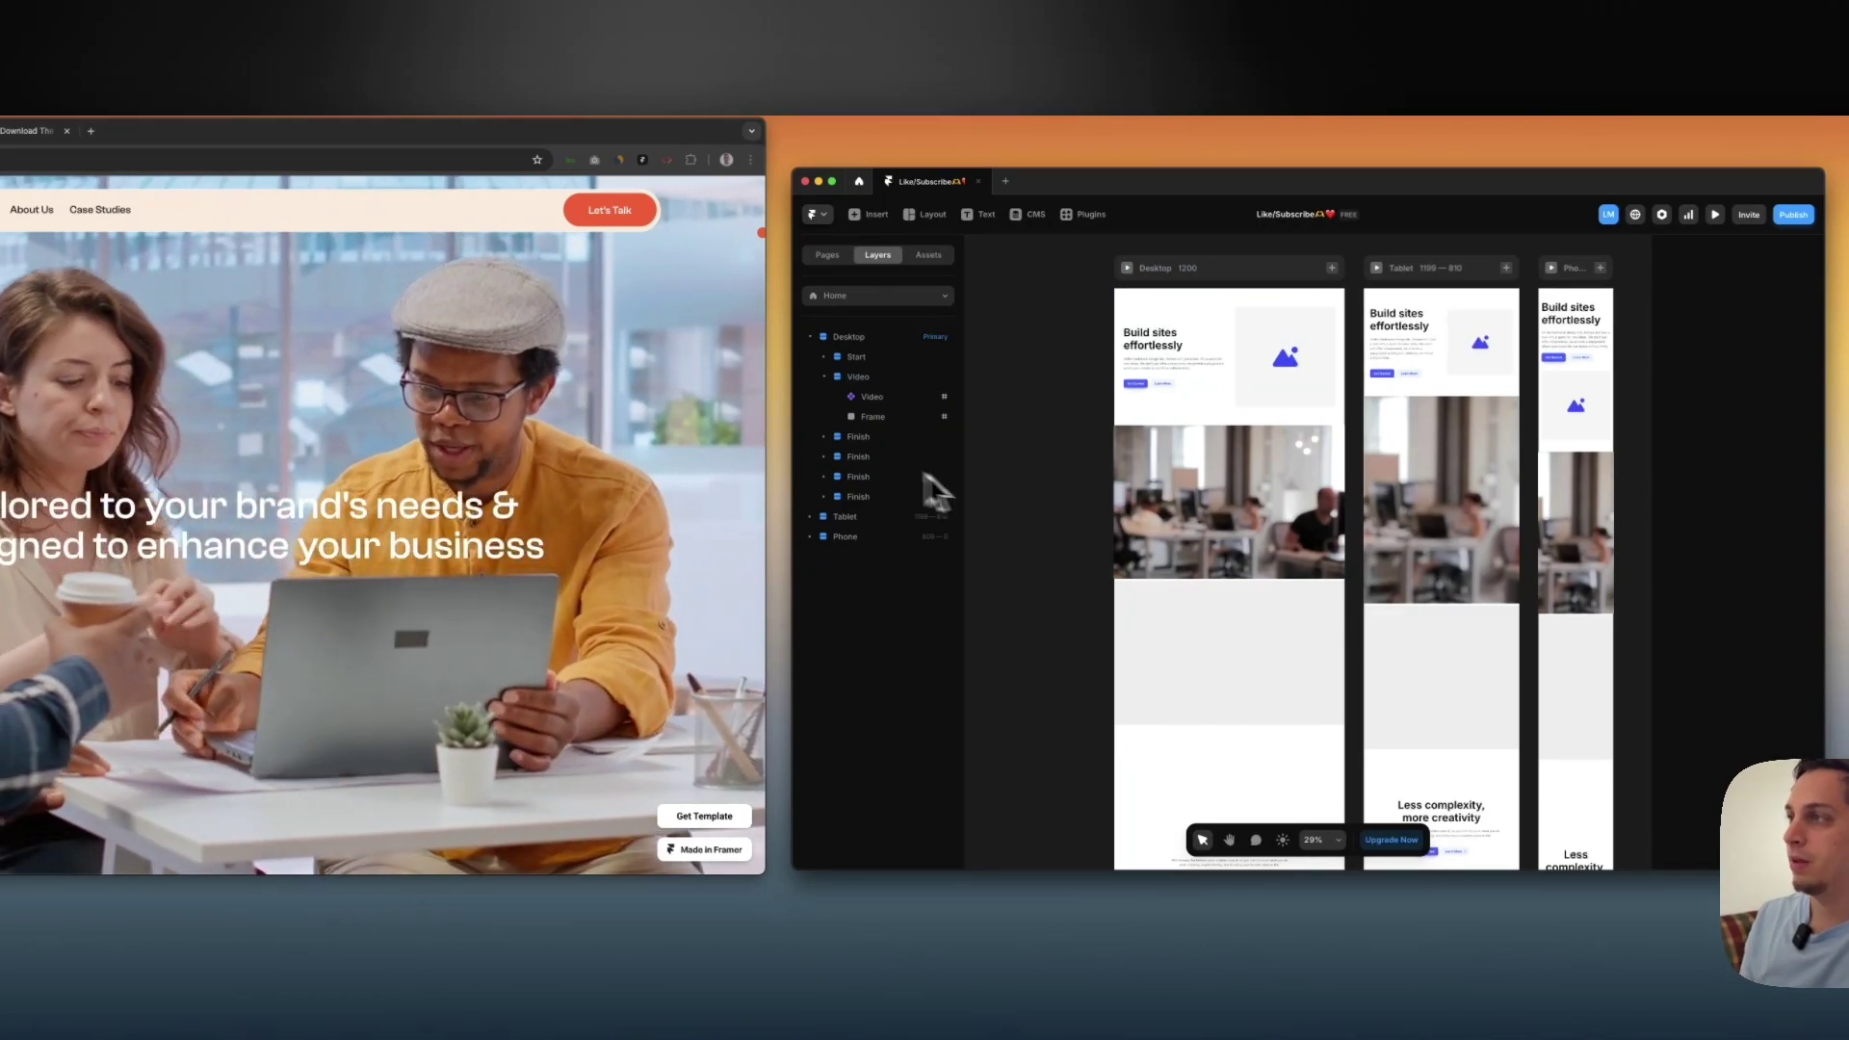
Copy the Build sites effortlessly heading onto empty canvas
click(873, 216)
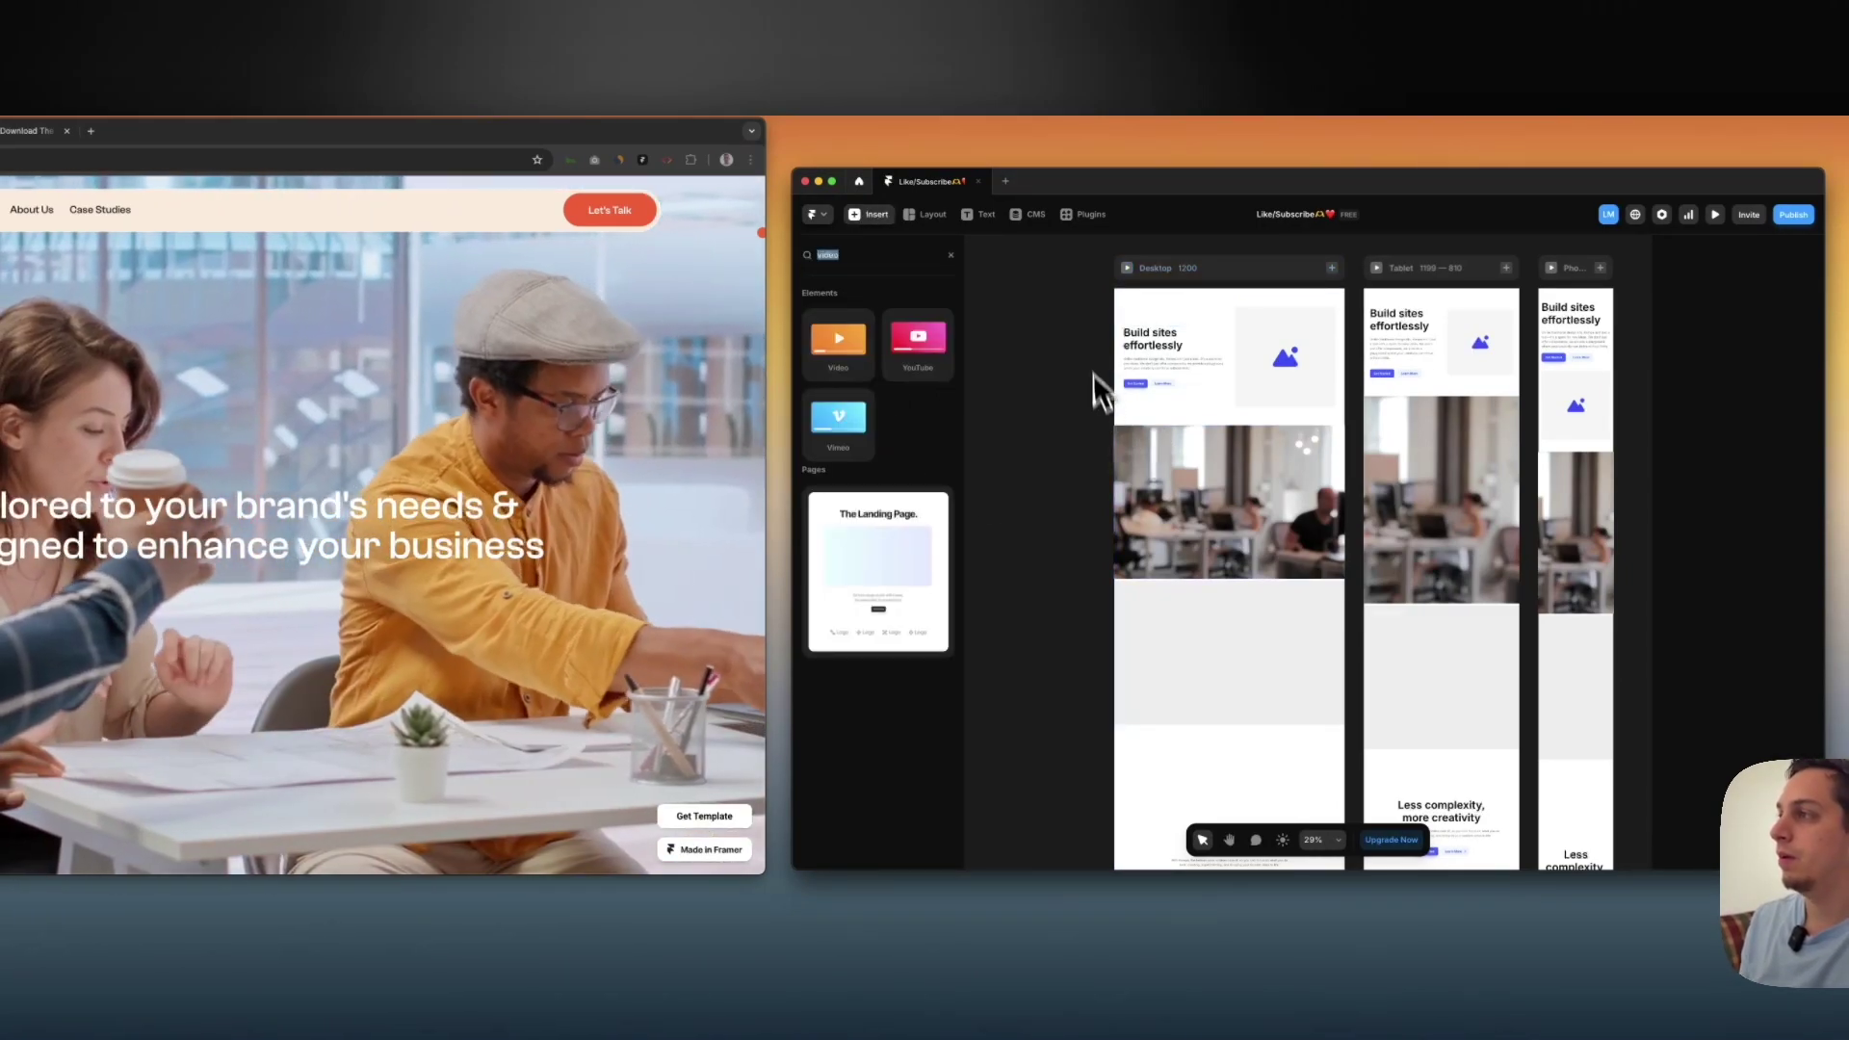
click(1053, 260)
click(876, 215)
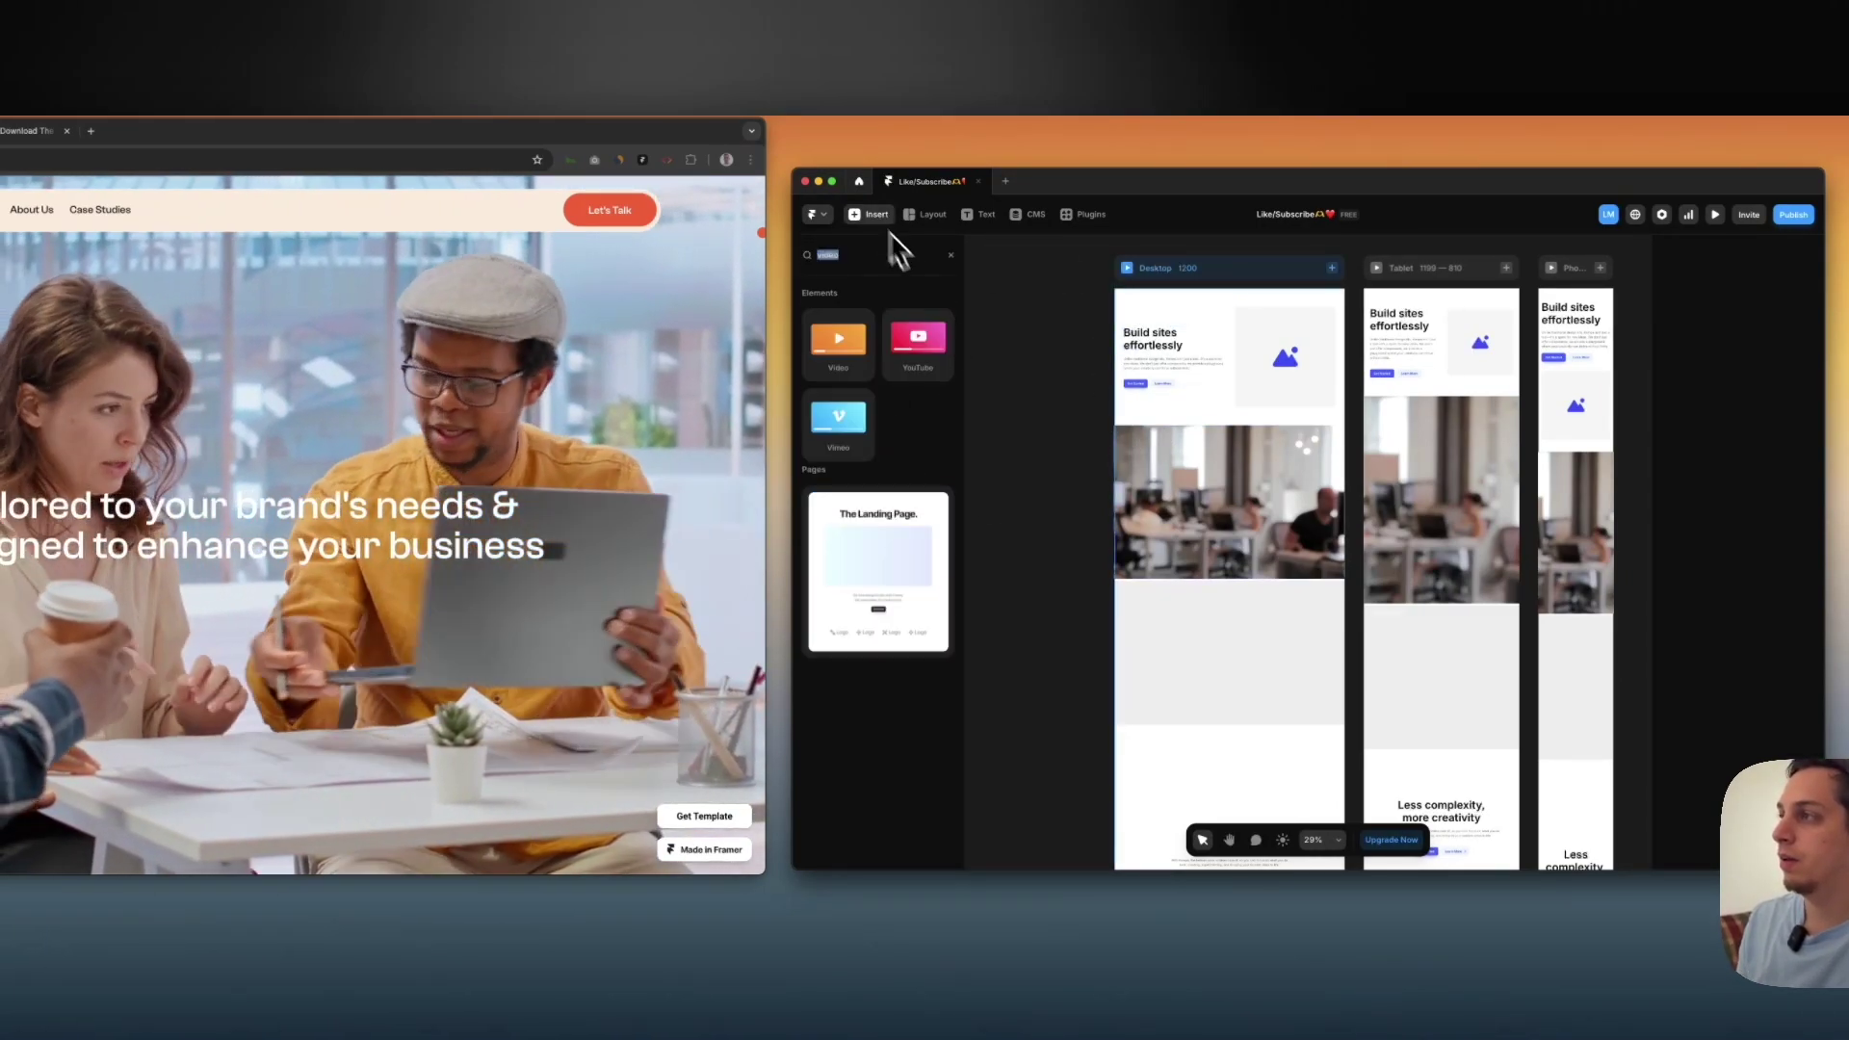
click(1050, 289)
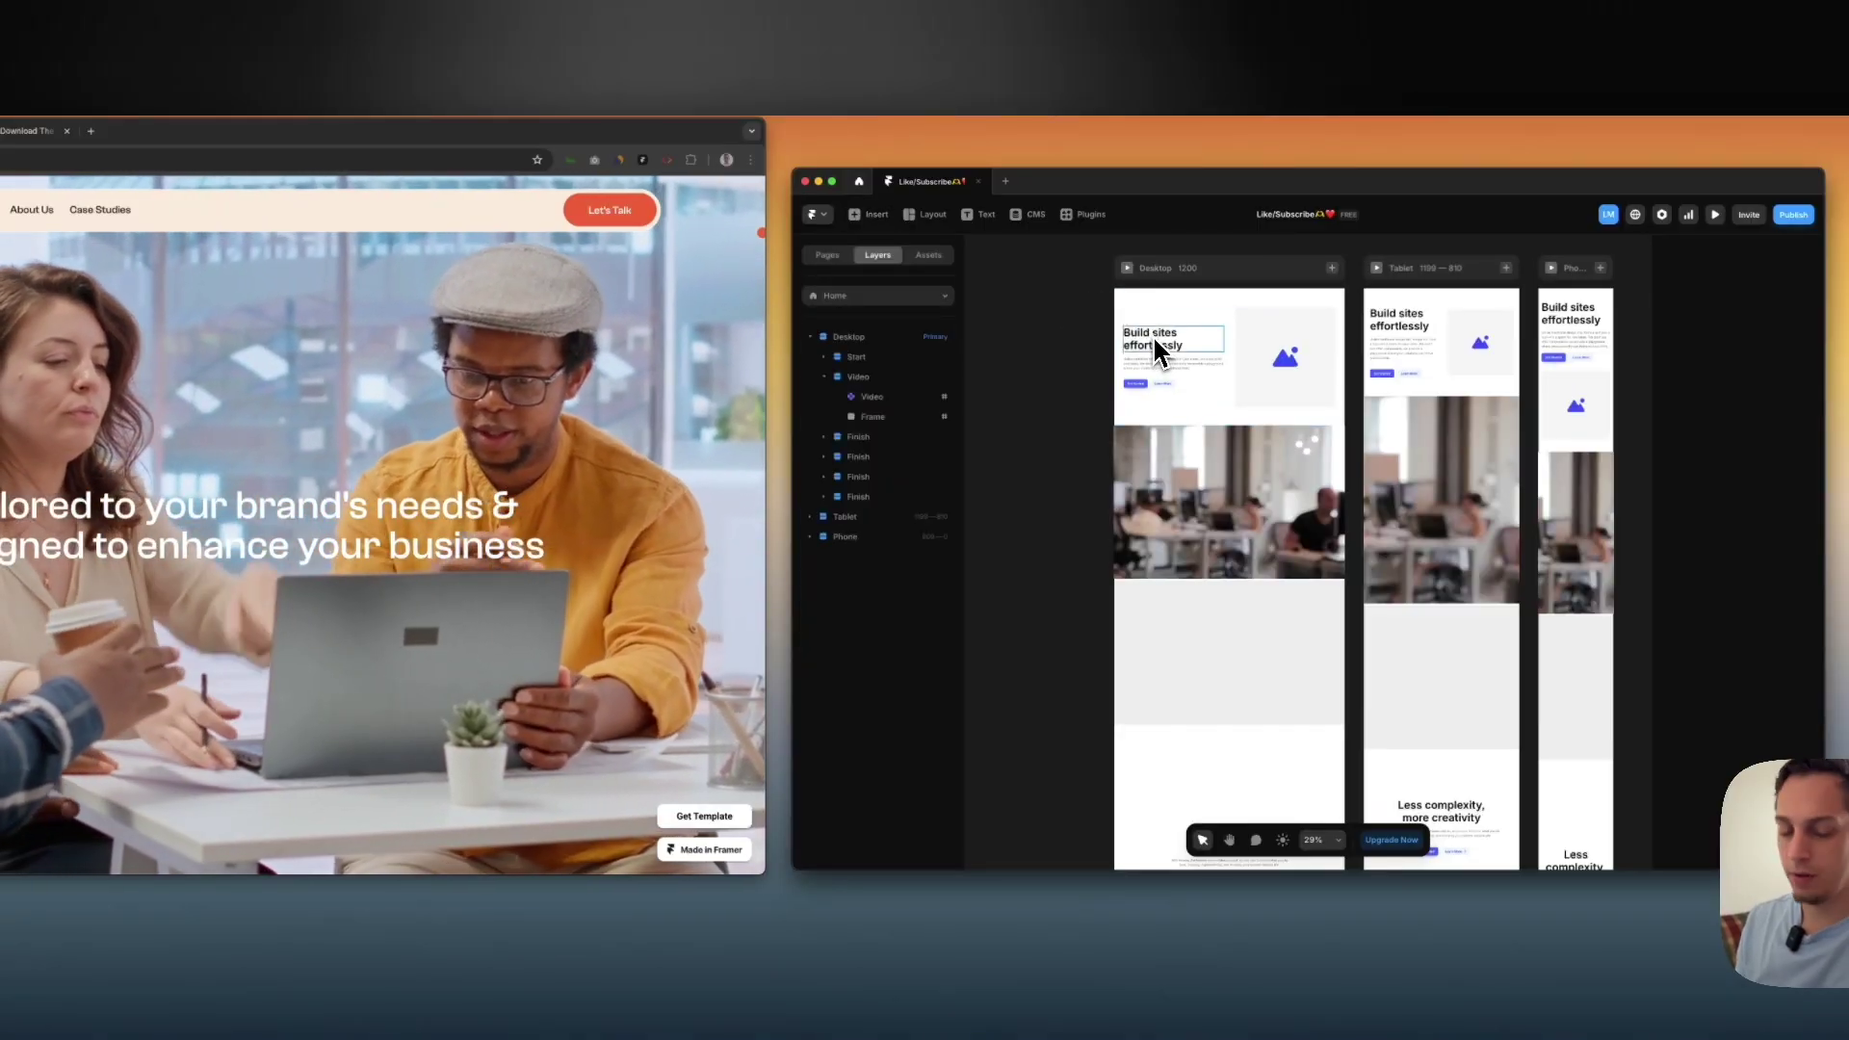
click(1153, 336)
drag(1154, 338, 1029, 445)
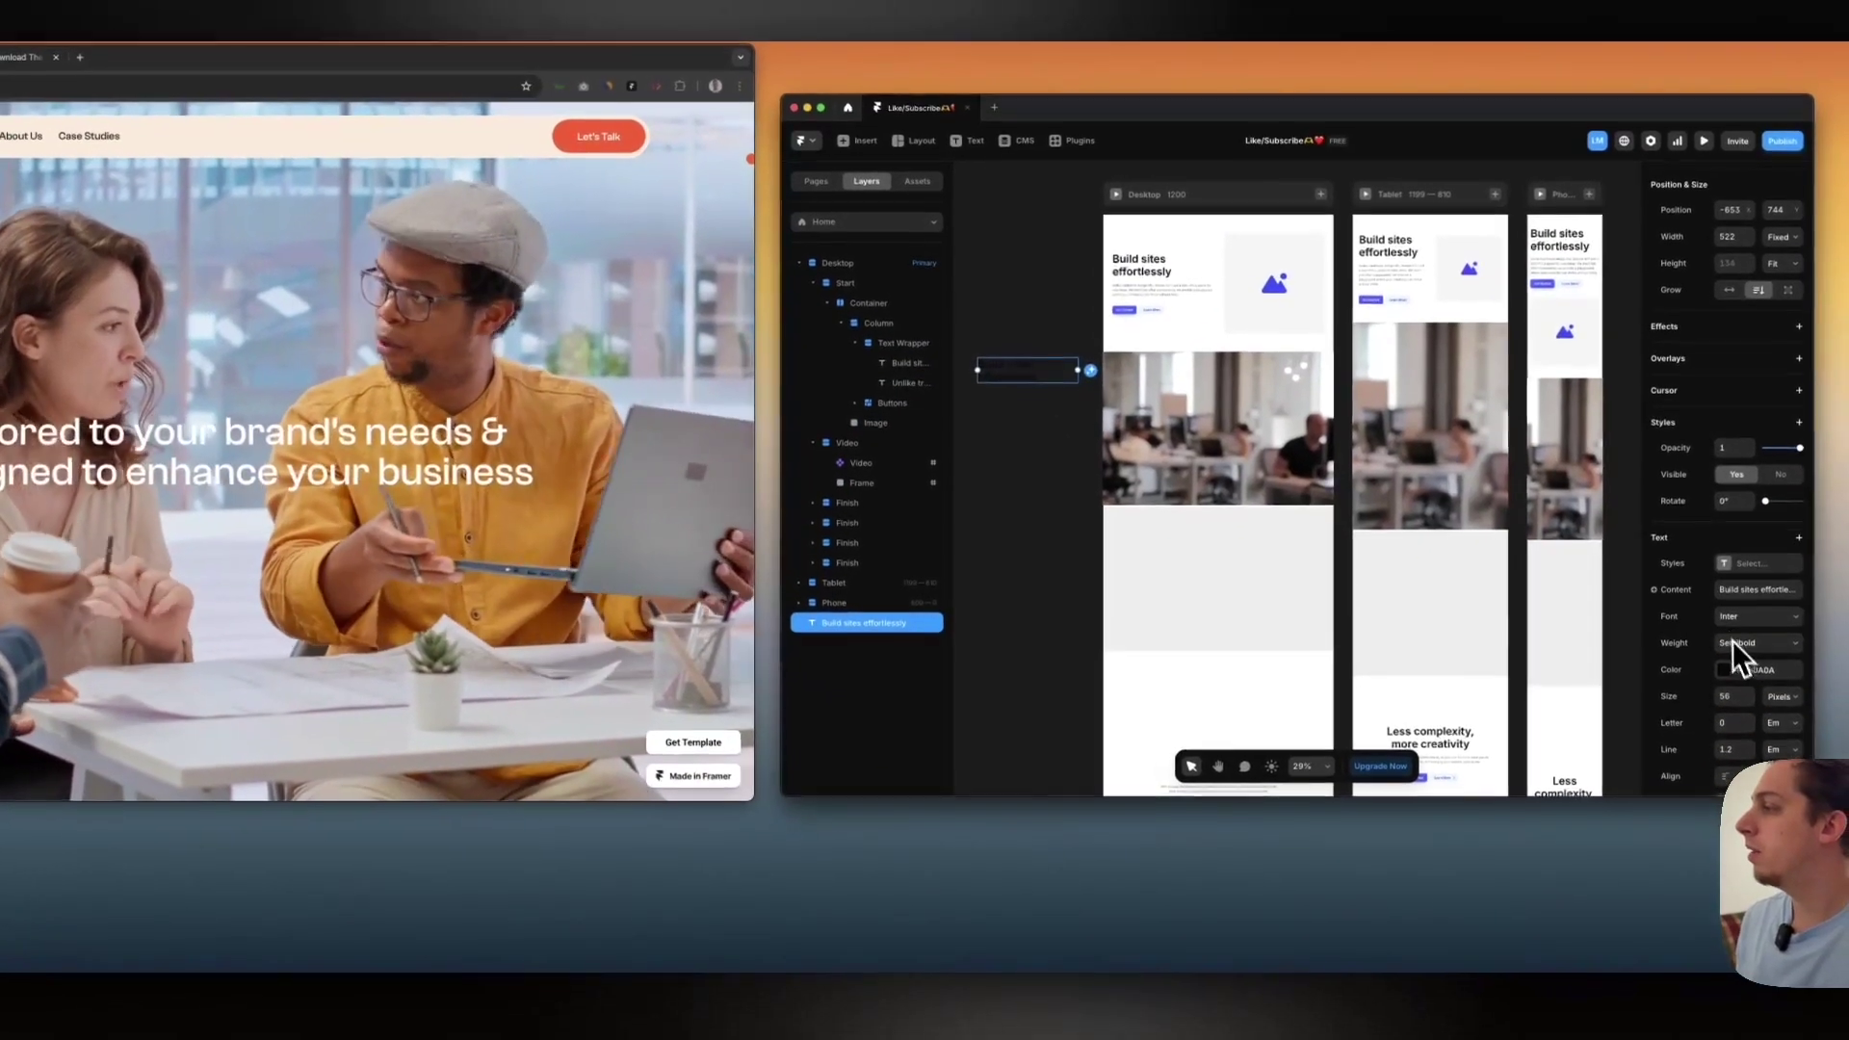
Make the heading copy white #FFFFFF, centre-align it, and move it into the Video section
click(1723, 669)
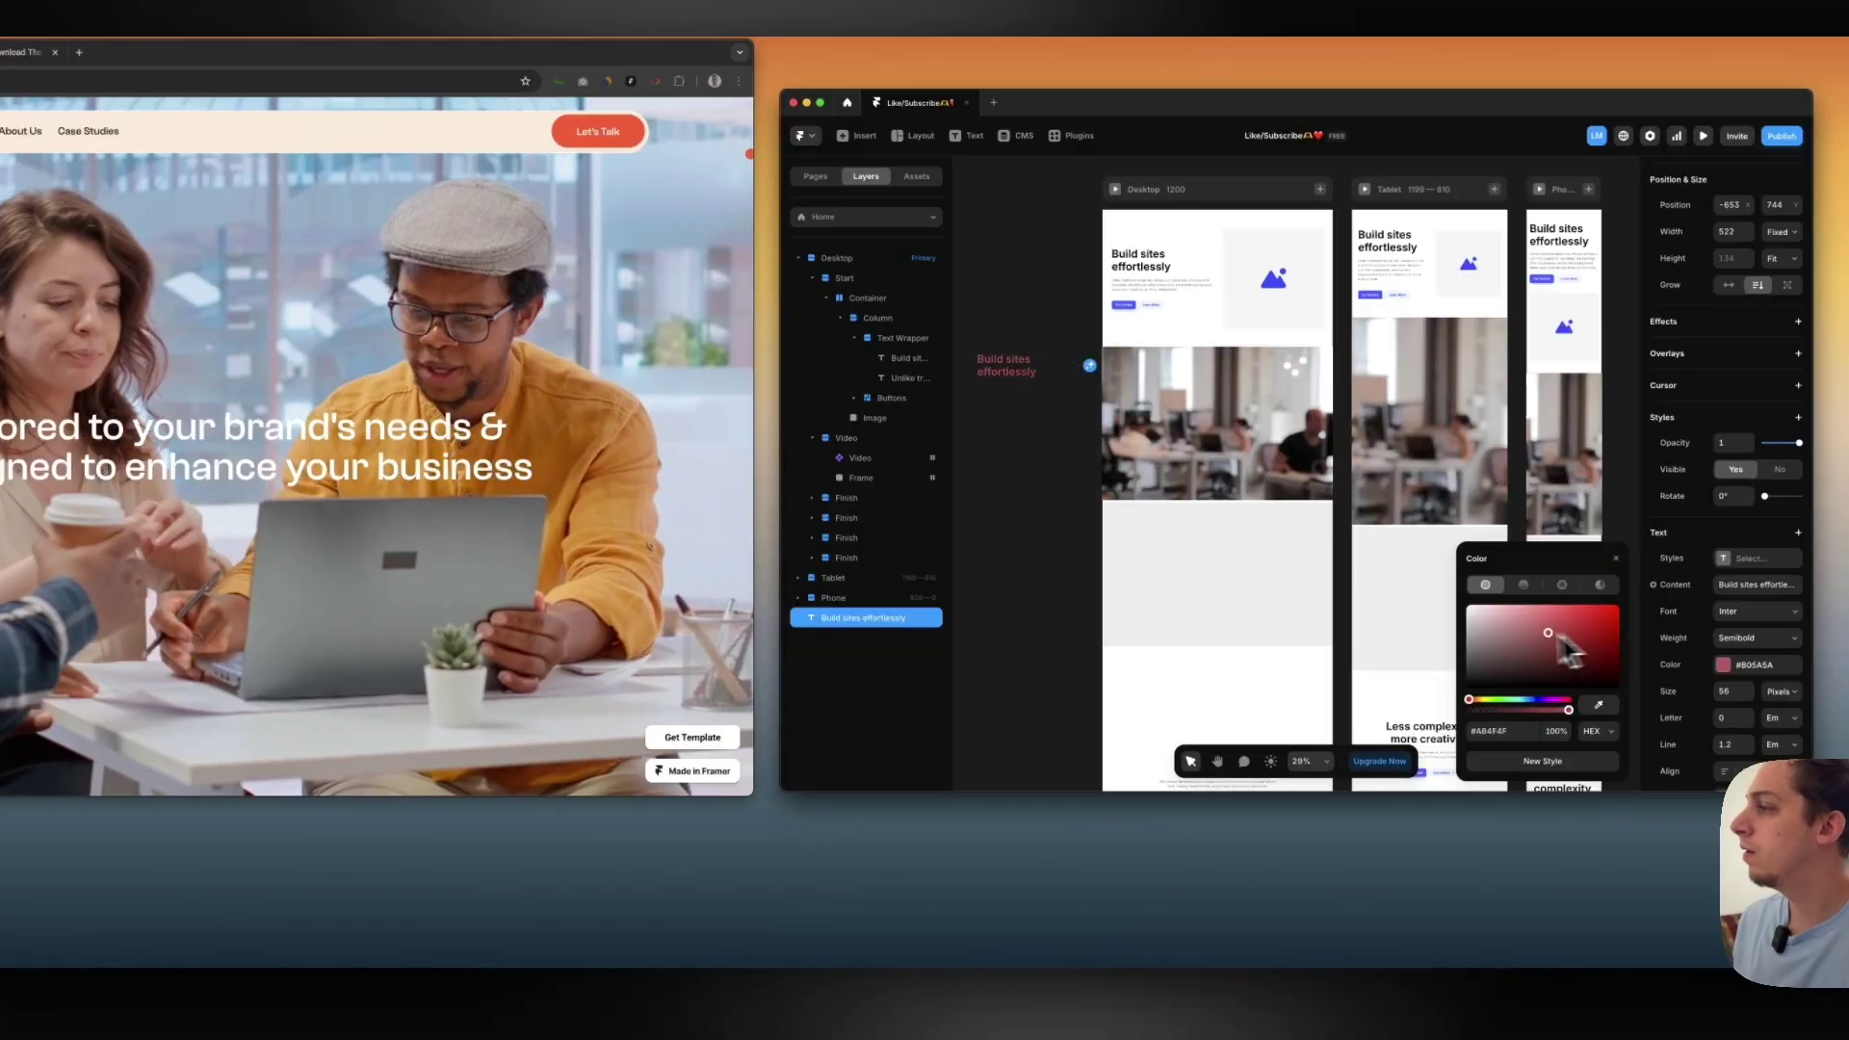
scroll(1729, 576, down, 1)
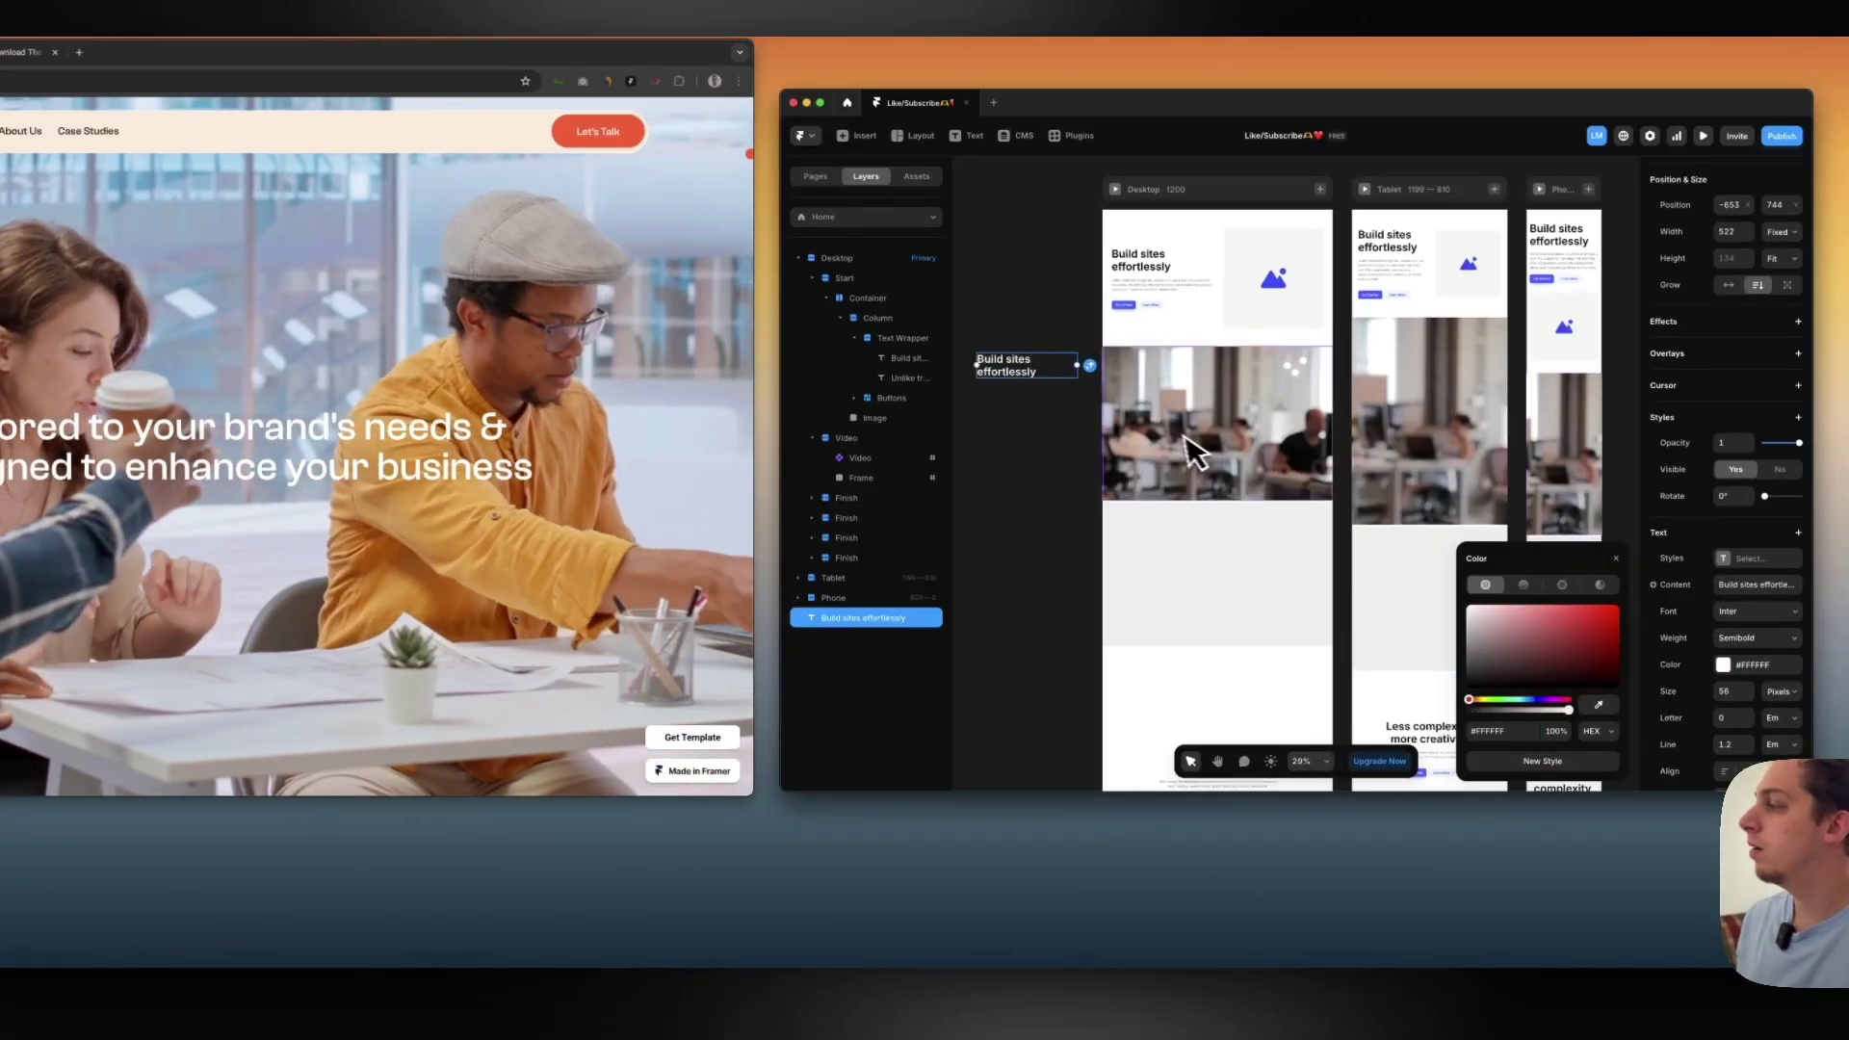
click(1746, 718)
scroll(1748, 713, down, 1)
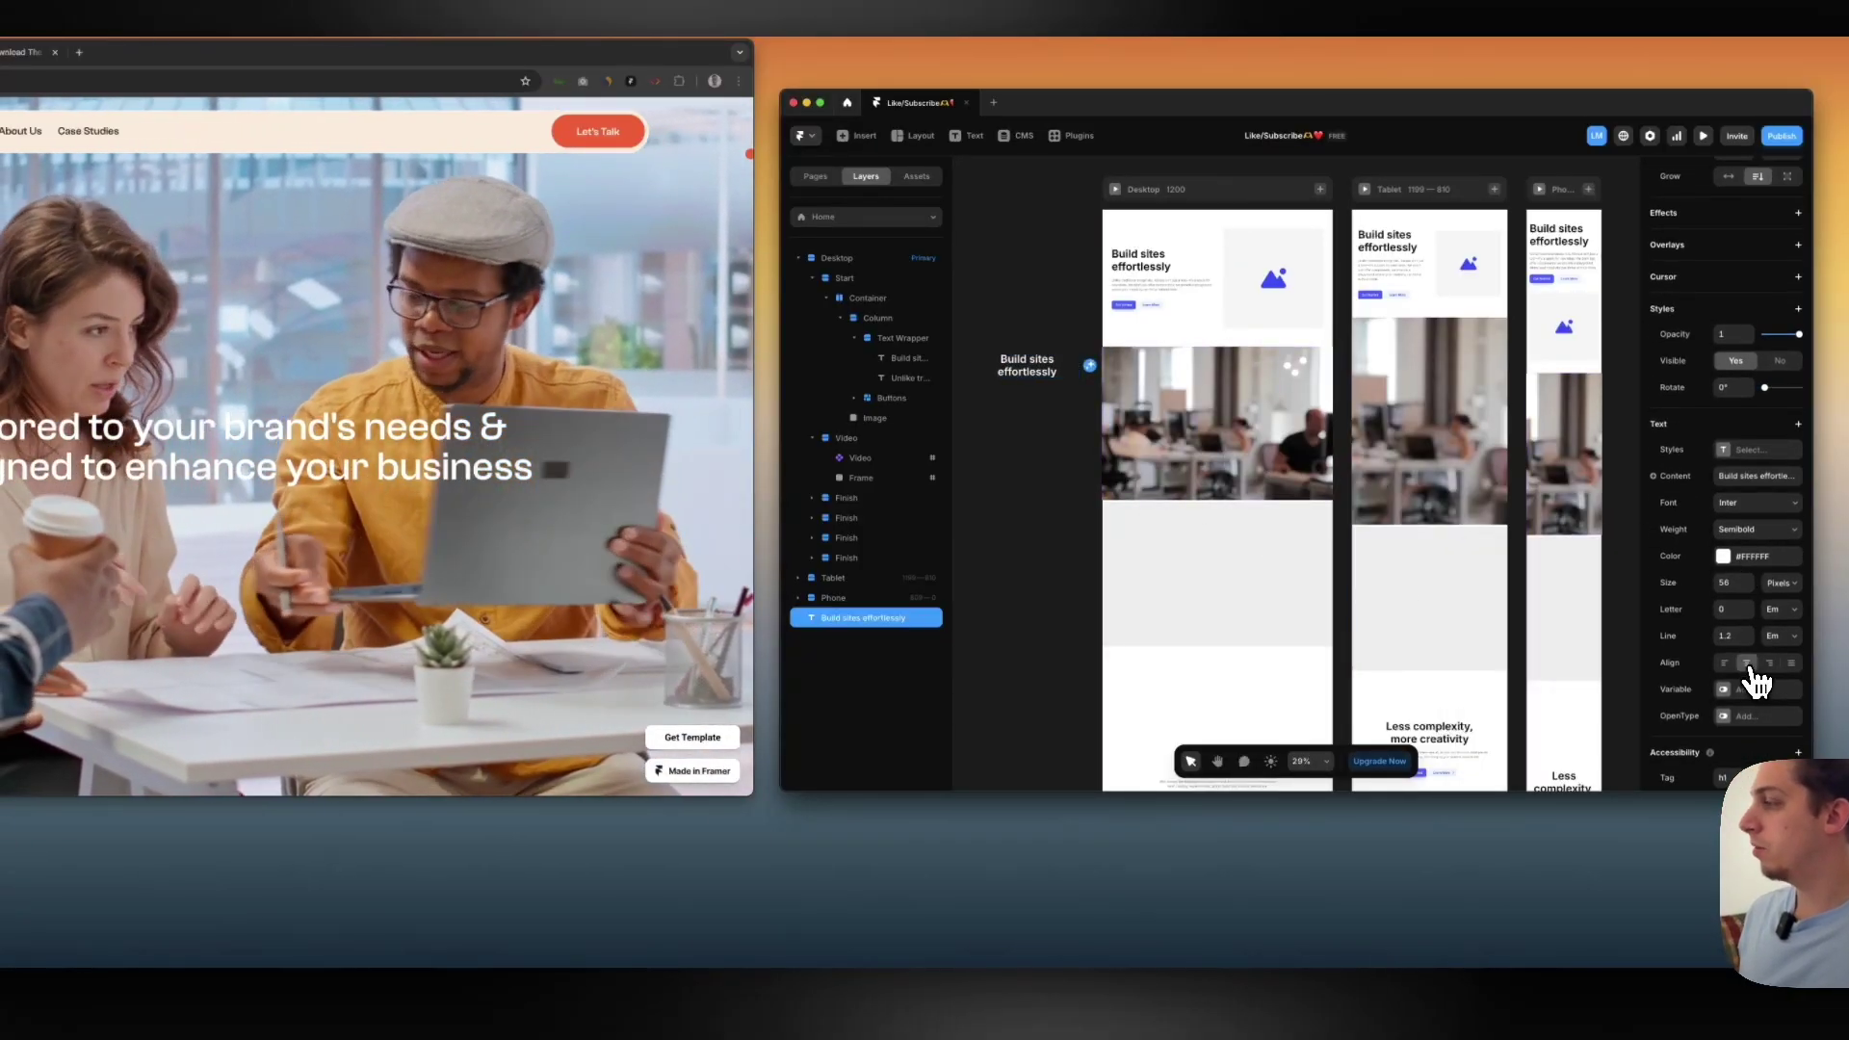
drag(1026, 370, 872, 503)
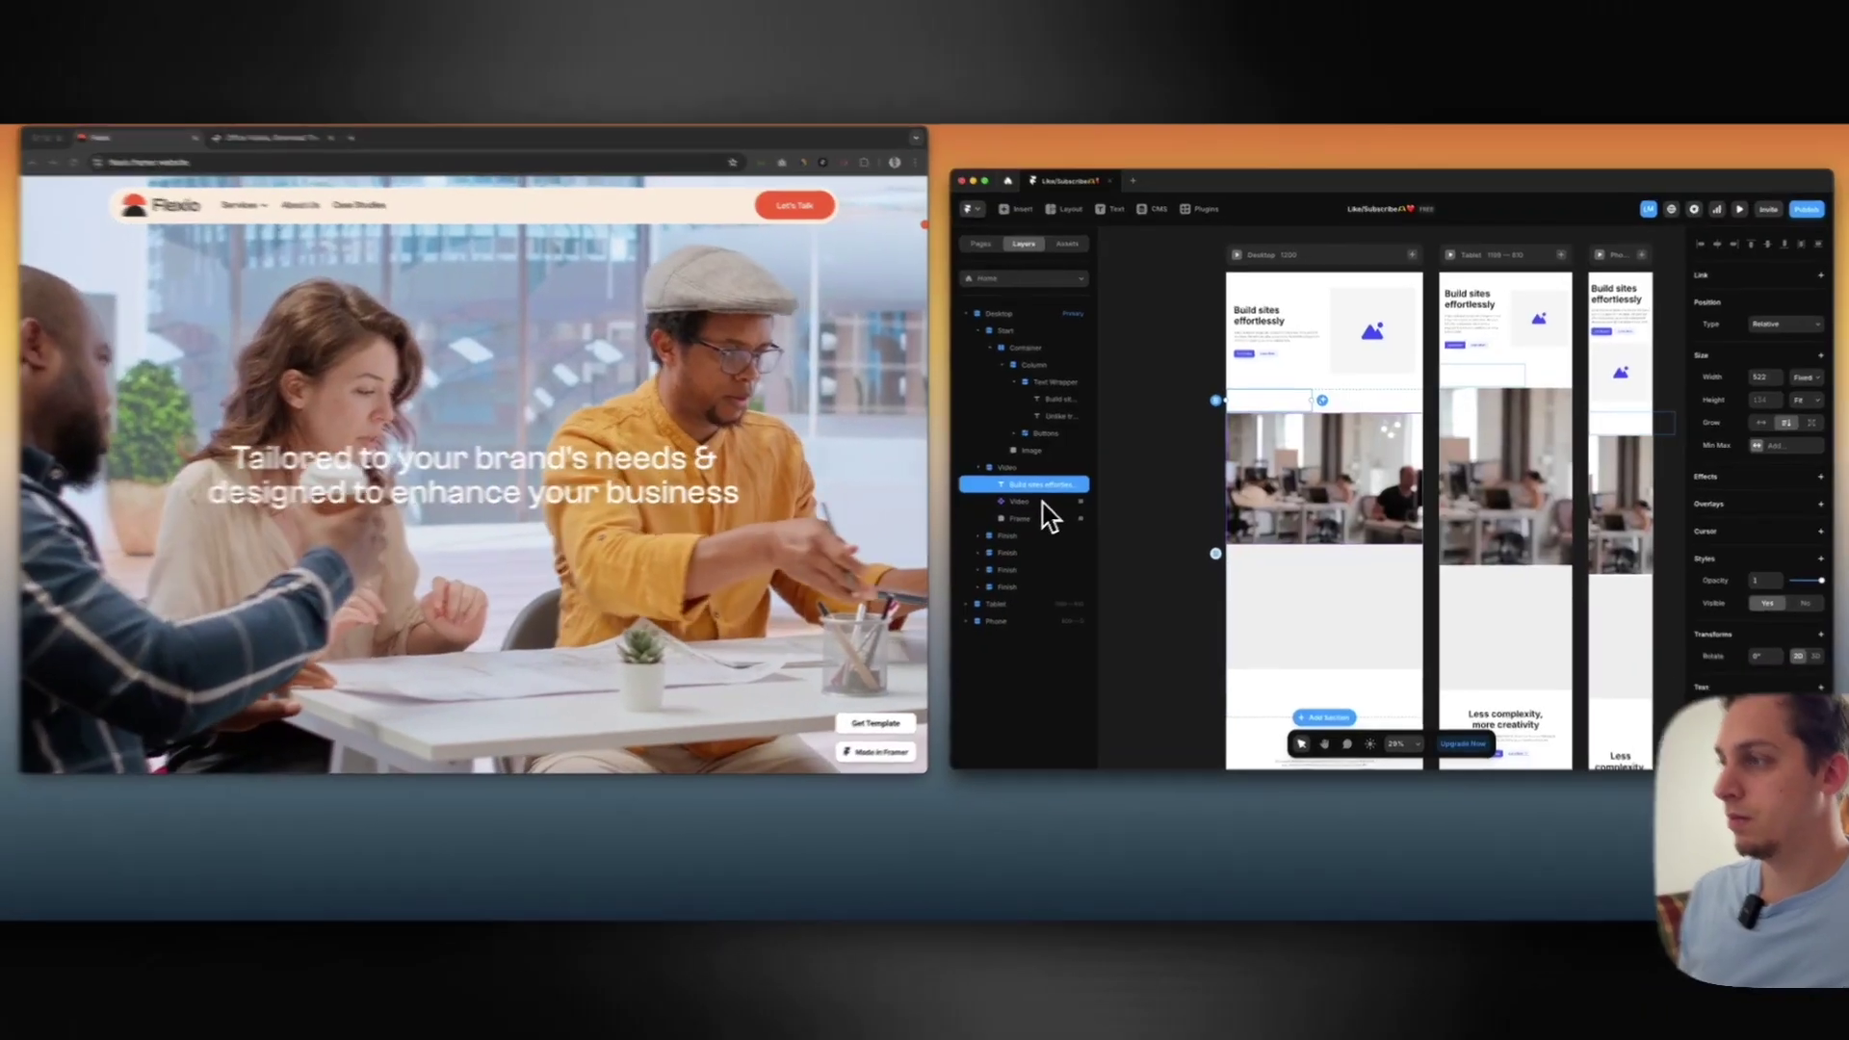
Wrap the heading and Video layer together in a new stack
shift+click(1054, 500)
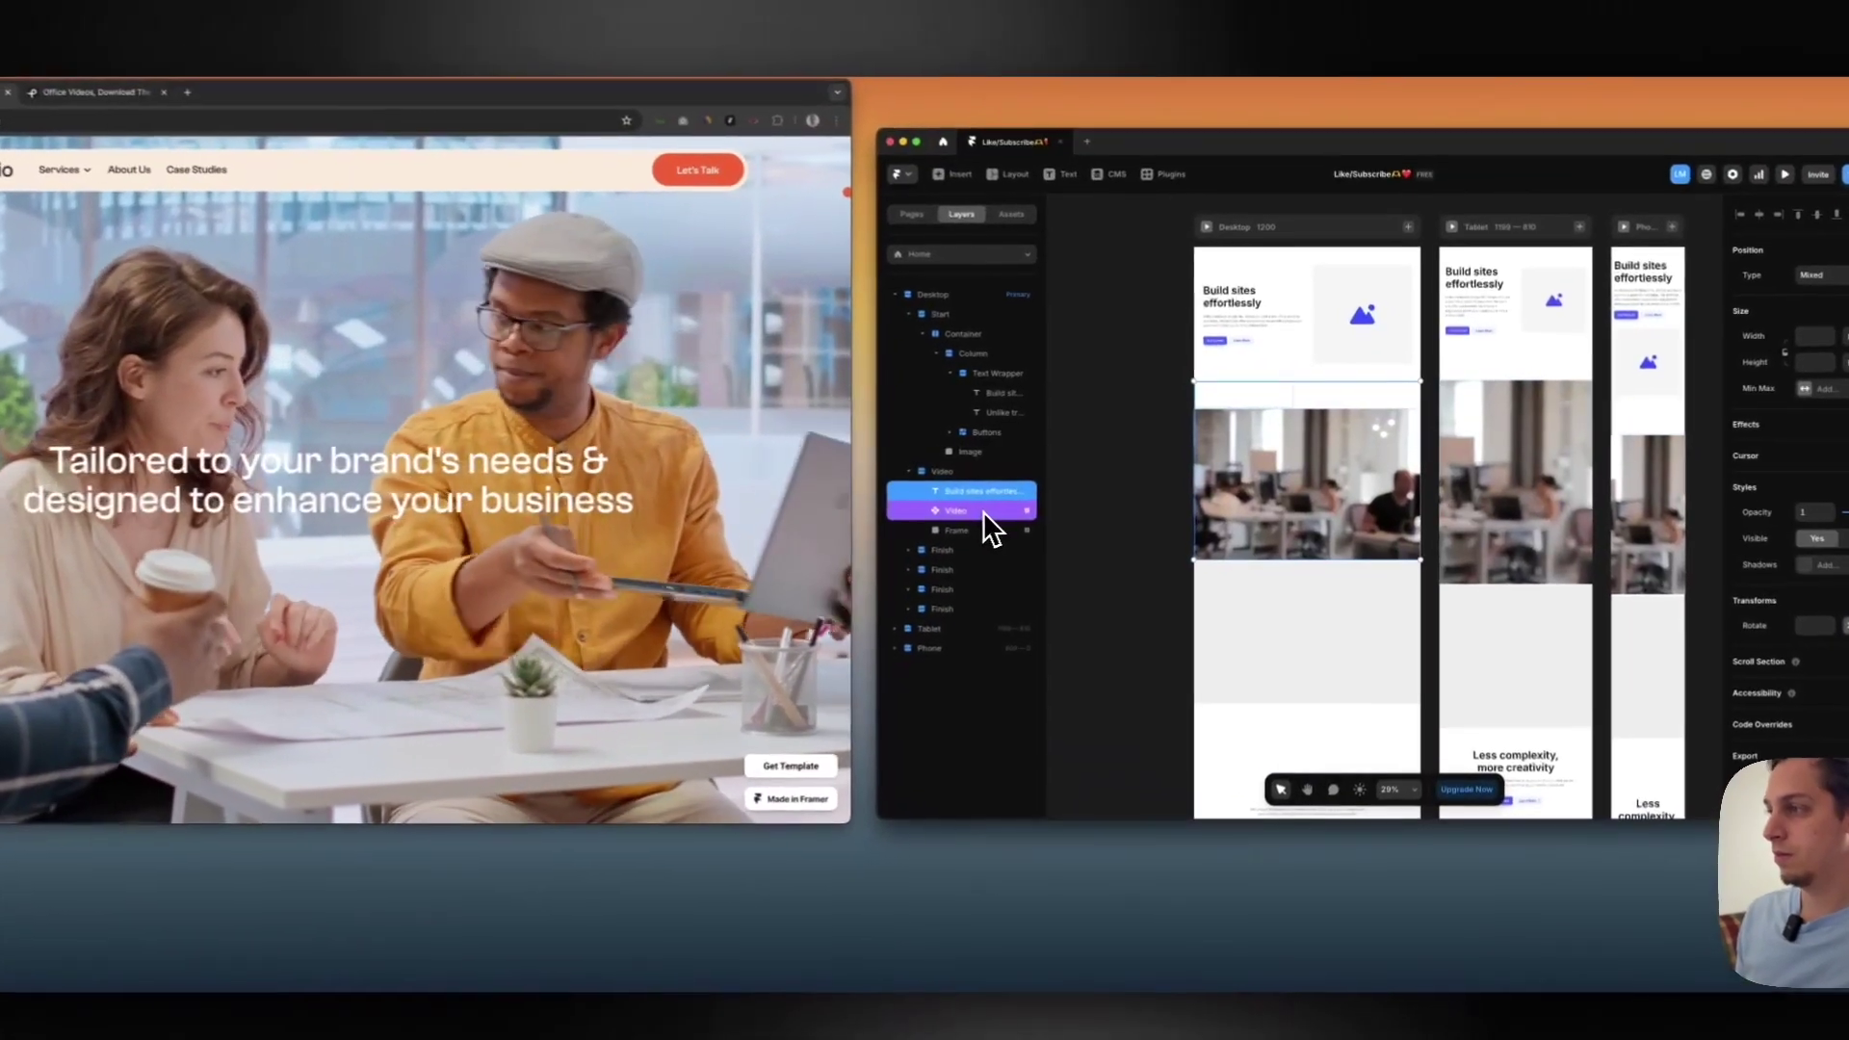
right_click(1055, 500)
click(1015, 483)
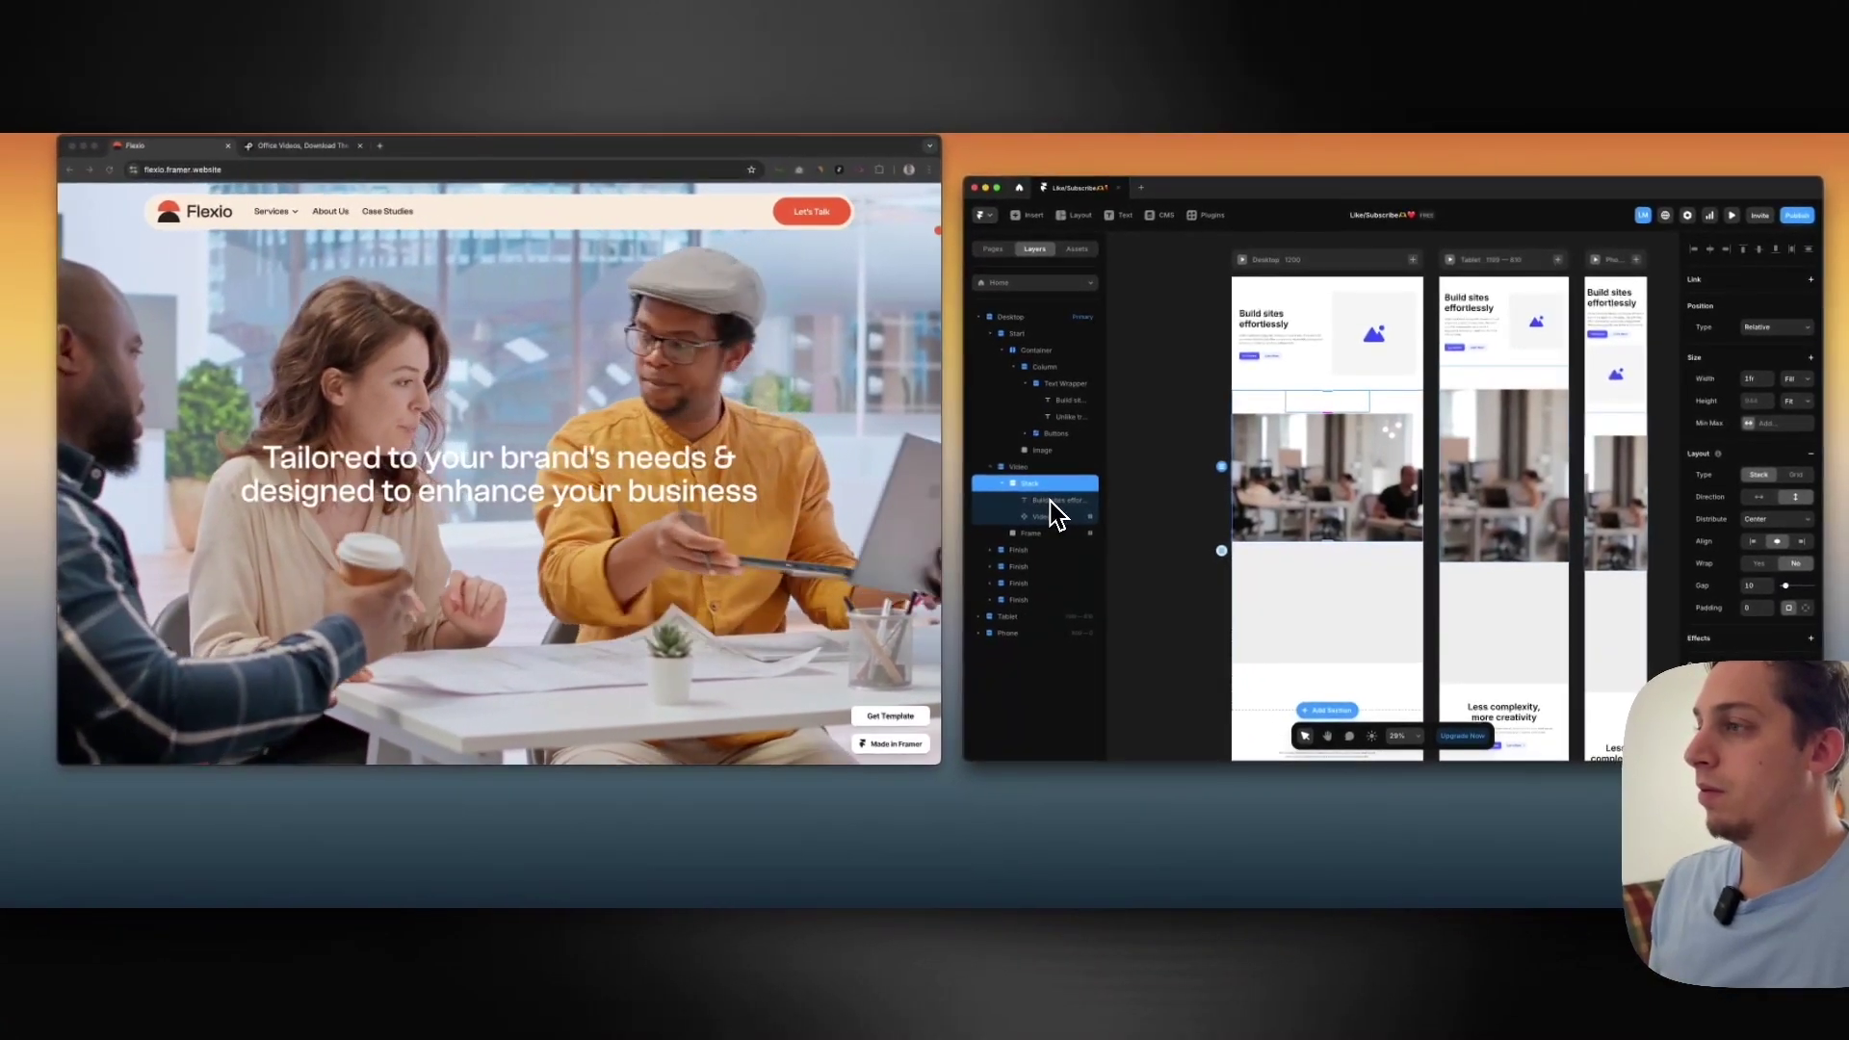
click(1050, 516)
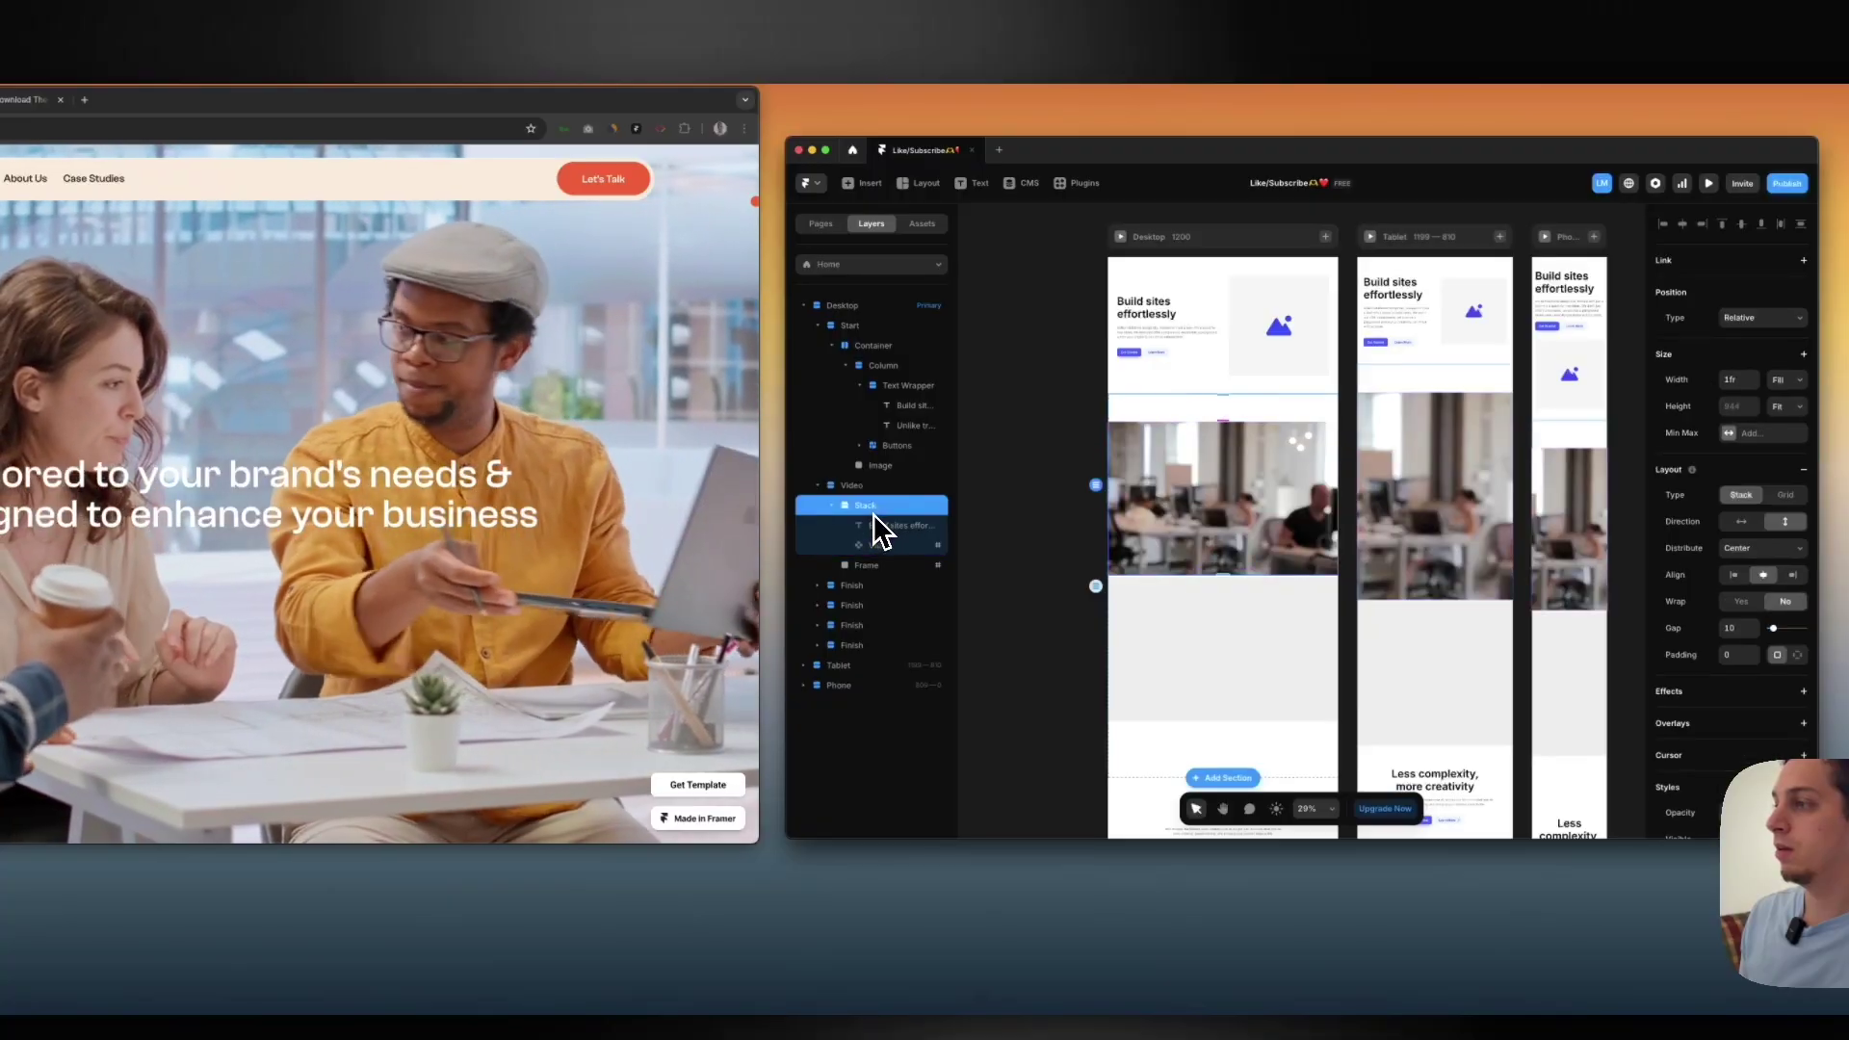
click(1211, 549)
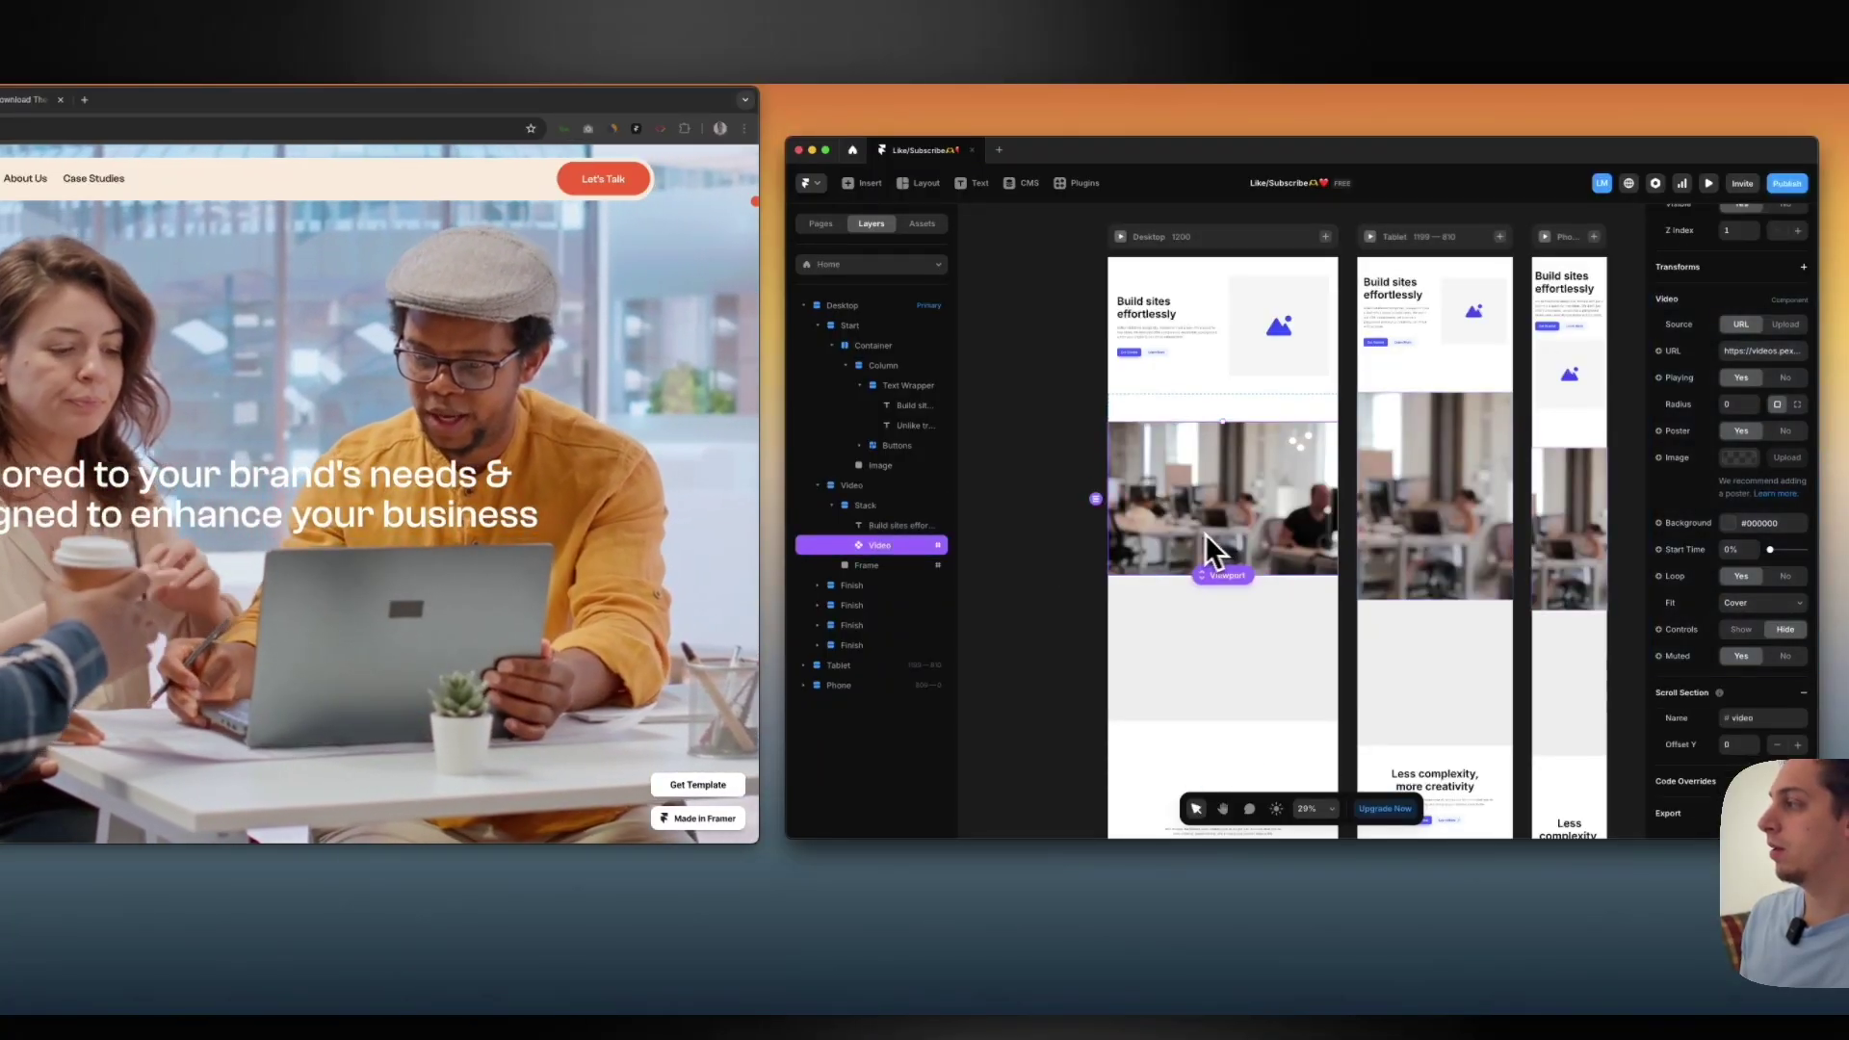
Set the heading's Position to Absolute inside the stack
click(876, 526)
click(874, 511)
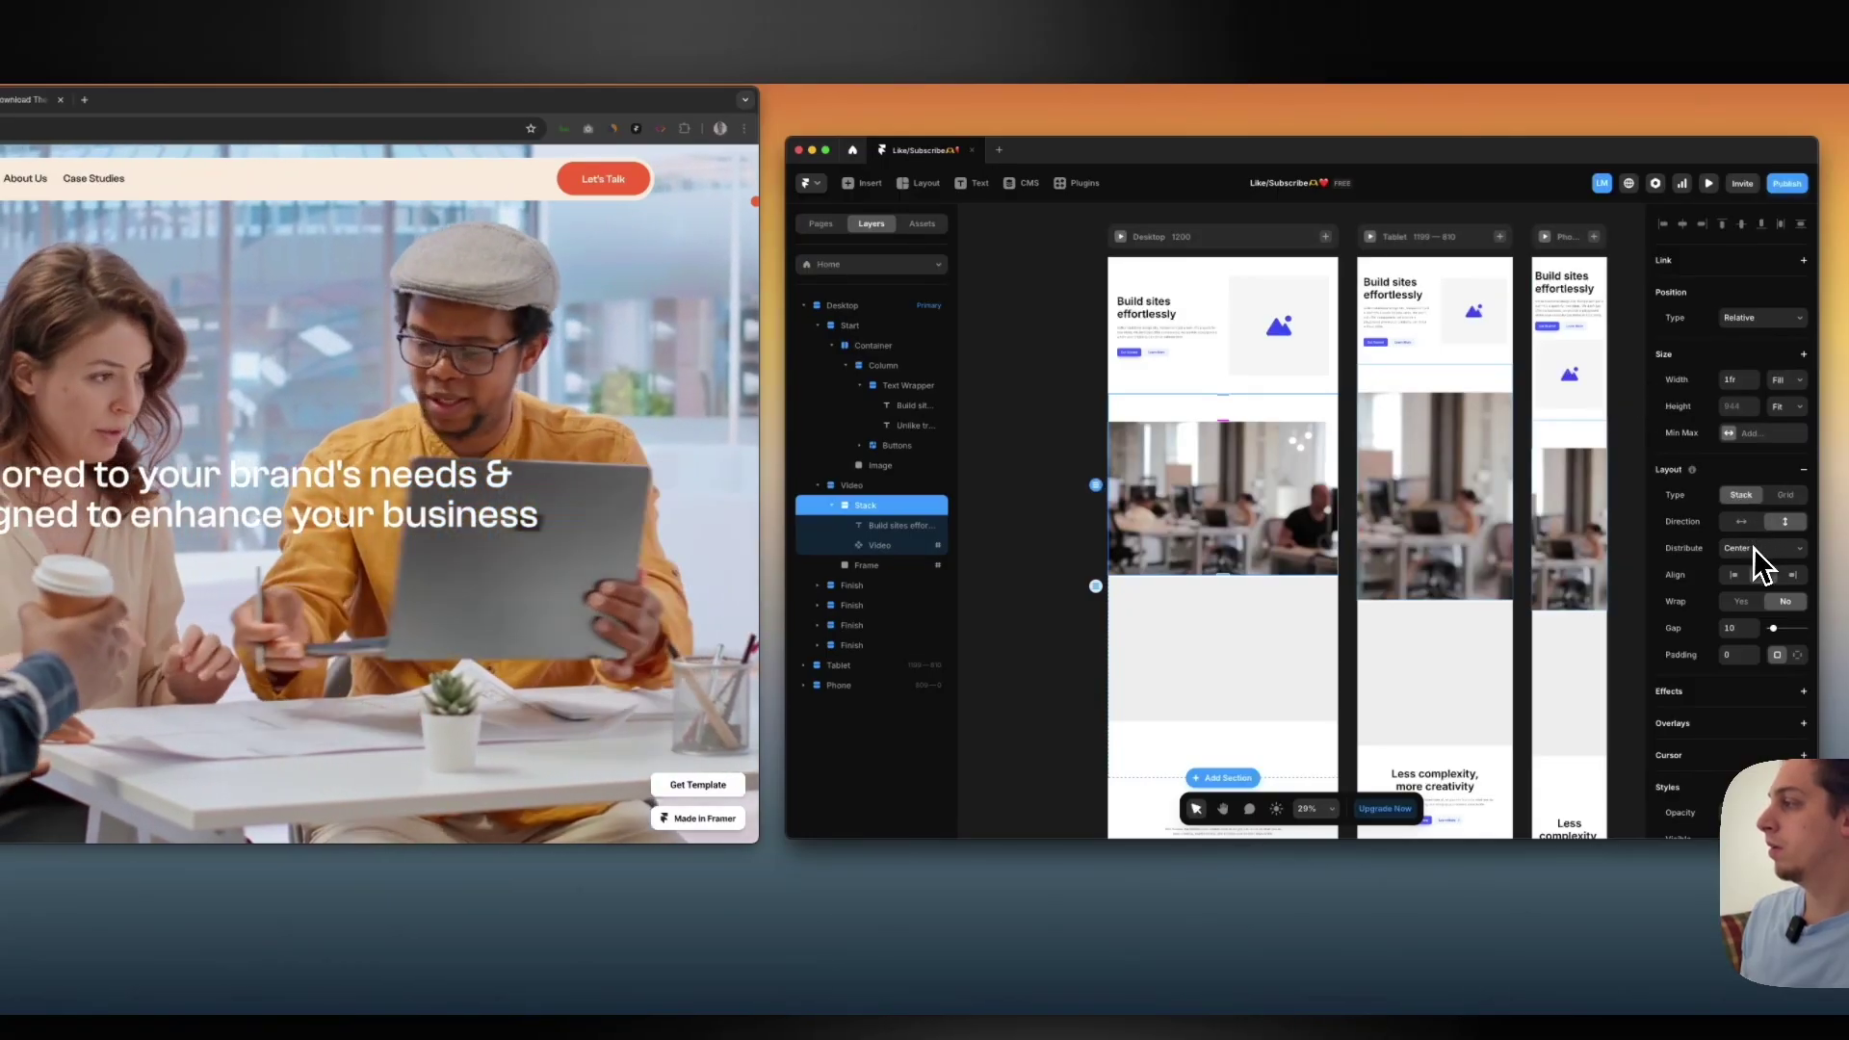
click(915, 526)
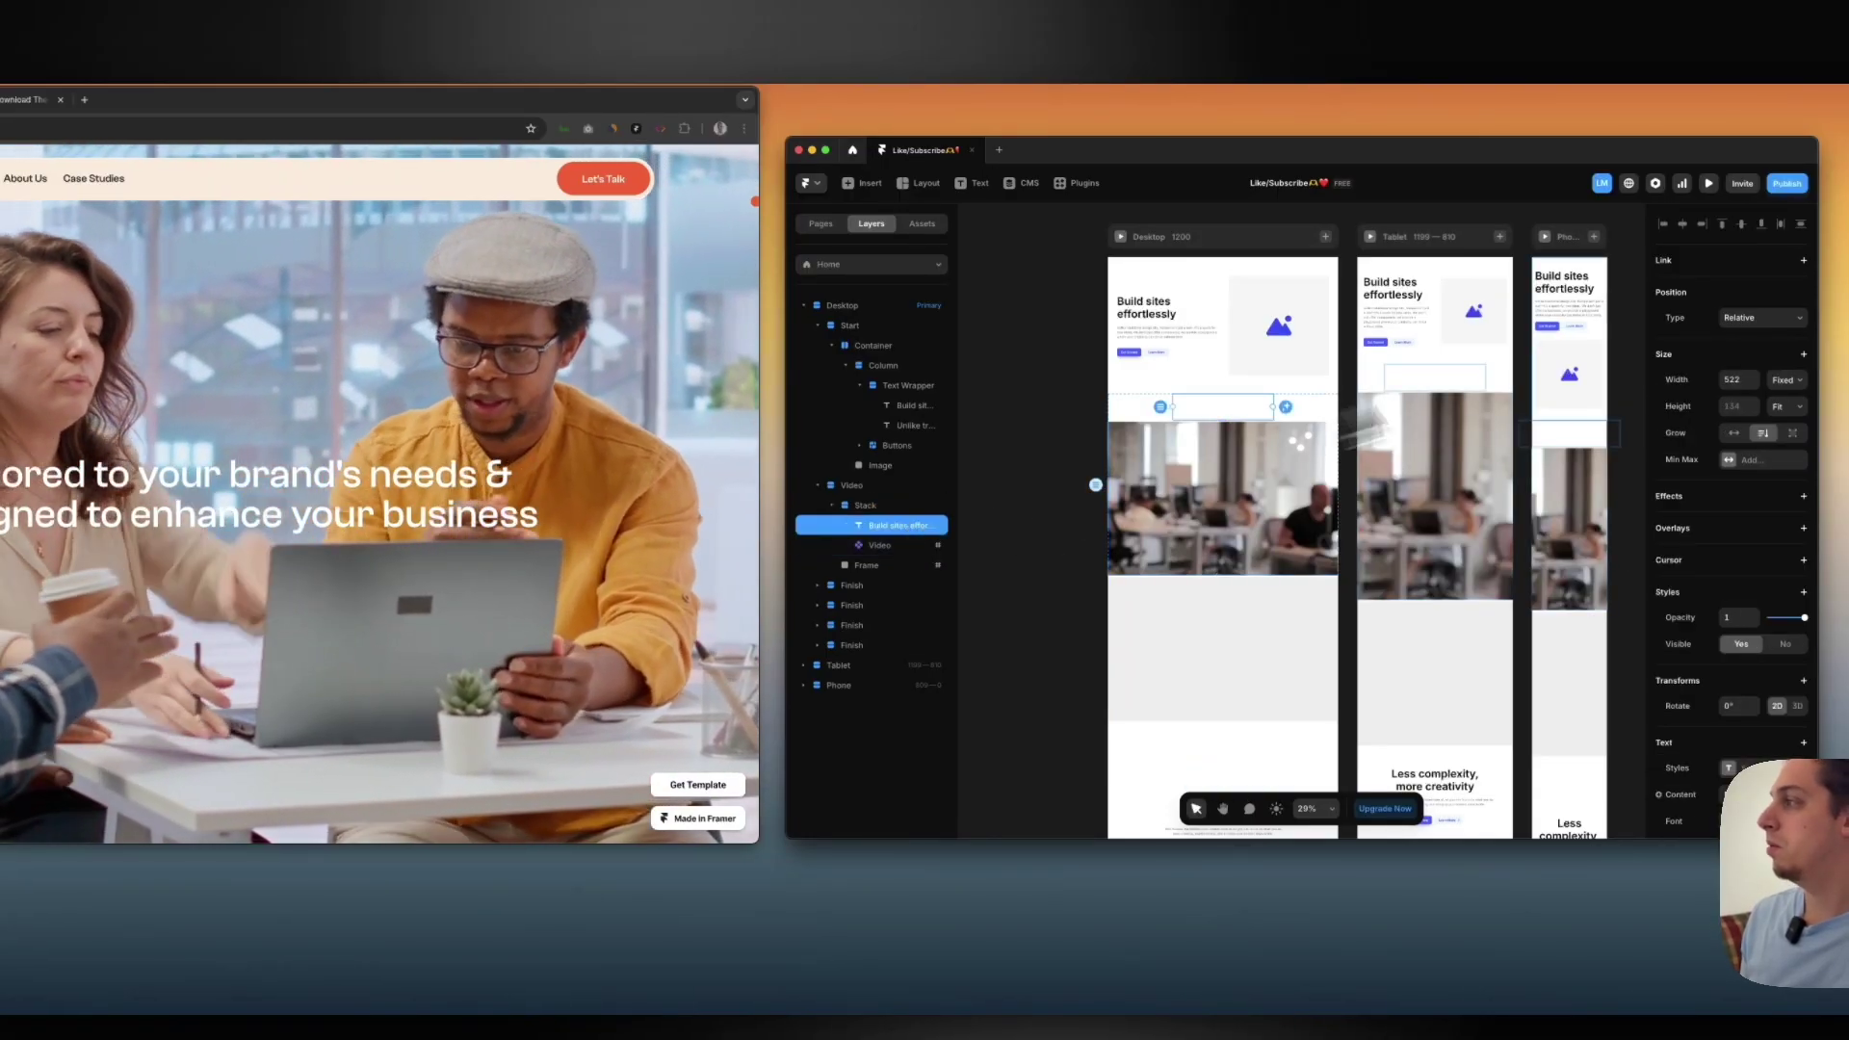
click(1746, 305)
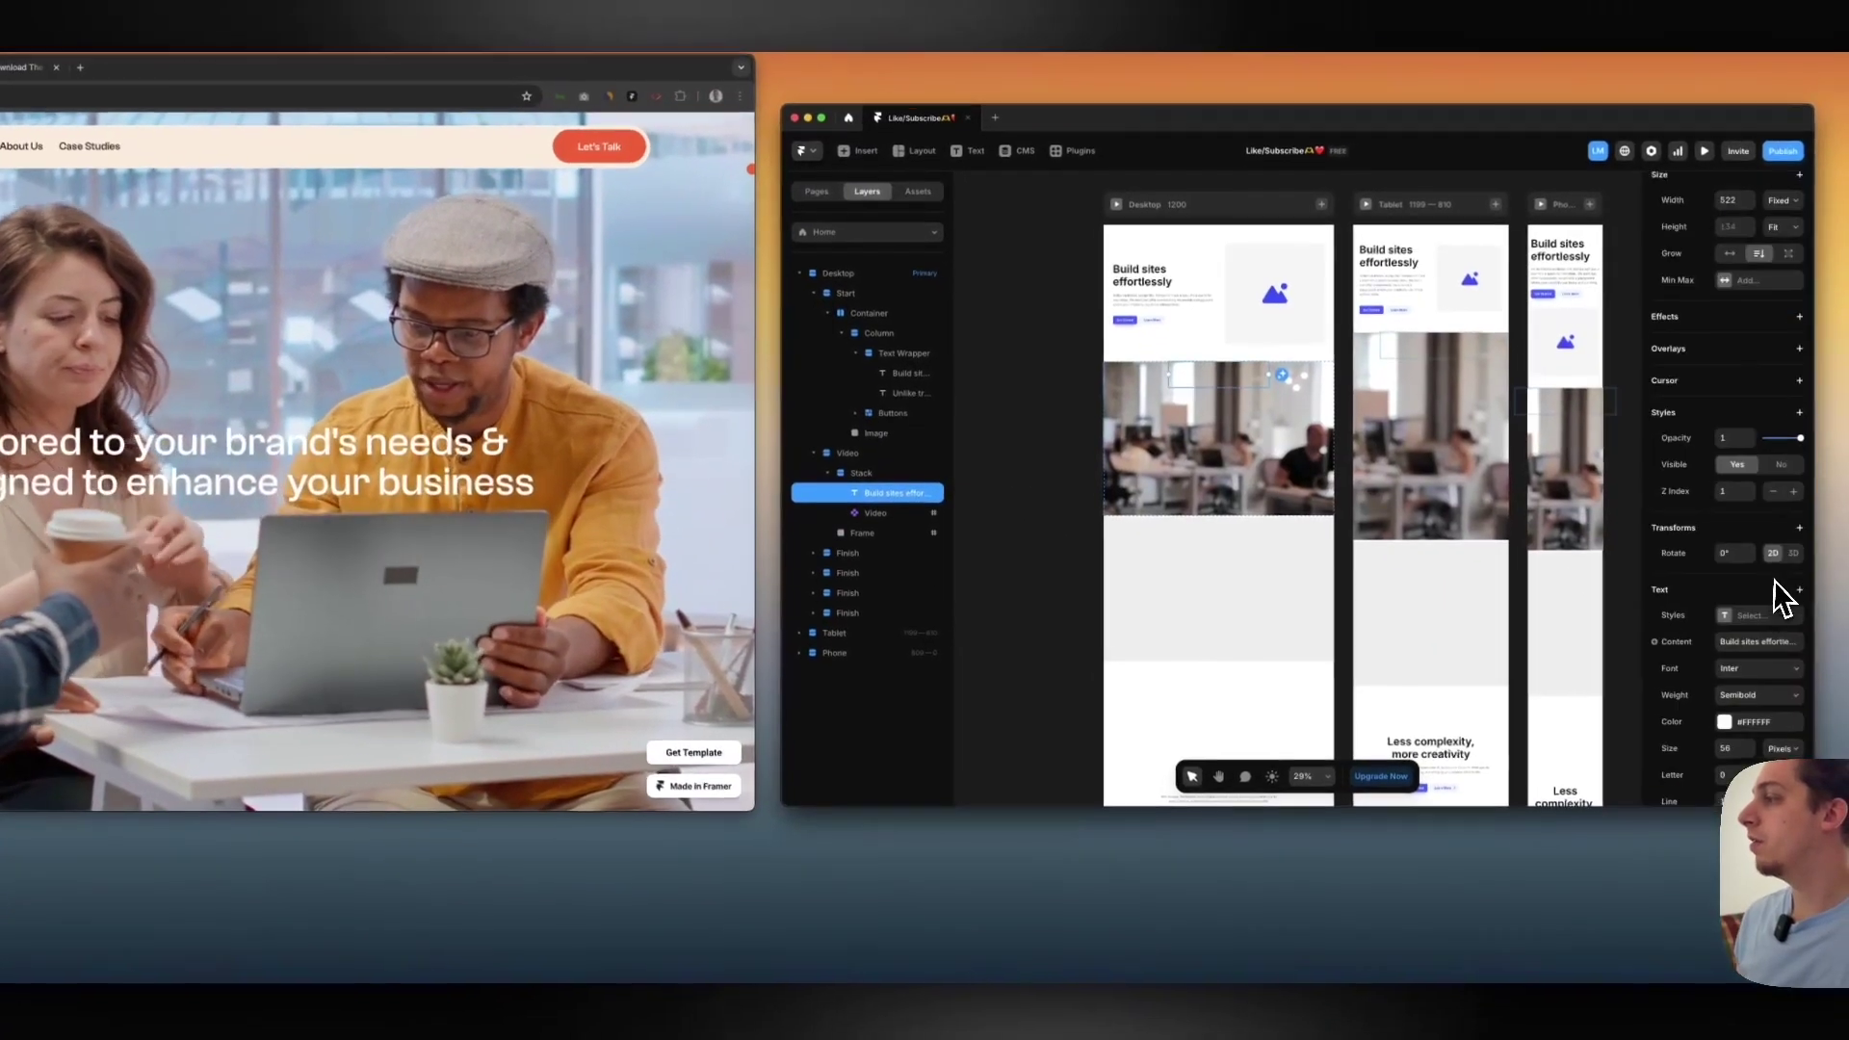
scroll(1775, 539, down, 7)
click(1239, 472)
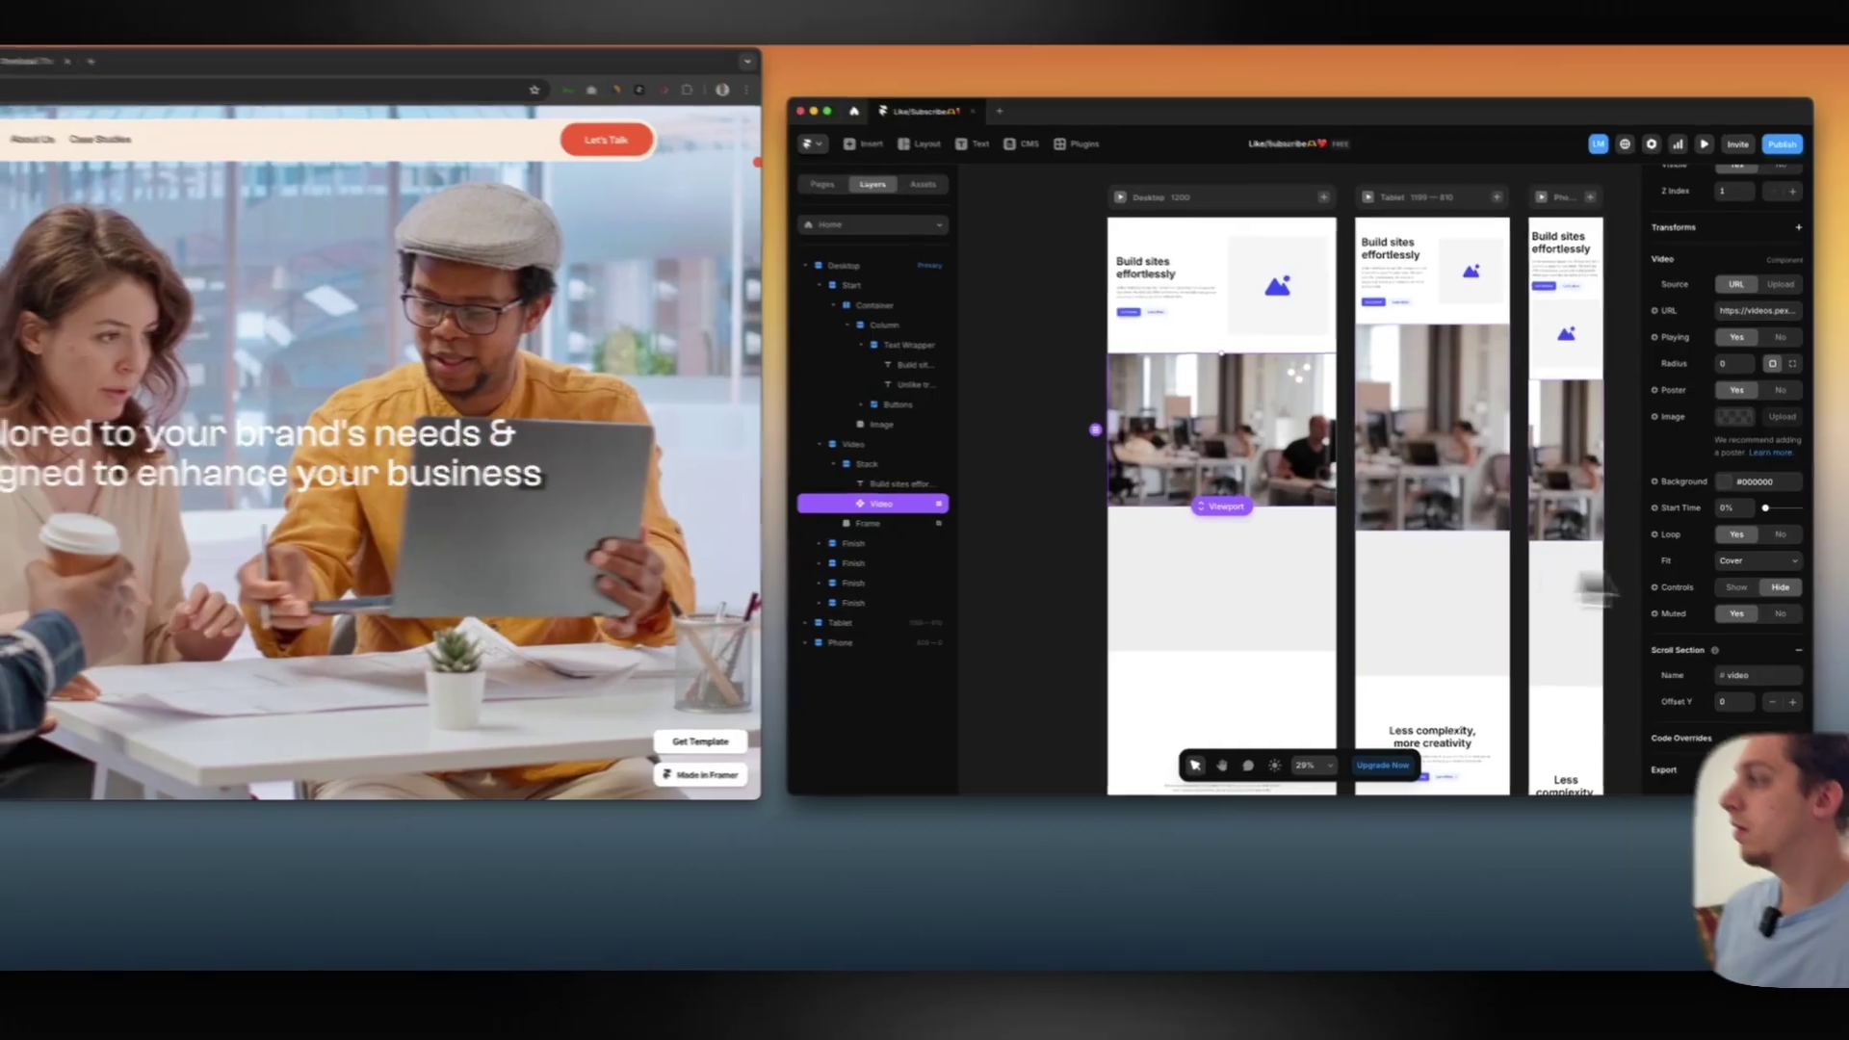
scroll(1774, 556, up, 3)
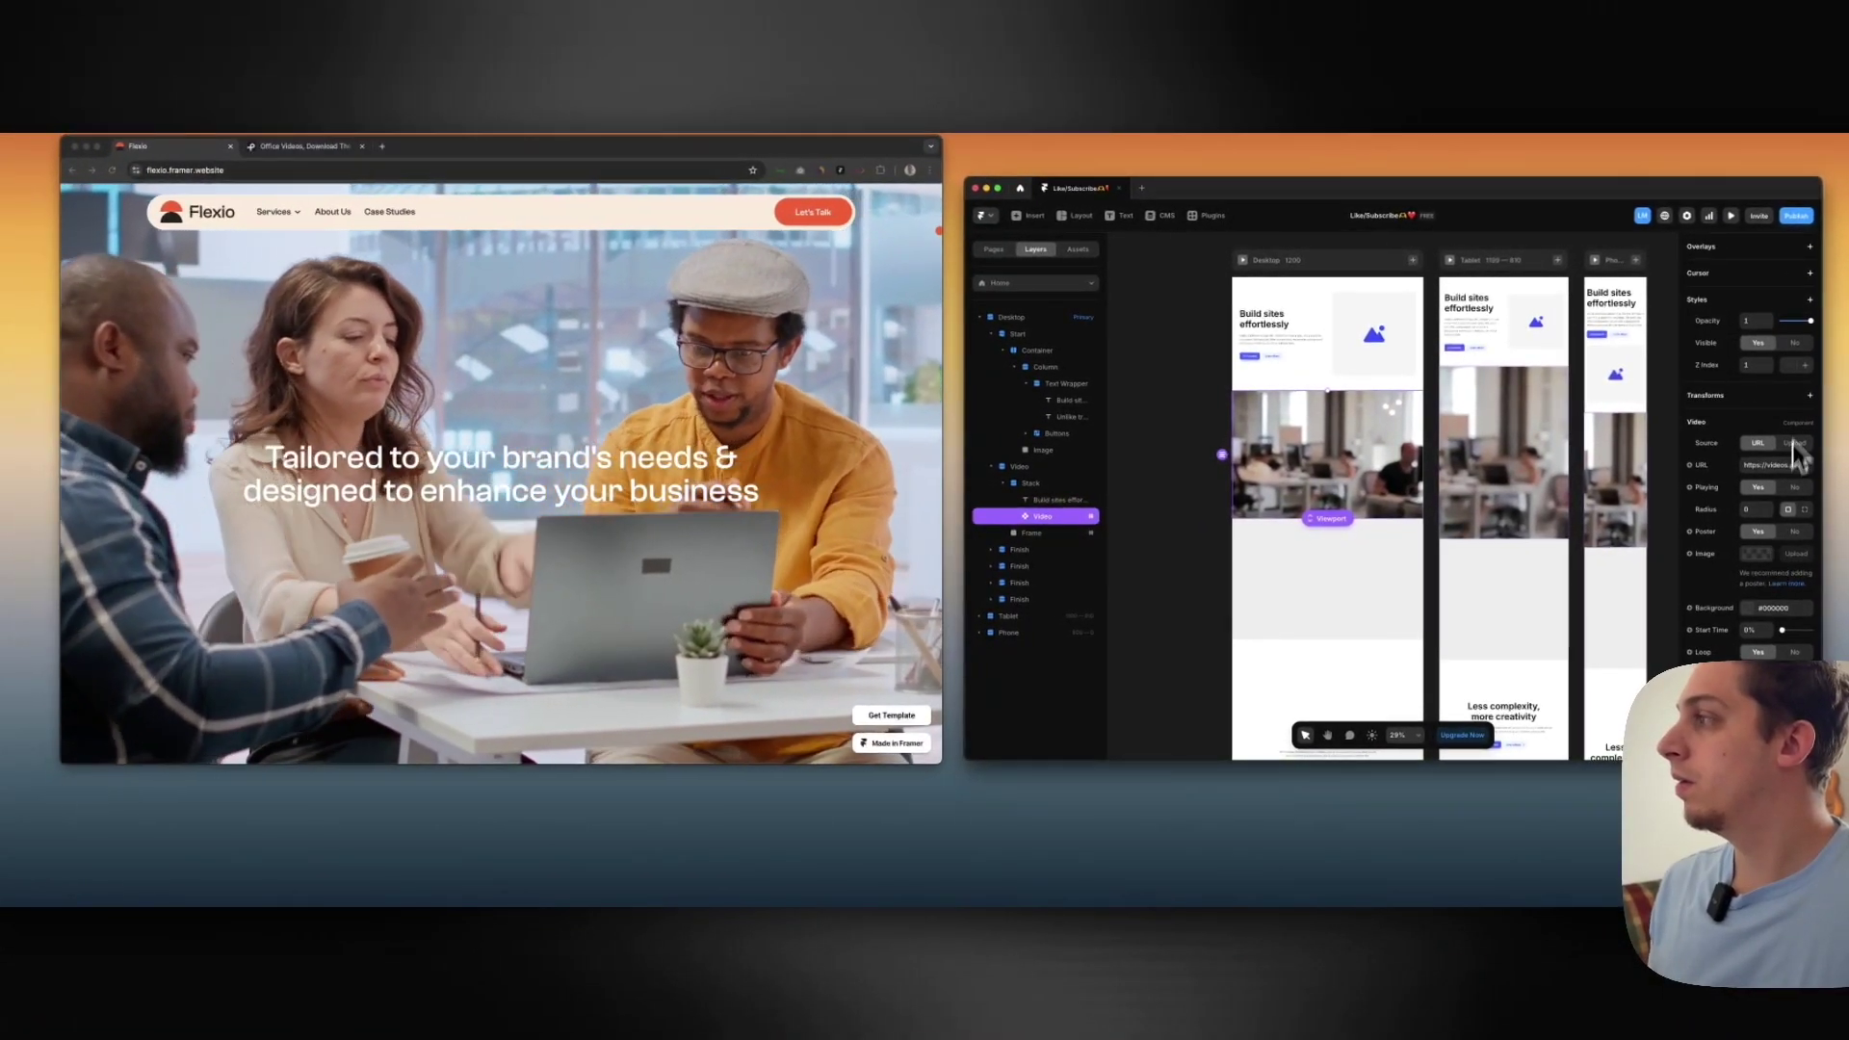
click(1063, 500)
scroll(1725, 439, up, 3)
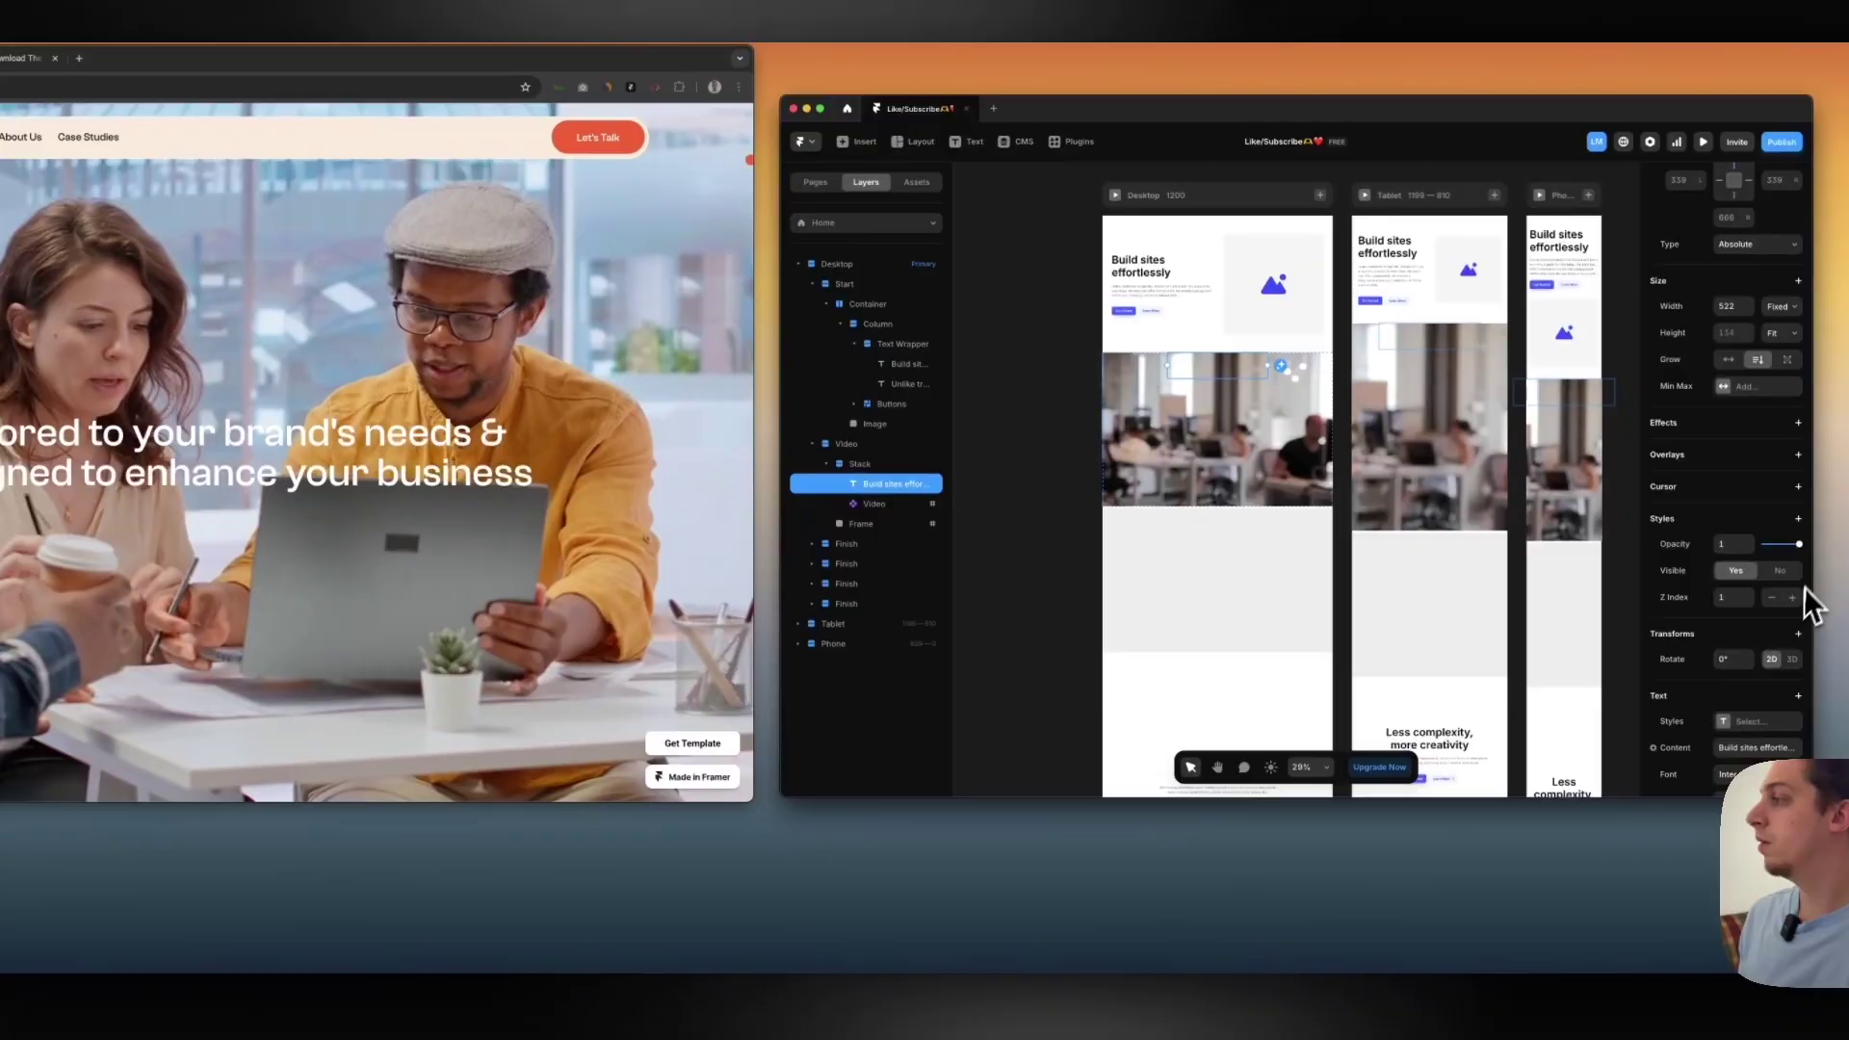
Raise the heading above the video and set the four Finish sections to Z Index 3
click(1793, 619)
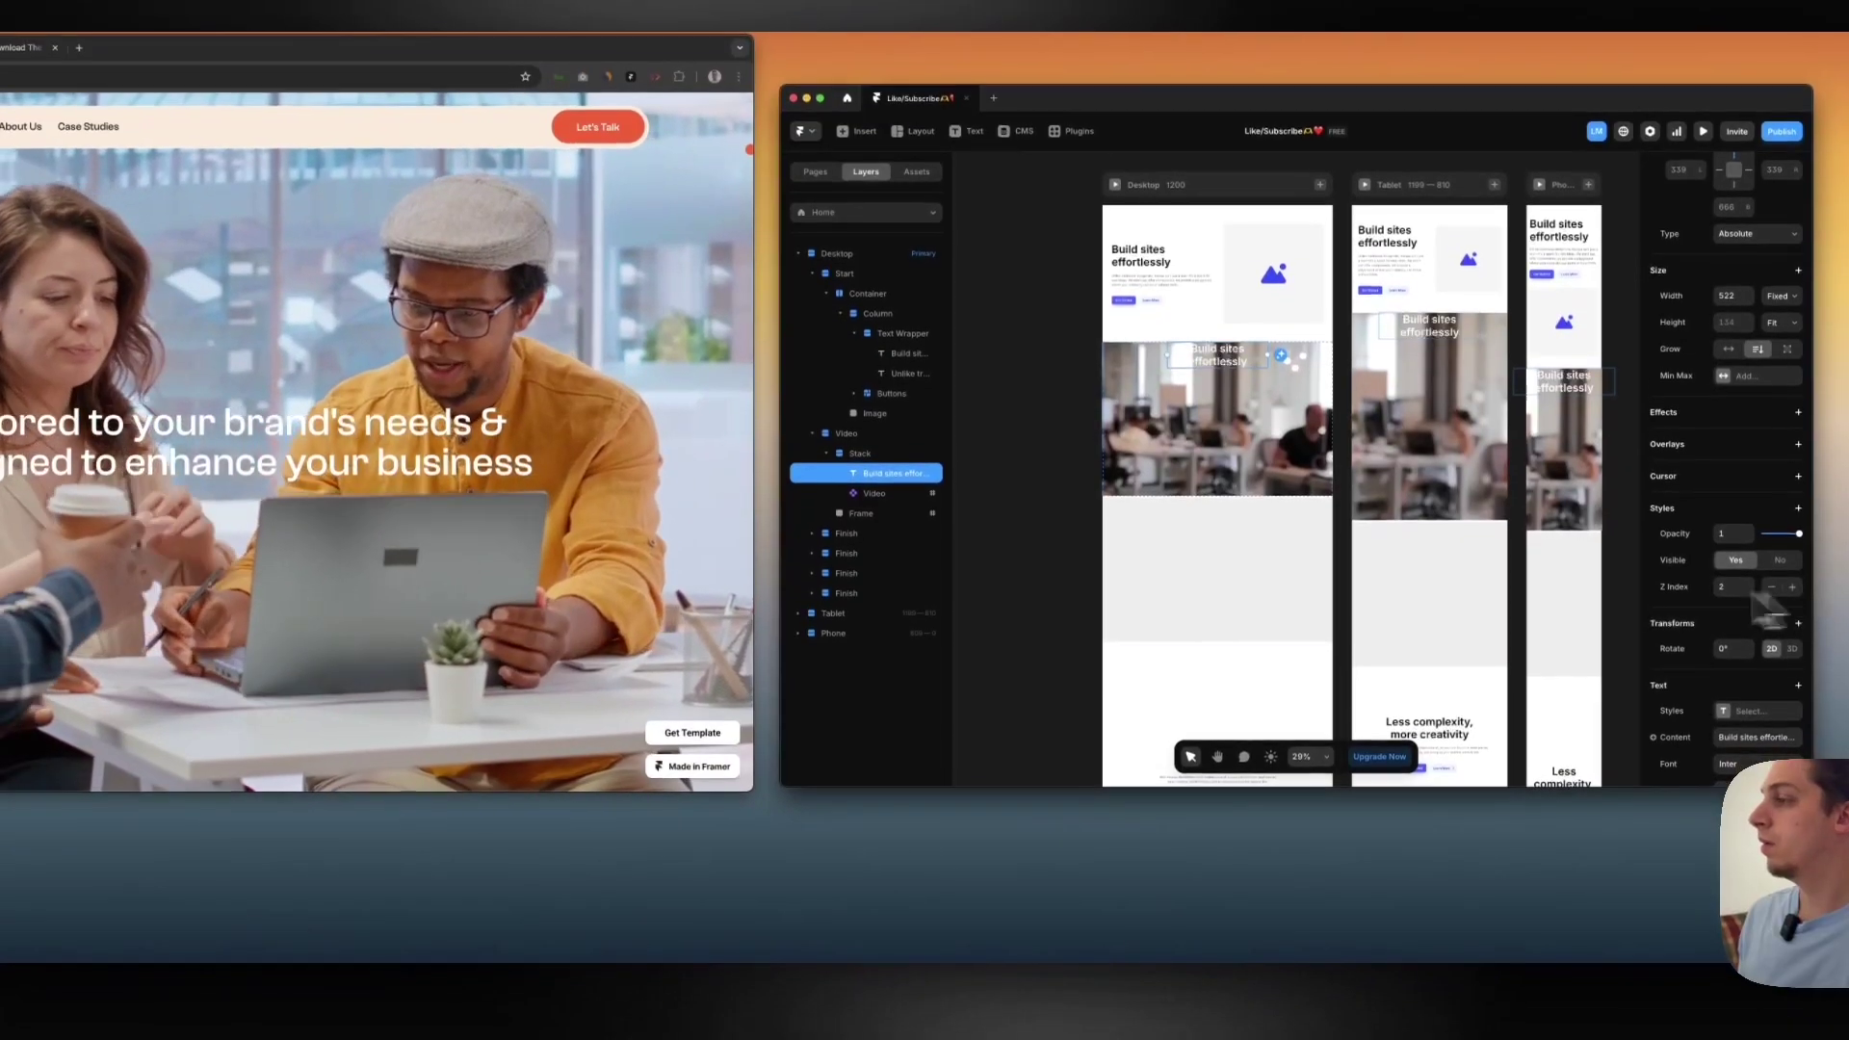
click(892, 536)
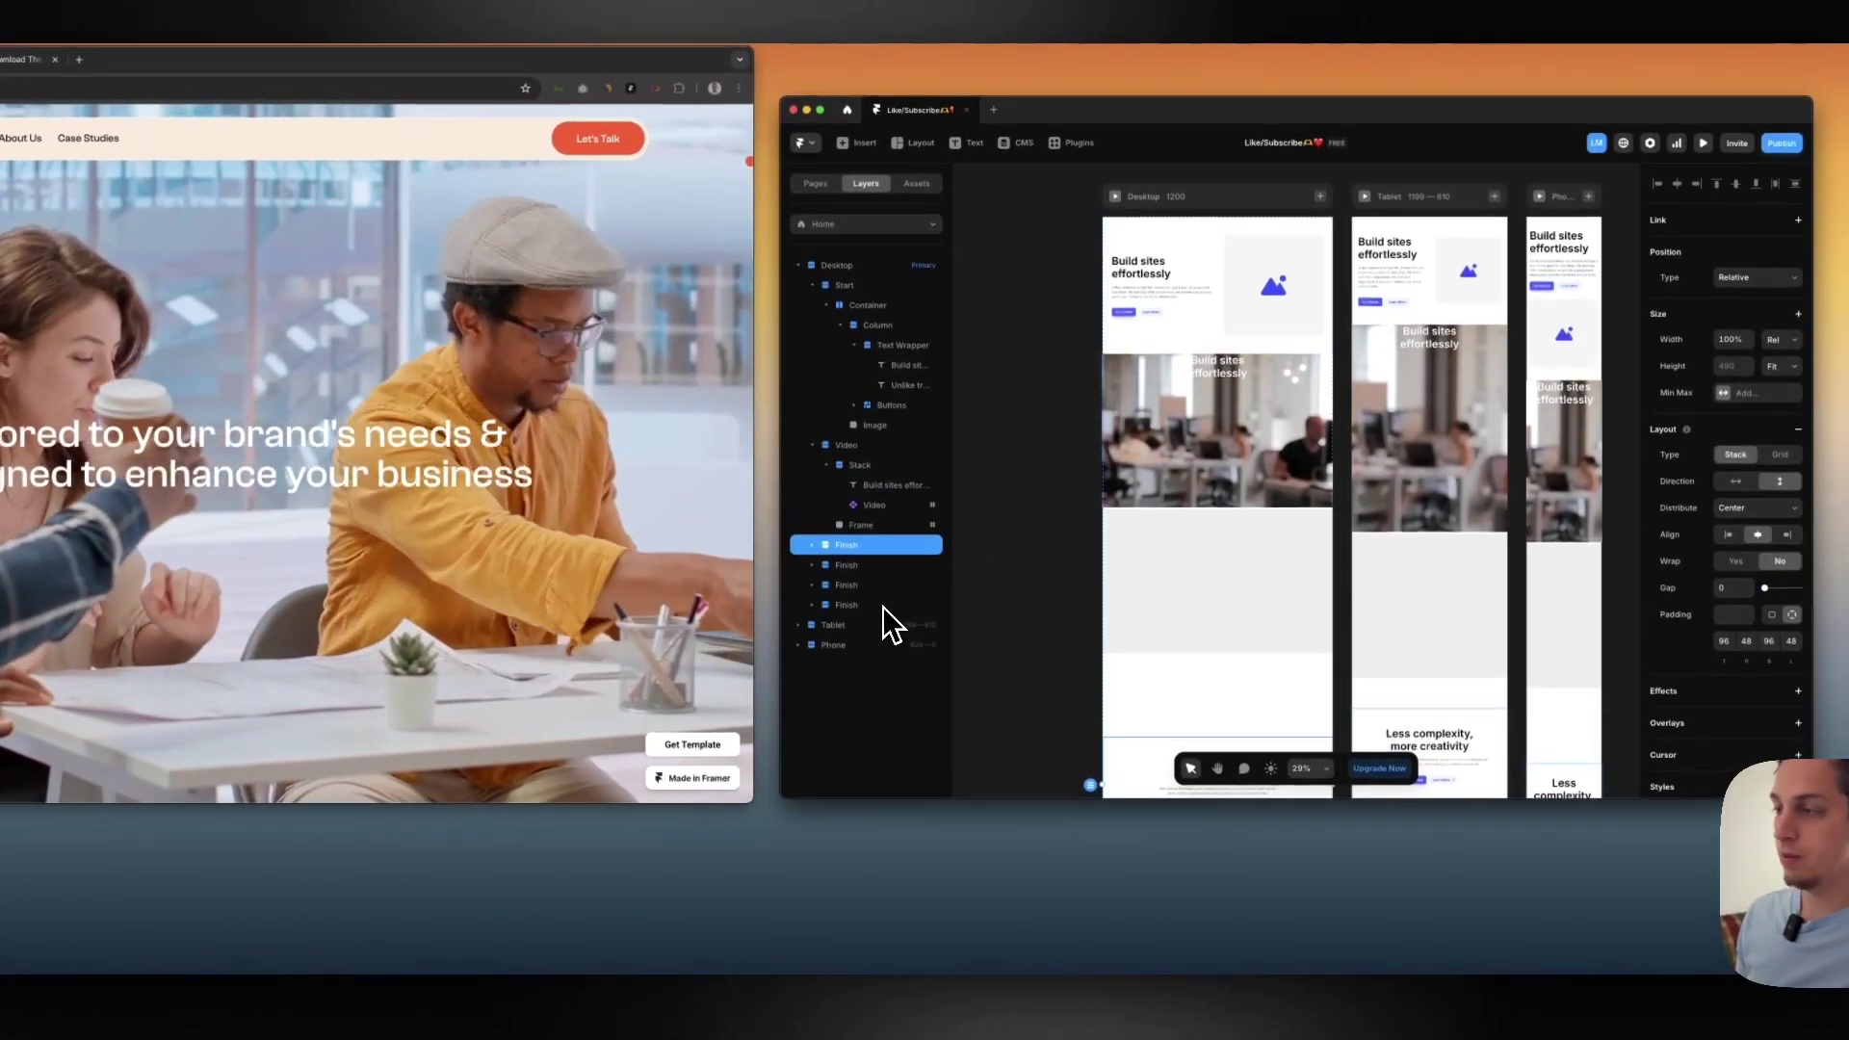
shift+click(883, 592)
scroll(1777, 455, up, 2)
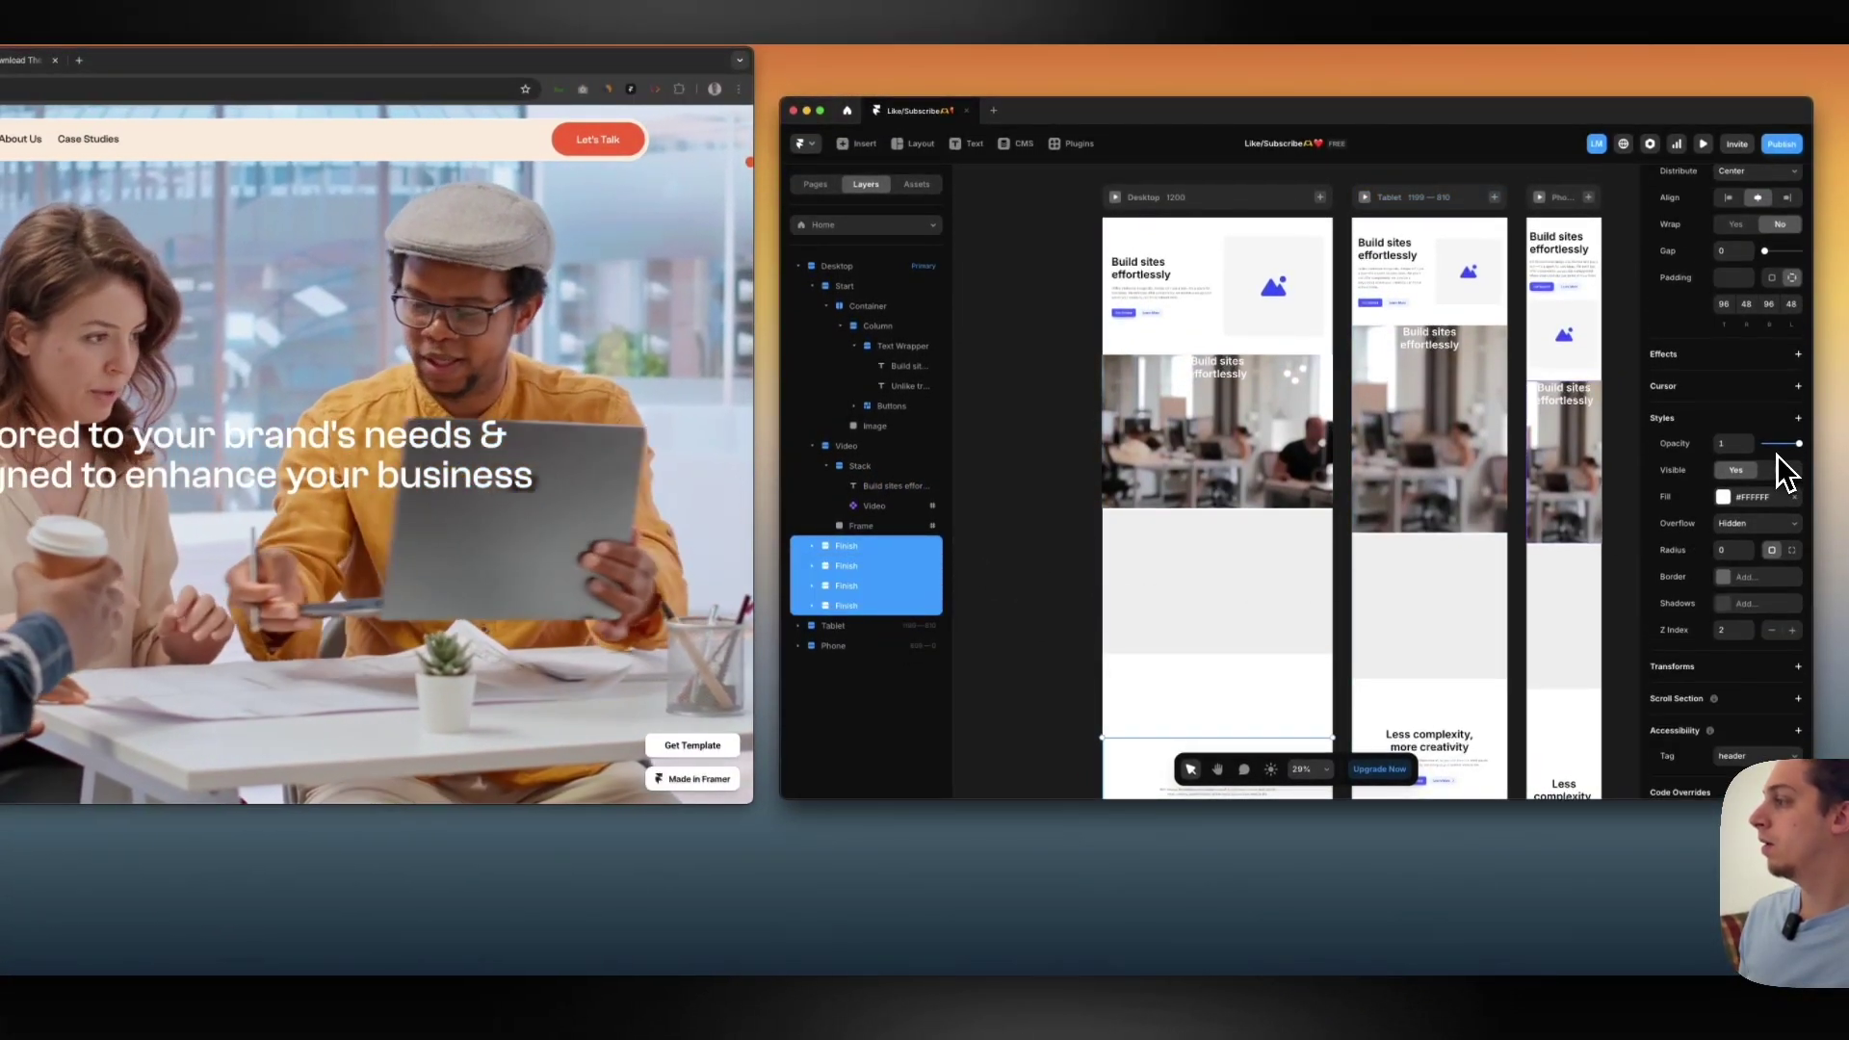
click(1792, 627)
Drag the heading down to the video's middle and confirm it in the Desktop preview
click(1222, 417)
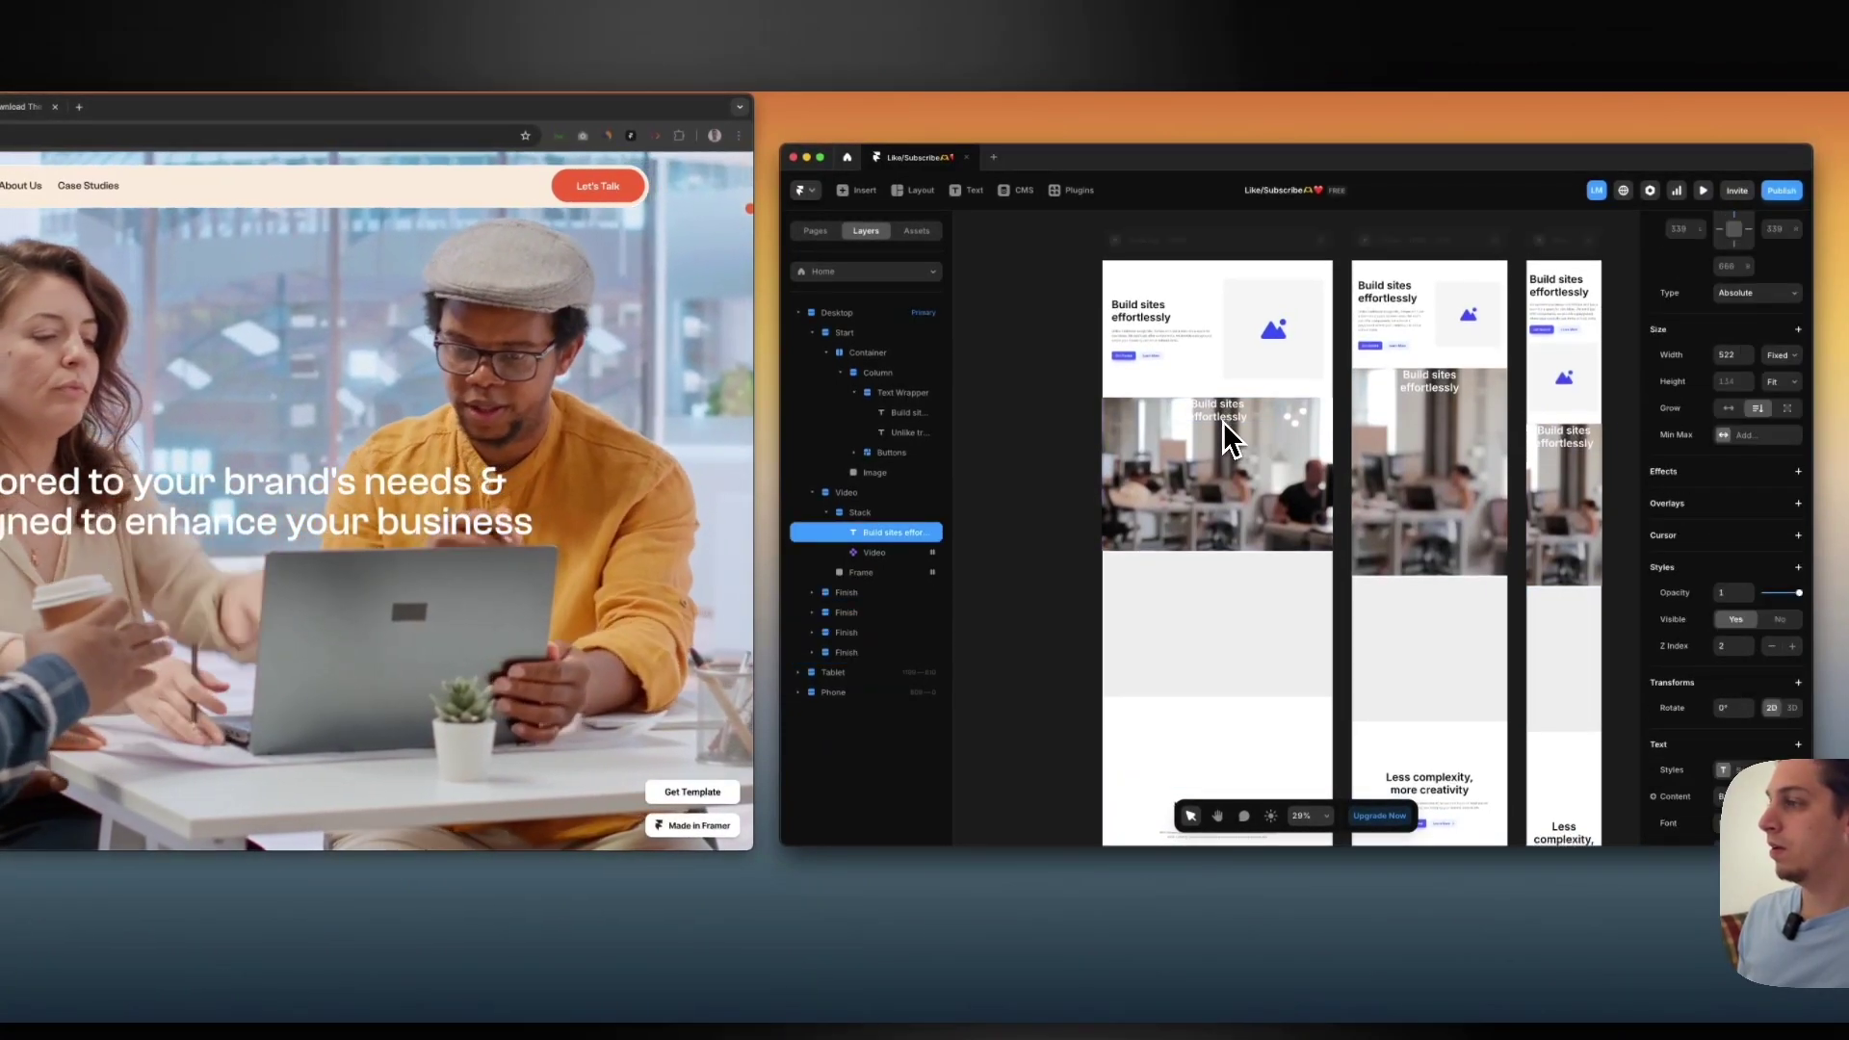
drag(1227, 430, 1223, 479)
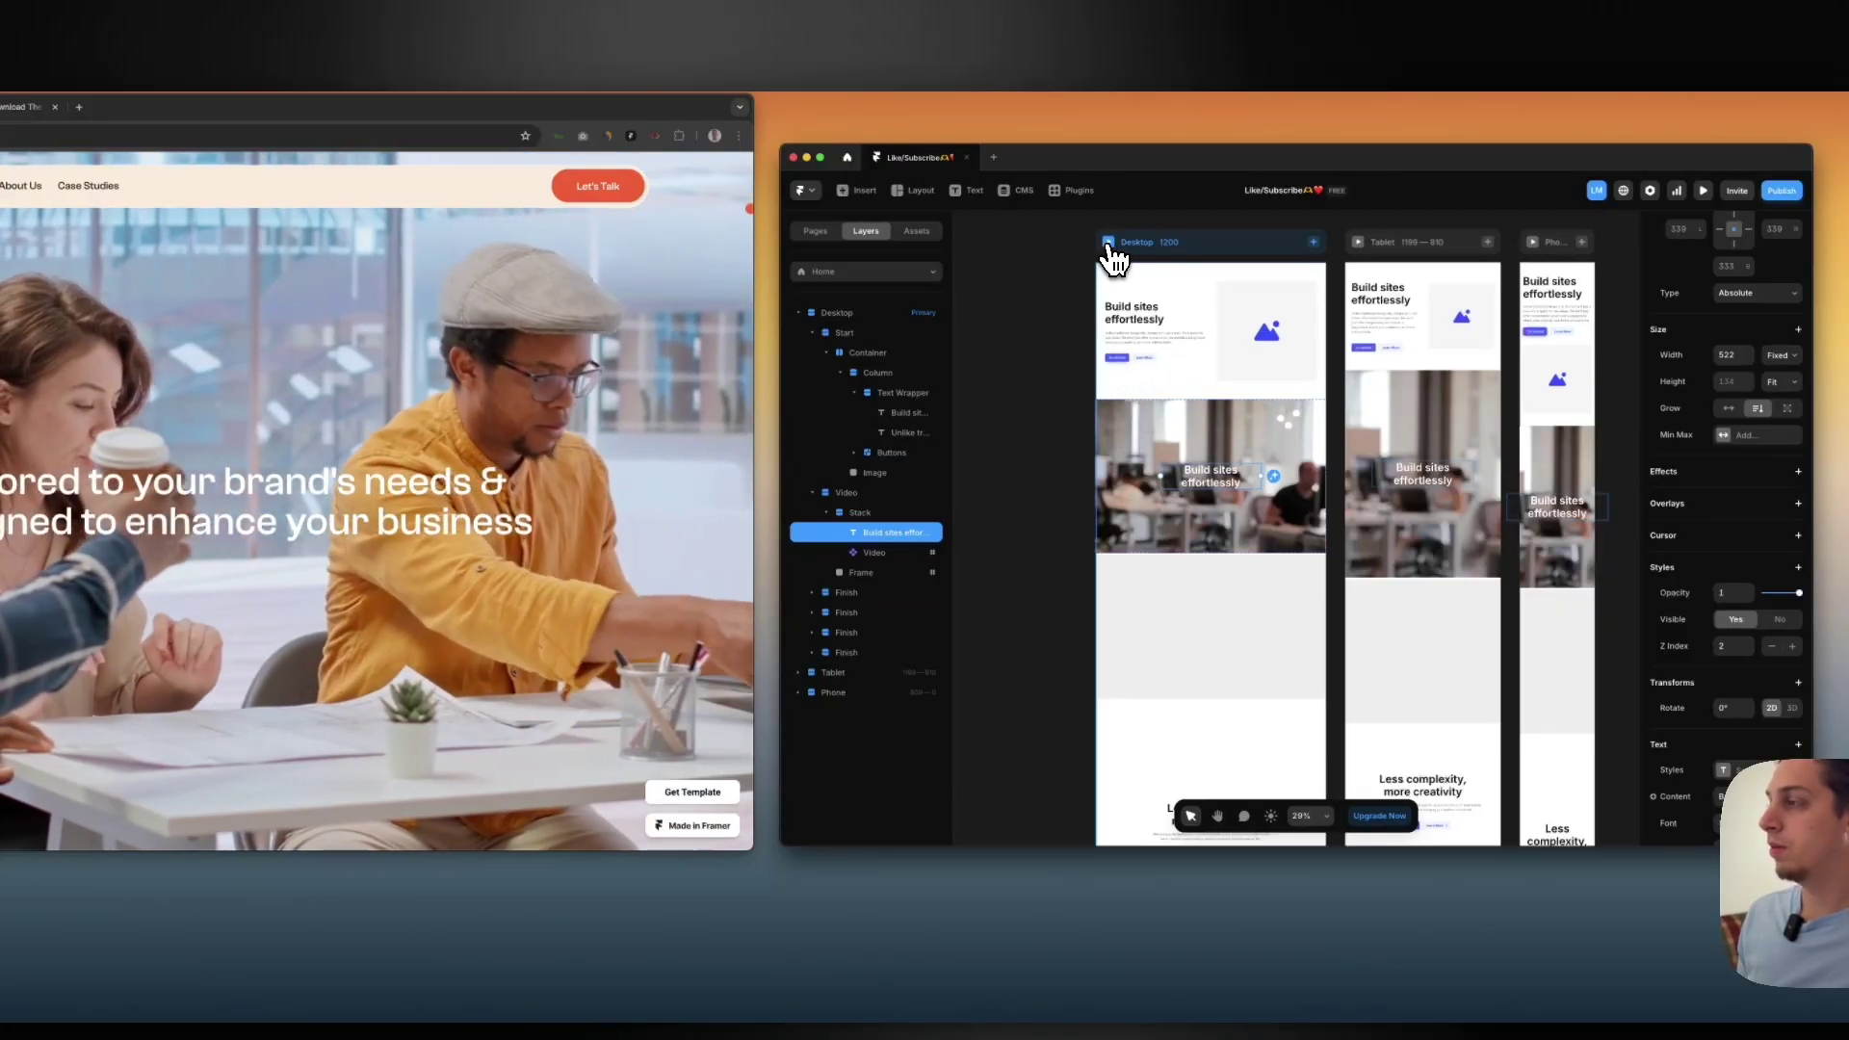
click(1110, 244)
scroll(1118, 318, down, 5)
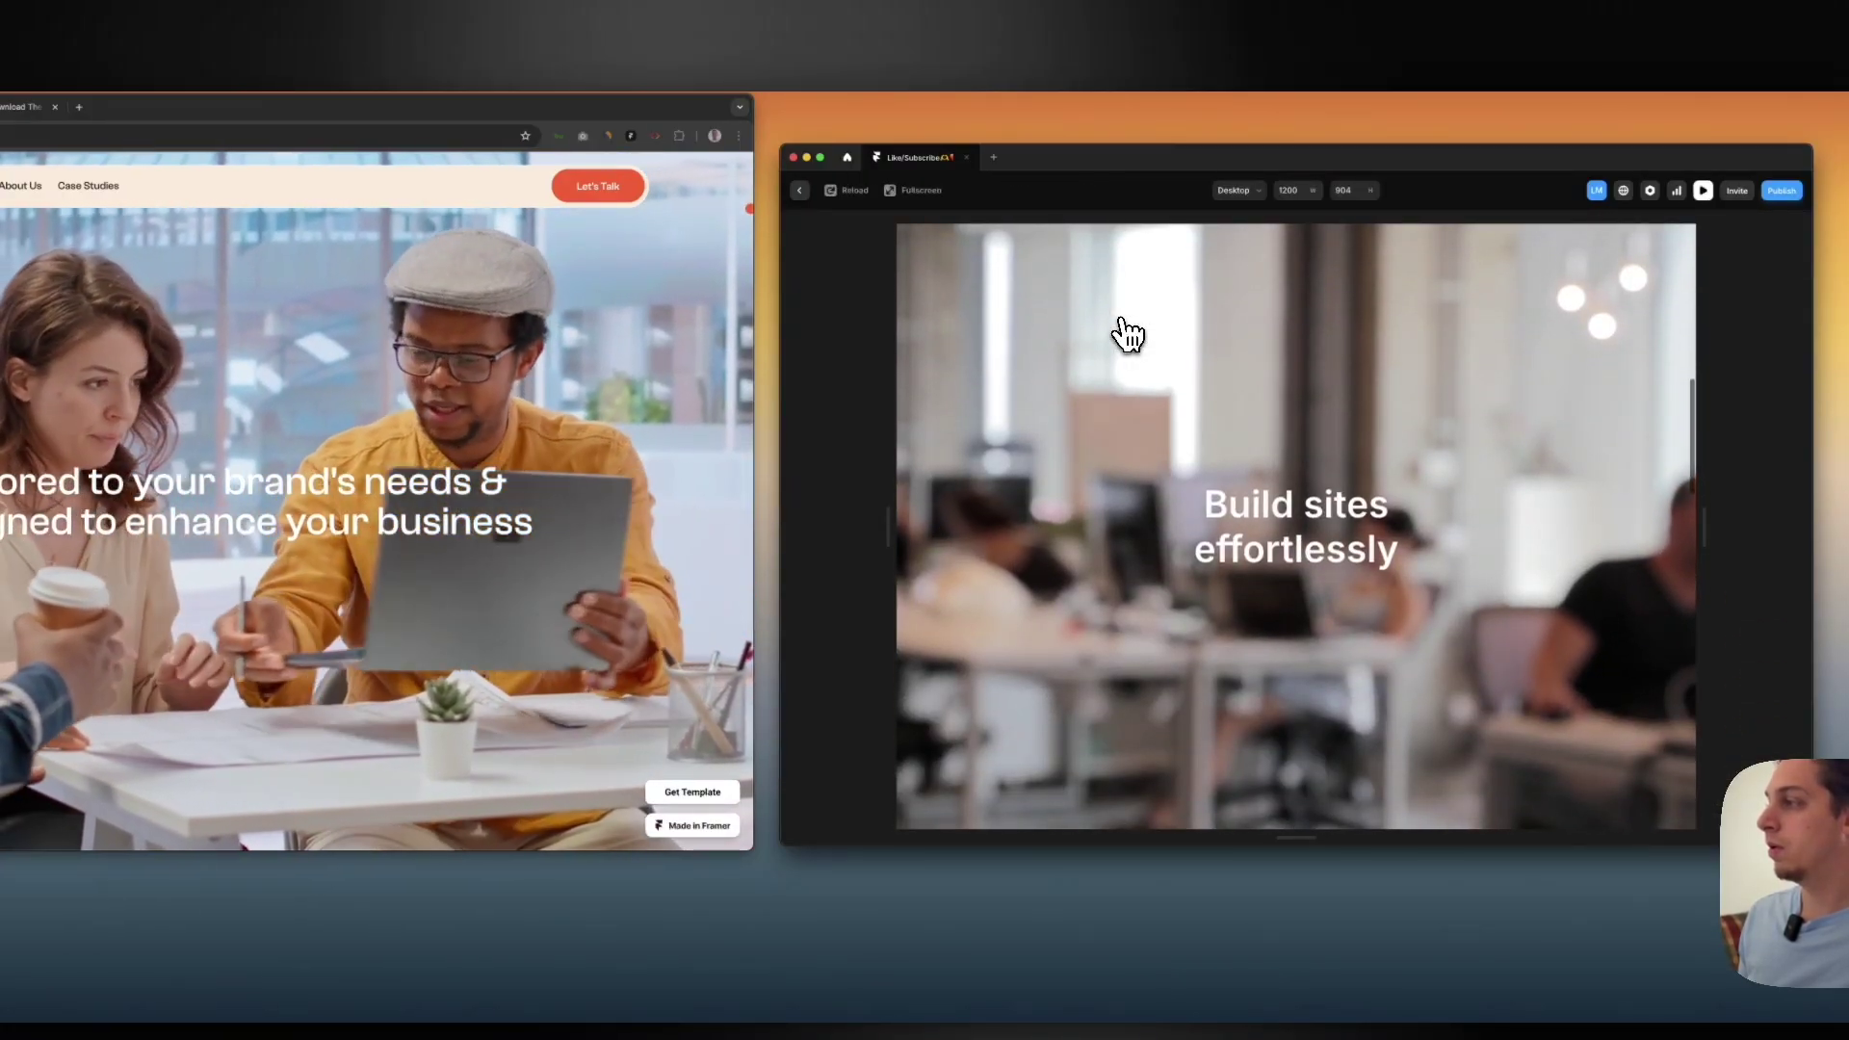
scroll(1126, 332, down, 3)
scroll(1126, 332, up, 5)
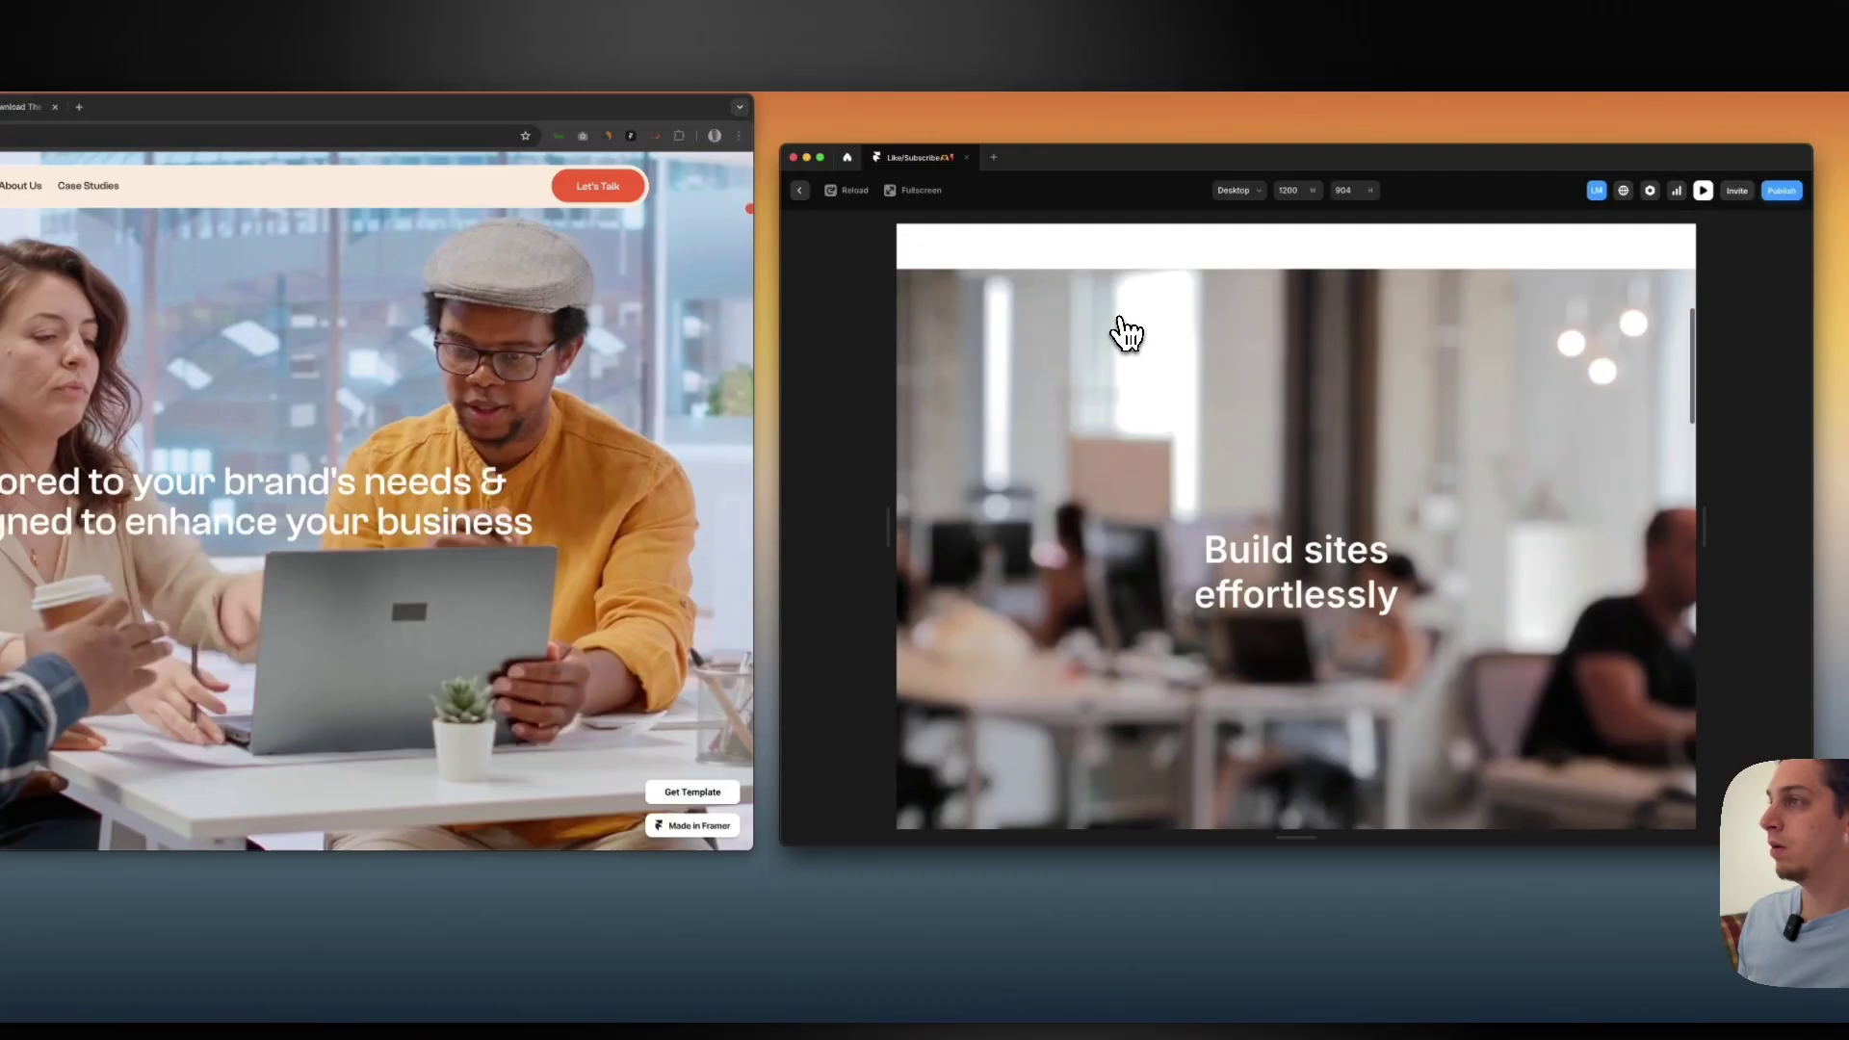
click(800, 190)
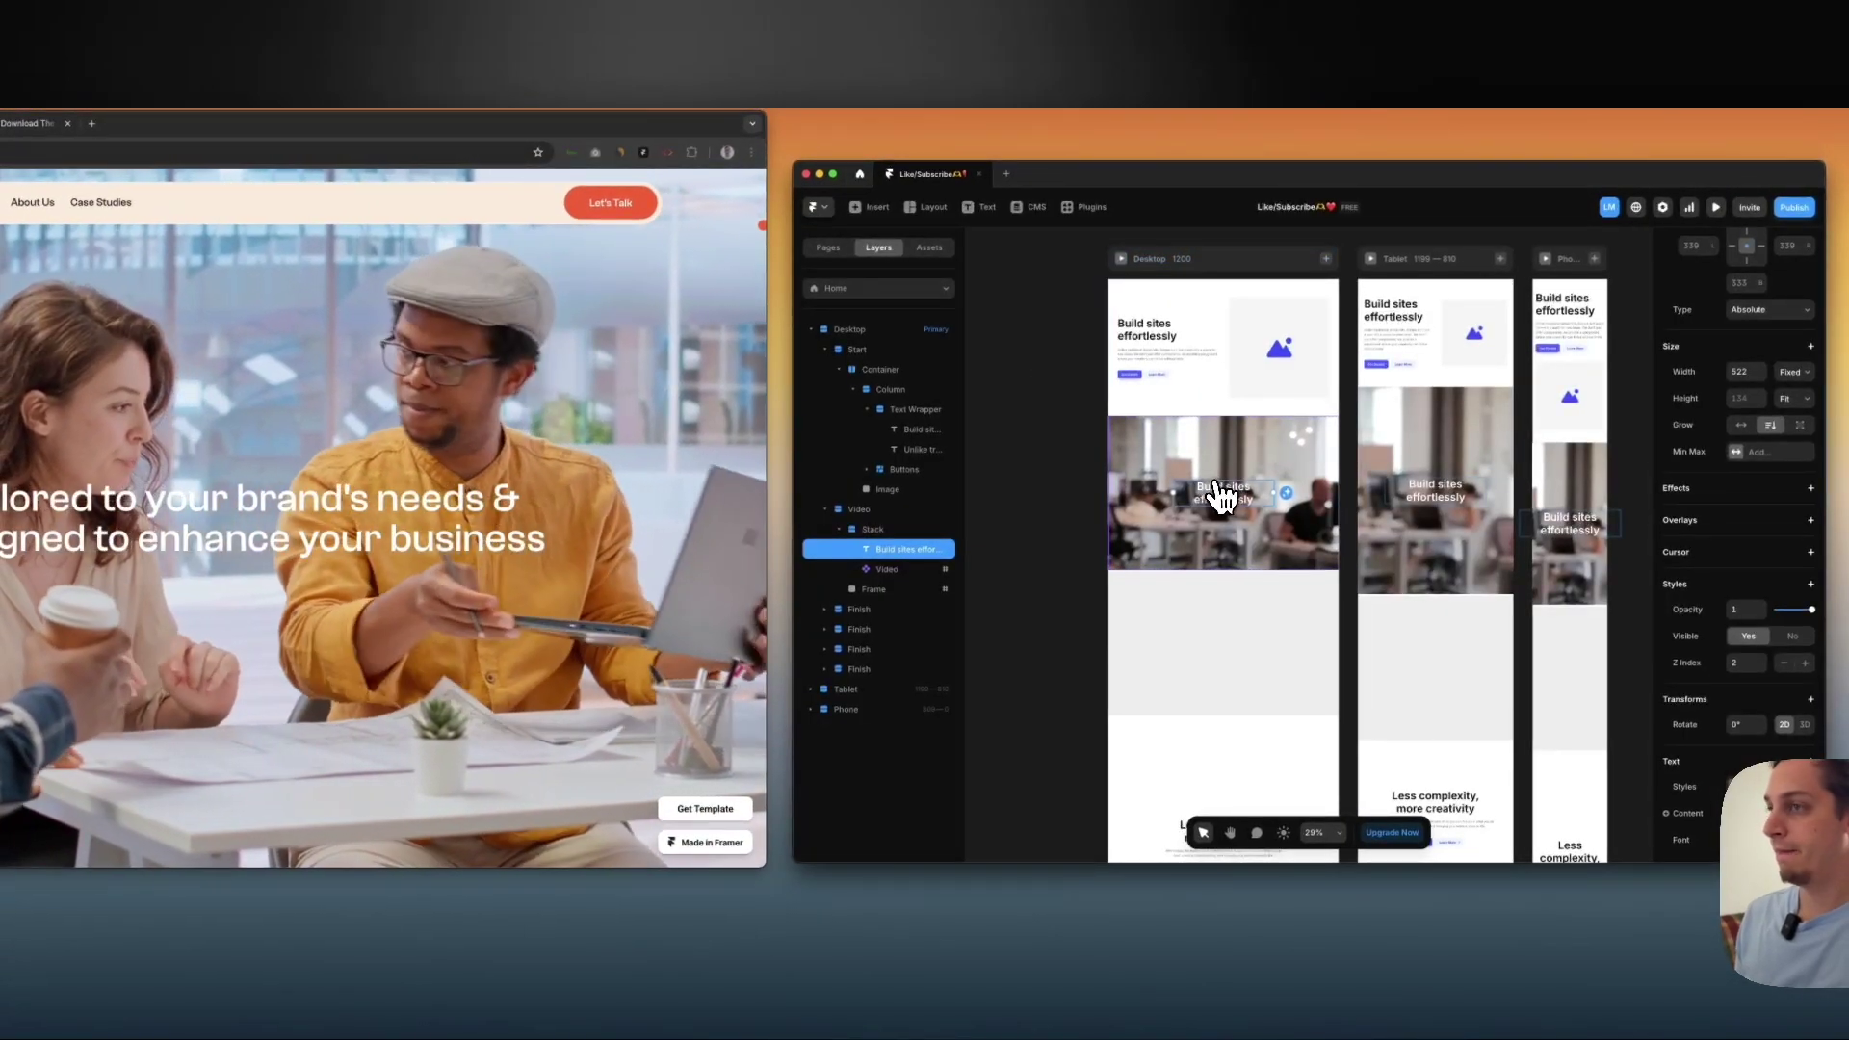
Duplicate the heading and change the copy's text to 'Construct websites in your own speed'
key(super+d)
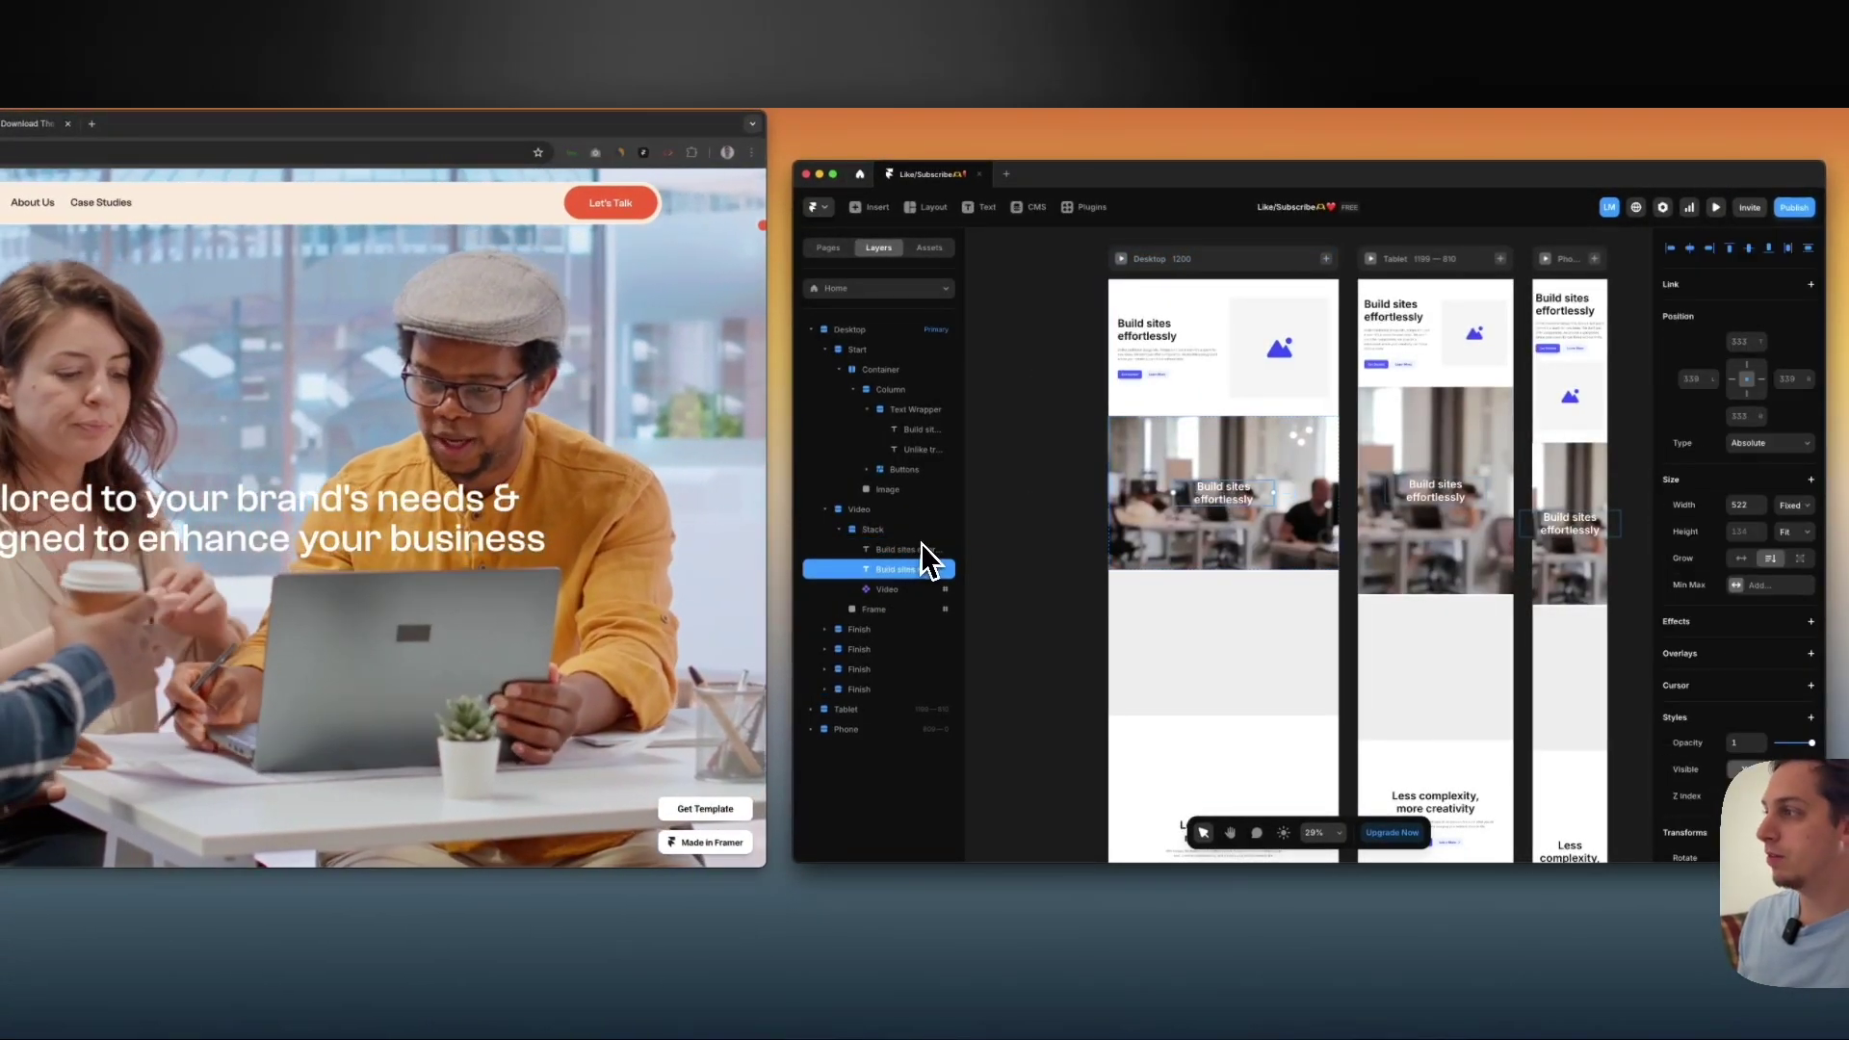
click(888, 550)
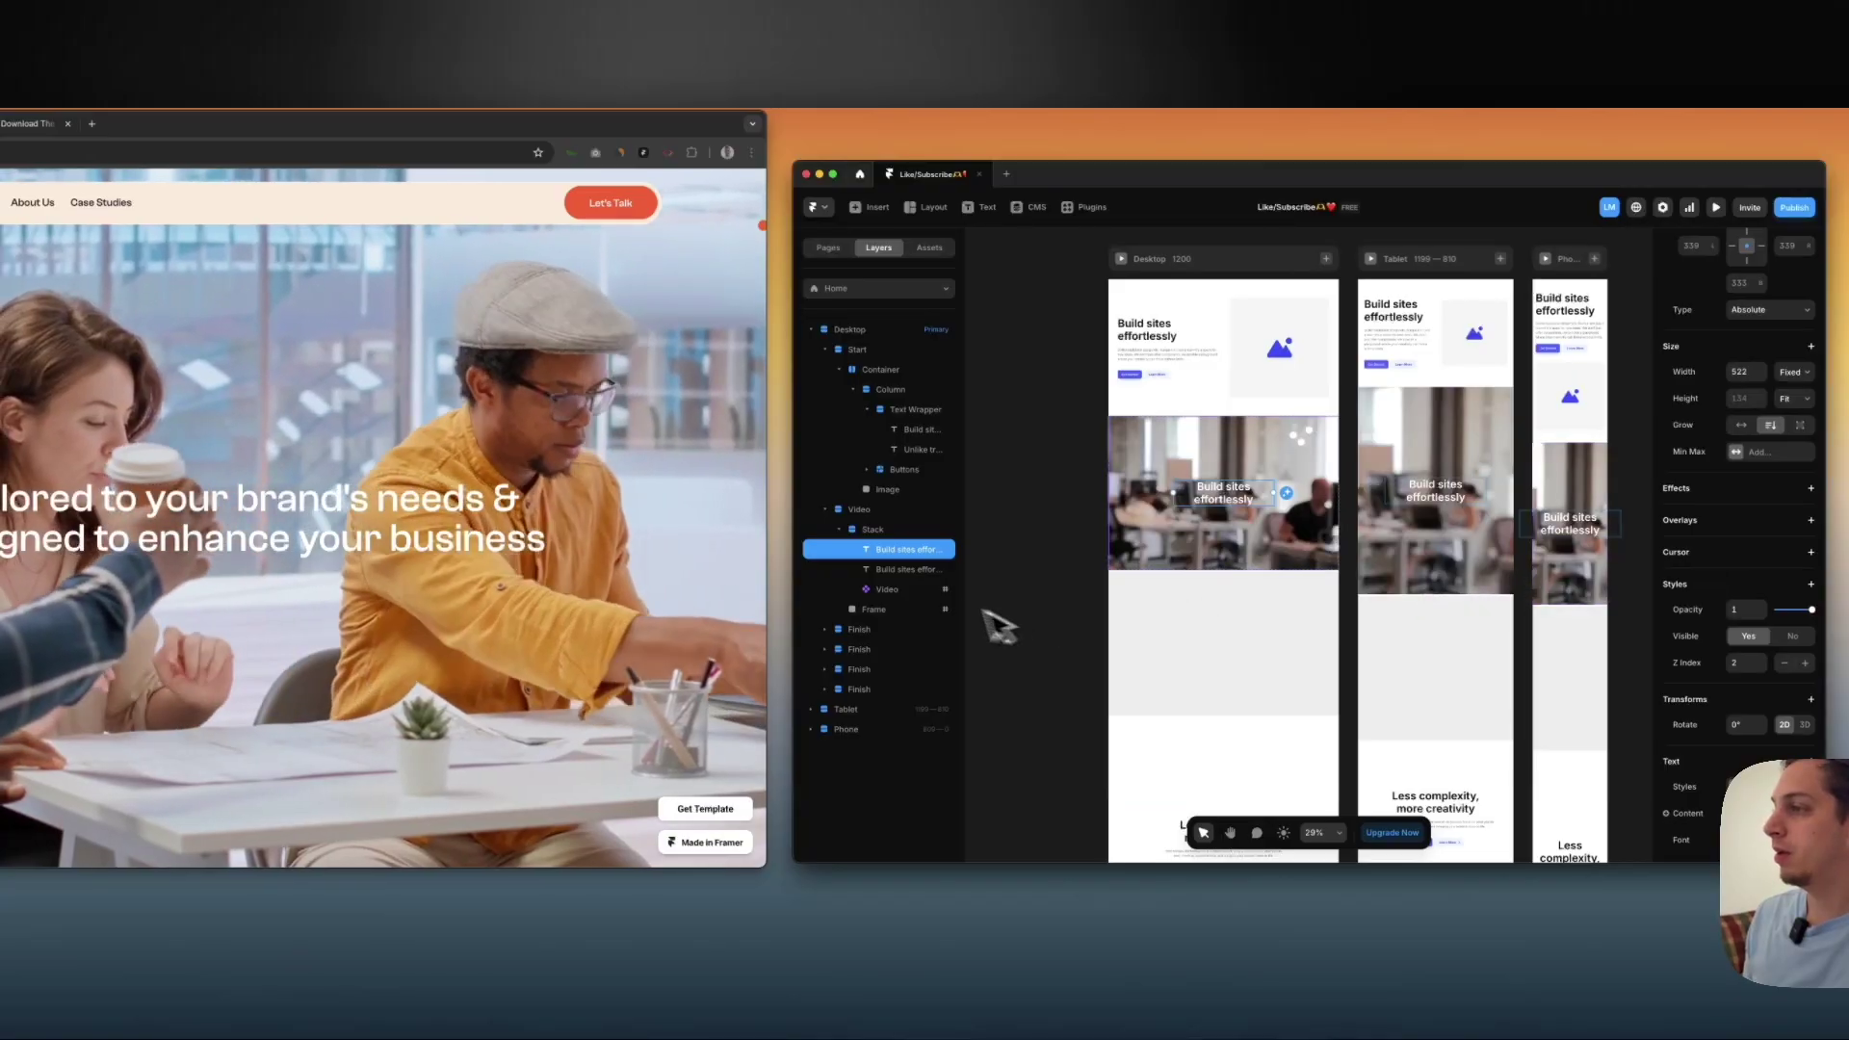
click(910, 569)
scroll(1709, 626, down, 5)
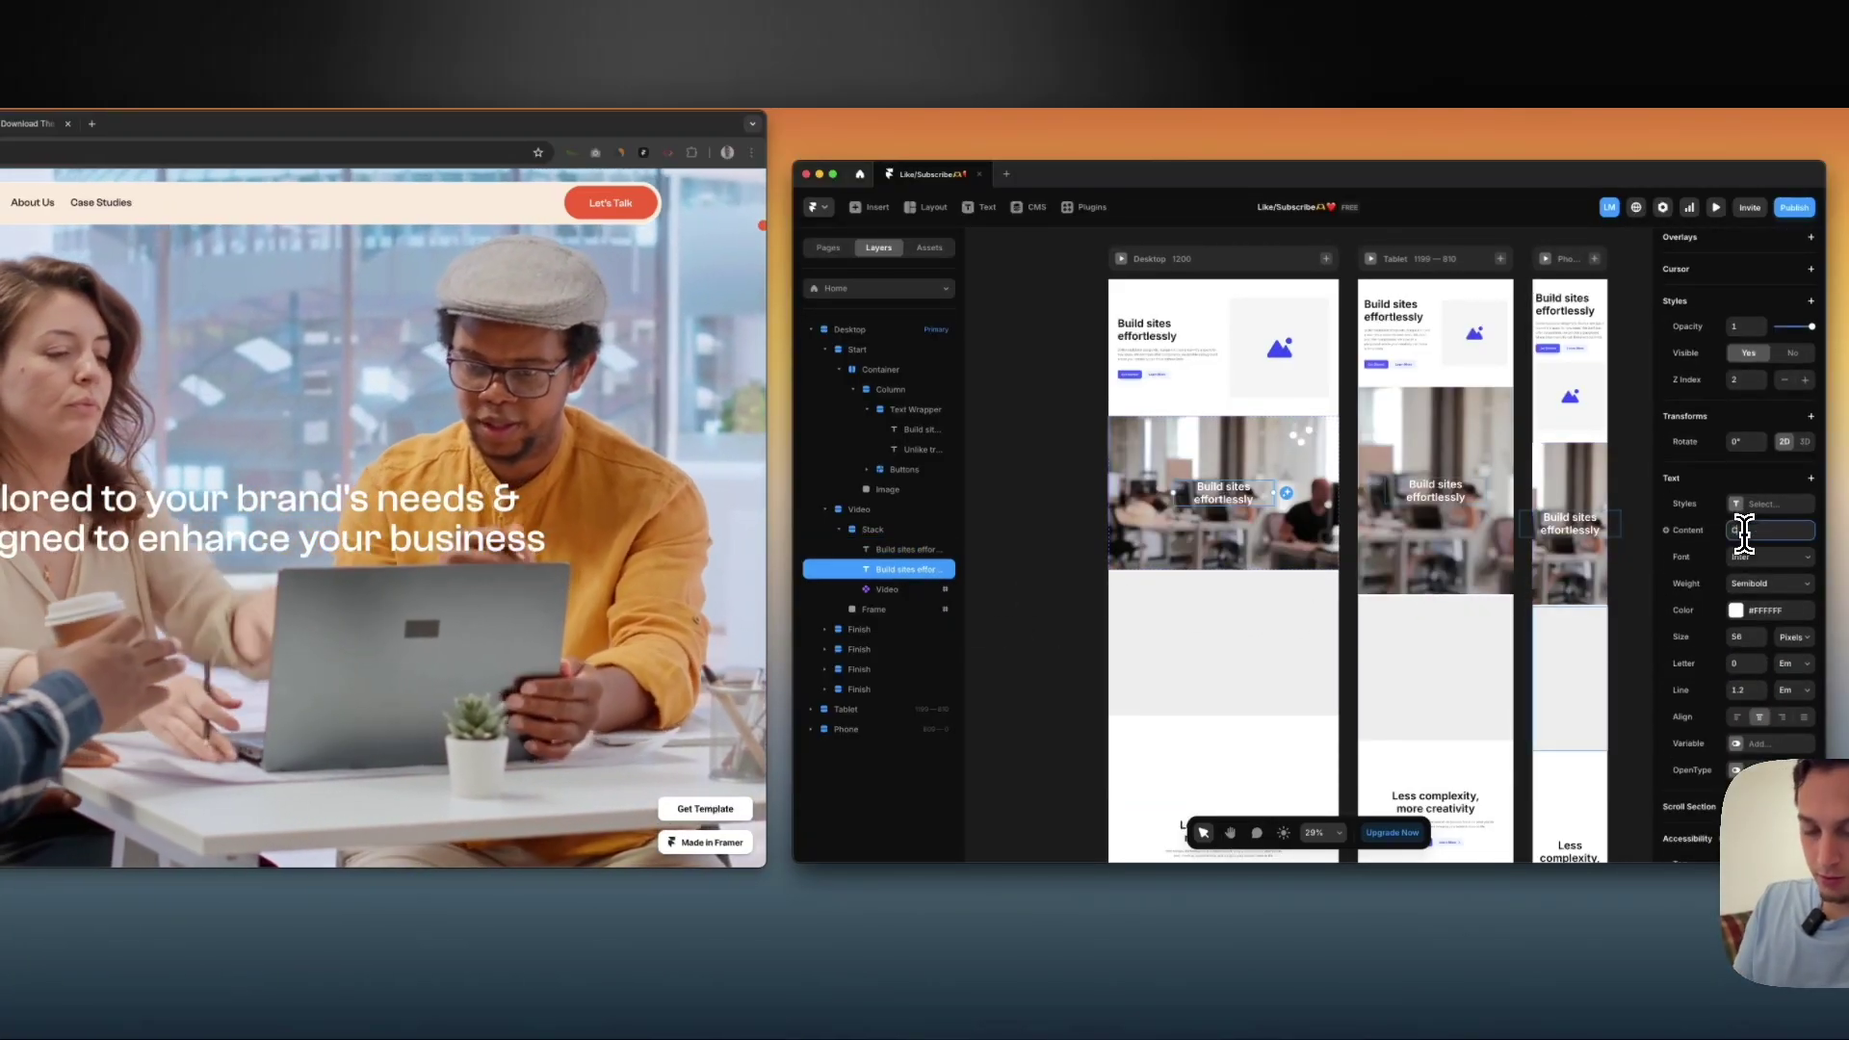
click(1745, 532)
text(Construct websites in yo)
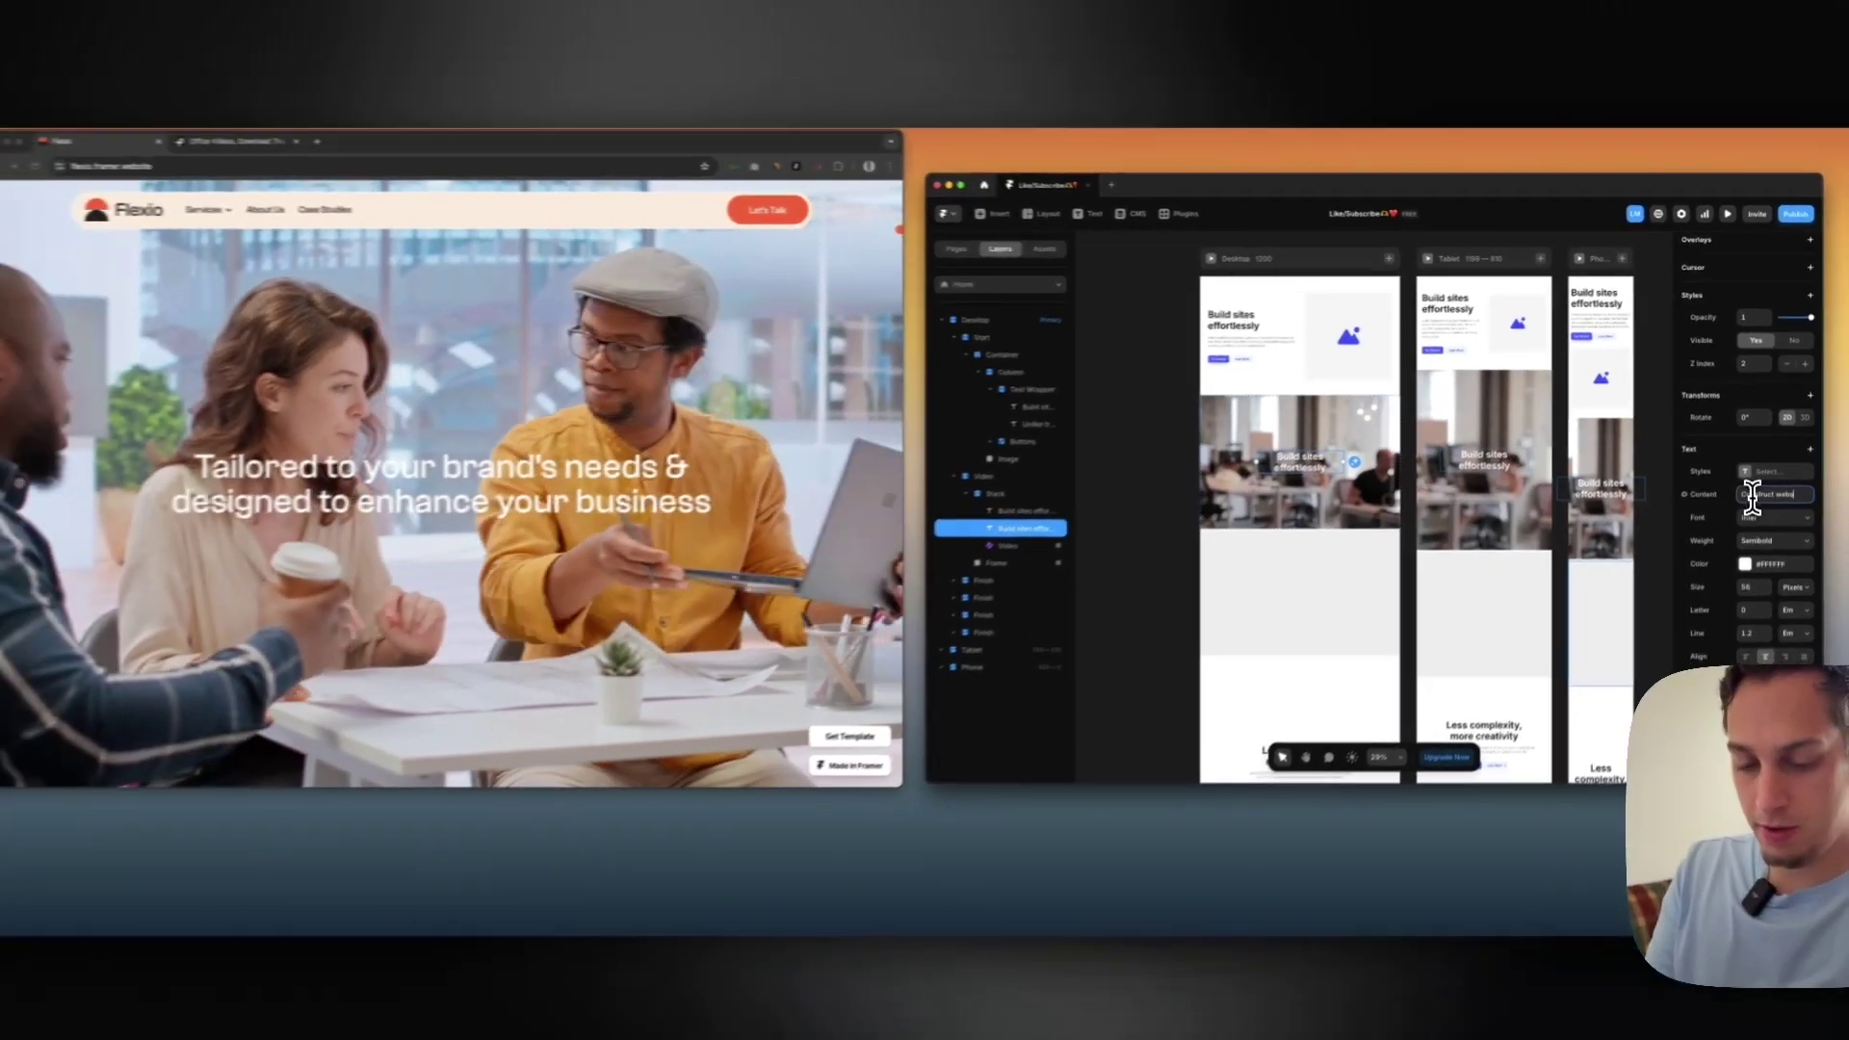
text(ur own speed.)
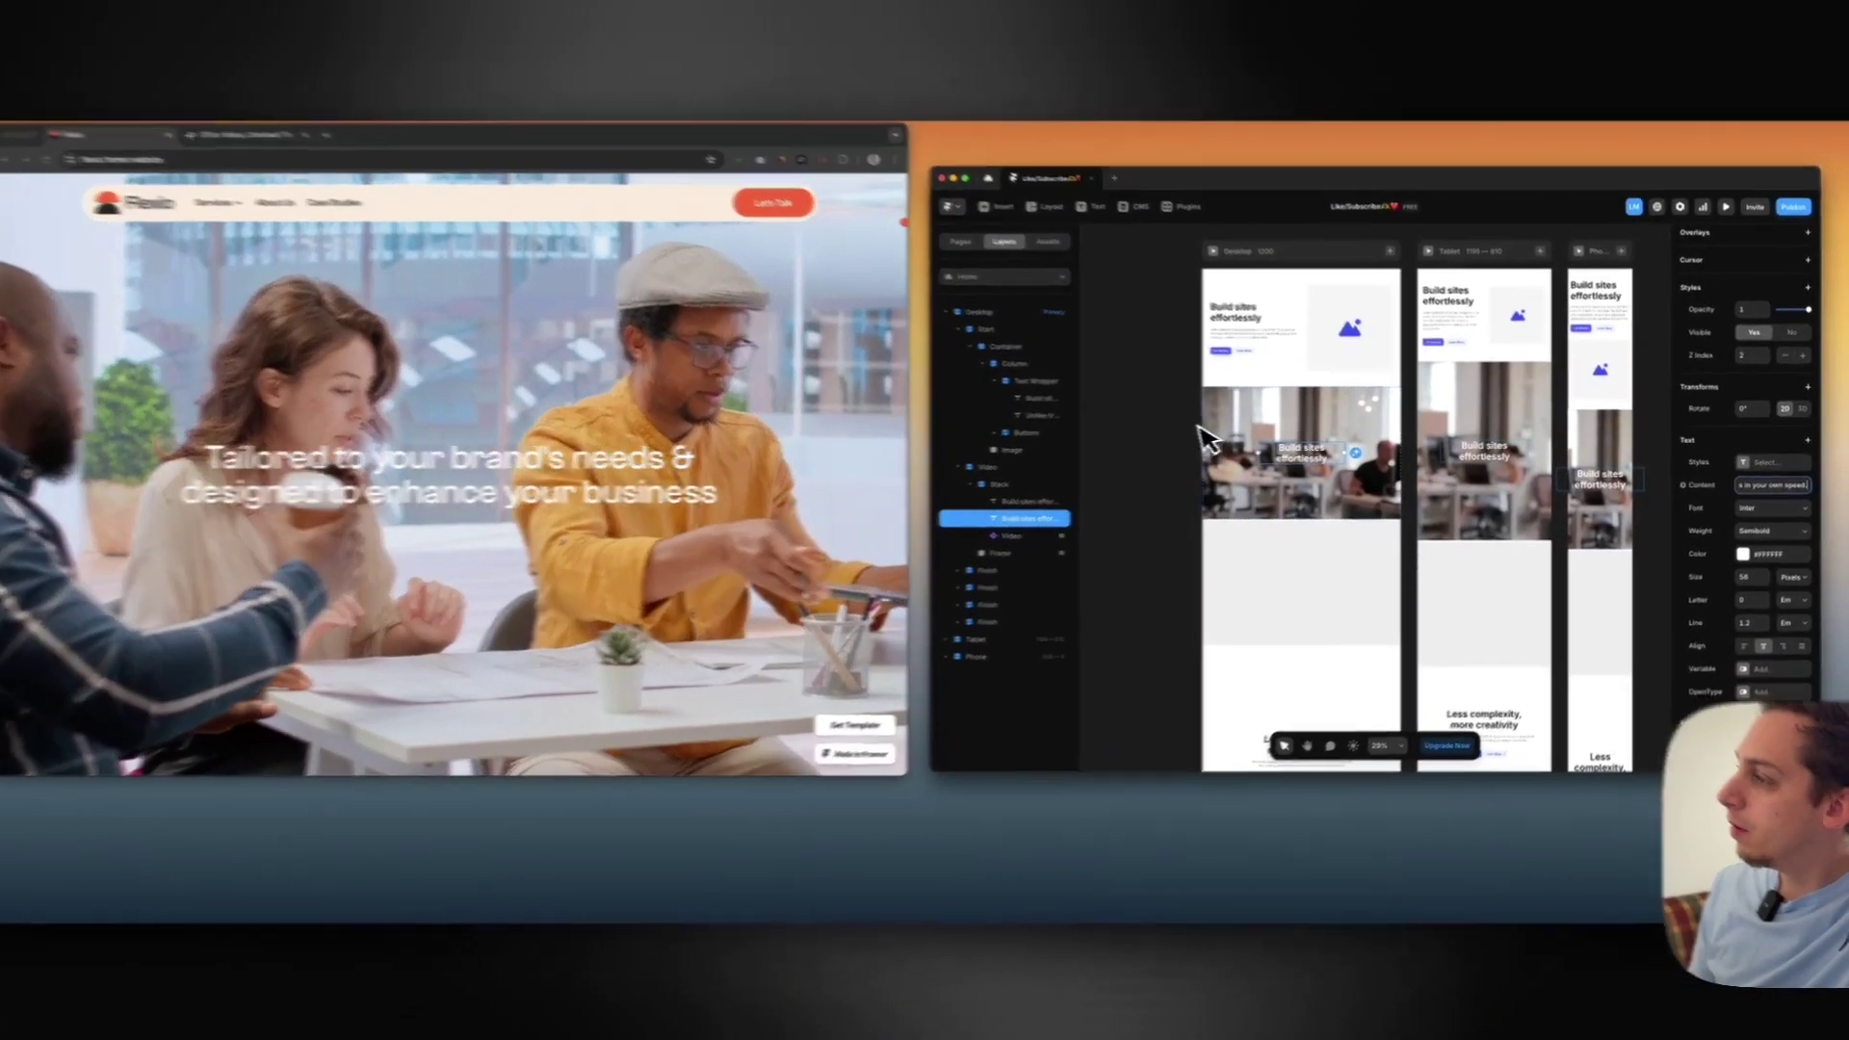
click(1198, 433)
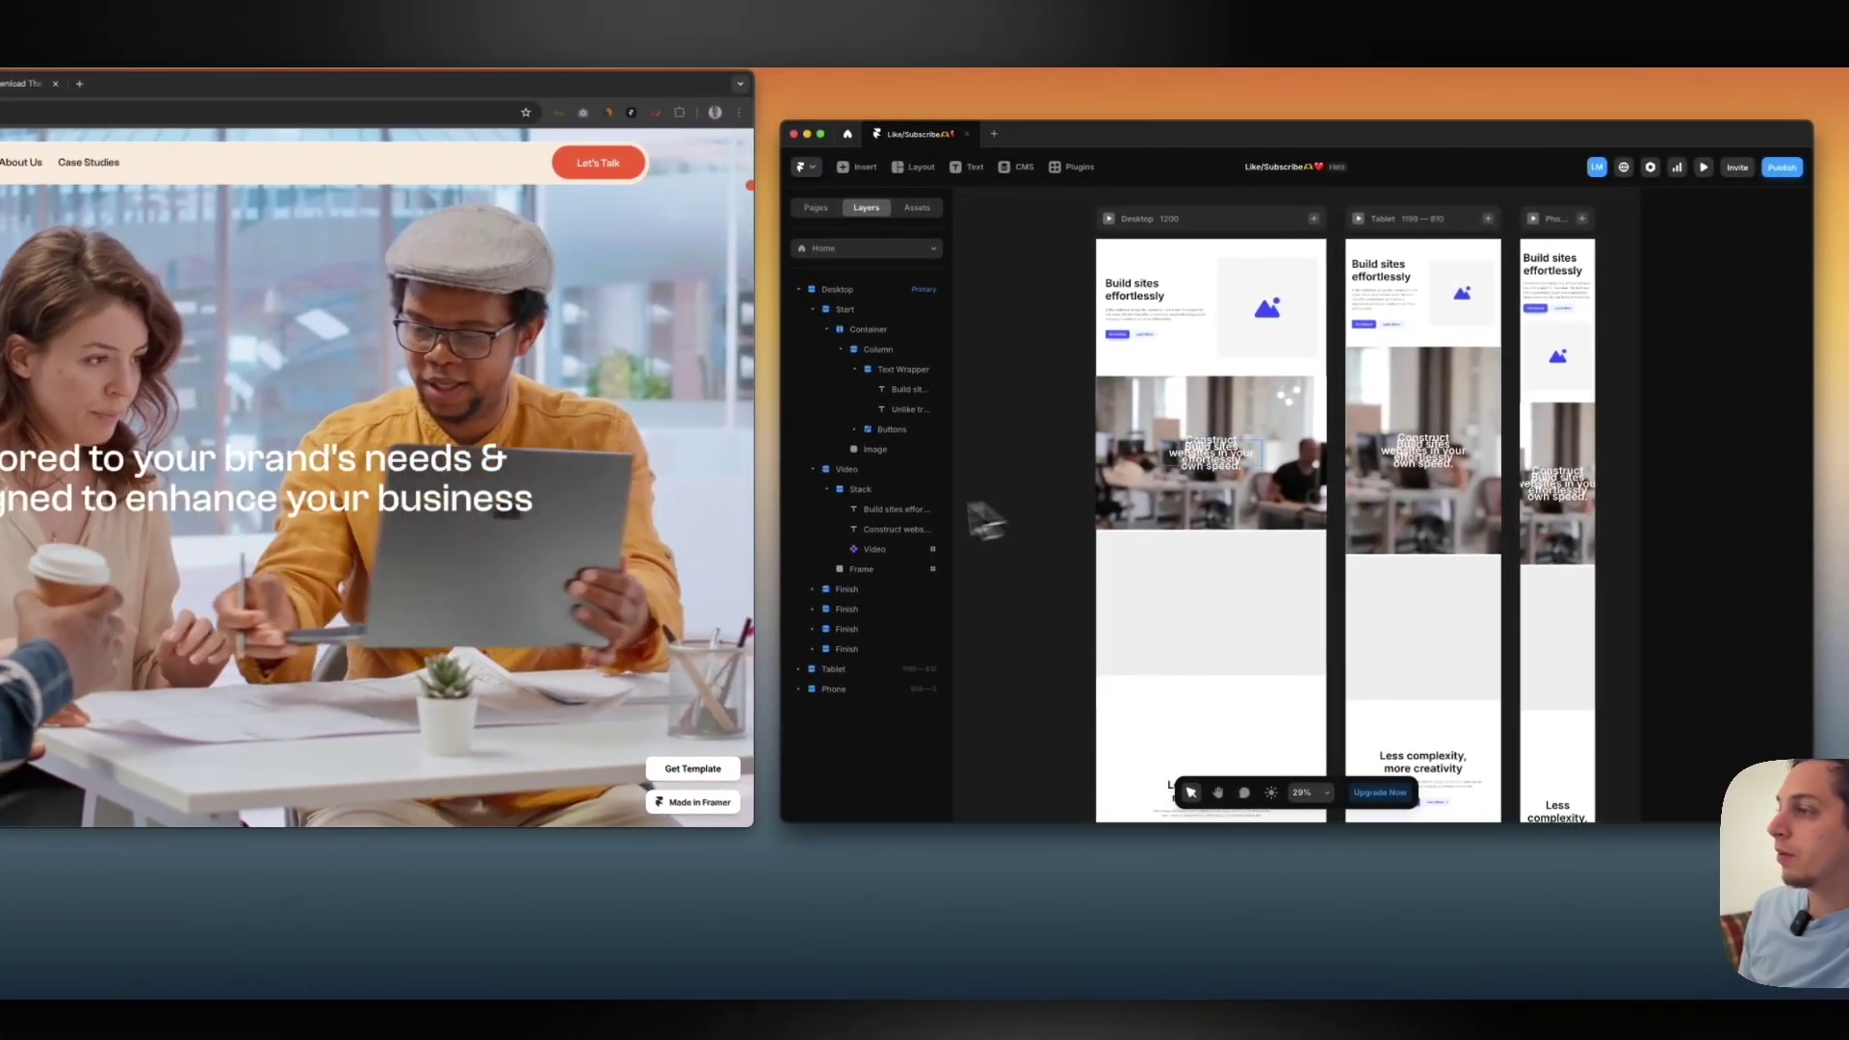
Add a Scroll Transform effect to the heading, triggered when the #video section is in view
click(880, 511)
scroll(1710, 530, down, 3)
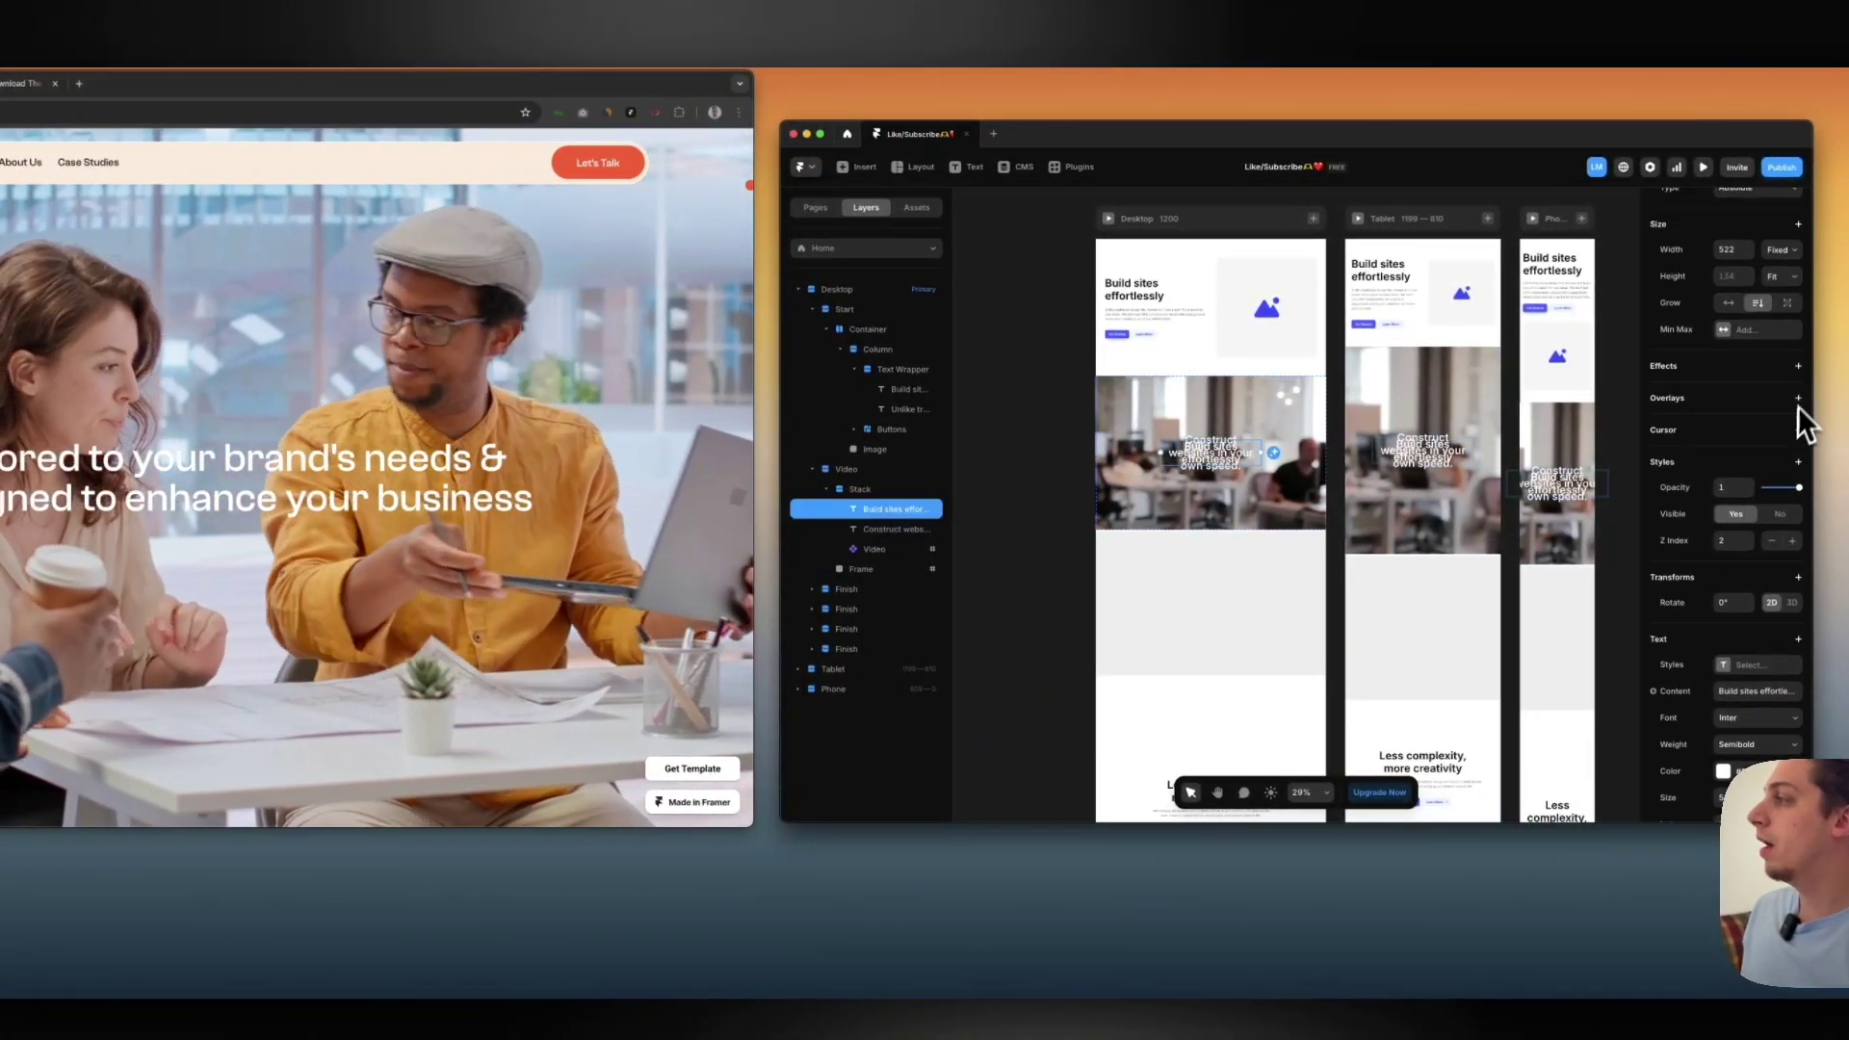
click(1799, 366)
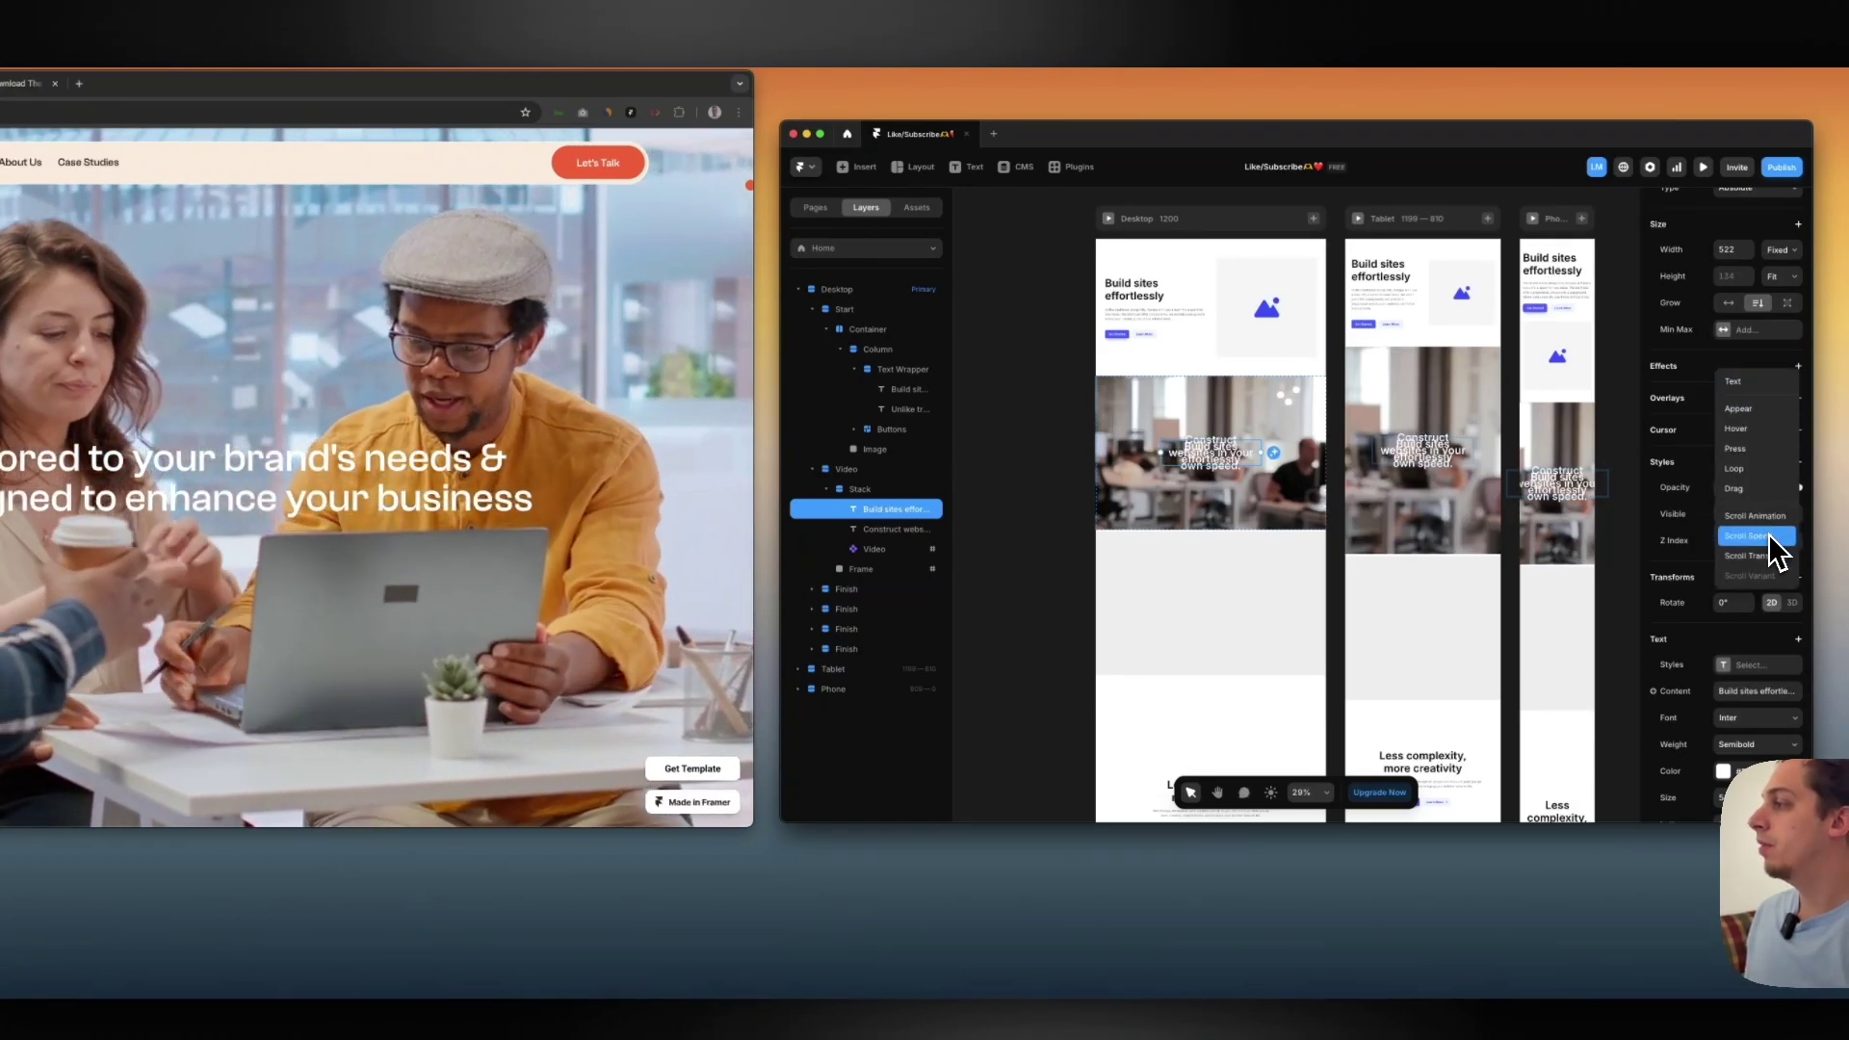
click(1752, 555)
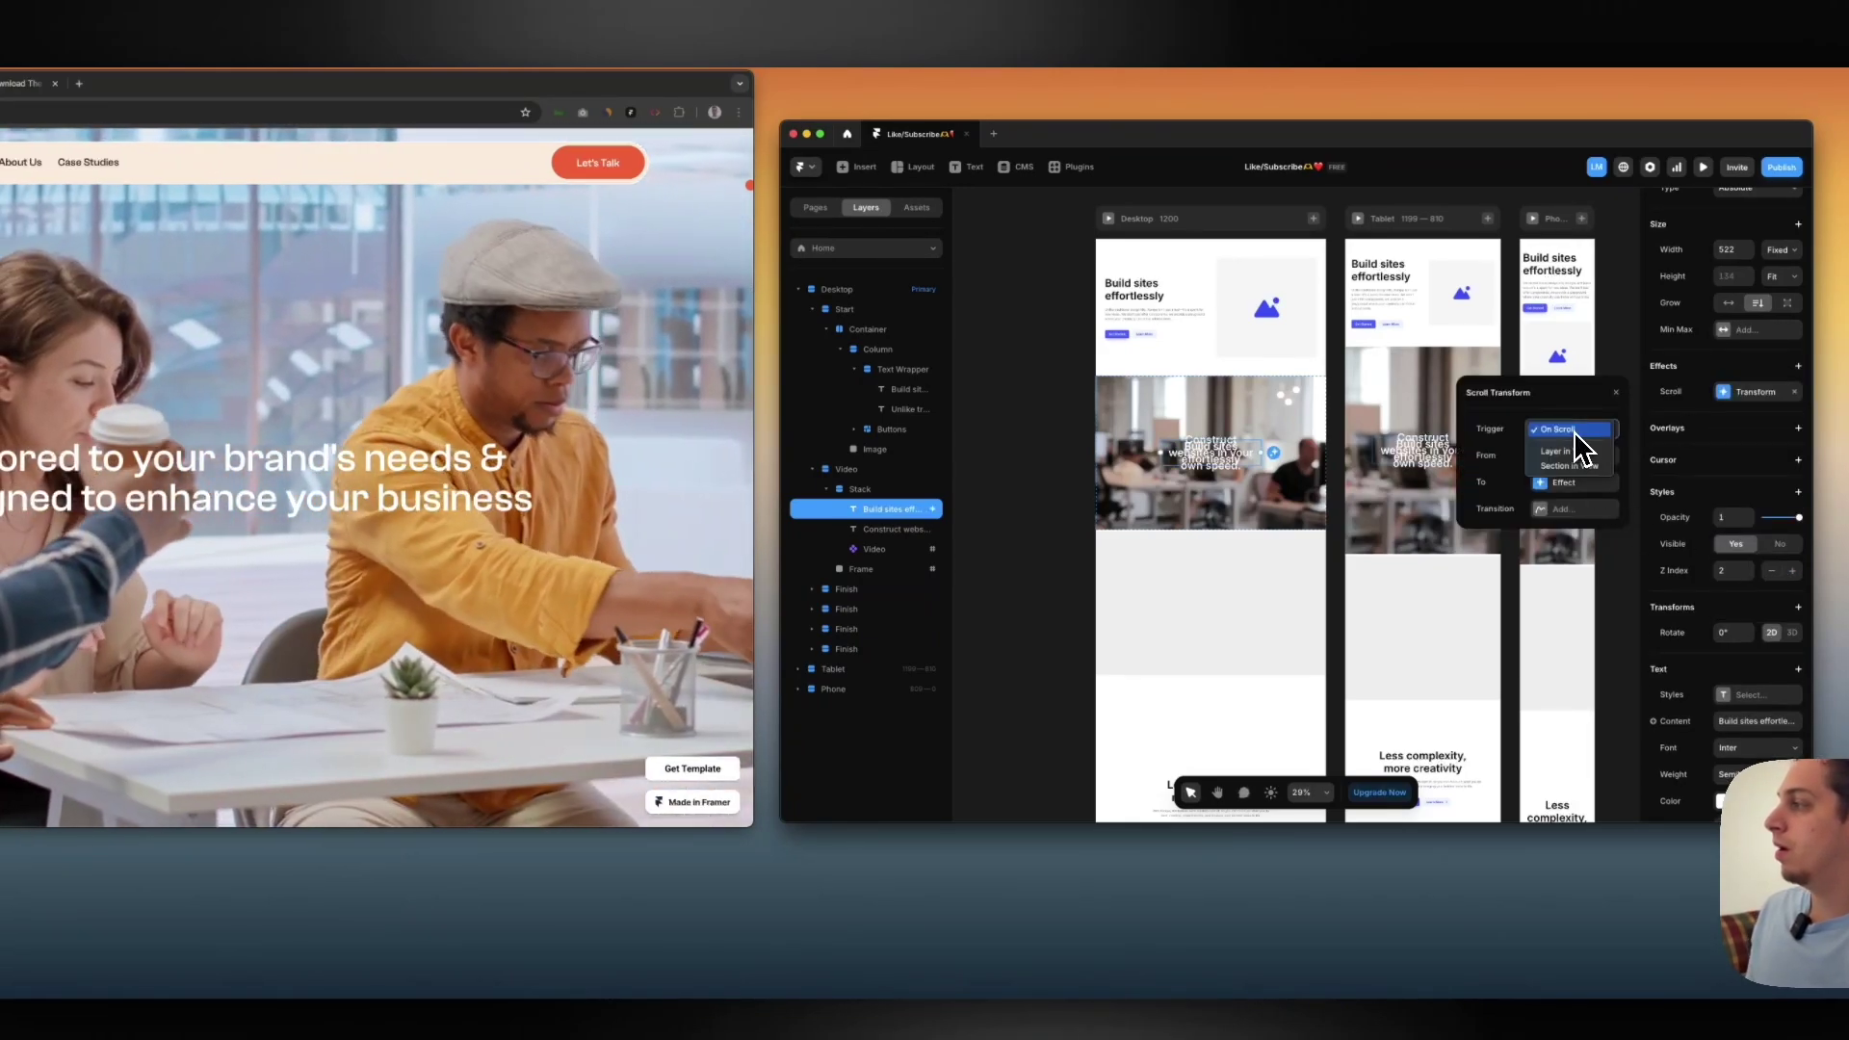
click(1569, 466)
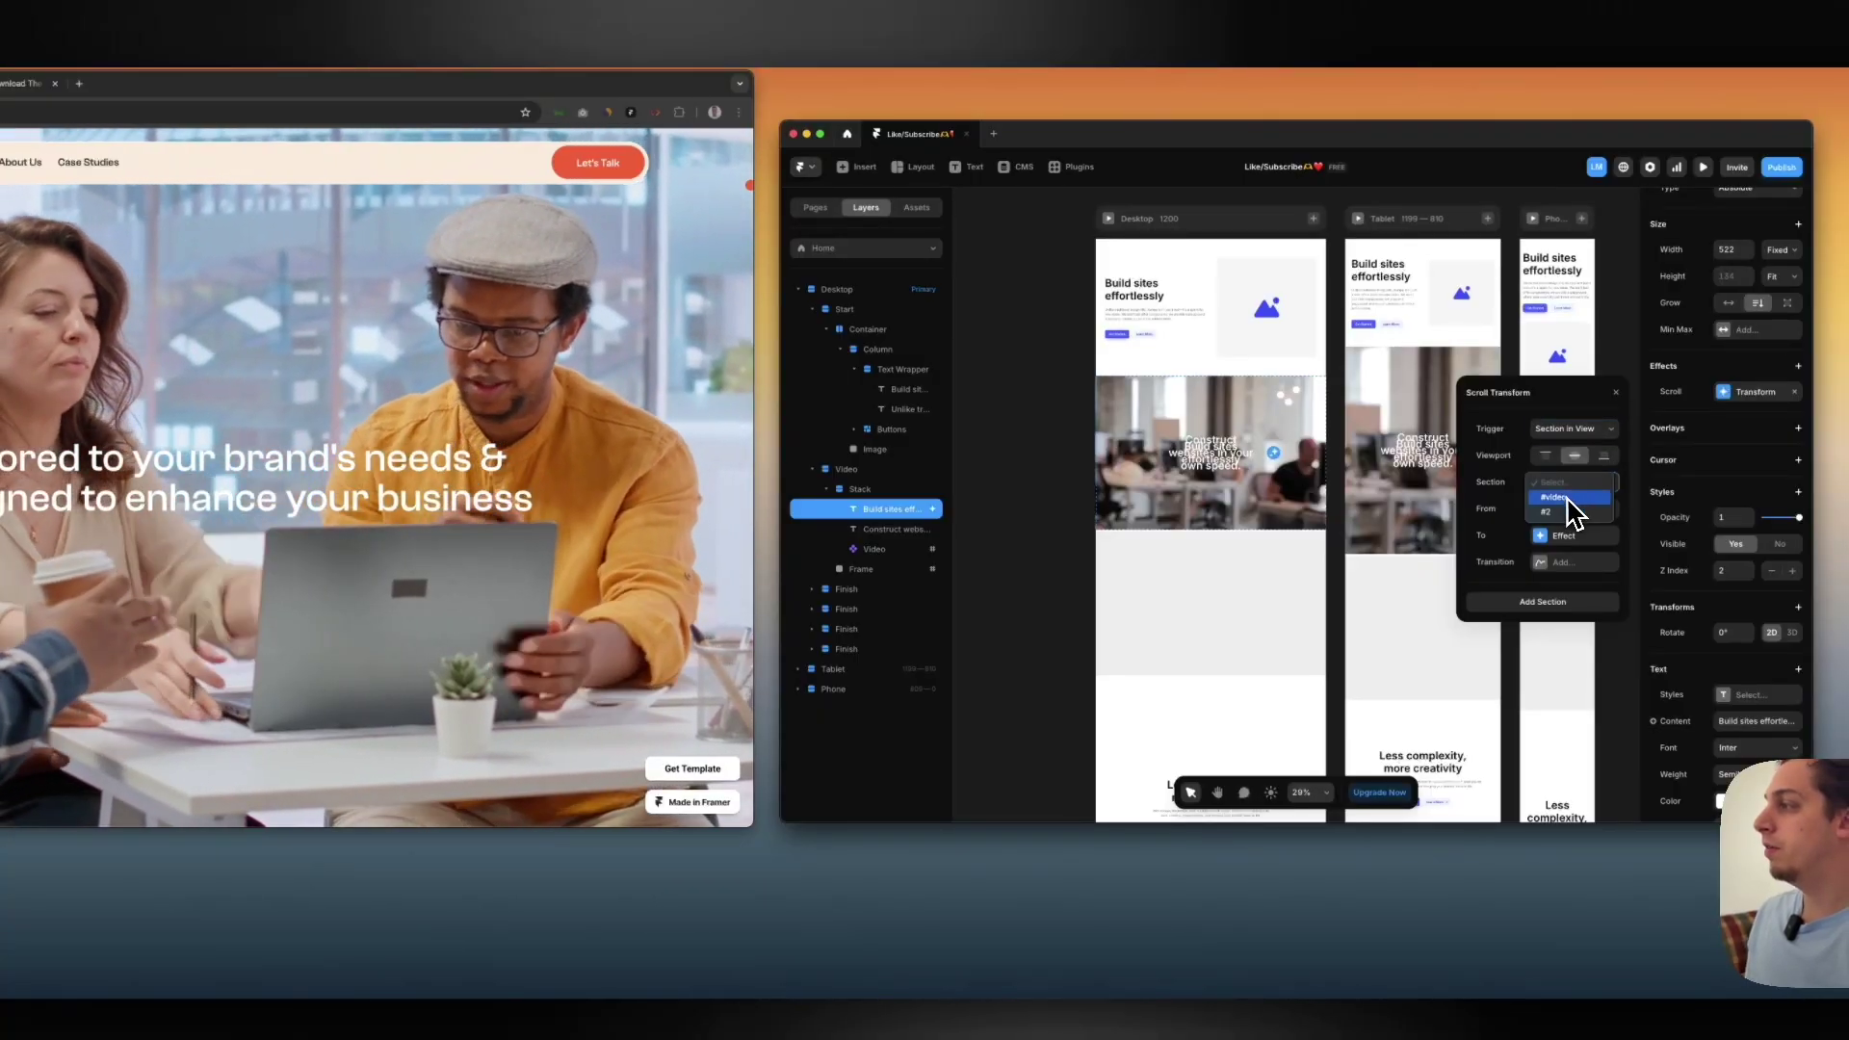
click(1570, 497)
Review the scroll effect's starting and ending state settings
click(1563, 504)
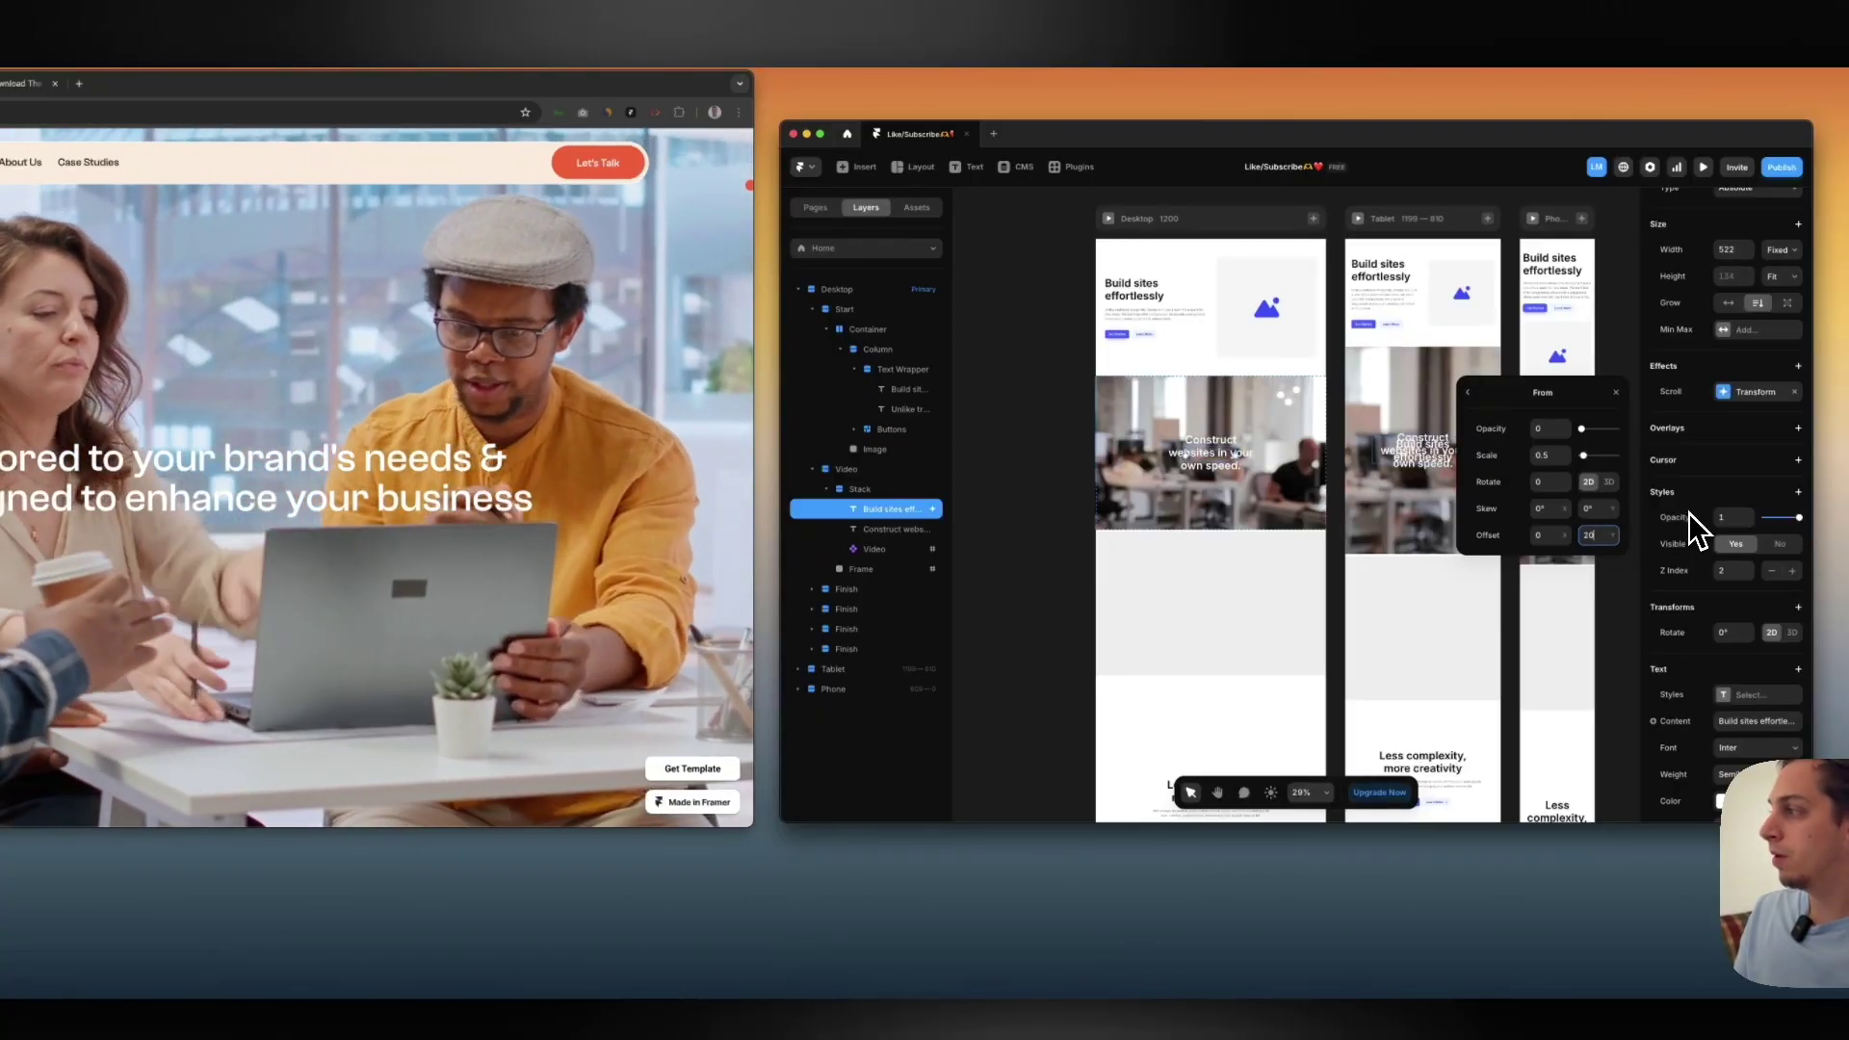
click(1470, 394)
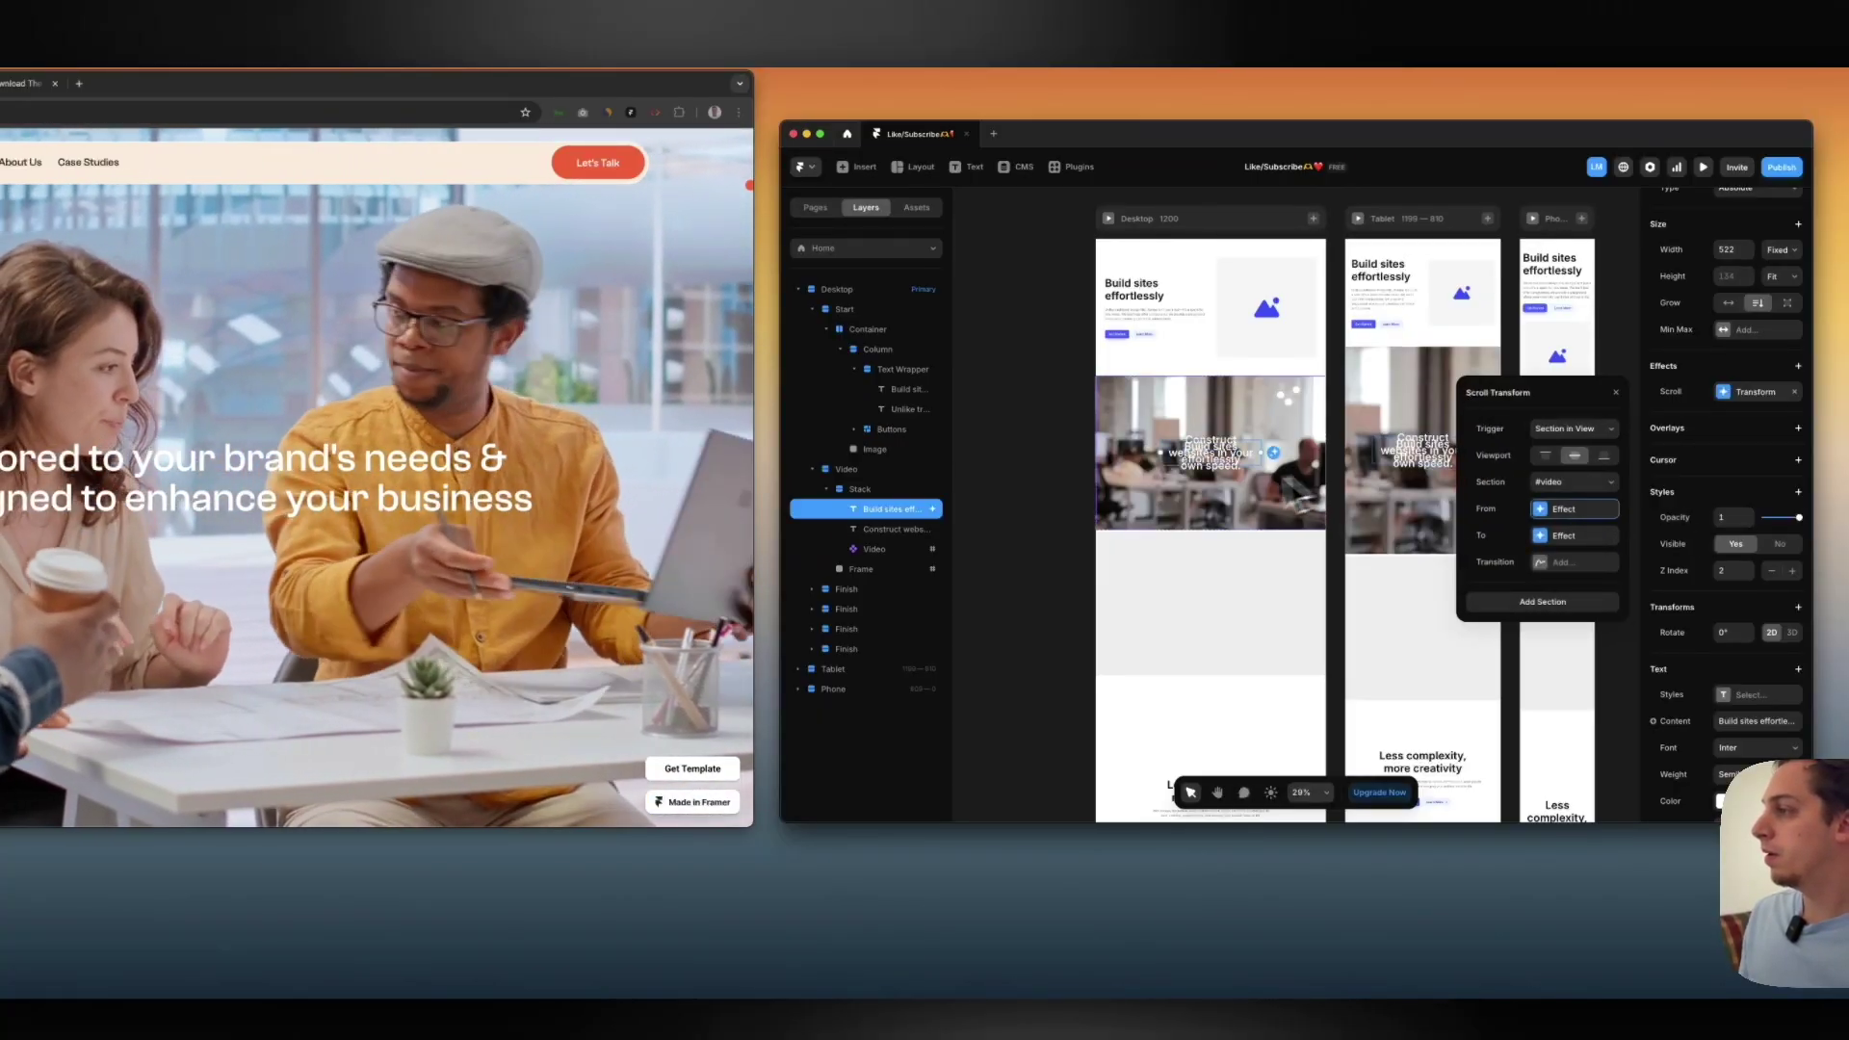
click(1546, 536)
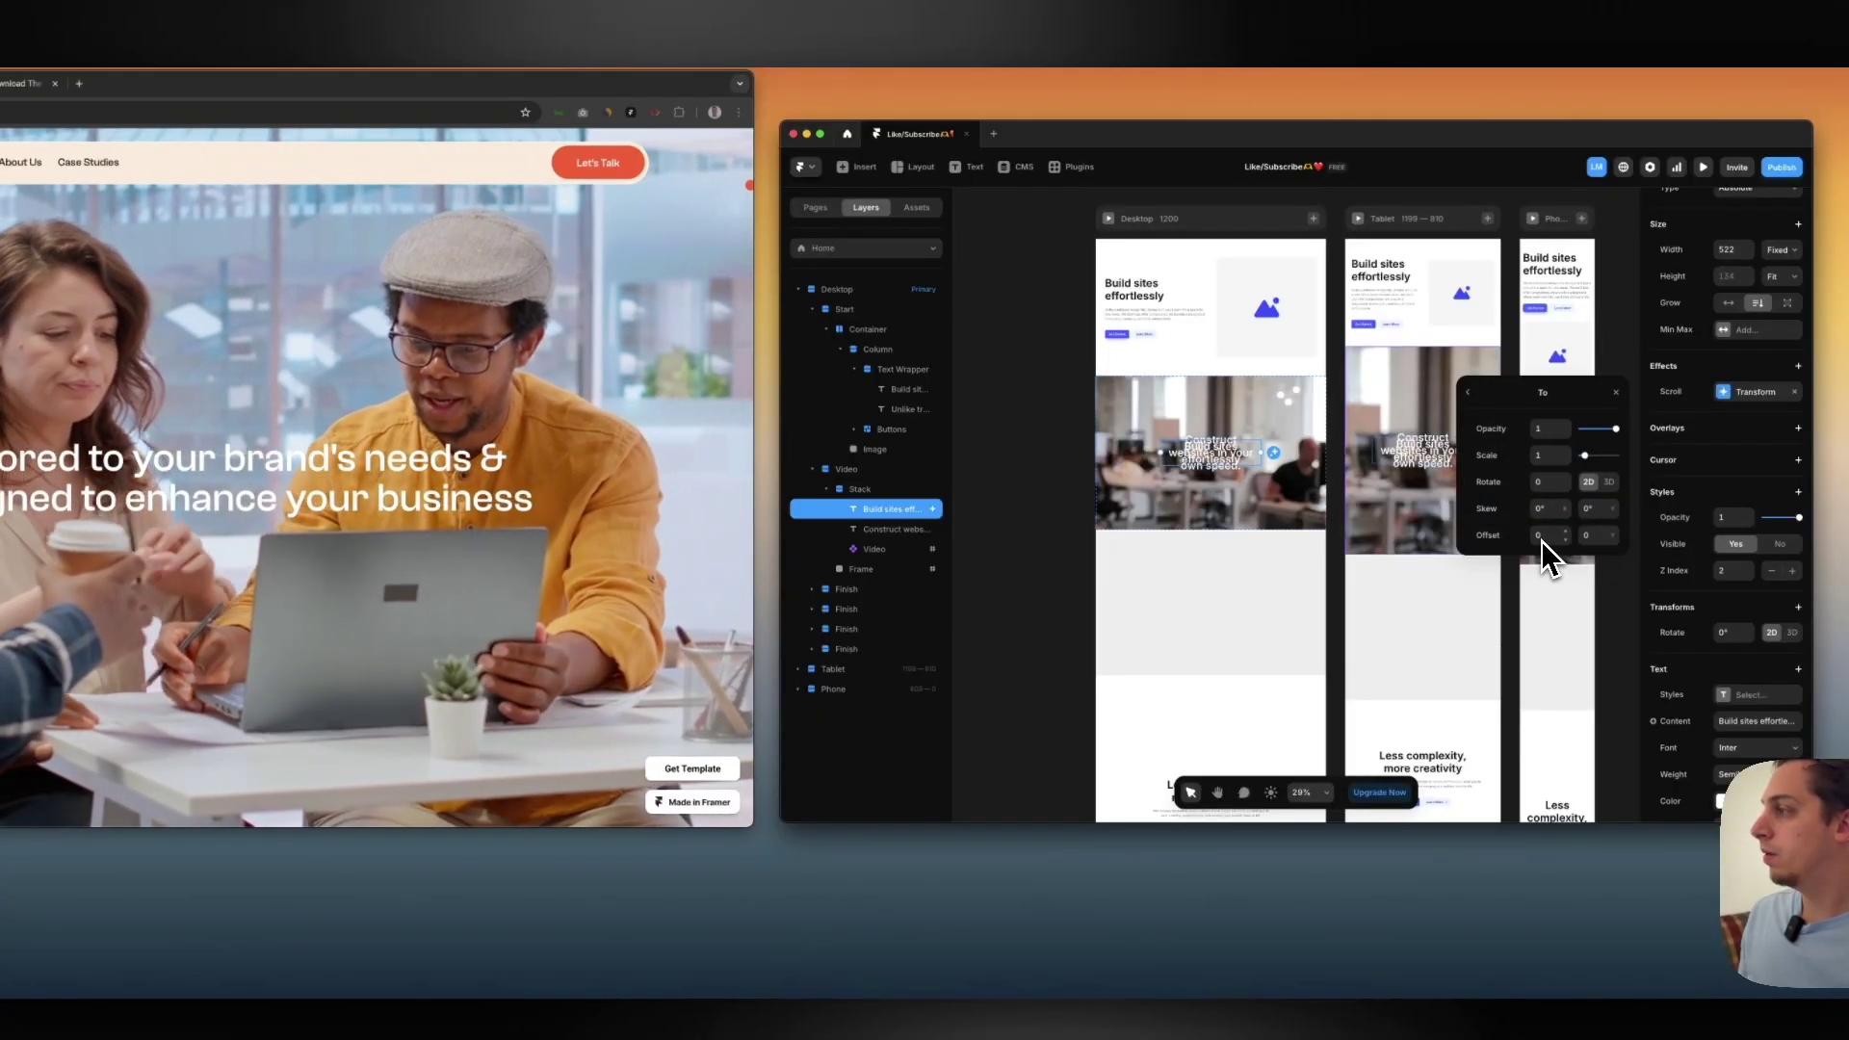
click(1468, 394)
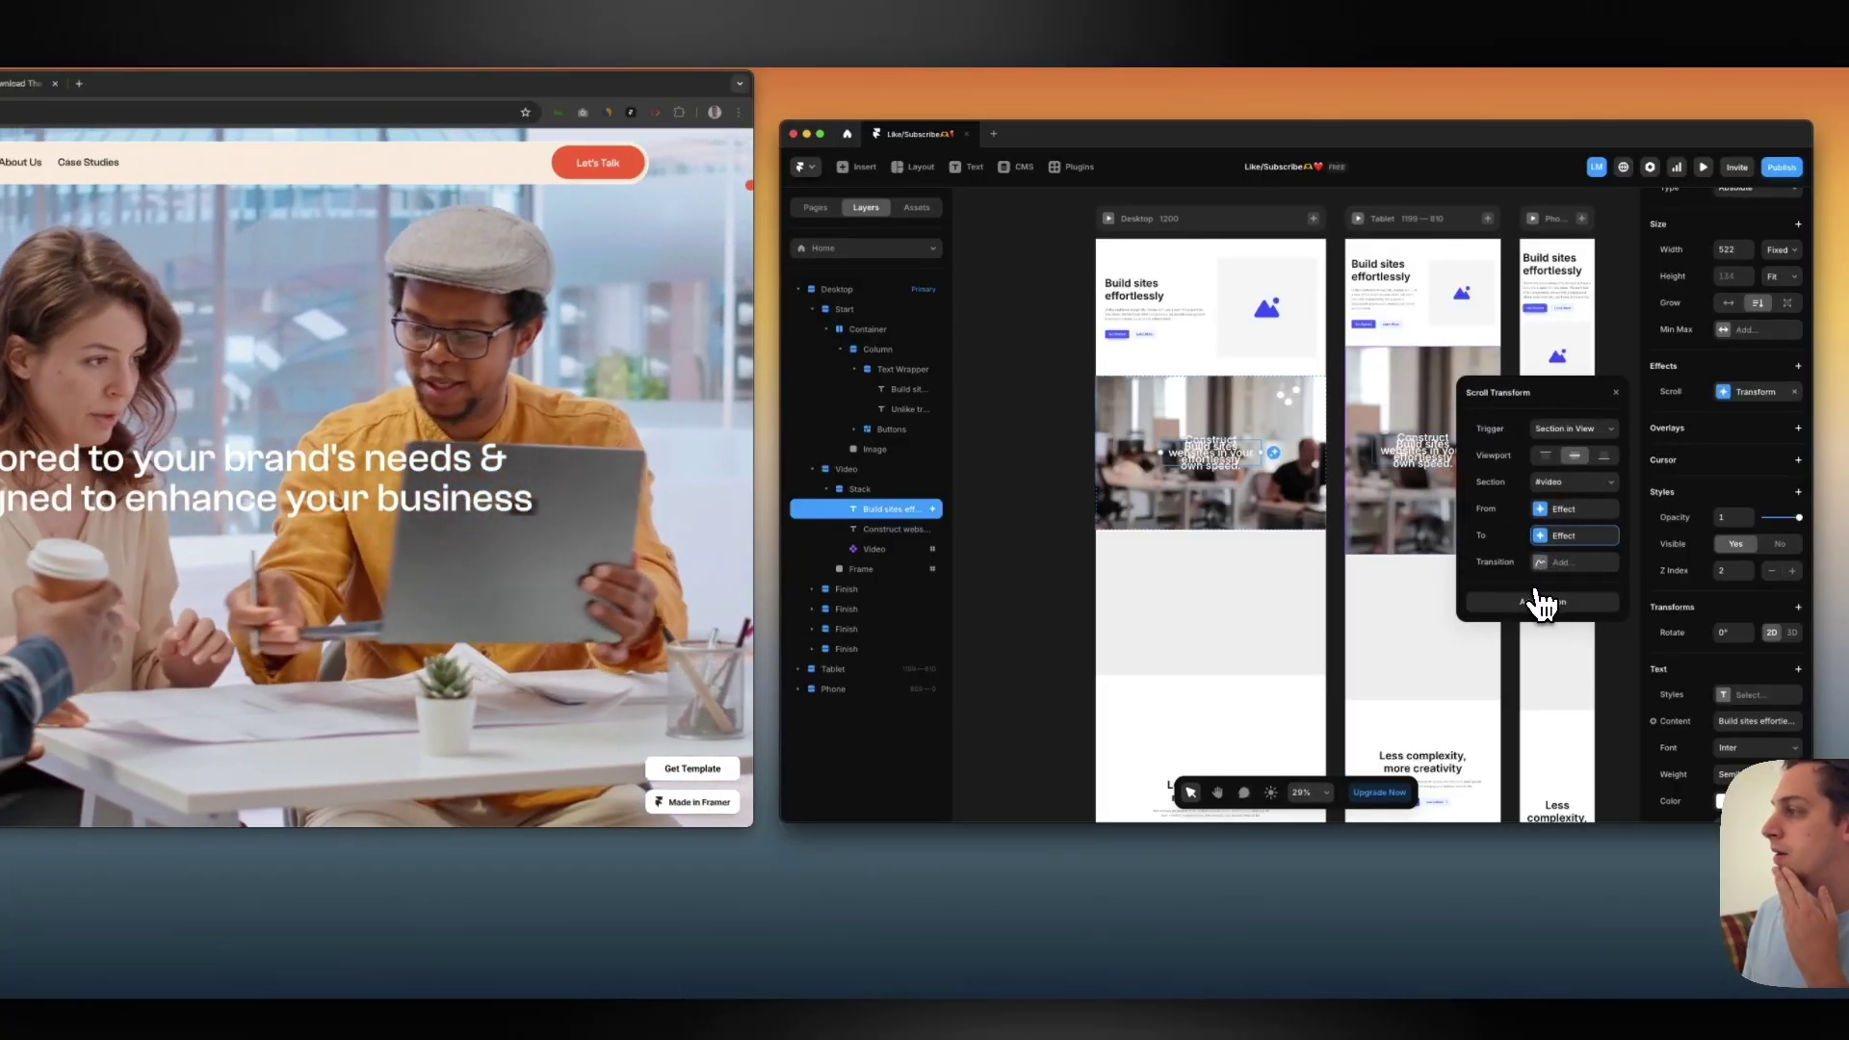
Add a second step at section #2 with Offset Y -20 and Opacity 0
click(1542, 602)
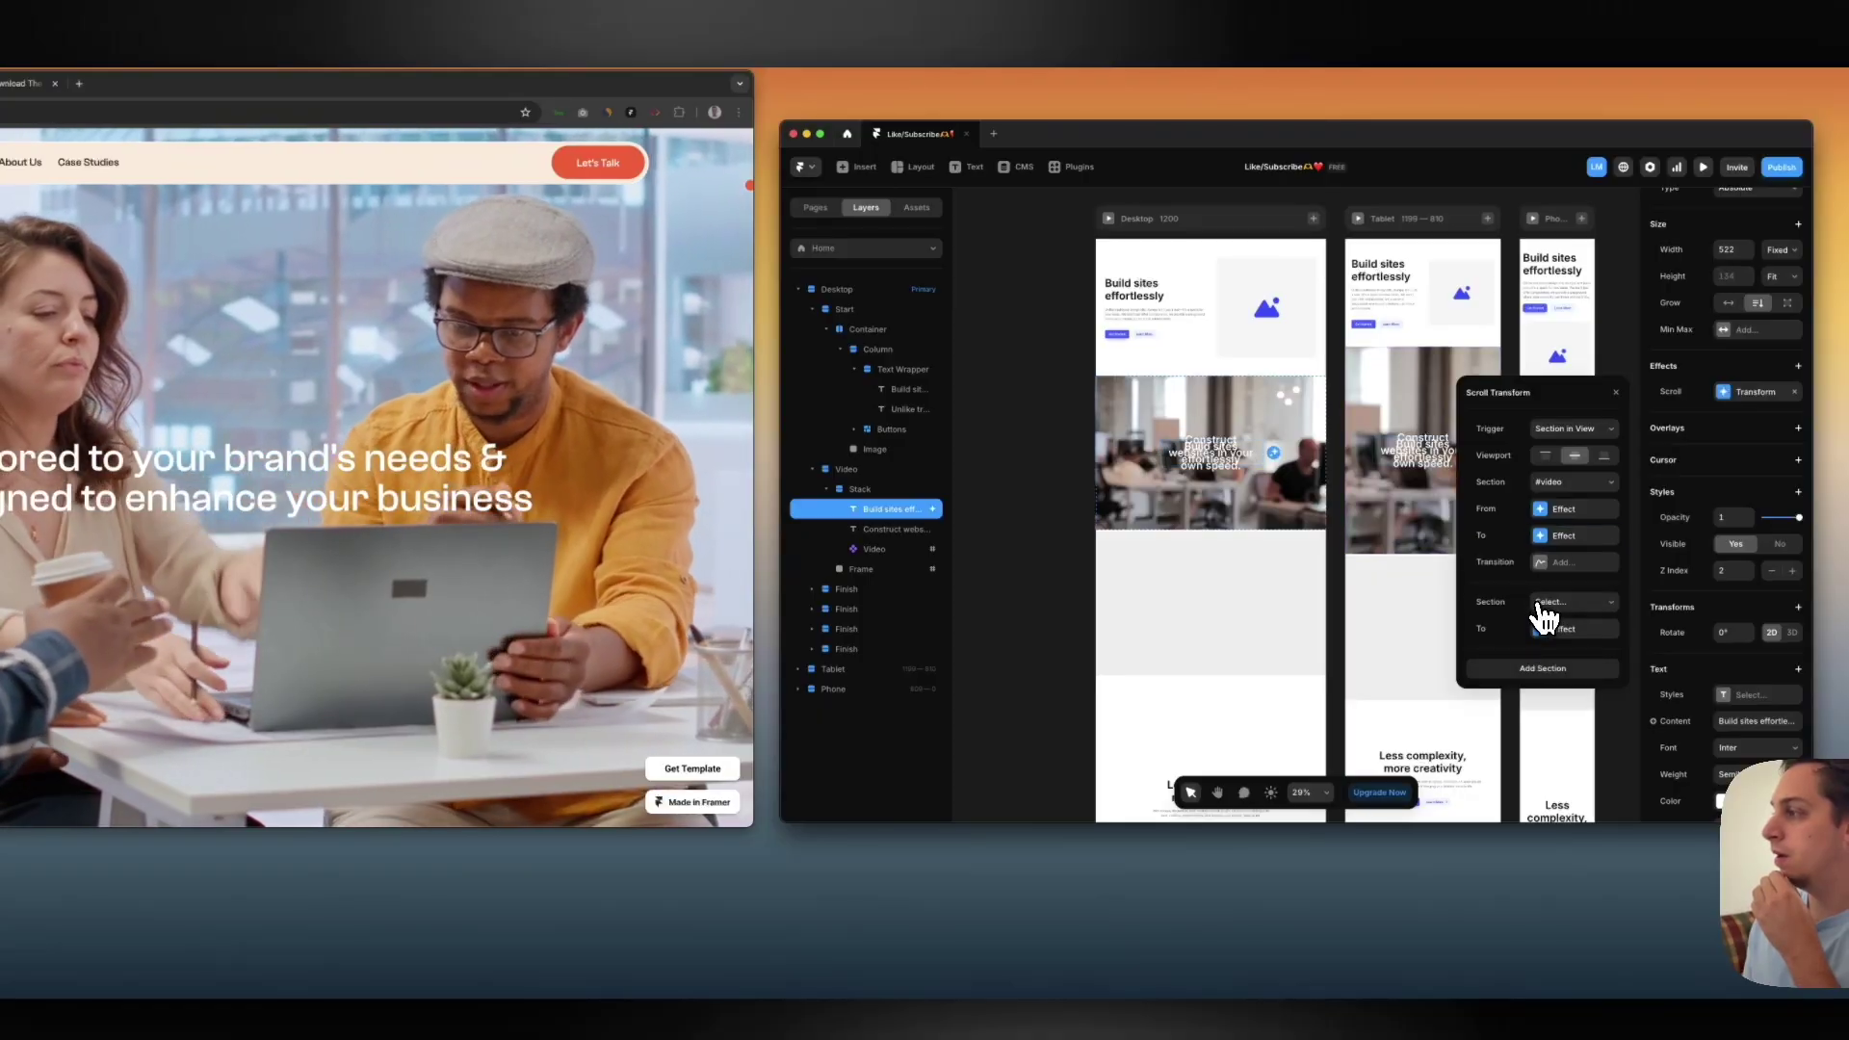
click(1545, 629)
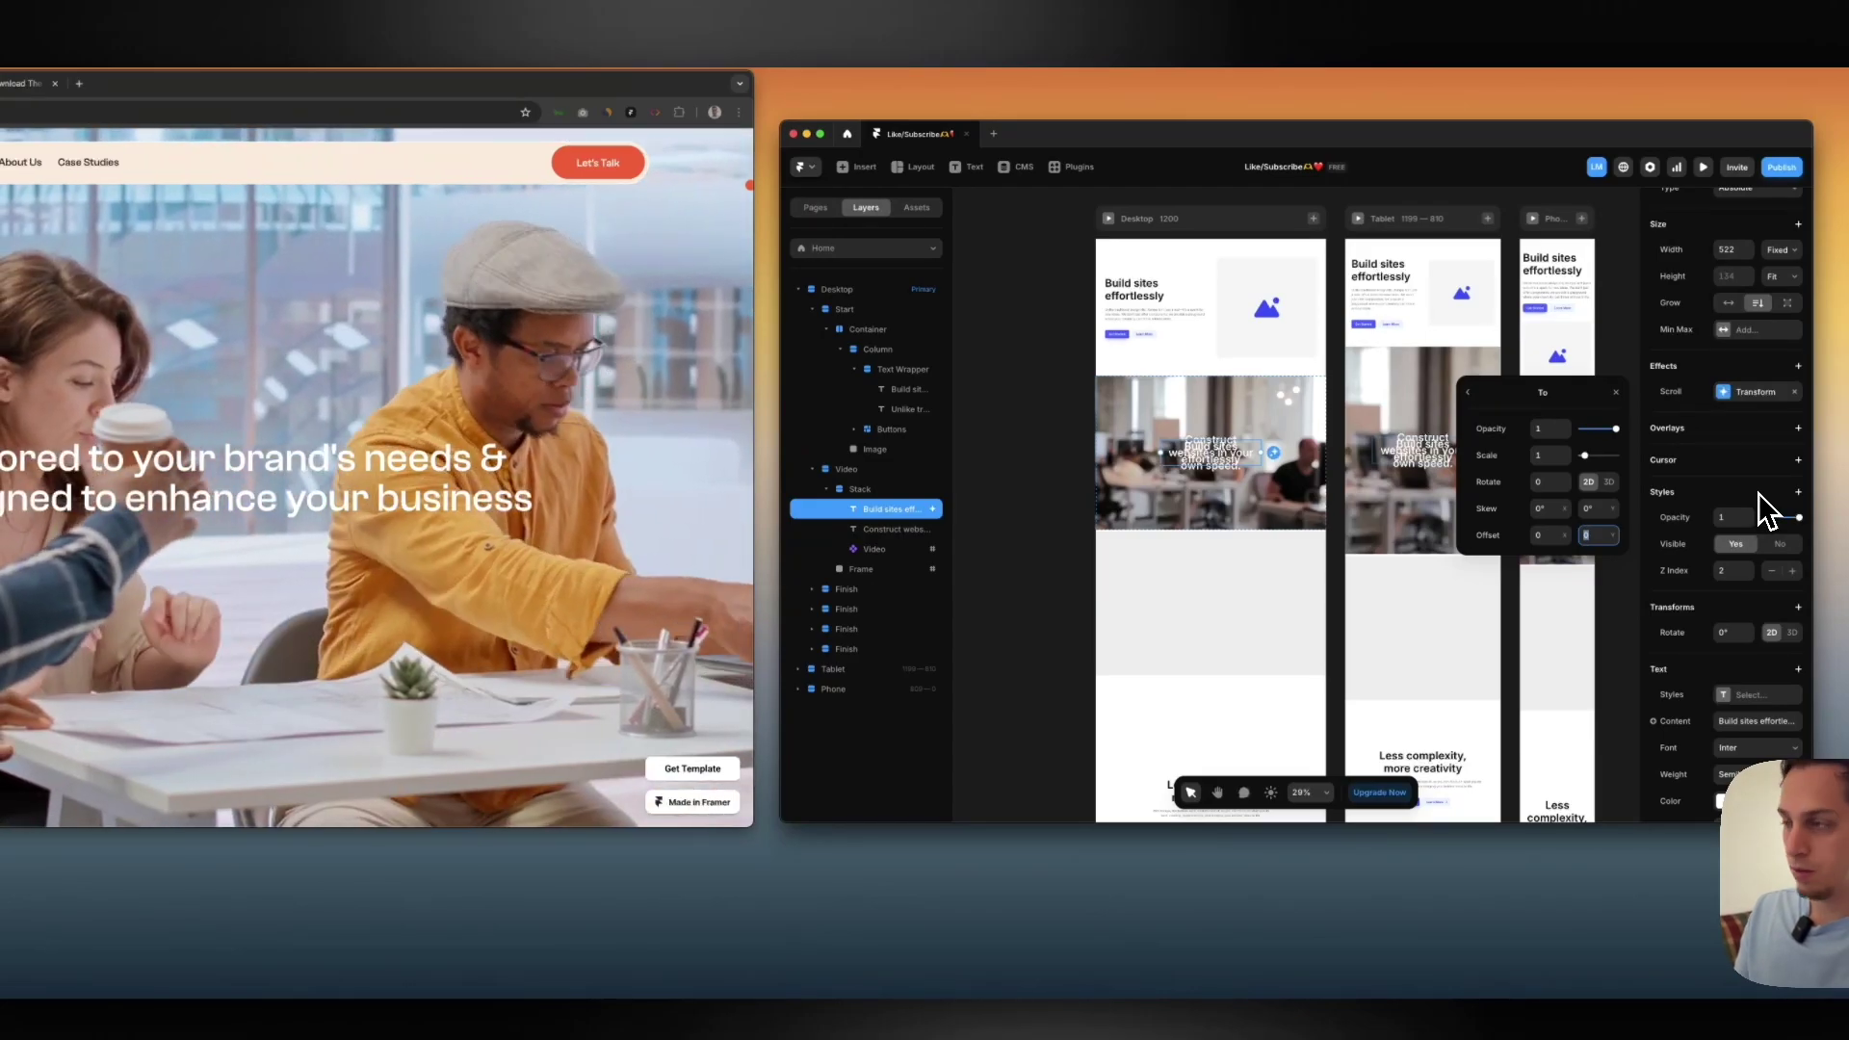
text(-10)
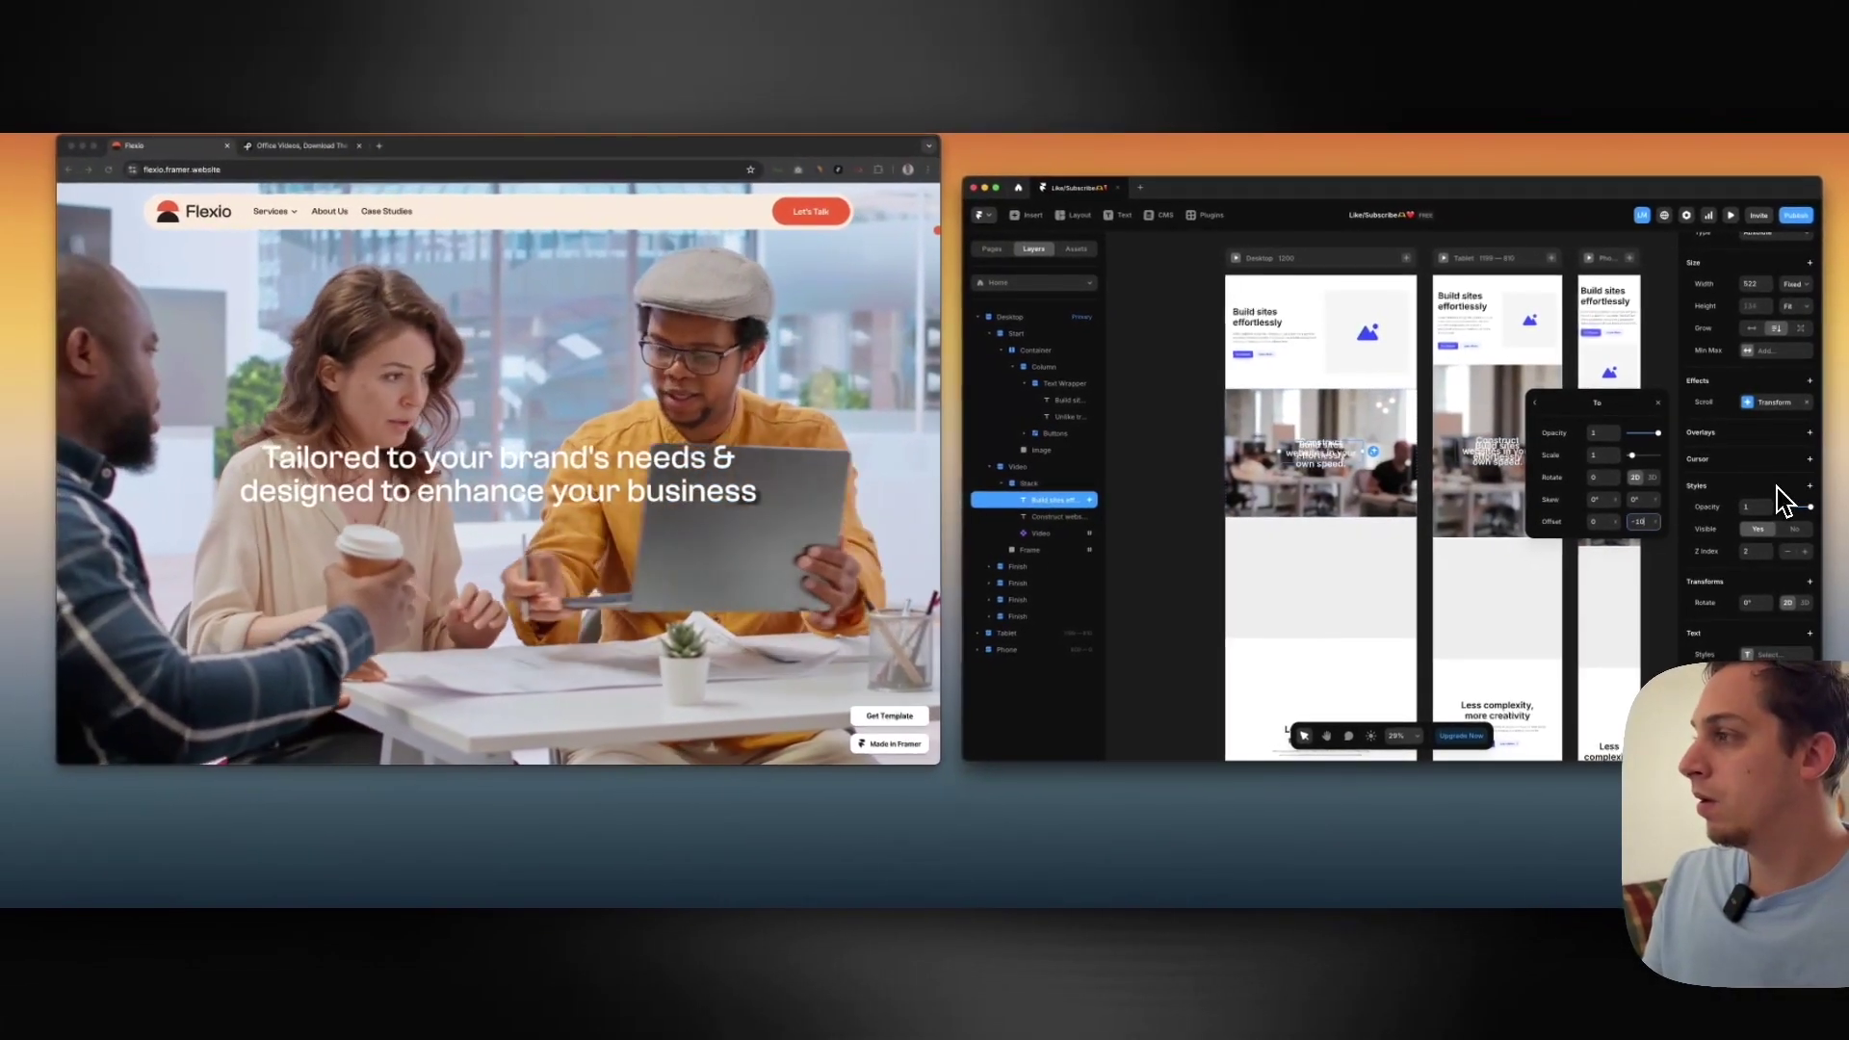
key(shift+Down)
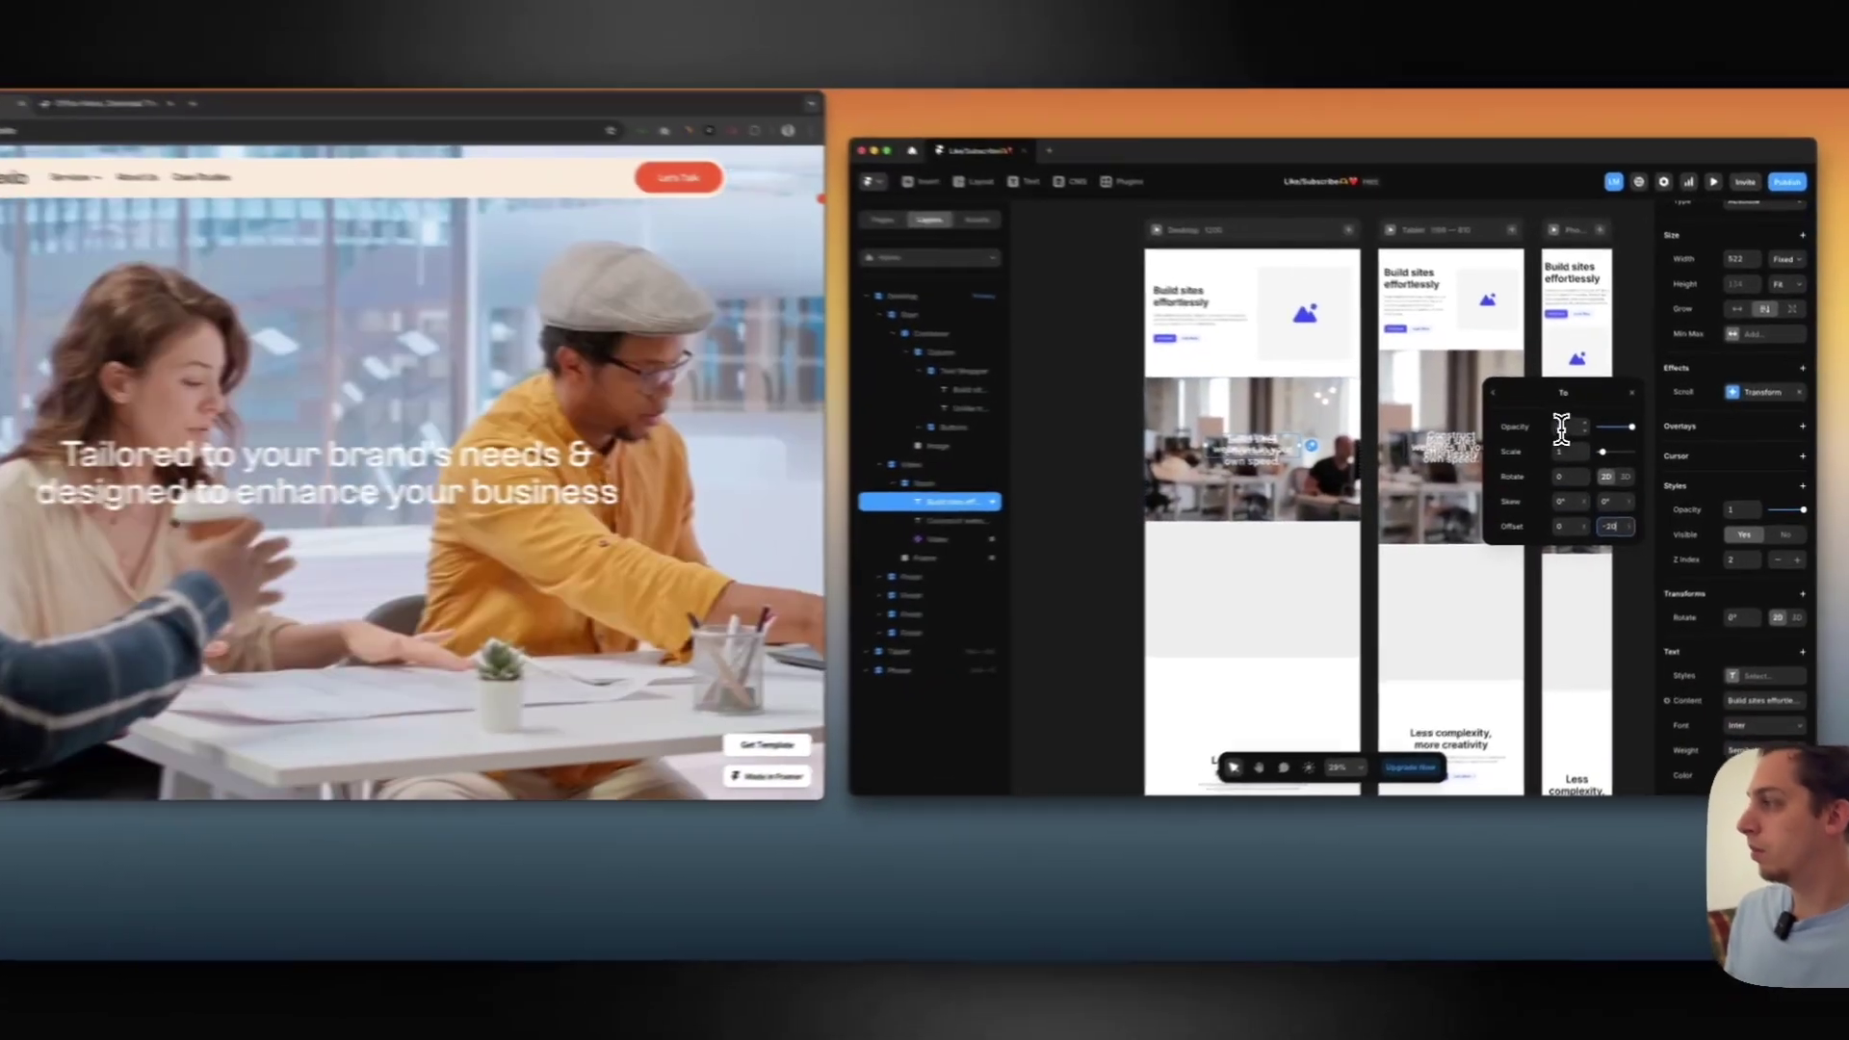
click(1603, 434)
text(0)
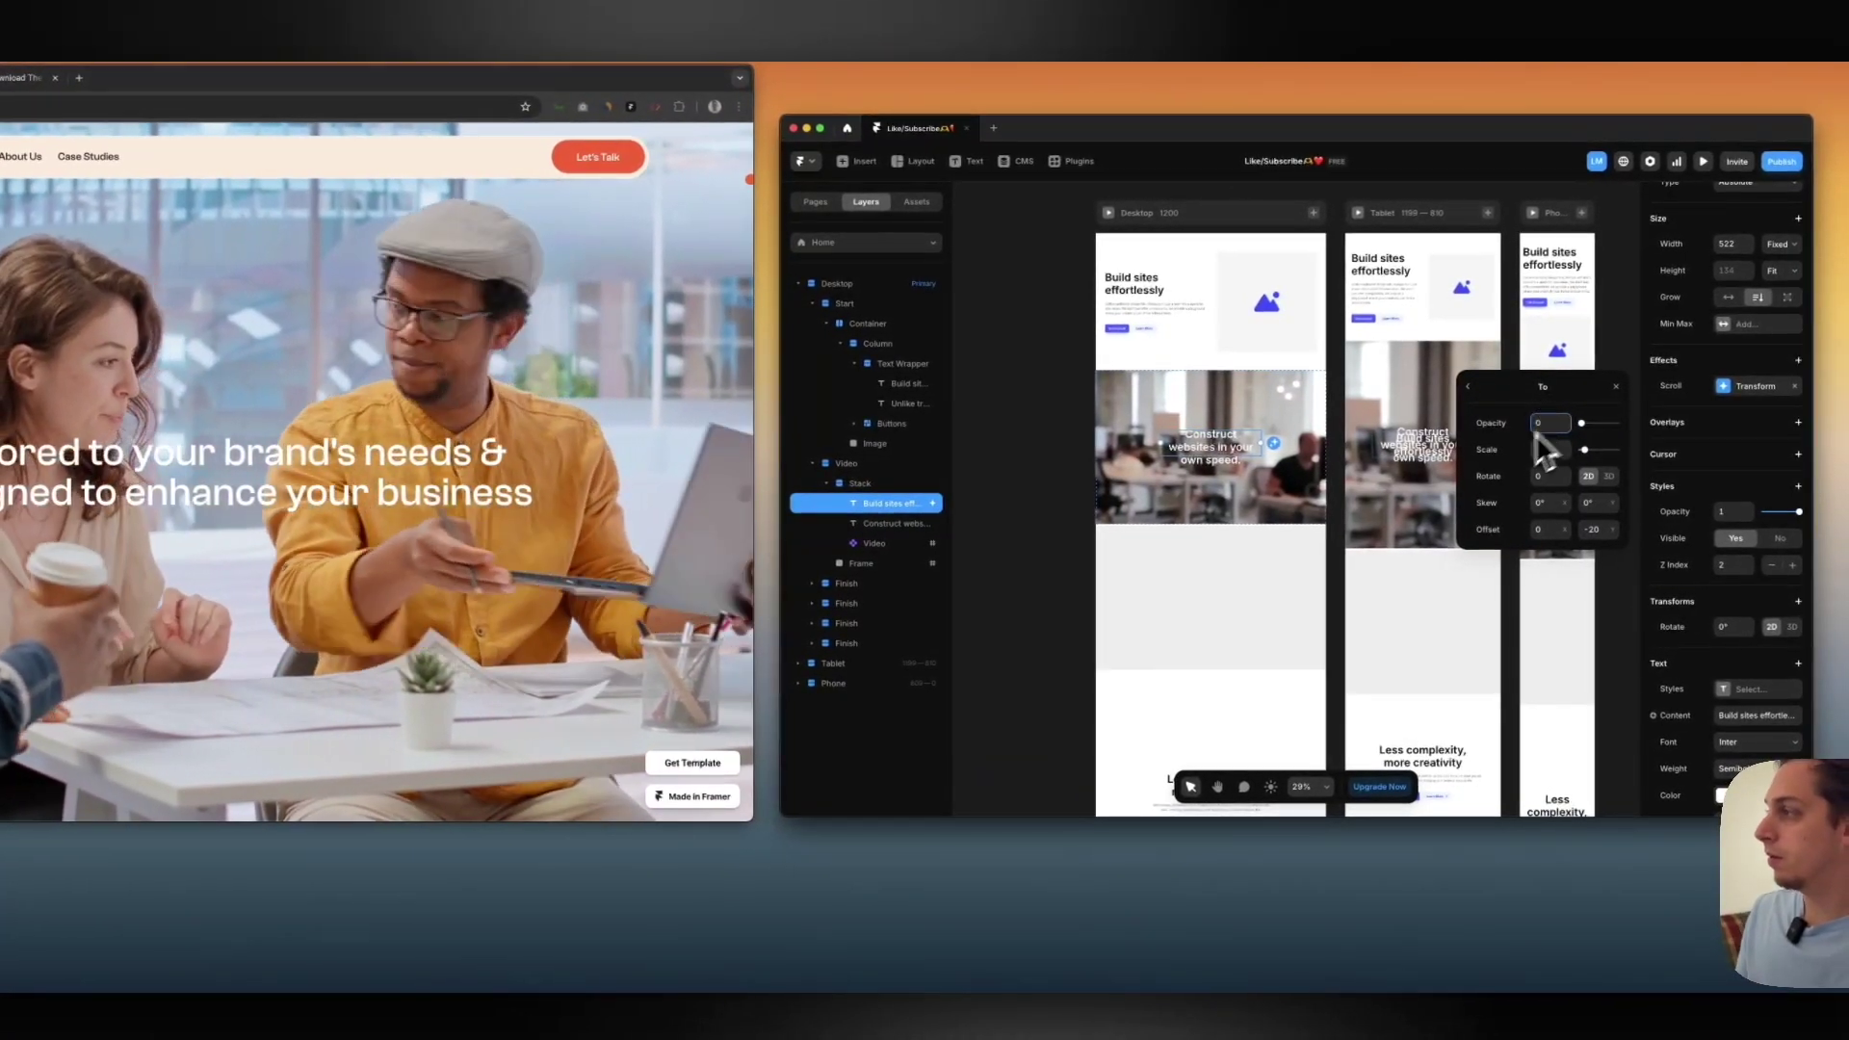
click(1471, 389)
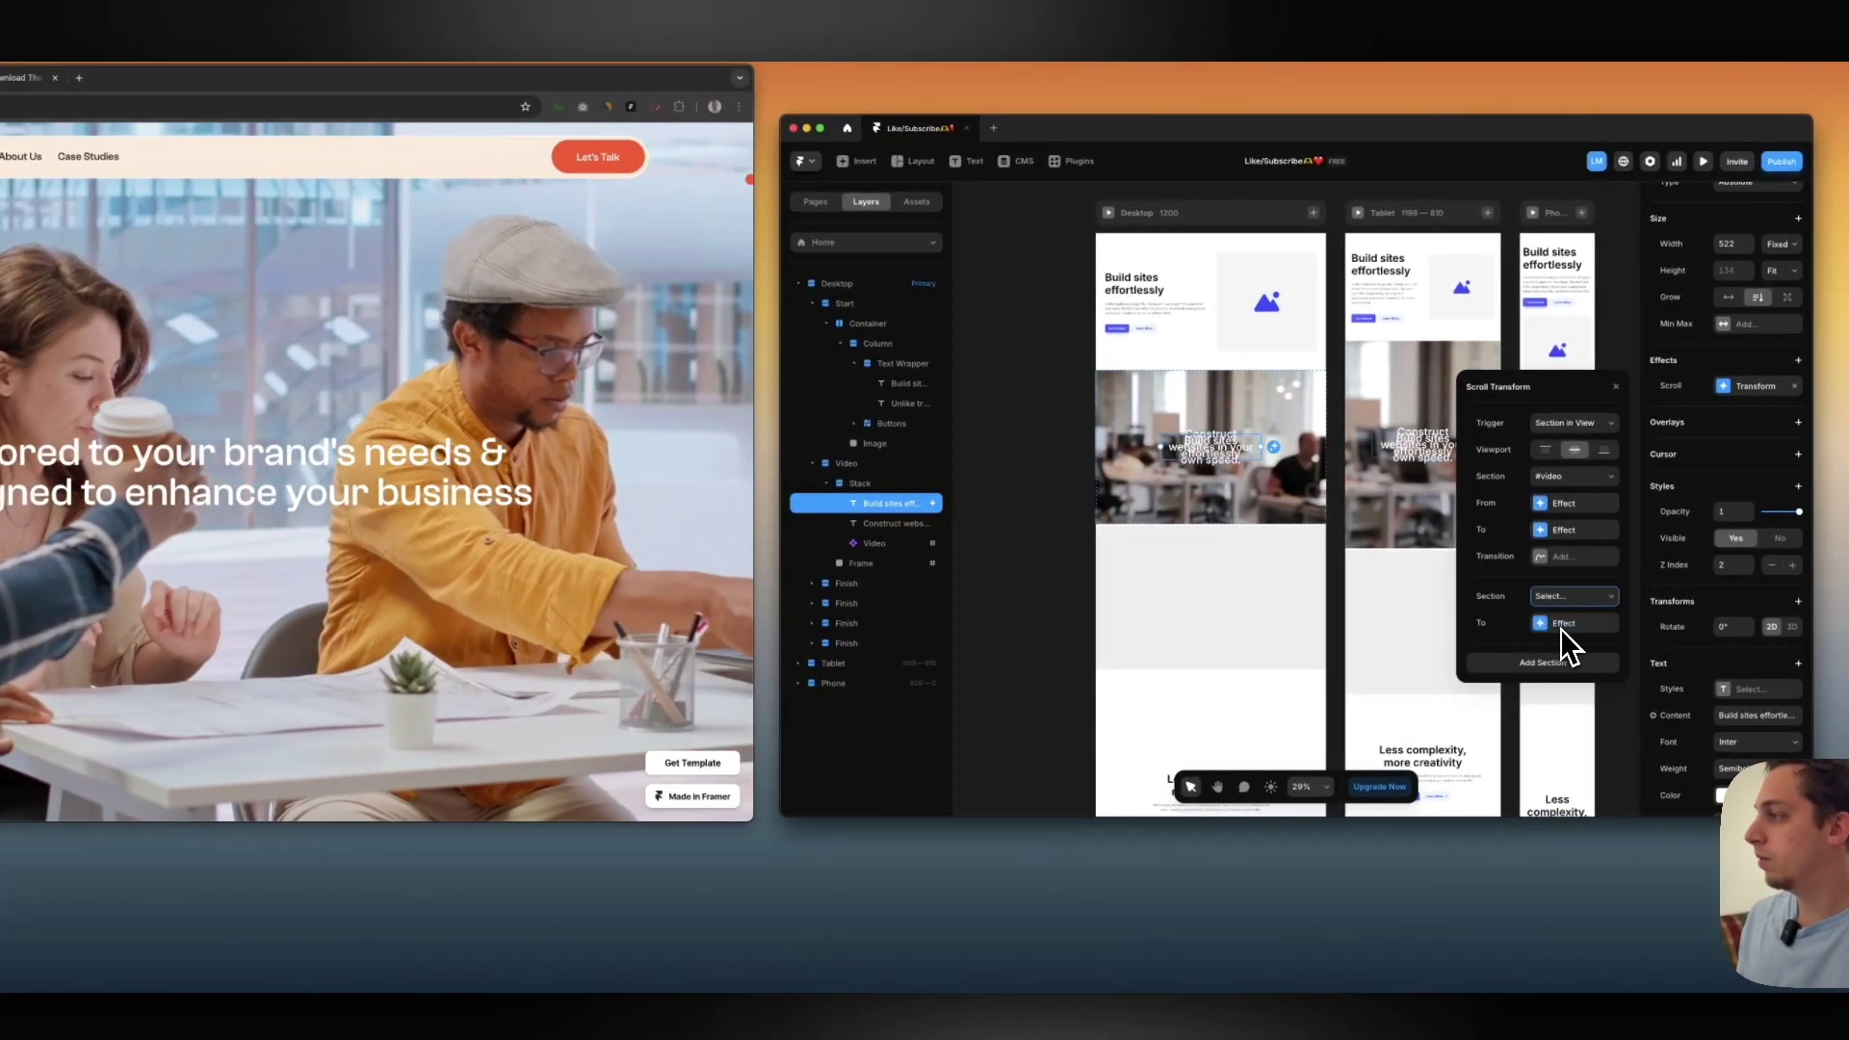
click(1557, 627)
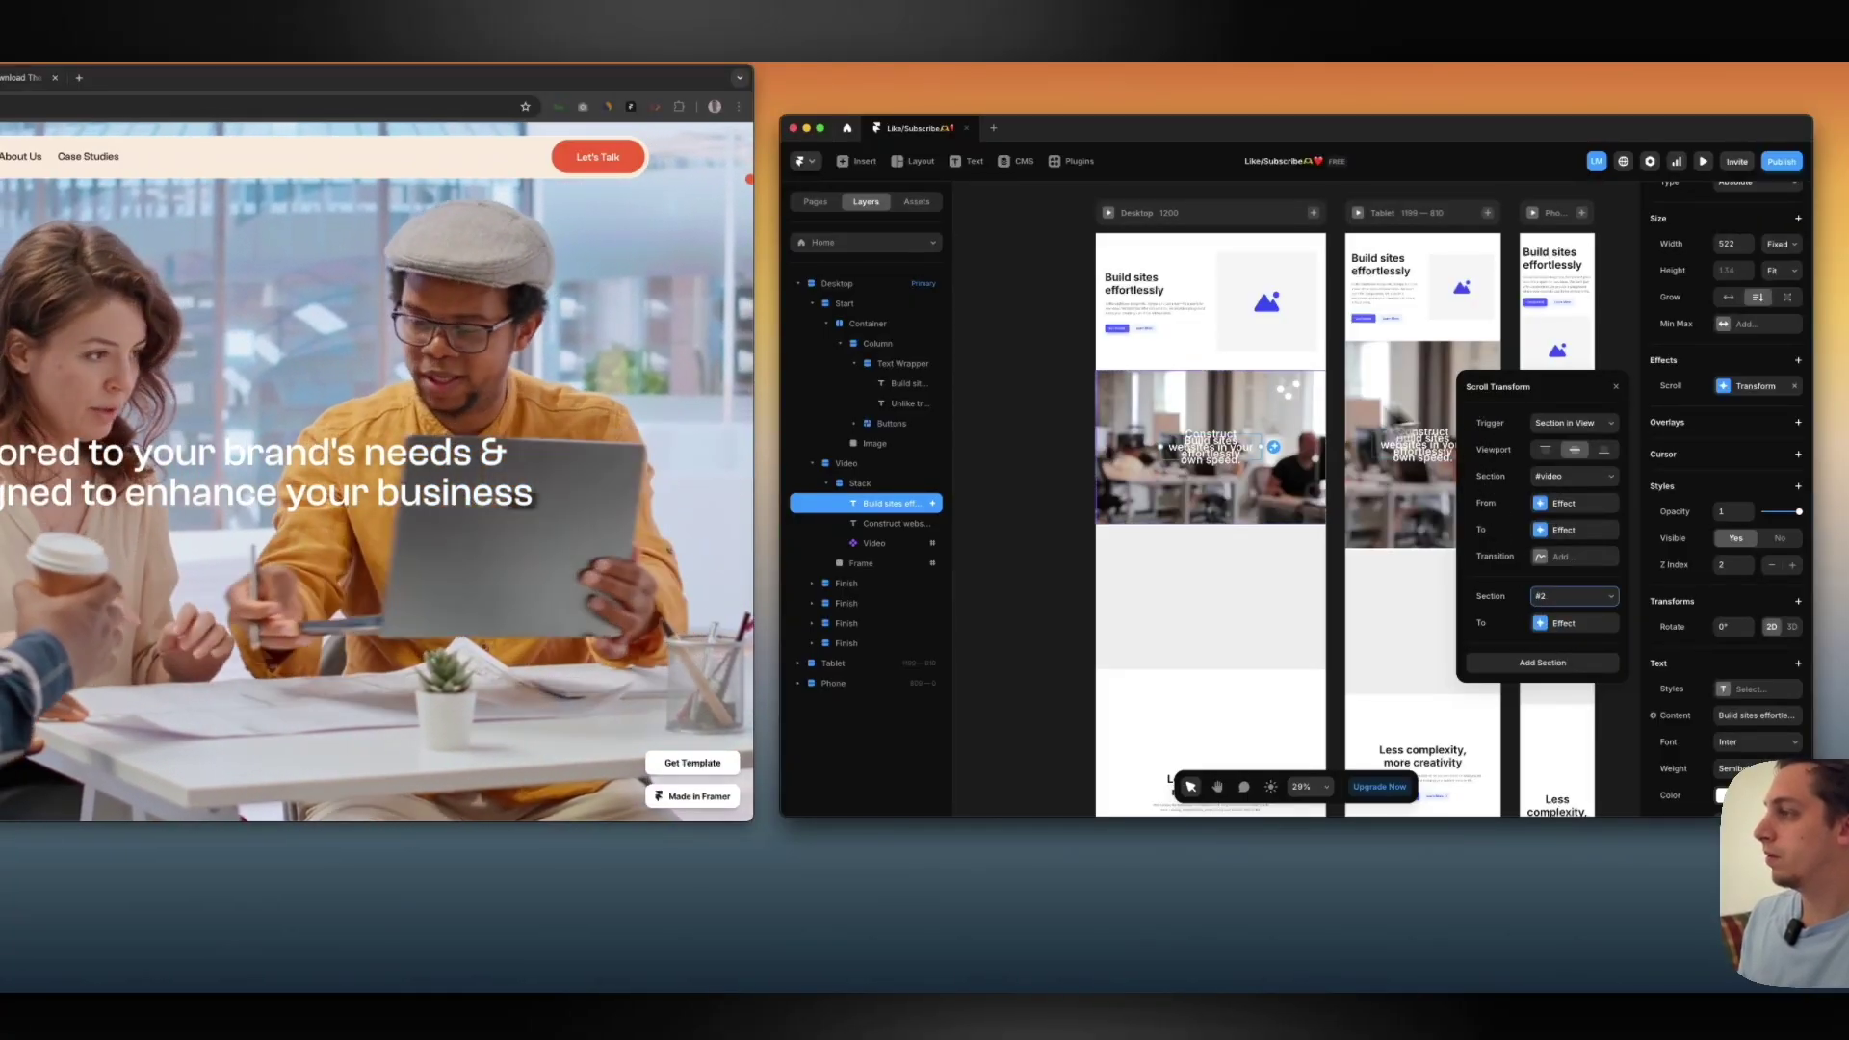
click(1190, 464)
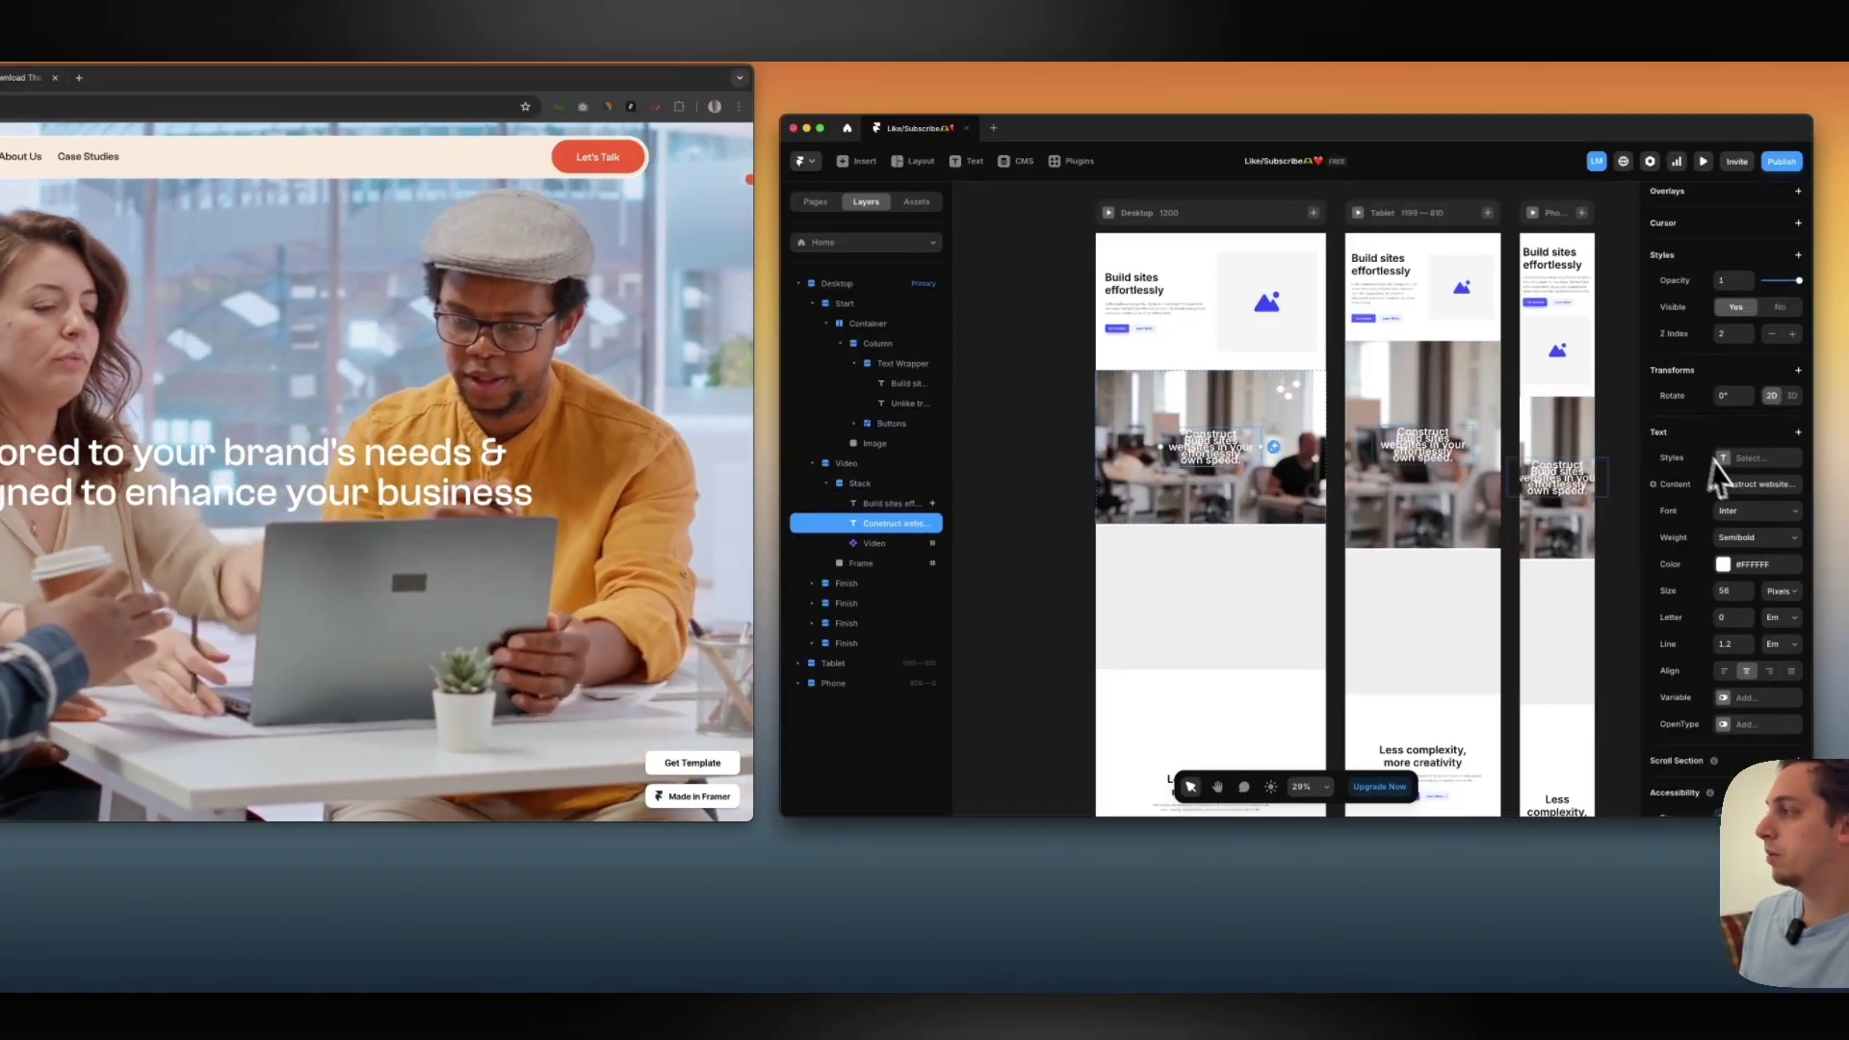
Add a Scroll Transform to the second heading, triggered by Section in View on section #2
scroll(1724, 482, down, 4)
scroll(1705, 466, up, 2)
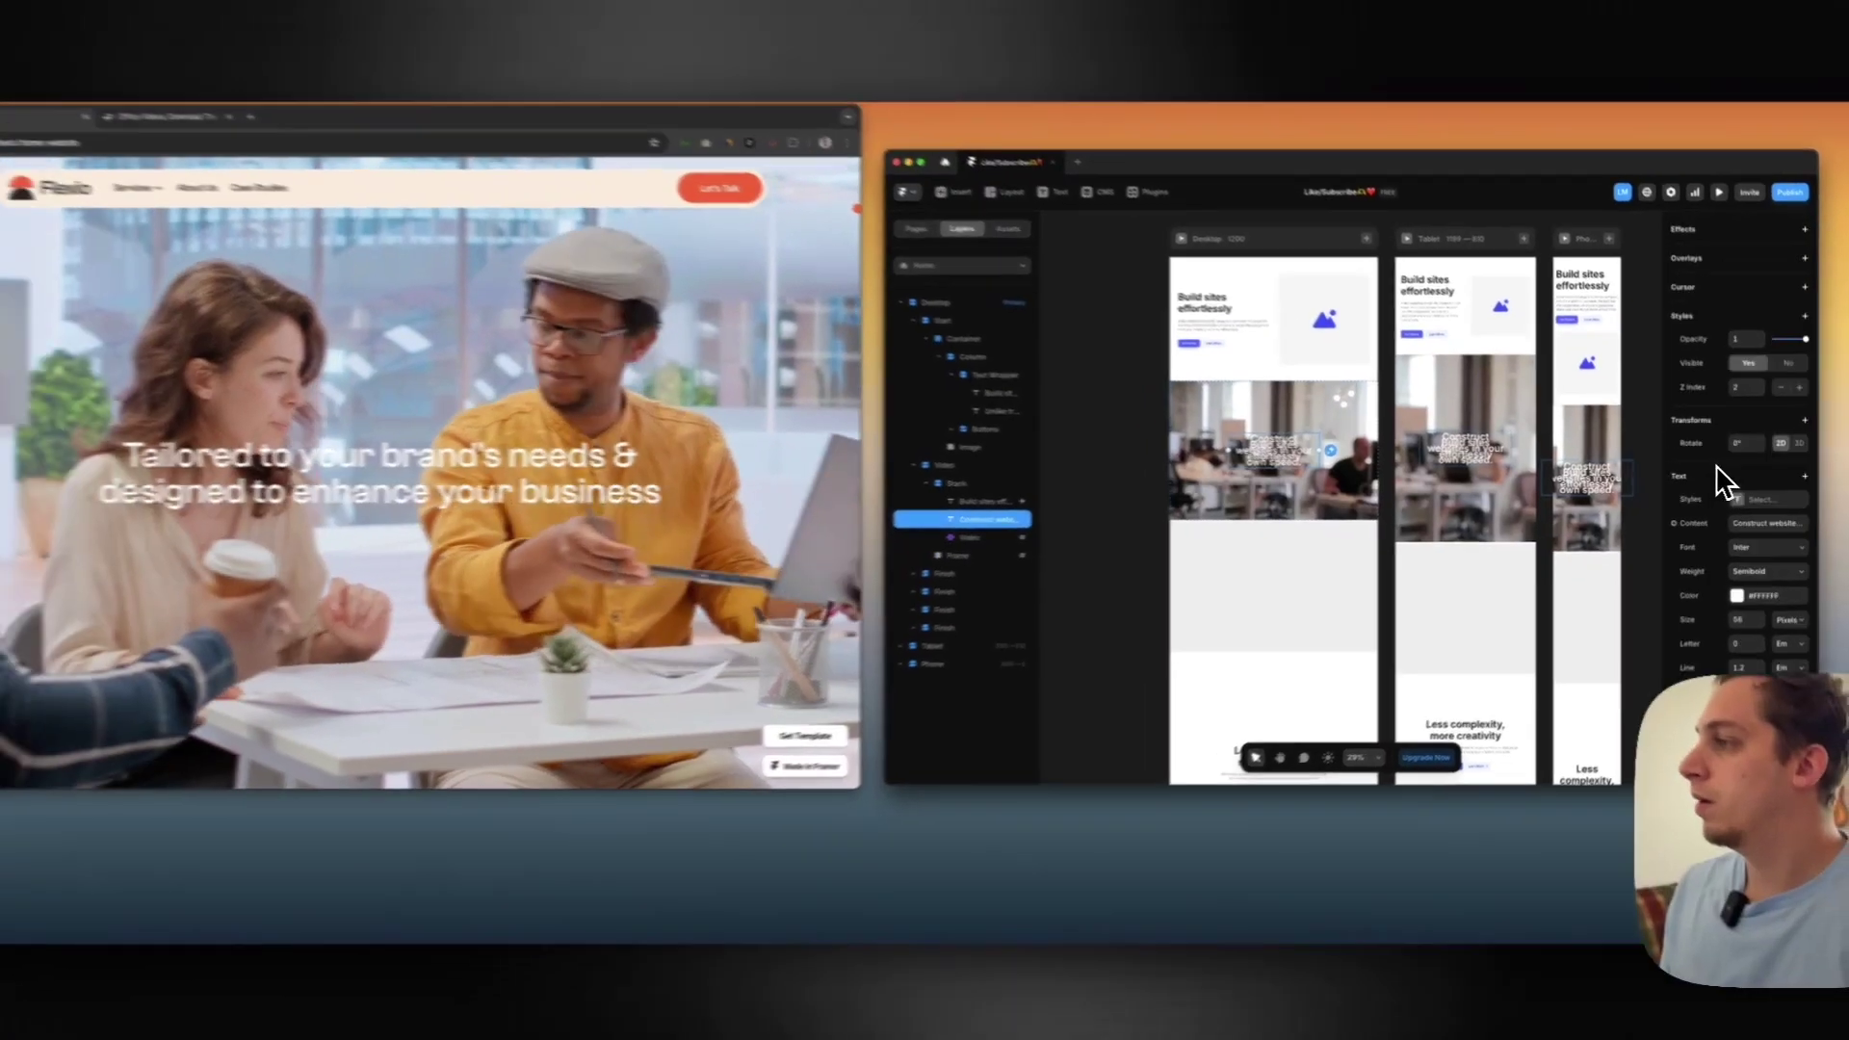
scroll(1734, 478, up, 3)
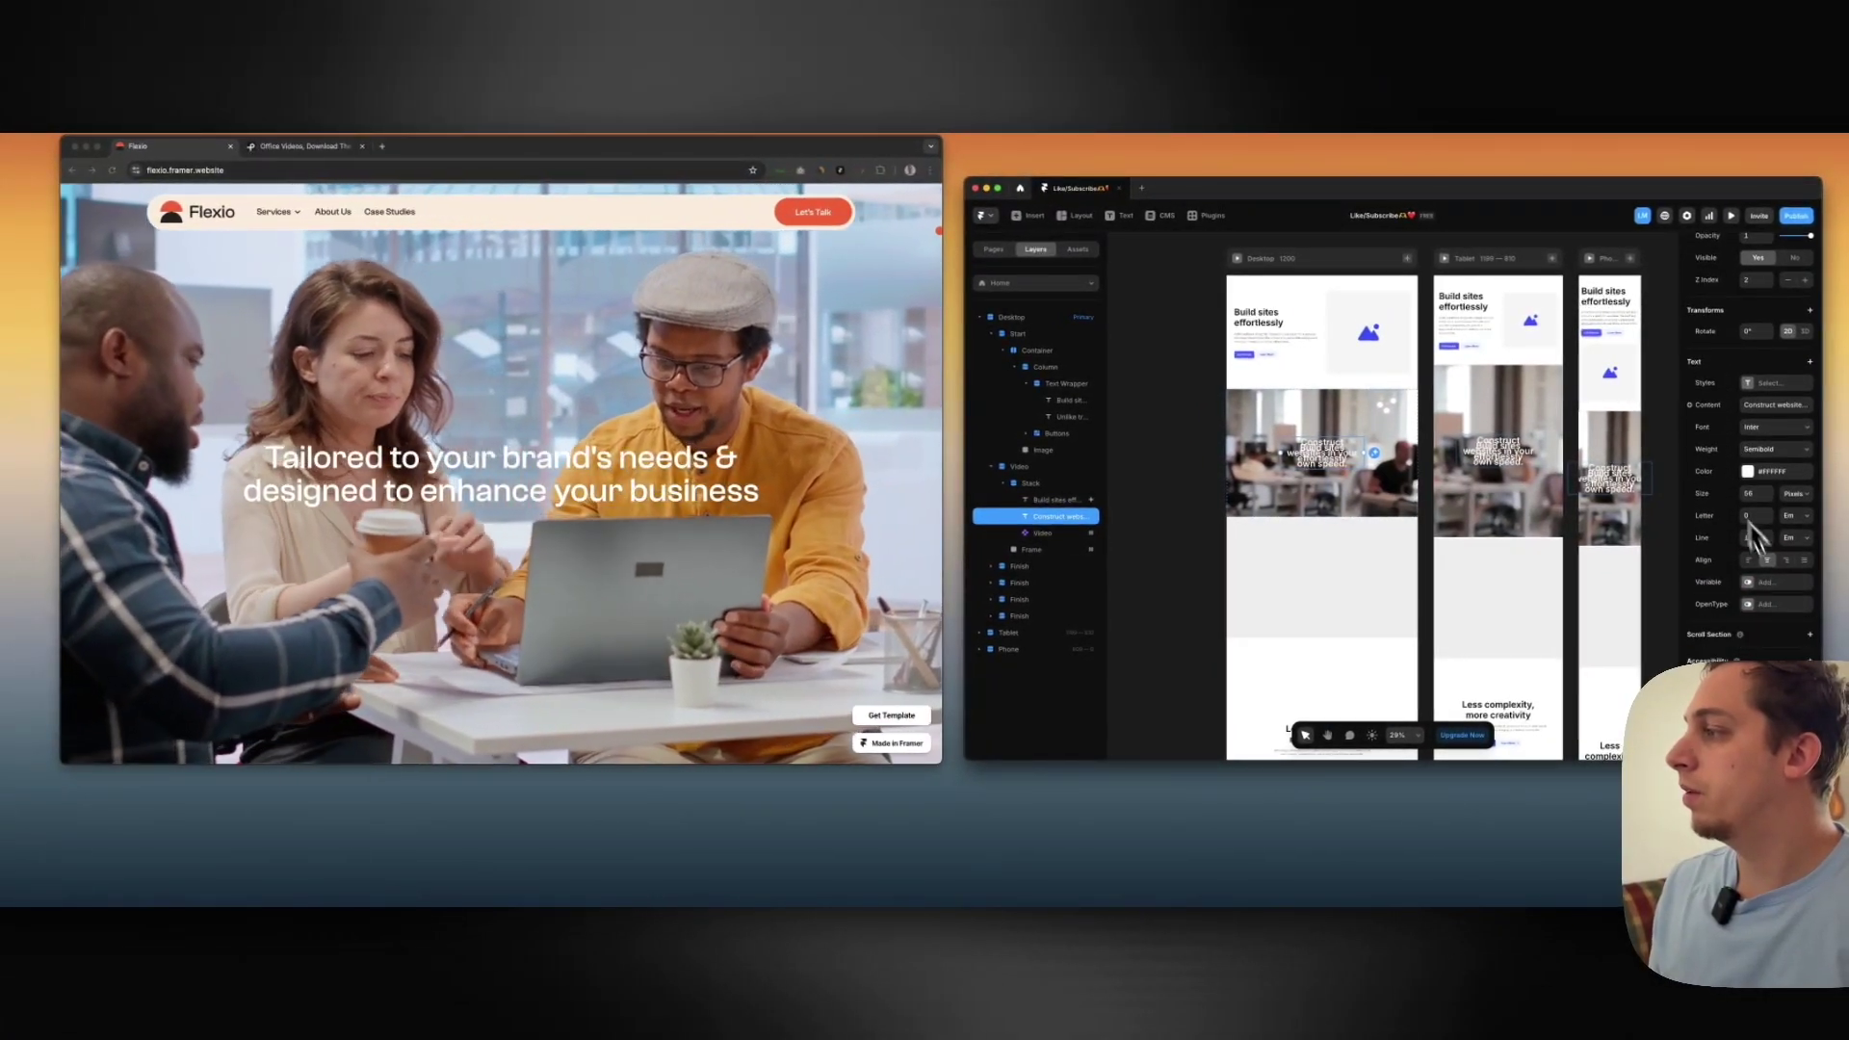
scroll(1763, 520, up, 2)
click(1811, 413)
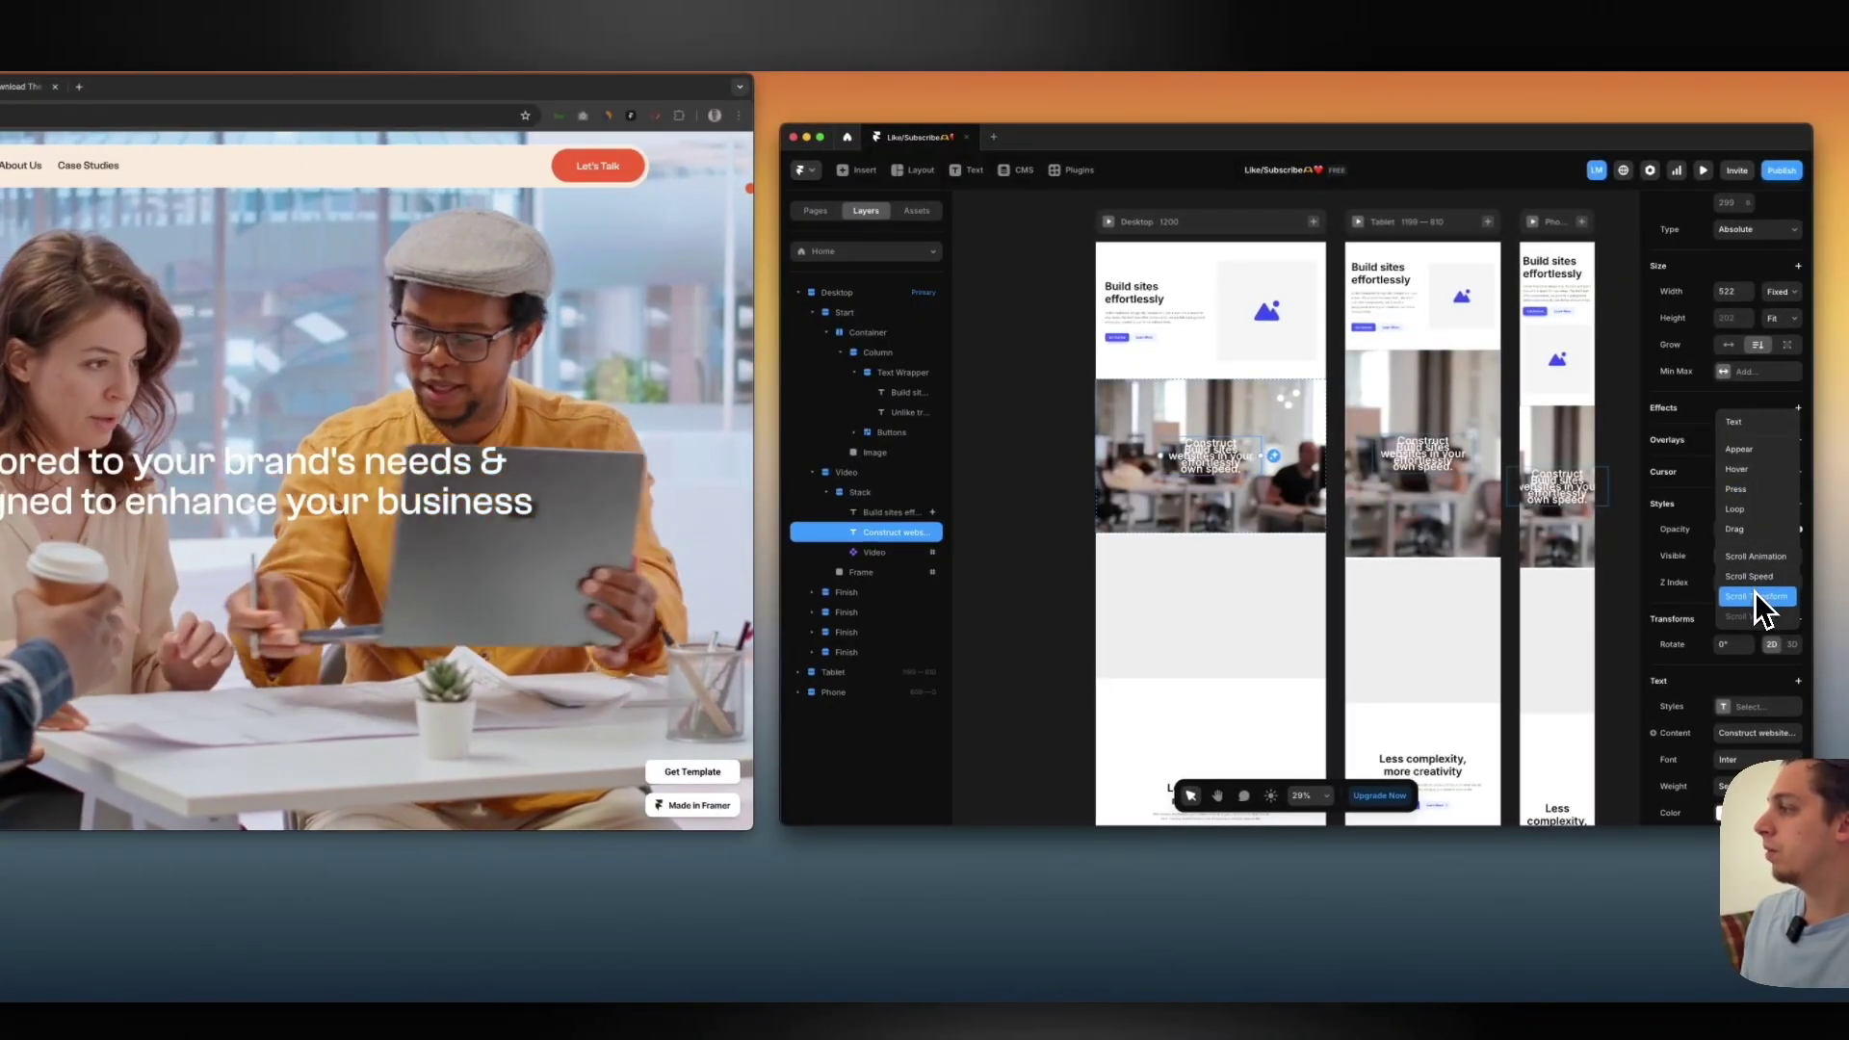
click(1755, 596)
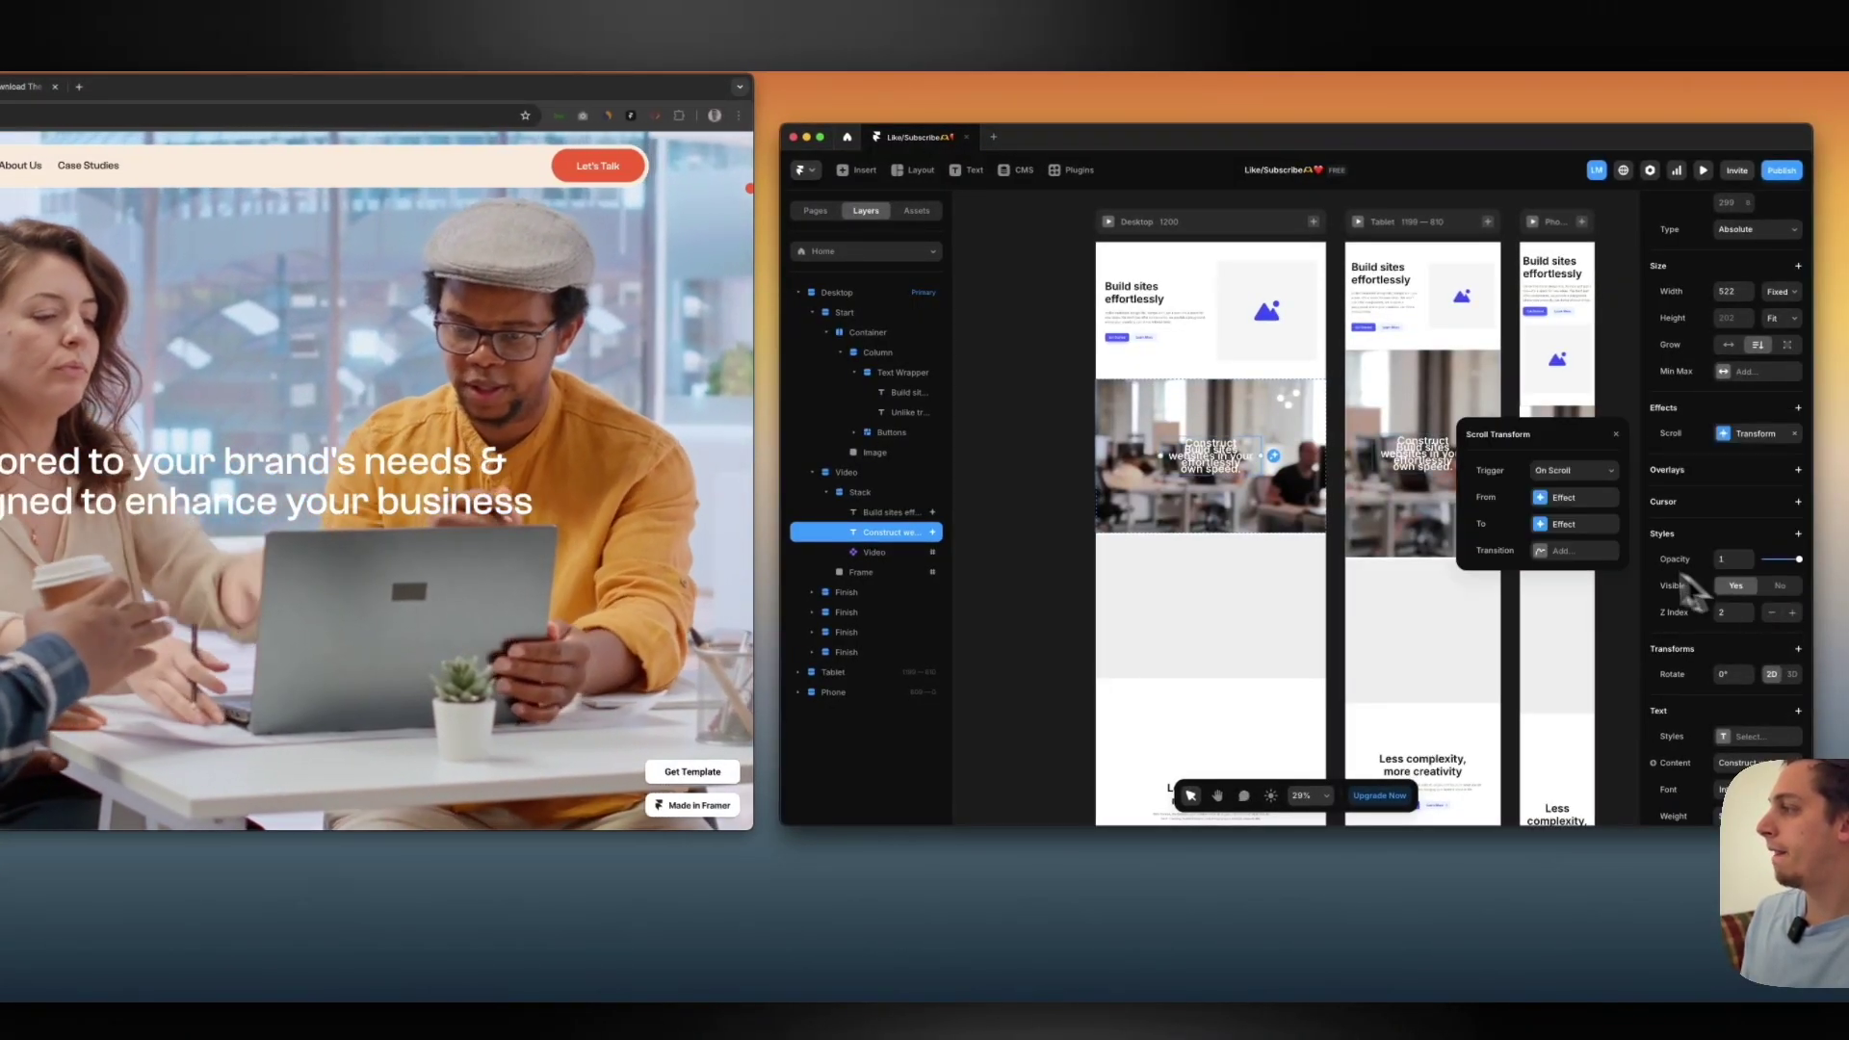
click(1579, 507)
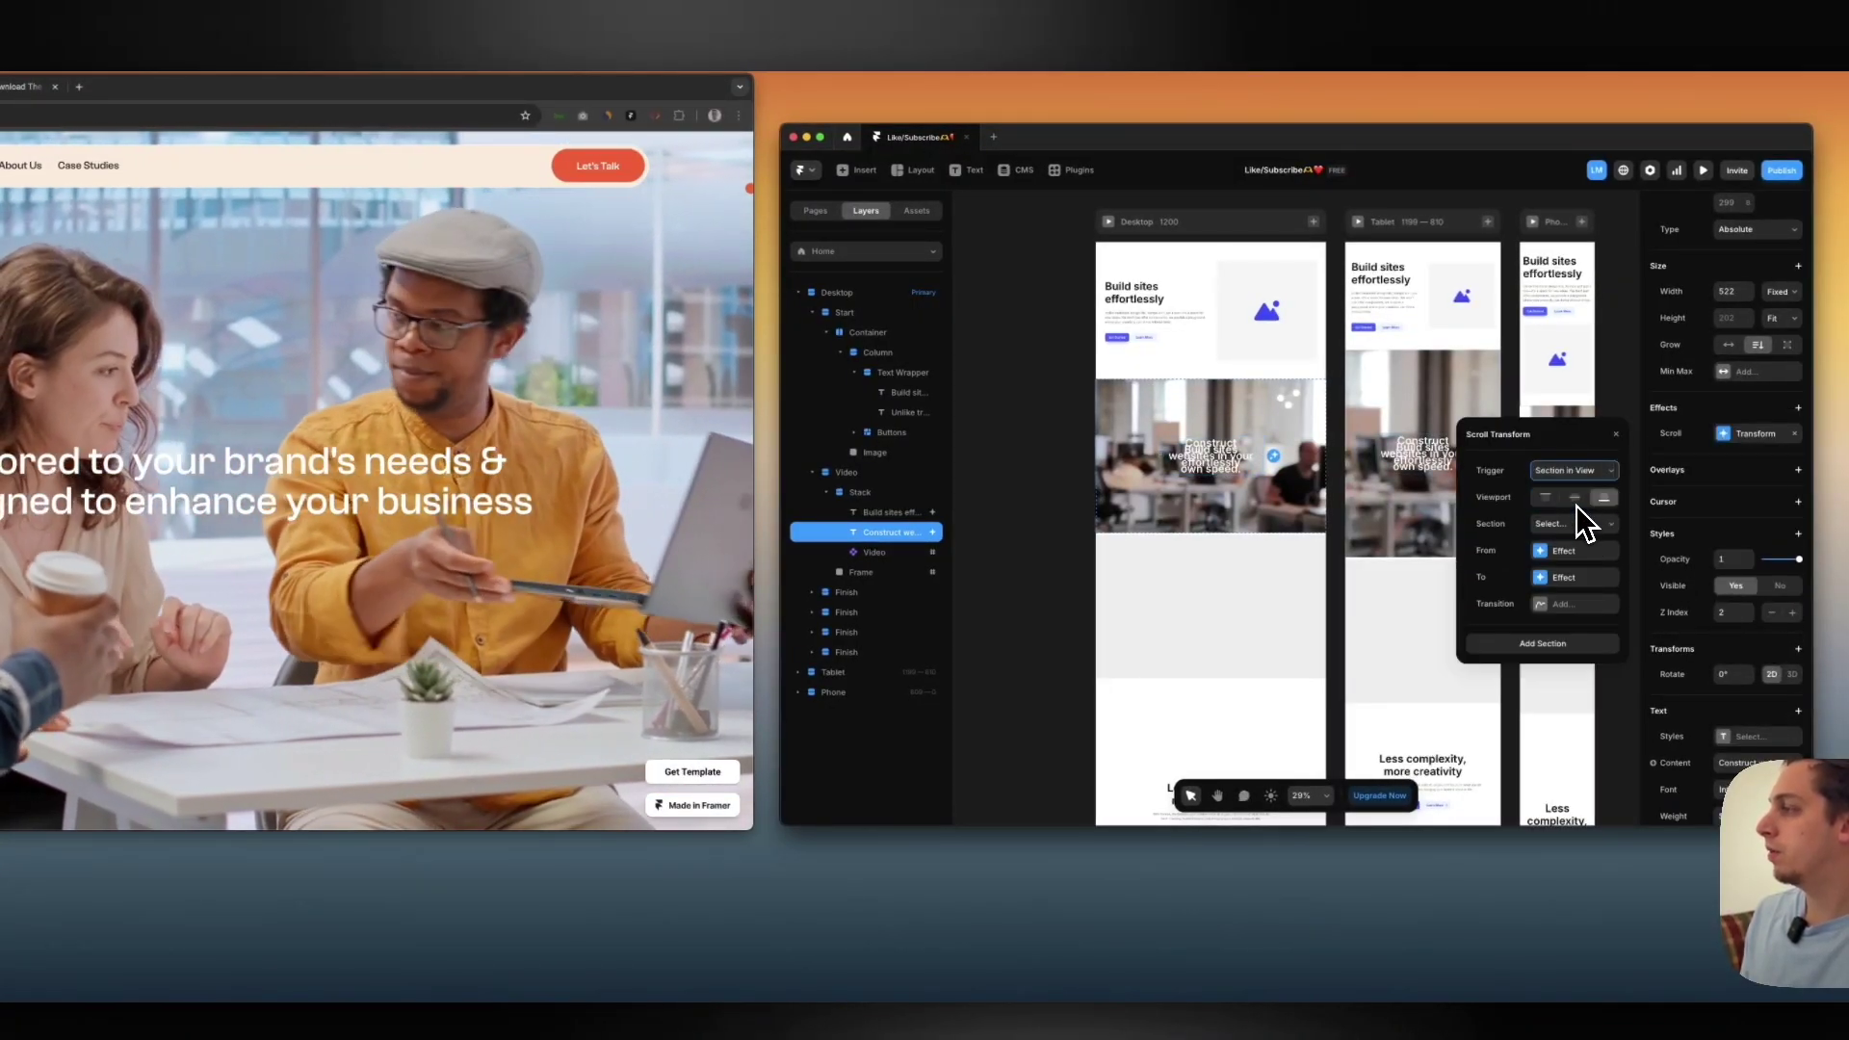
click(1574, 499)
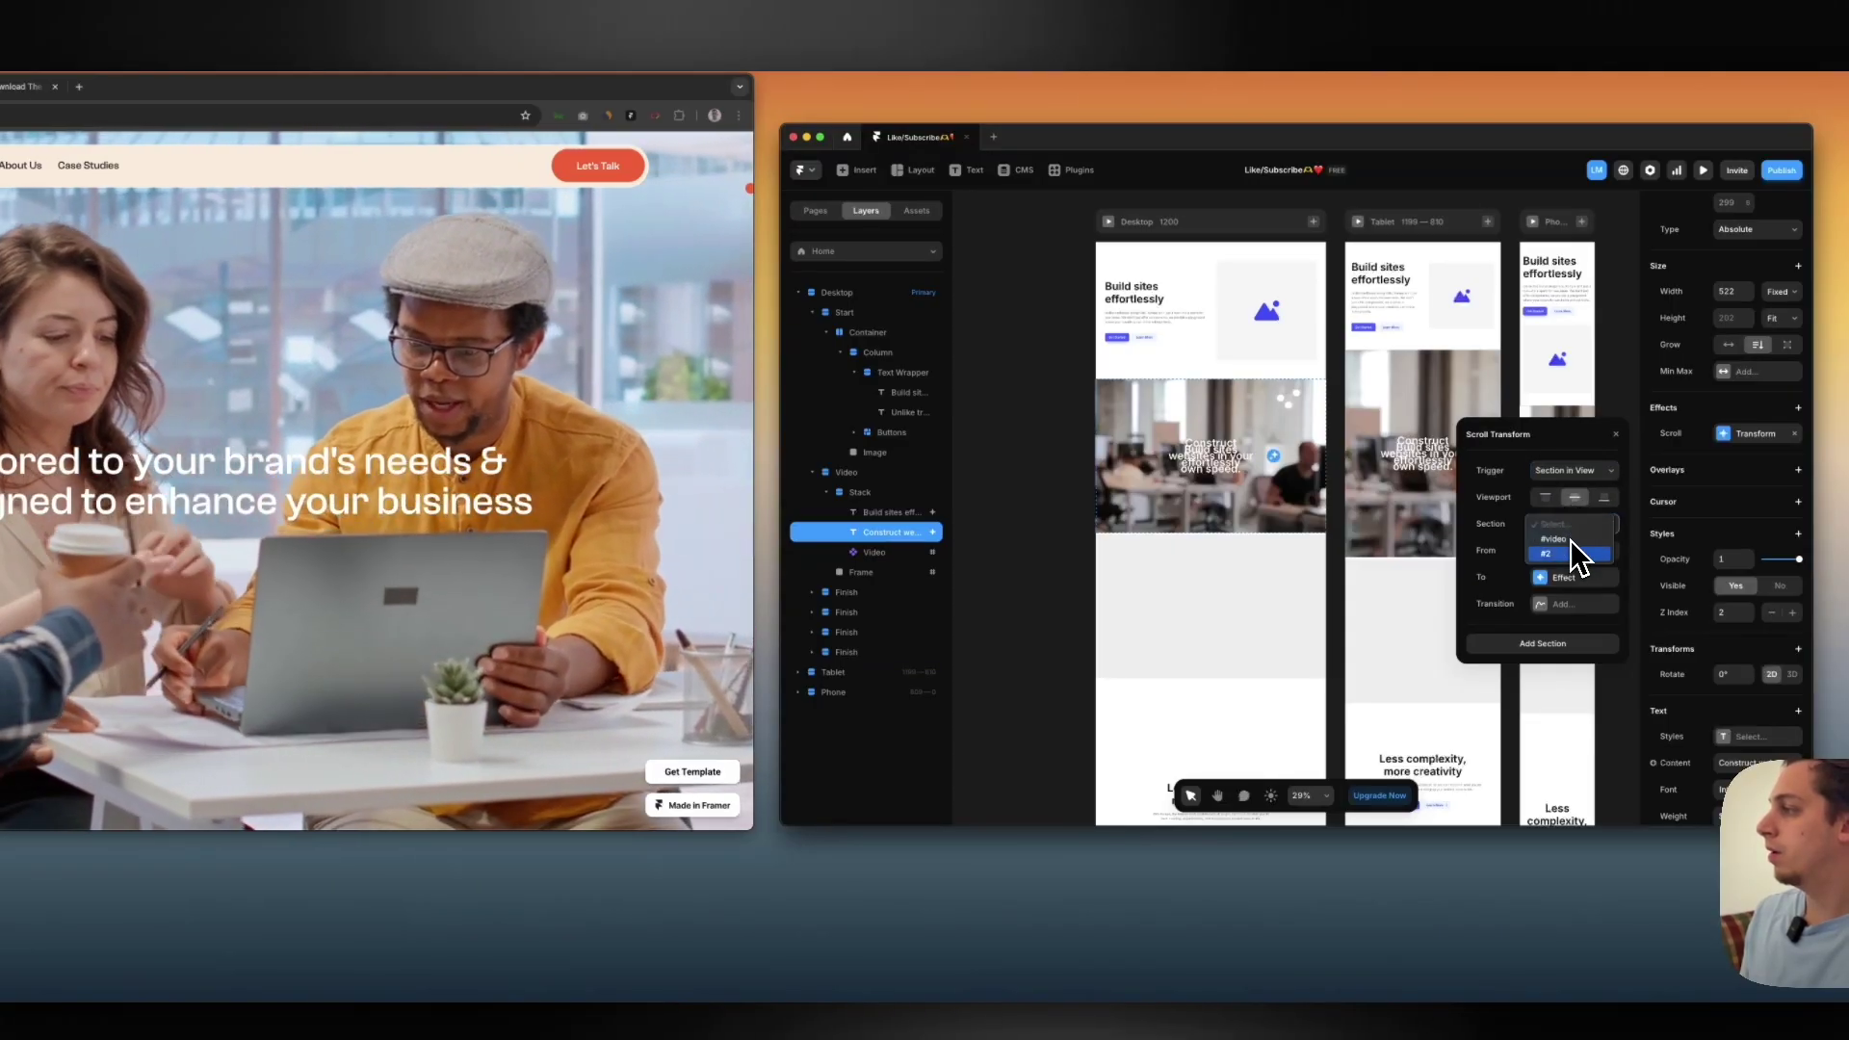
click(1573, 553)
Edit the transform's starting vertical offset, then close the scroll effect settings
click(1580, 552)
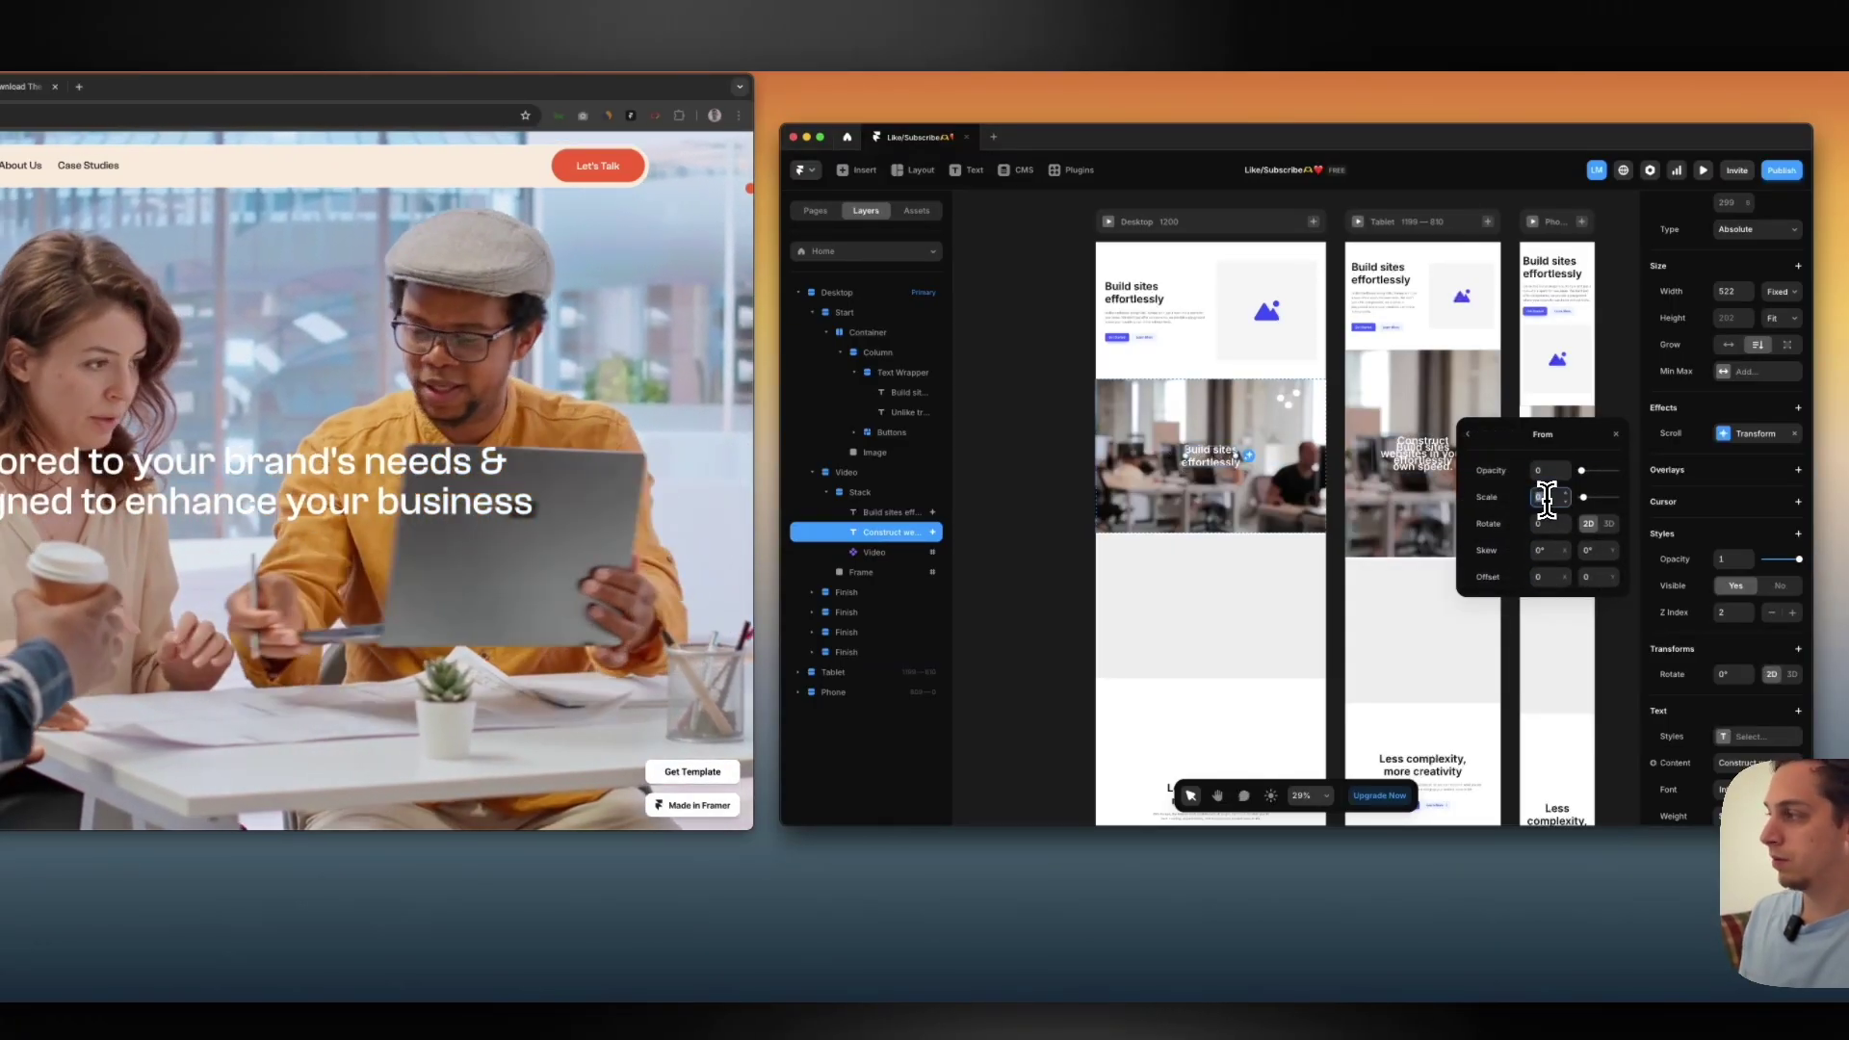
click(1594, 577)
text(10)
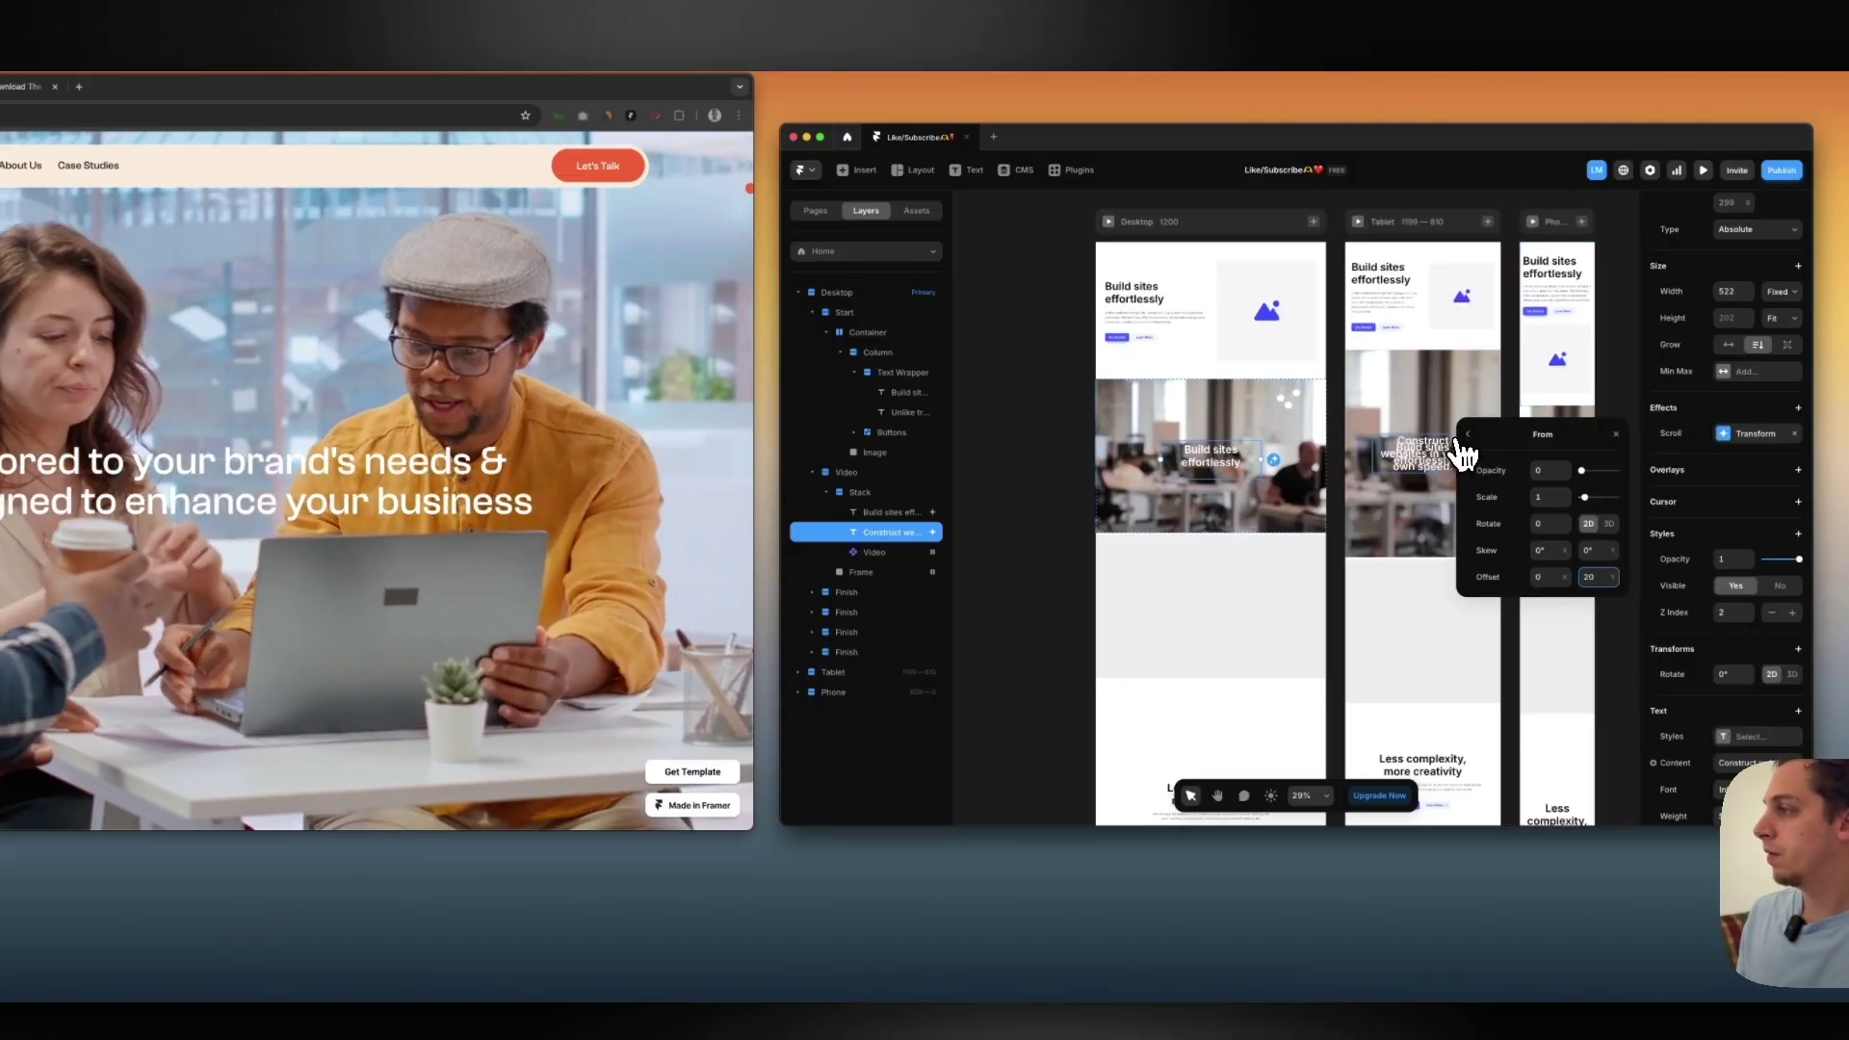
click(1471, 442)
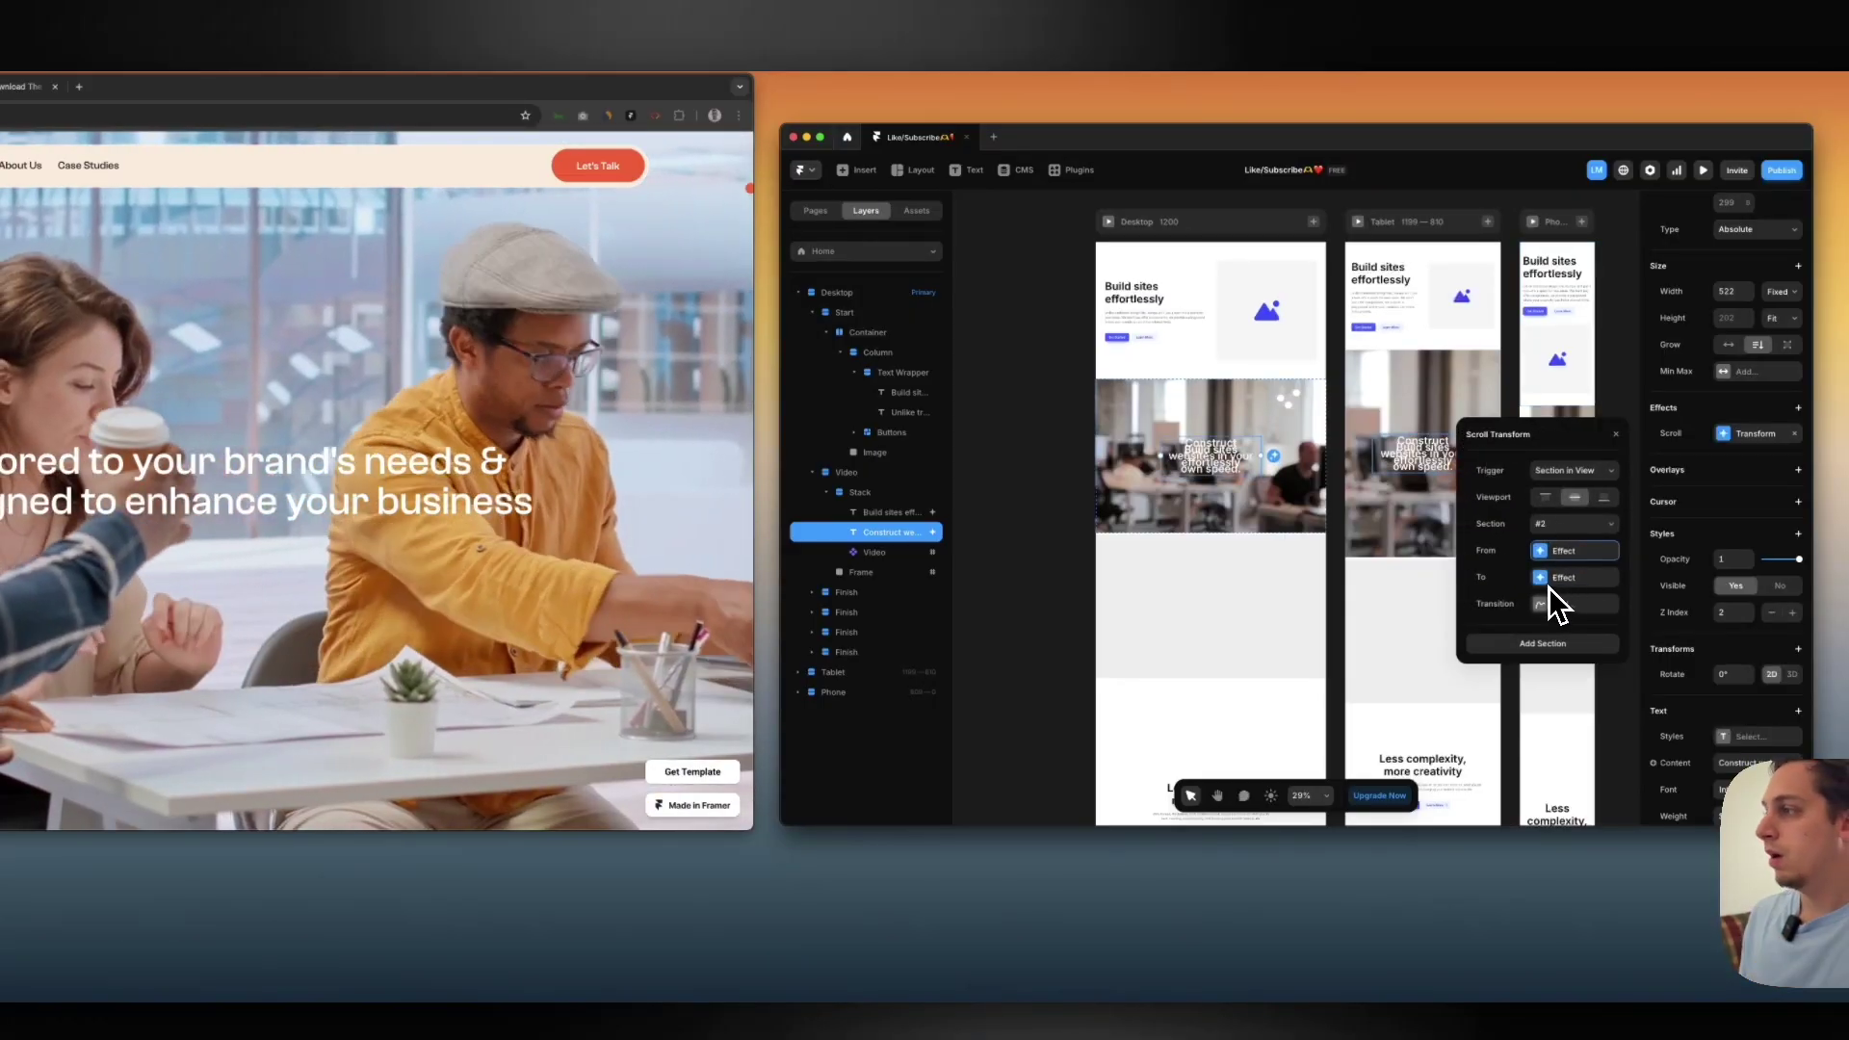
click(1323, 585)
Select the Construct websites heading and reopen its scroll transform settings
scroll(1334, 598, down, 5)
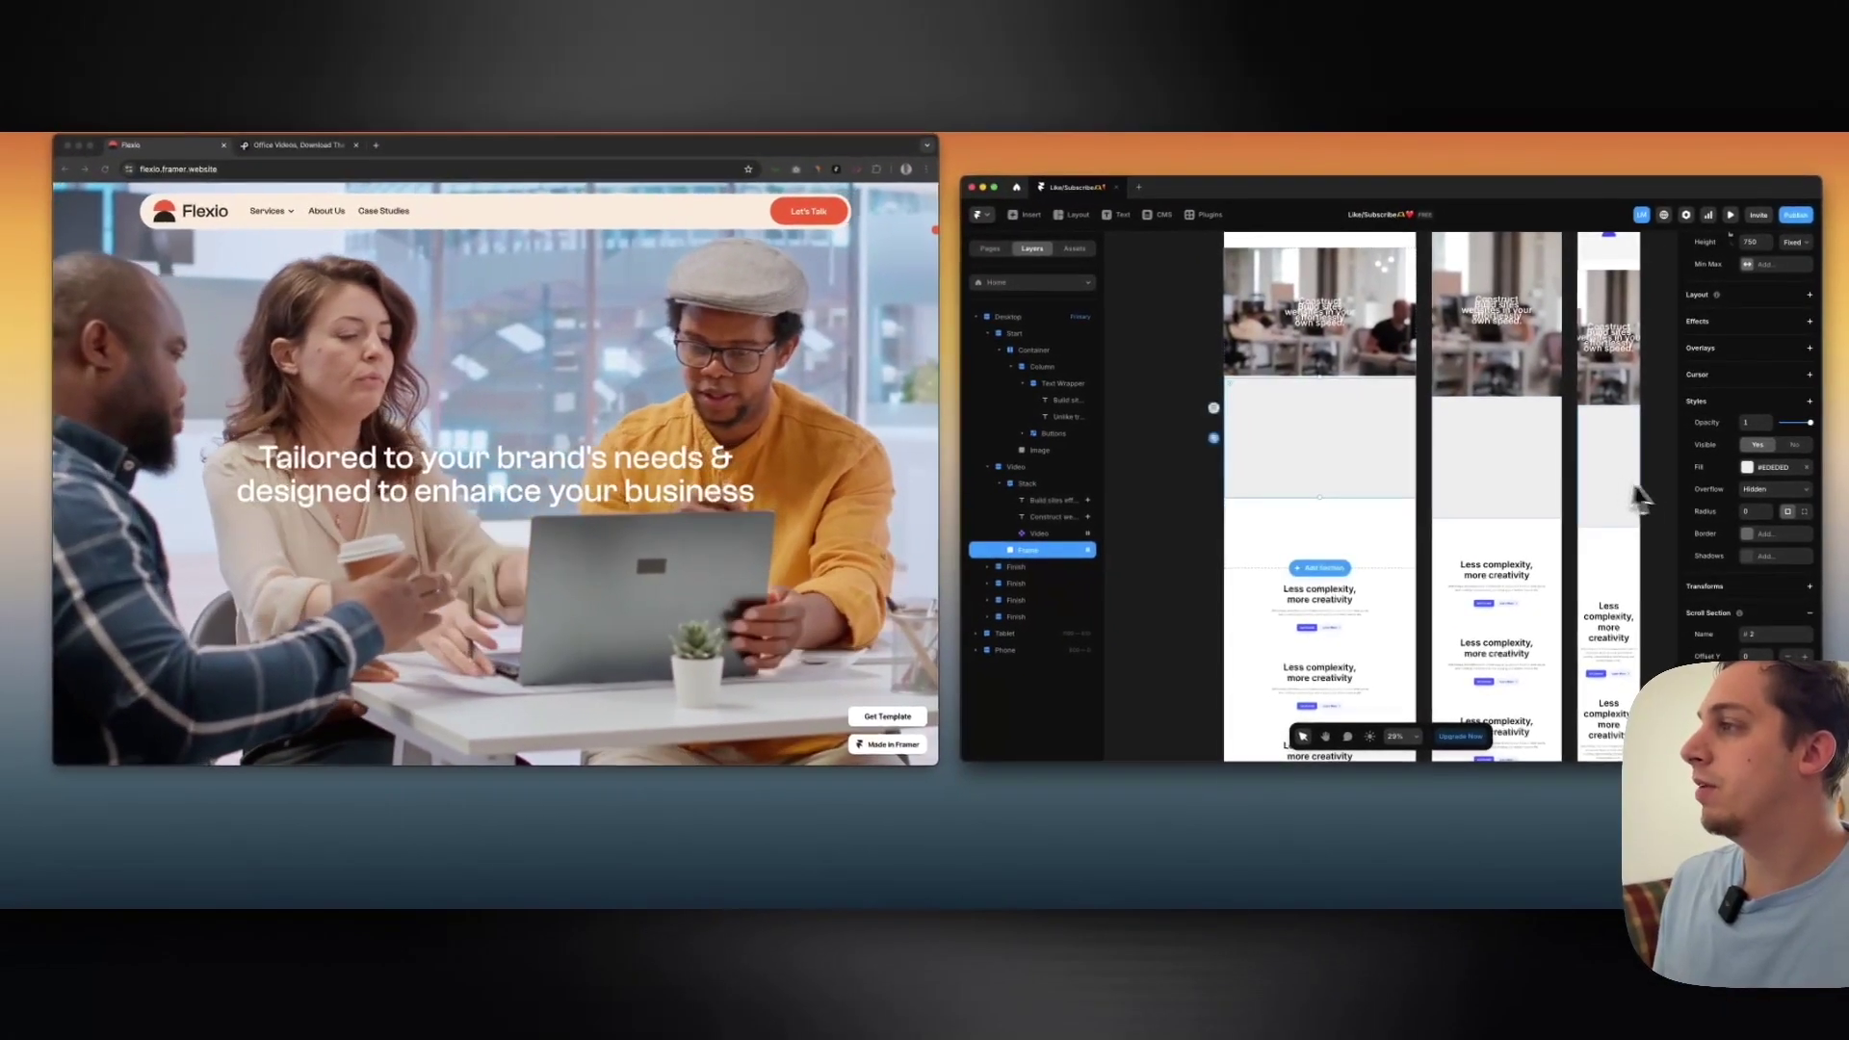
scroll(1211, 481, up, 5)
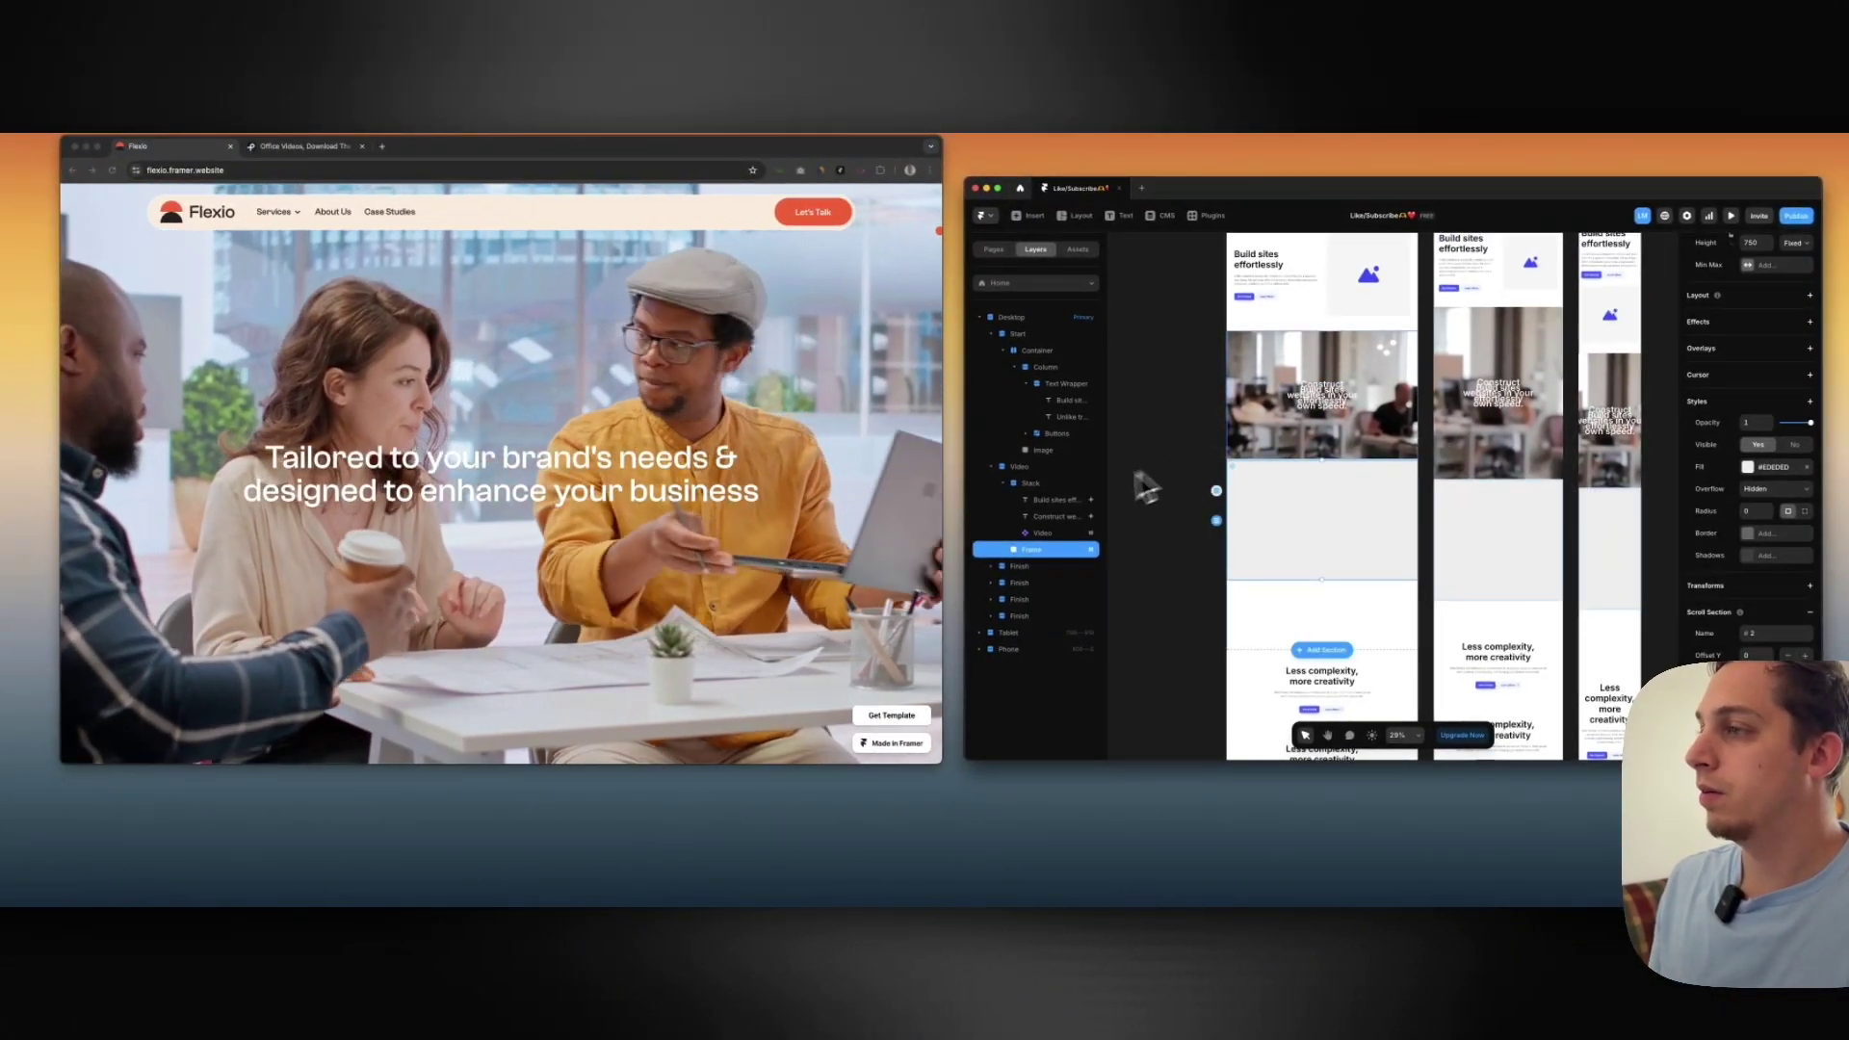
click(1055, 516)
click(1717, 453)
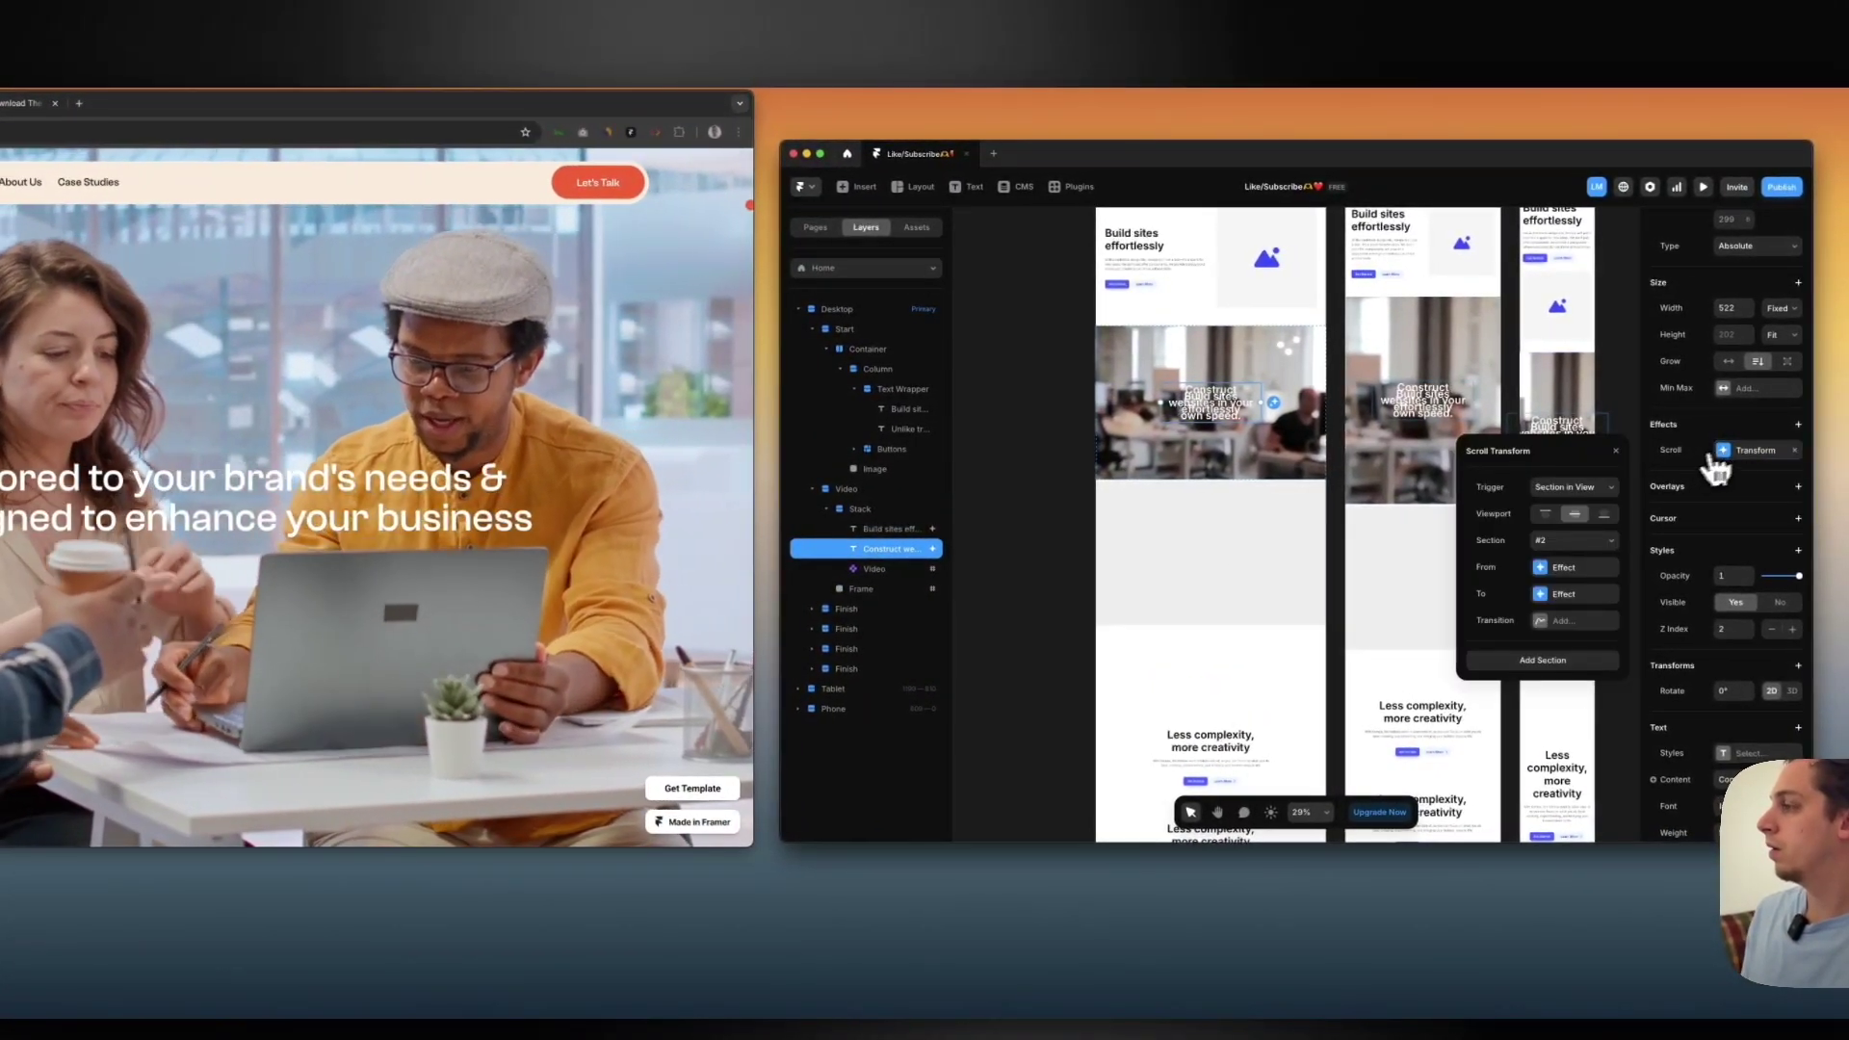
scroll(1291, 384, up, 3)
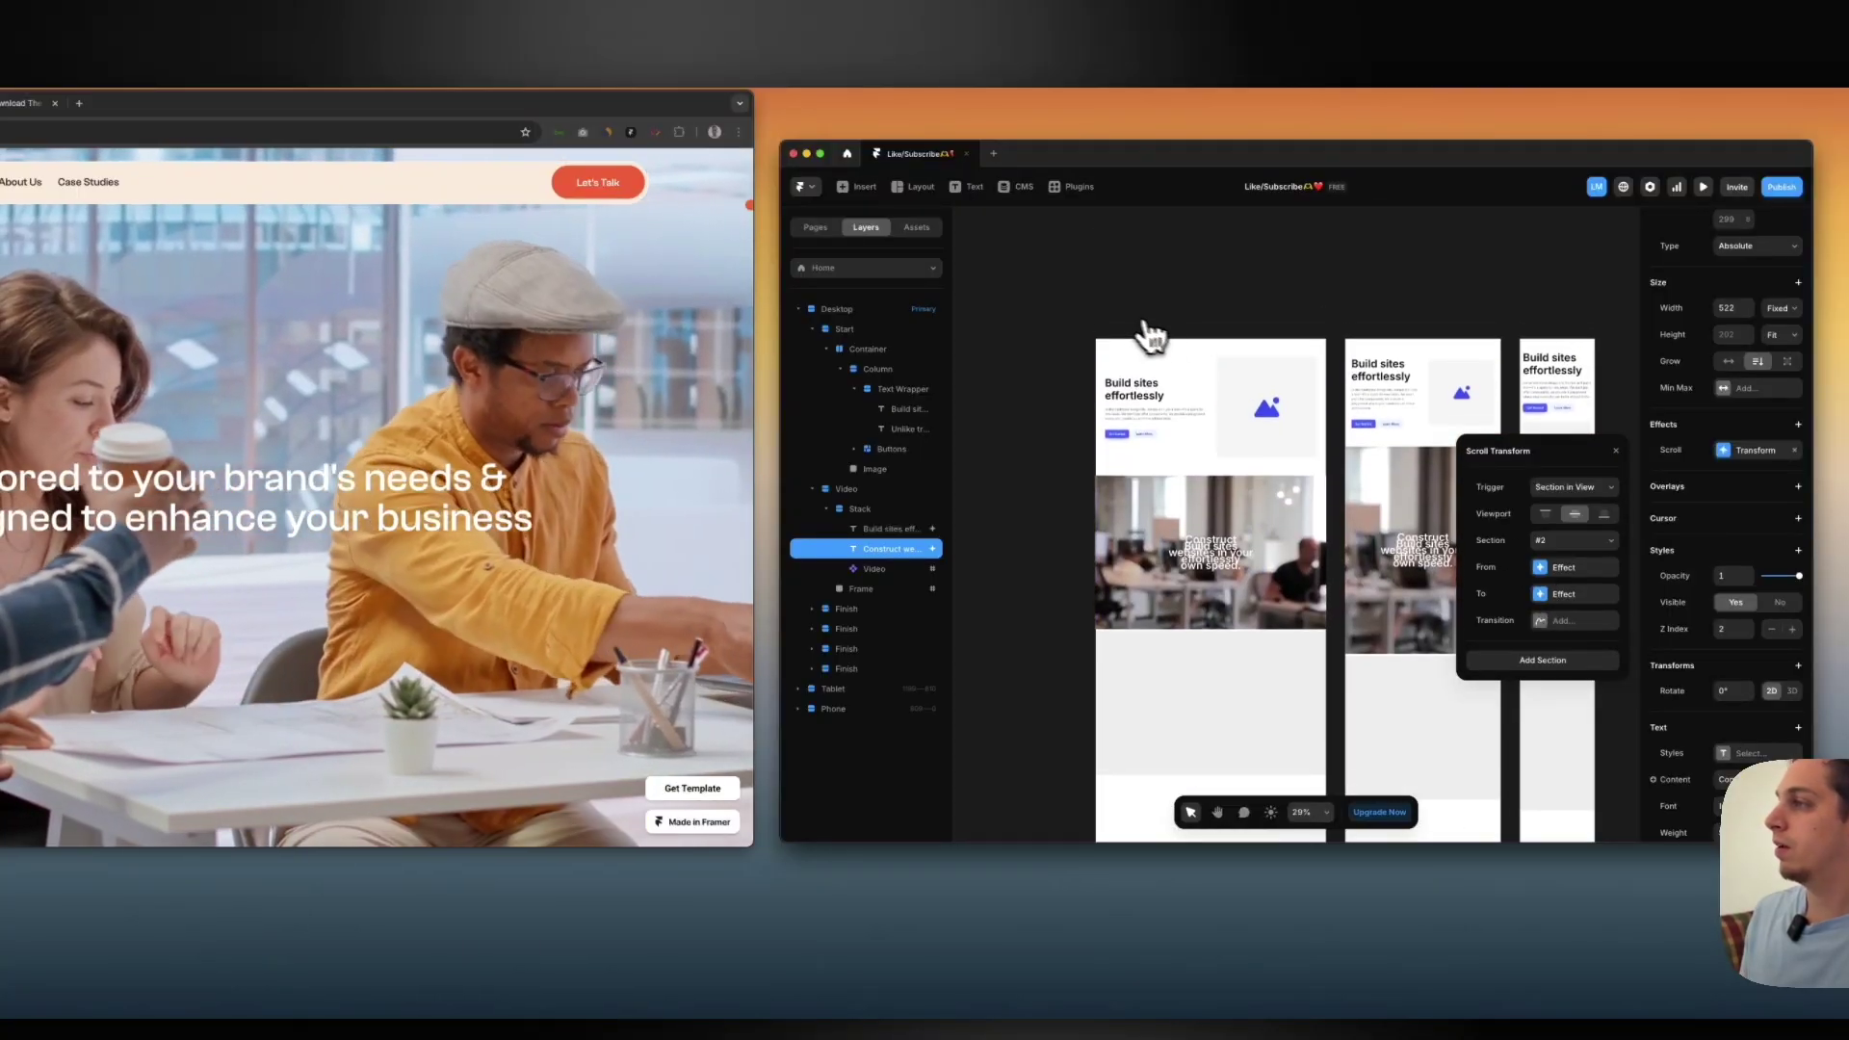
Preview the page and scroll through it to test the heading scroll effects
click(1118, 330)
scroll(1122, 345, down, 5)
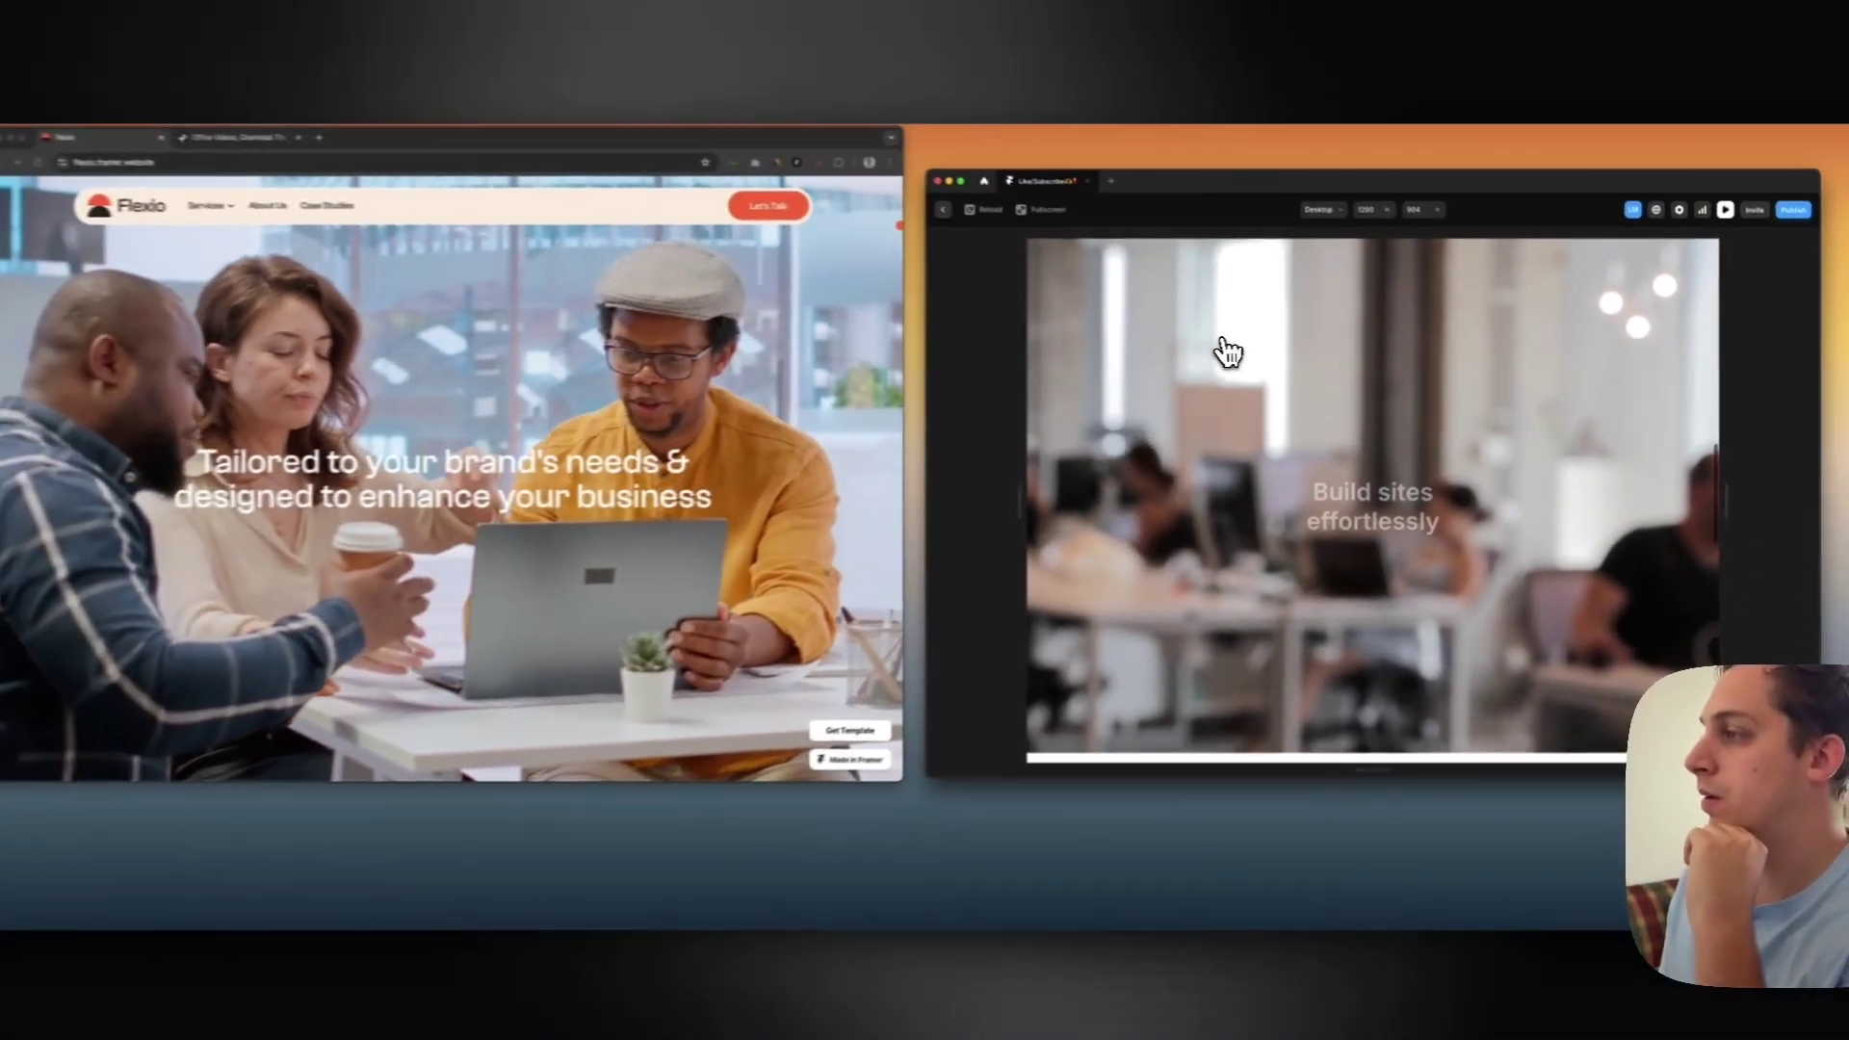
scroll(1129, 352, up, 5)
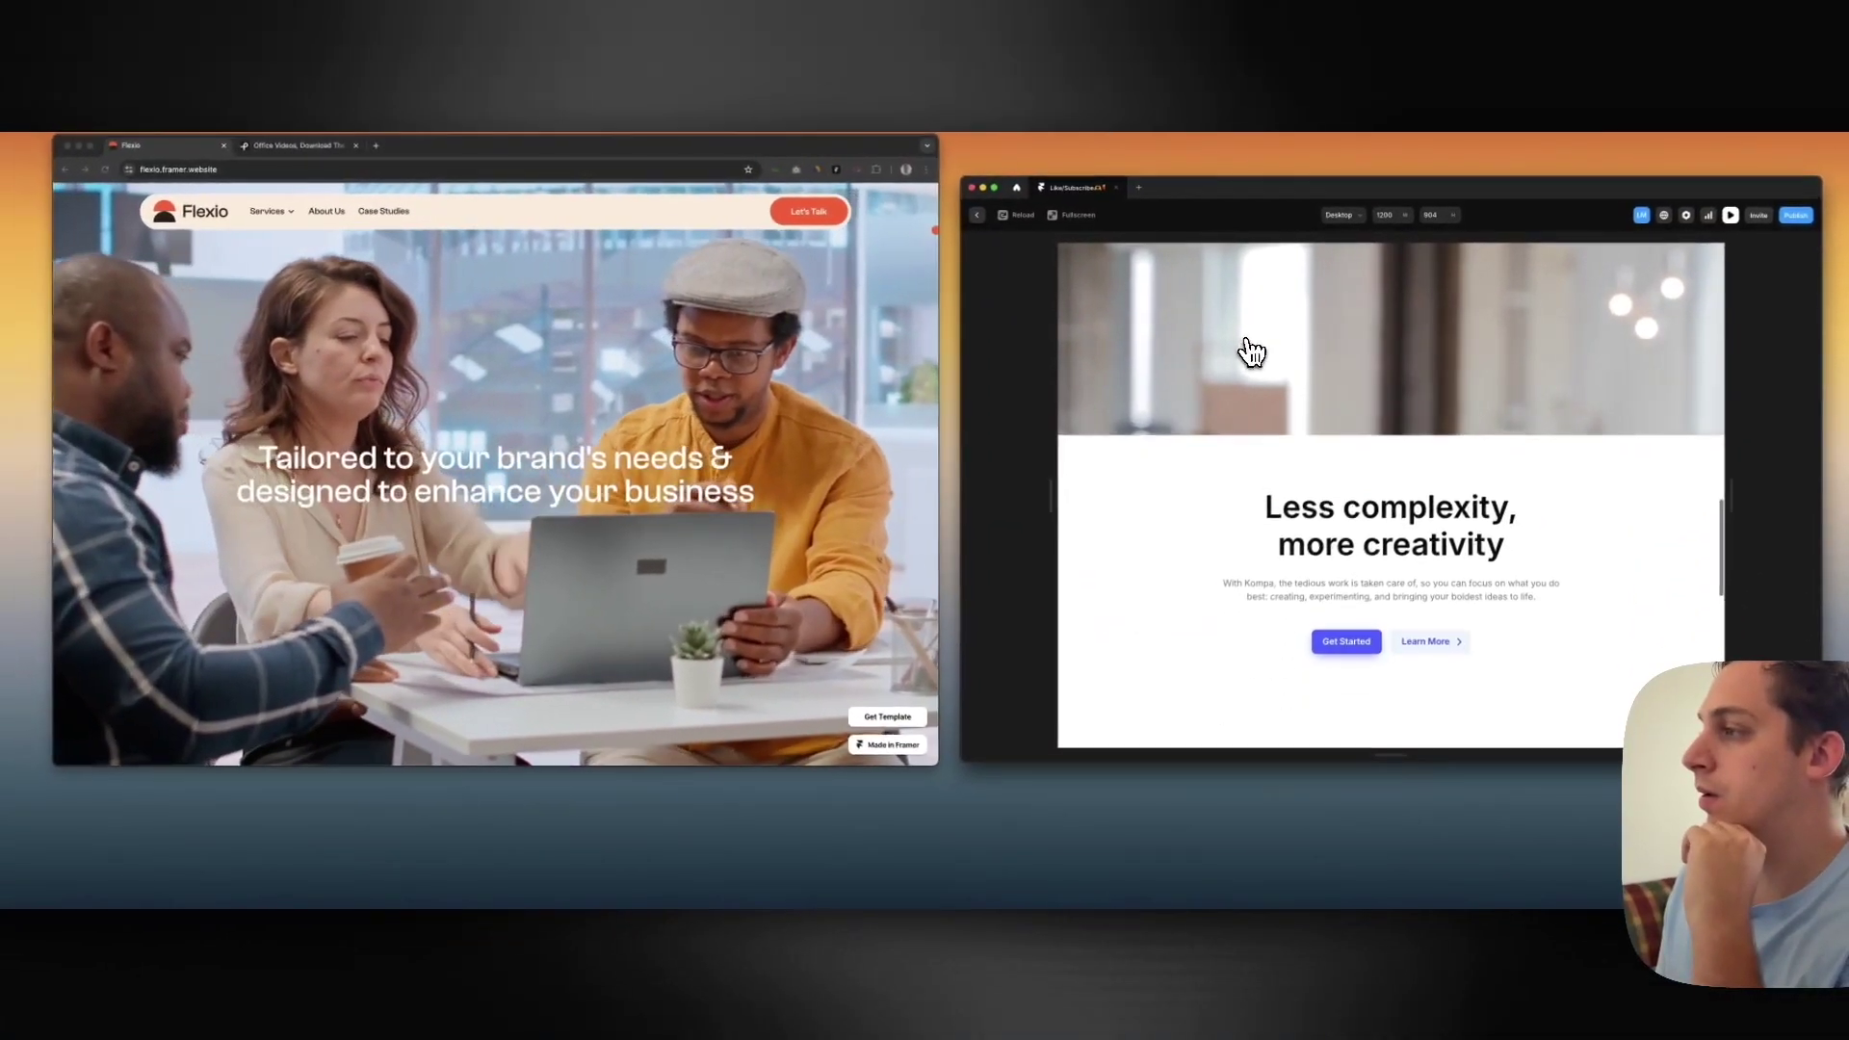
scroll(1128, 353, down, 5)
scroll(1128, 353, up, 2)
scroll(1246, 350, up, 2)
scroll(1251, 350, down, 3)
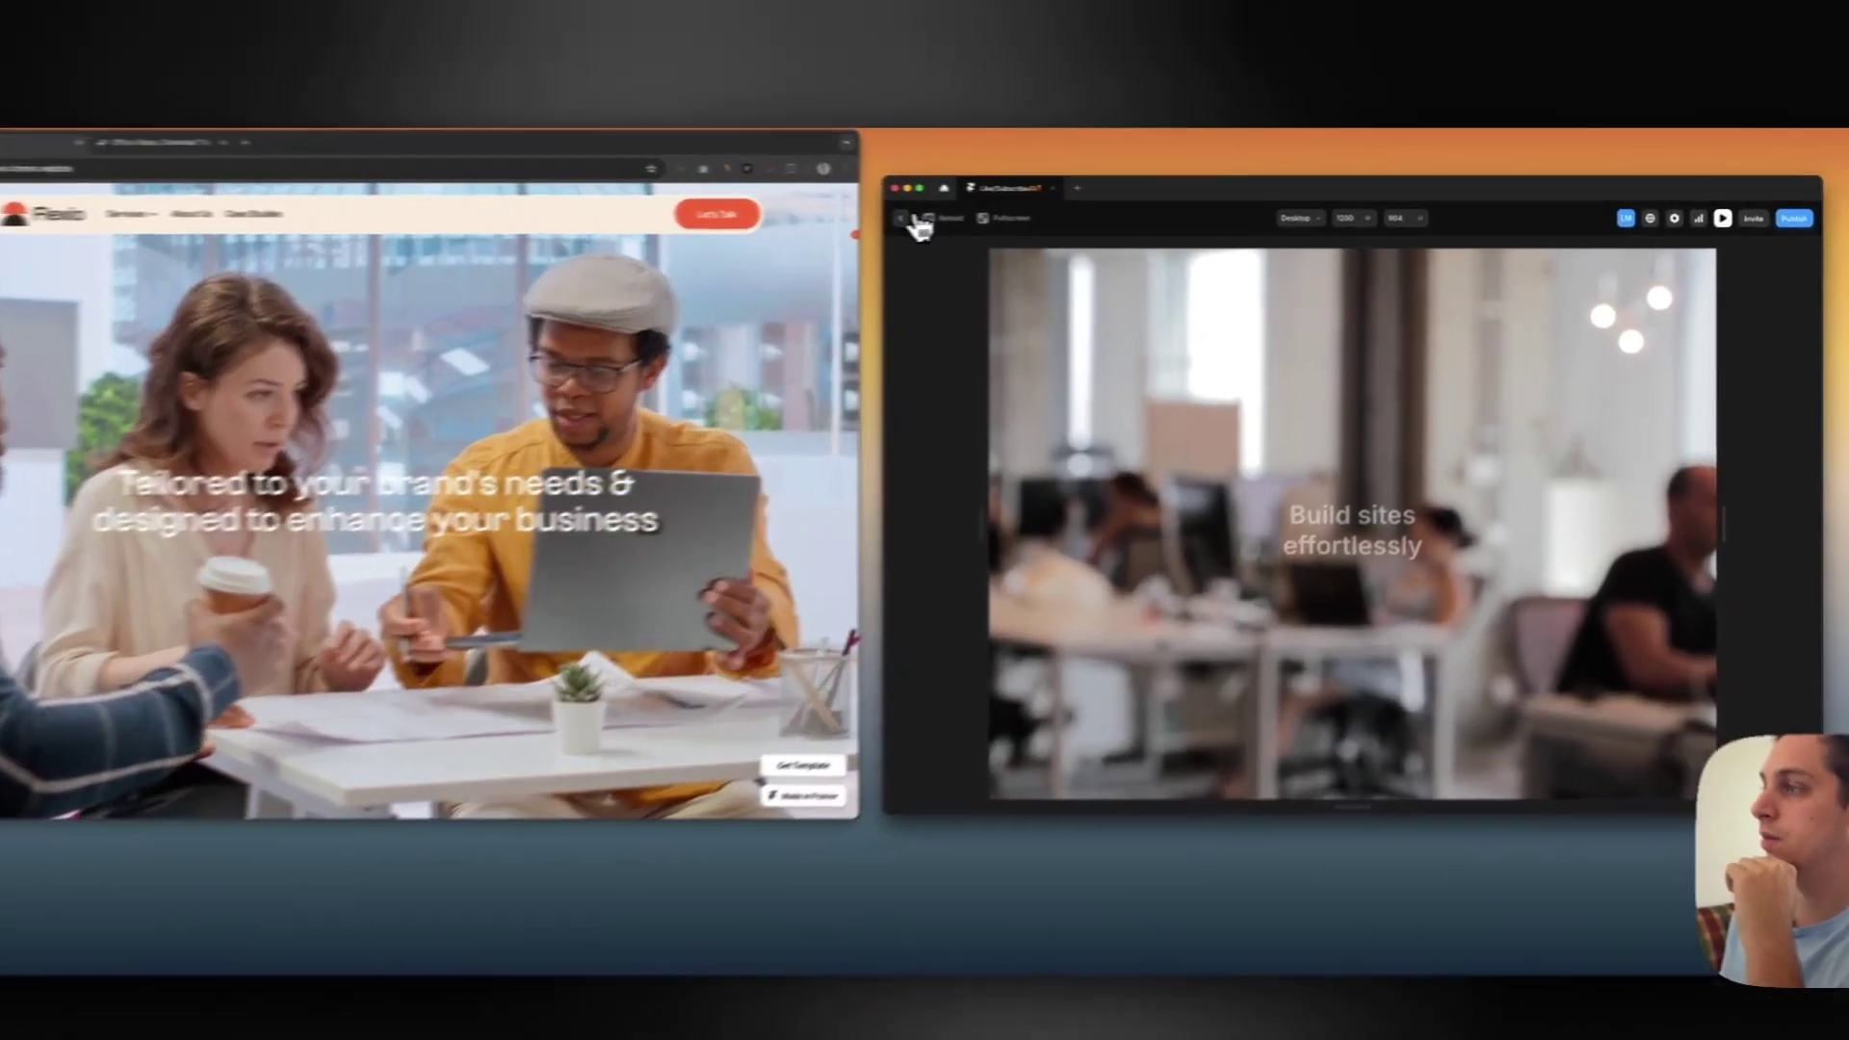
click(915, 220)
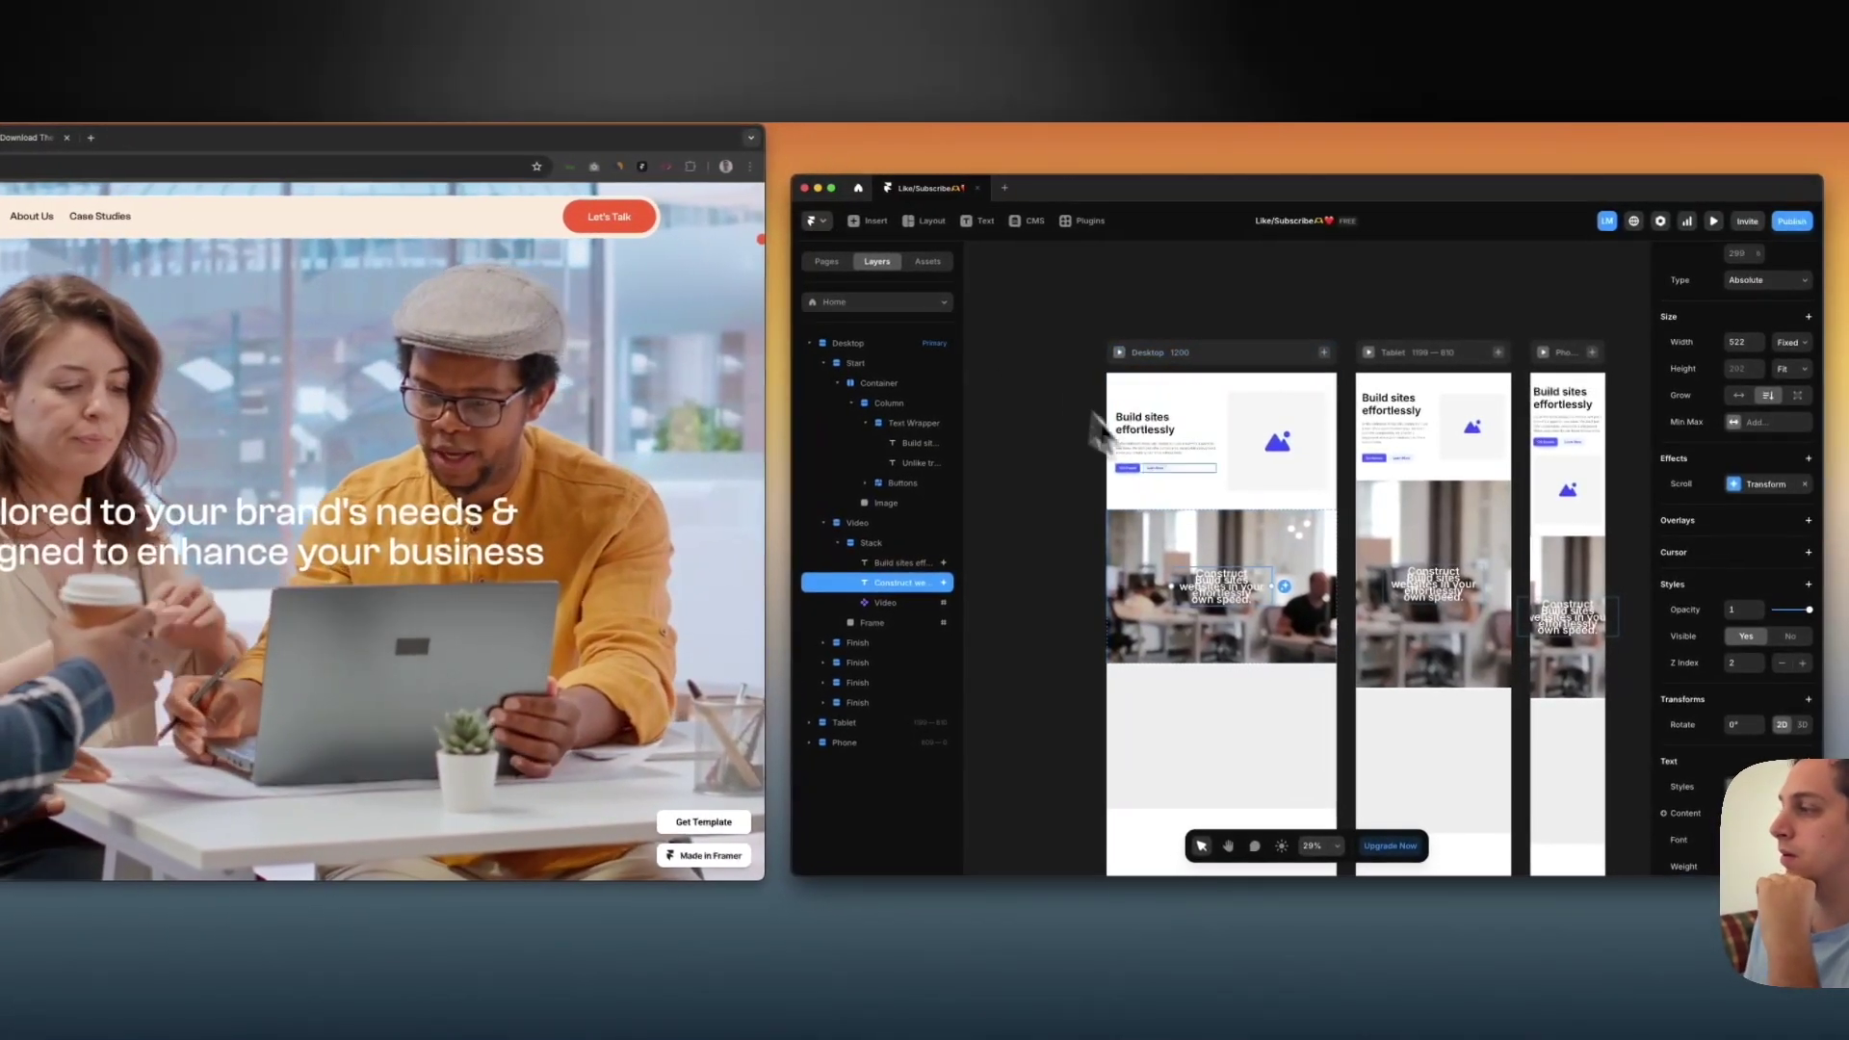
Delete the second section from the Build sites effortlessly heading's Scroll Transform
click(912, 564)
scroll(1734, 558, down, 5)
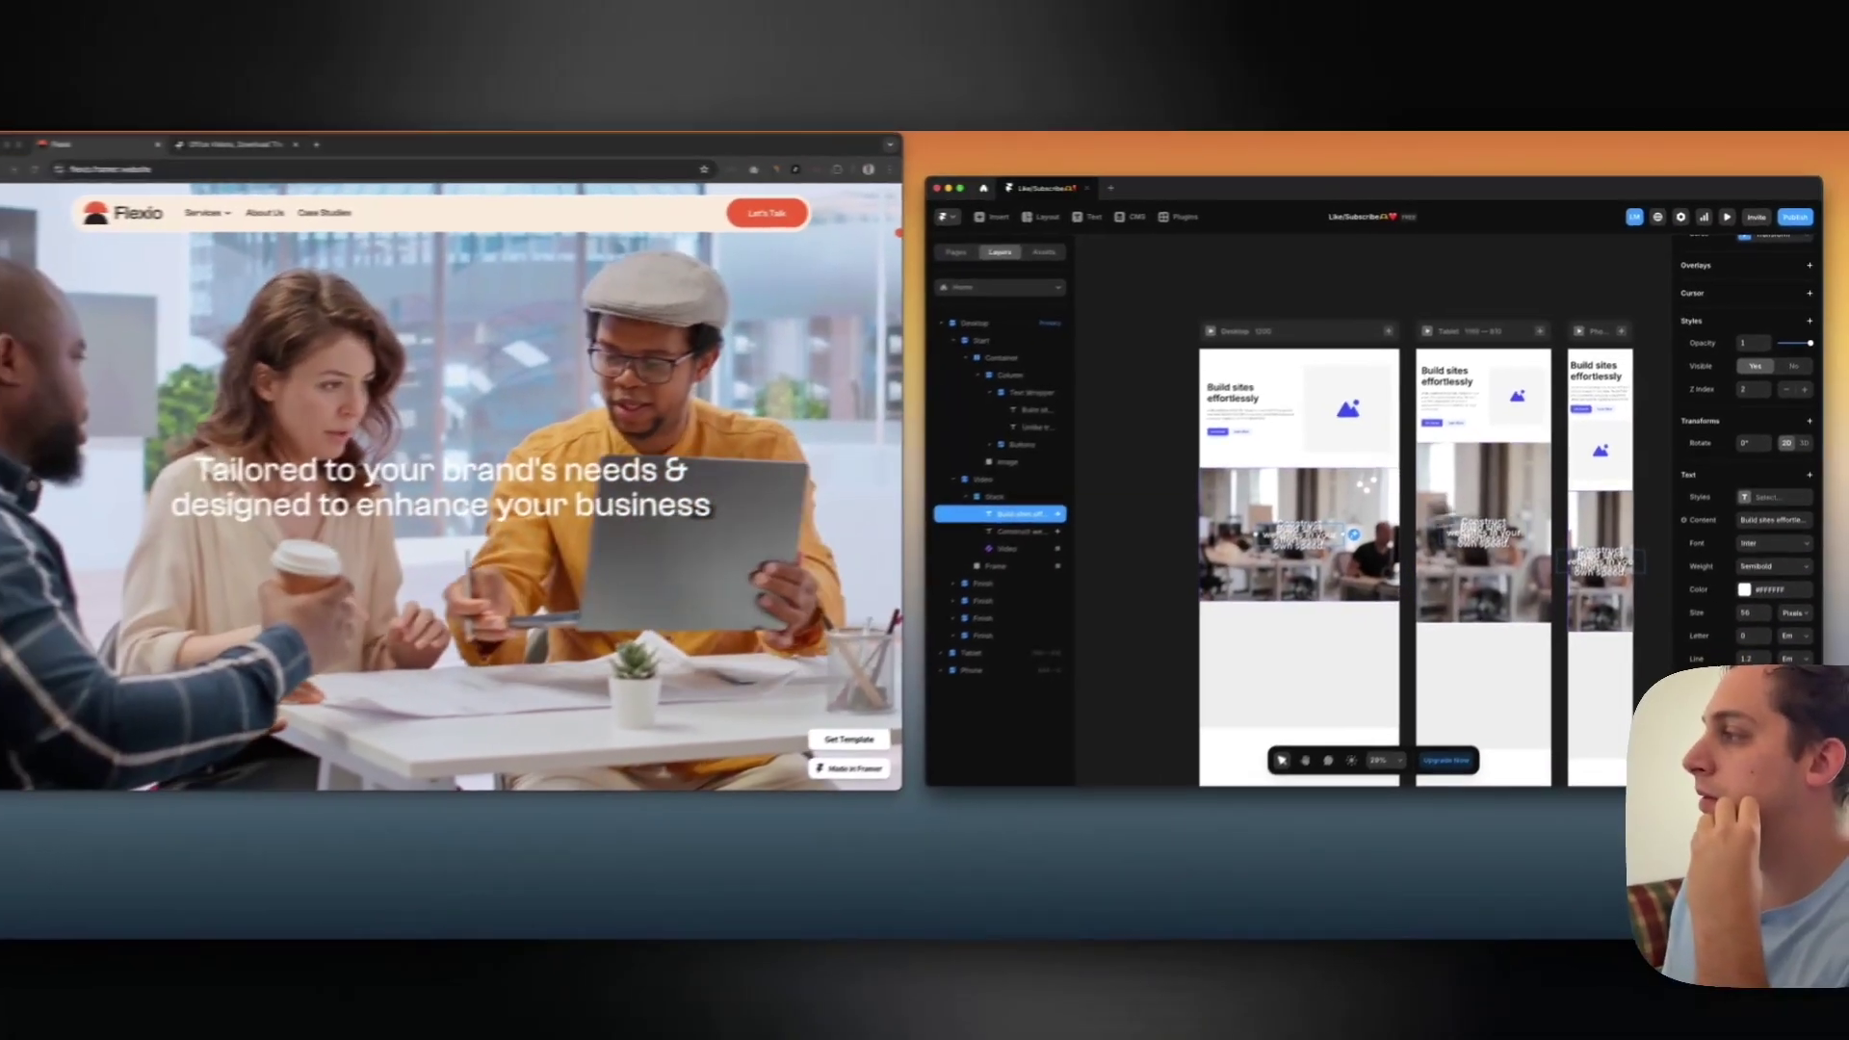
scroll(1772, 508, up, 3)
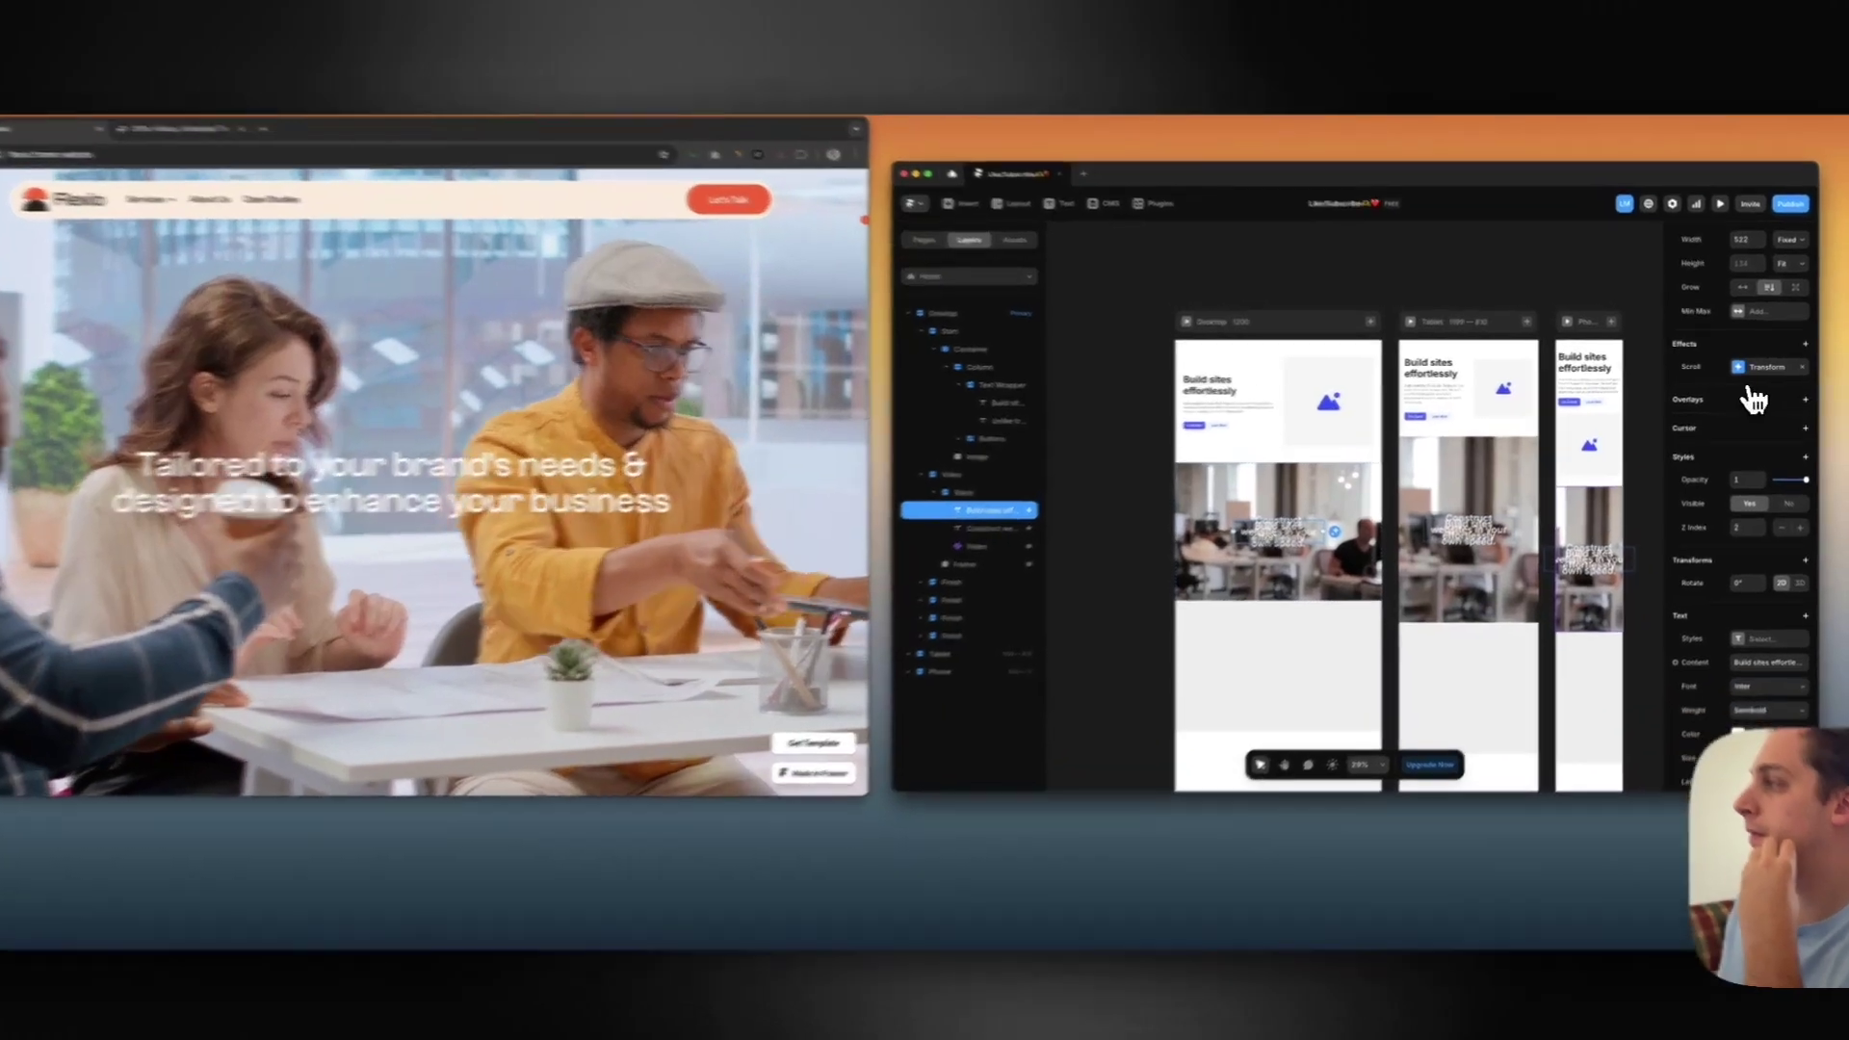
click(1774, 367)
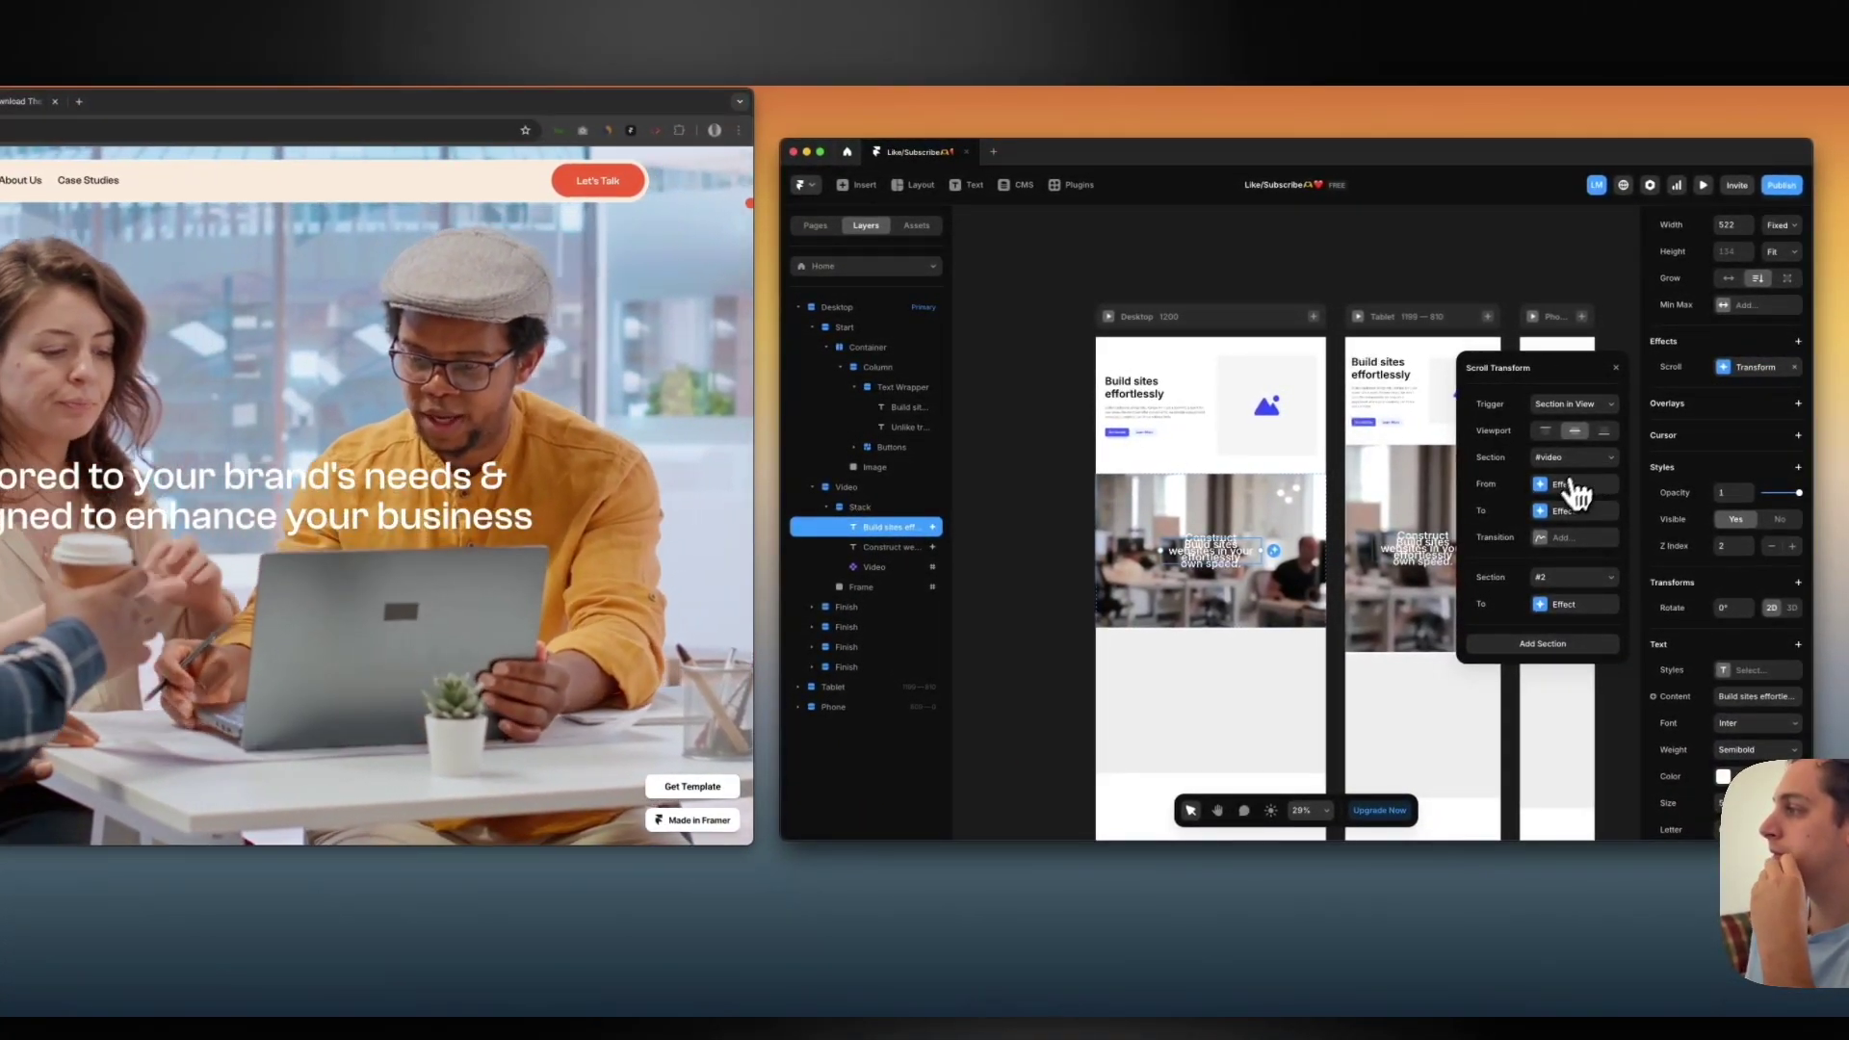
click(1562, 603)
Preview the Desktop page again to check the revised scroll transform
click(1109, 316)
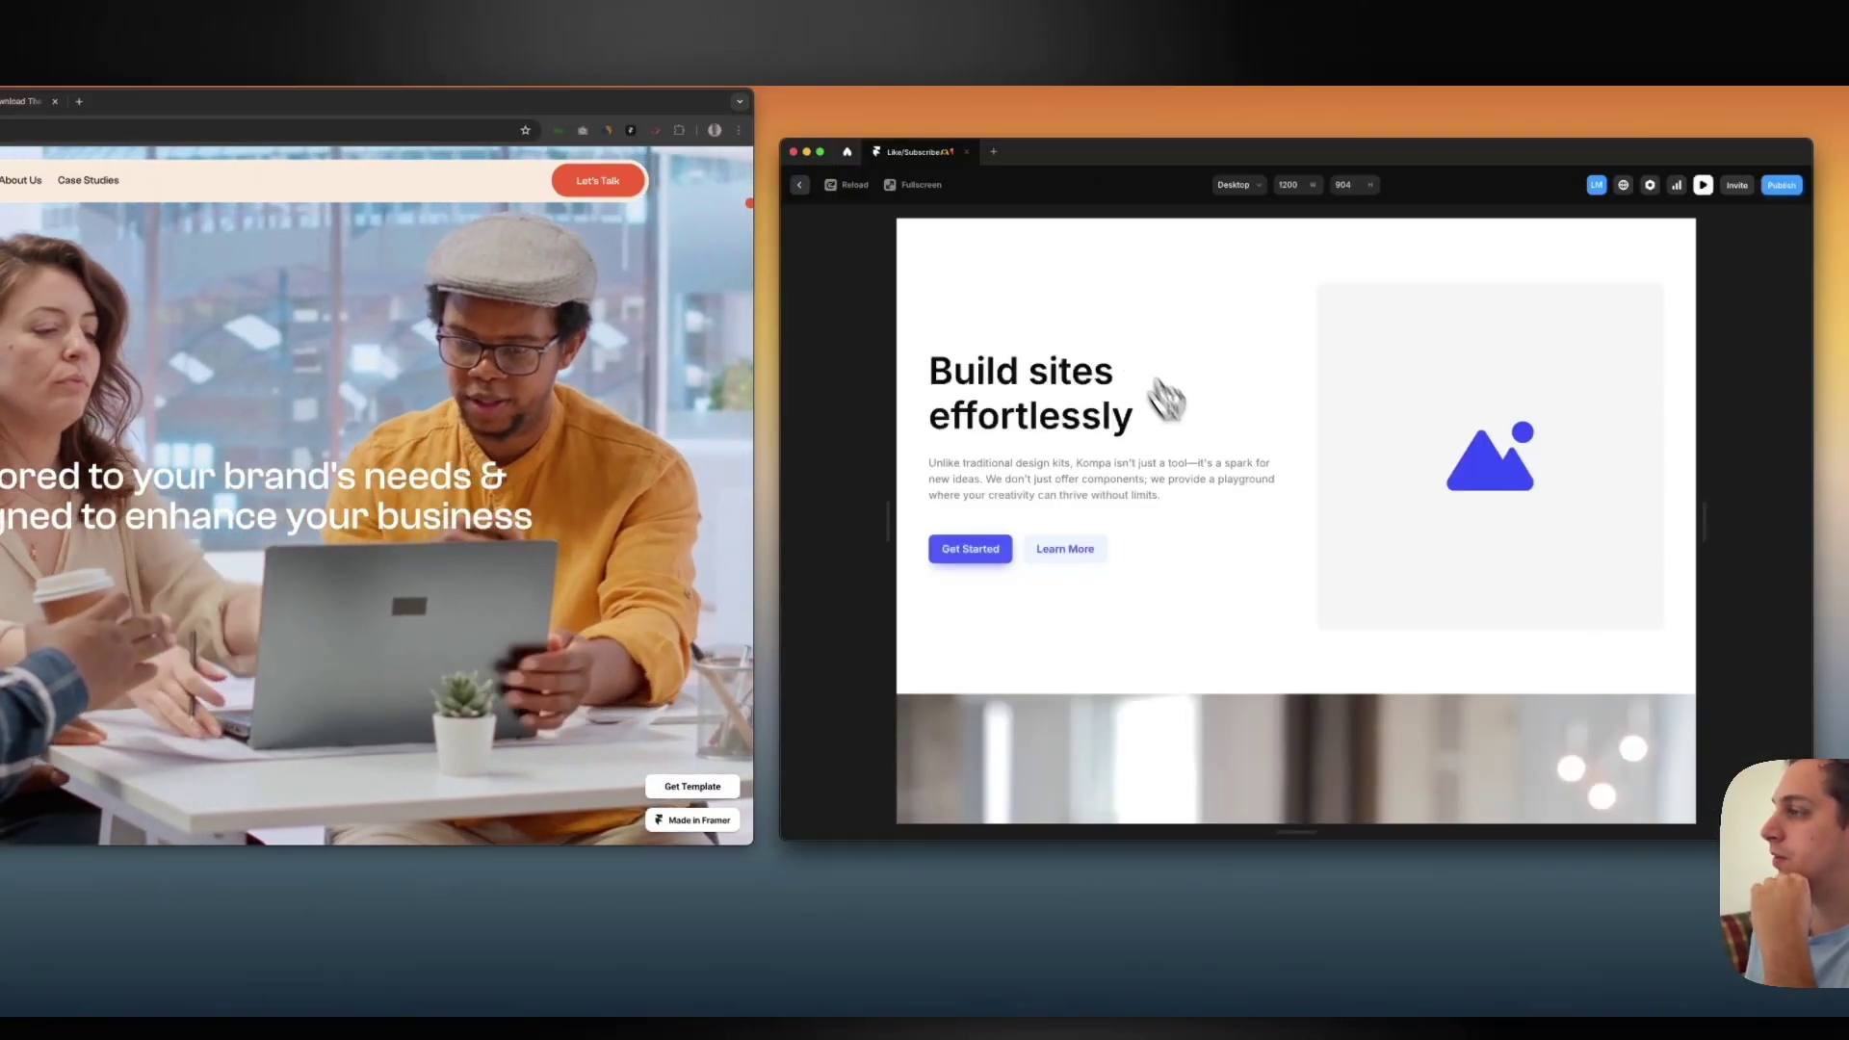
scroll(1216, 466, down, 5)
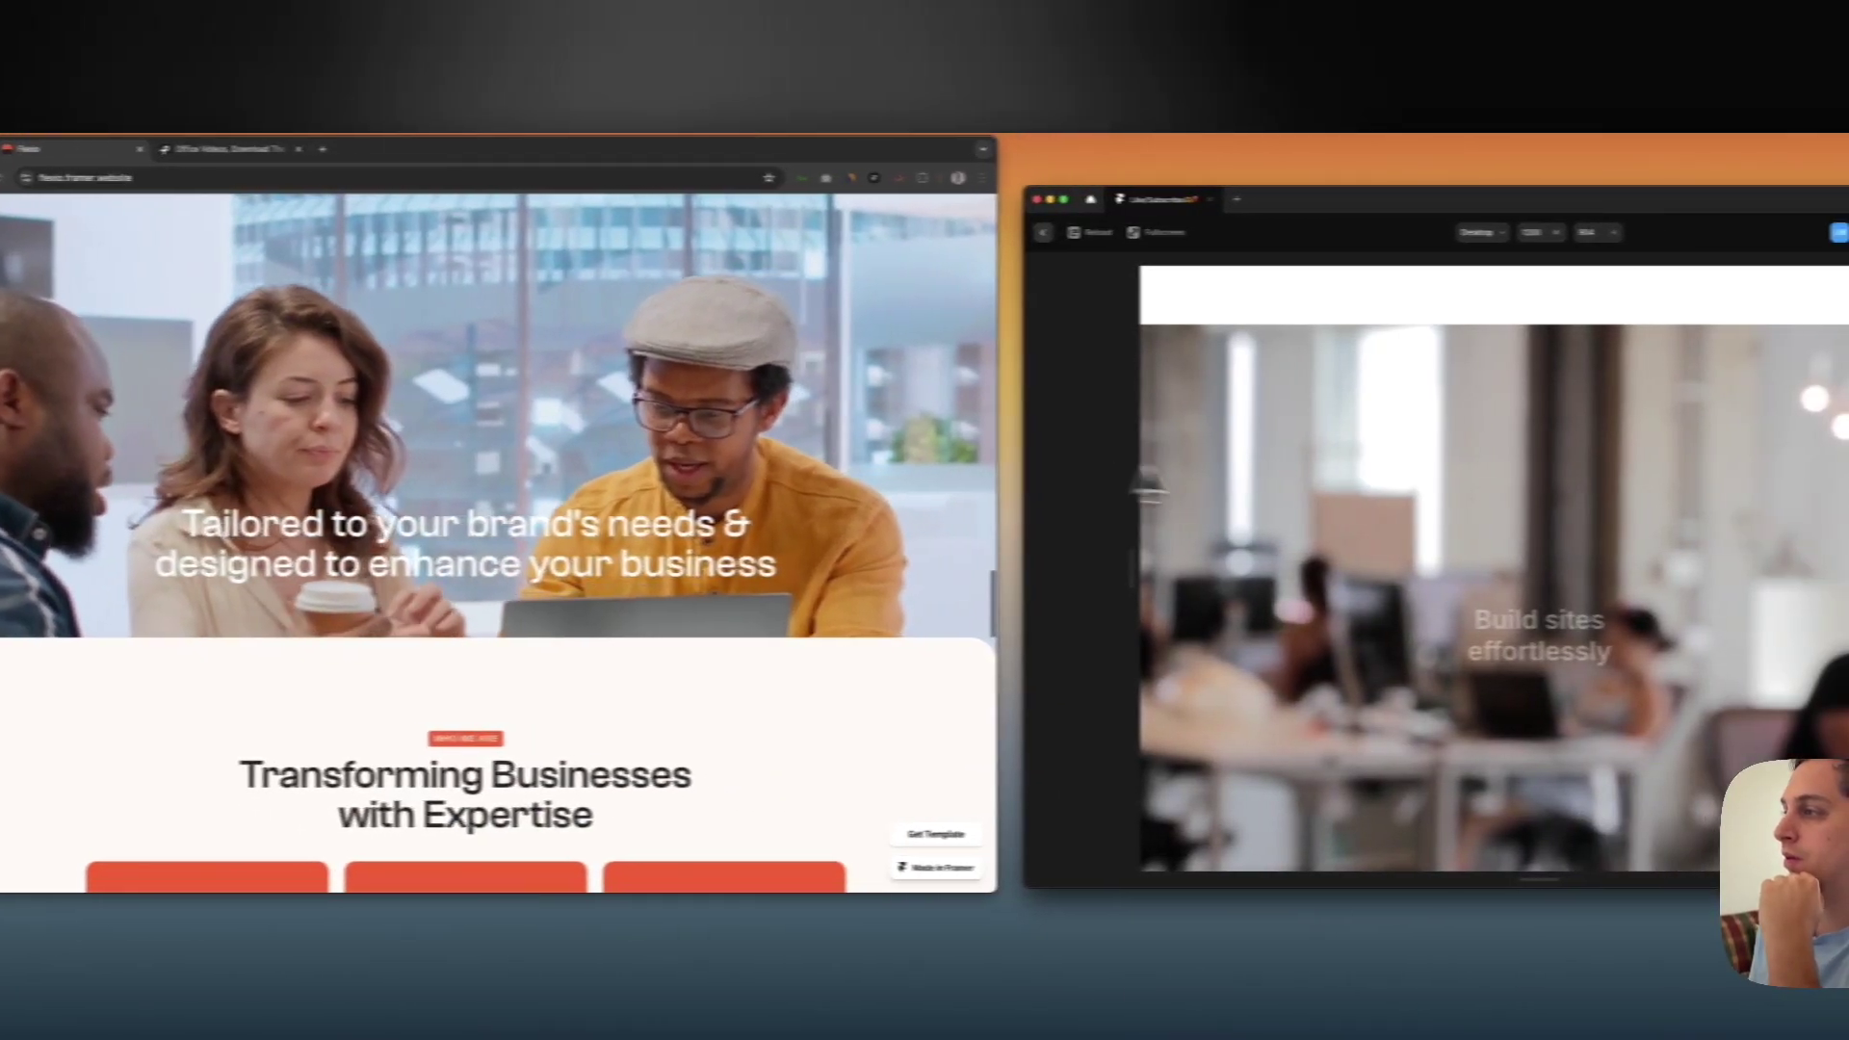
scroll(1287, 478, down, 3)
scroll(1286, 481, up, 3)
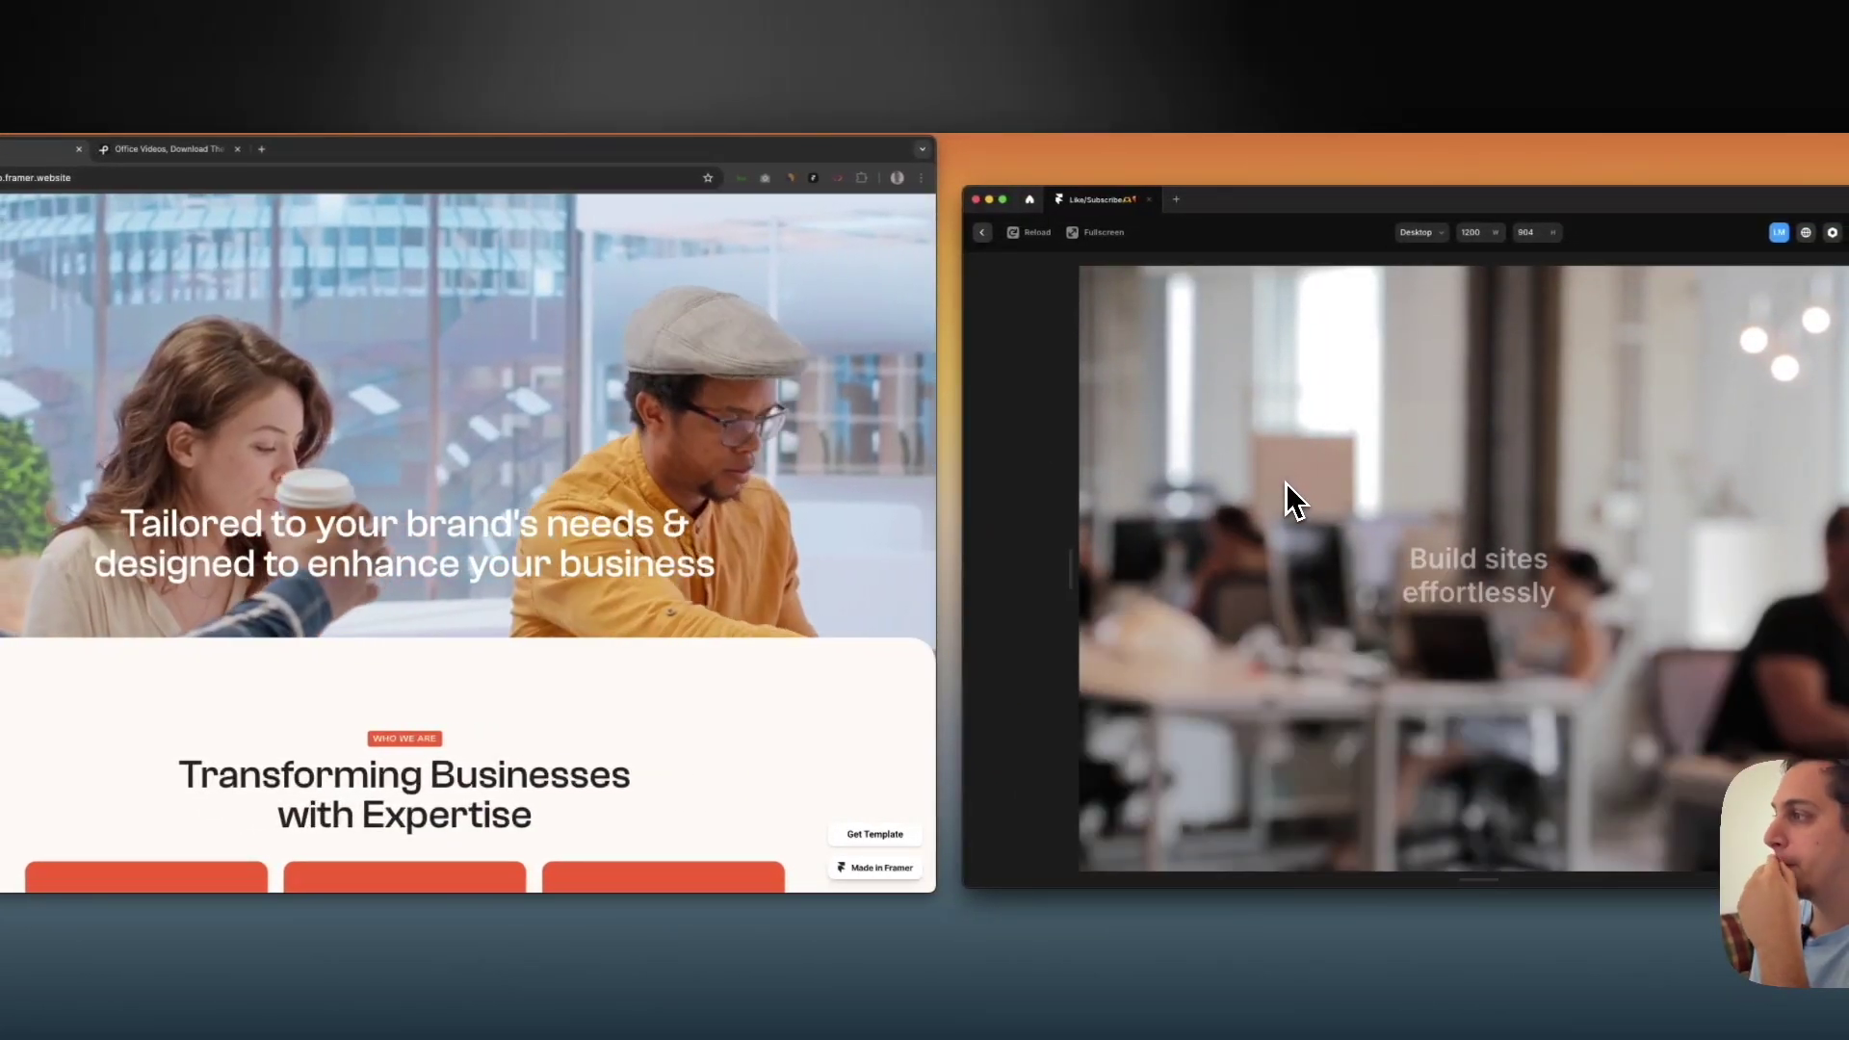
scroll(1286, 483, up, 4)
scroll(1286, 483, down, 4)
scroll(1285, 486, down, 5)
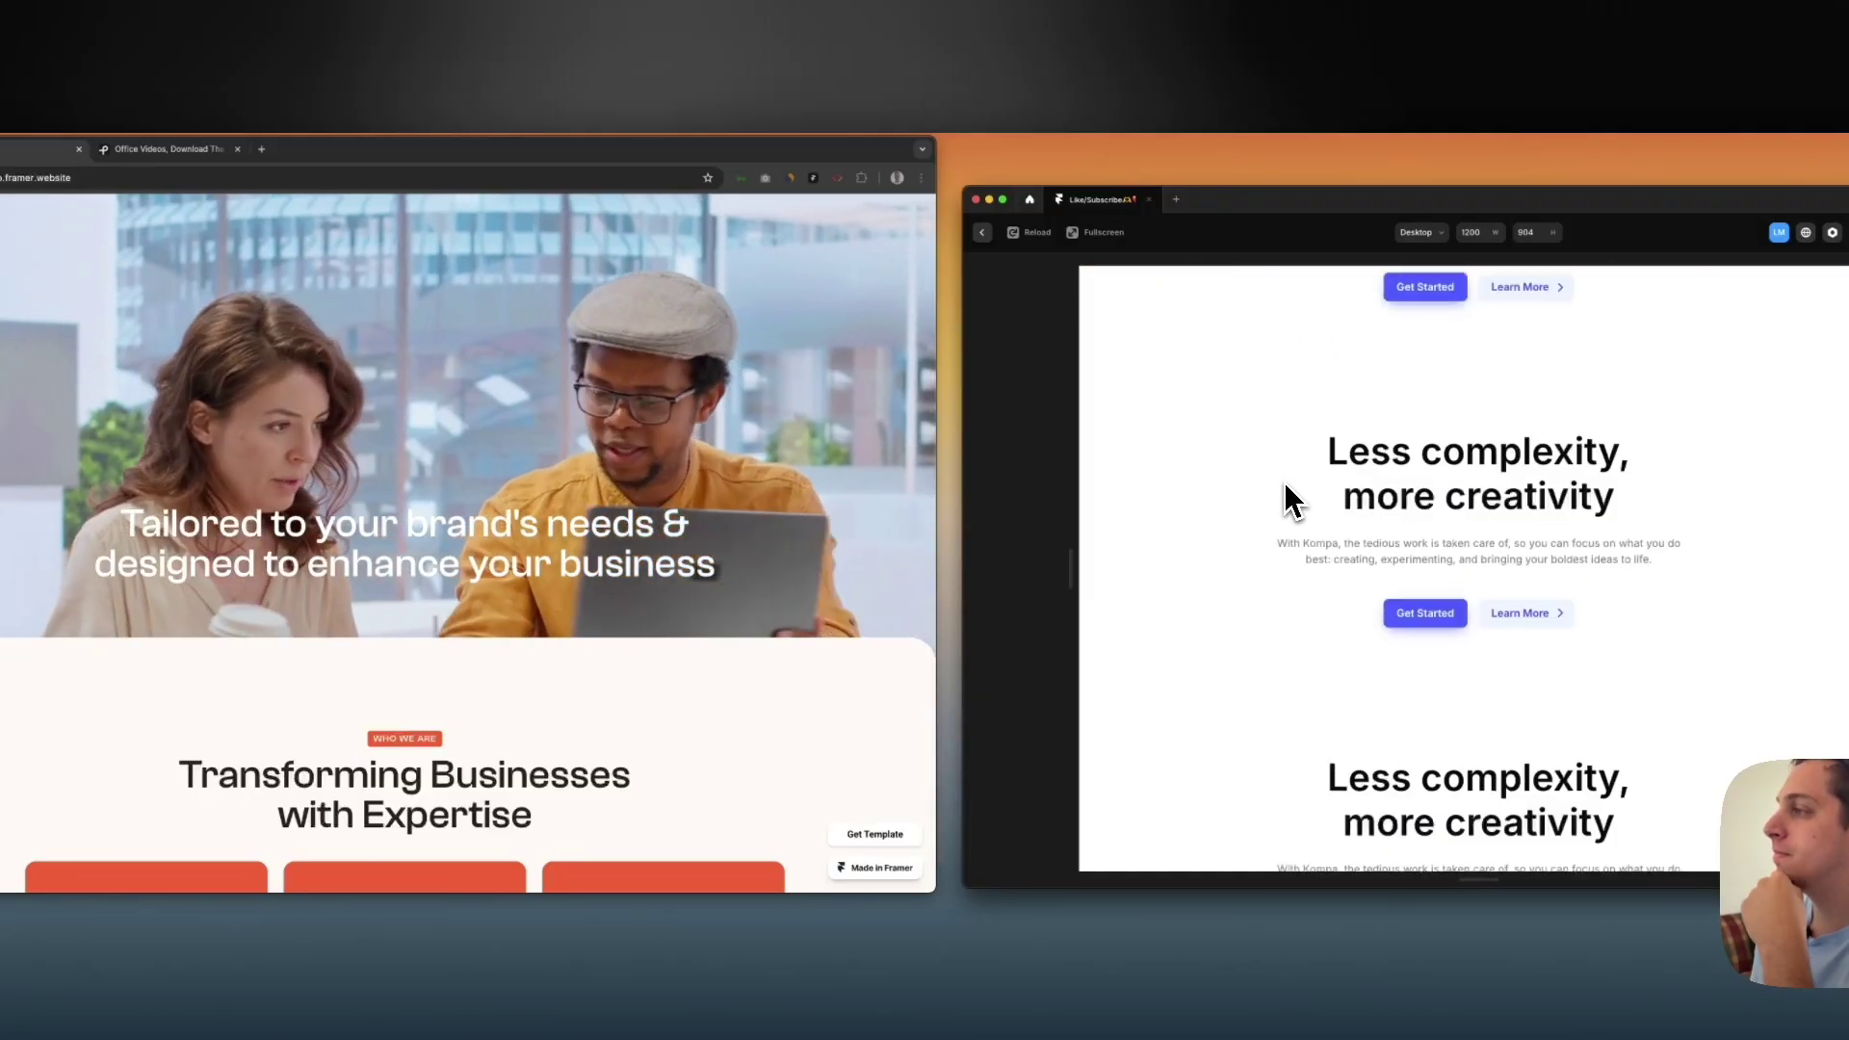
scroll(1243, 467, up, 5)
click(984, 233)
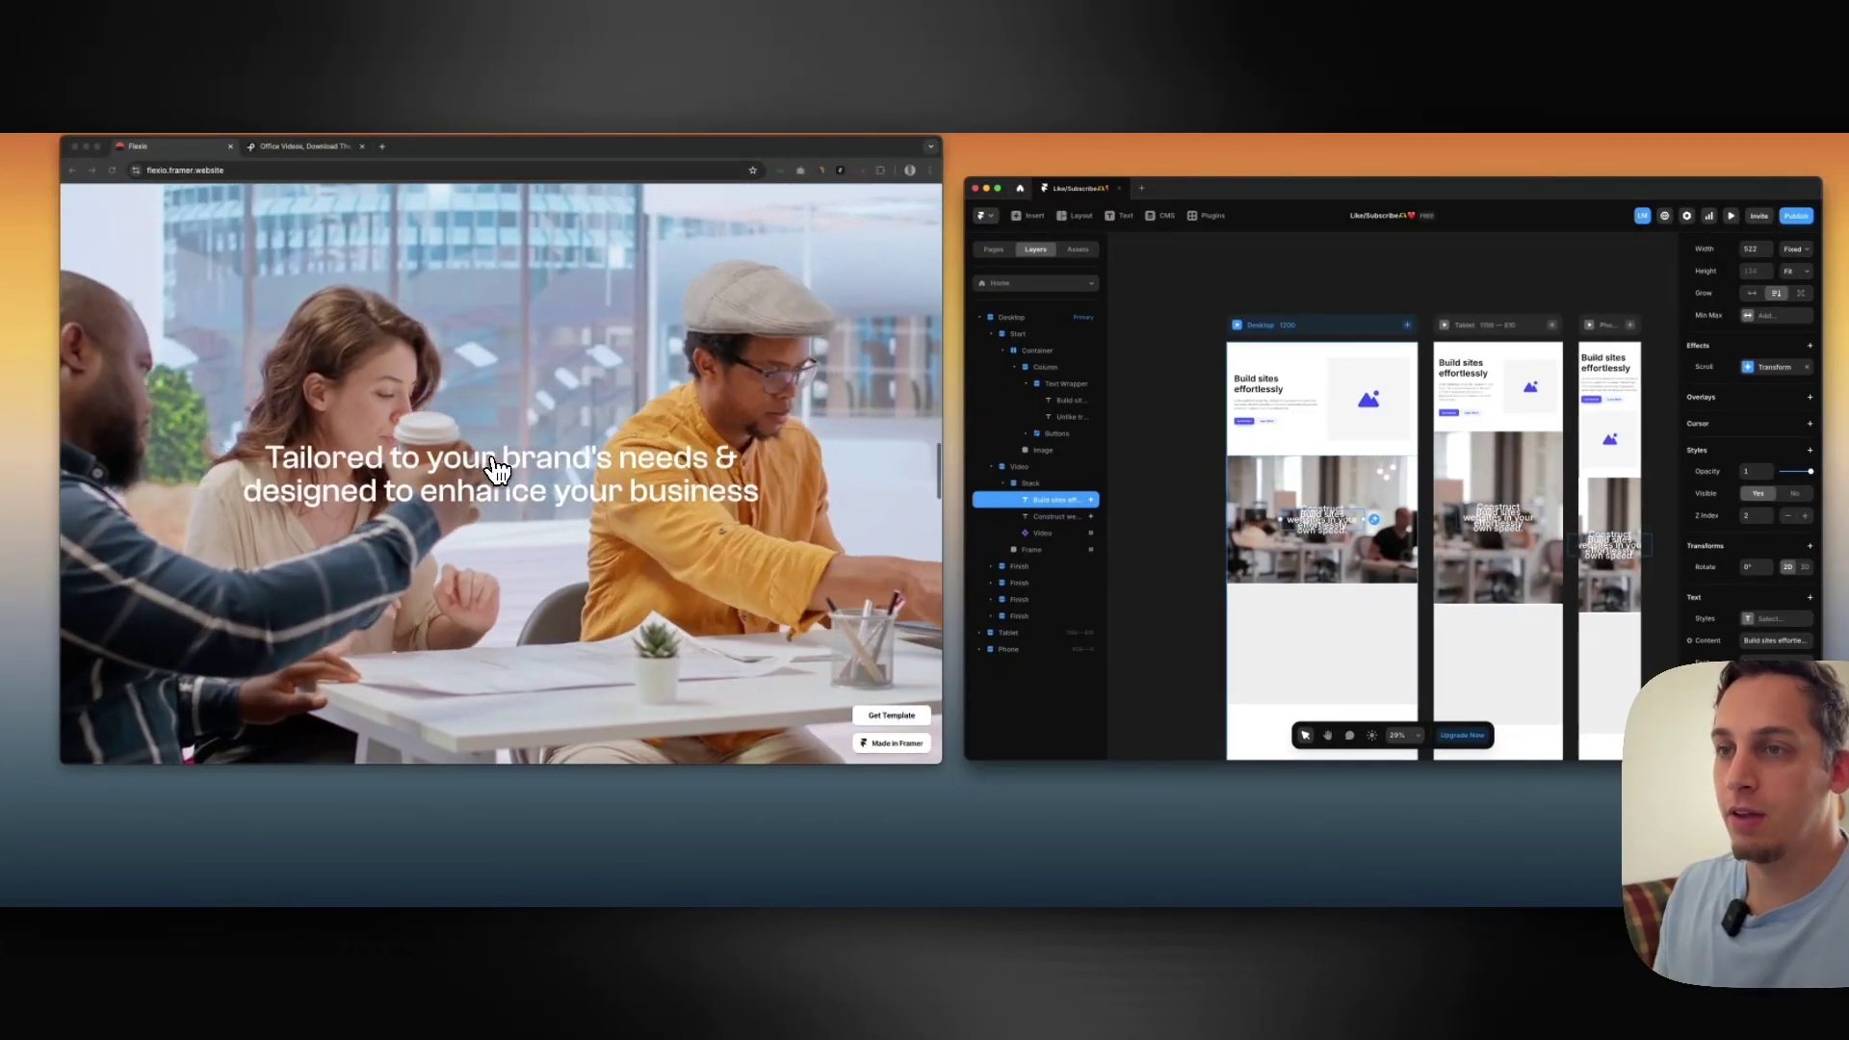
Delete the second overlay heading and remove Build sites effortlessly's Scroll Transform effect
click(1059, 517)
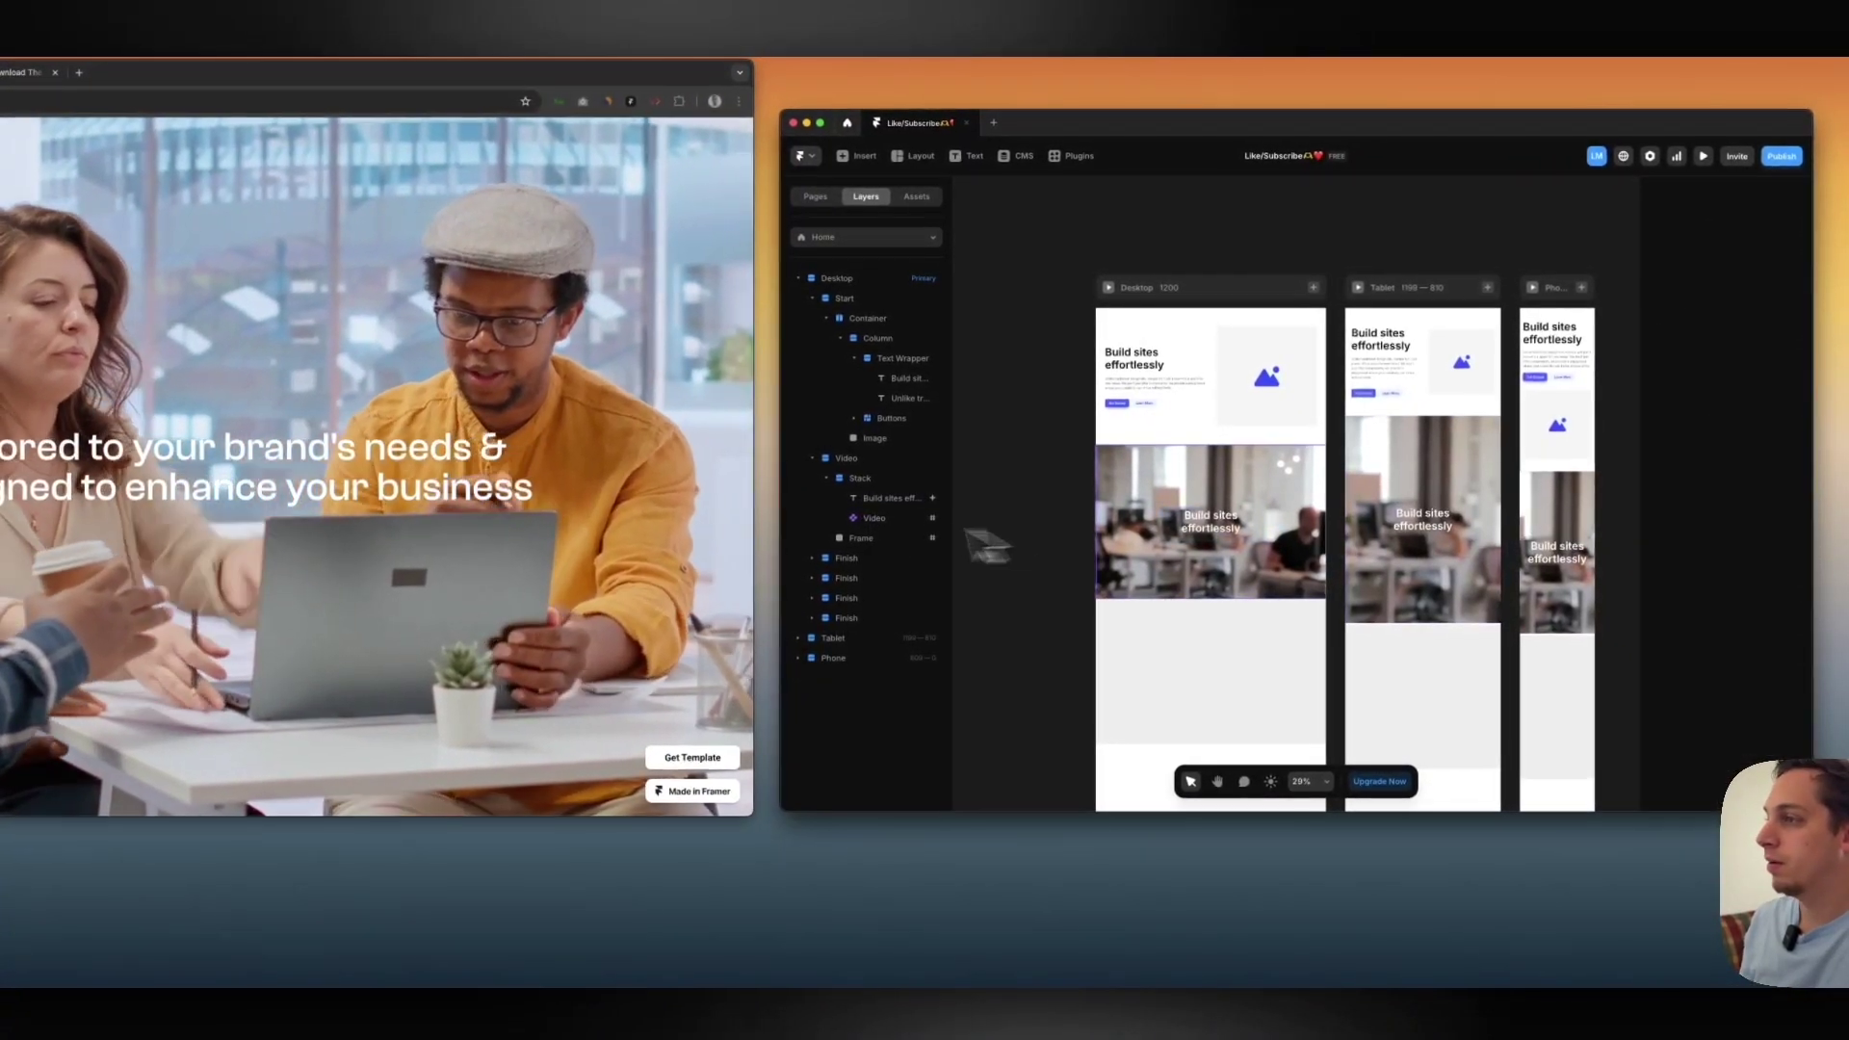
key(Delete)
scroll(1733, 510, down, 1)
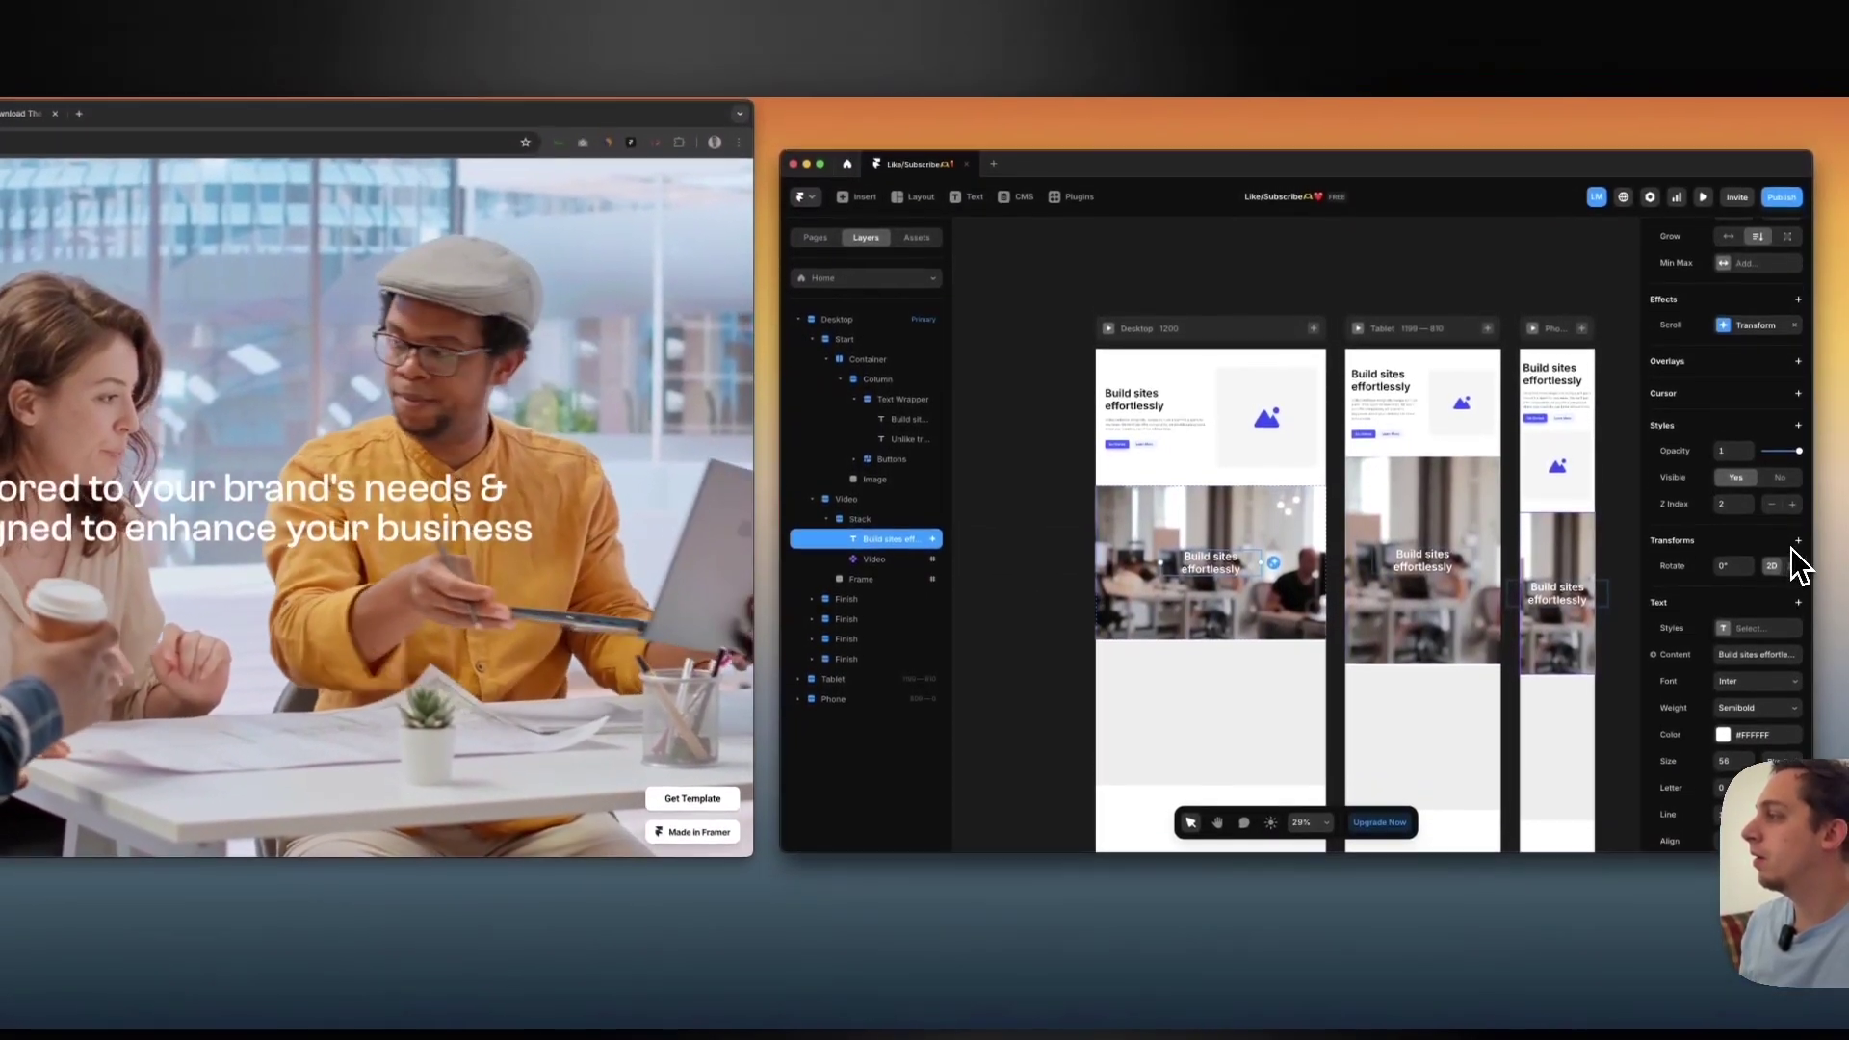
click(1793, 330)
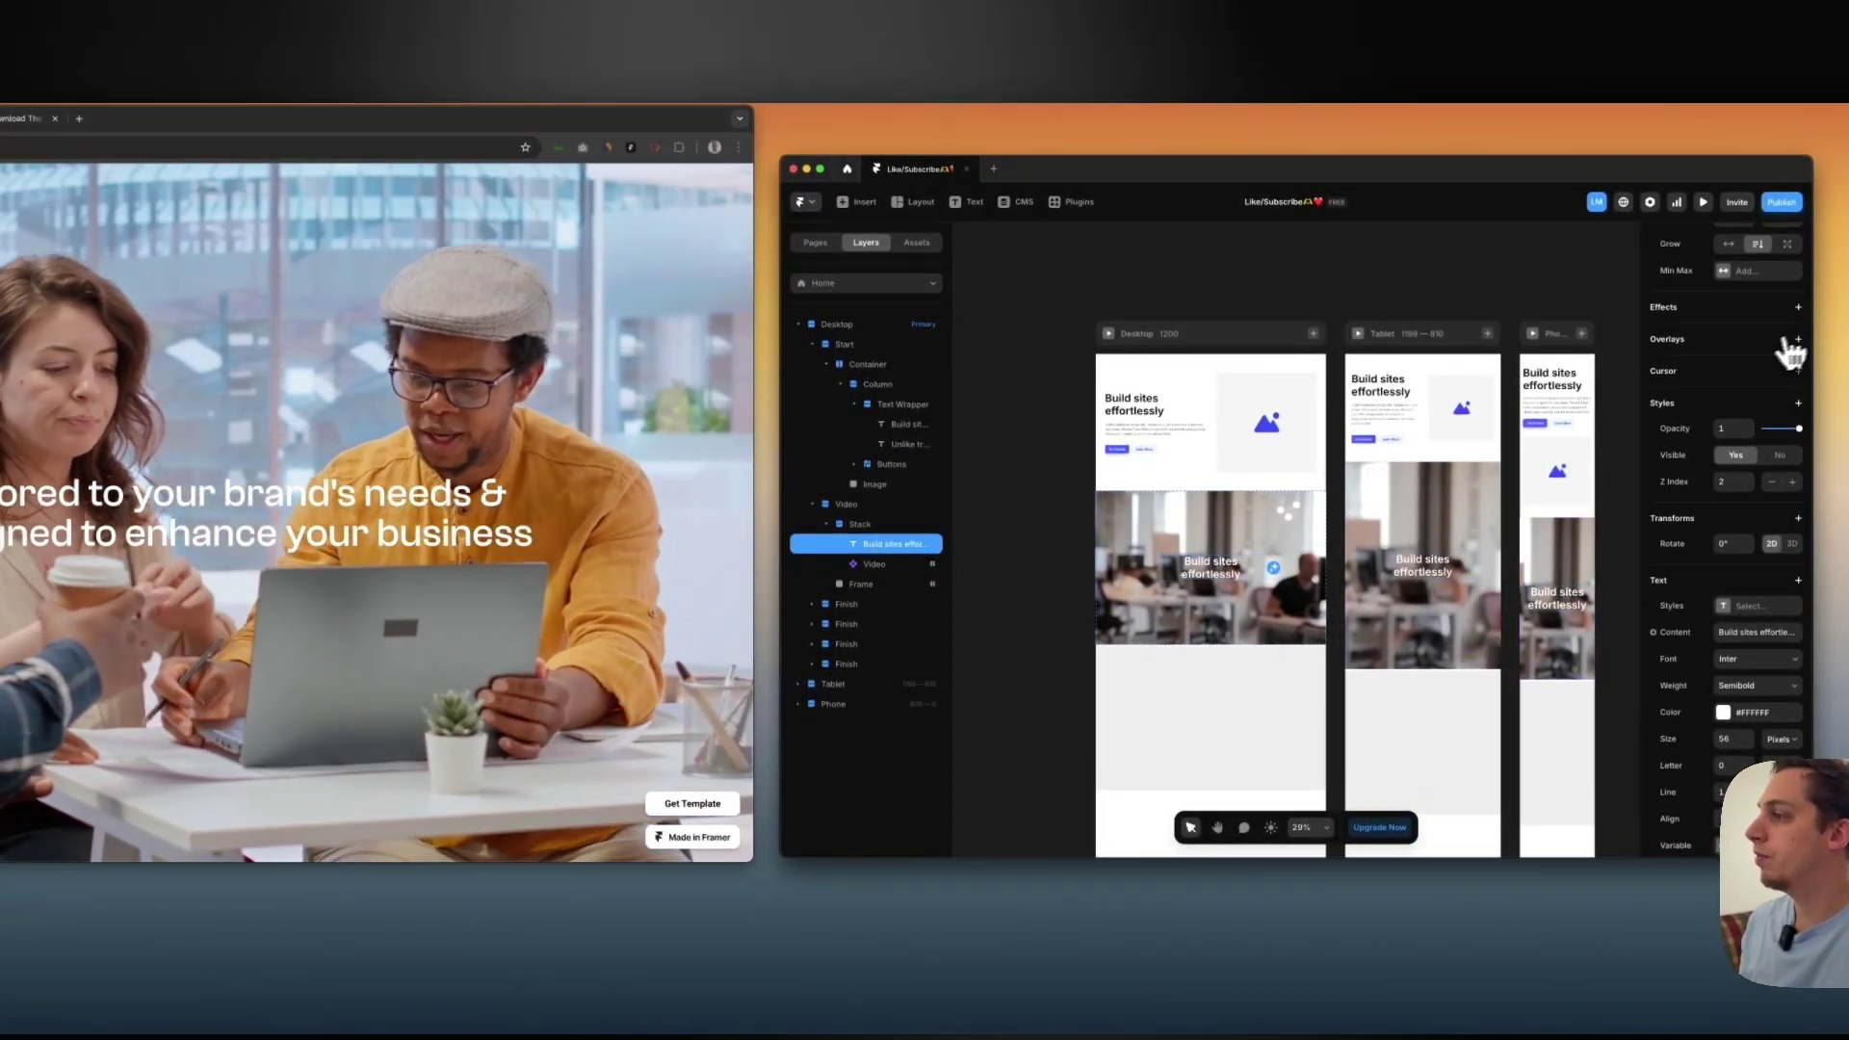
Wrap the heading in a stack and turn the stack into a component named 'Text'
right_click(1204, 574)
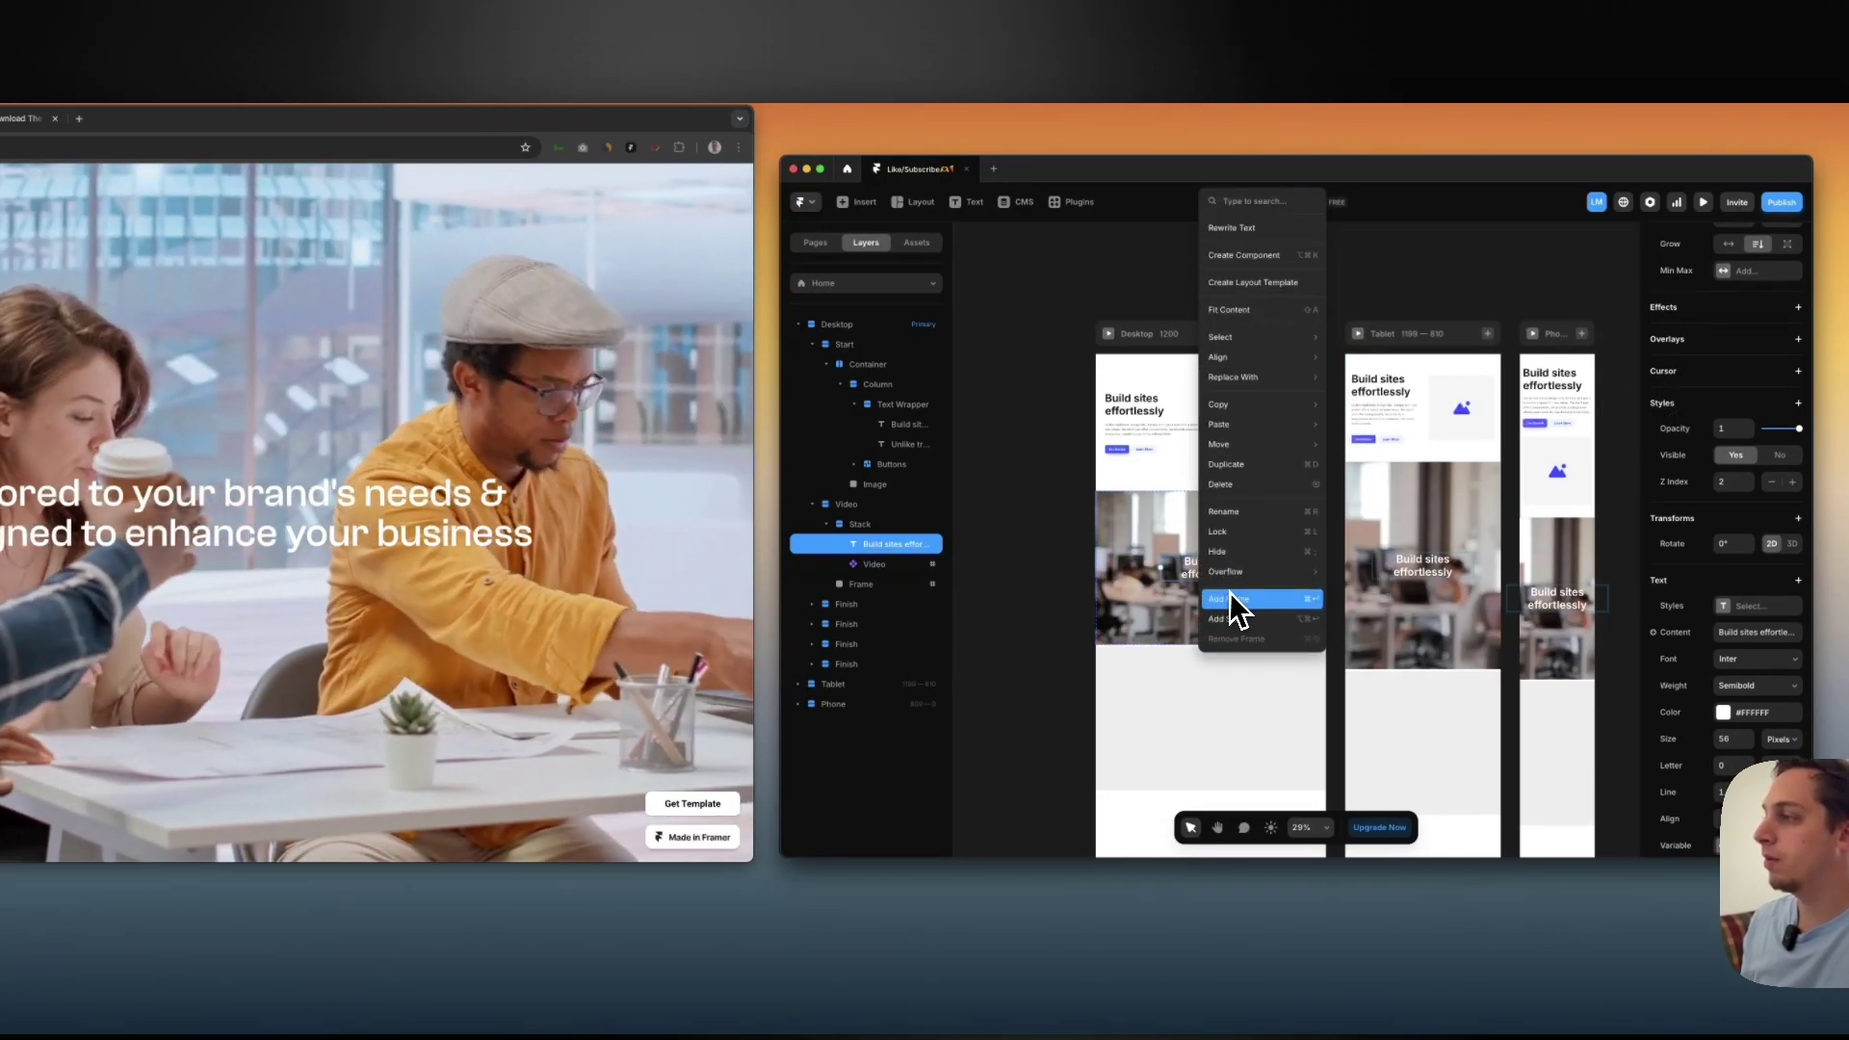
key(Escape)
right_click(909, 548)
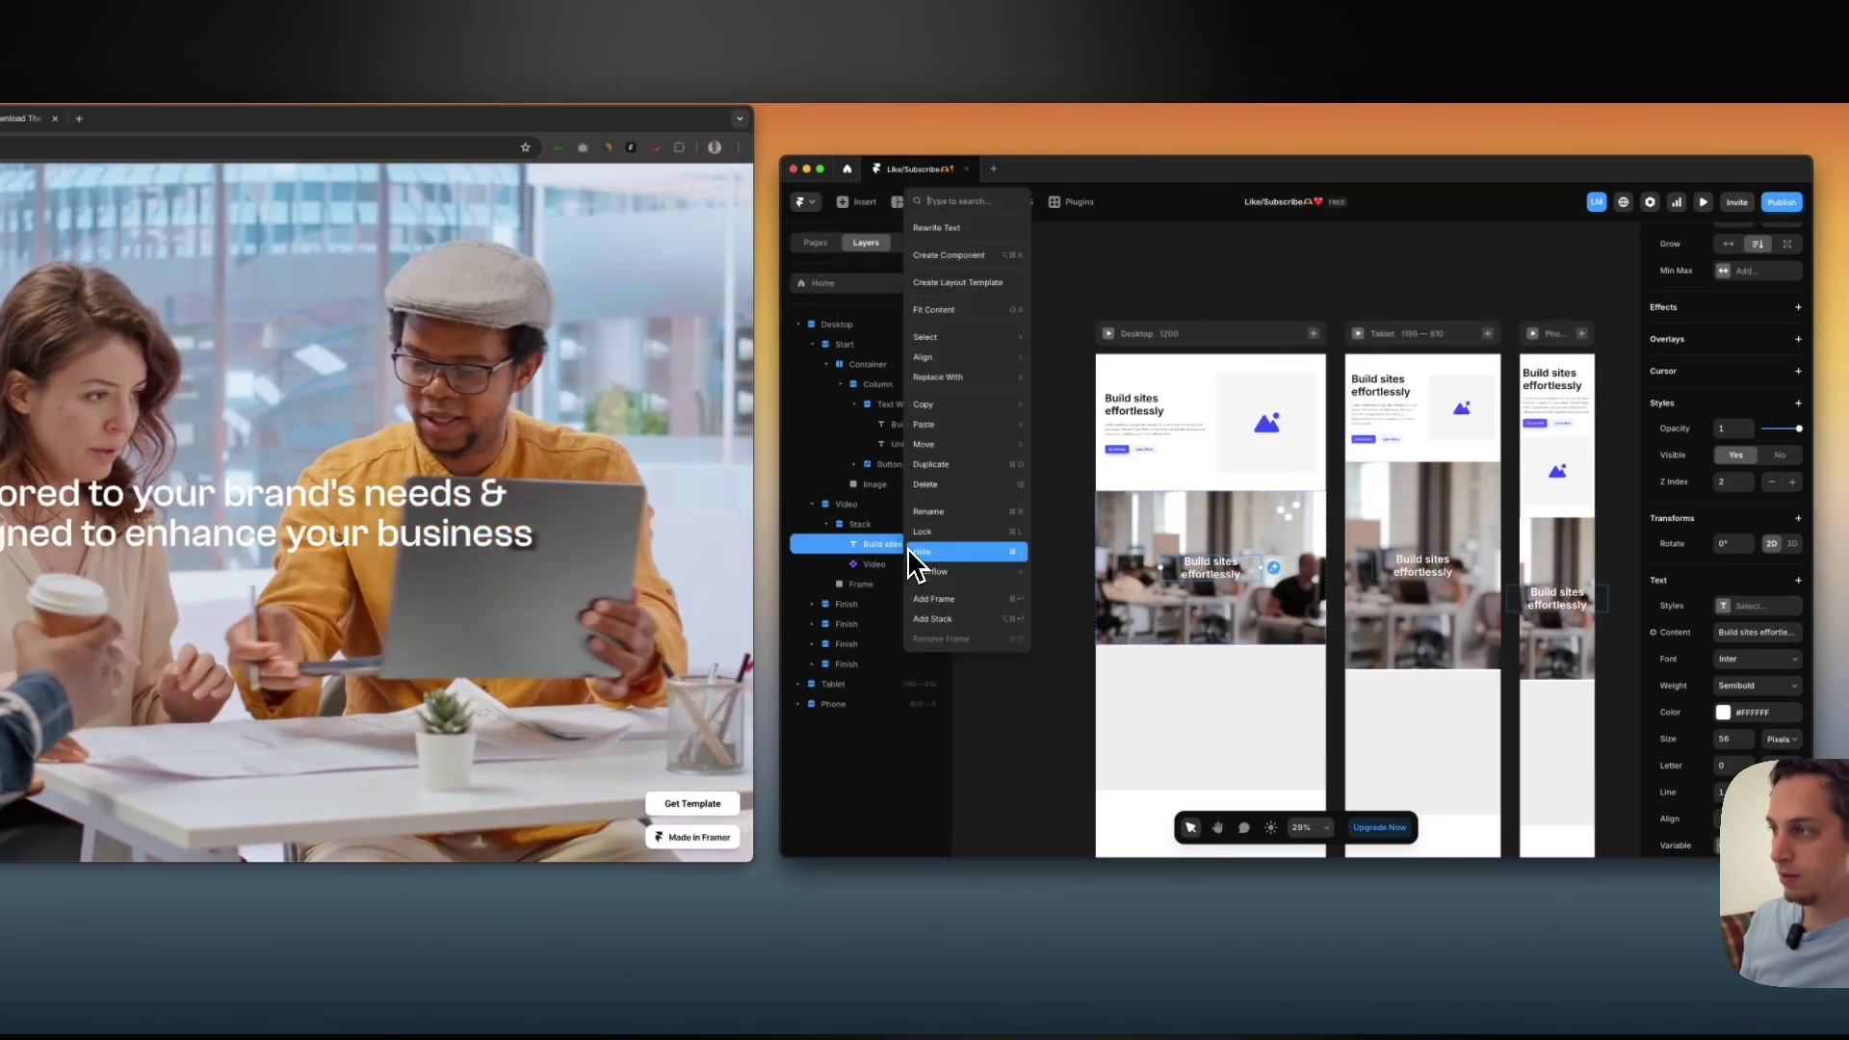
click(953, 621)
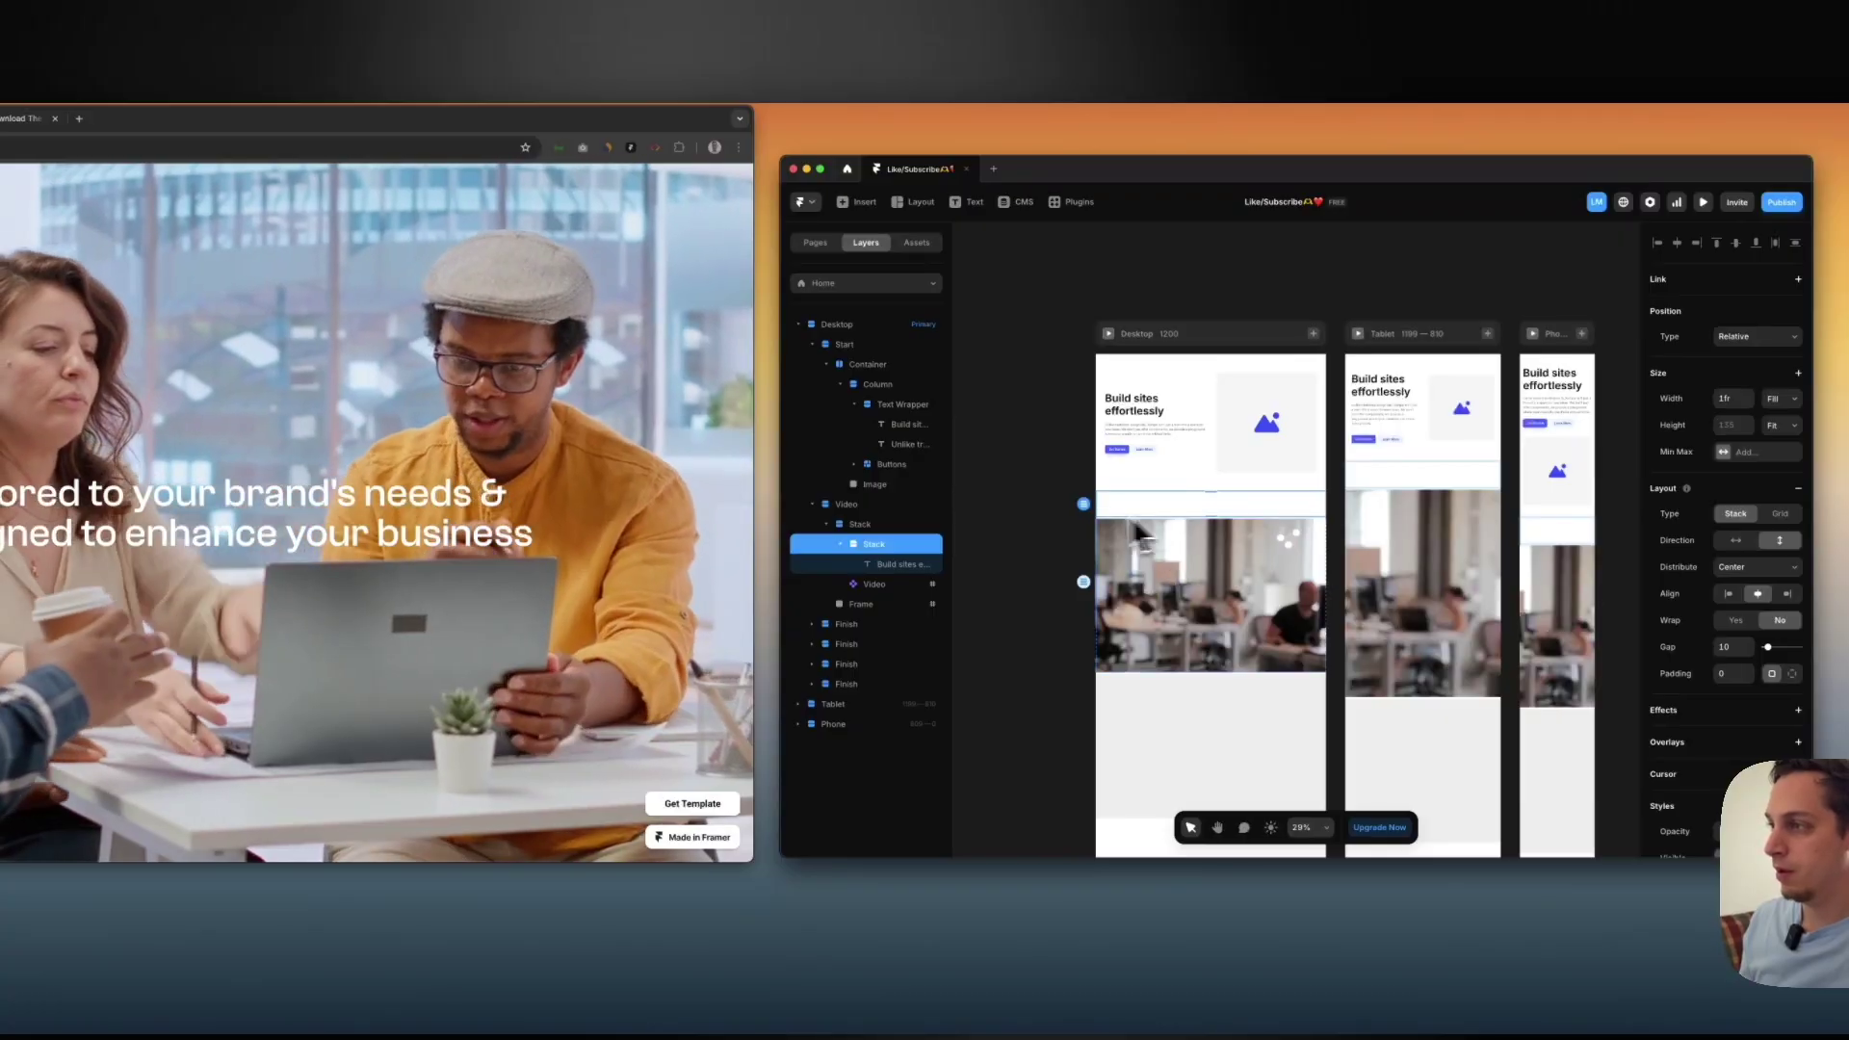
right_click(905, 553)
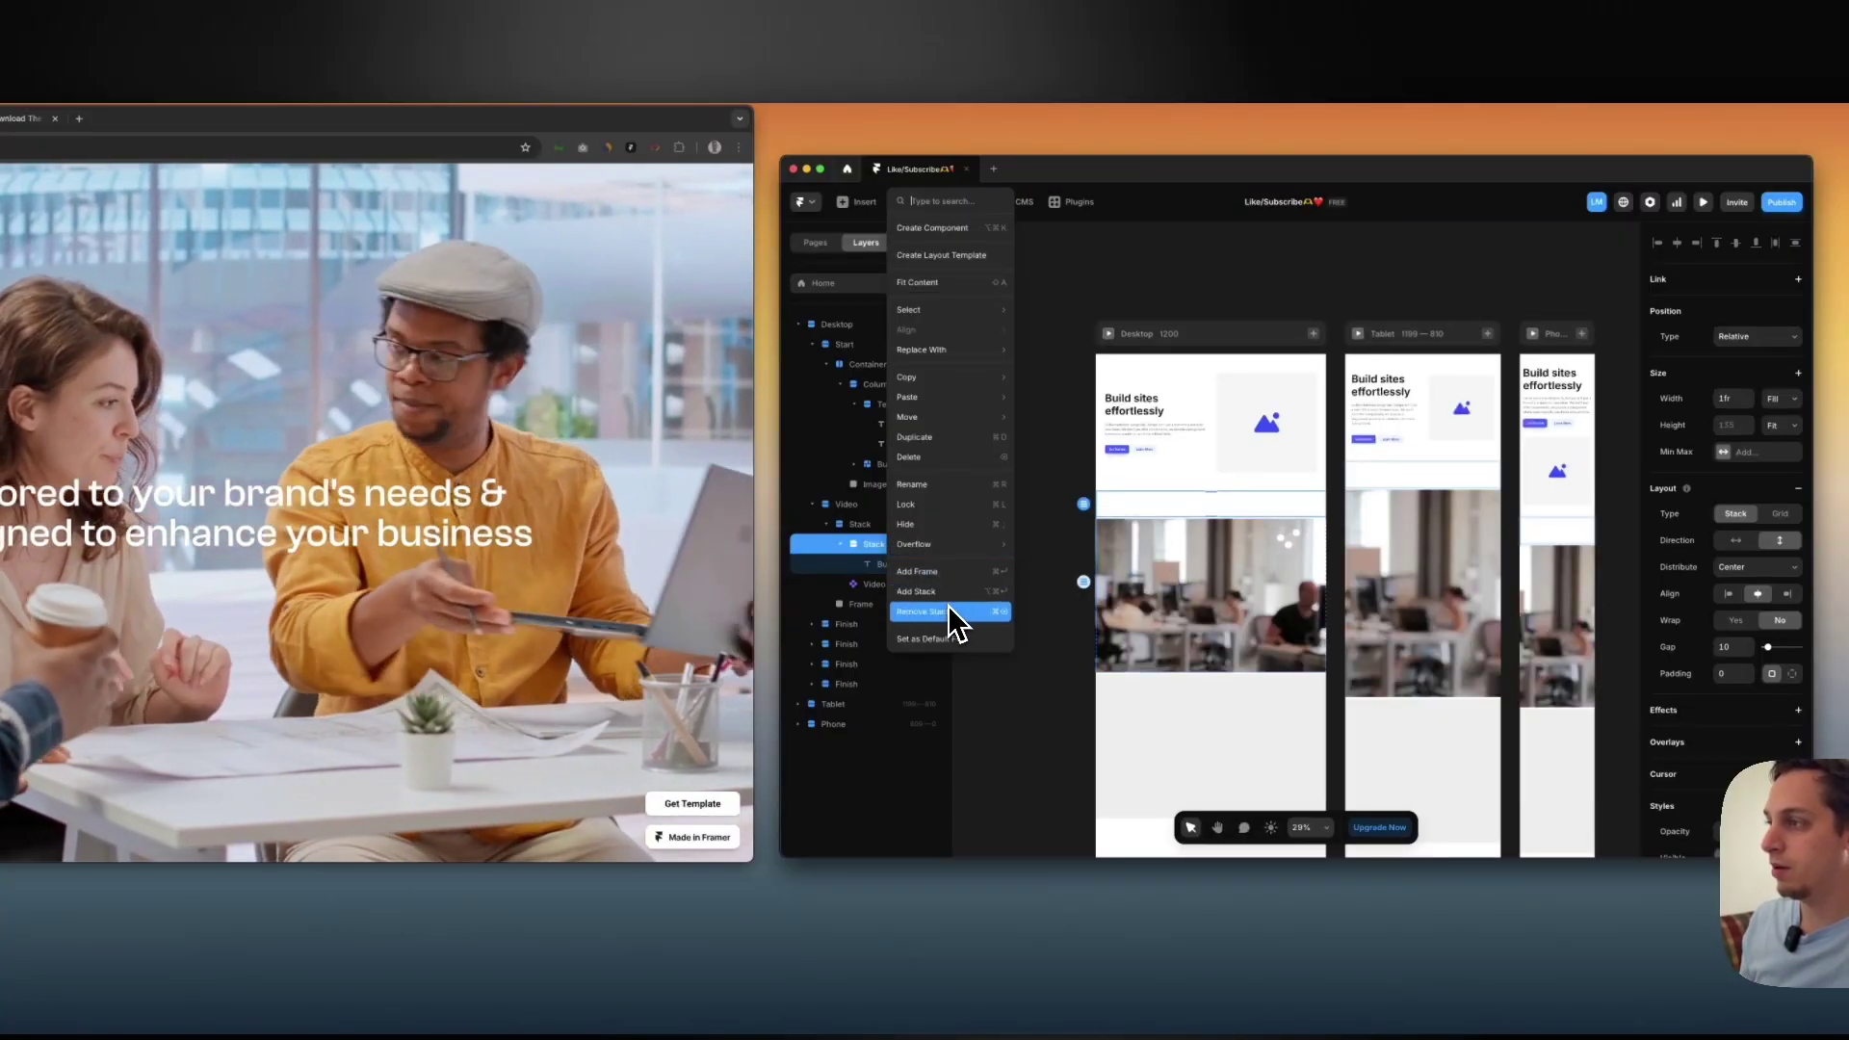
click(936, 230)
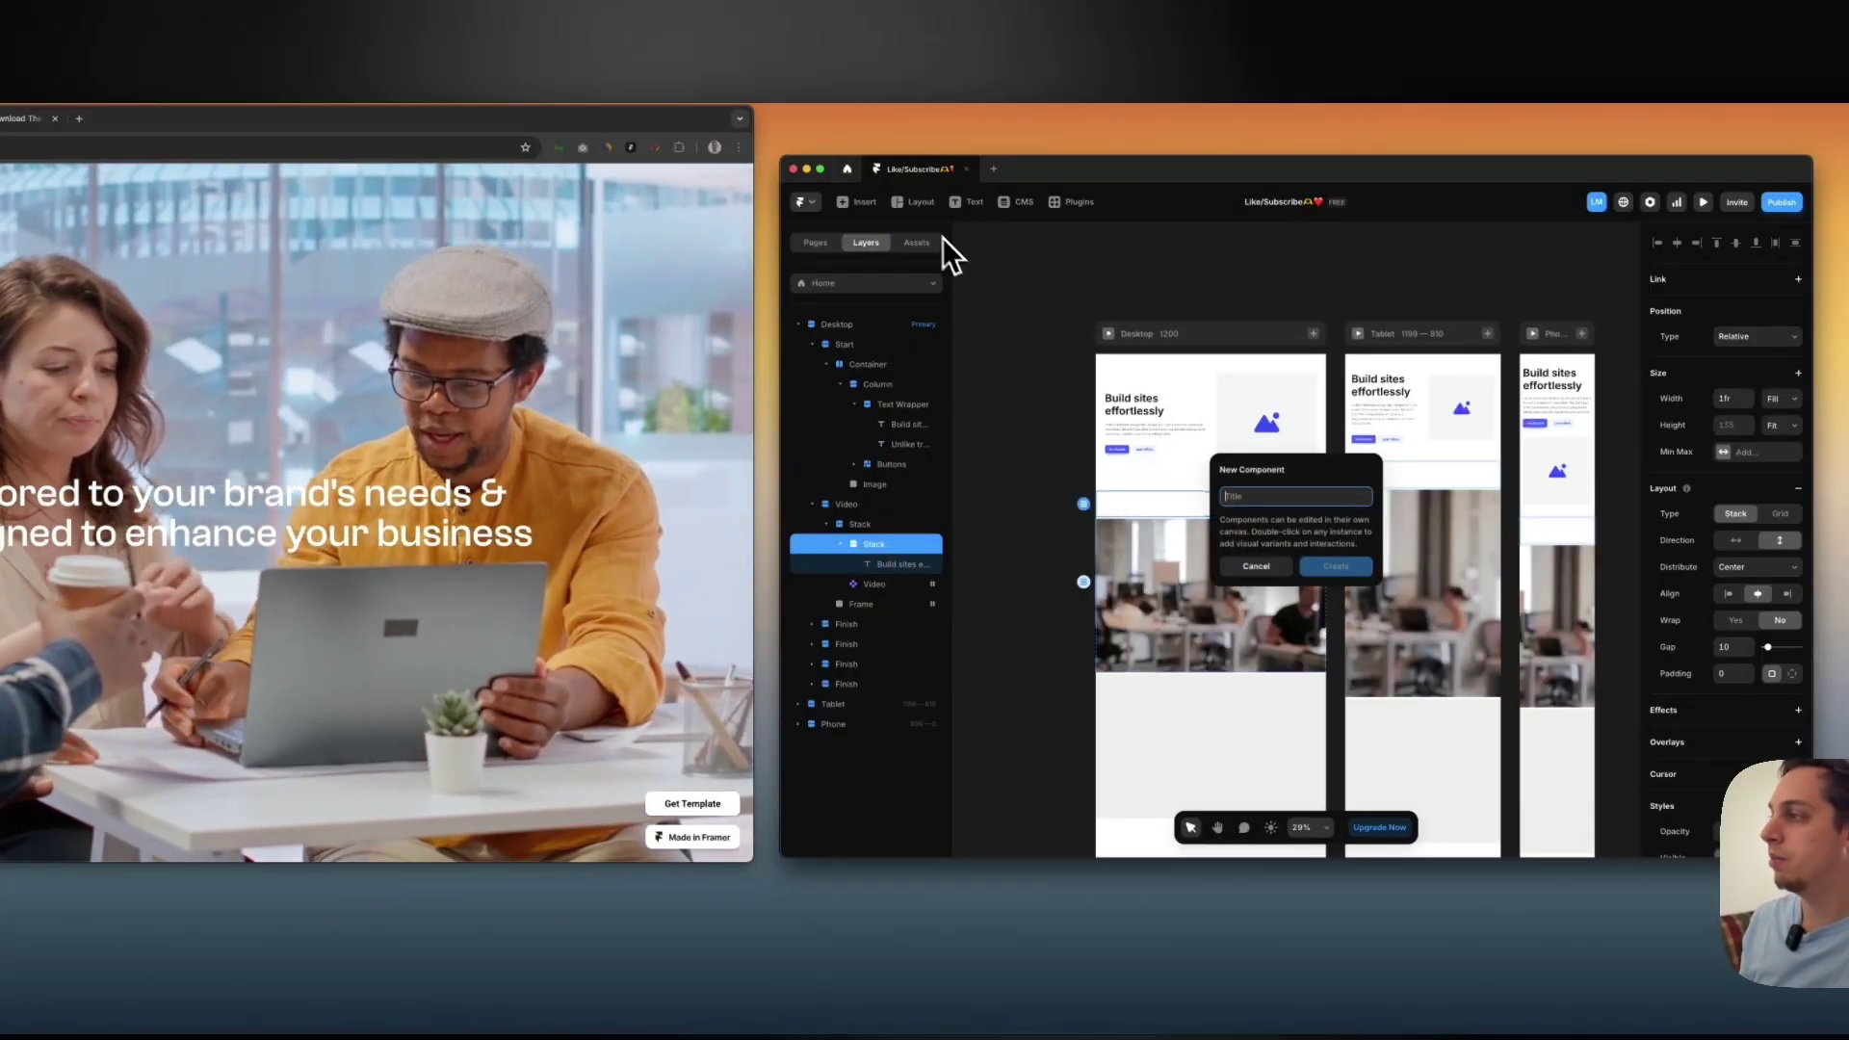
text(Tex)
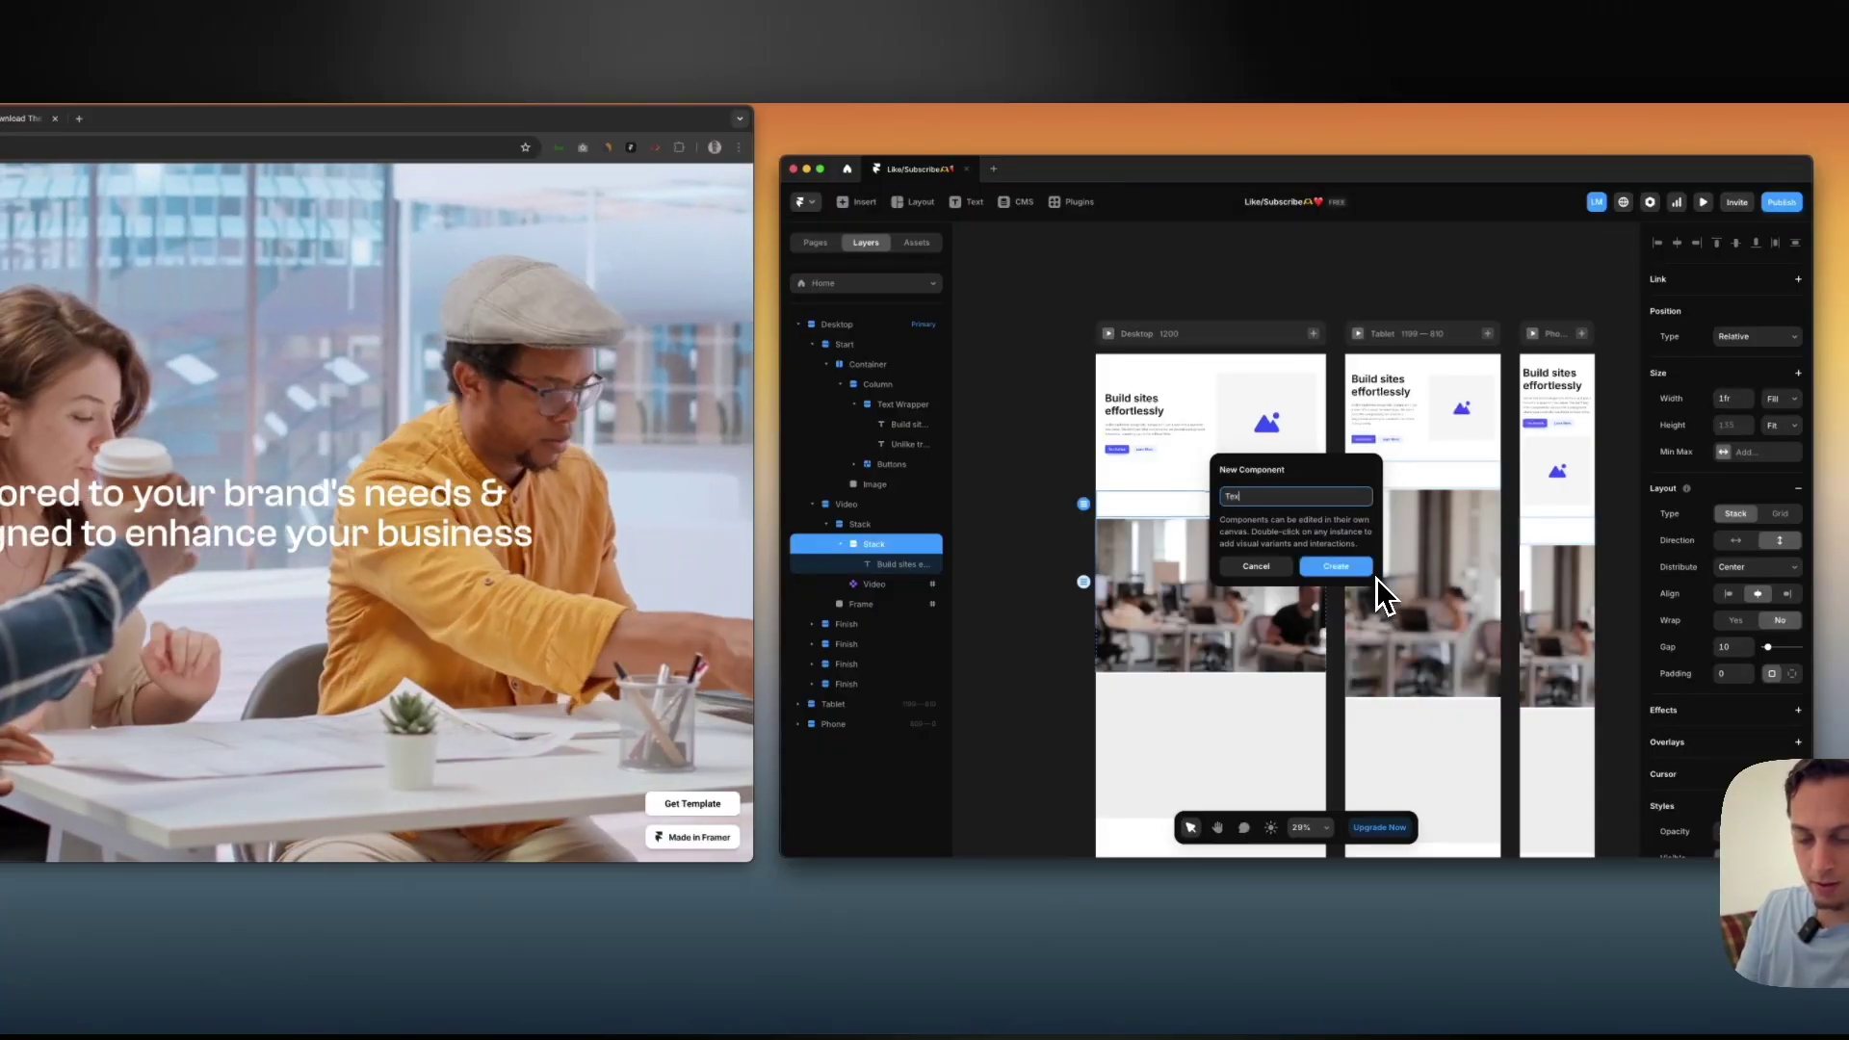
text(t)
key(Return)
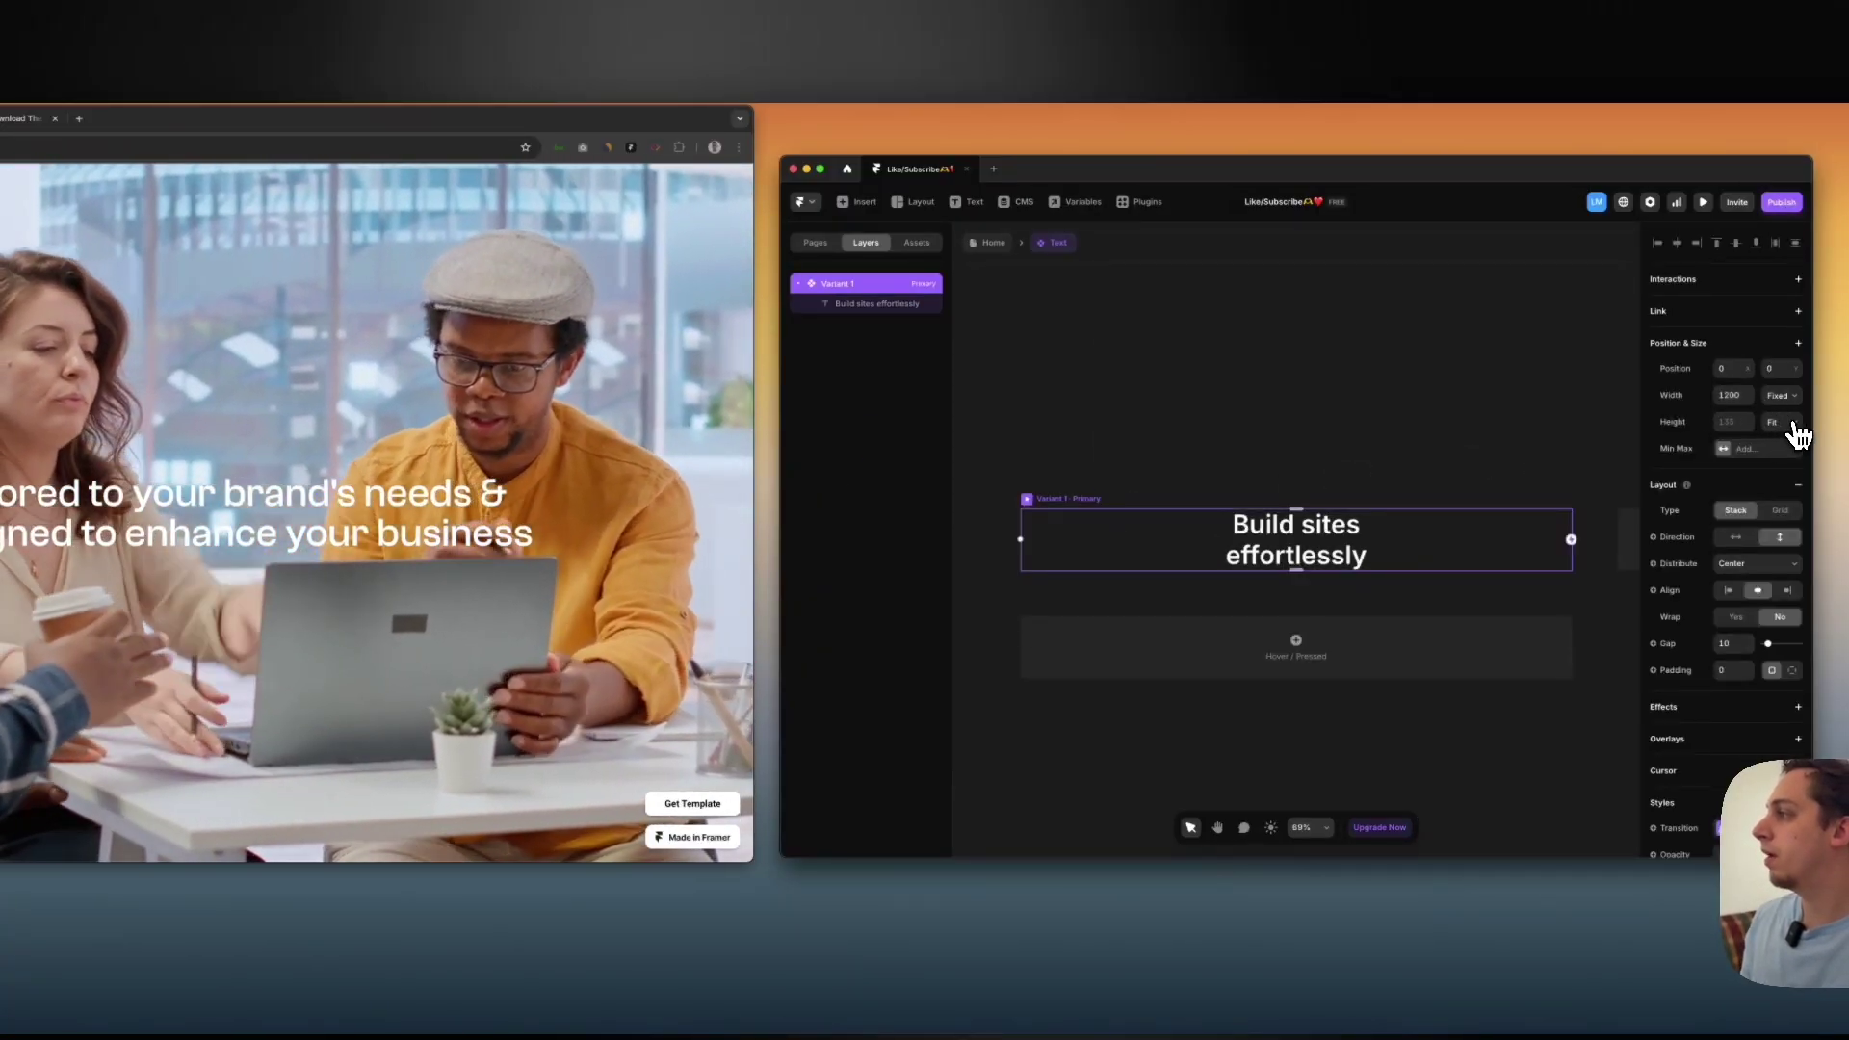
Duplicate the Build sites effortlessly text inside Variant 1
click(1321, 554)
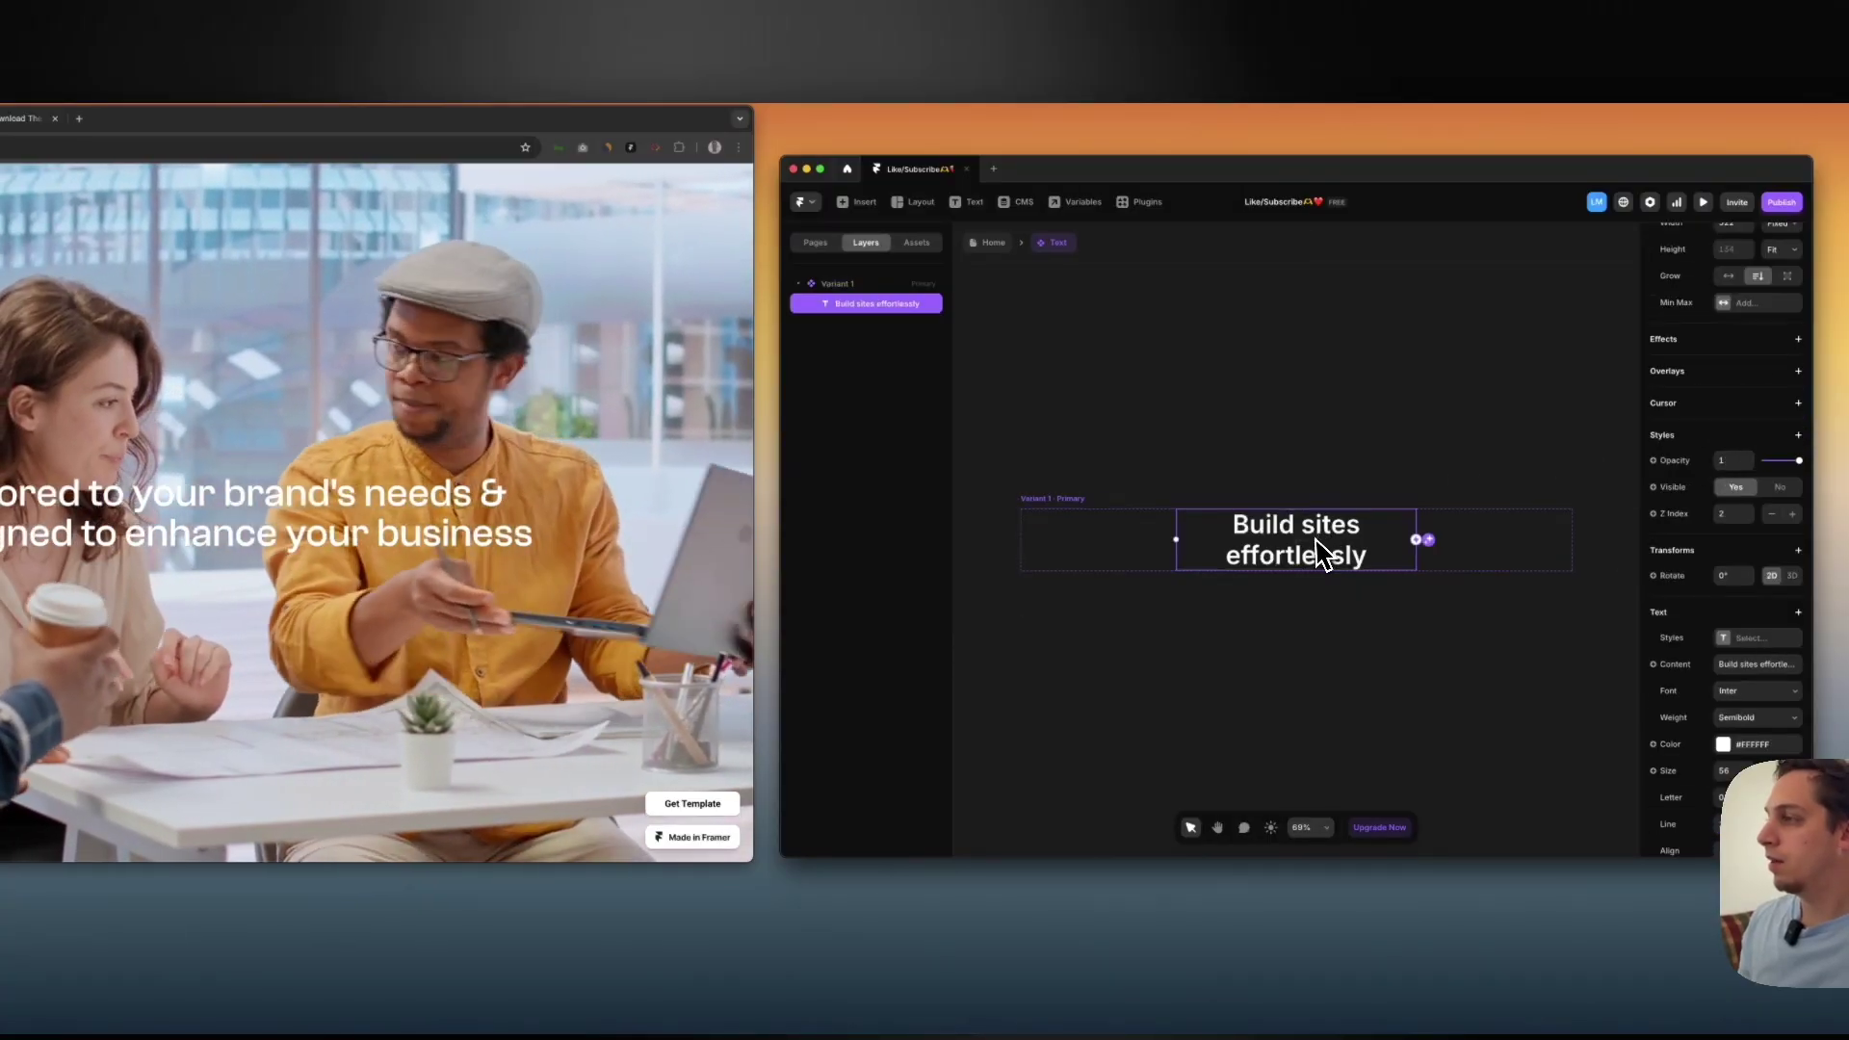
click(1081, 506)
click(1273, 537)
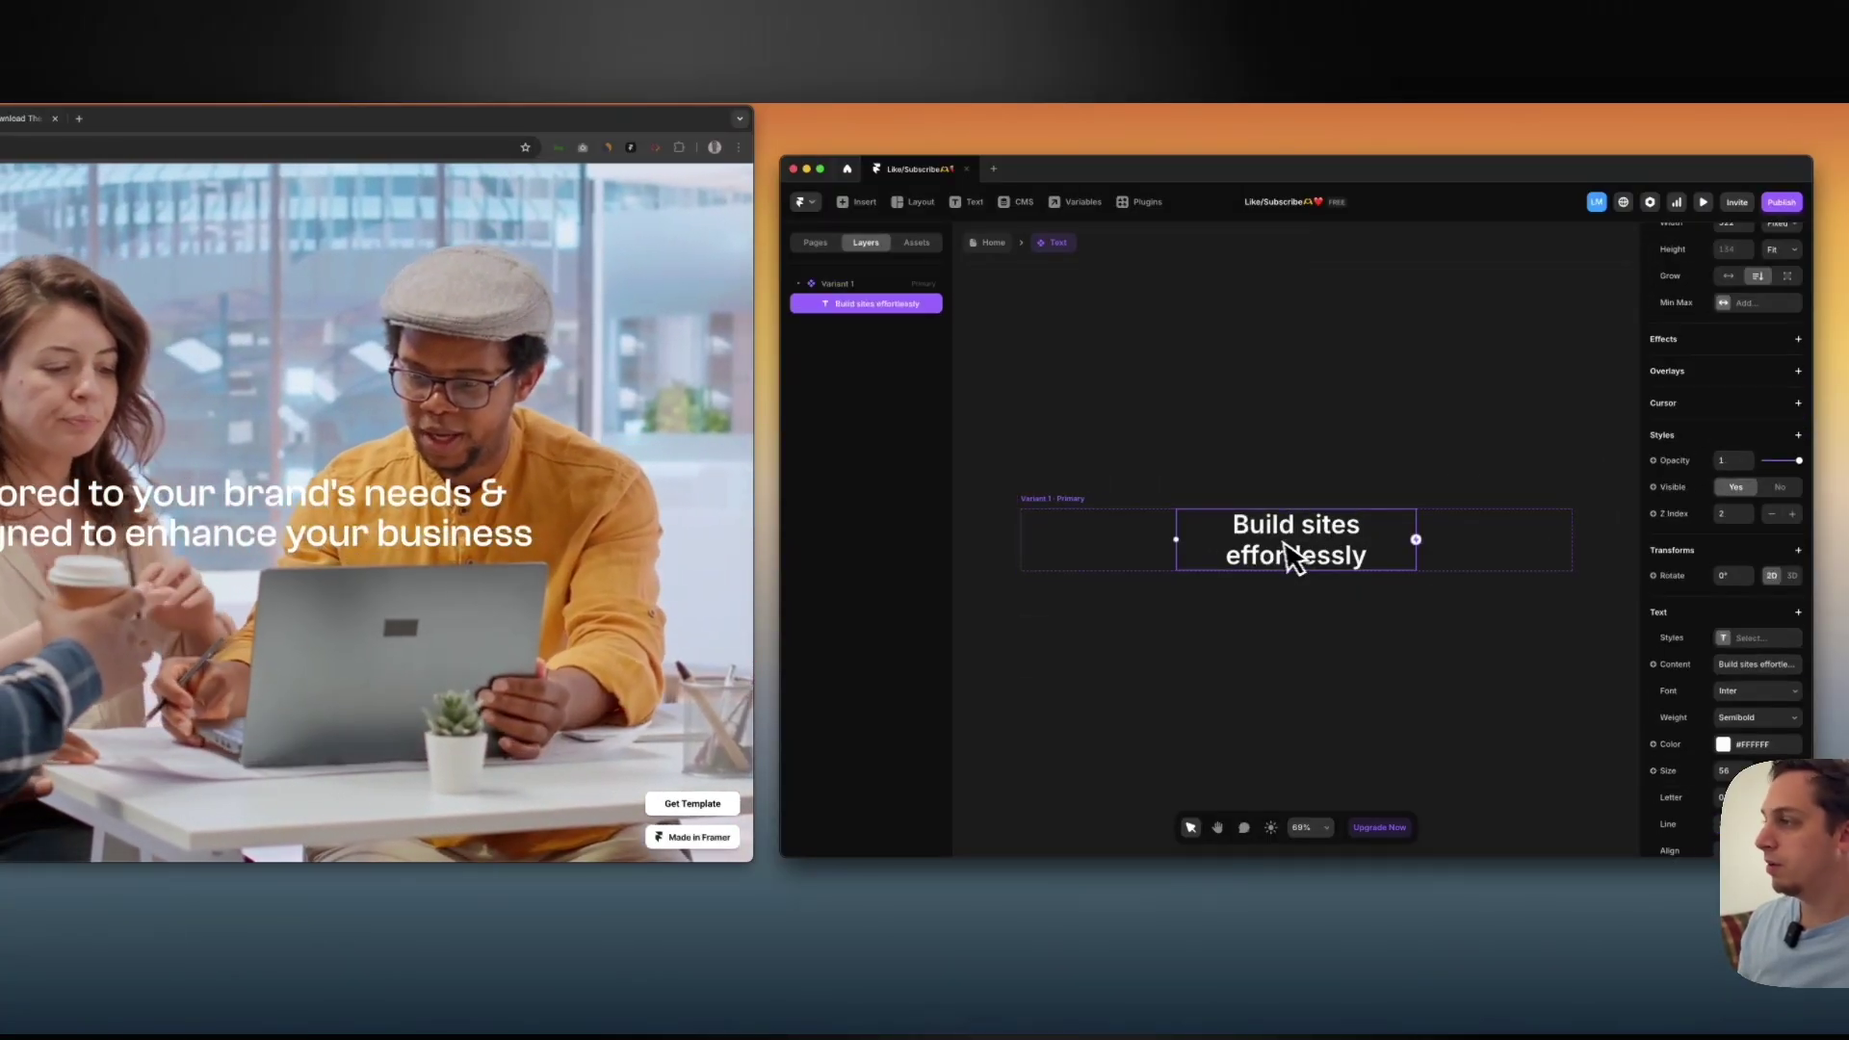
key(super+d)
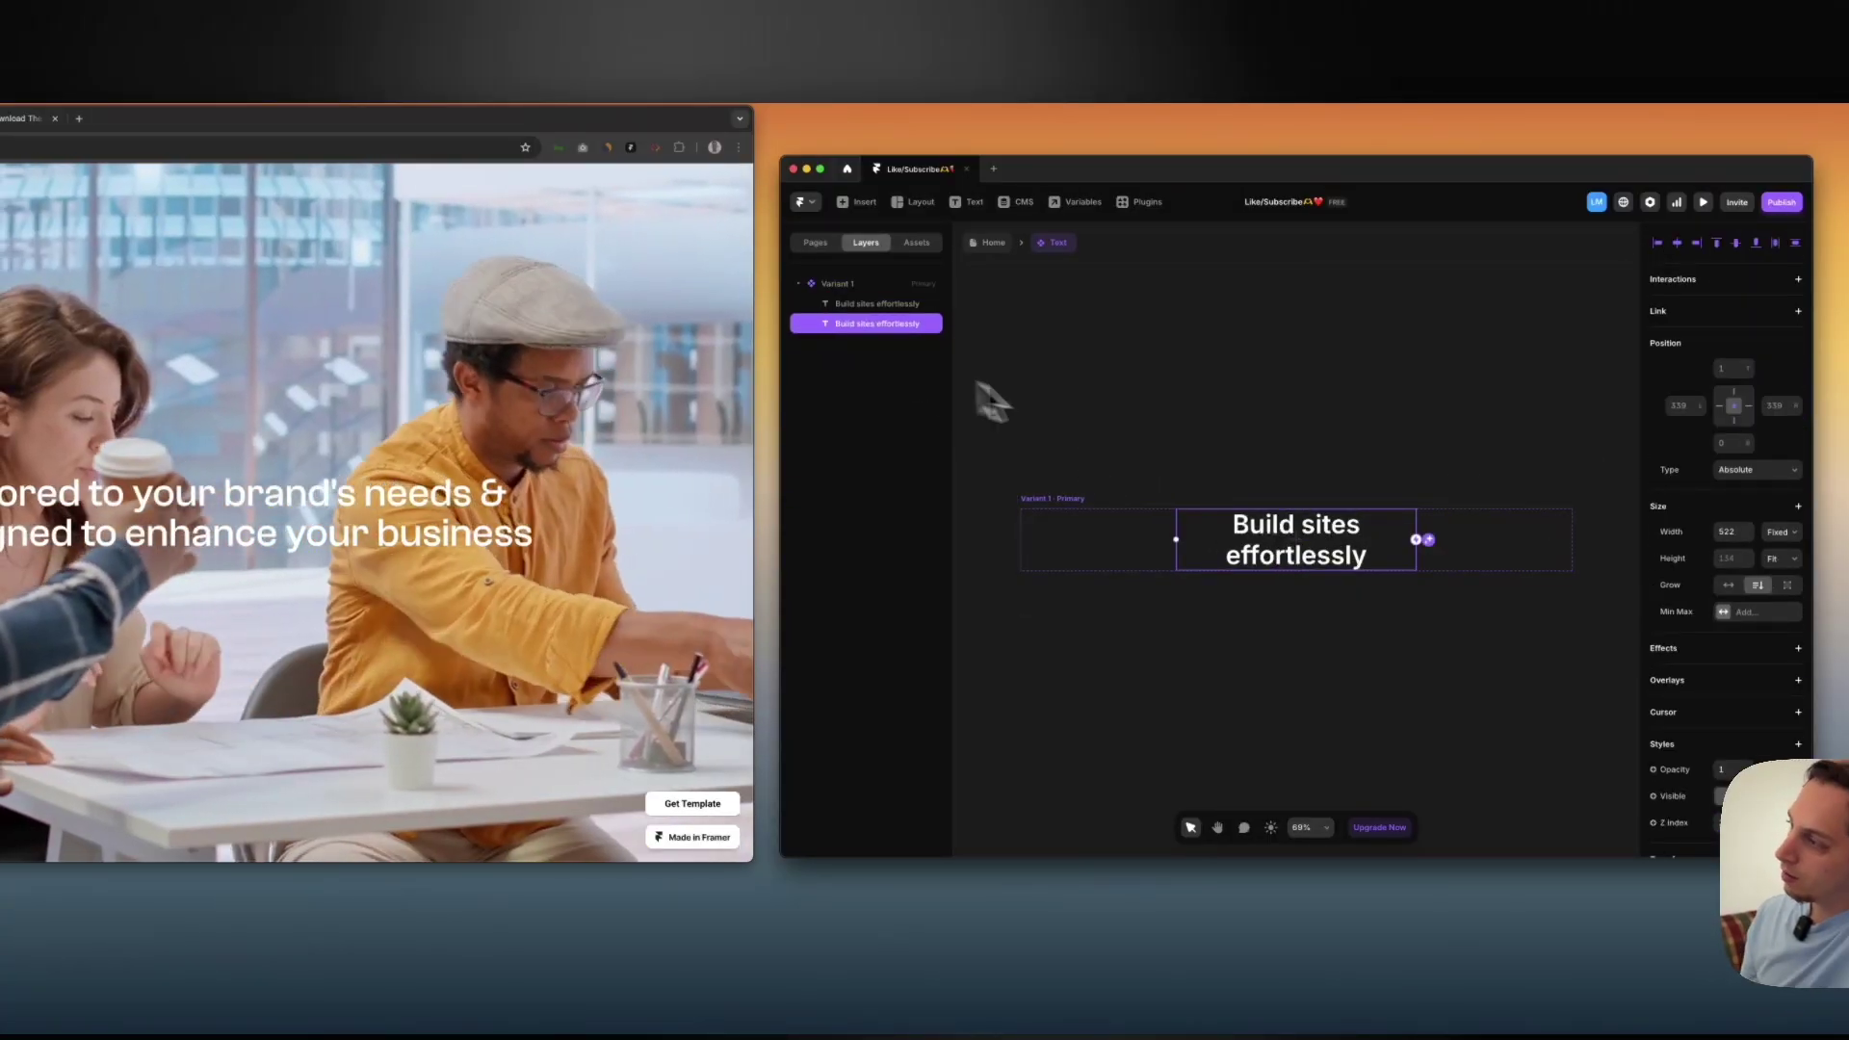
Set both heading text layers' Position Type to Relative so they stack
click(915, 307)
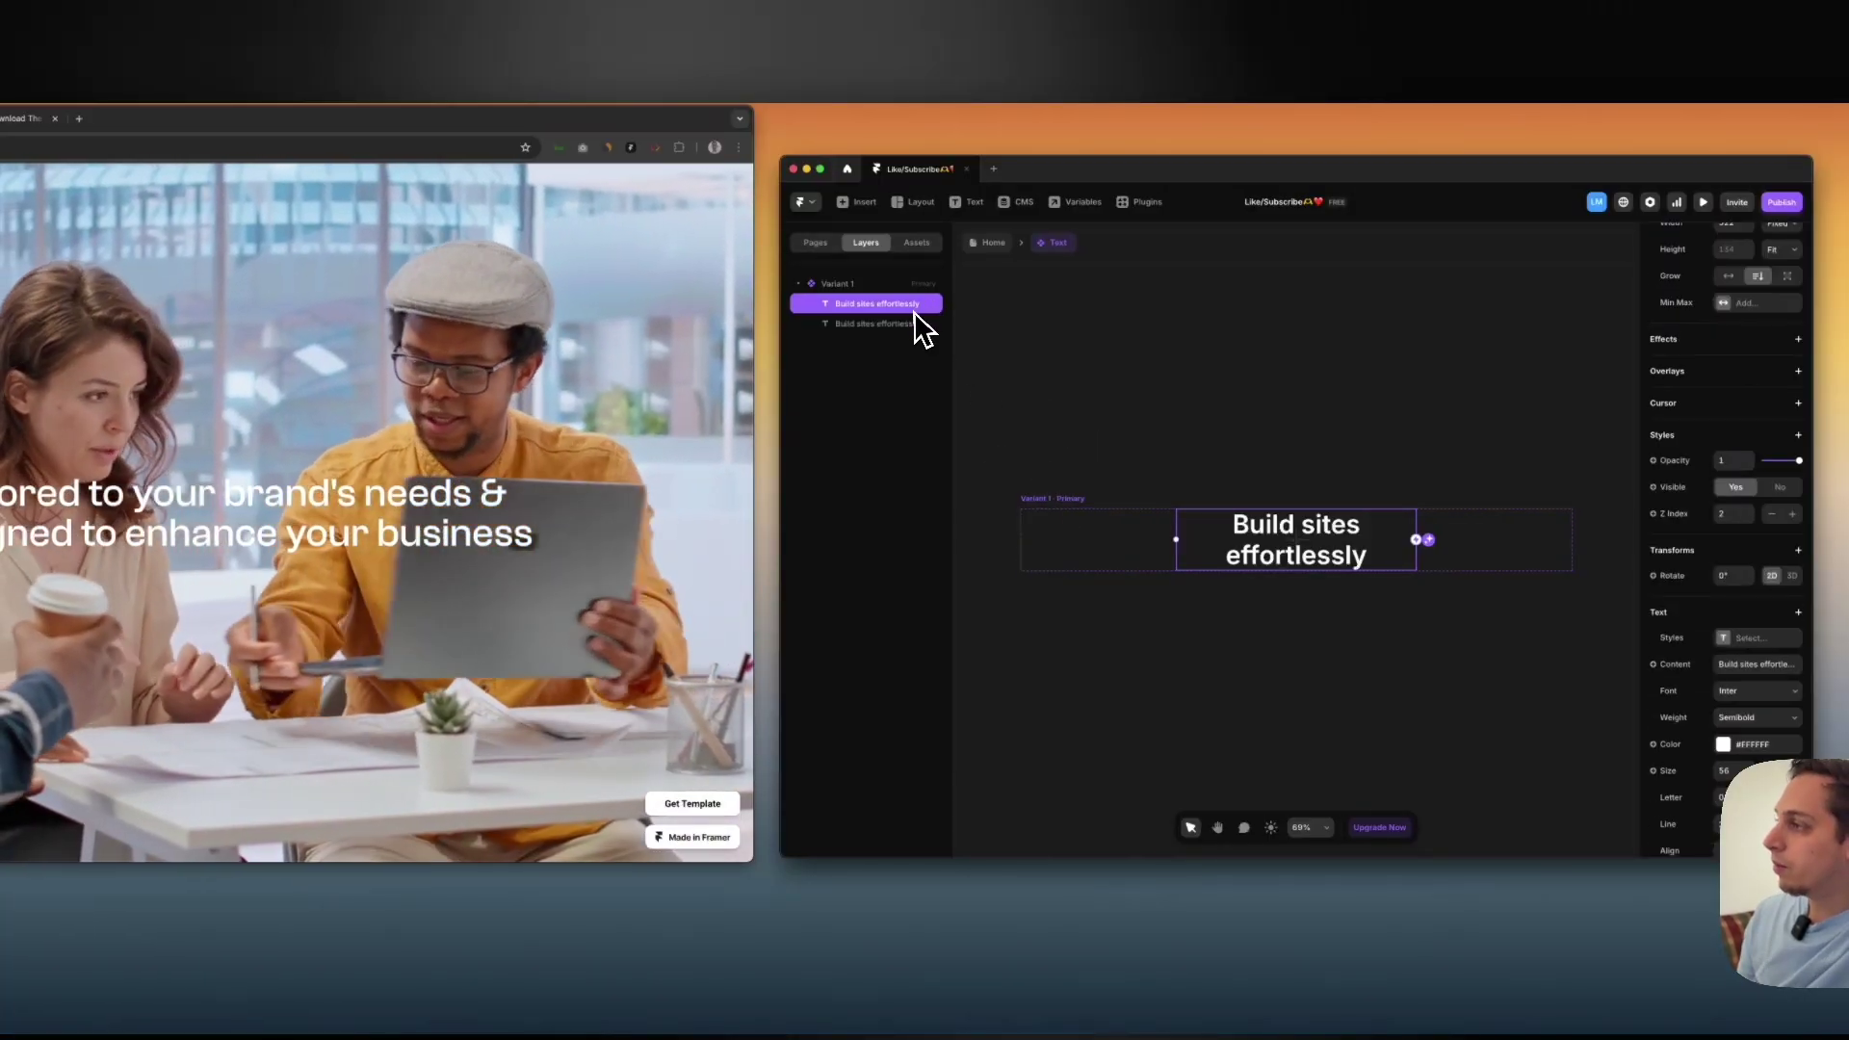
click(1065, 501)
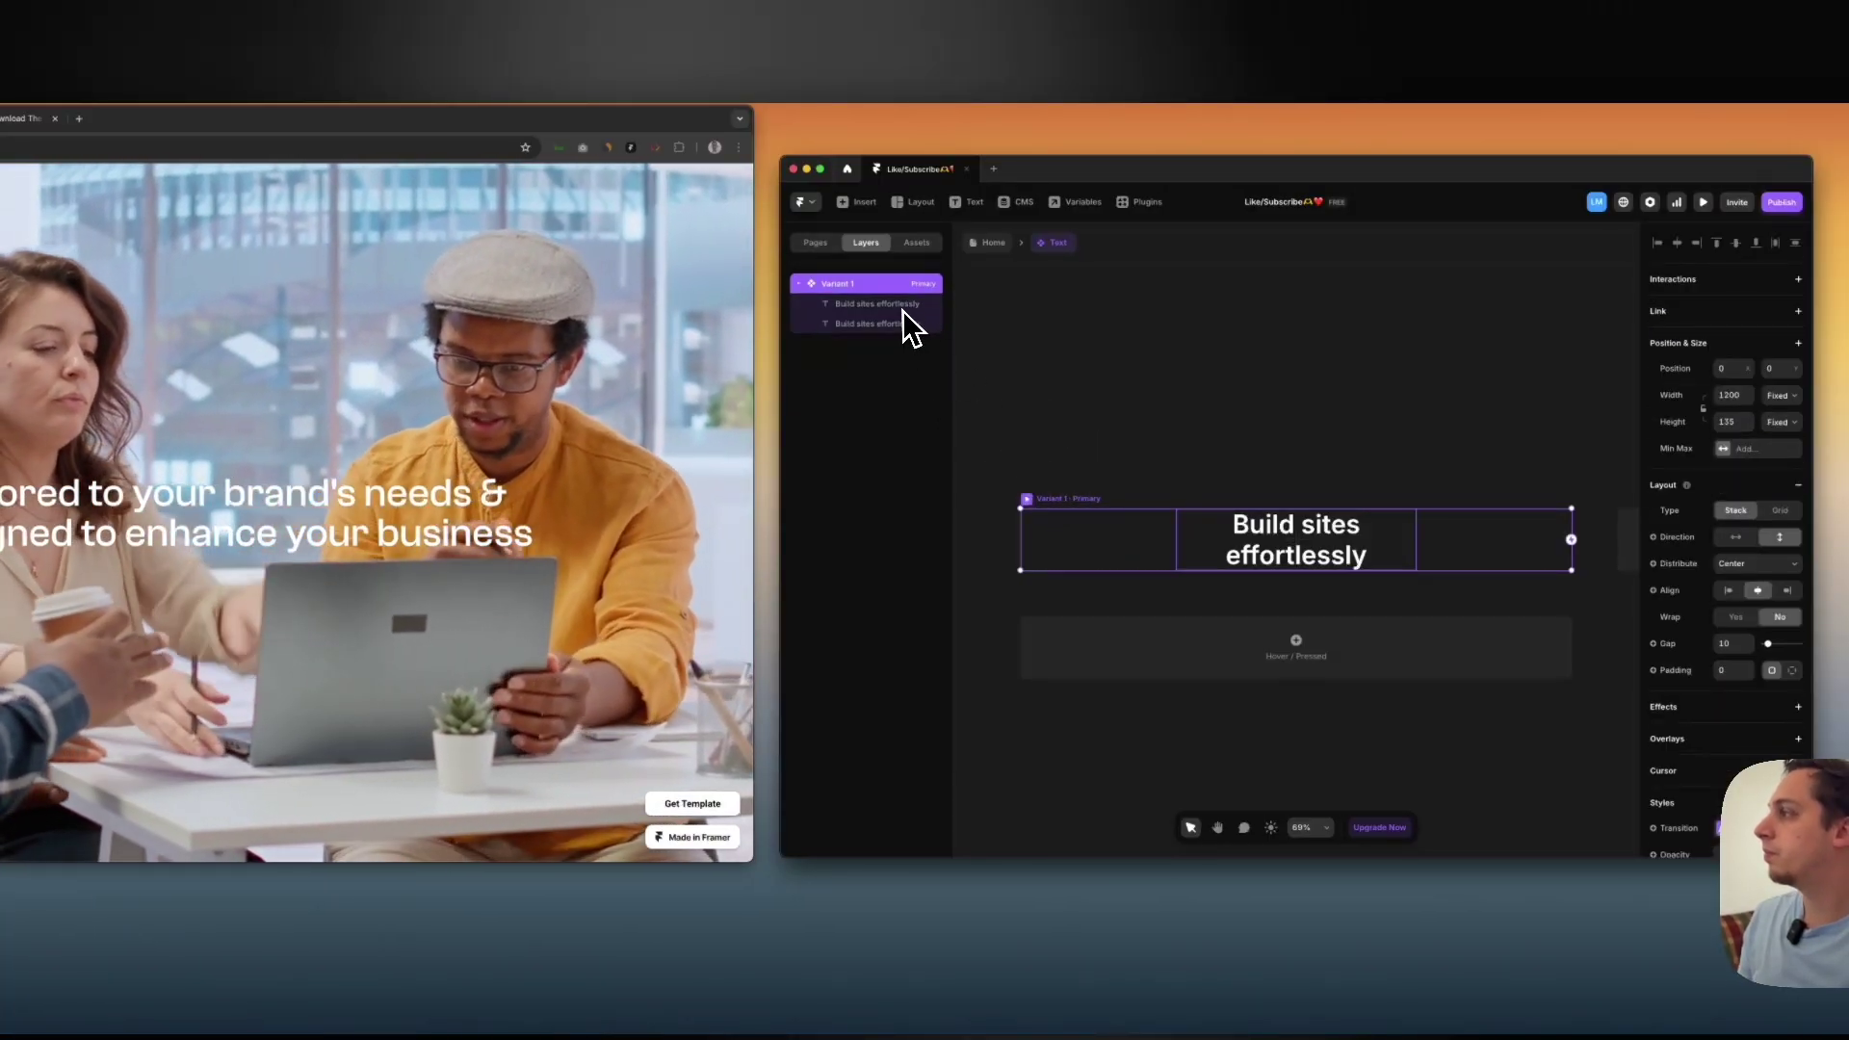
click(852, 314)
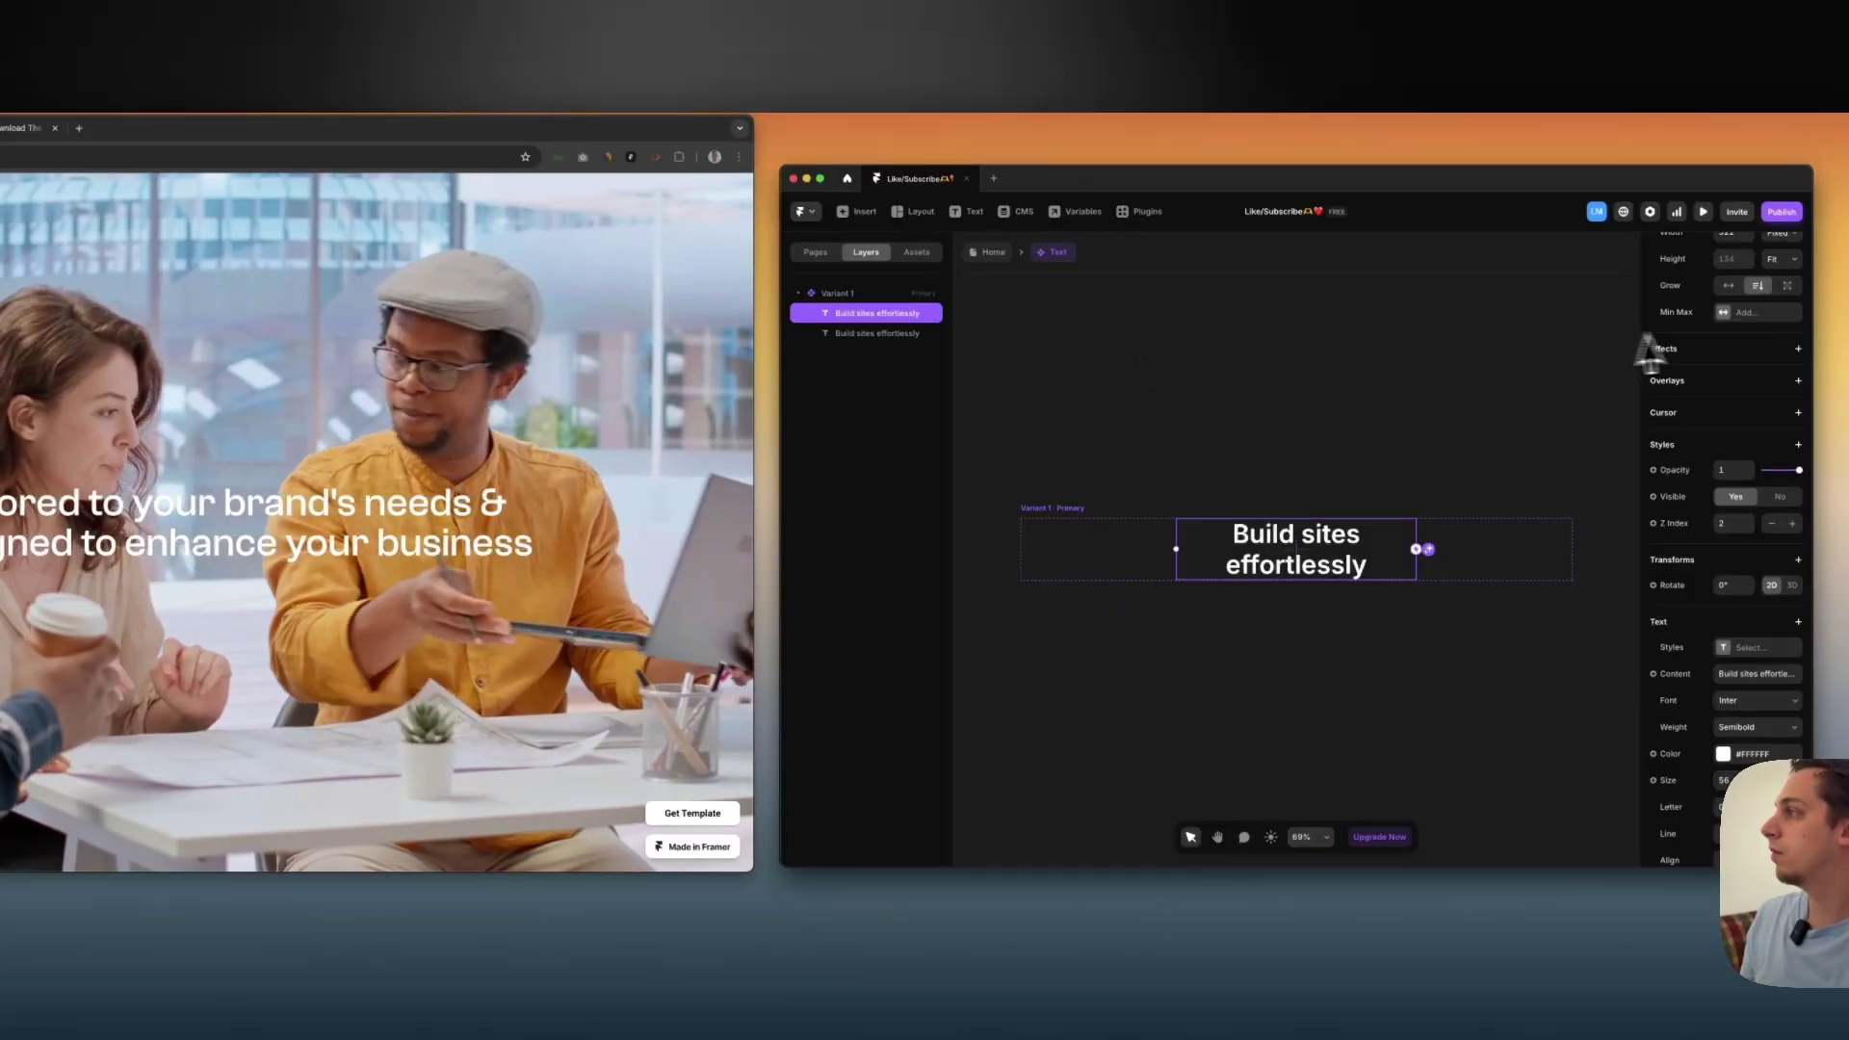
click(1772, 479)
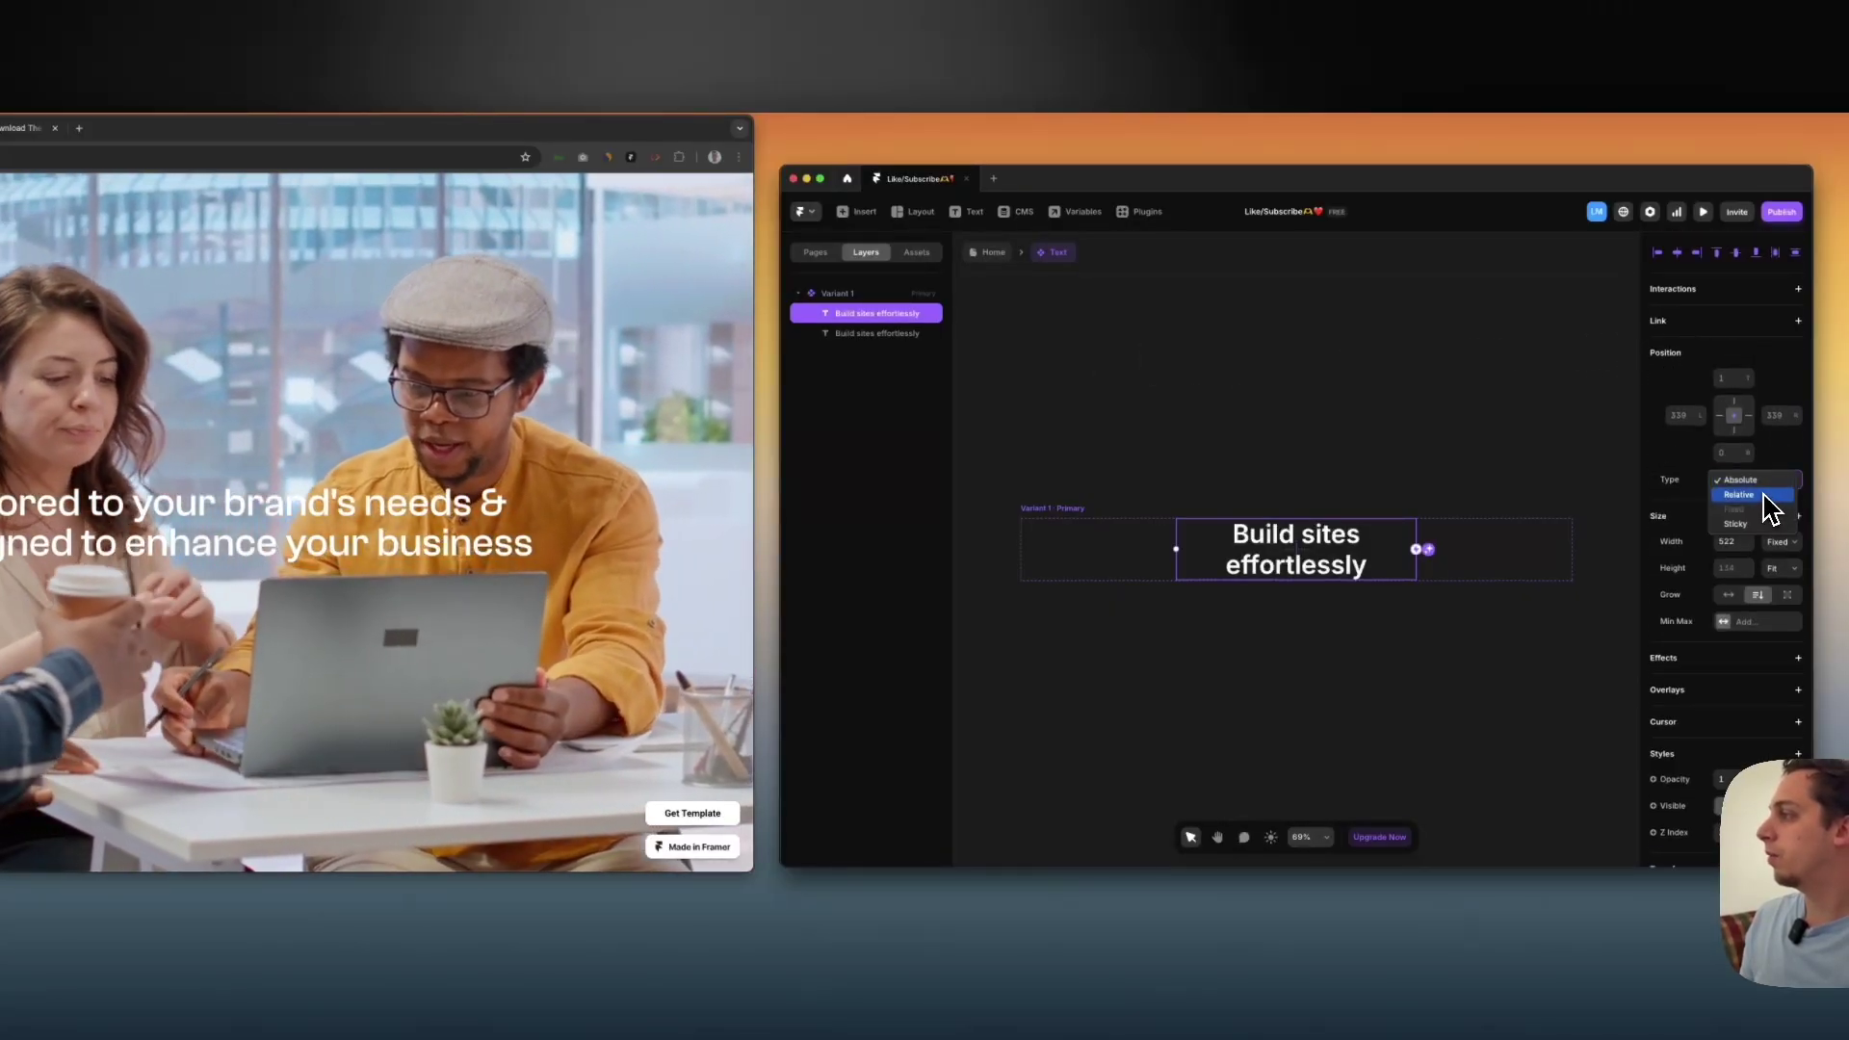
click(1740, 495)
click(917, 334)
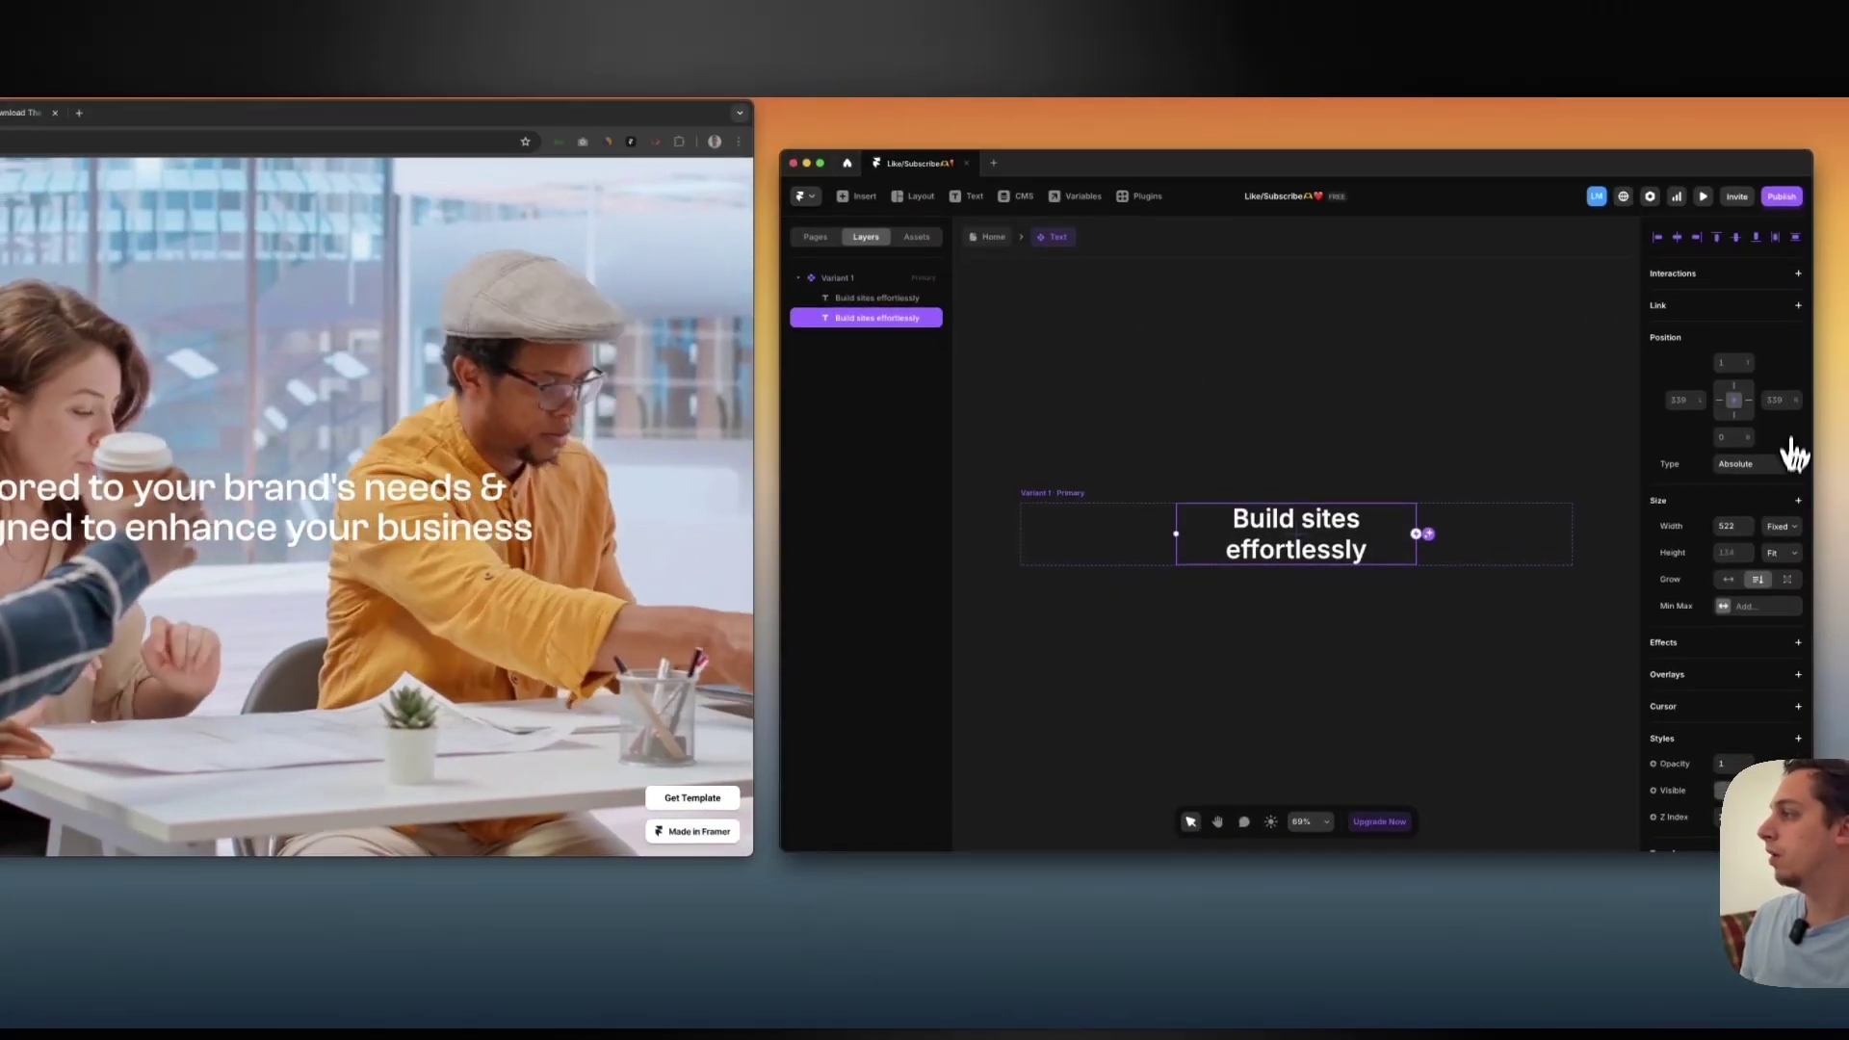
click(1770, 479)
click(1760, 476)
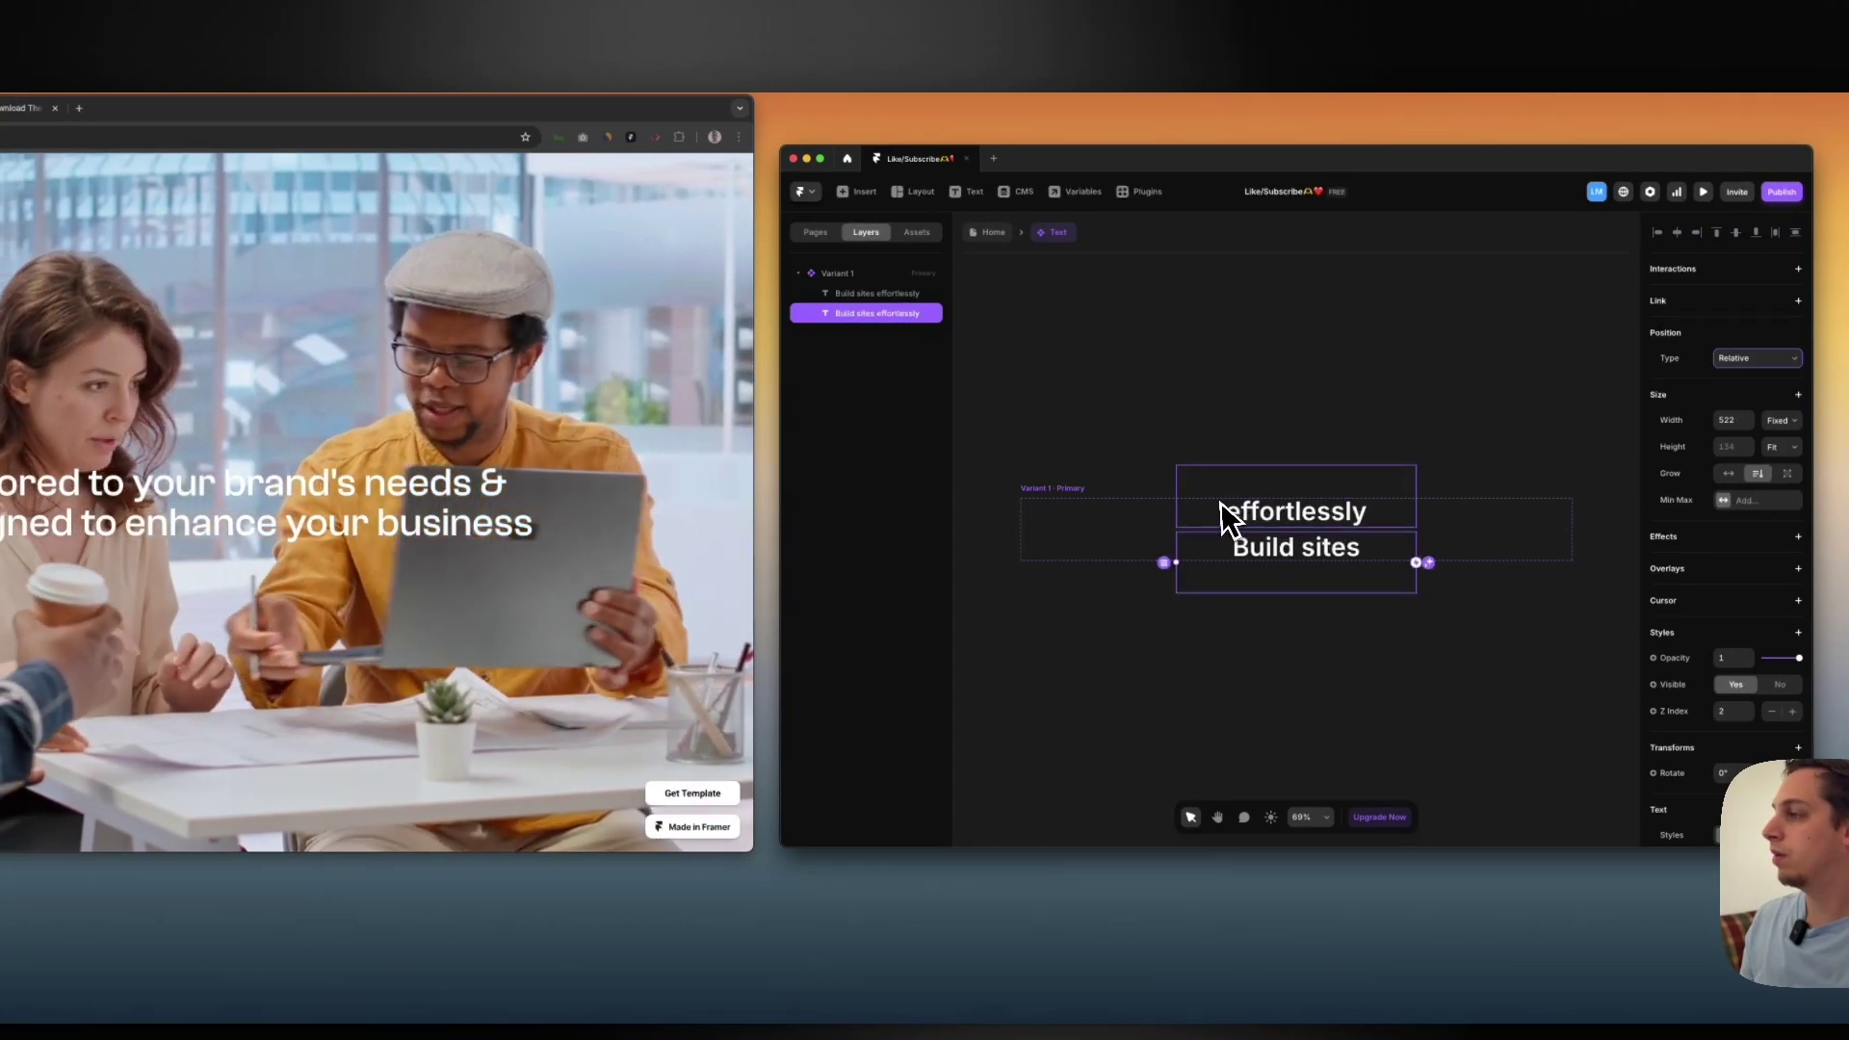
Set Variant 1's Distribute to Start and add a second variant, Variant 2
click(1075, 493)
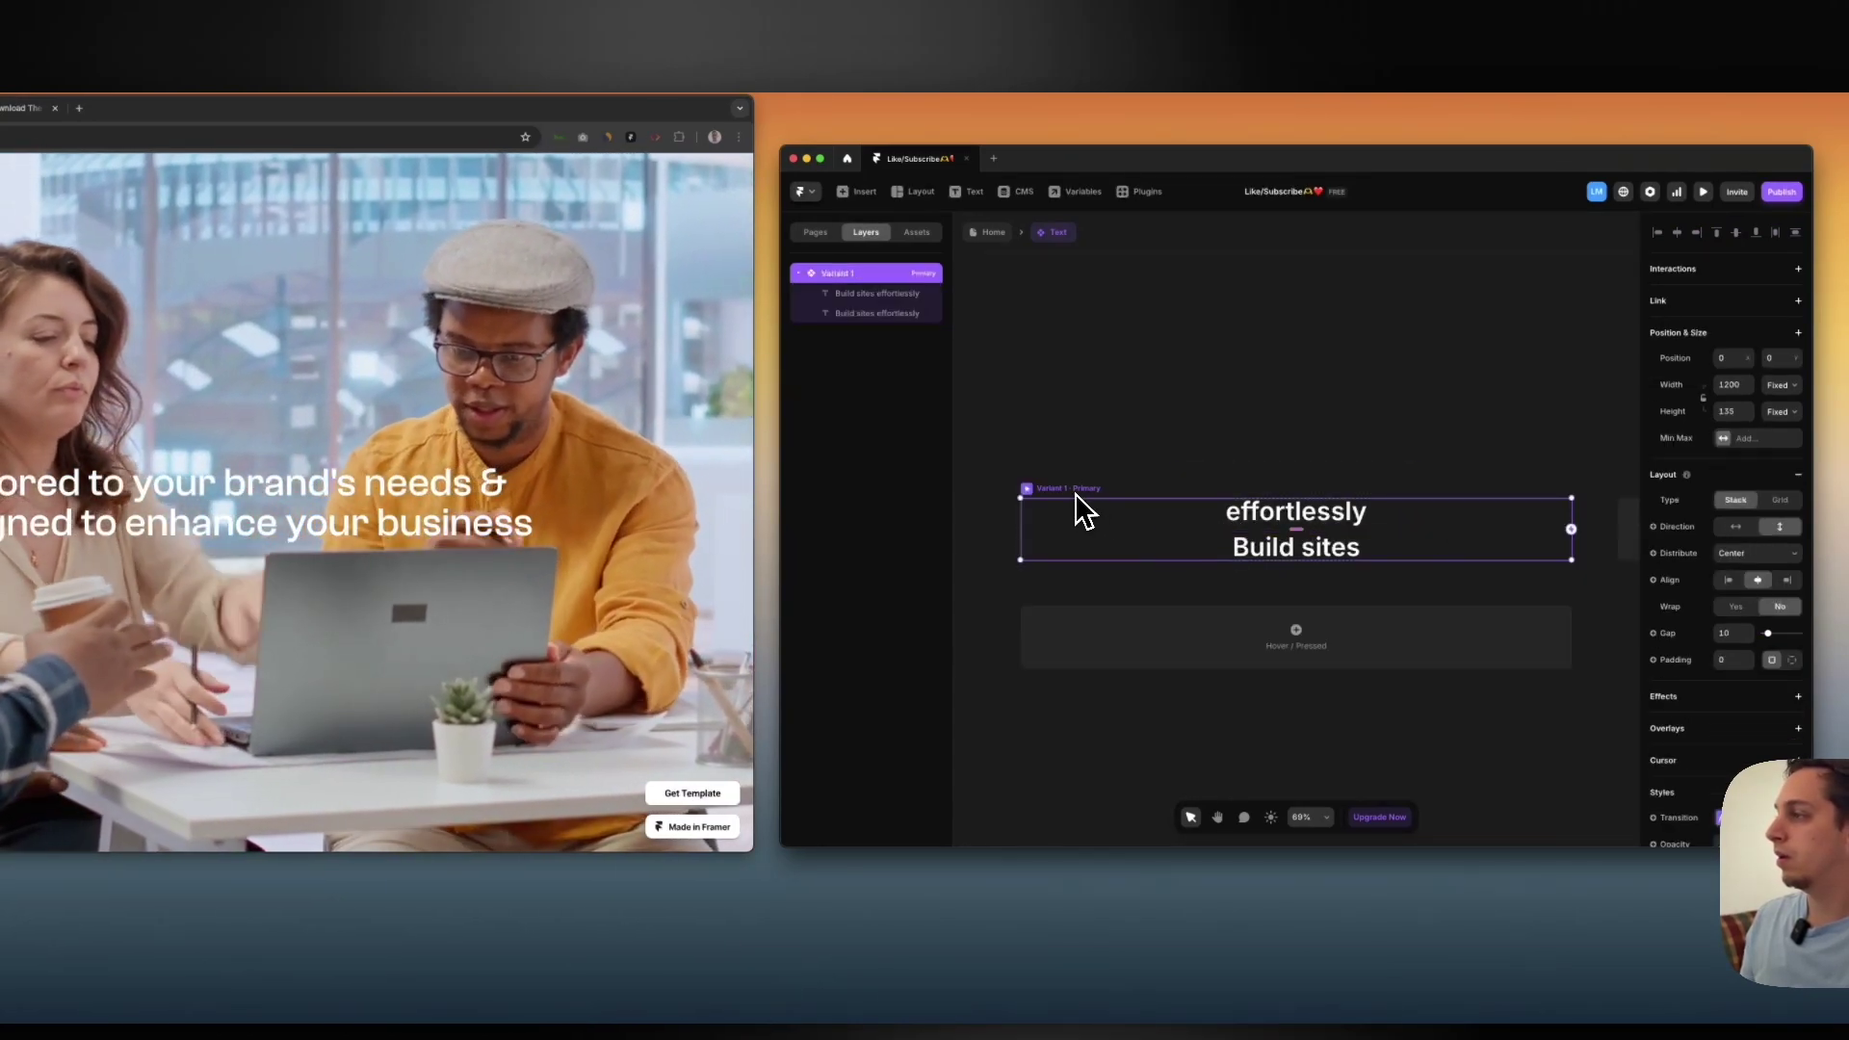
scroll(1761, 582, down, 1)
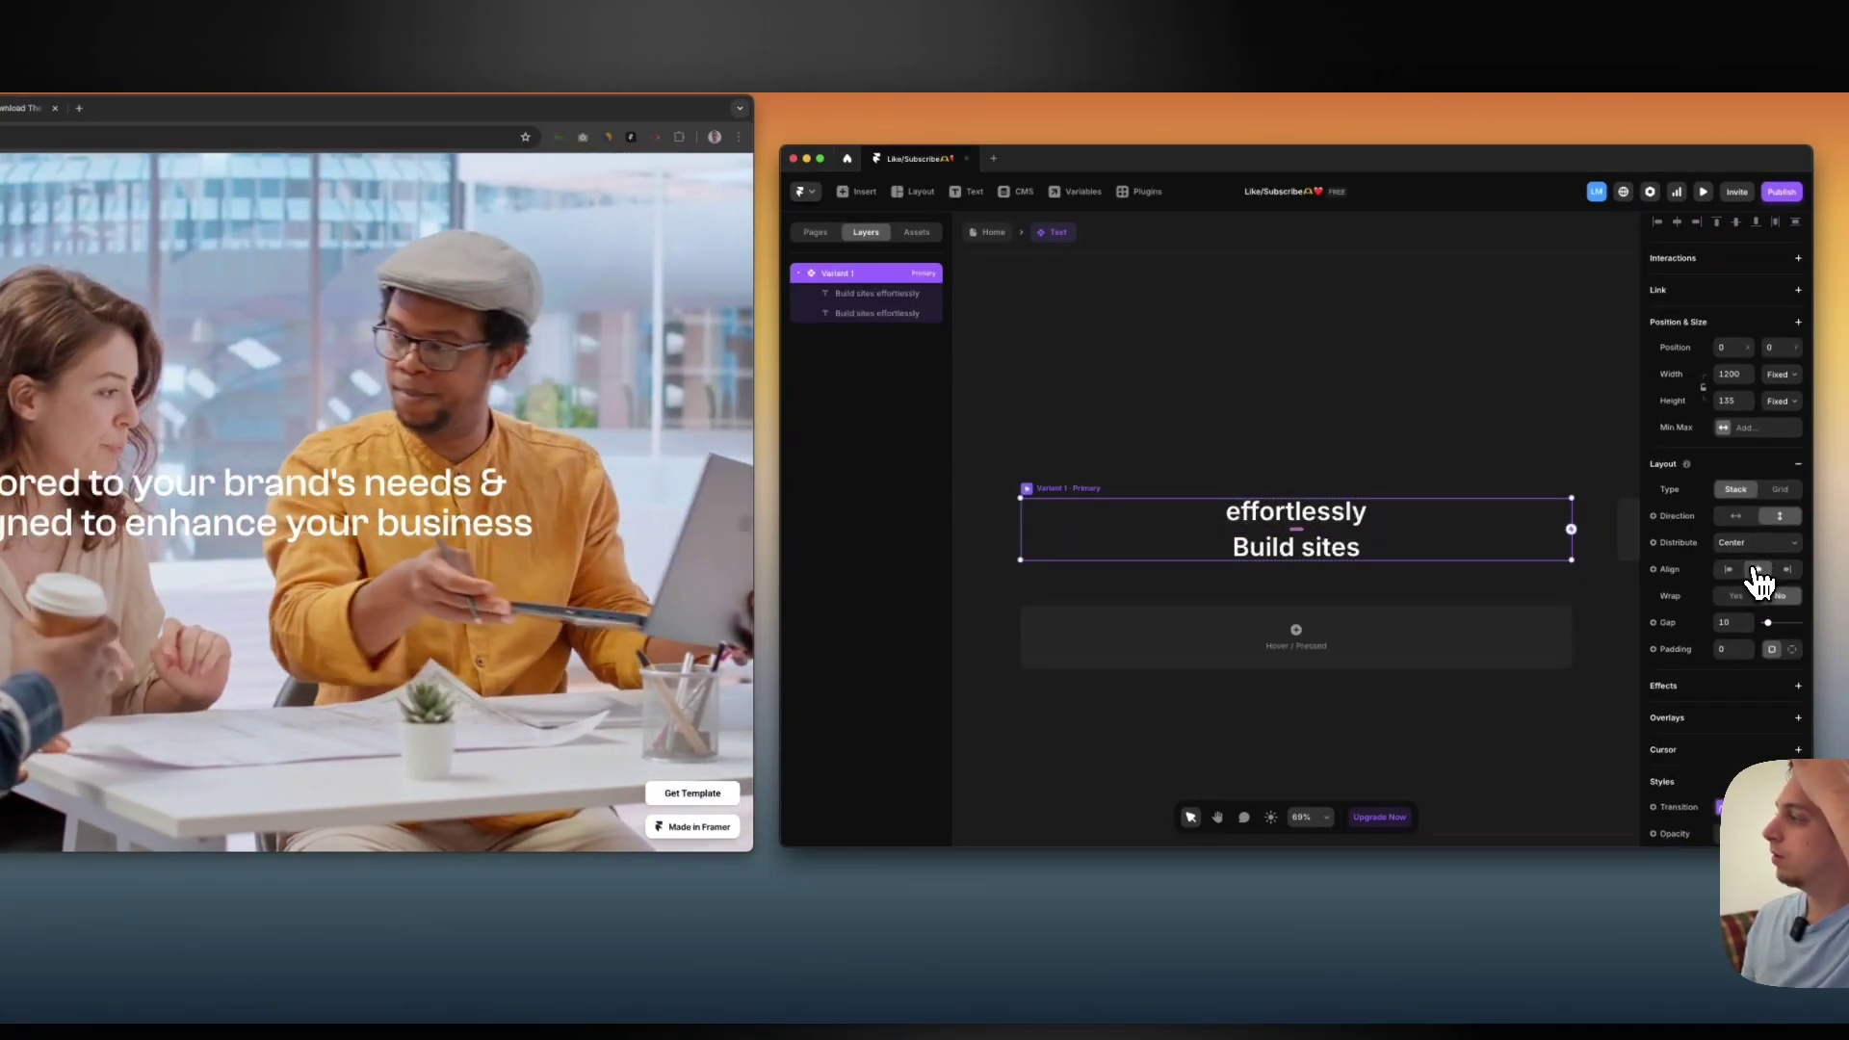
click(1755, 531)
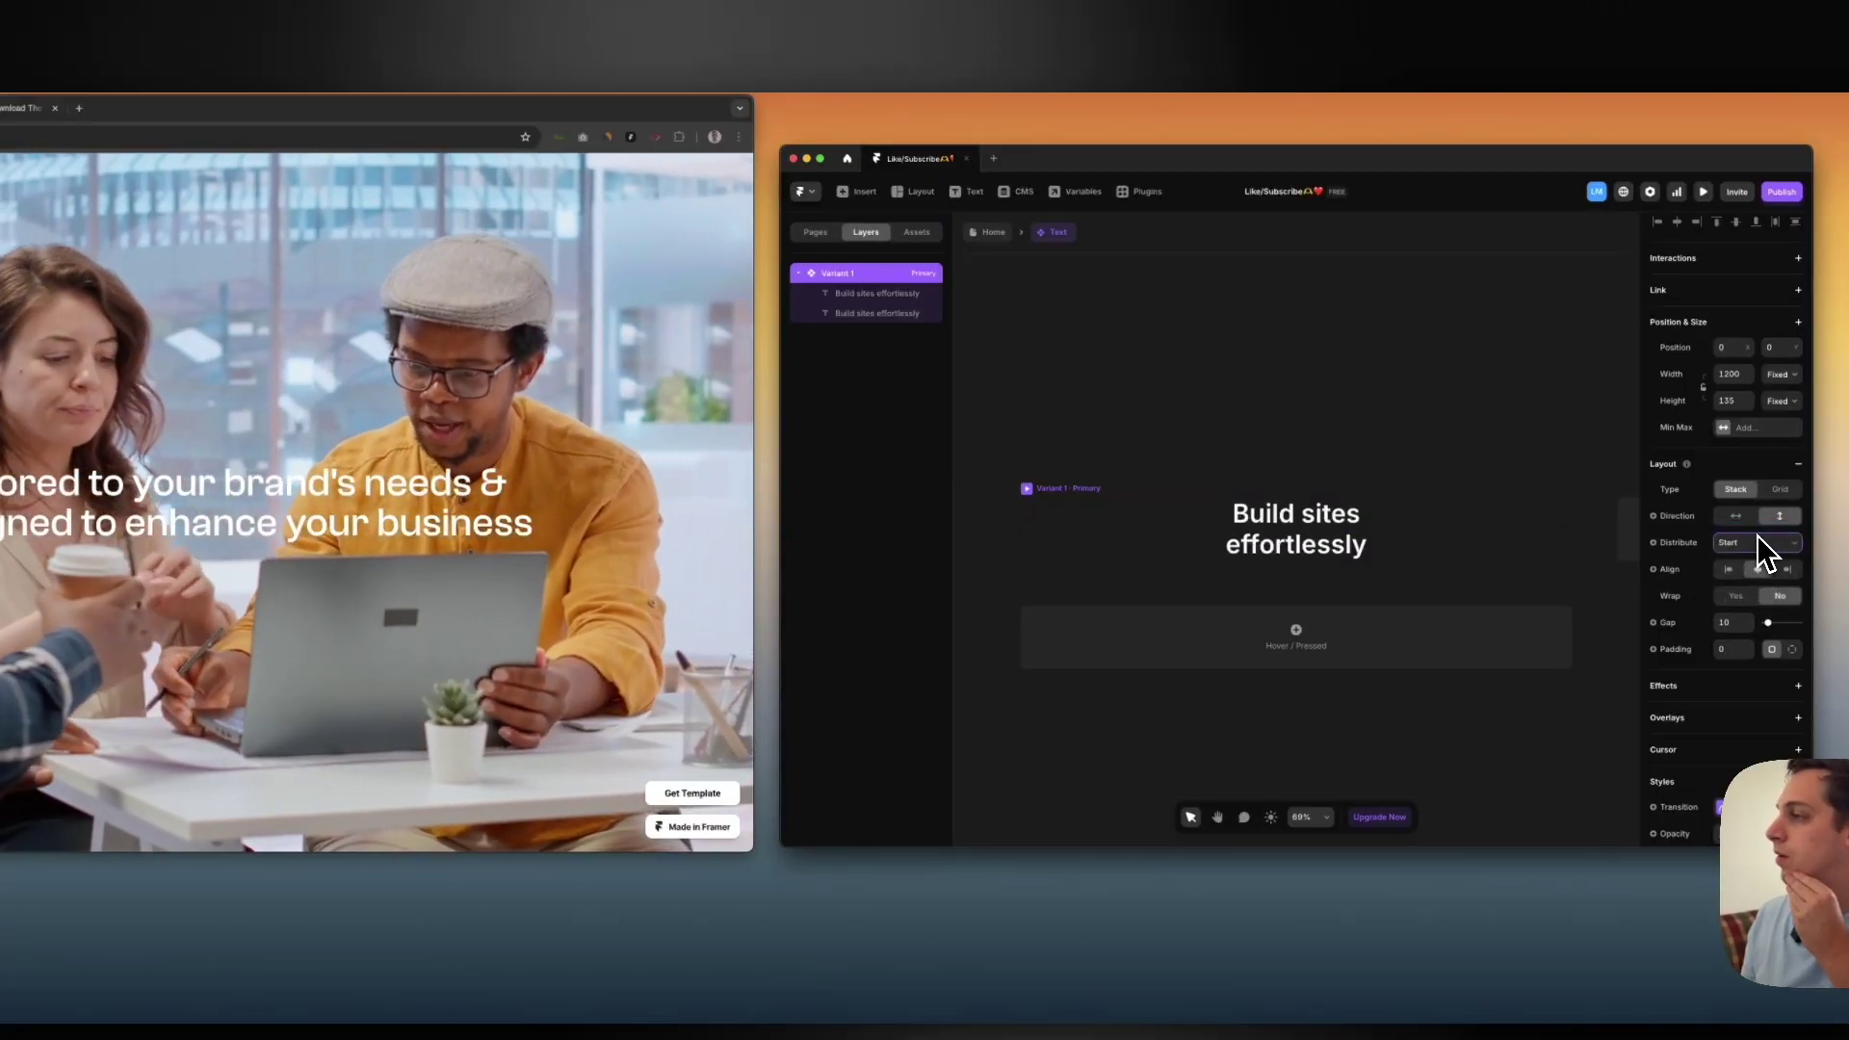
click(1233, 528)
double_click(1242, 521)
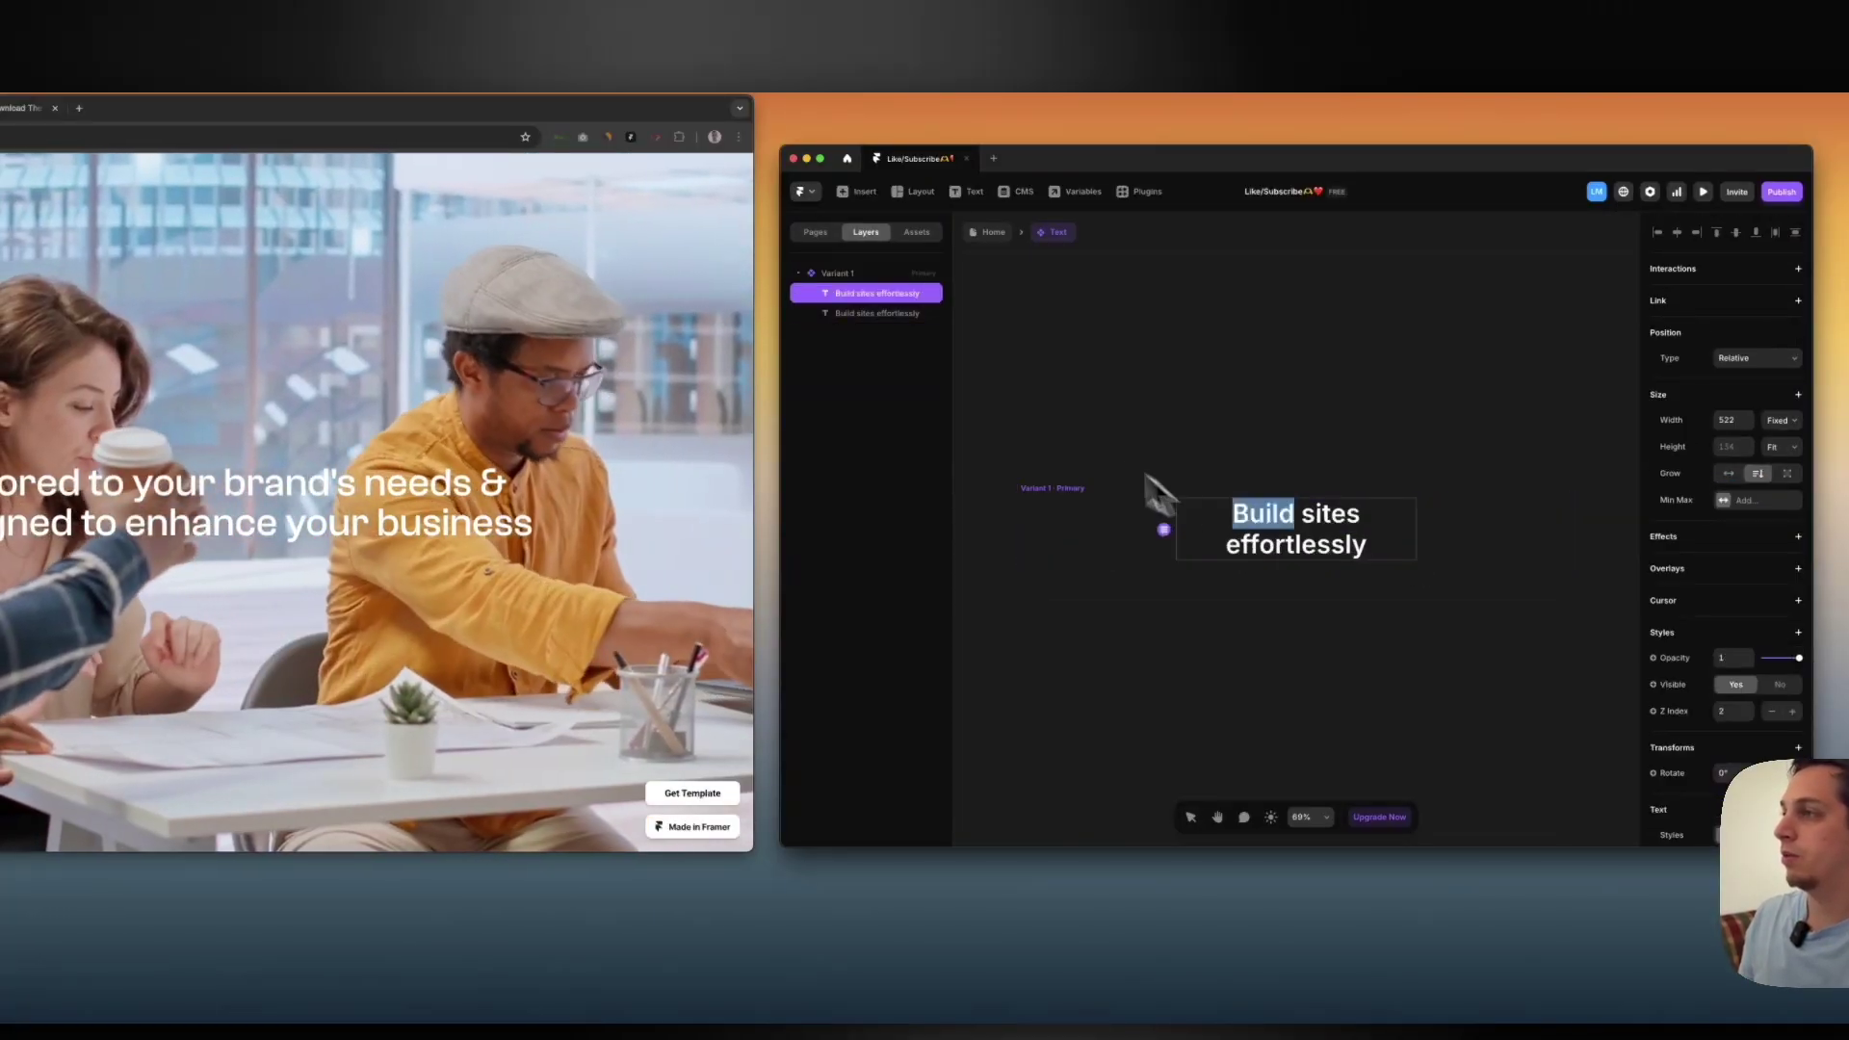
click(1047, 501)
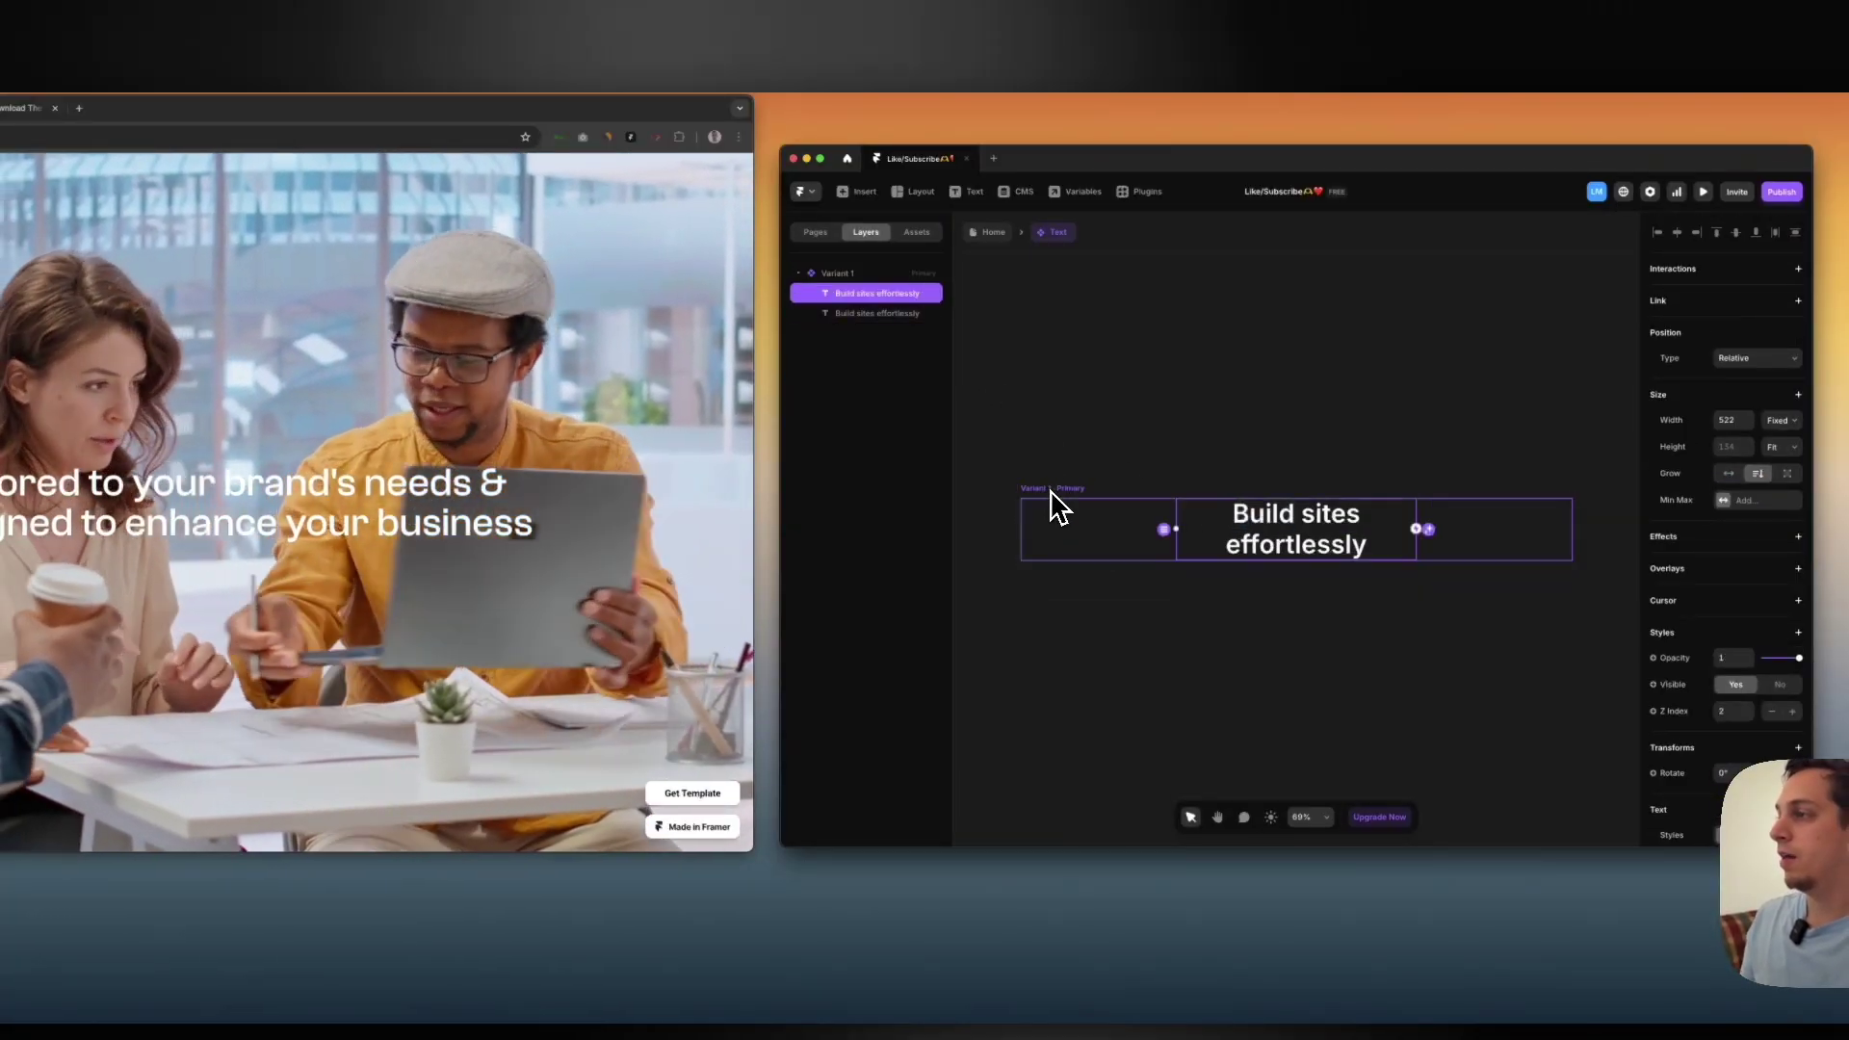
scroll(1281, 506, right, 5)
click(1498, 542)
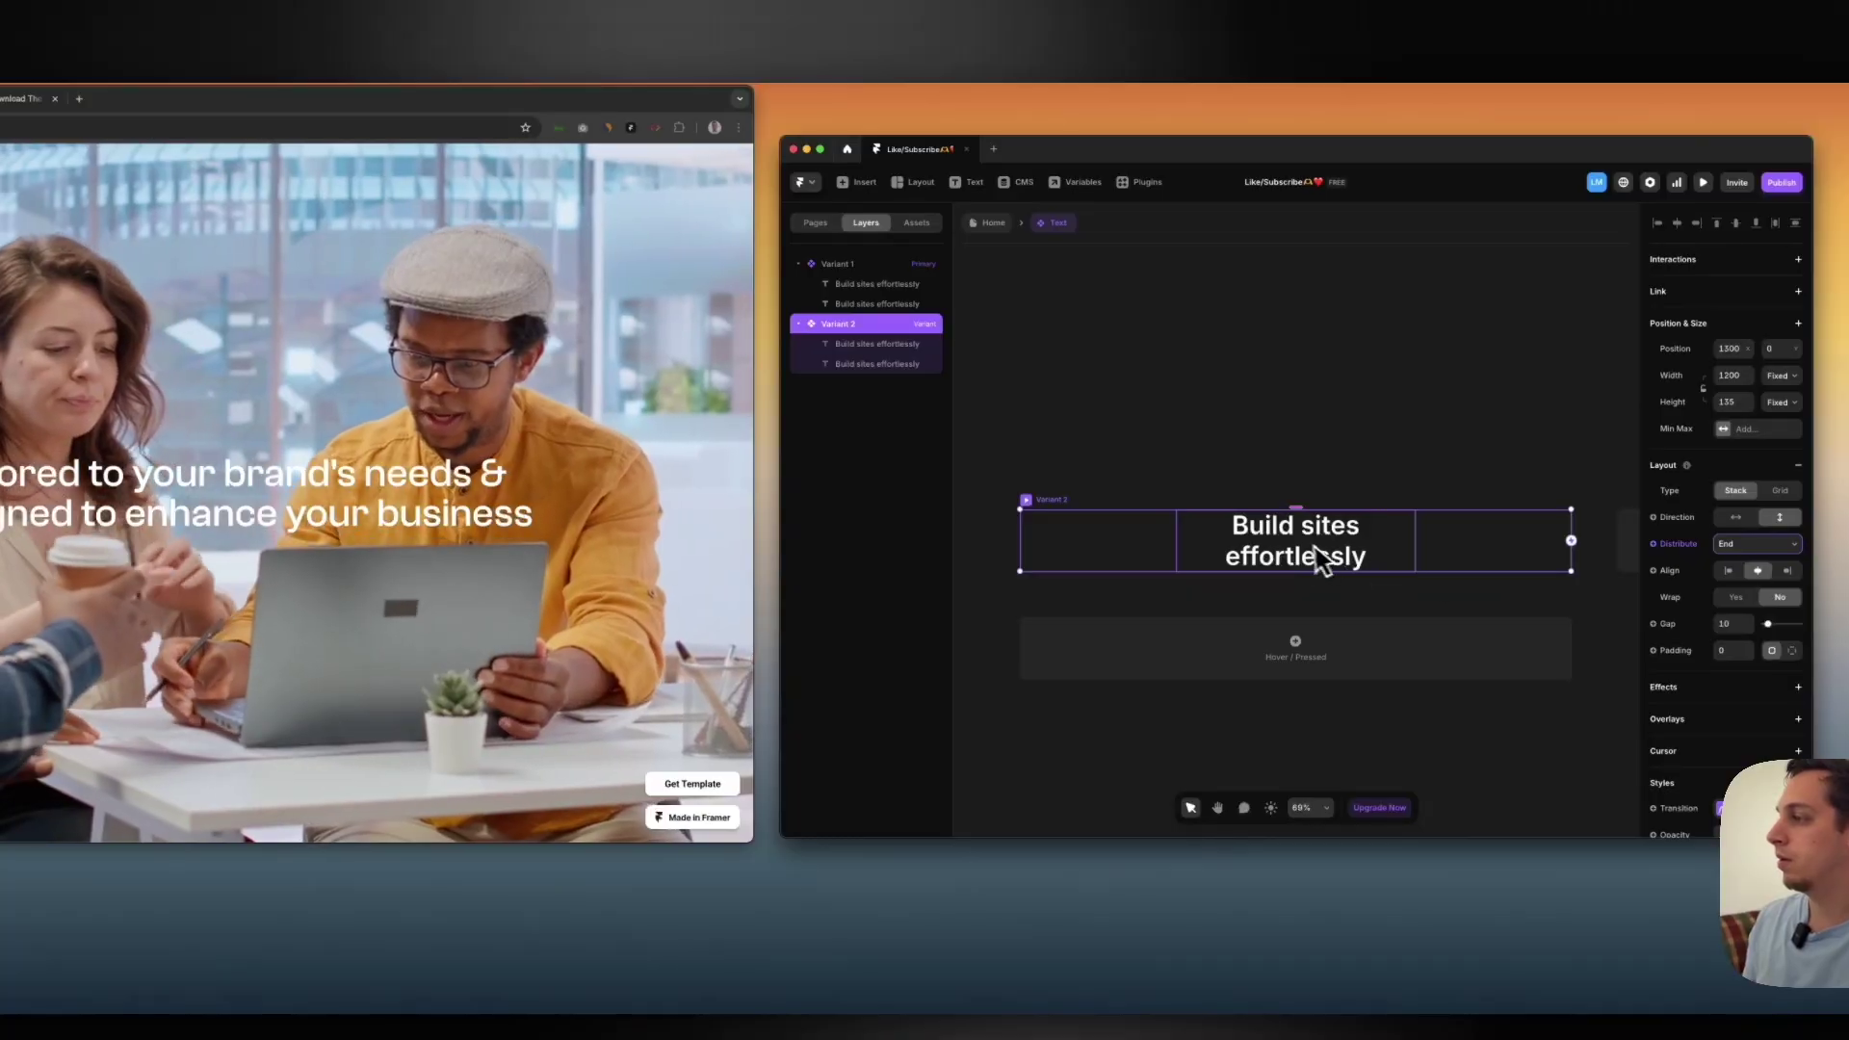
Retype the Variant 2 heading as 'Construct at full speed everyday'
double_click(1296, 541)
text(Co)
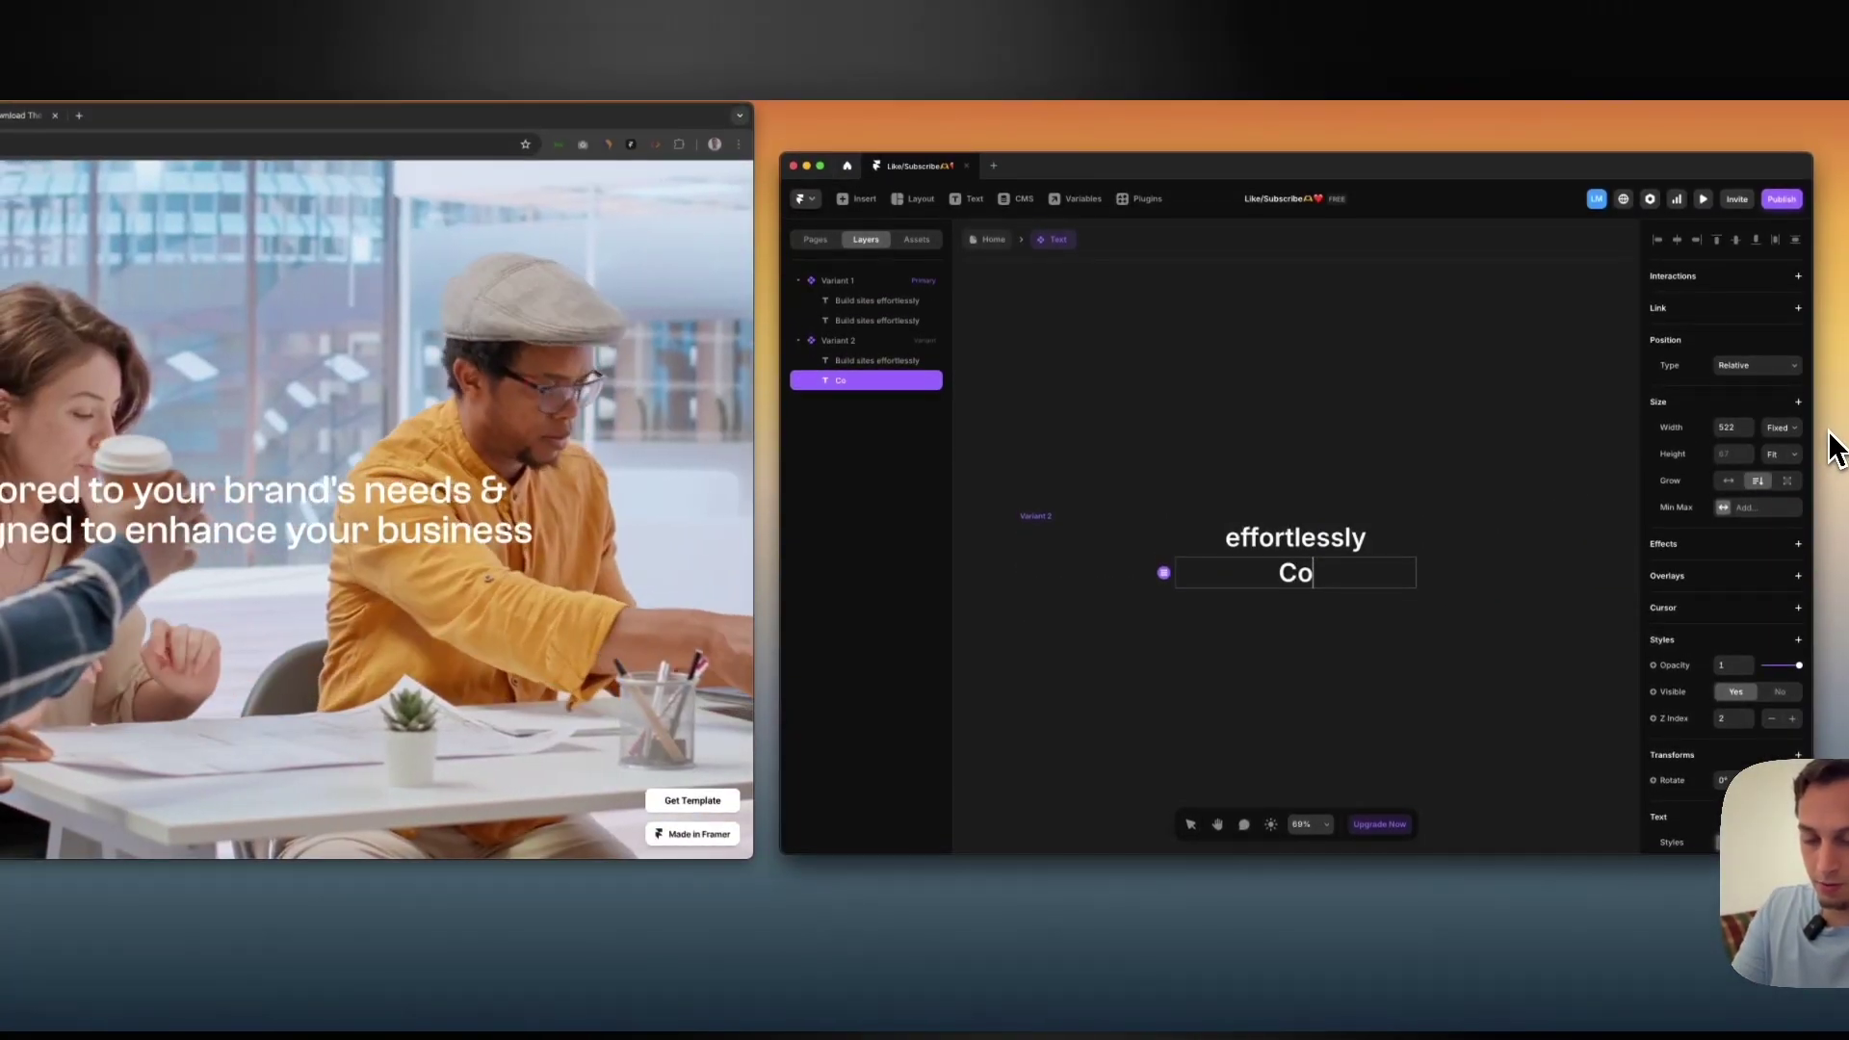
text(nstruct)
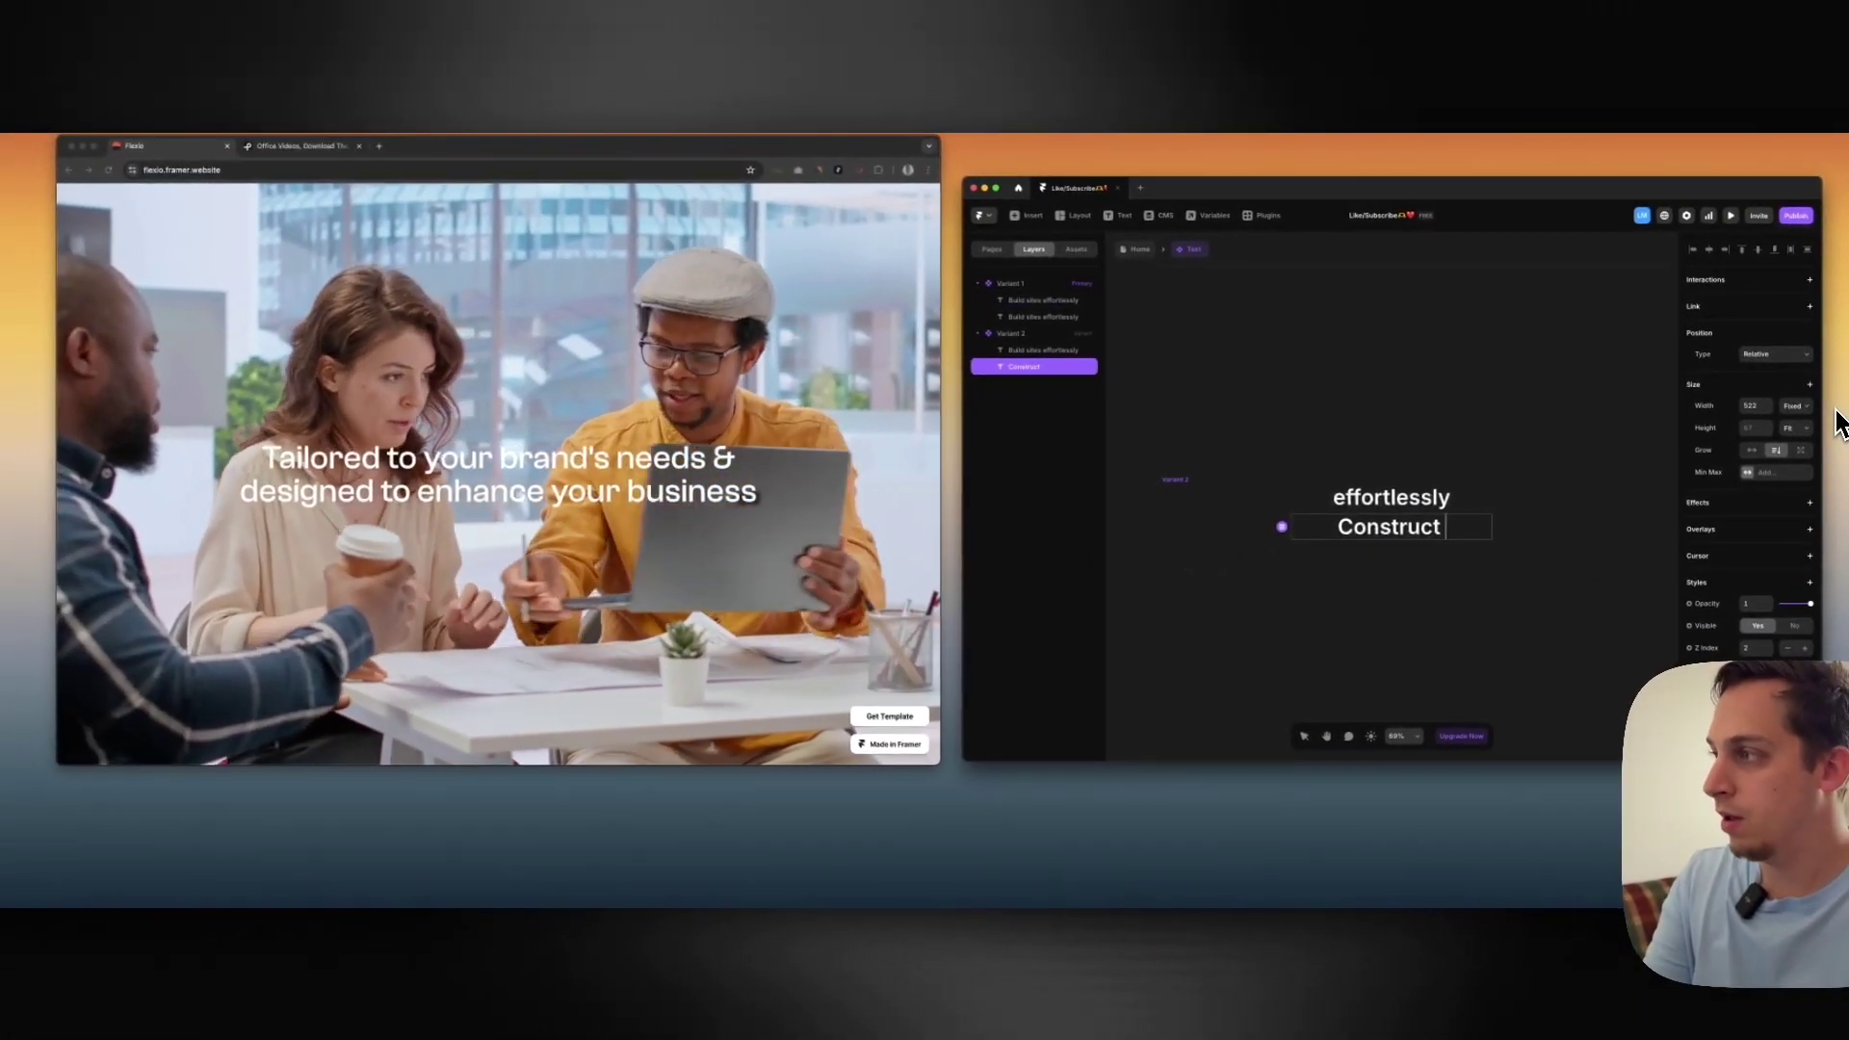
text( at full)
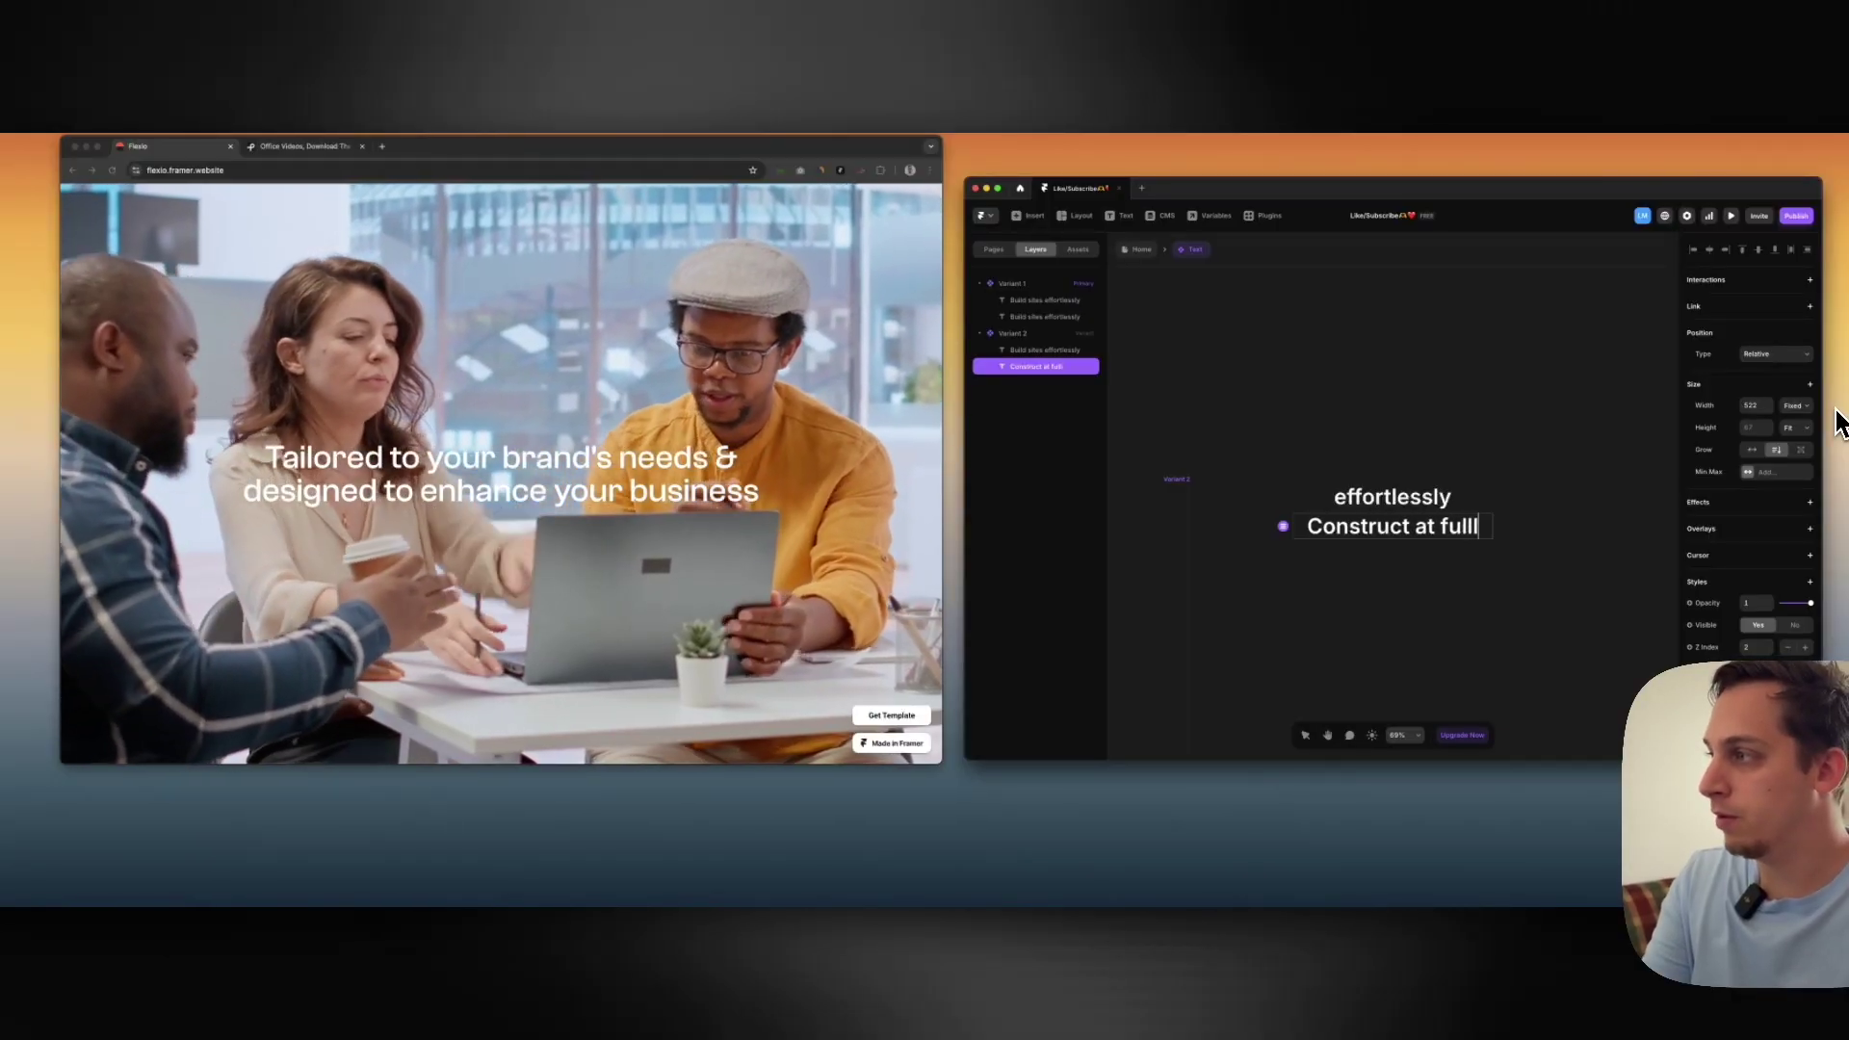
text( speed)
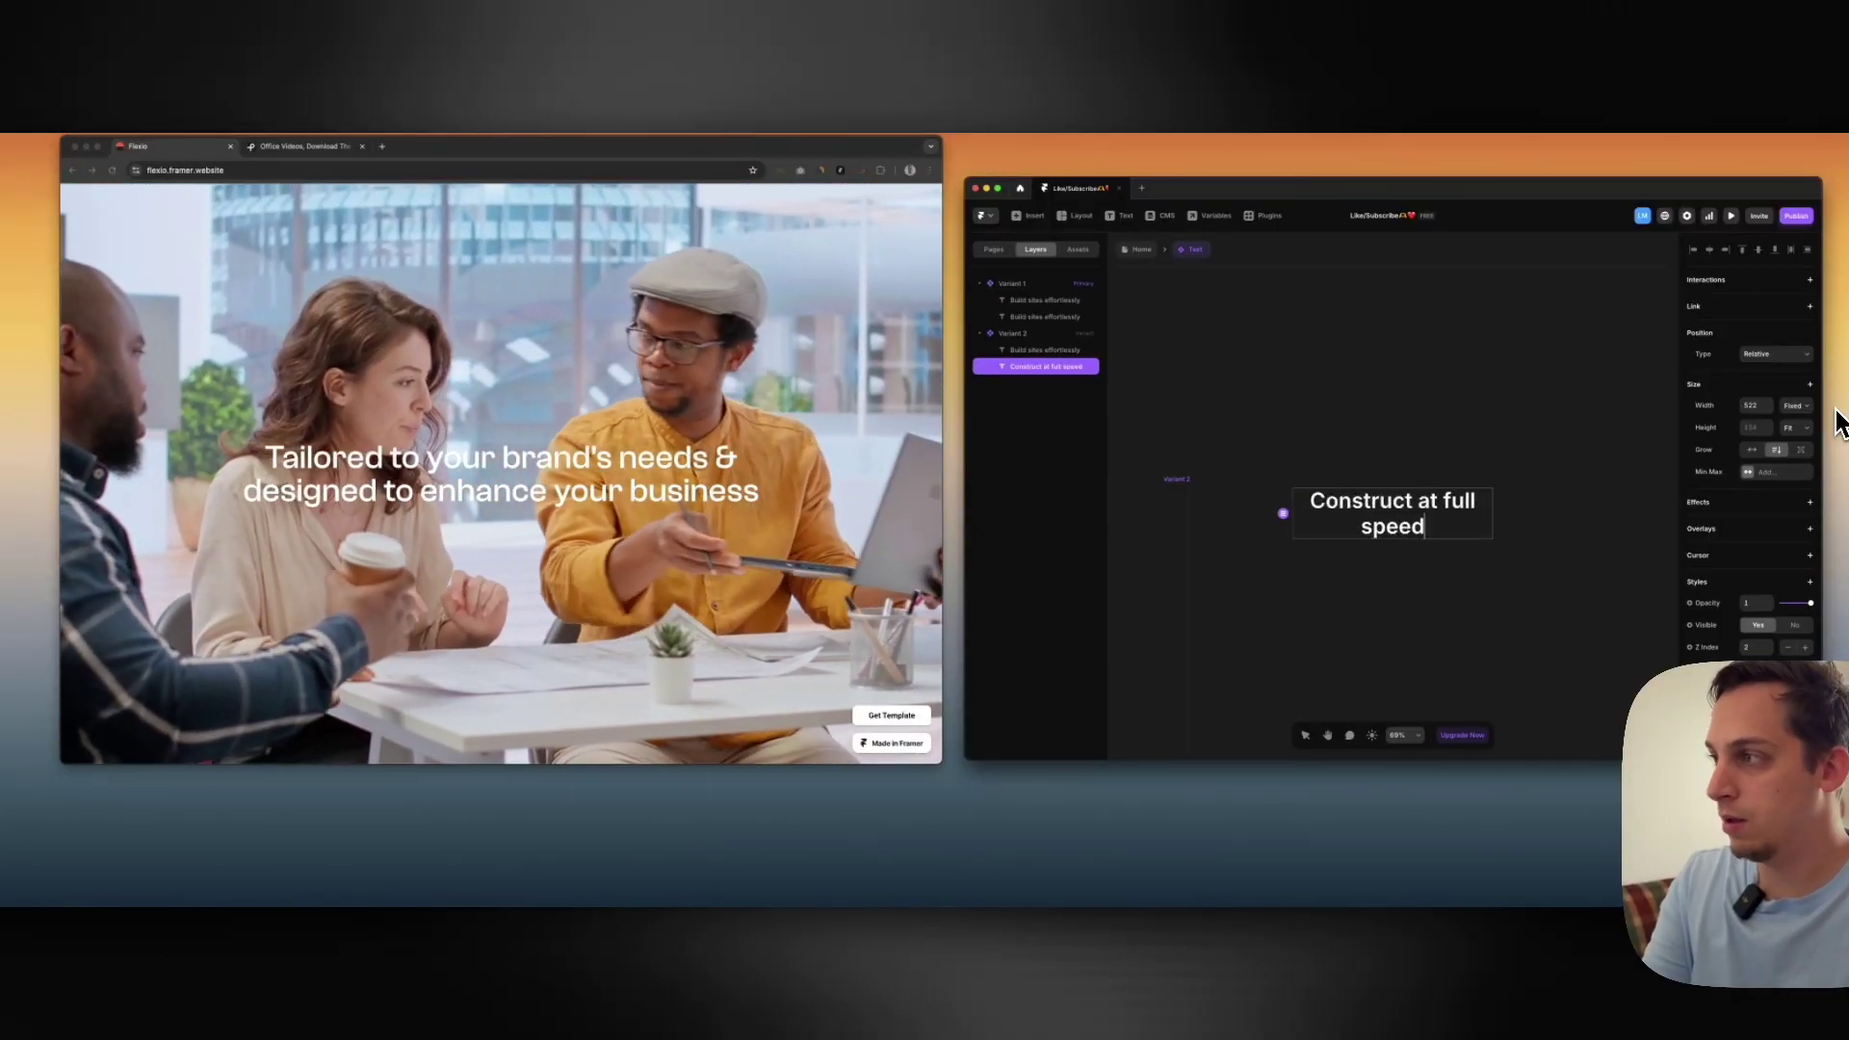
text( everyday)
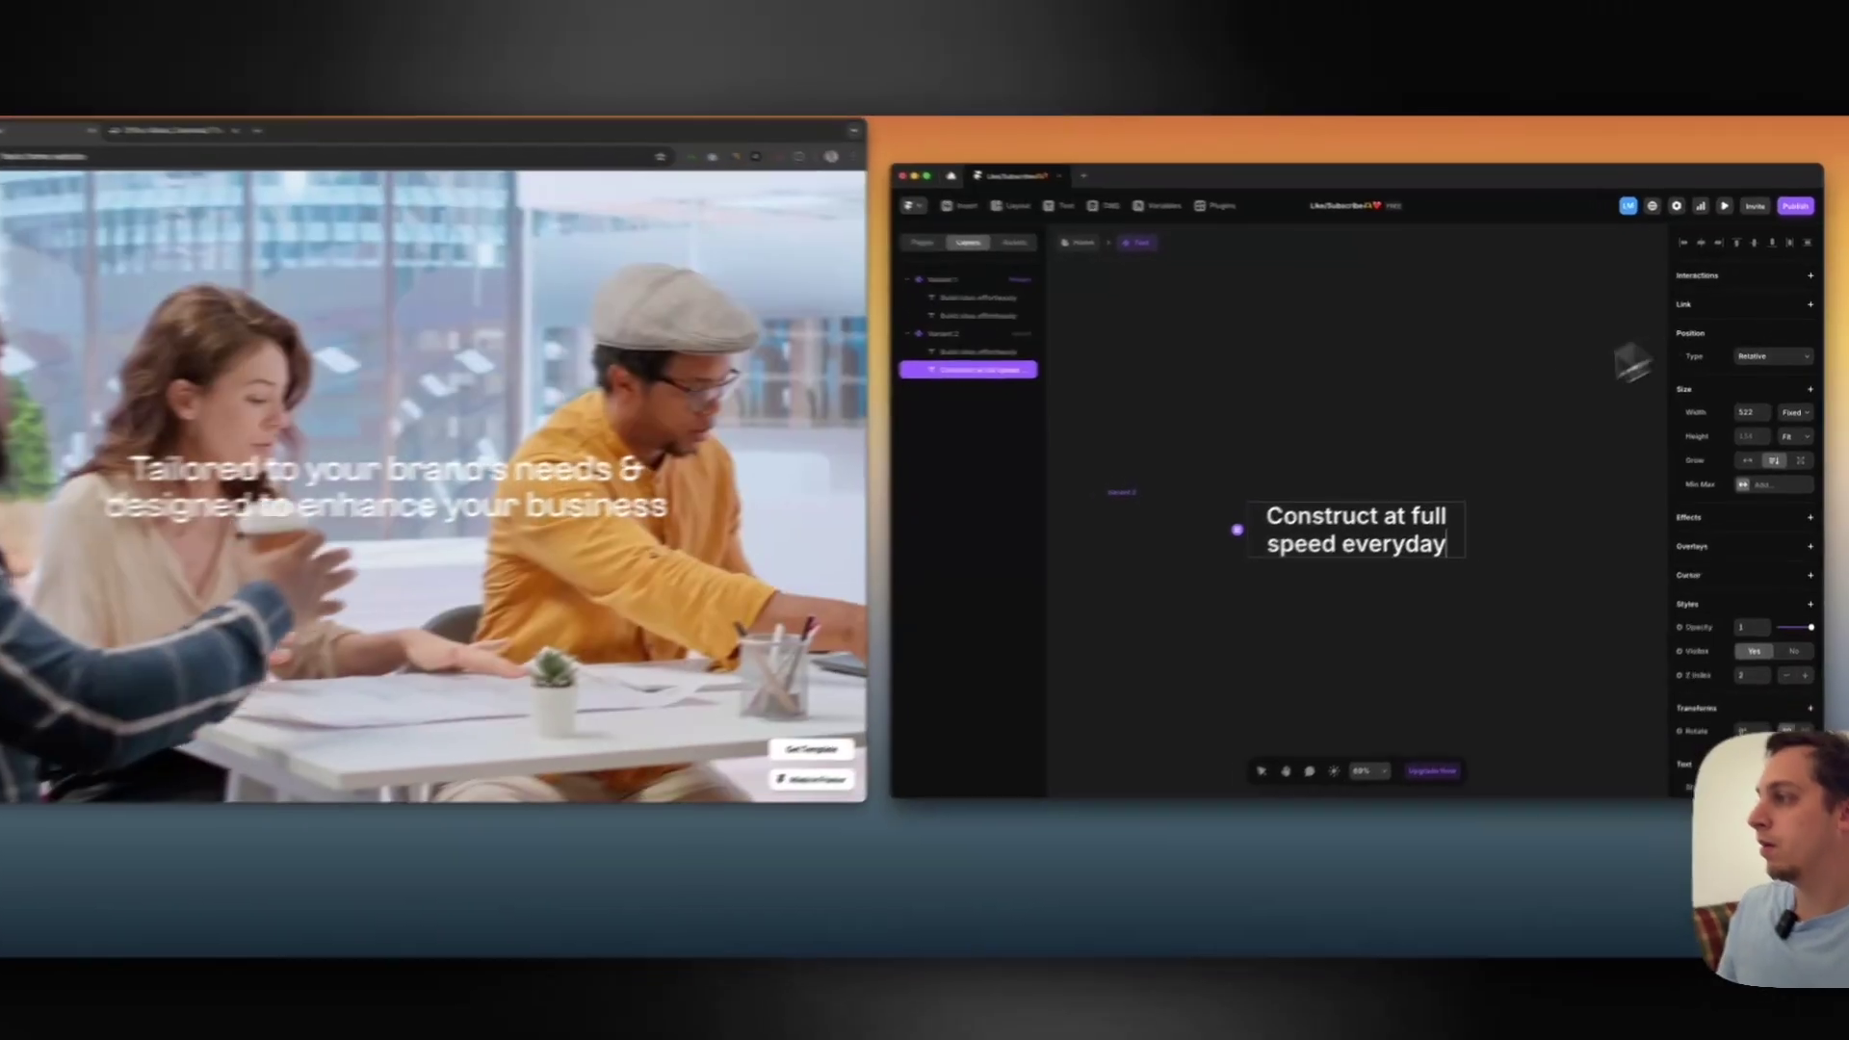
Make the Text instance absolutely positioned and snap it to the video frame's horizontal centre
key(Escape)
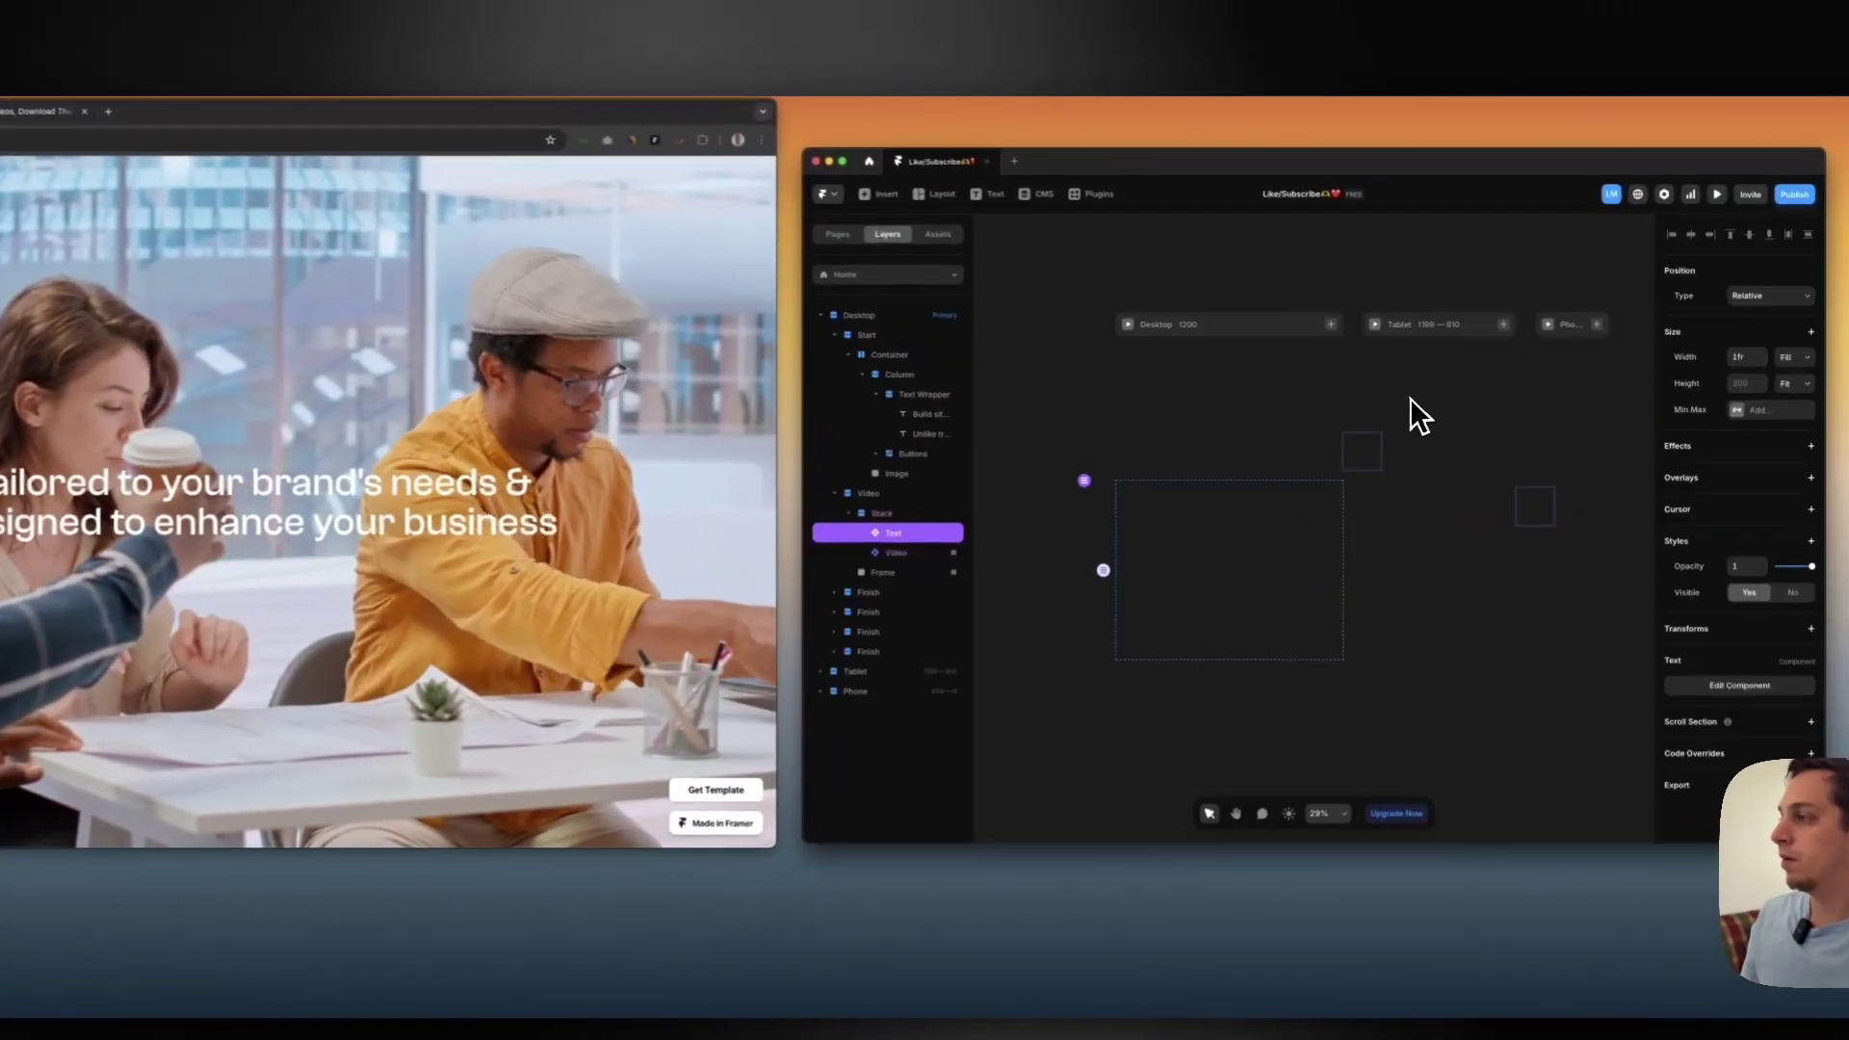
scroll(1402, 399, right, 5)
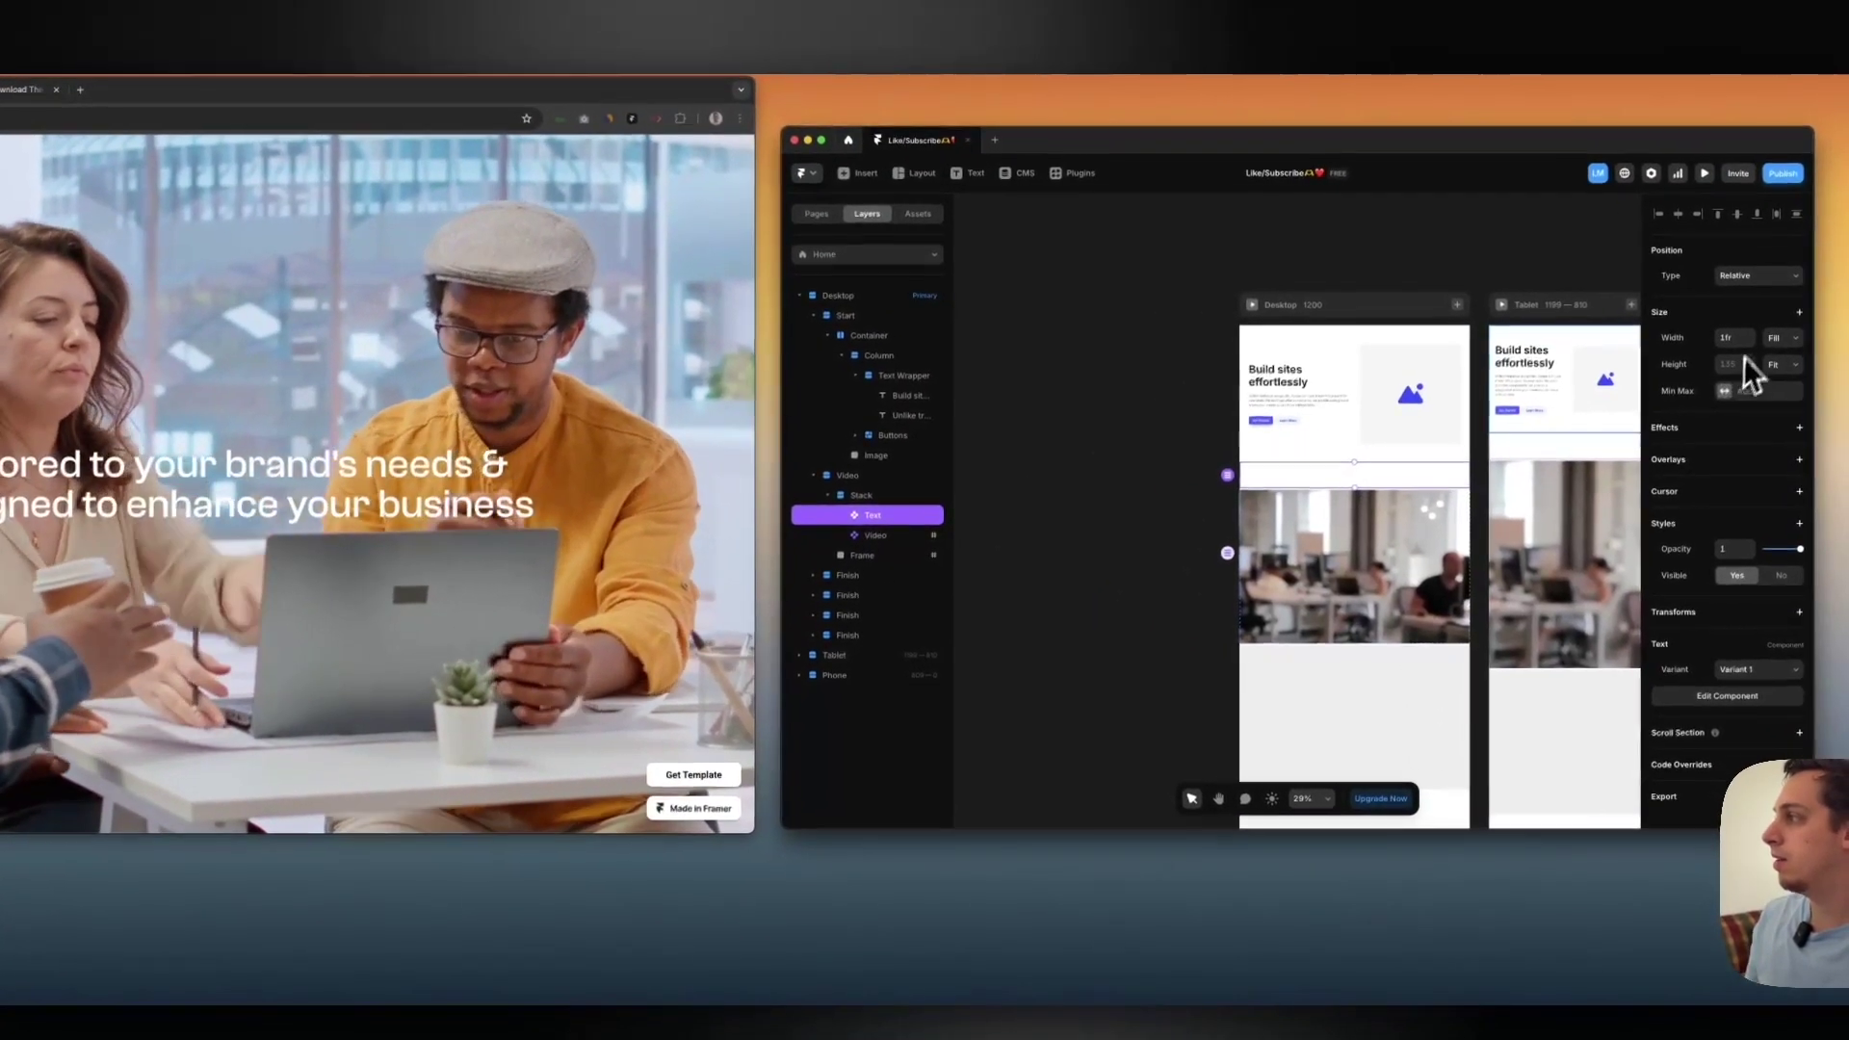
click(1788, 298)
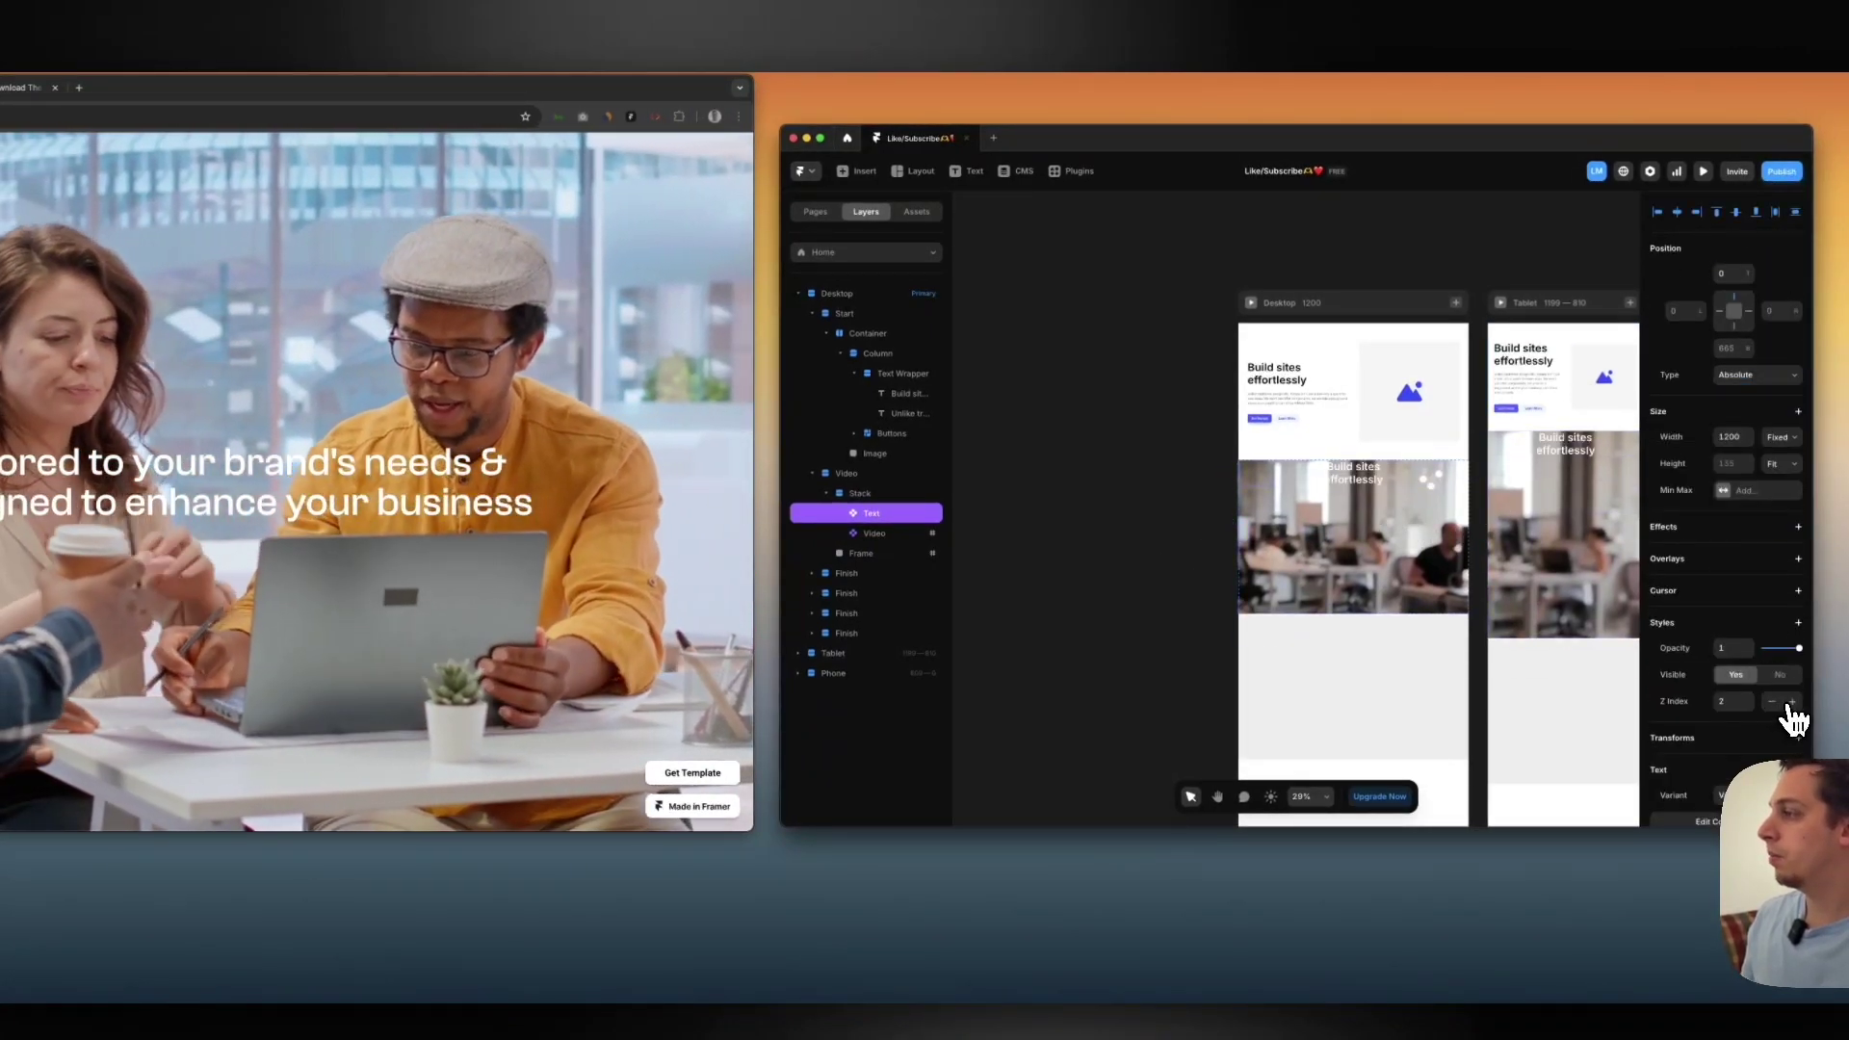
drag(1375, 545, 1373, 543)
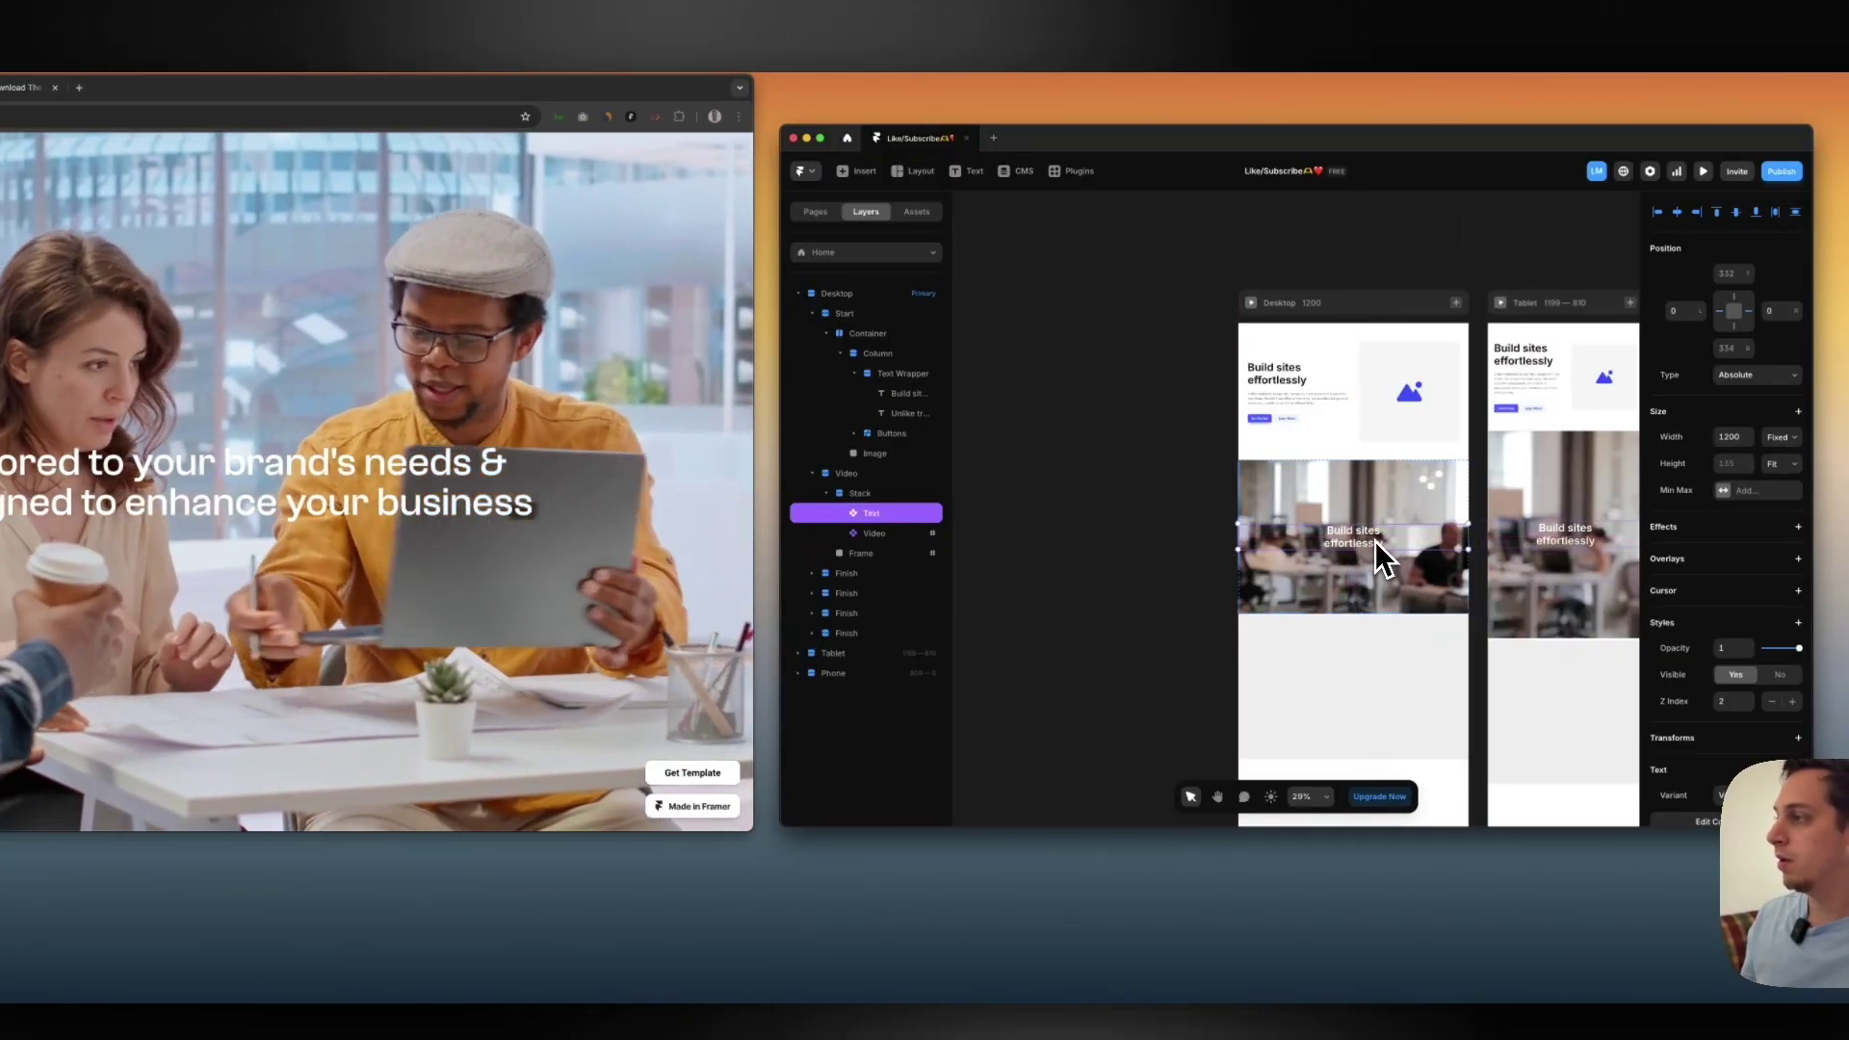
scroll(1381, 549, down, 4)
scroll(1763, 578, down, 3)
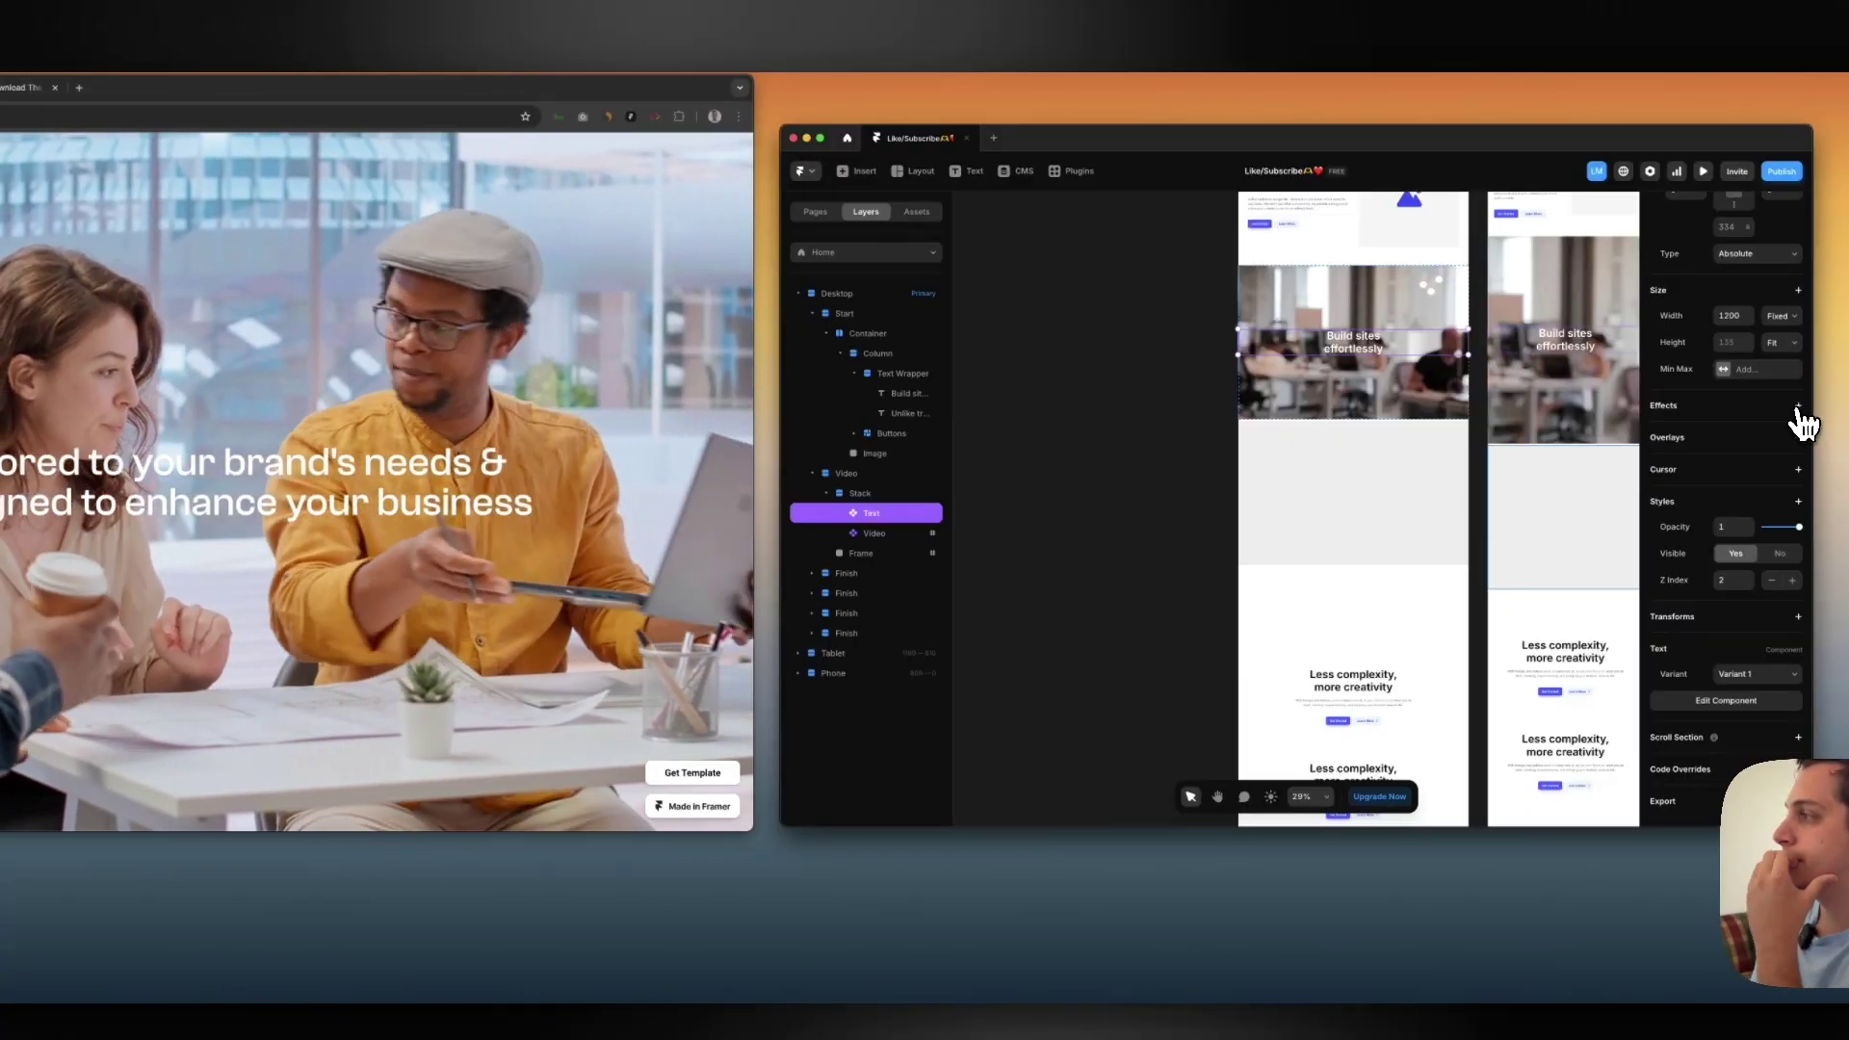
Add an Appear effect triggered by Section in View on #video, then open the Preset choices
click(1797, 405)
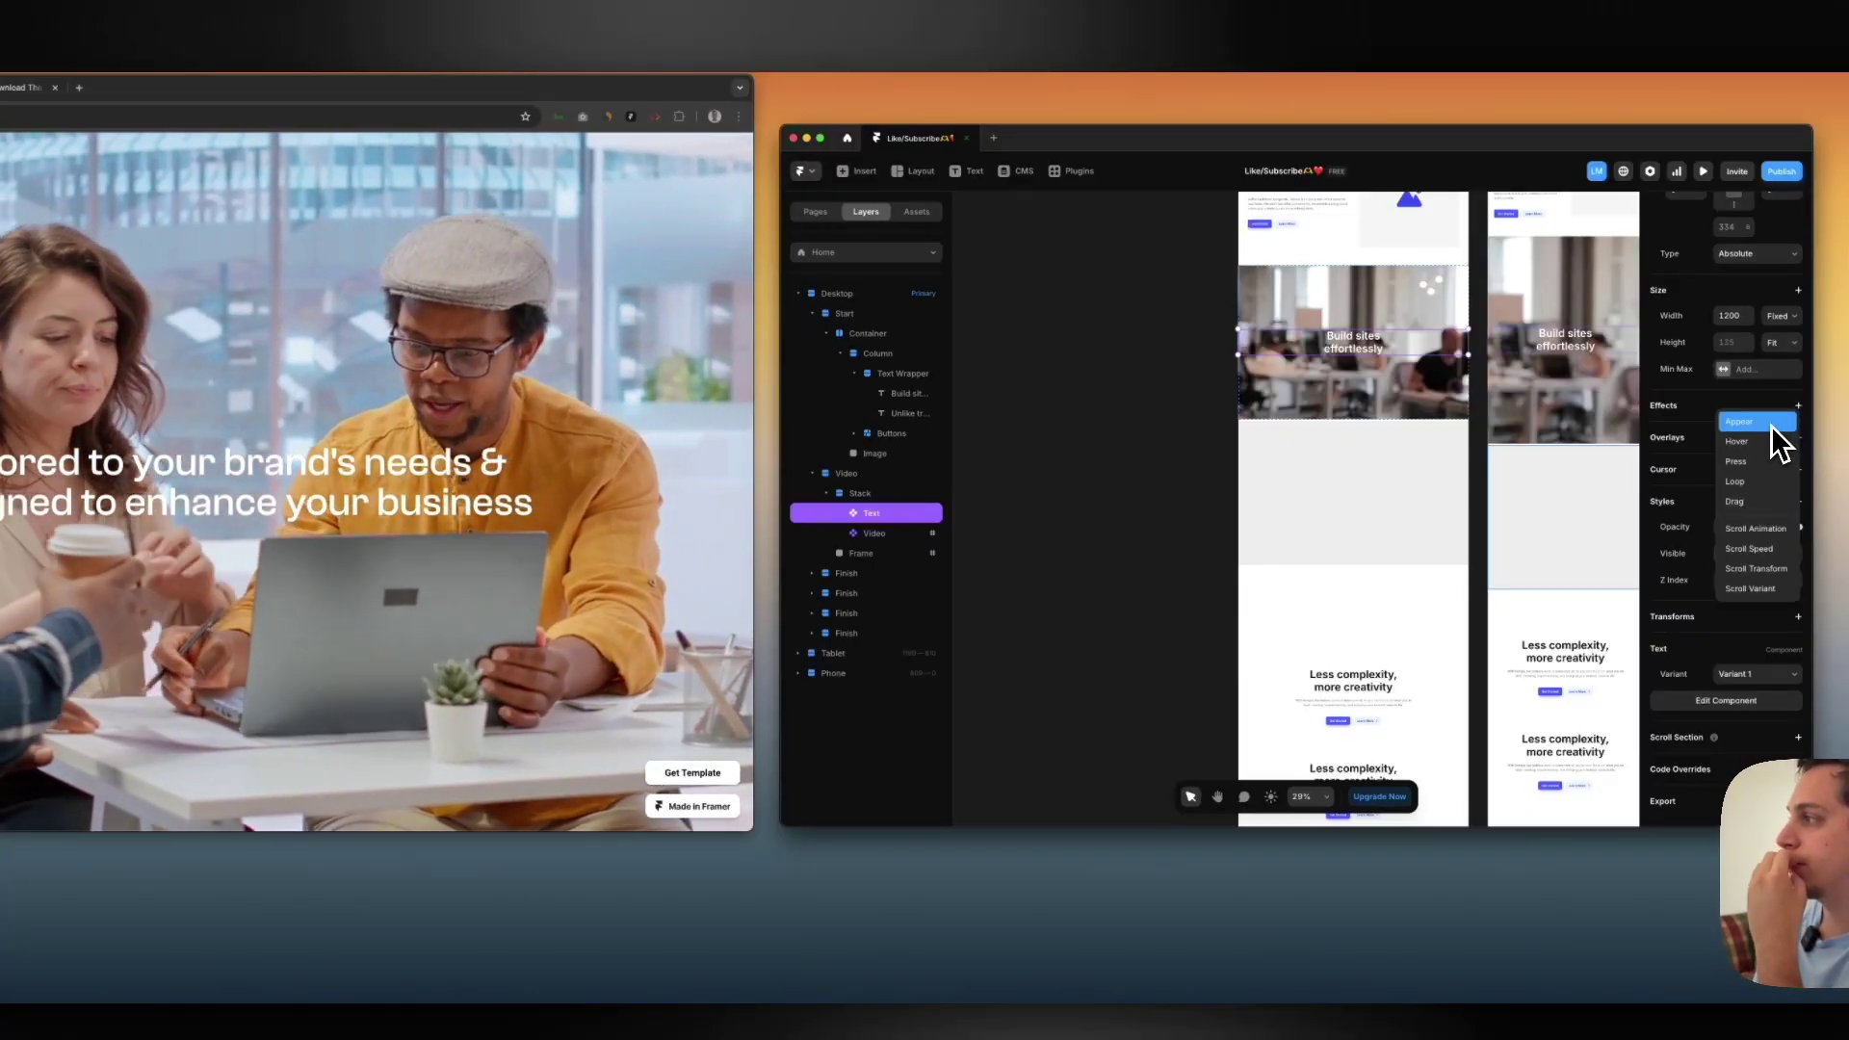
click(1771, 424)
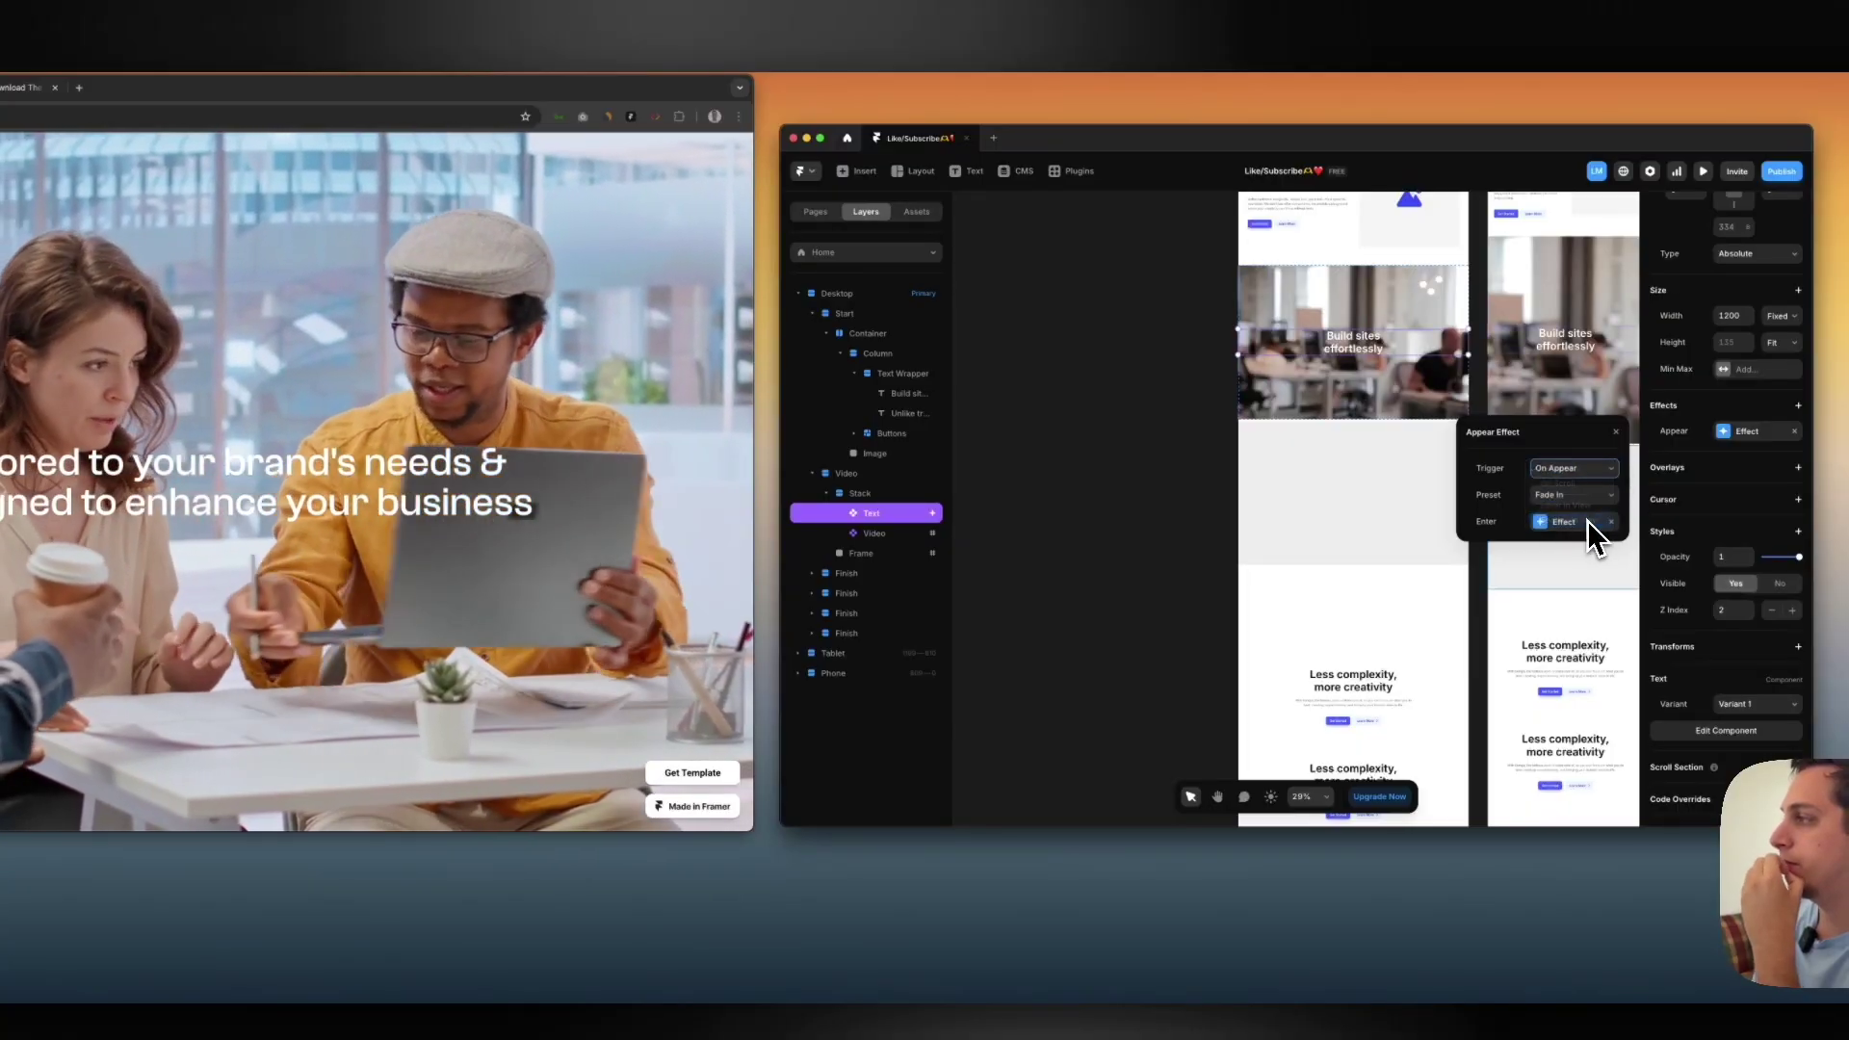
click(1587, 520)
click(1591, 472)
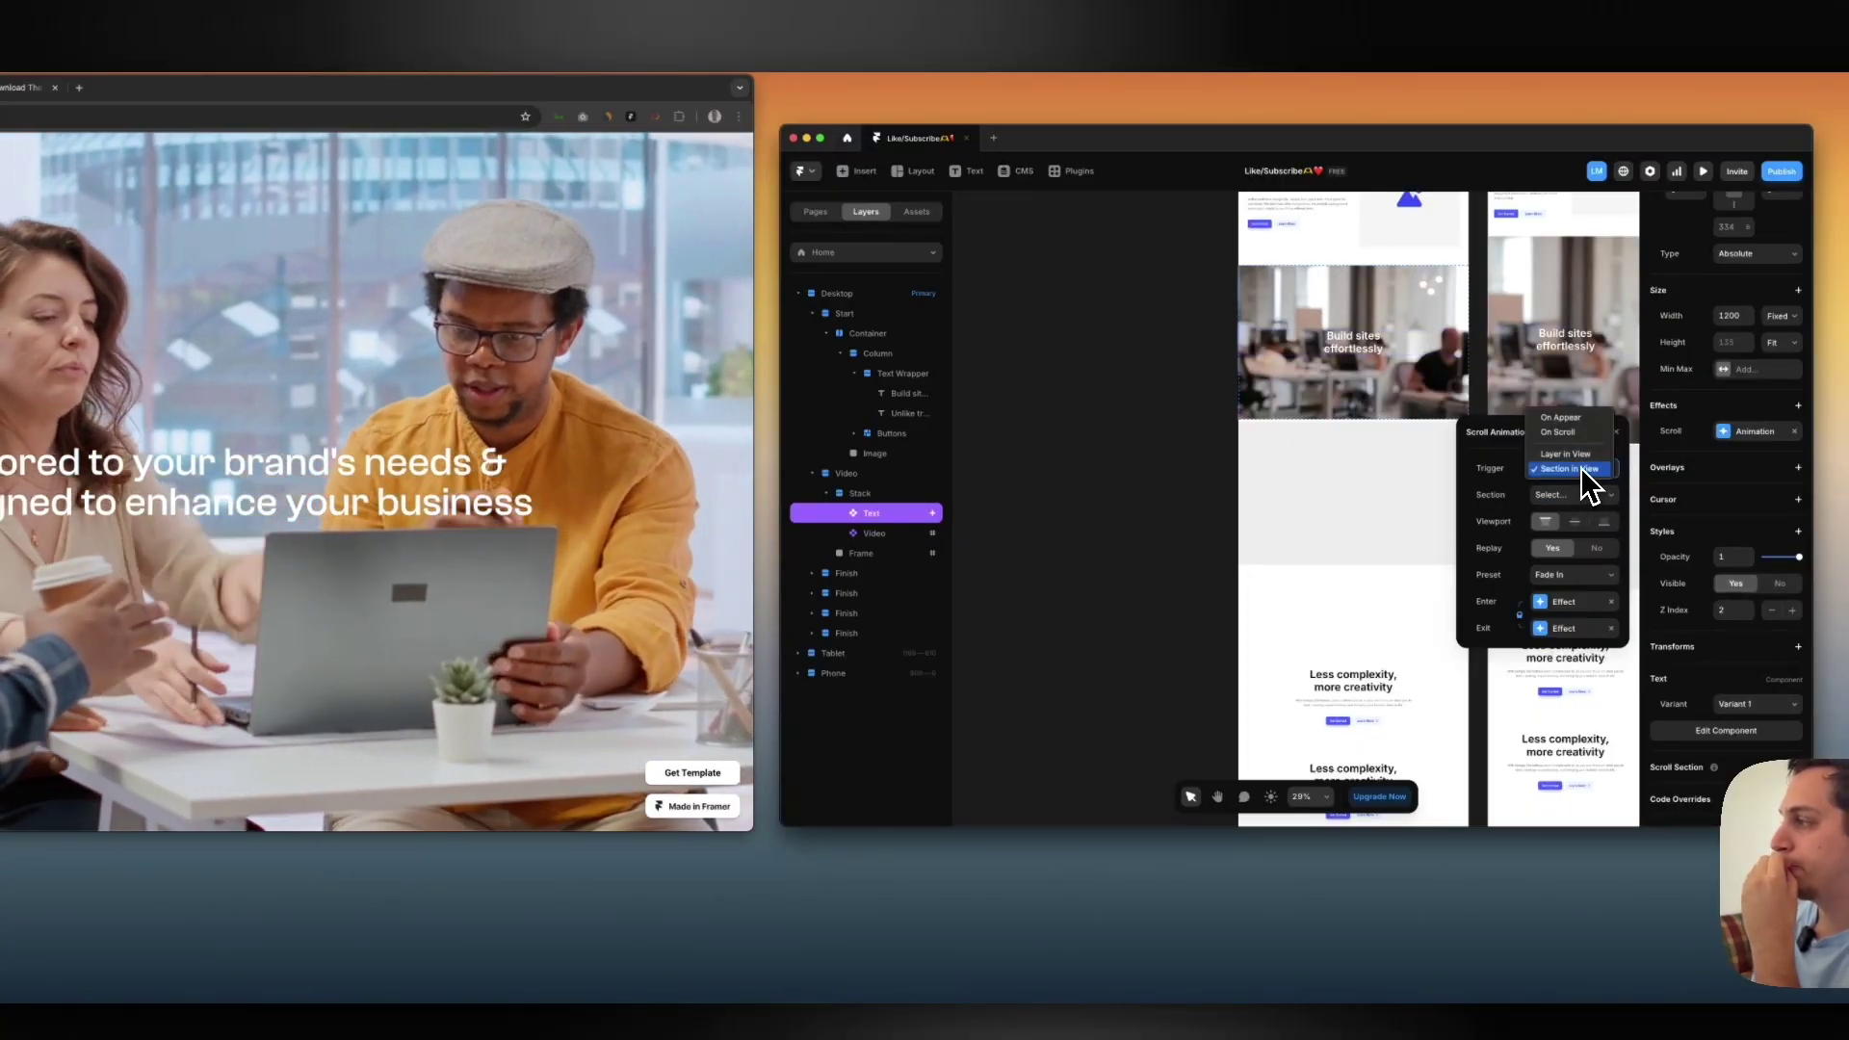
click(1568, 468)
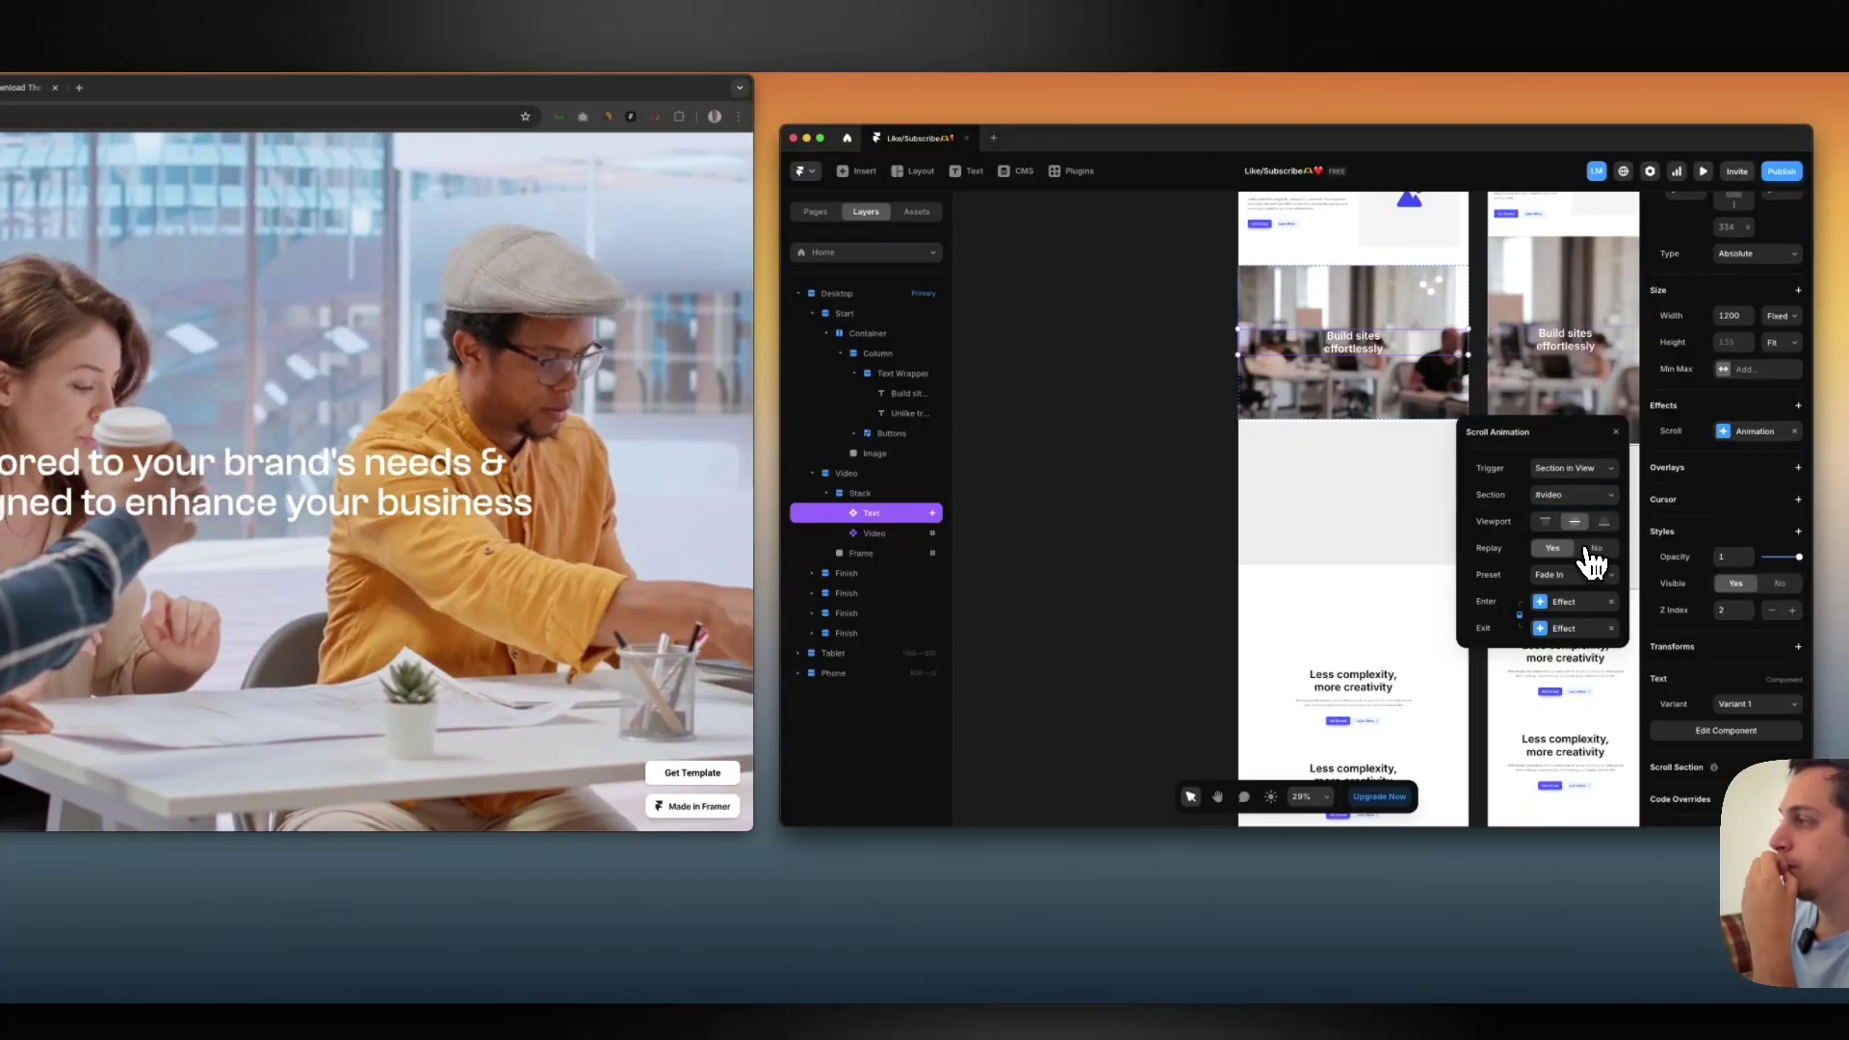
click(1595, 576)
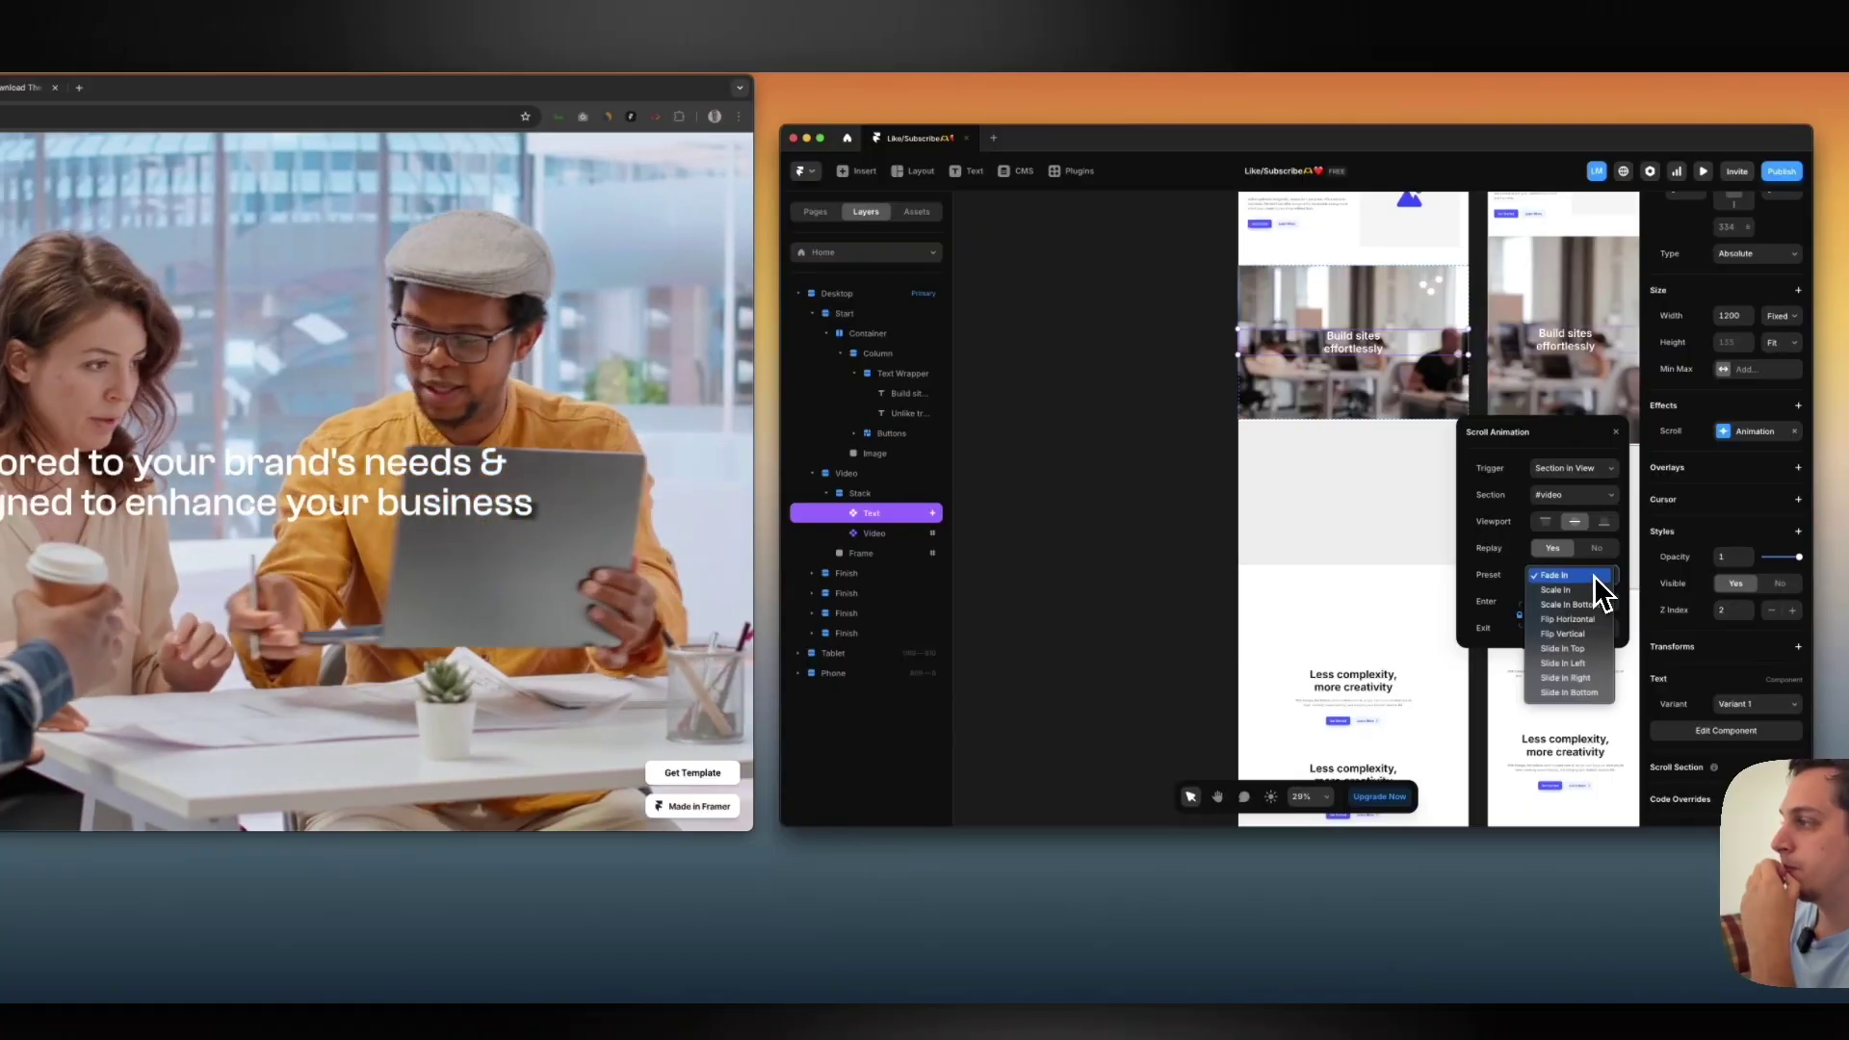
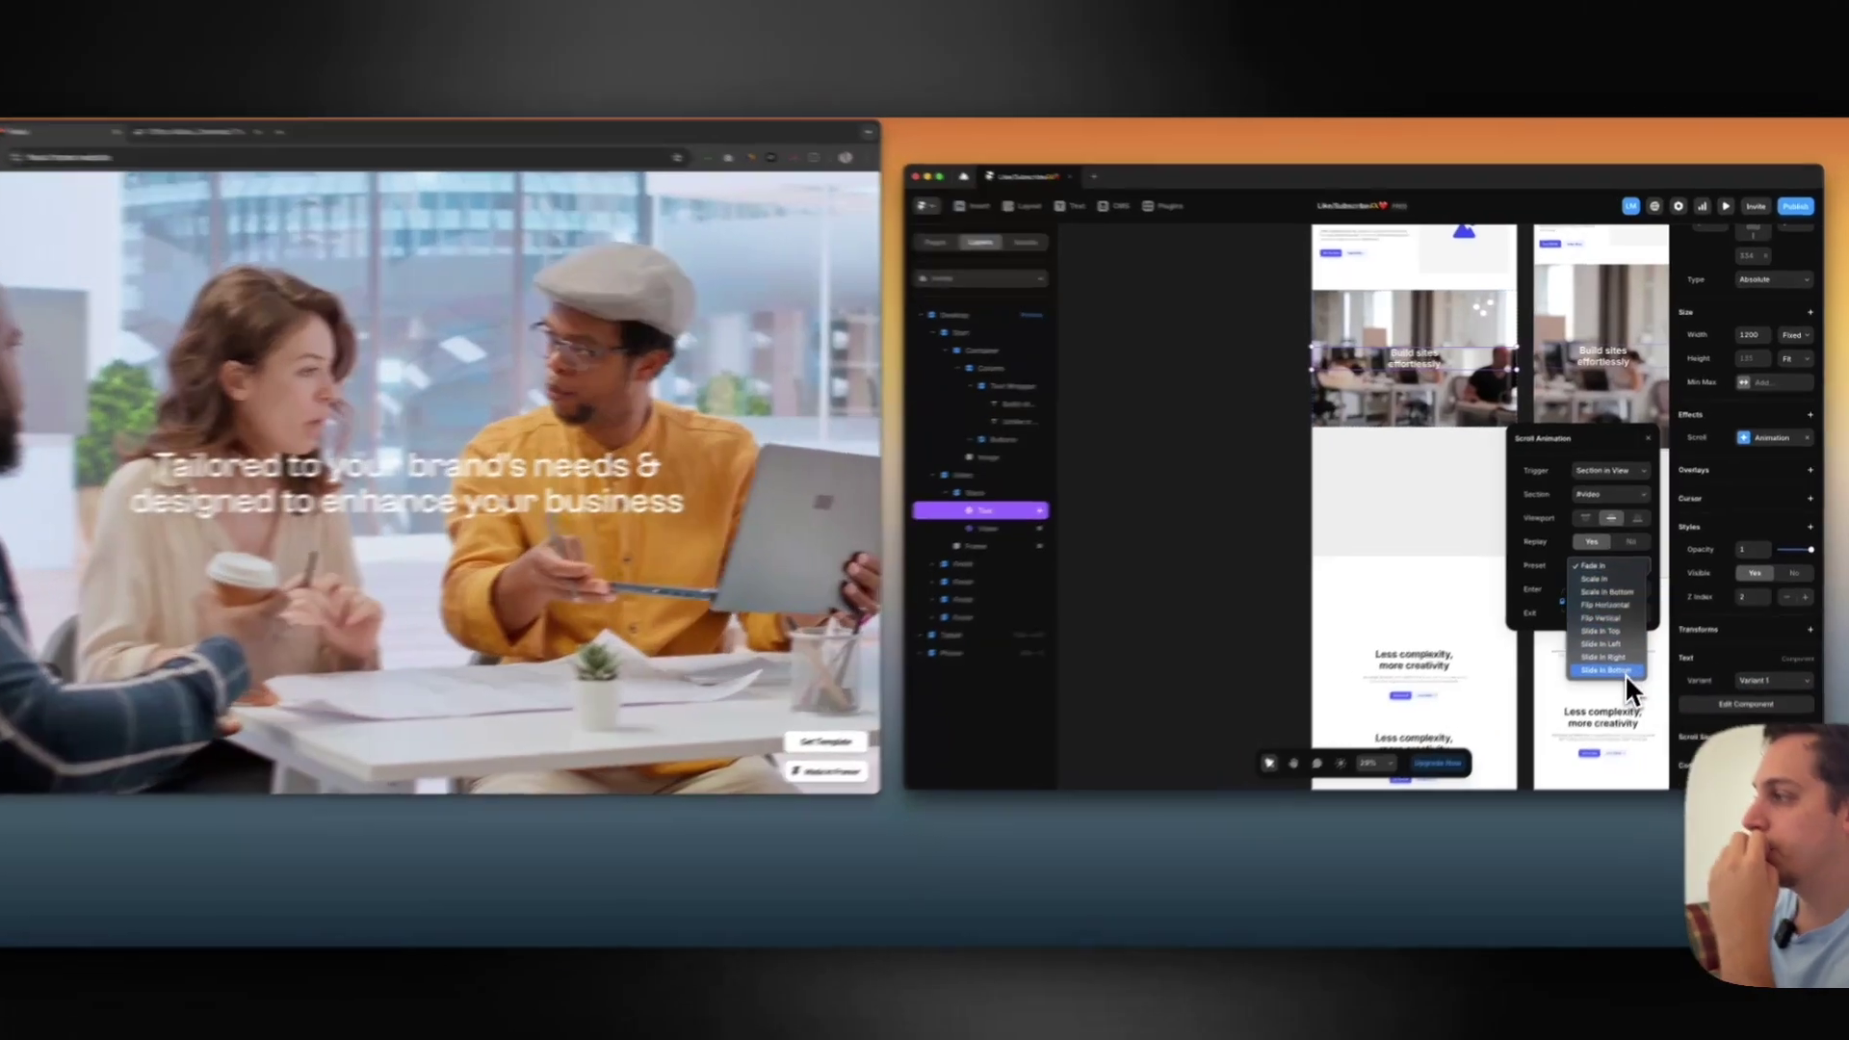
Confirm the Fade In scroll preset and adjust the text's Enter/Exit opacity and 150 offset
key(Escape)
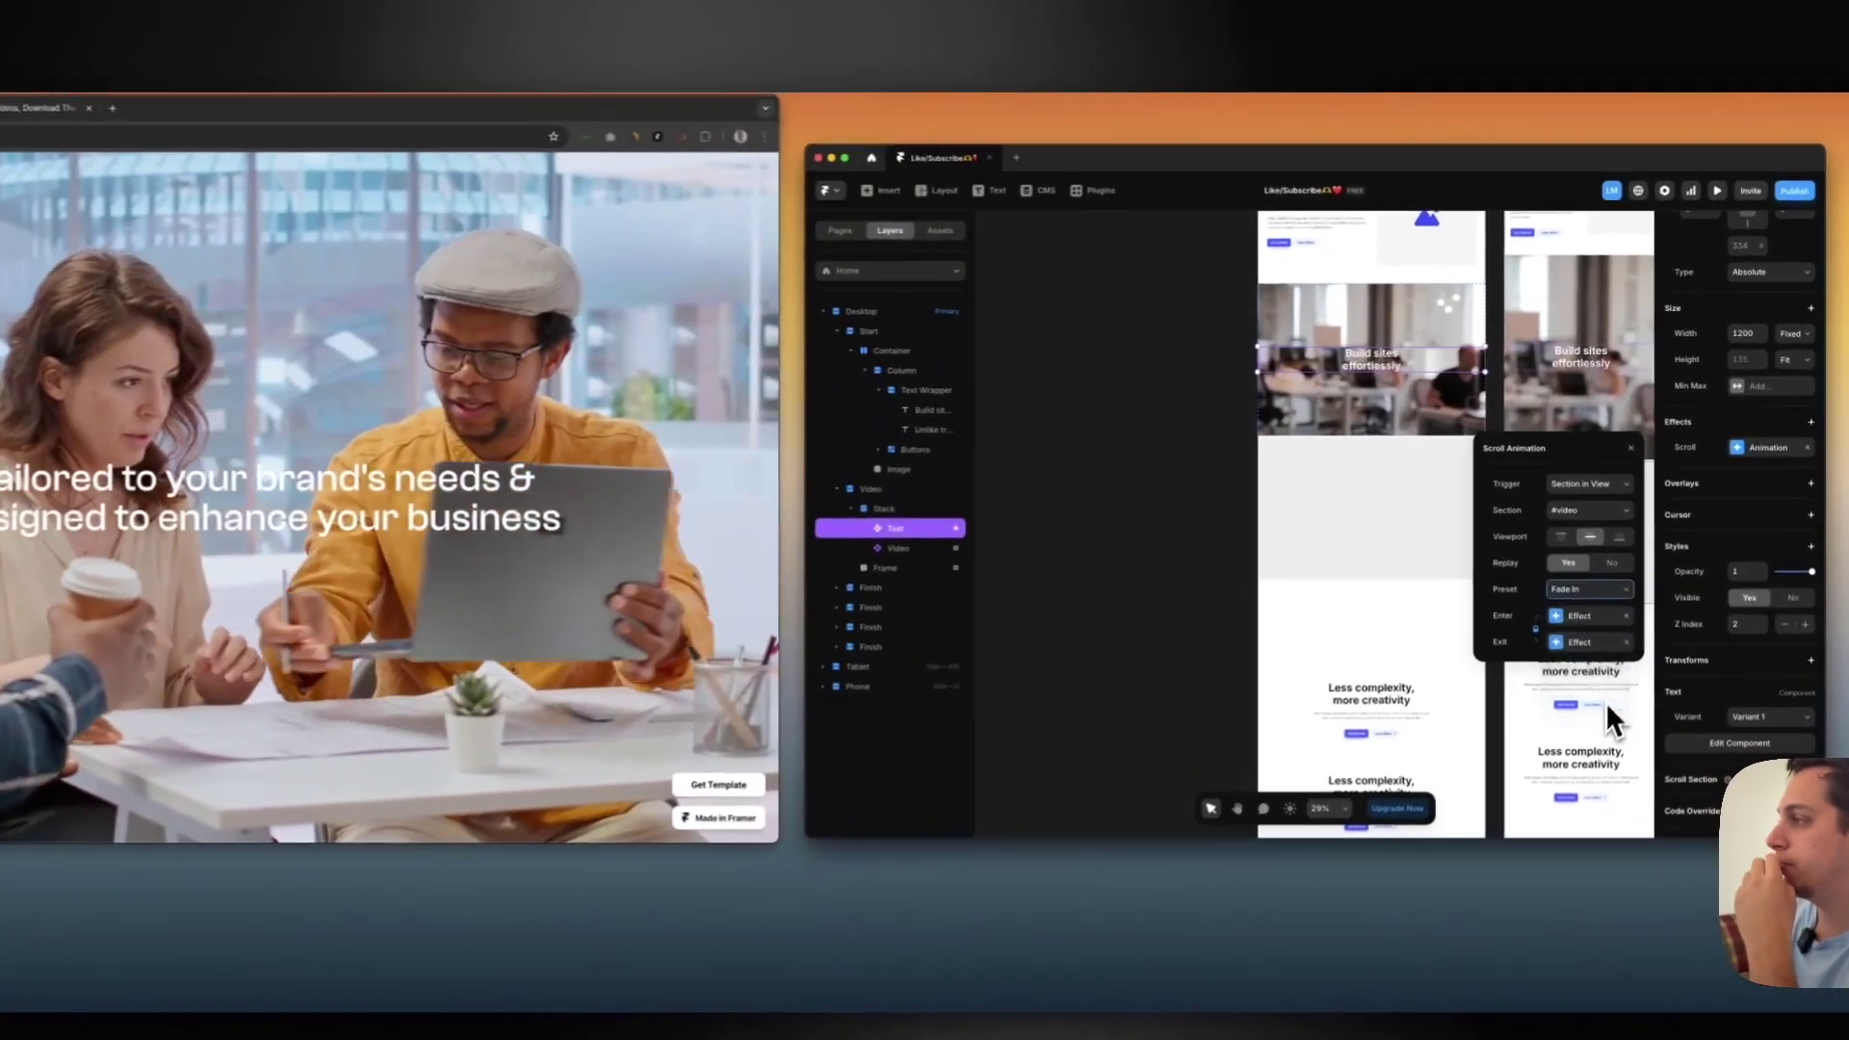
click(1577, 618)
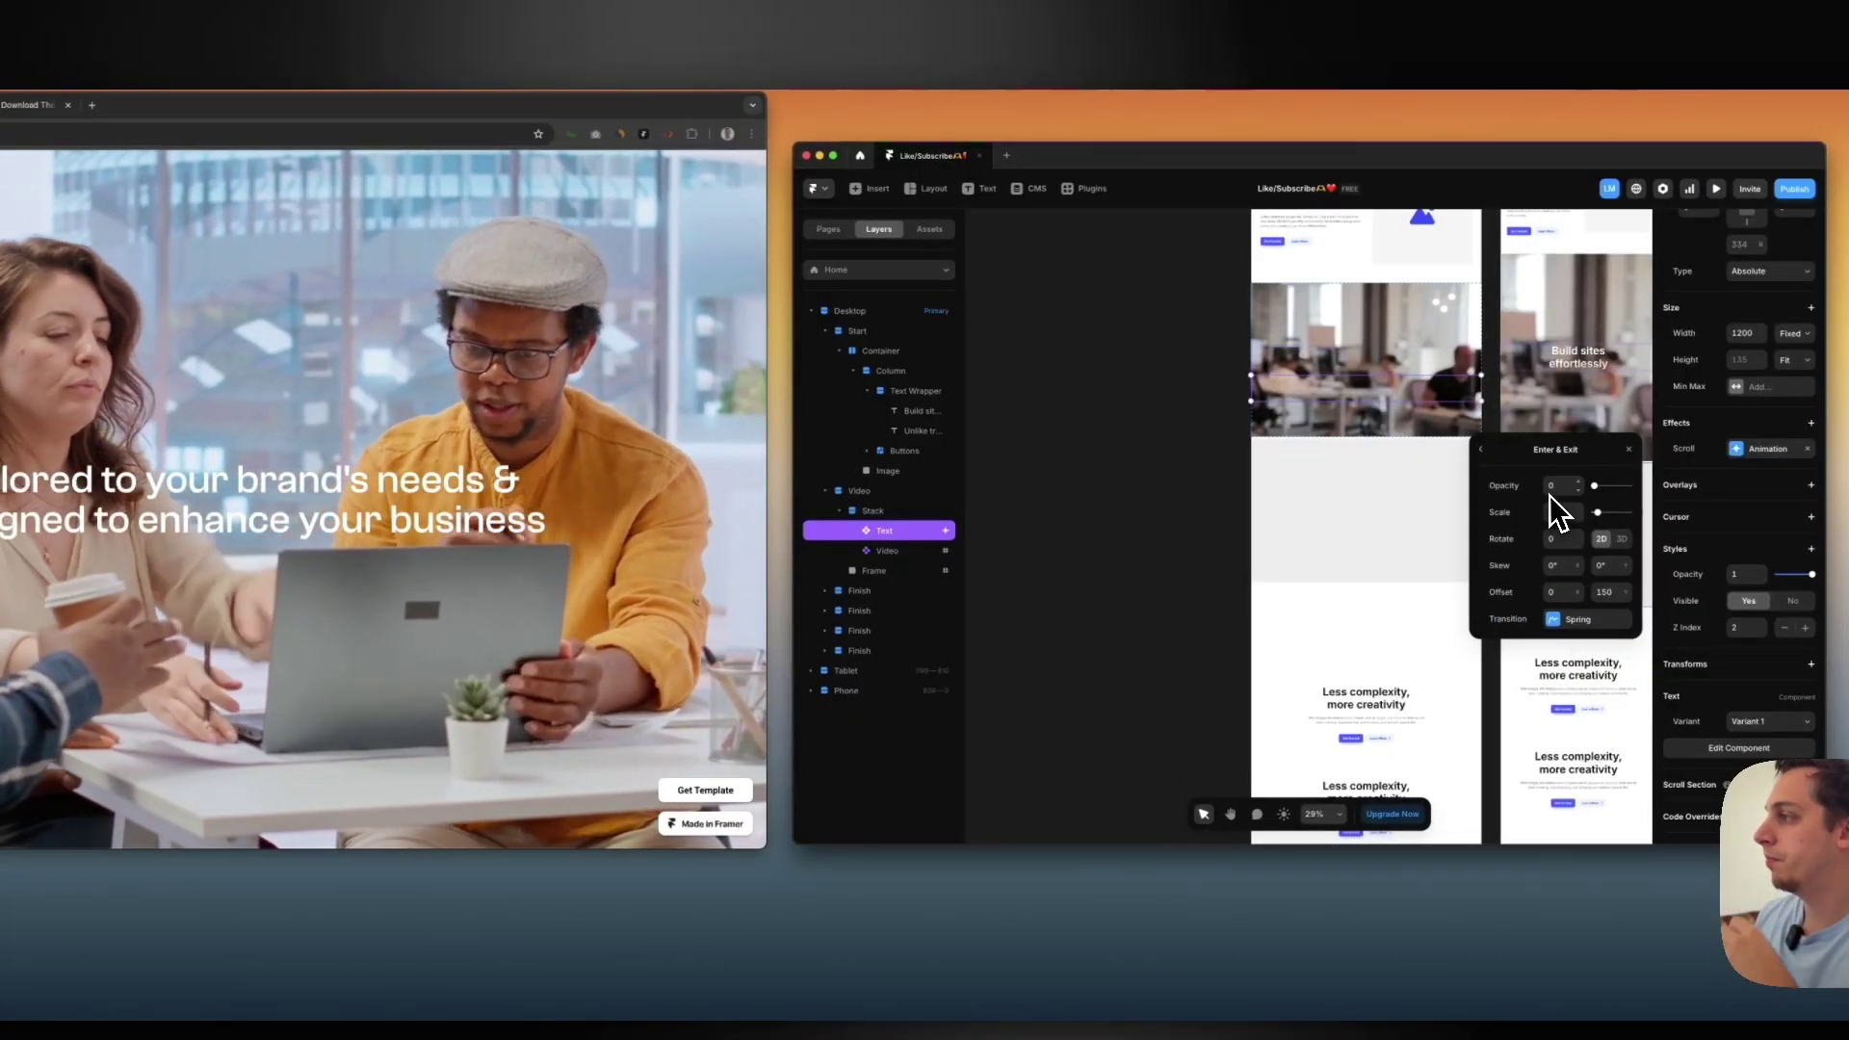
click(1483, 455)
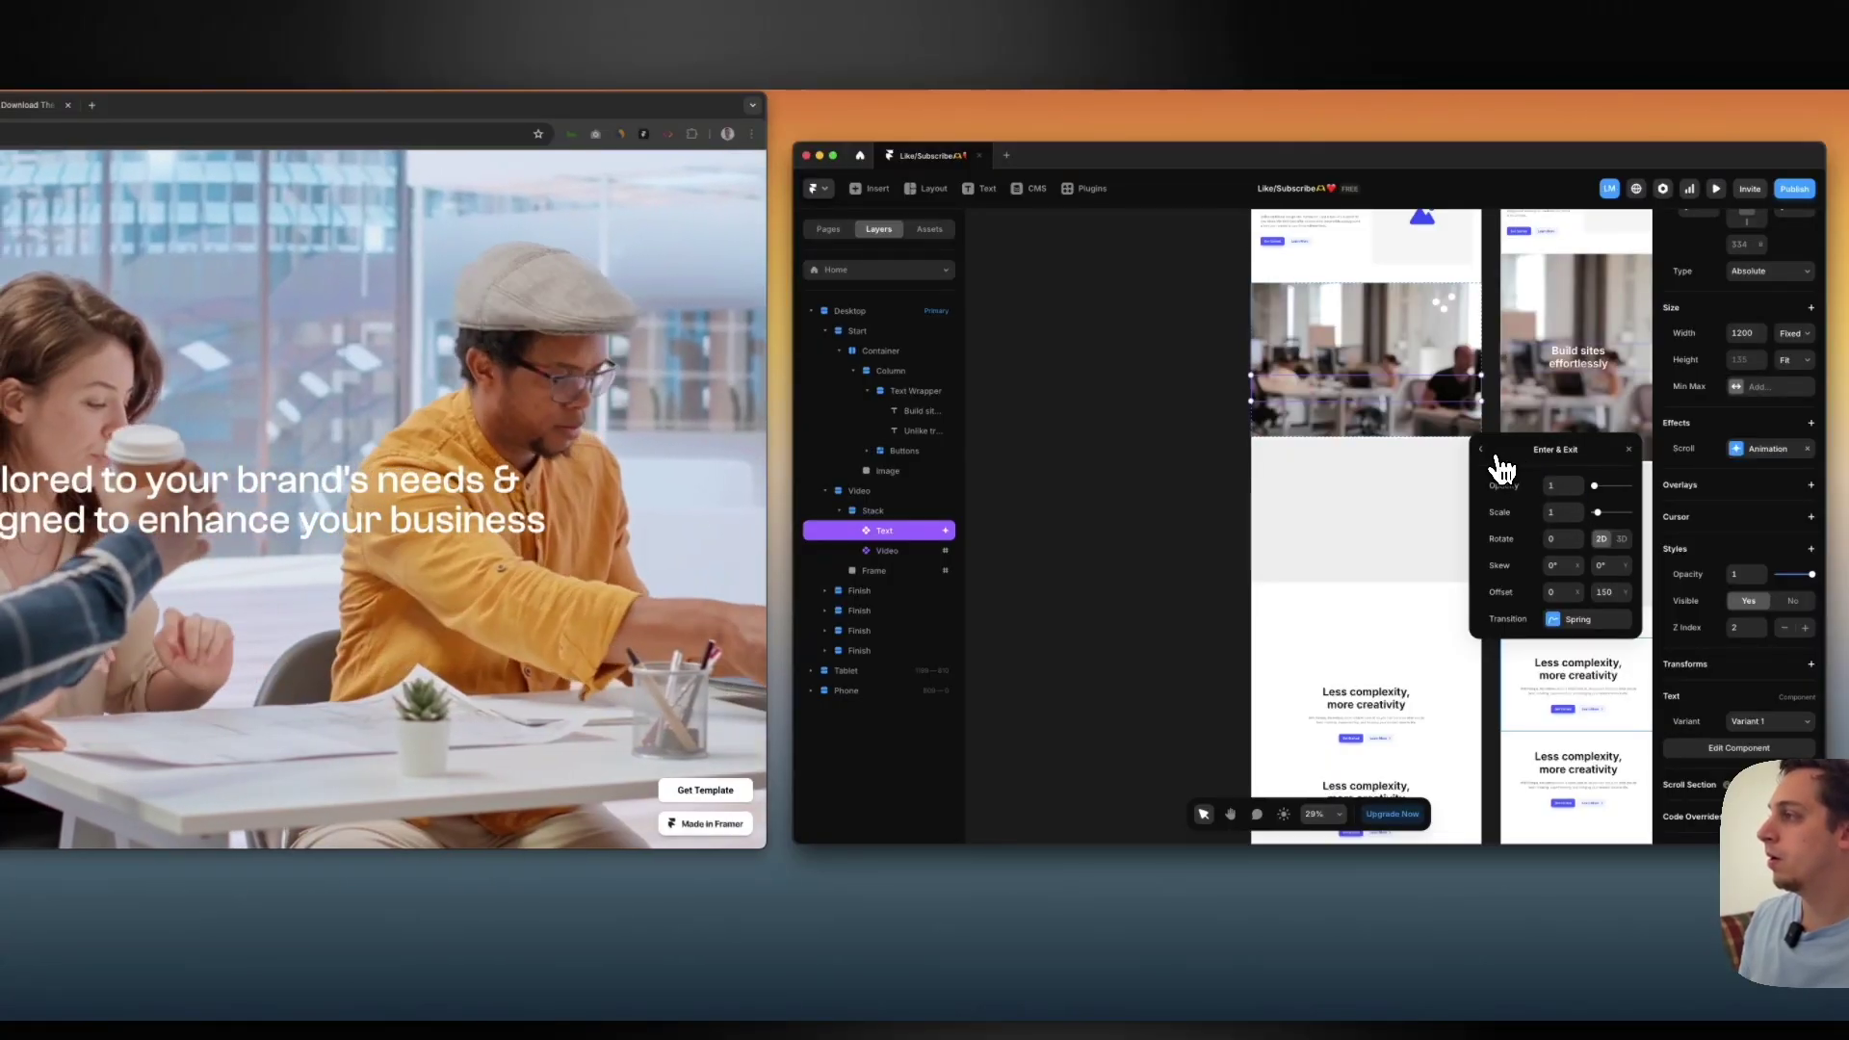
click(1488, 453)
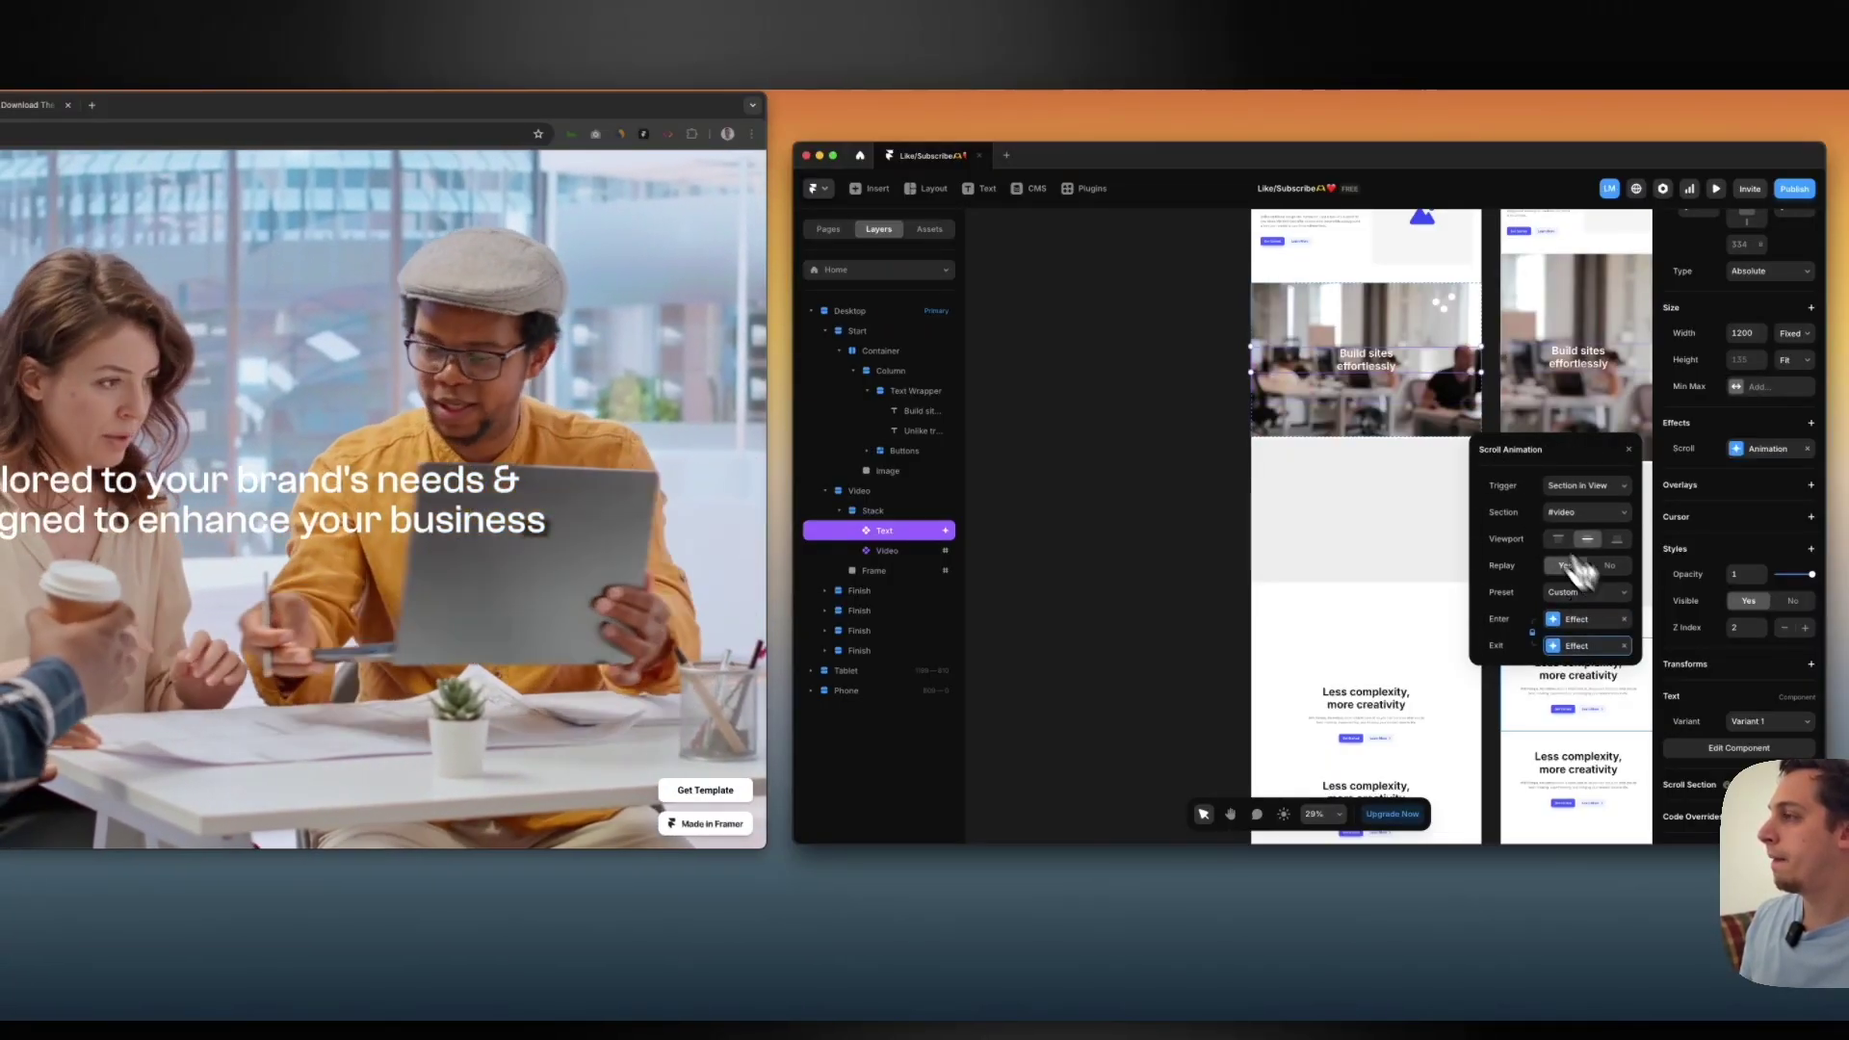
Preview the page and scroll to check the heading fading in over the video
key(super+p)
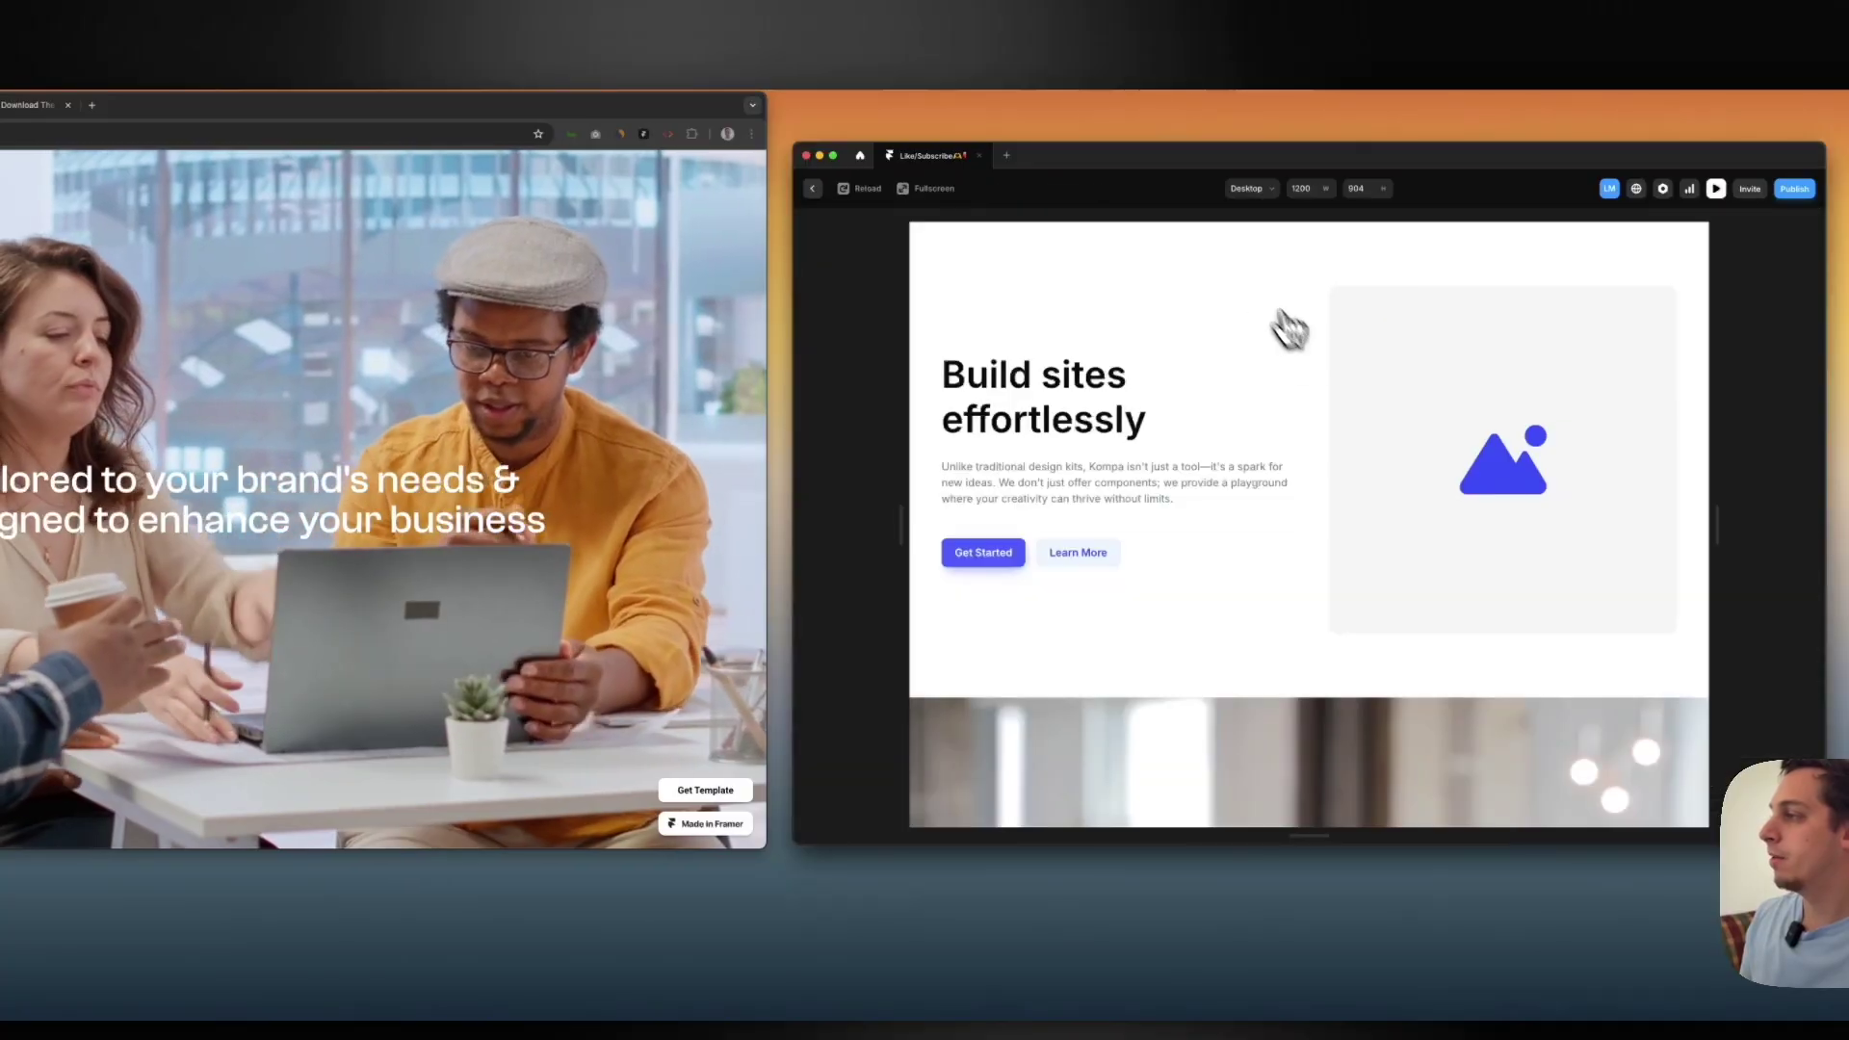
scroll(1382, 487, down, 5)
scroll(1384, 491, up, 3)
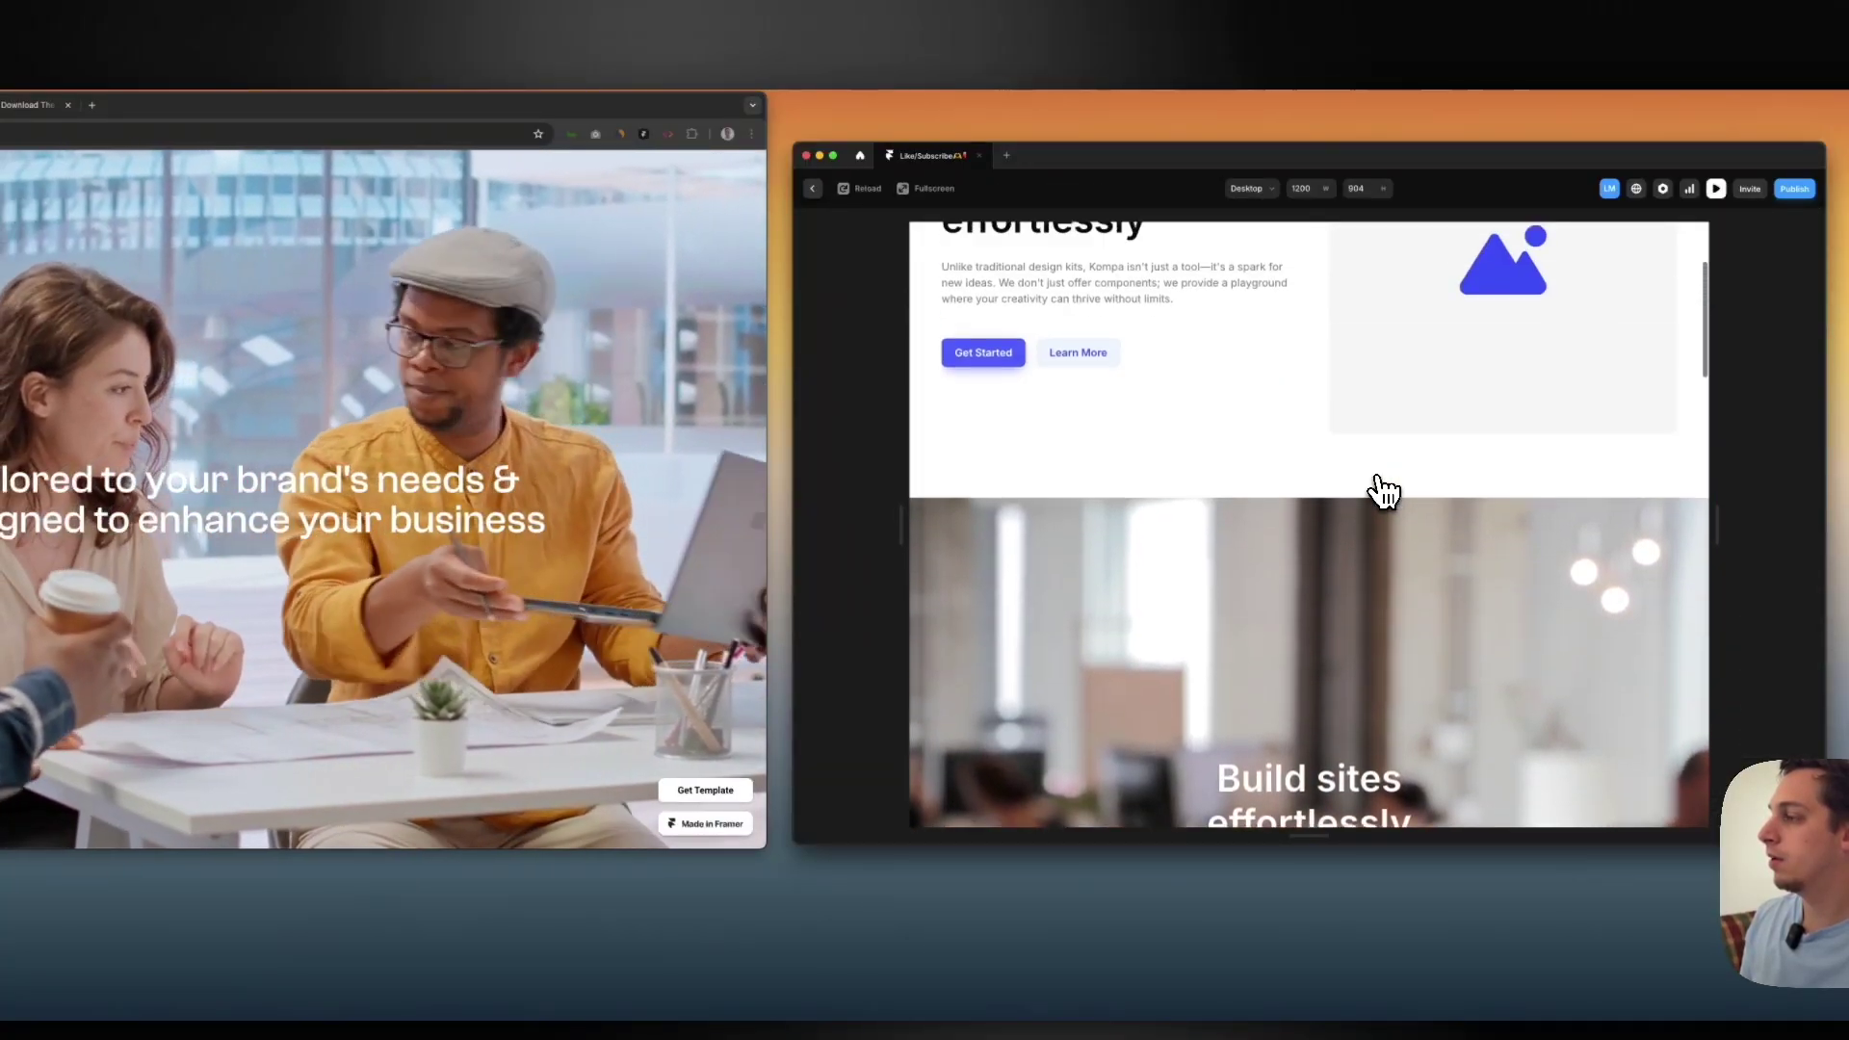
scroll(1384, 491, up, 2)
scroll(1383, 495, down, 5)
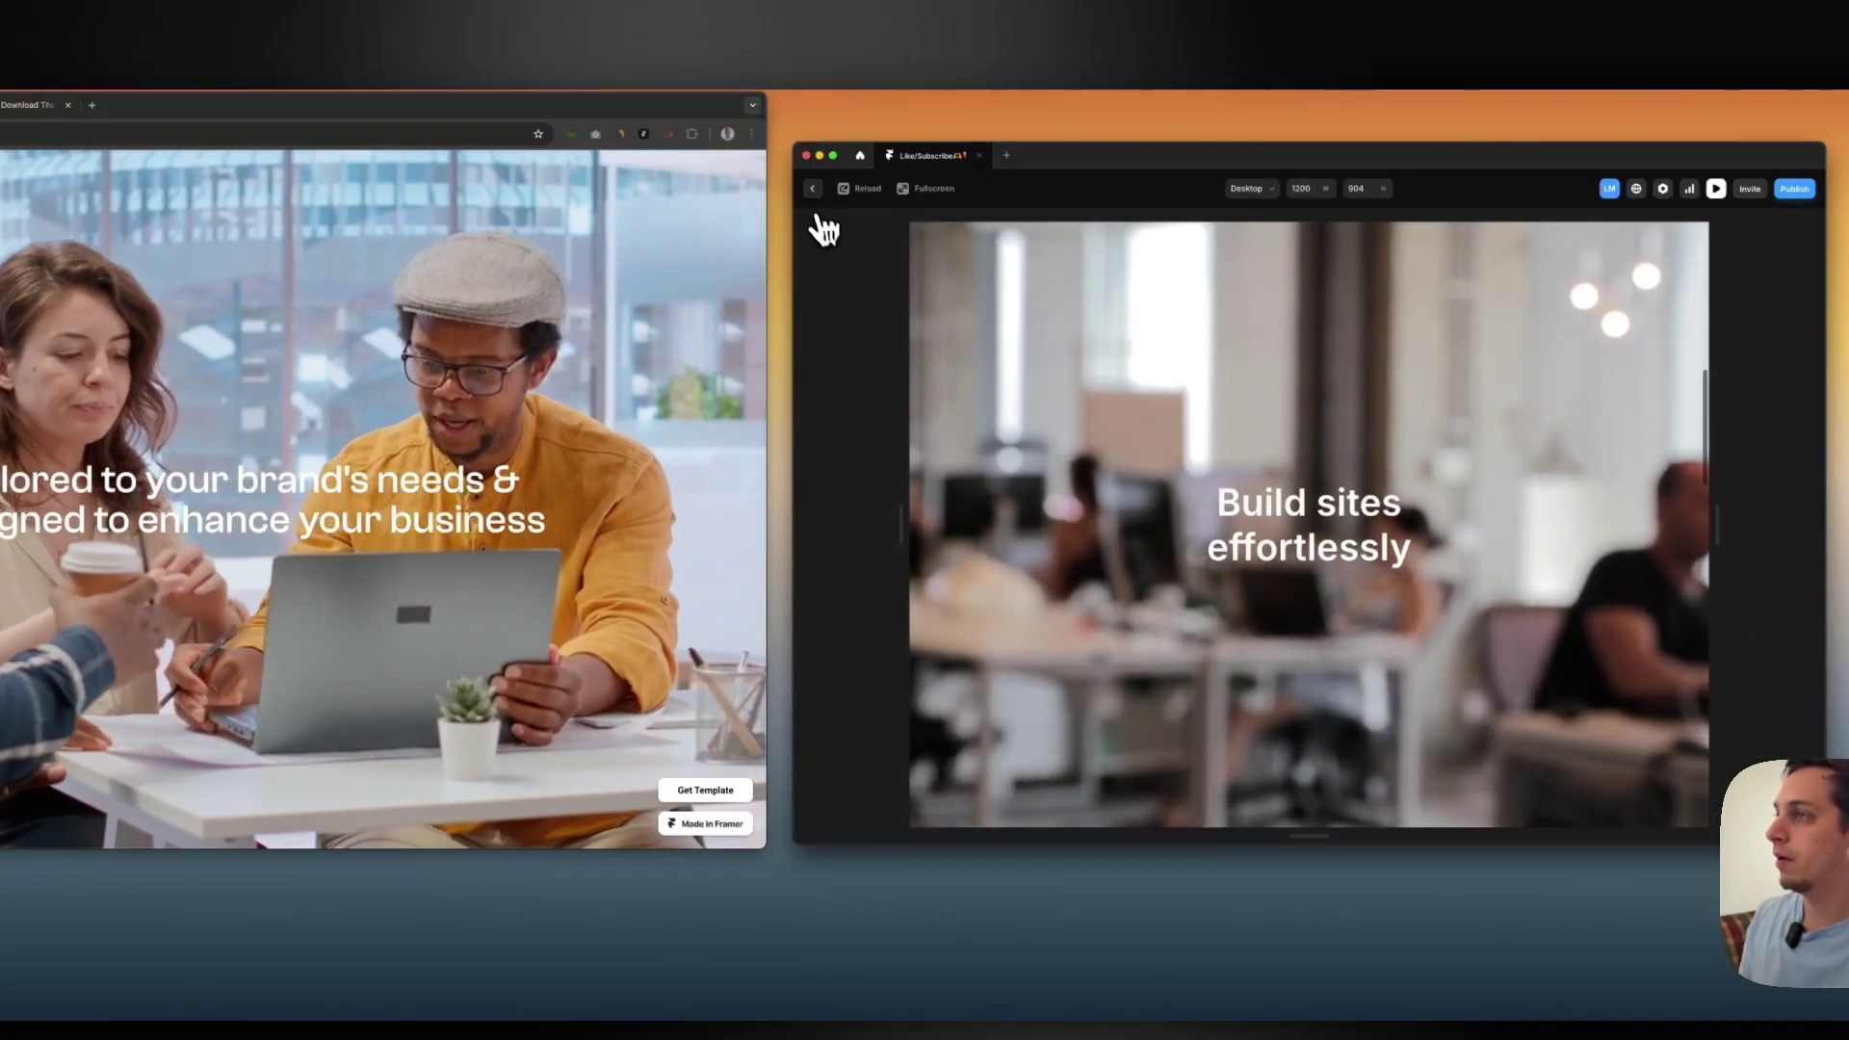
click(813, 188)
Set the enter and exit animations to a spring transition with 0 bounce and 0.4 time
click(1765, 446)
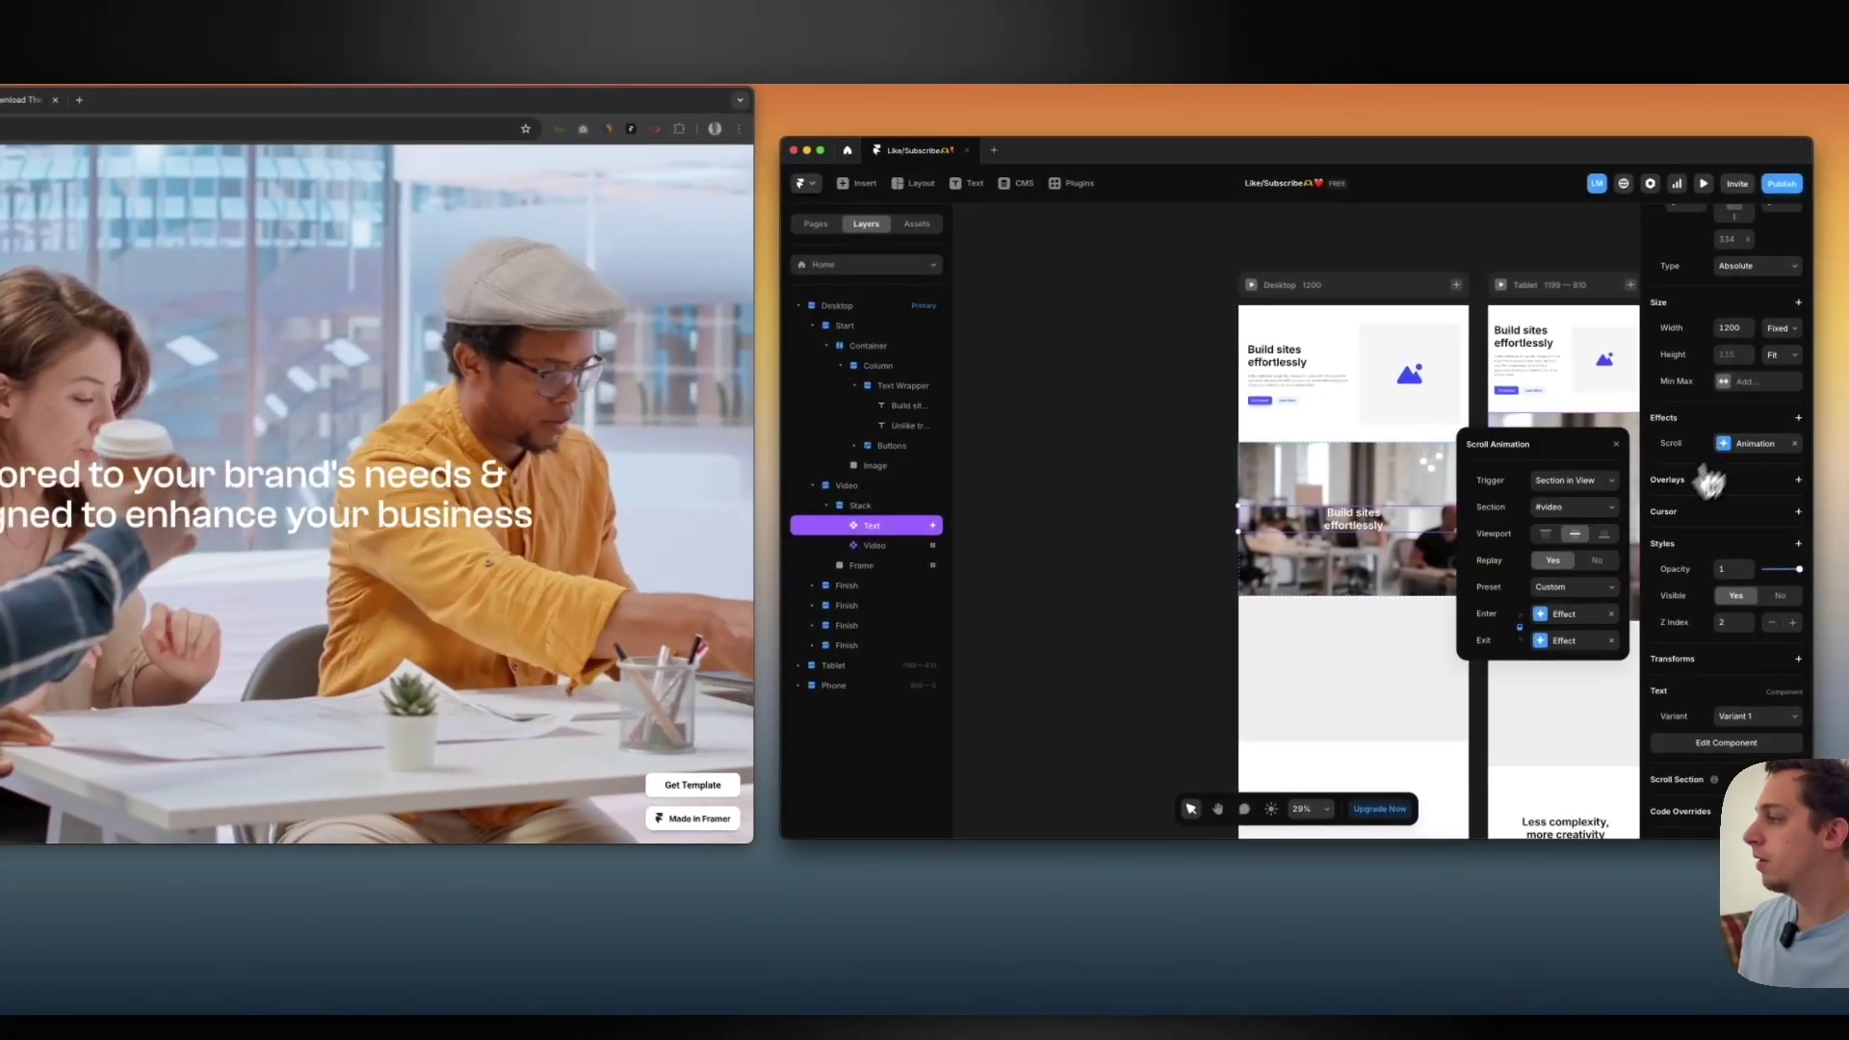
scroll(1717, 598, down, 2)
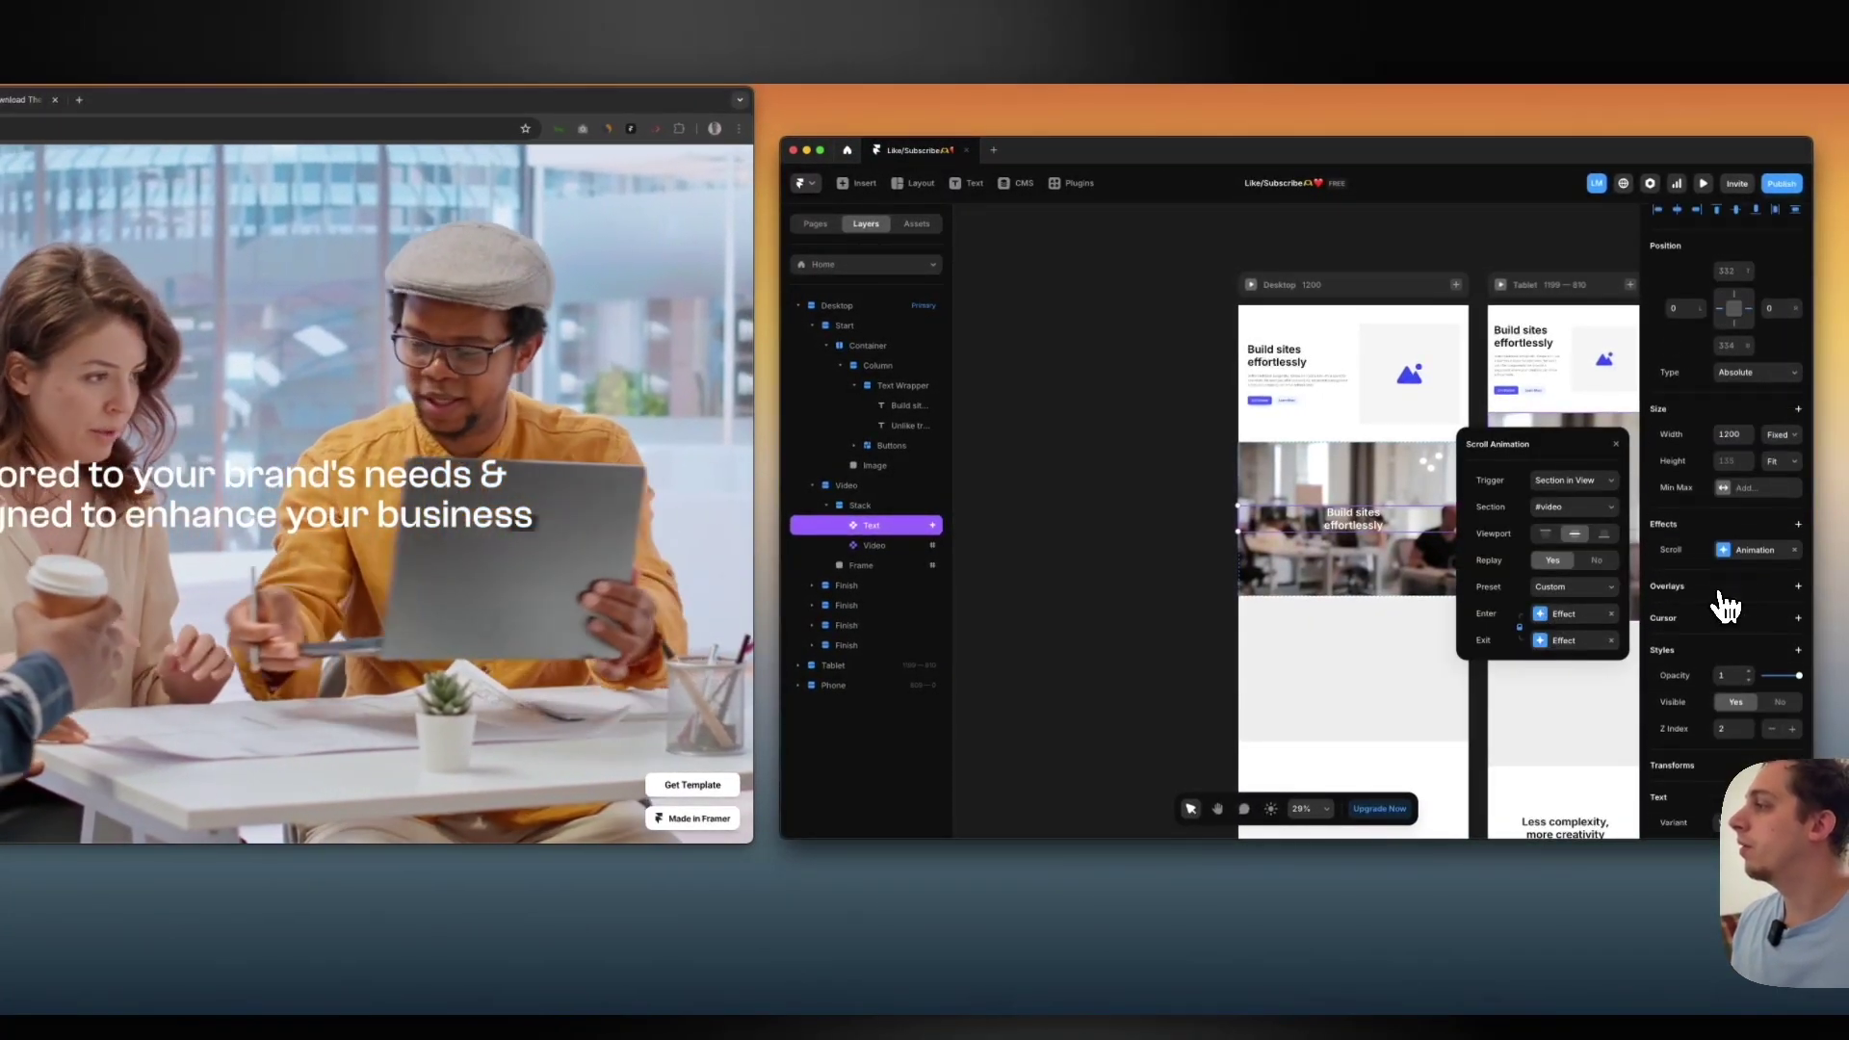
click(1565, 615)
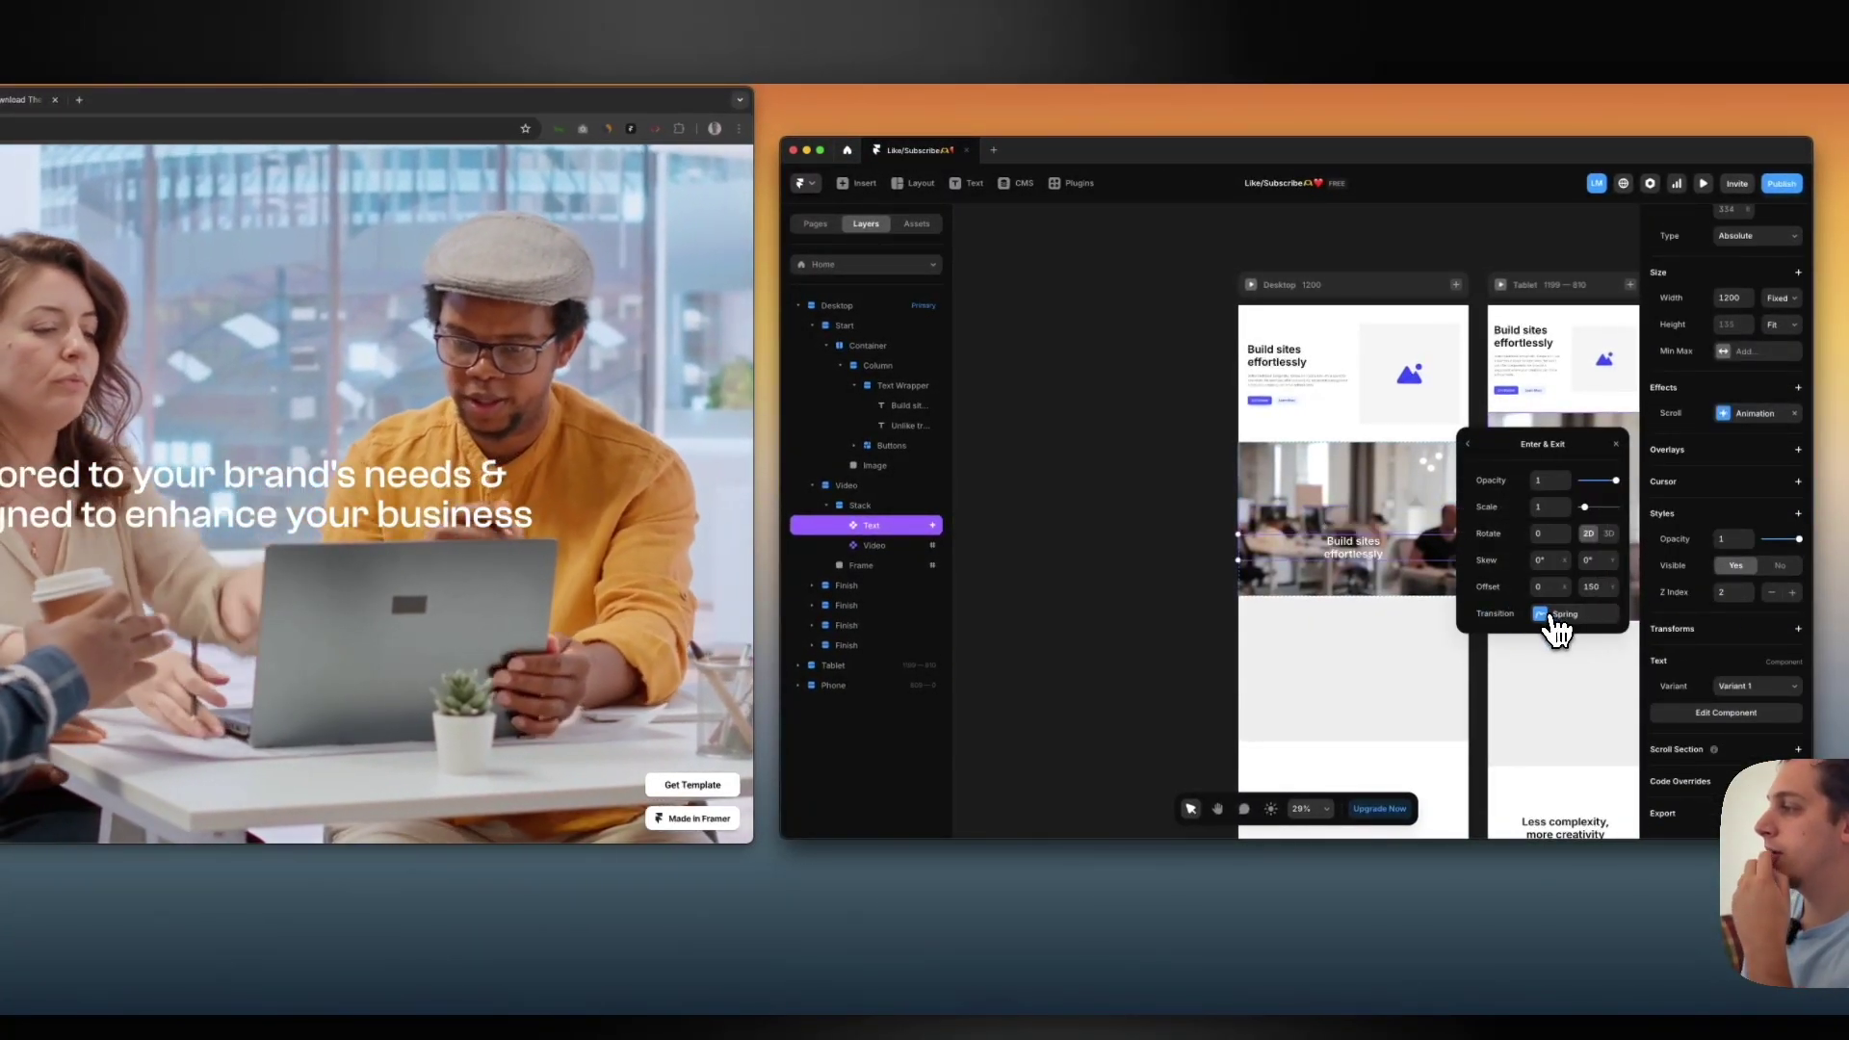
click(1553, 617)
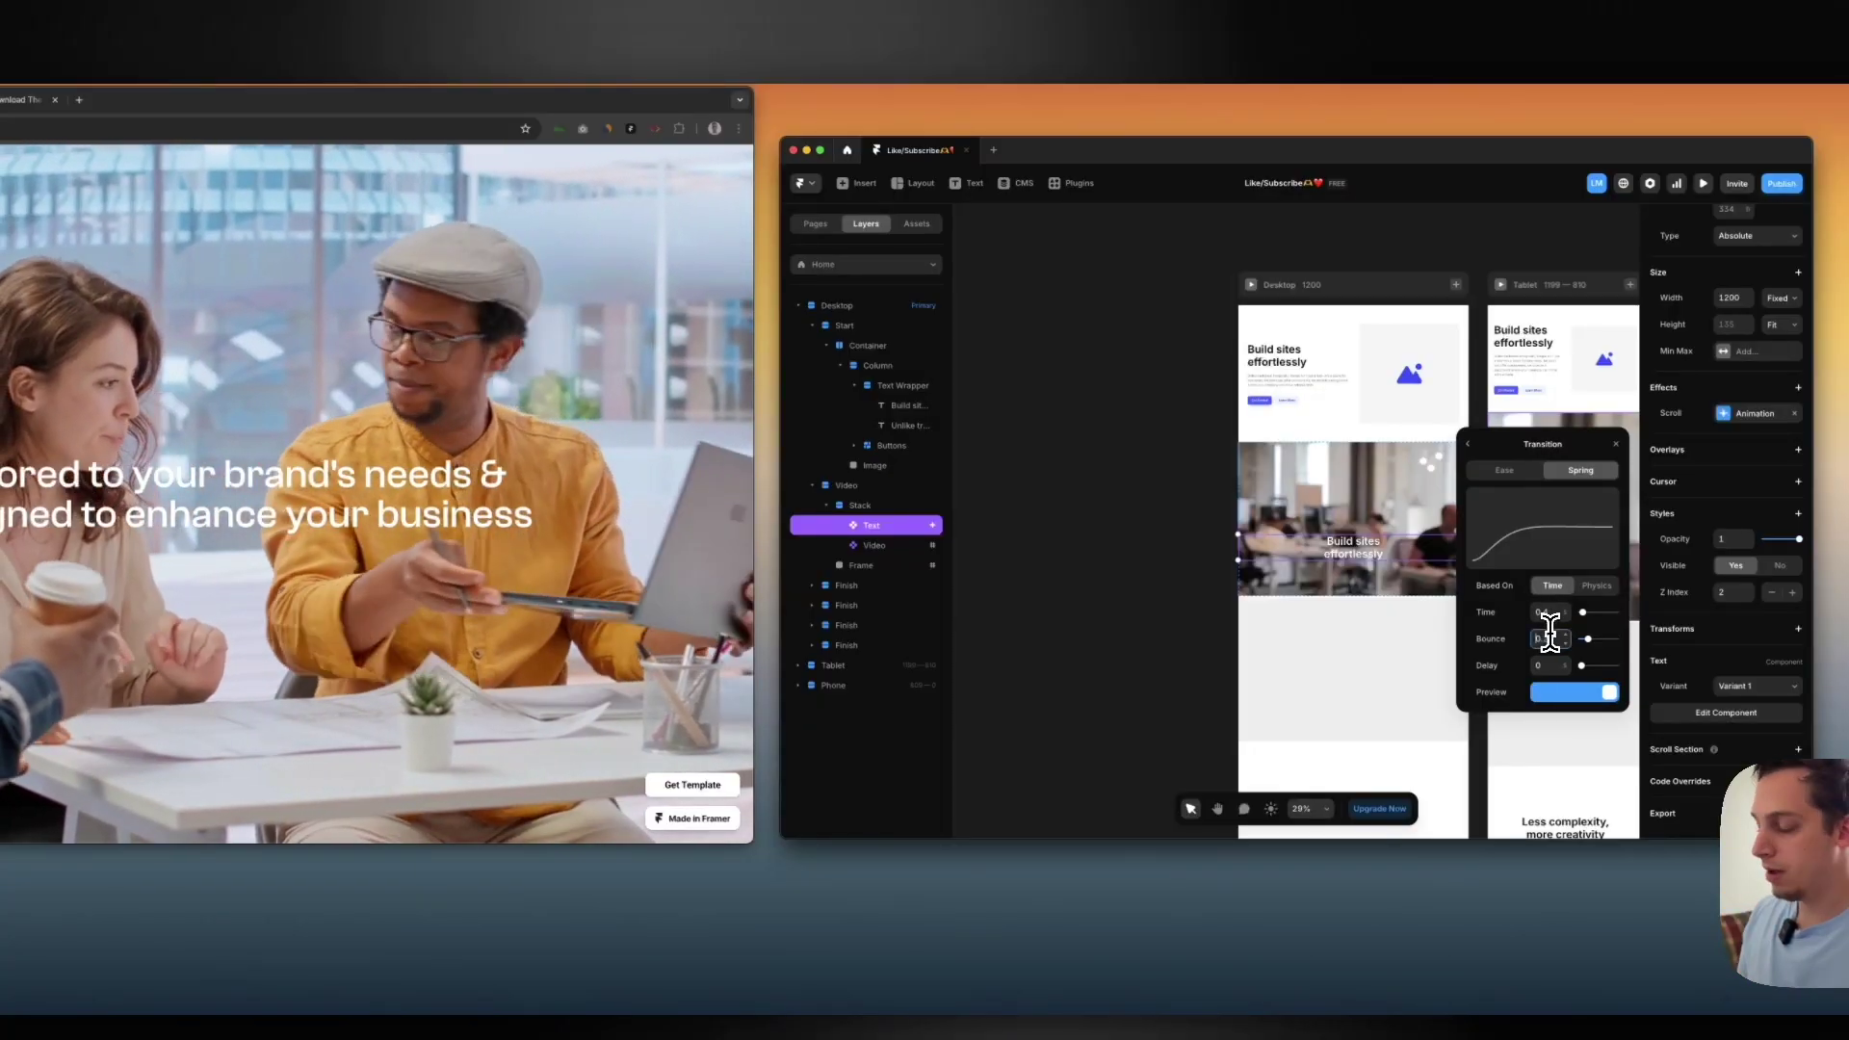
drag(1592, 640, 1618, 639)
click(1467, 444)
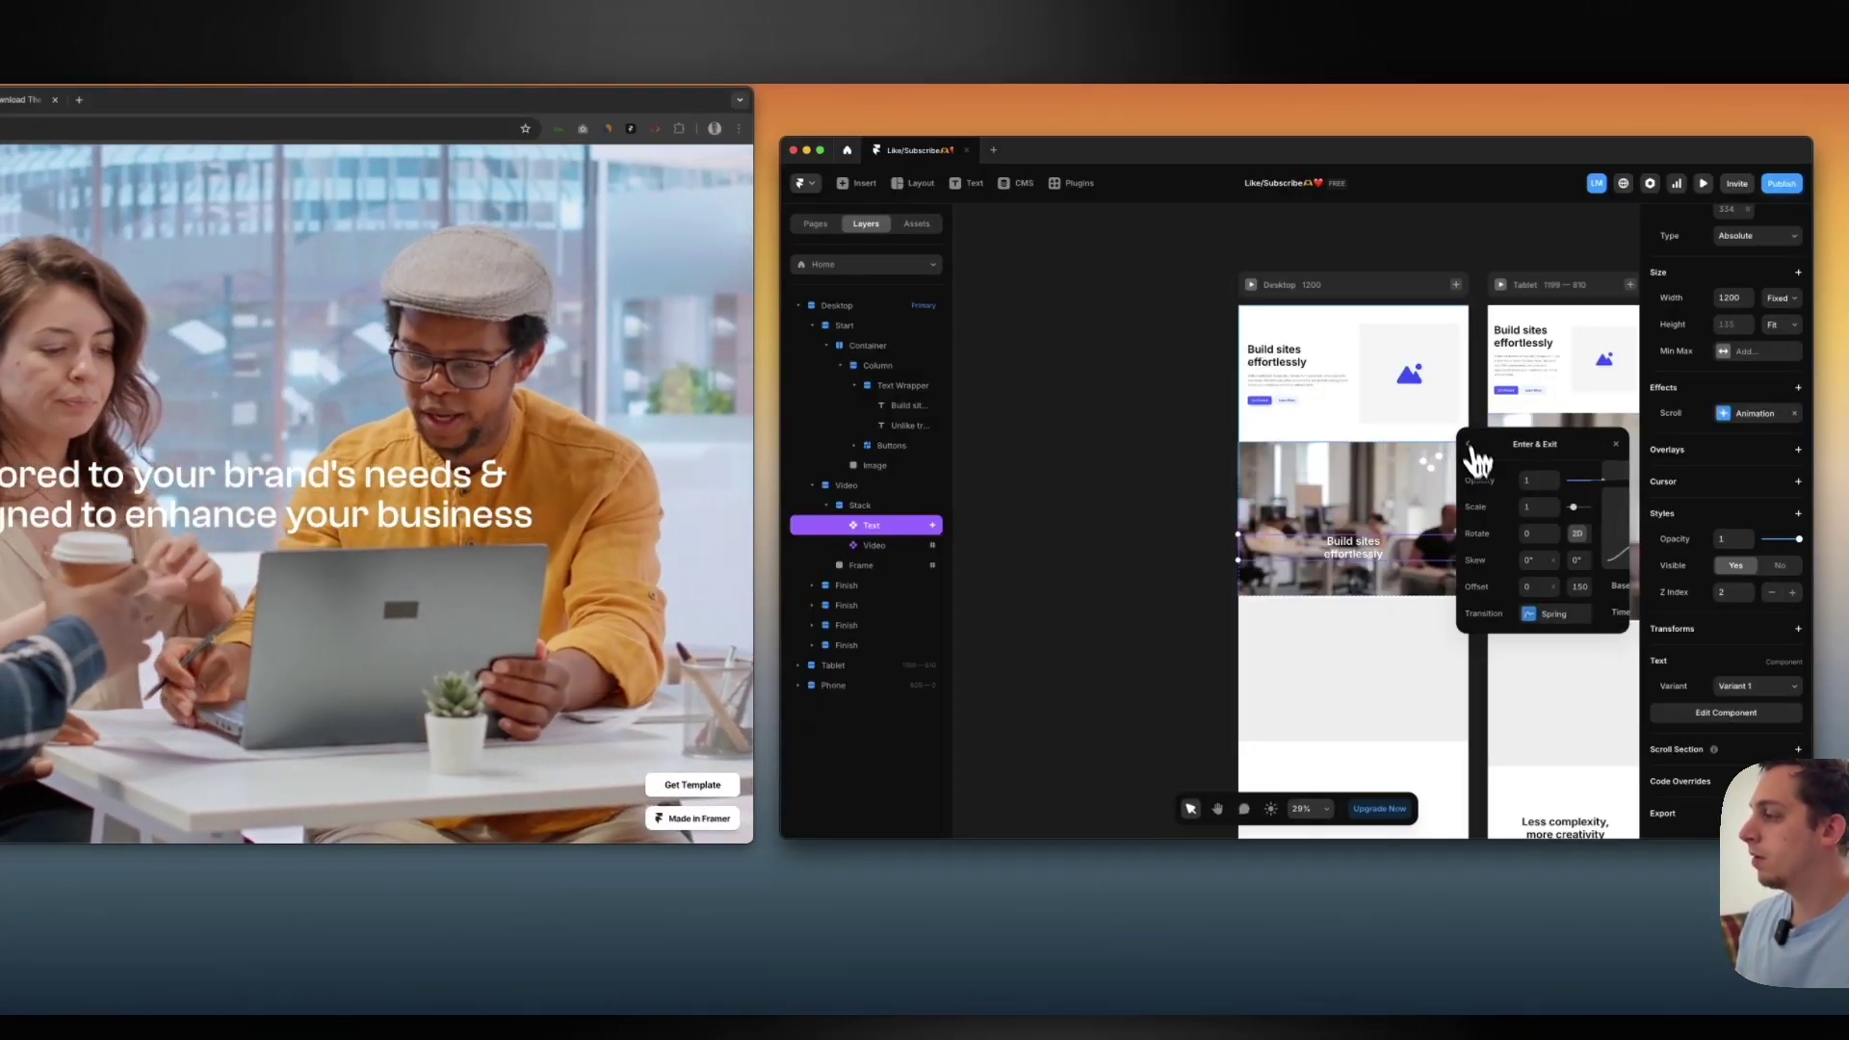
click(1467, 445)
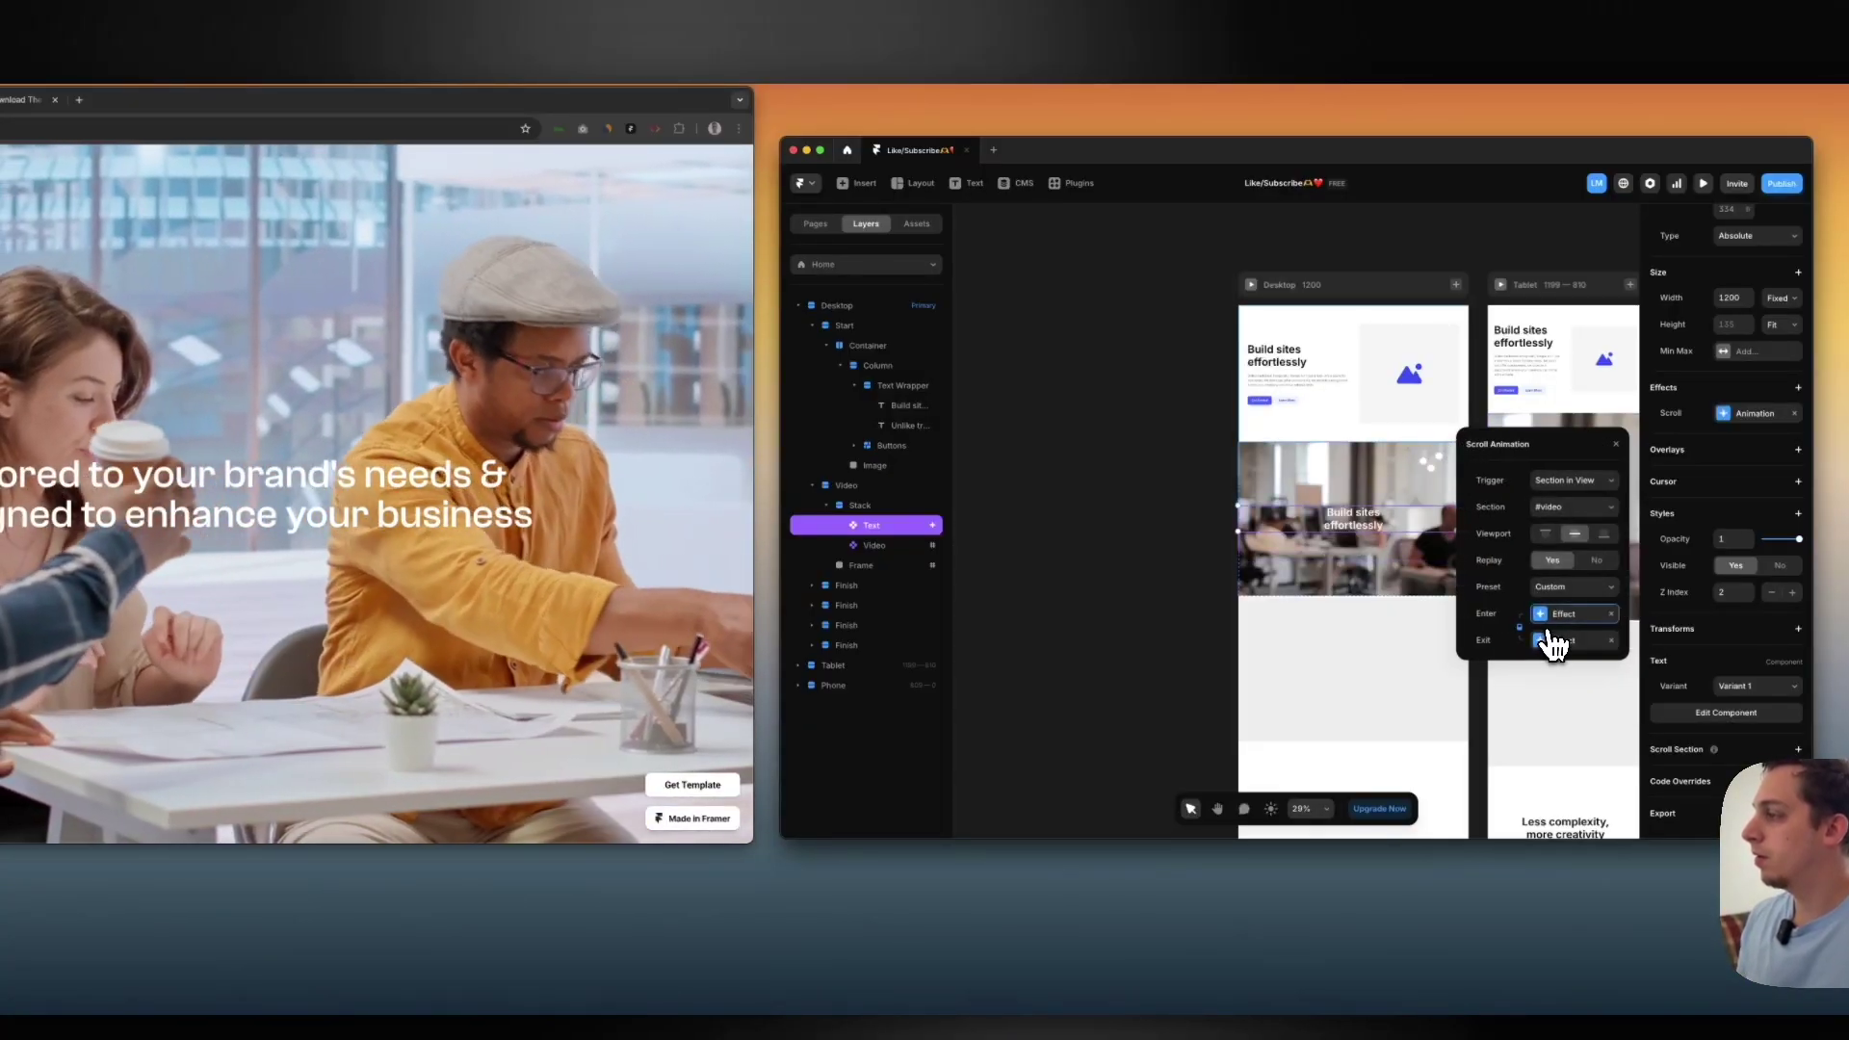
click(1549, 640)
click(1548, 616)
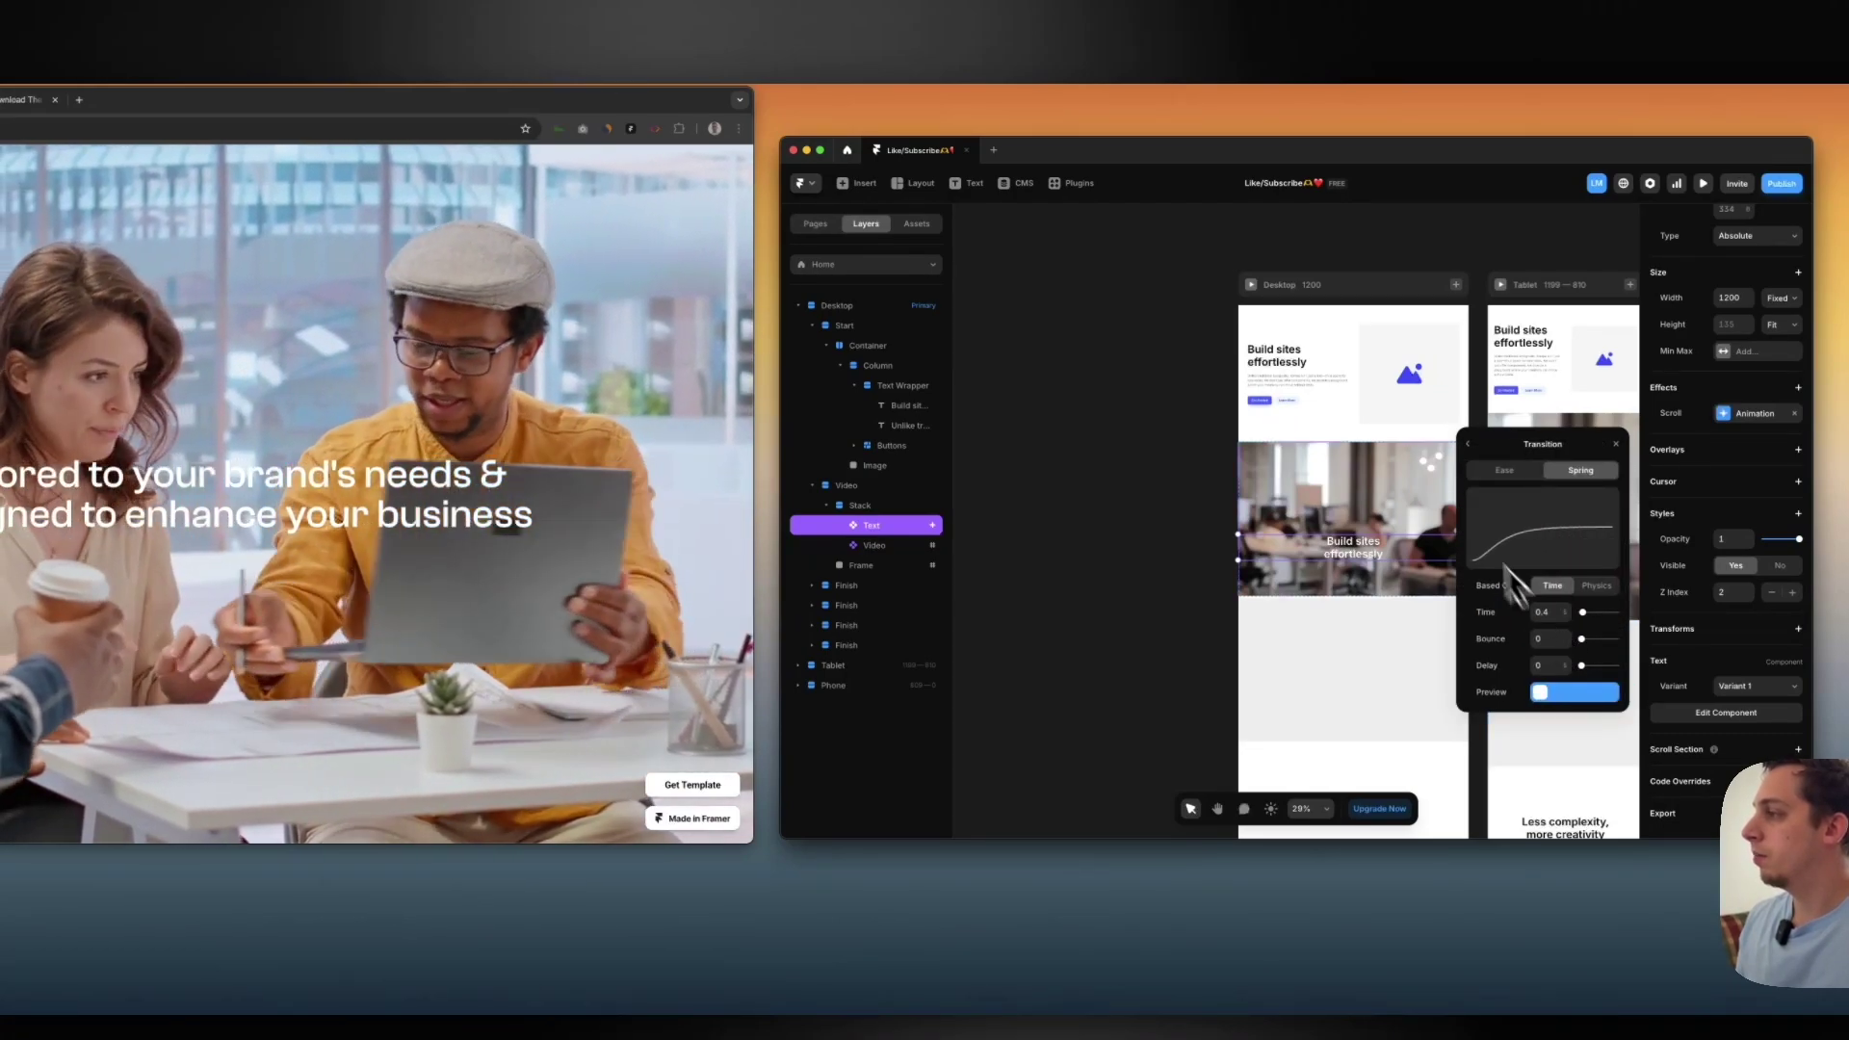
click(1468, 445)
Preview the Desktop frame and scroll to check the new spring timing
click(1251, 285)
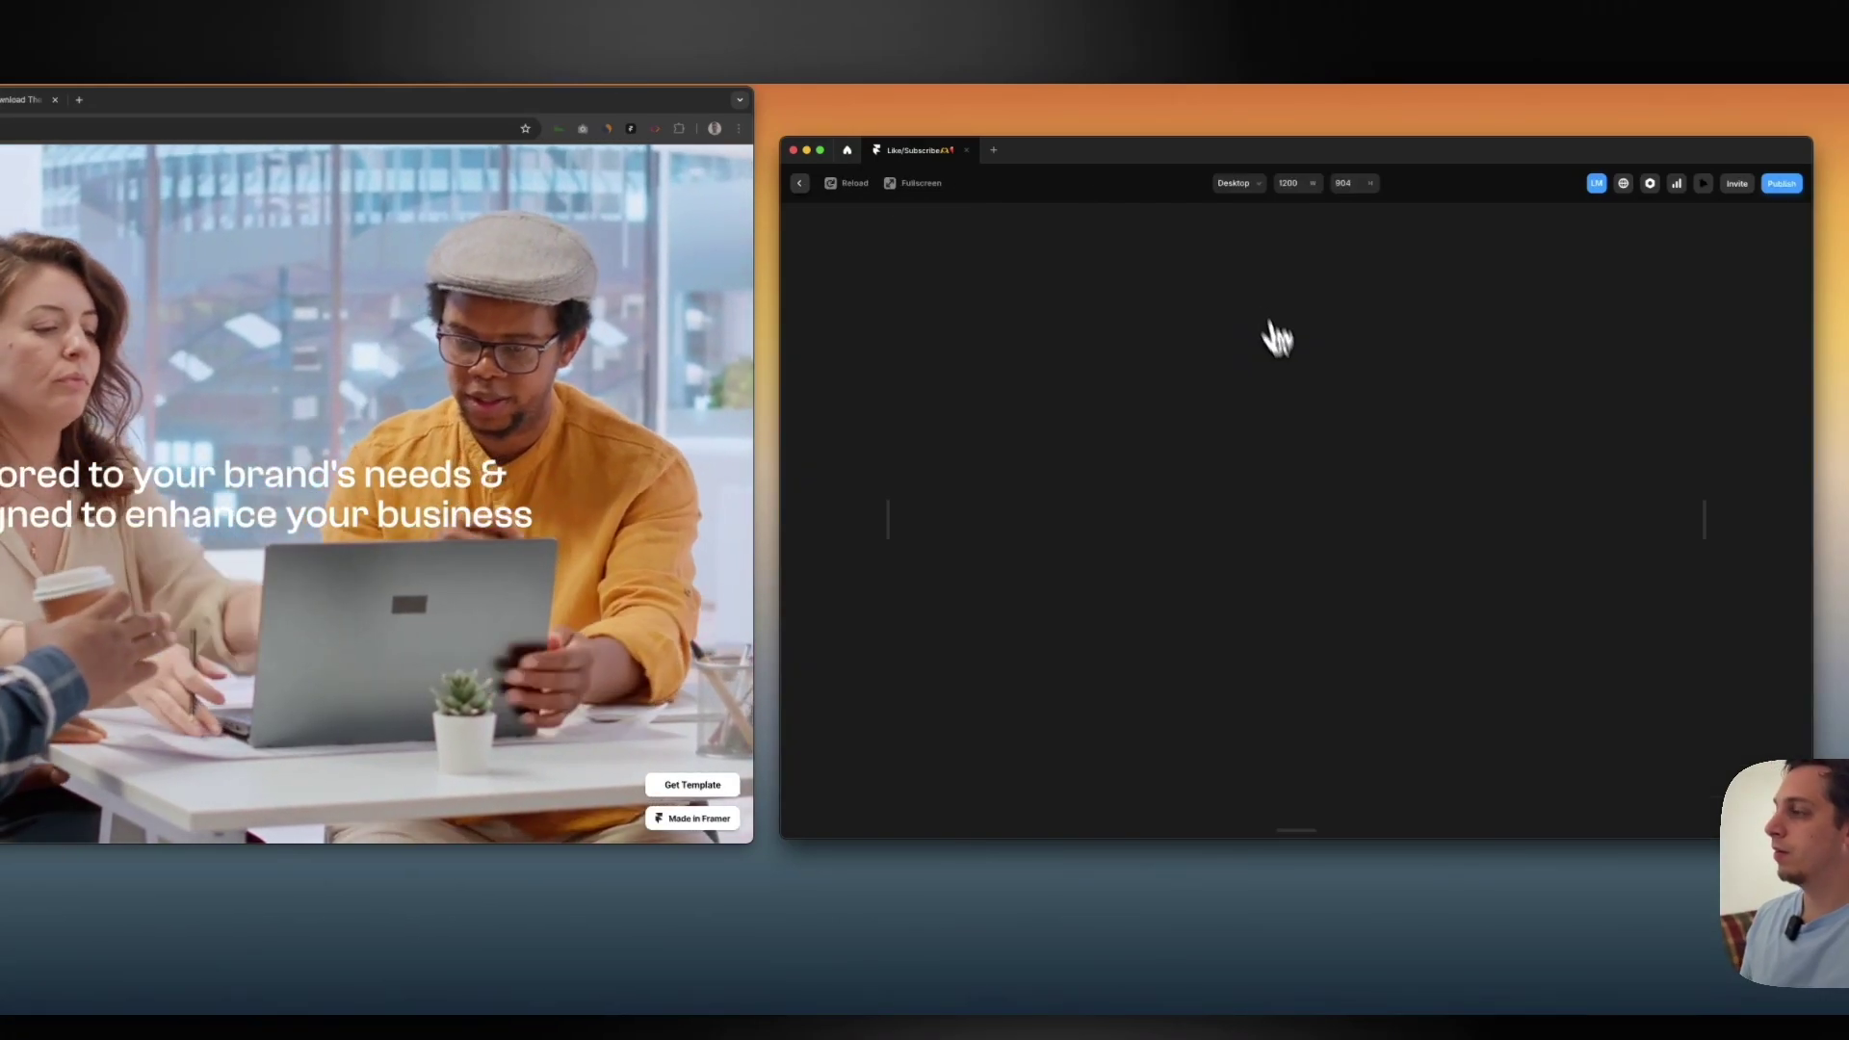
scroll(1310, 469, down, 5)
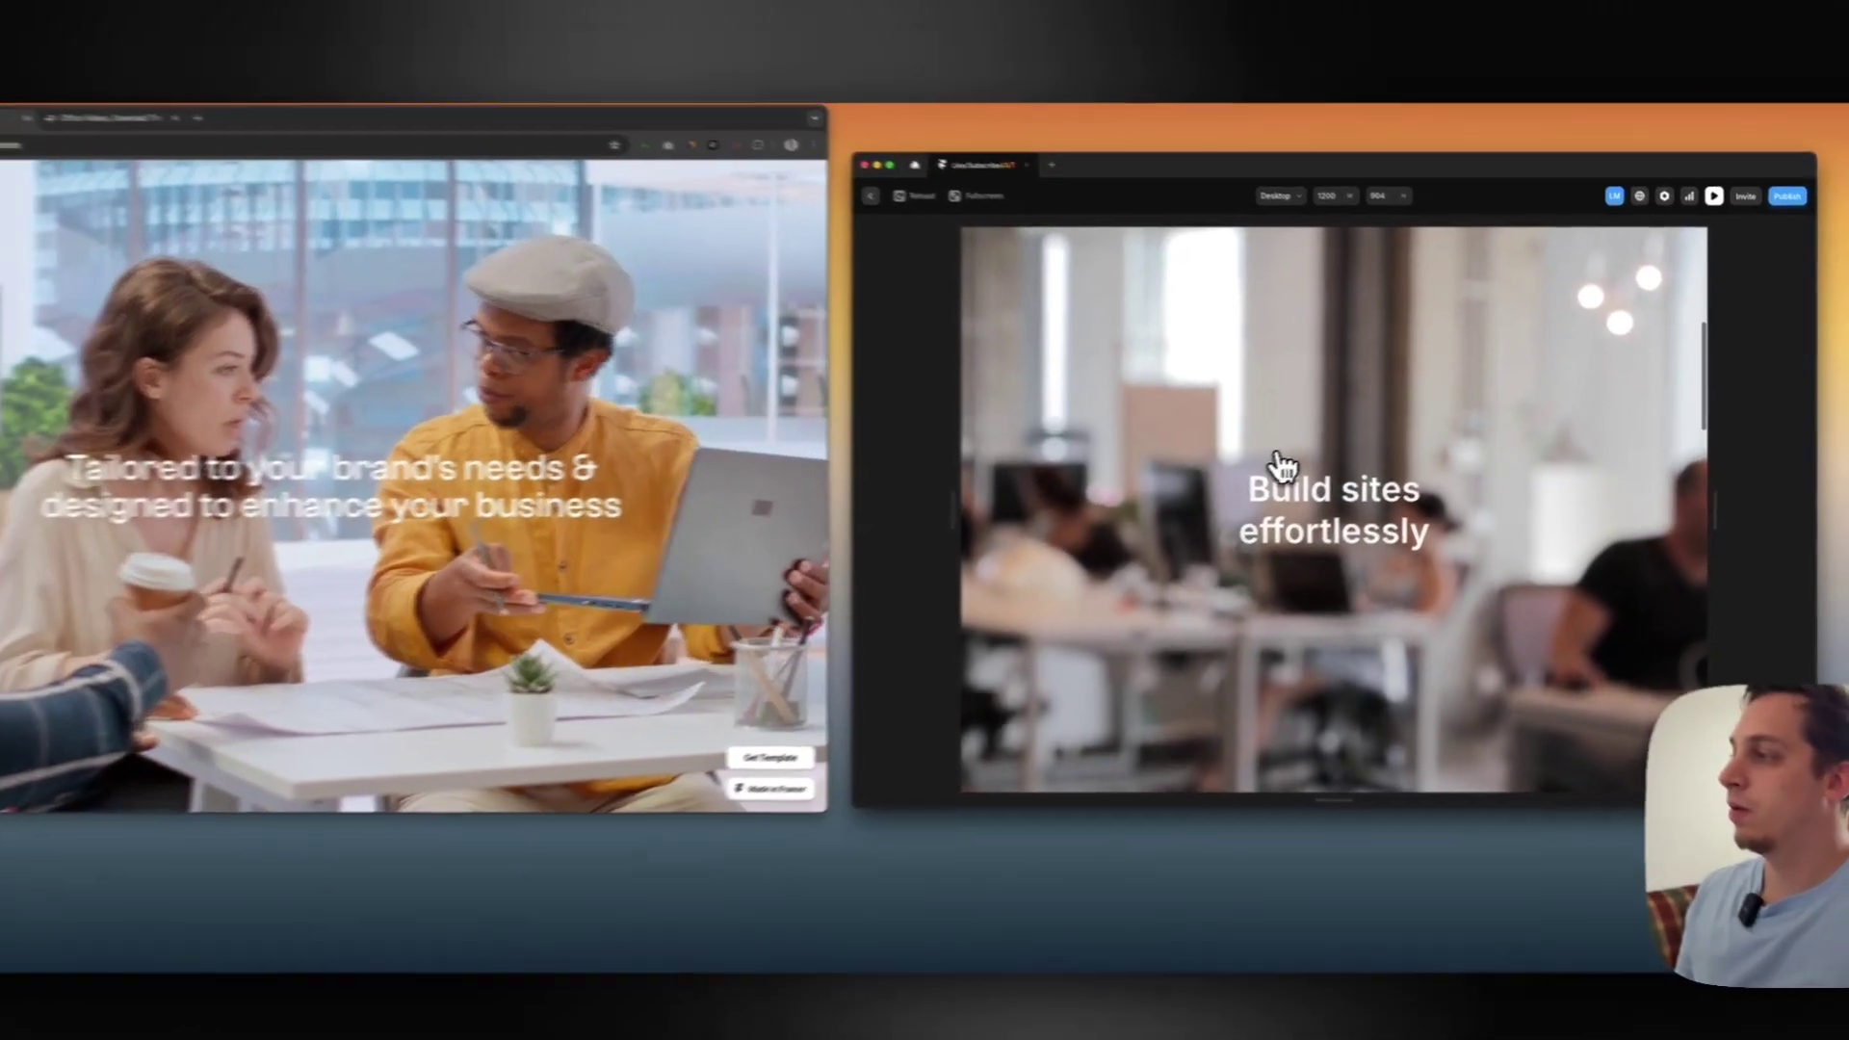
scroll(1281, 466, up, 3)
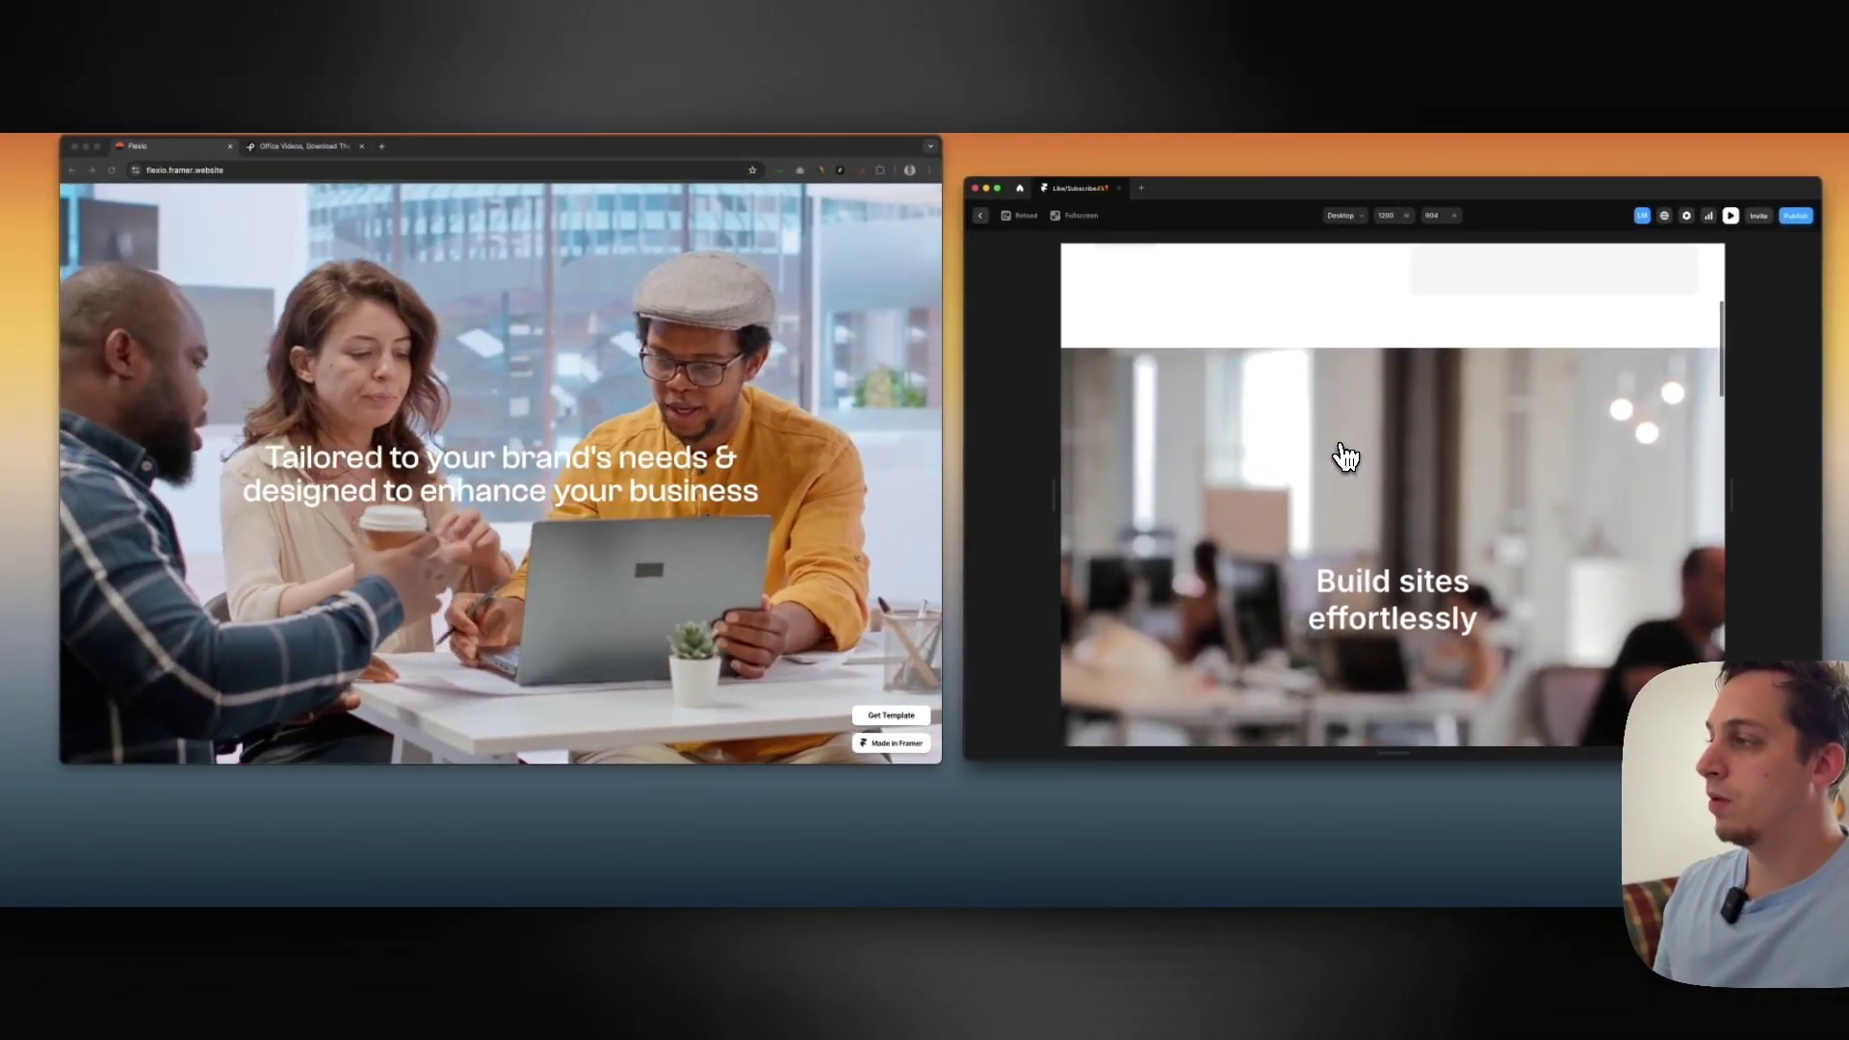
click(978, 215)
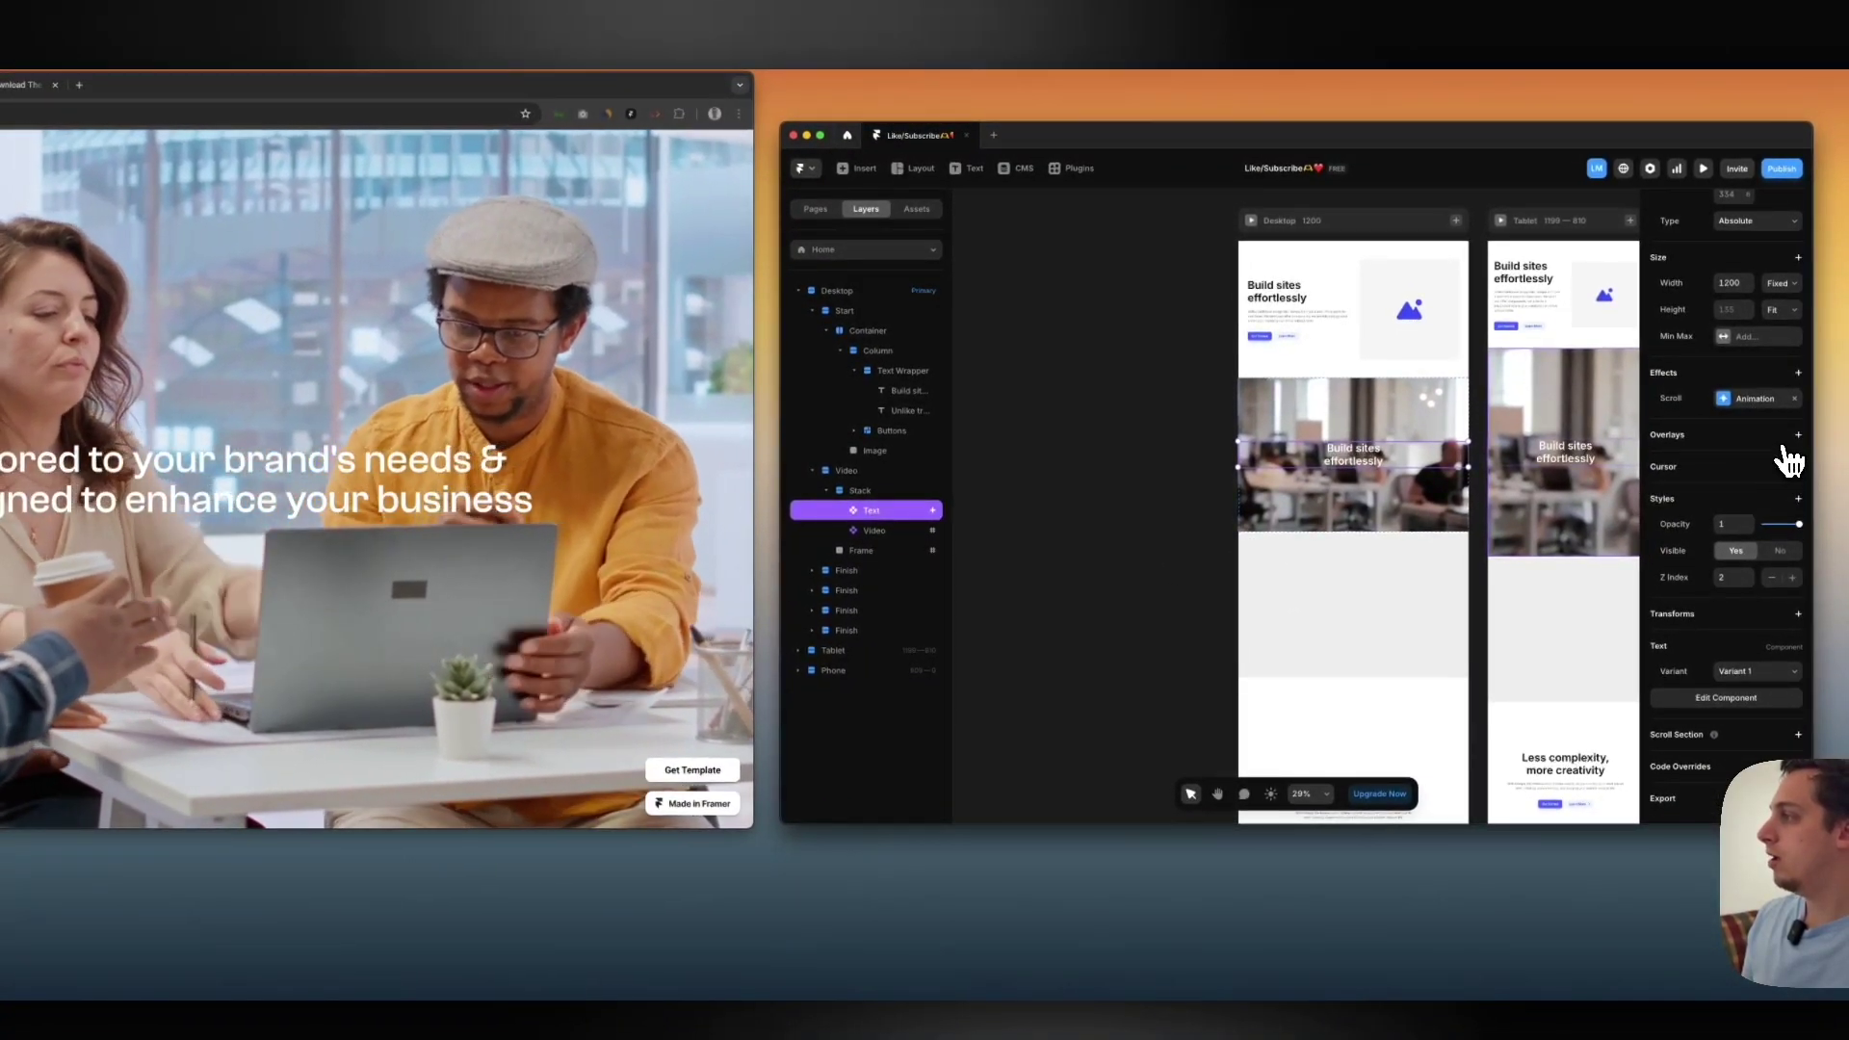
Add a Scroll Variant effect switching the text to Variant 2 at section #2
click(1745, 518)
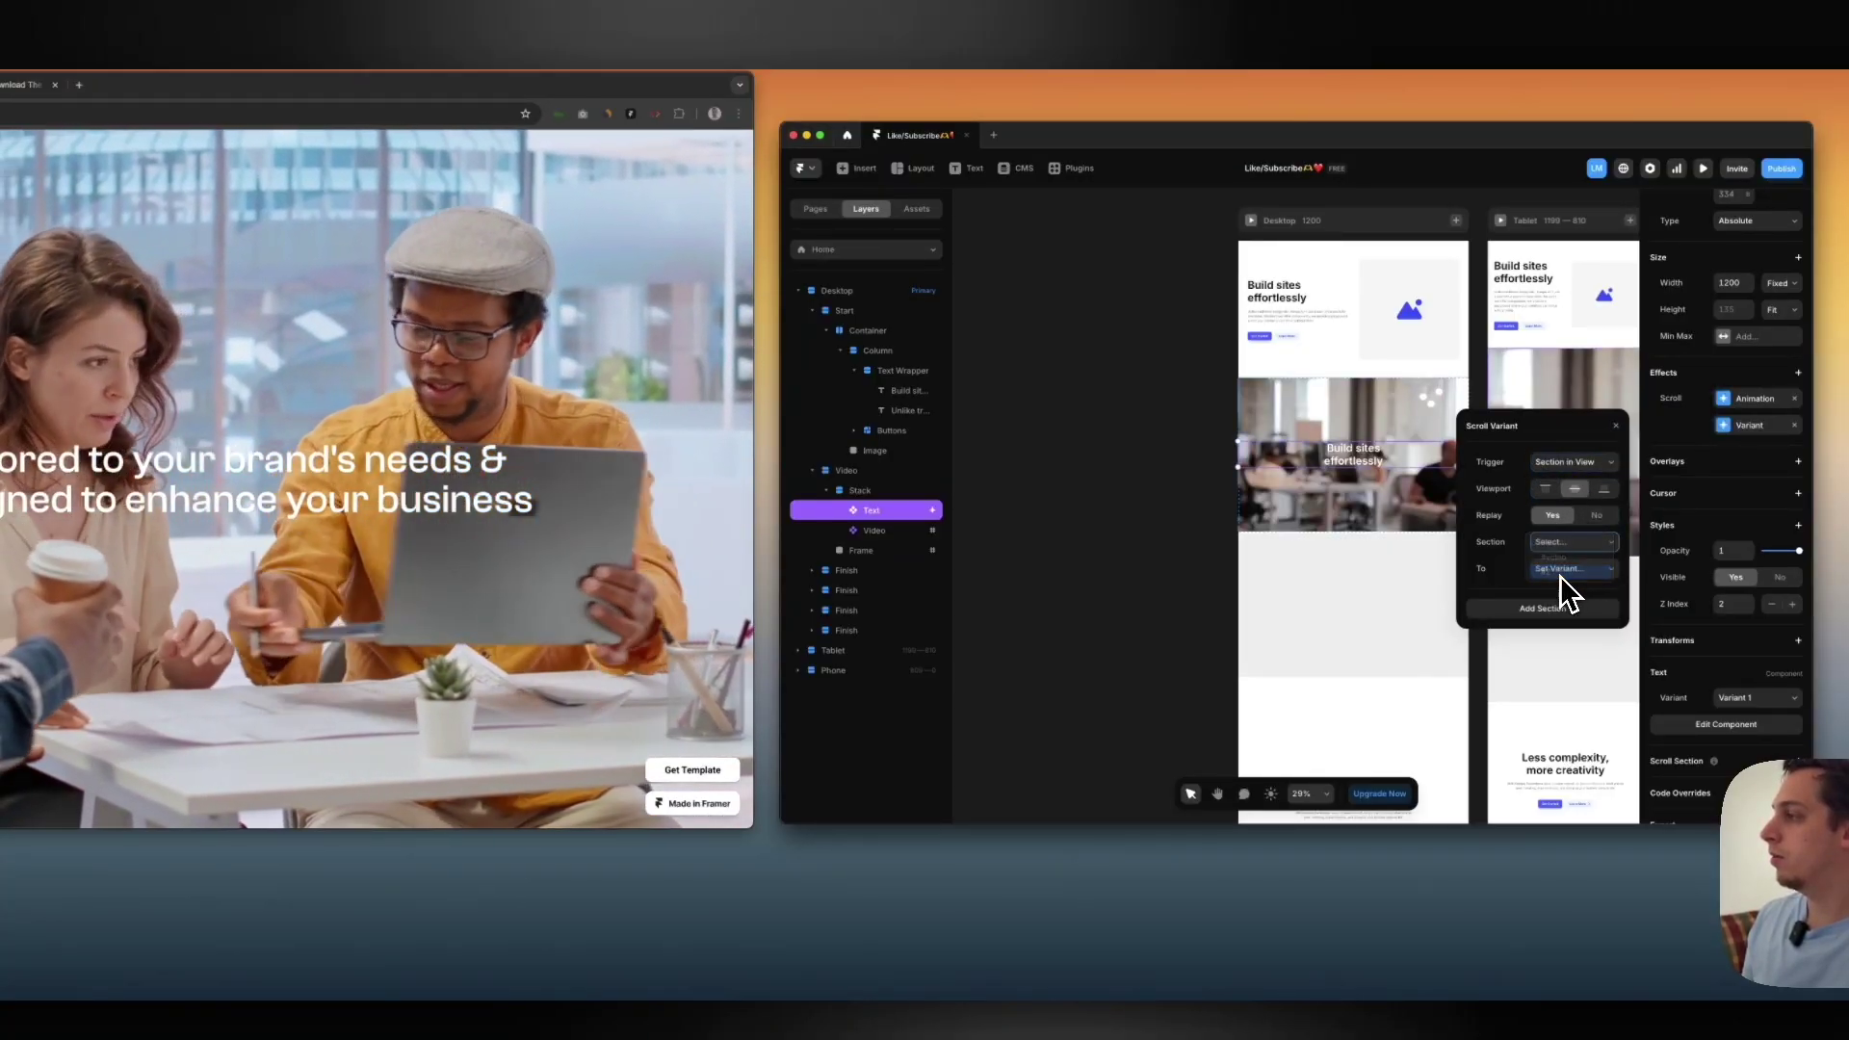
click(1558, 574)
click(1554, 567)
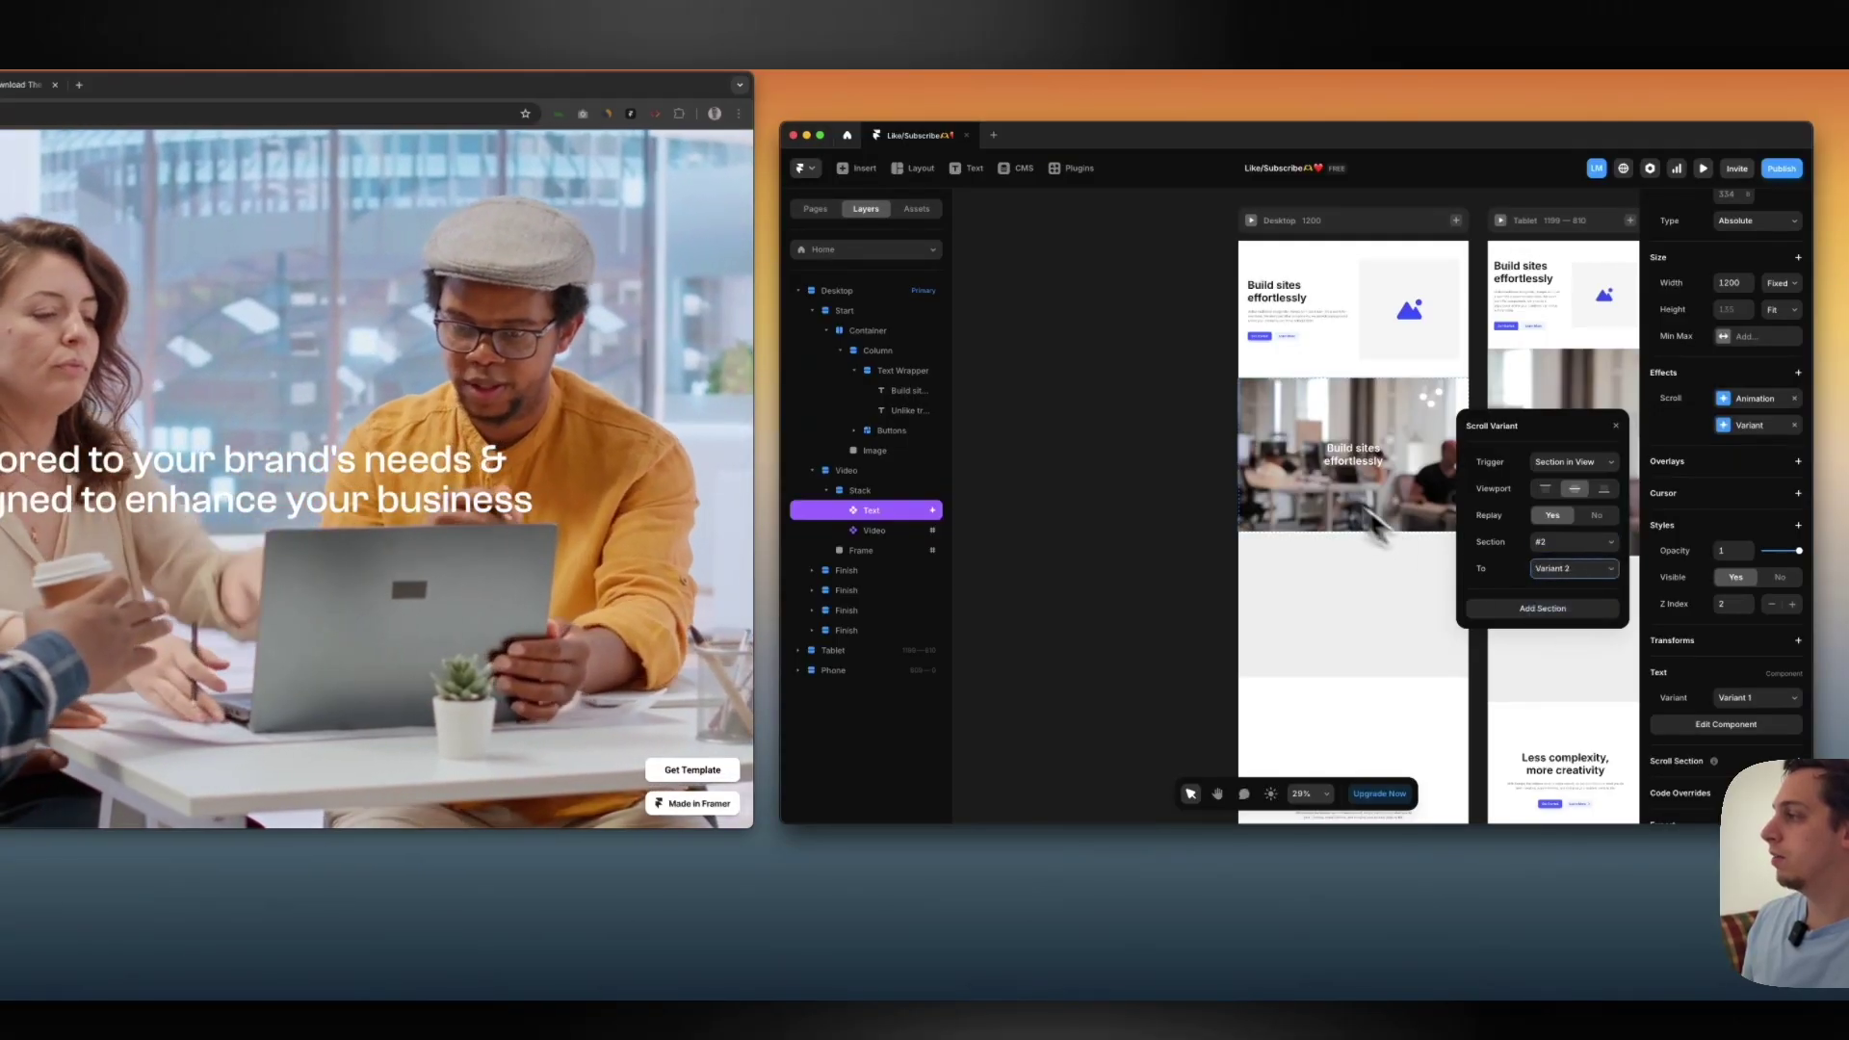
scroll(1339, 501, up, 4)
Preview the Desktop frame and scroll to test the text swap
click(1255, 394)
scroll(1257, 434, down, 5)
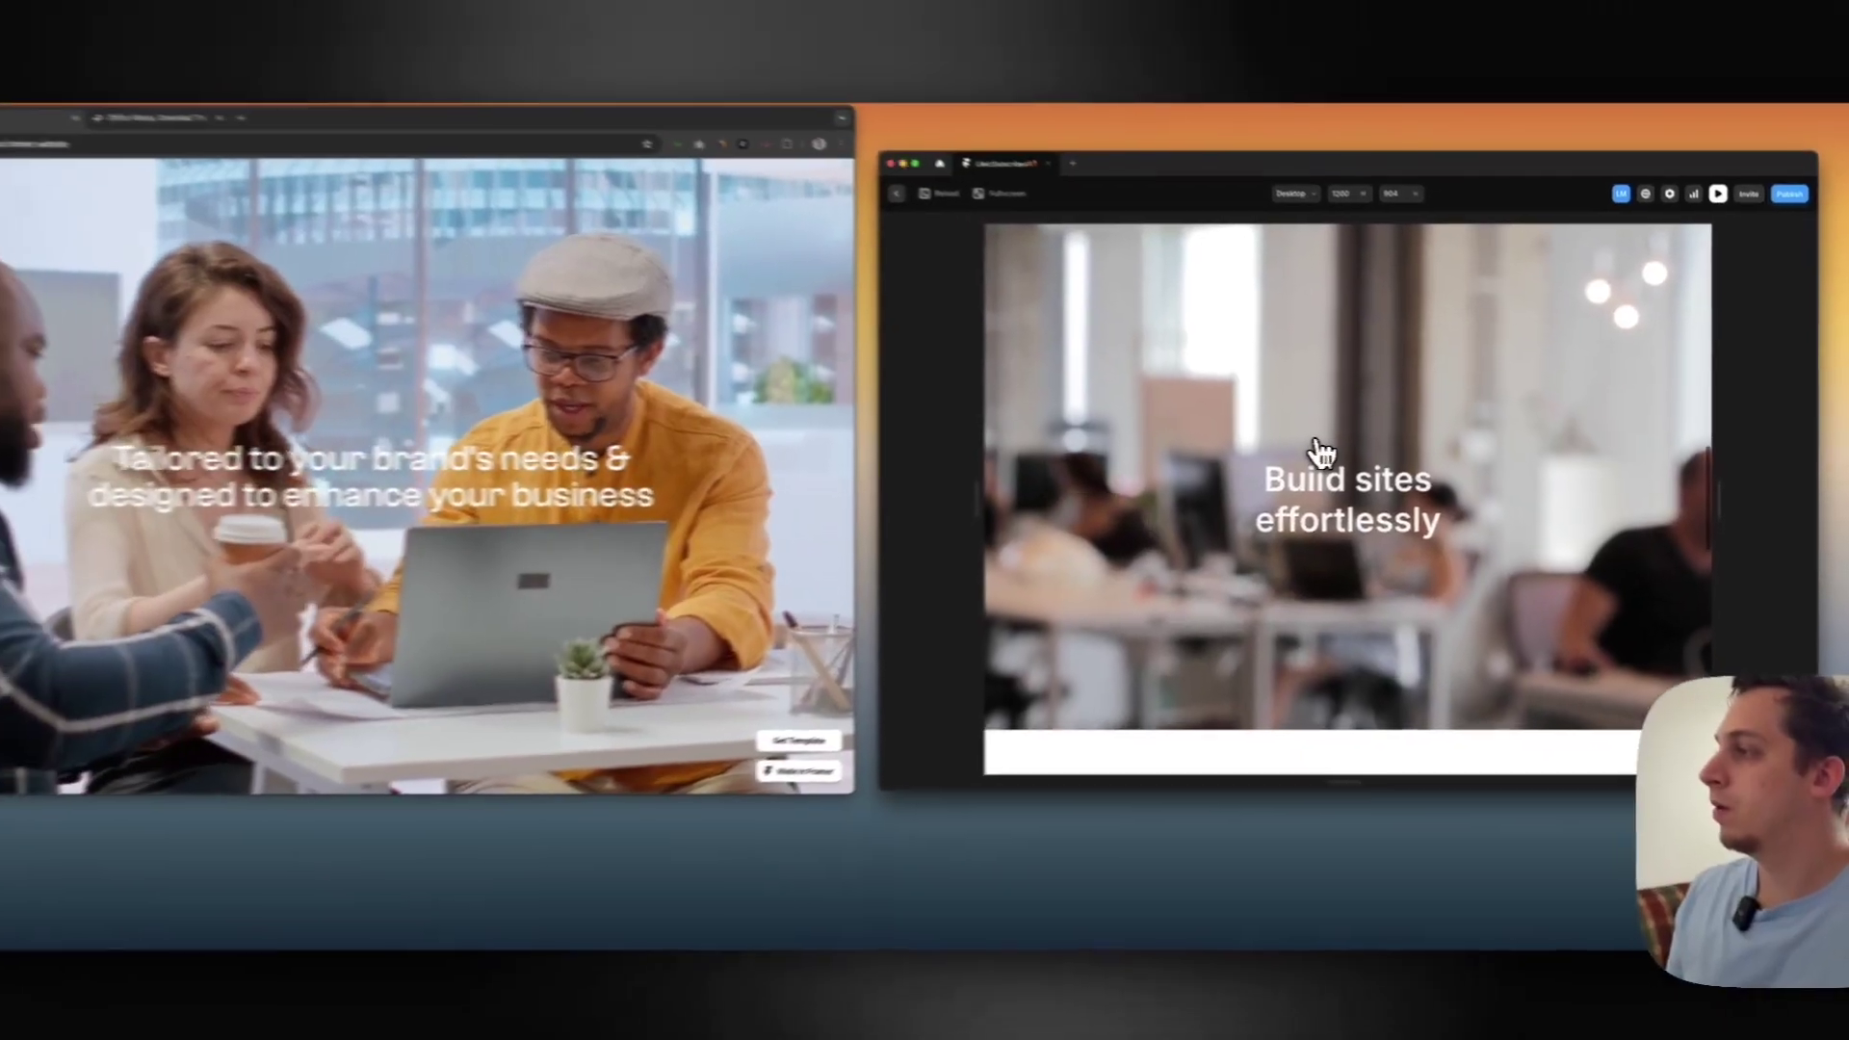
scroll(1264, 453, down, 5)
scroll(1362, 454, up, 5)
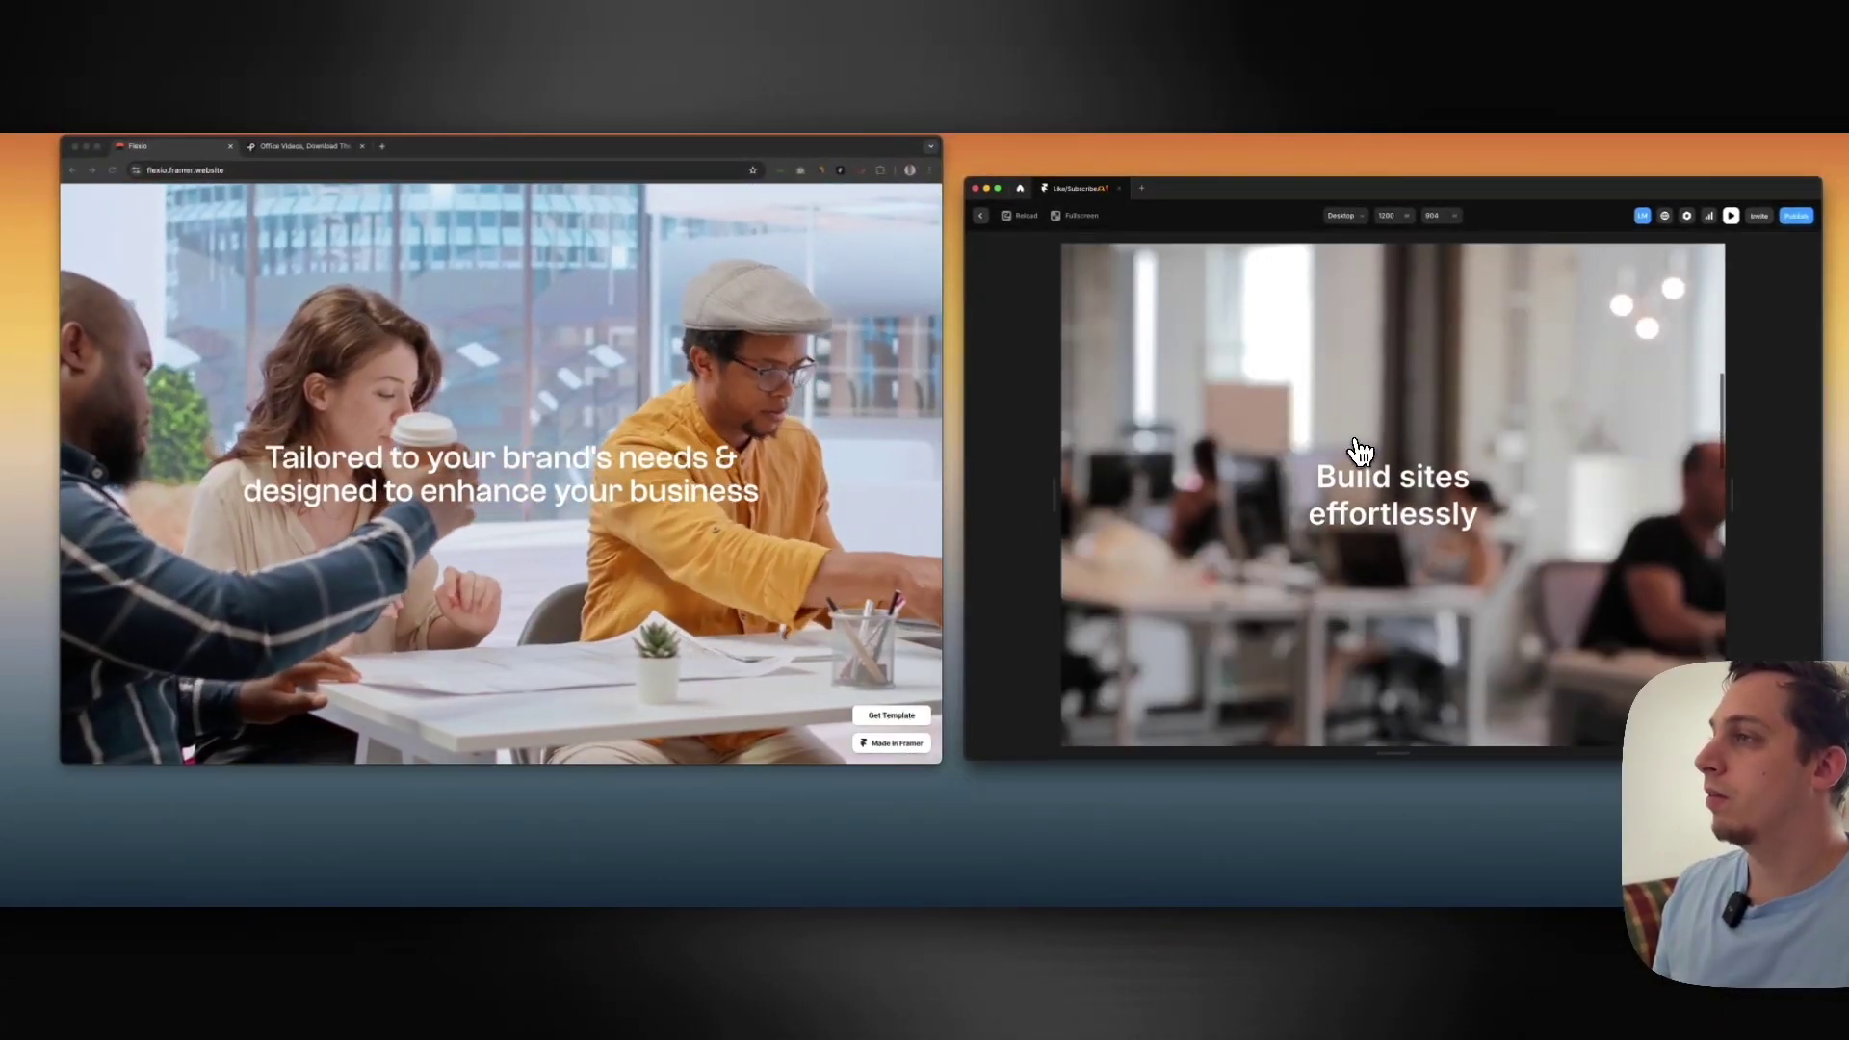
click(981, 215)
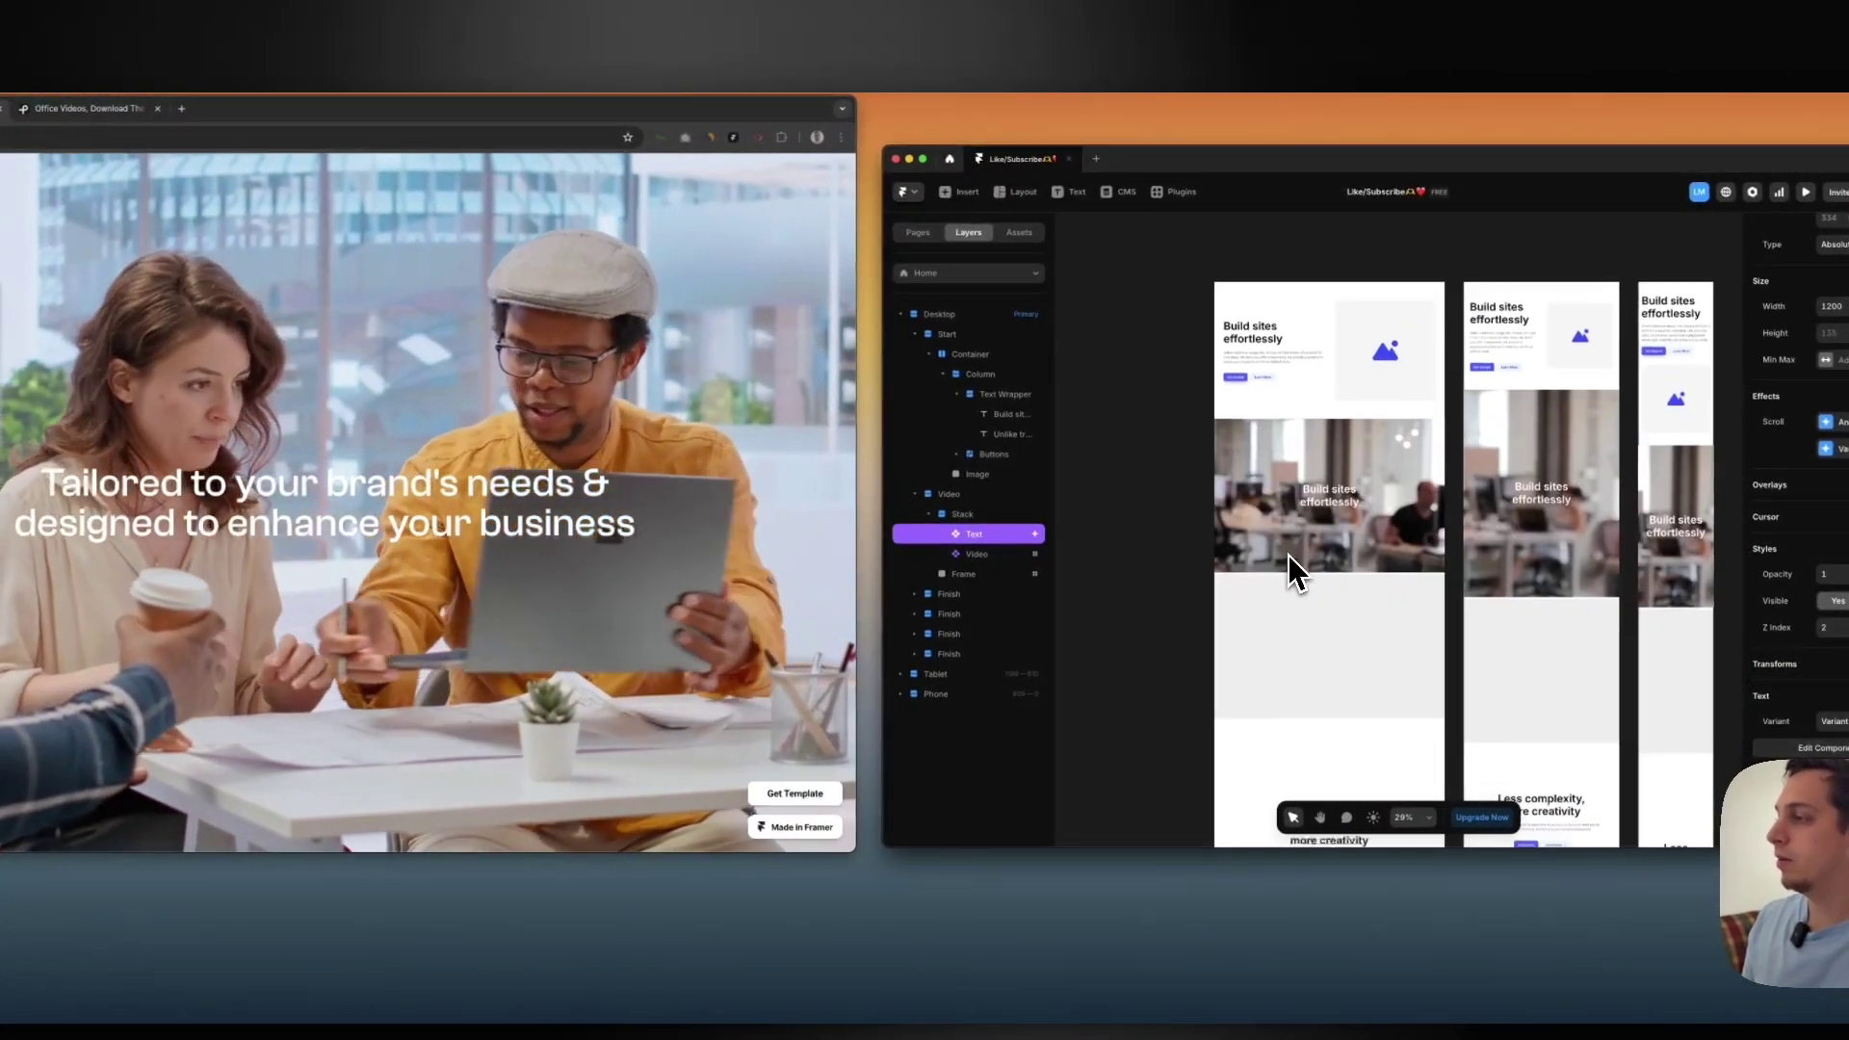
click(1323, 605)
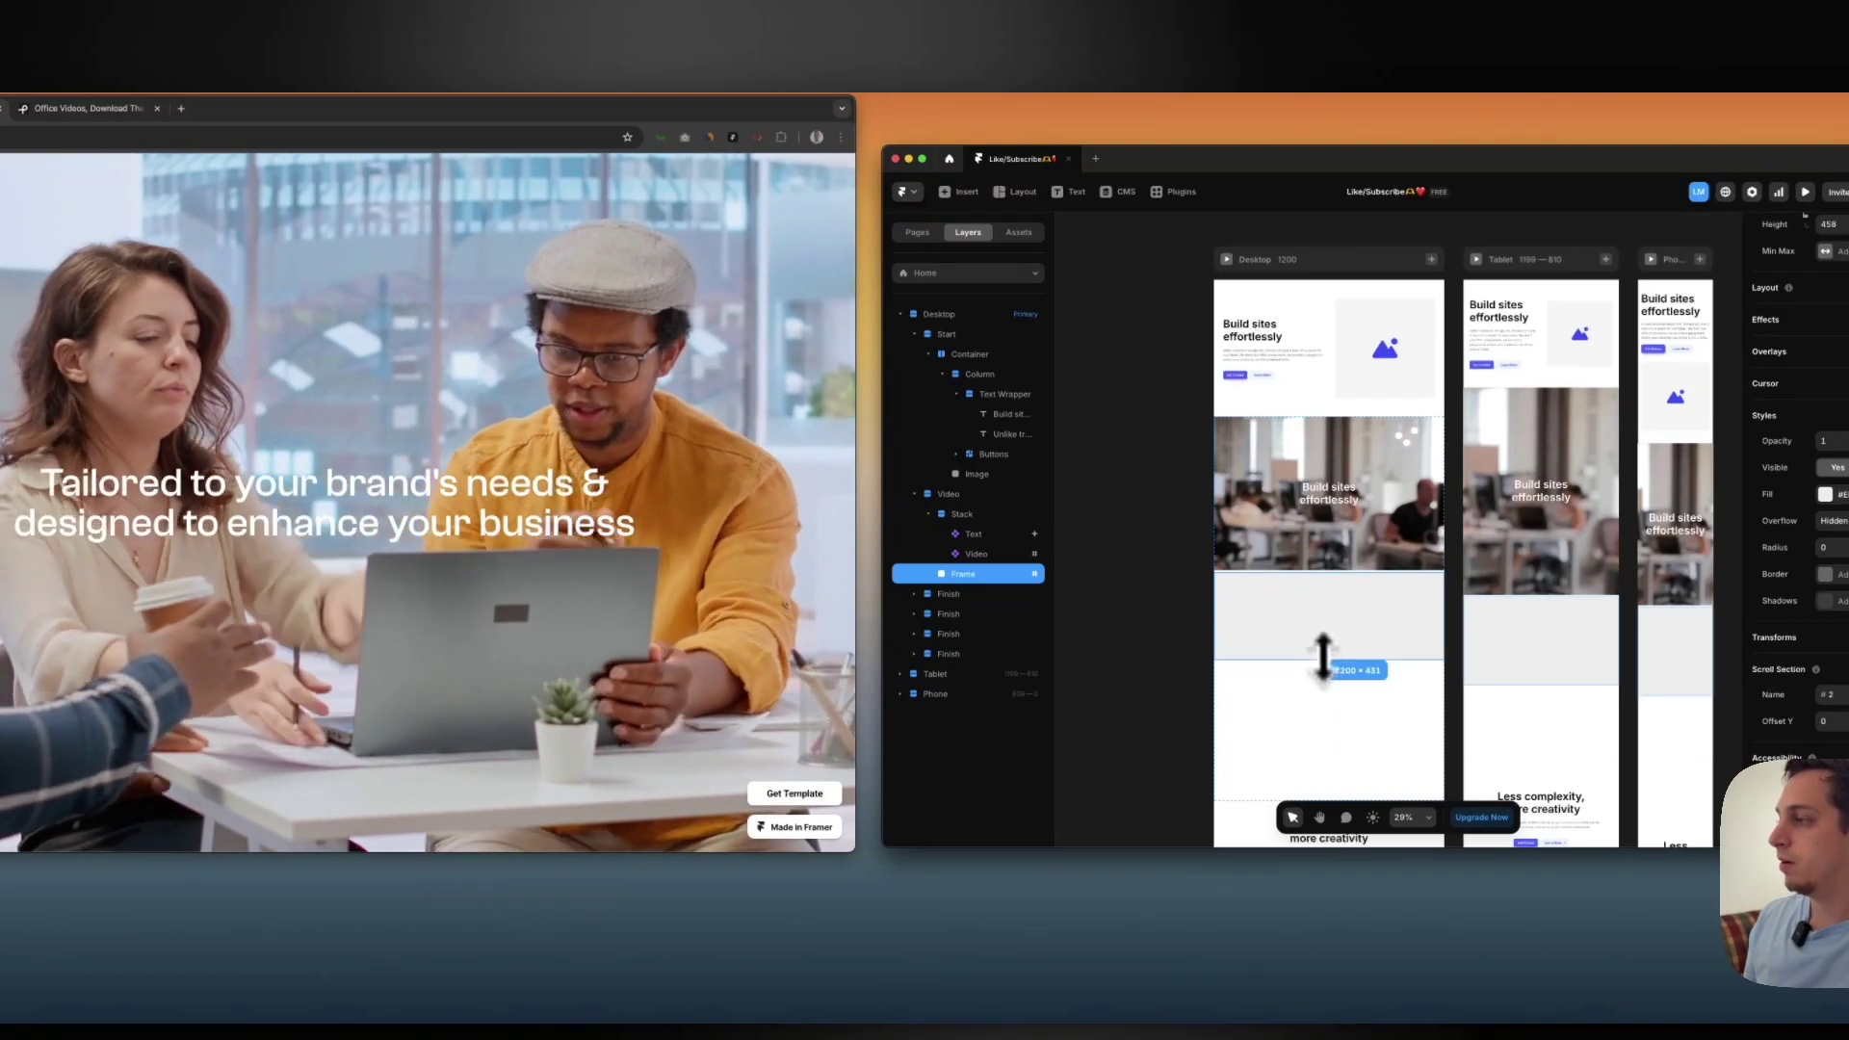
click(1227, 262)
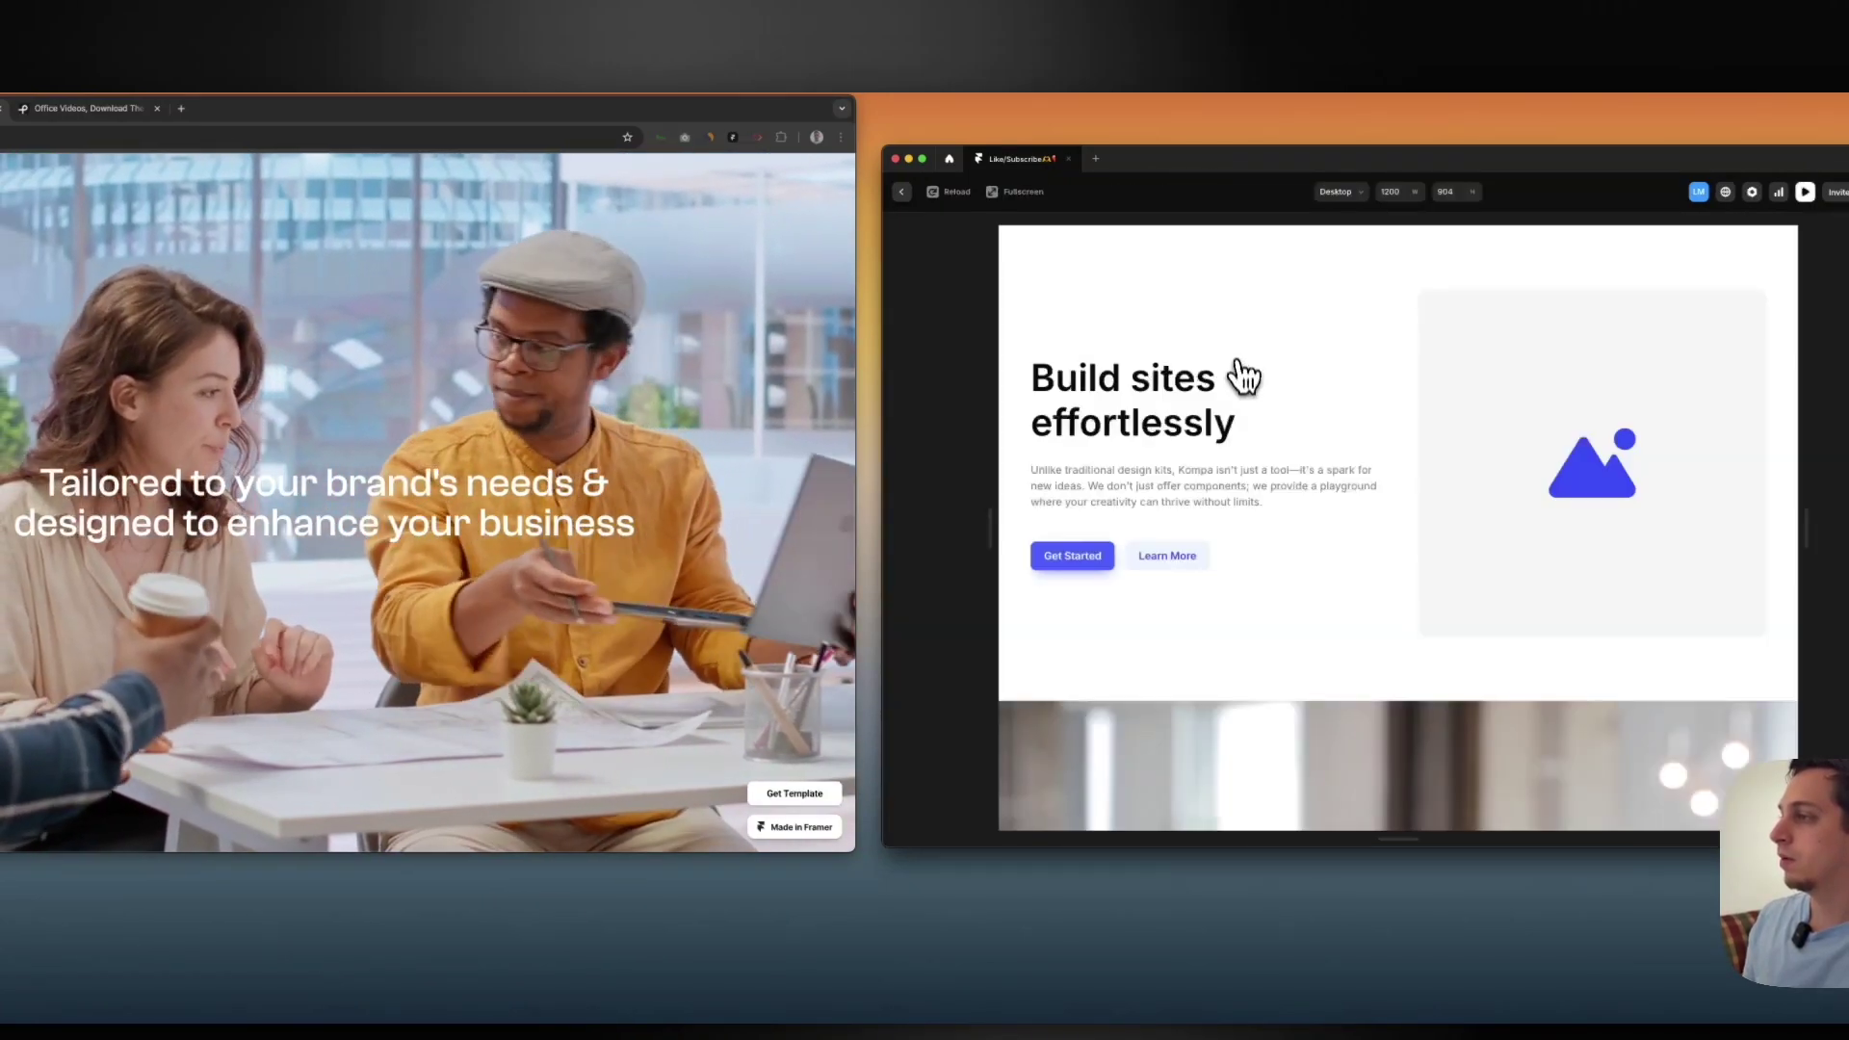
scroll(1242, 385, down, 5)
scroll(1245, 387, down, 2)
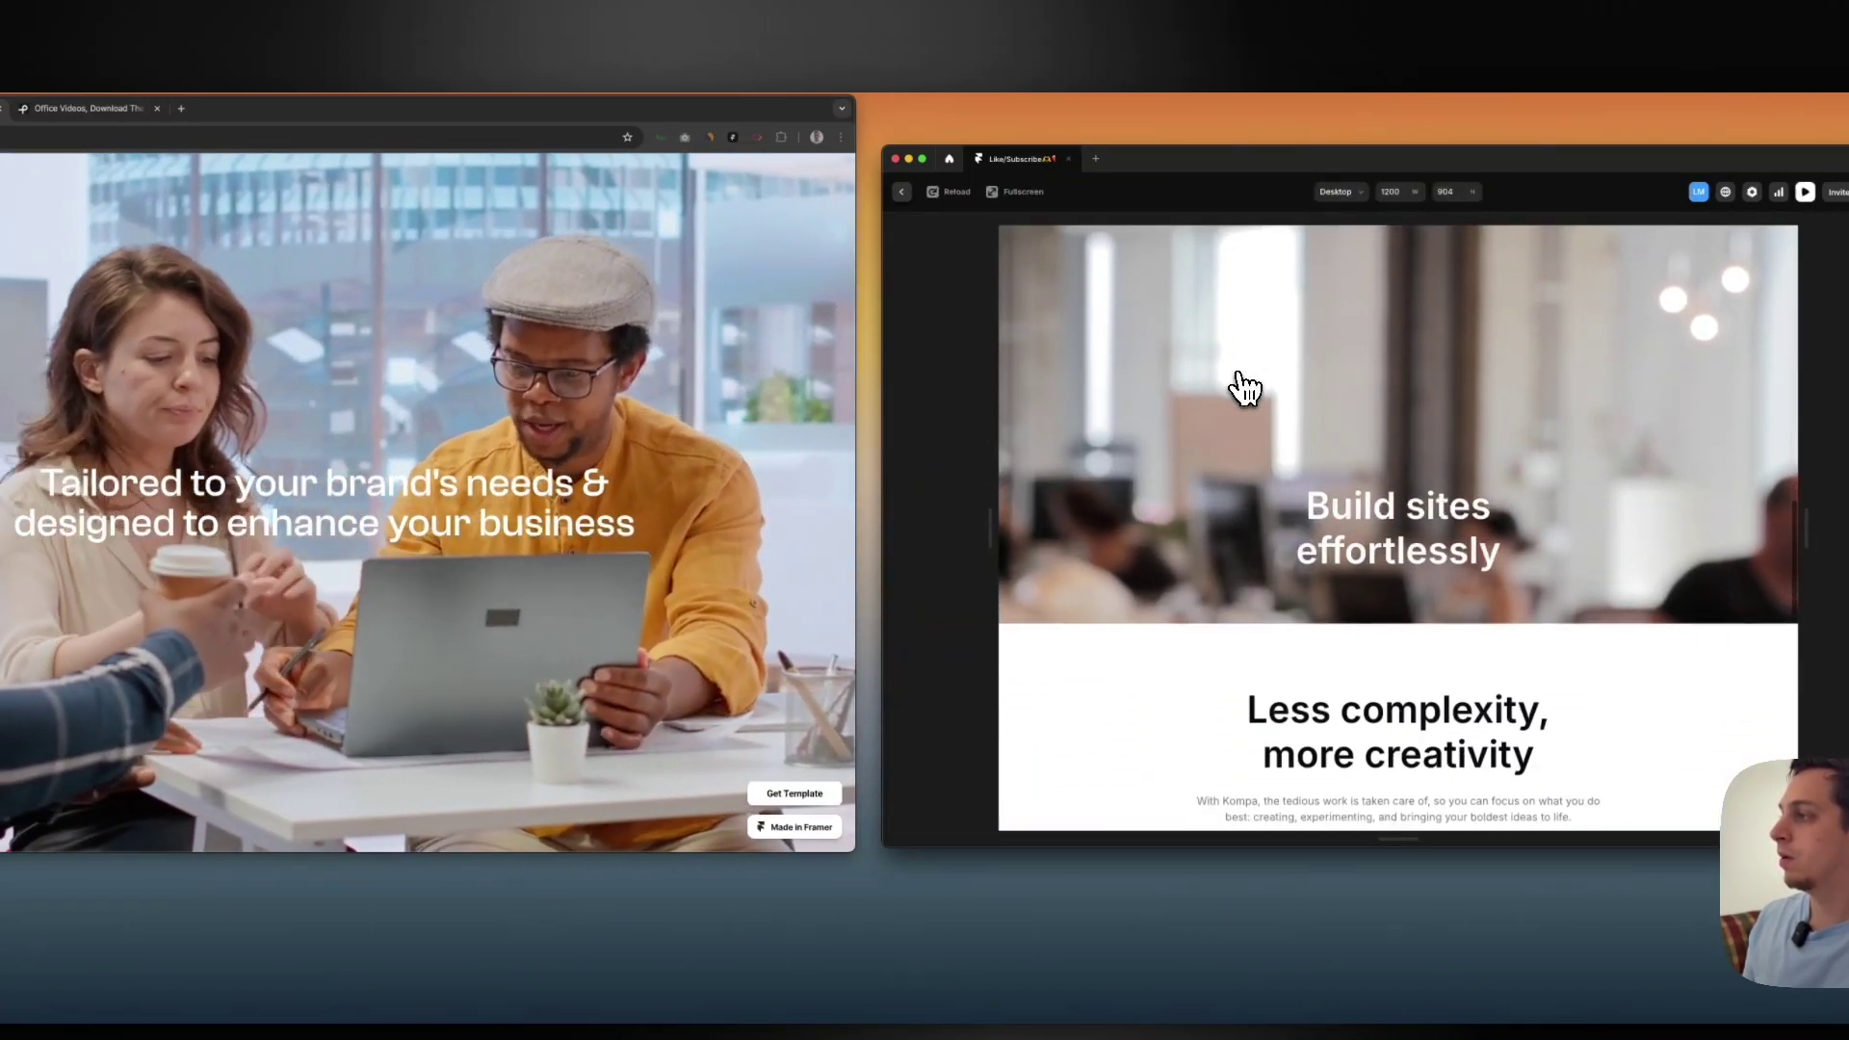
scroll(1250, 383, up, 3)
click(903, 192)
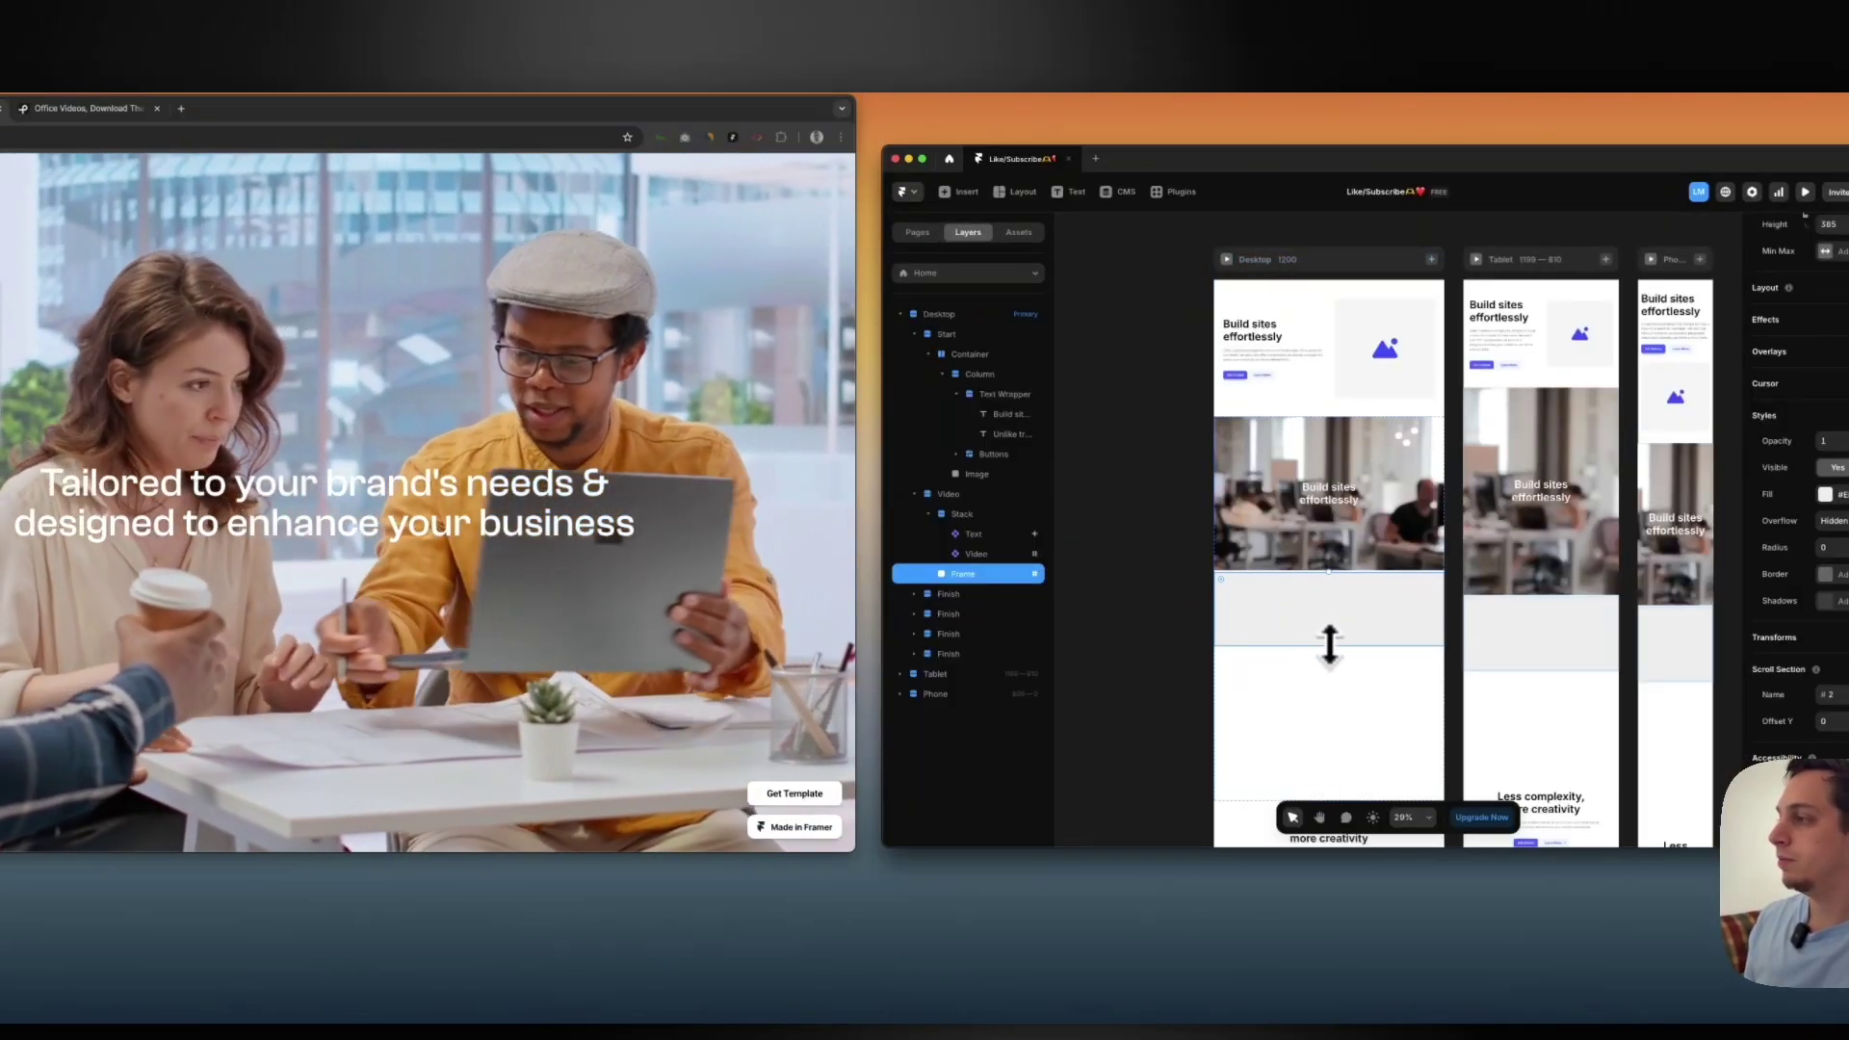
drag(1330, 643, 1328, 607)
click(1302, 655)
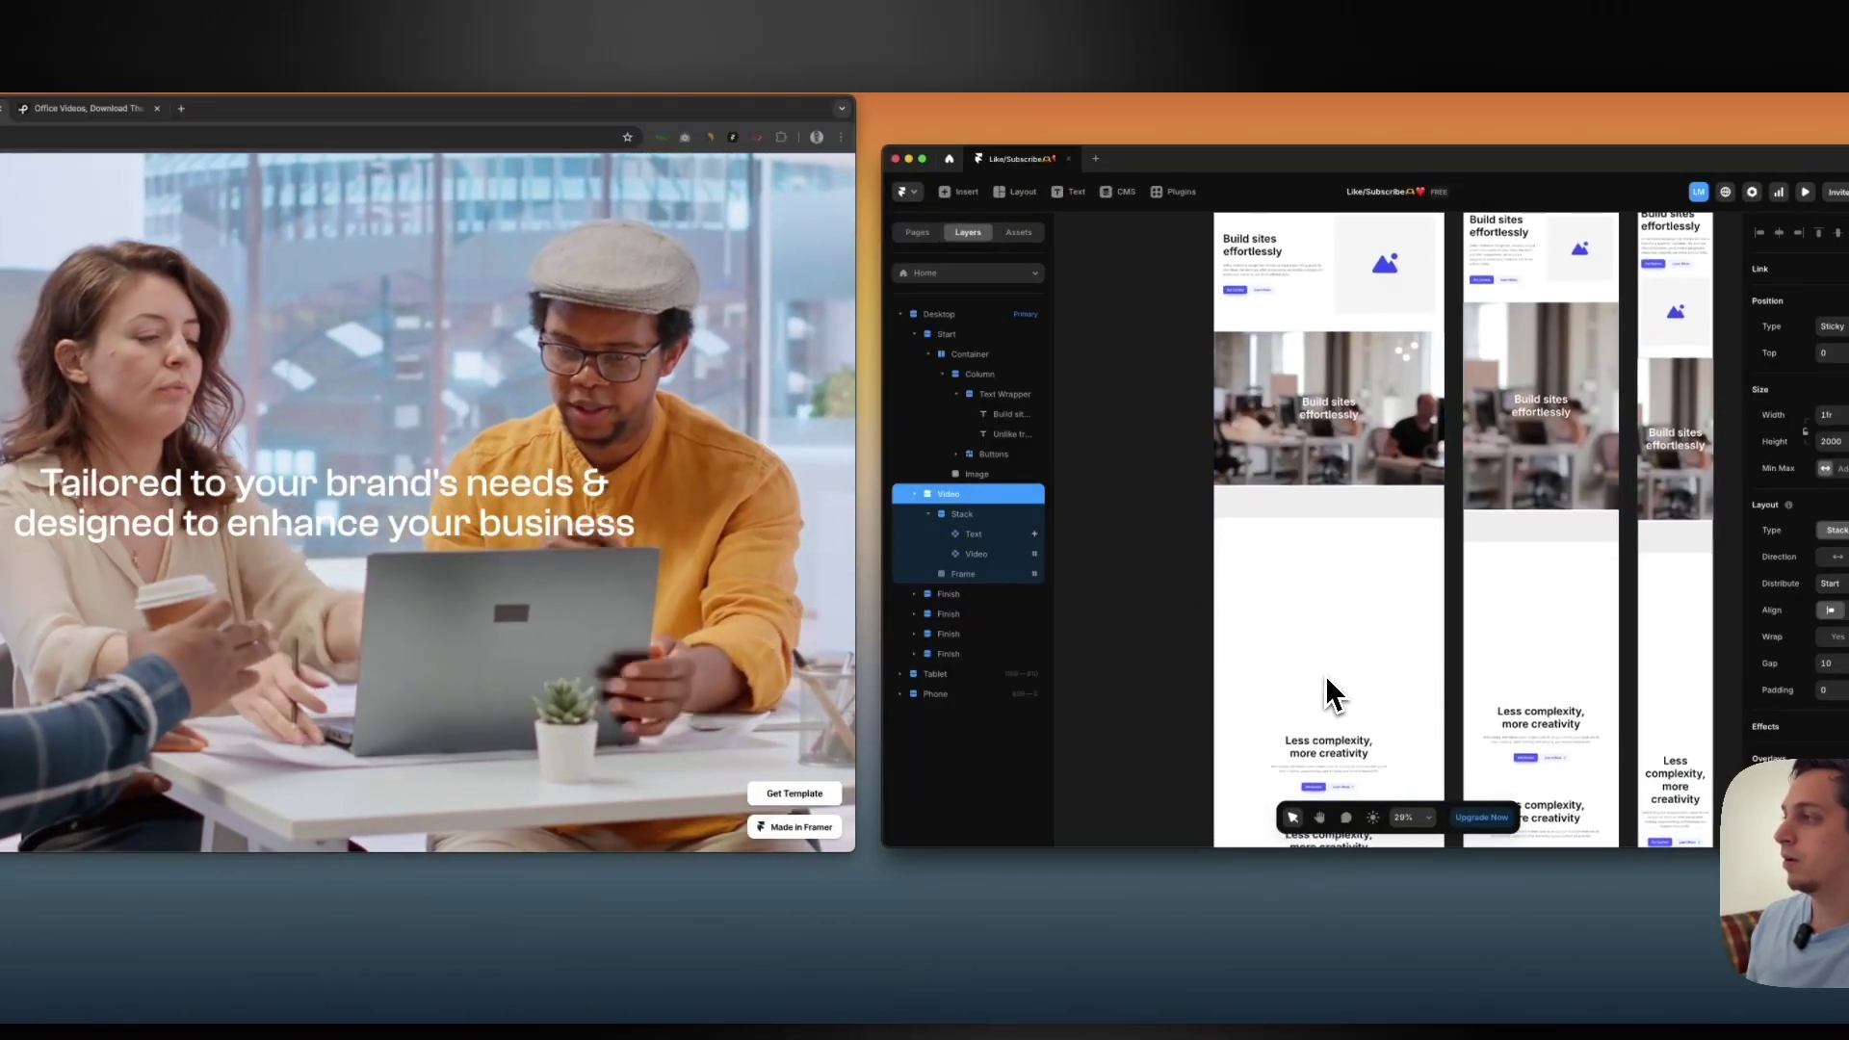
click(1225, 274)
scroll(1301, 424, down, 5)
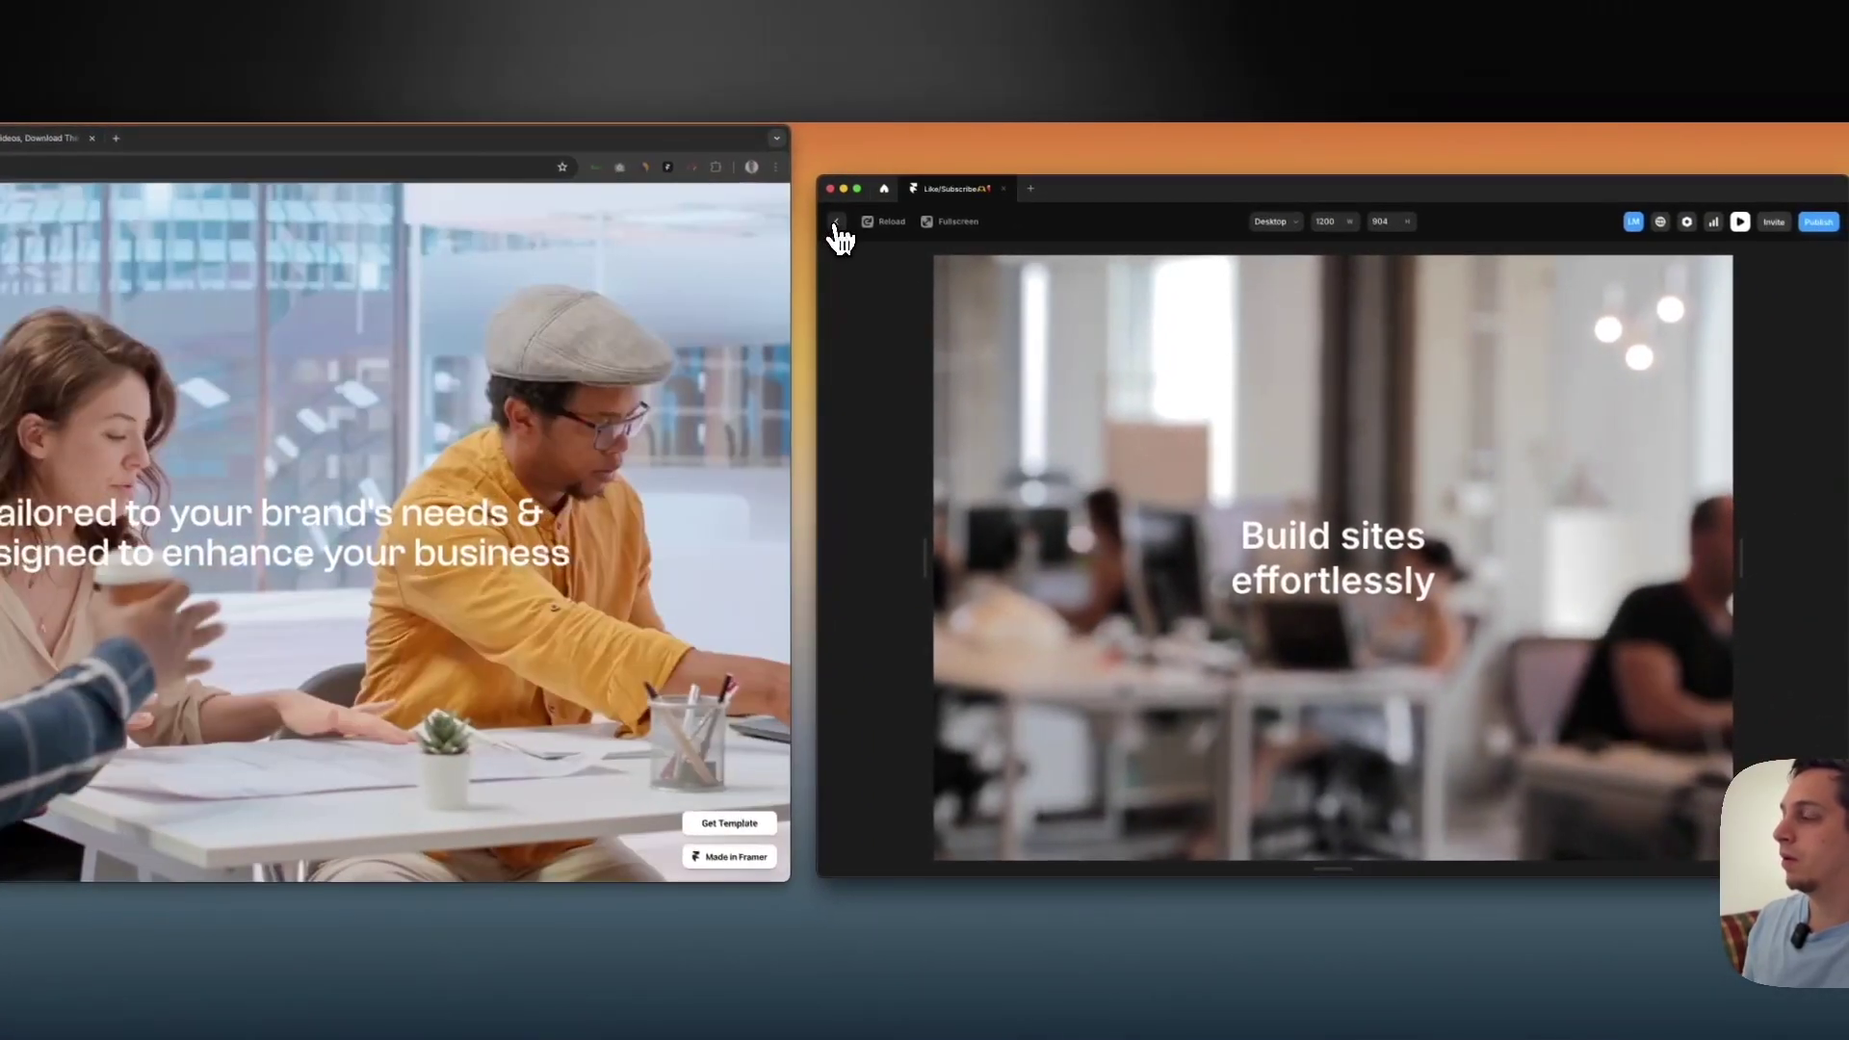
Inspect the text, video and Frame layers, then set the Video section's Position to Relative
click(836, 226)
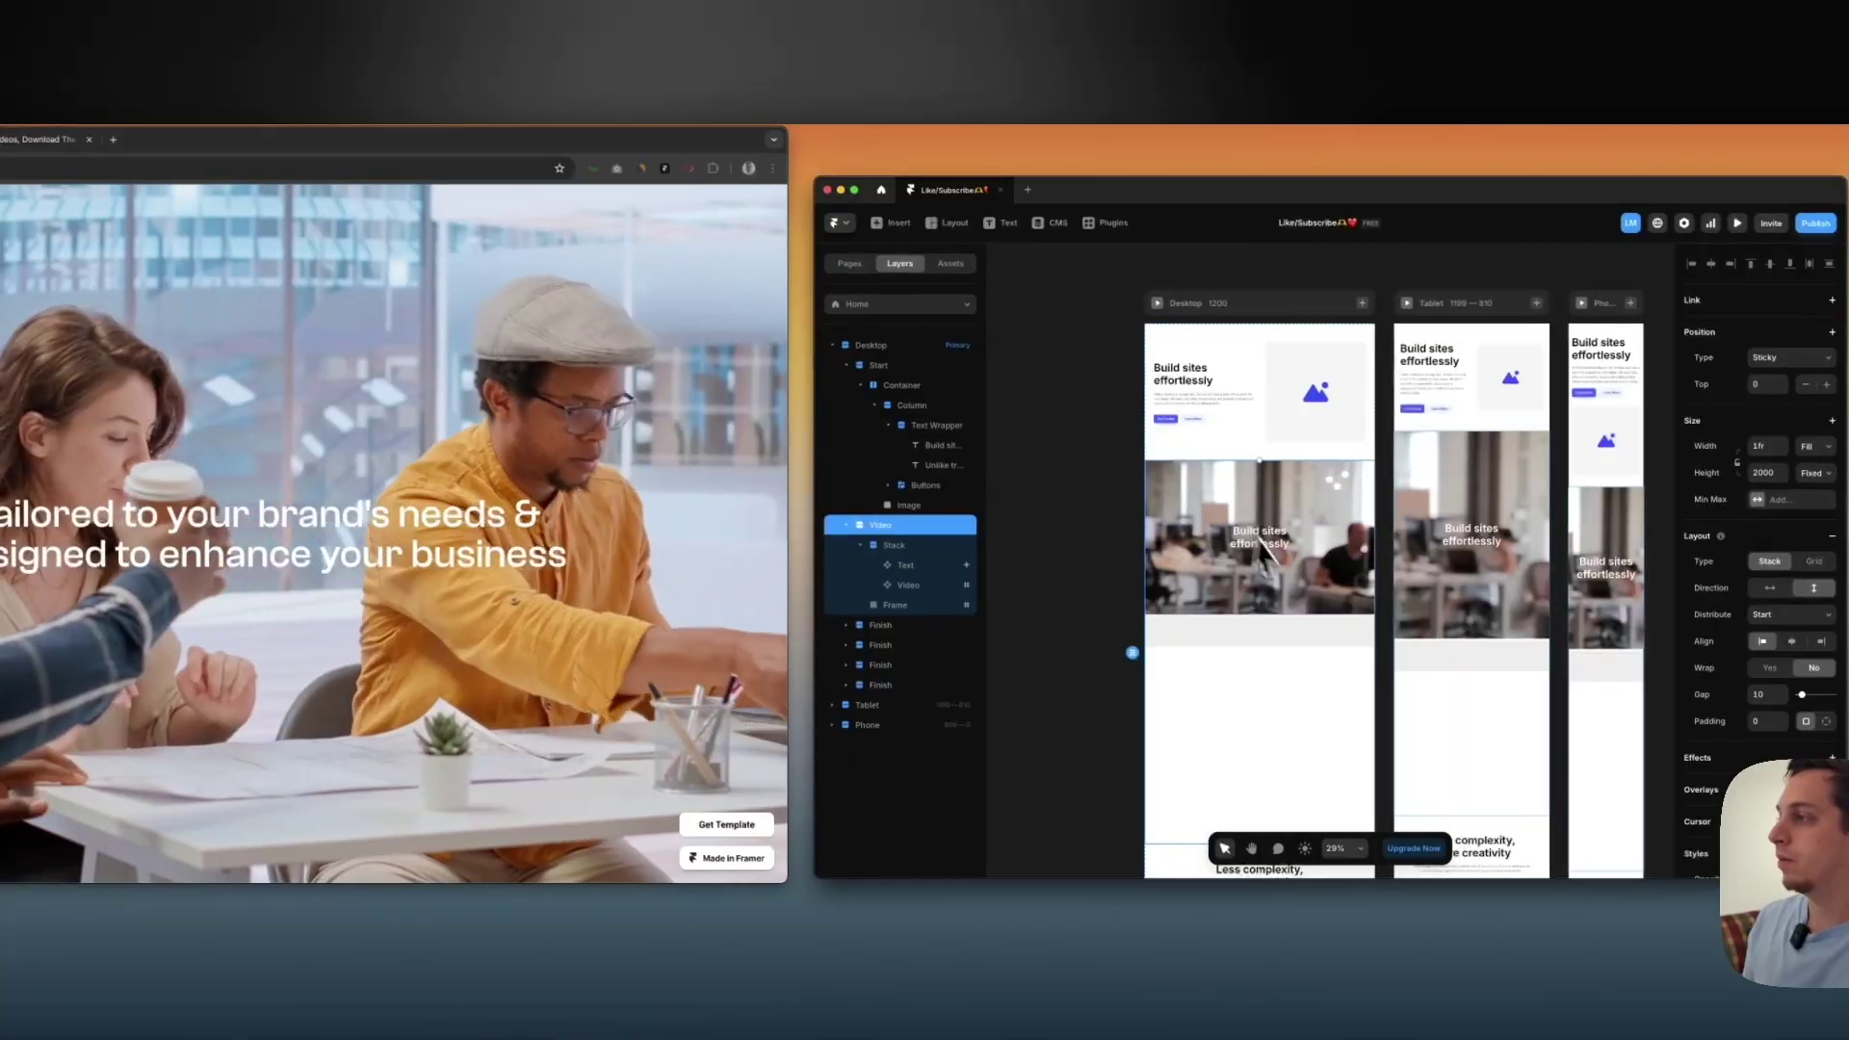
click(1217, 544)
scroll(1770, 442, up, 3)
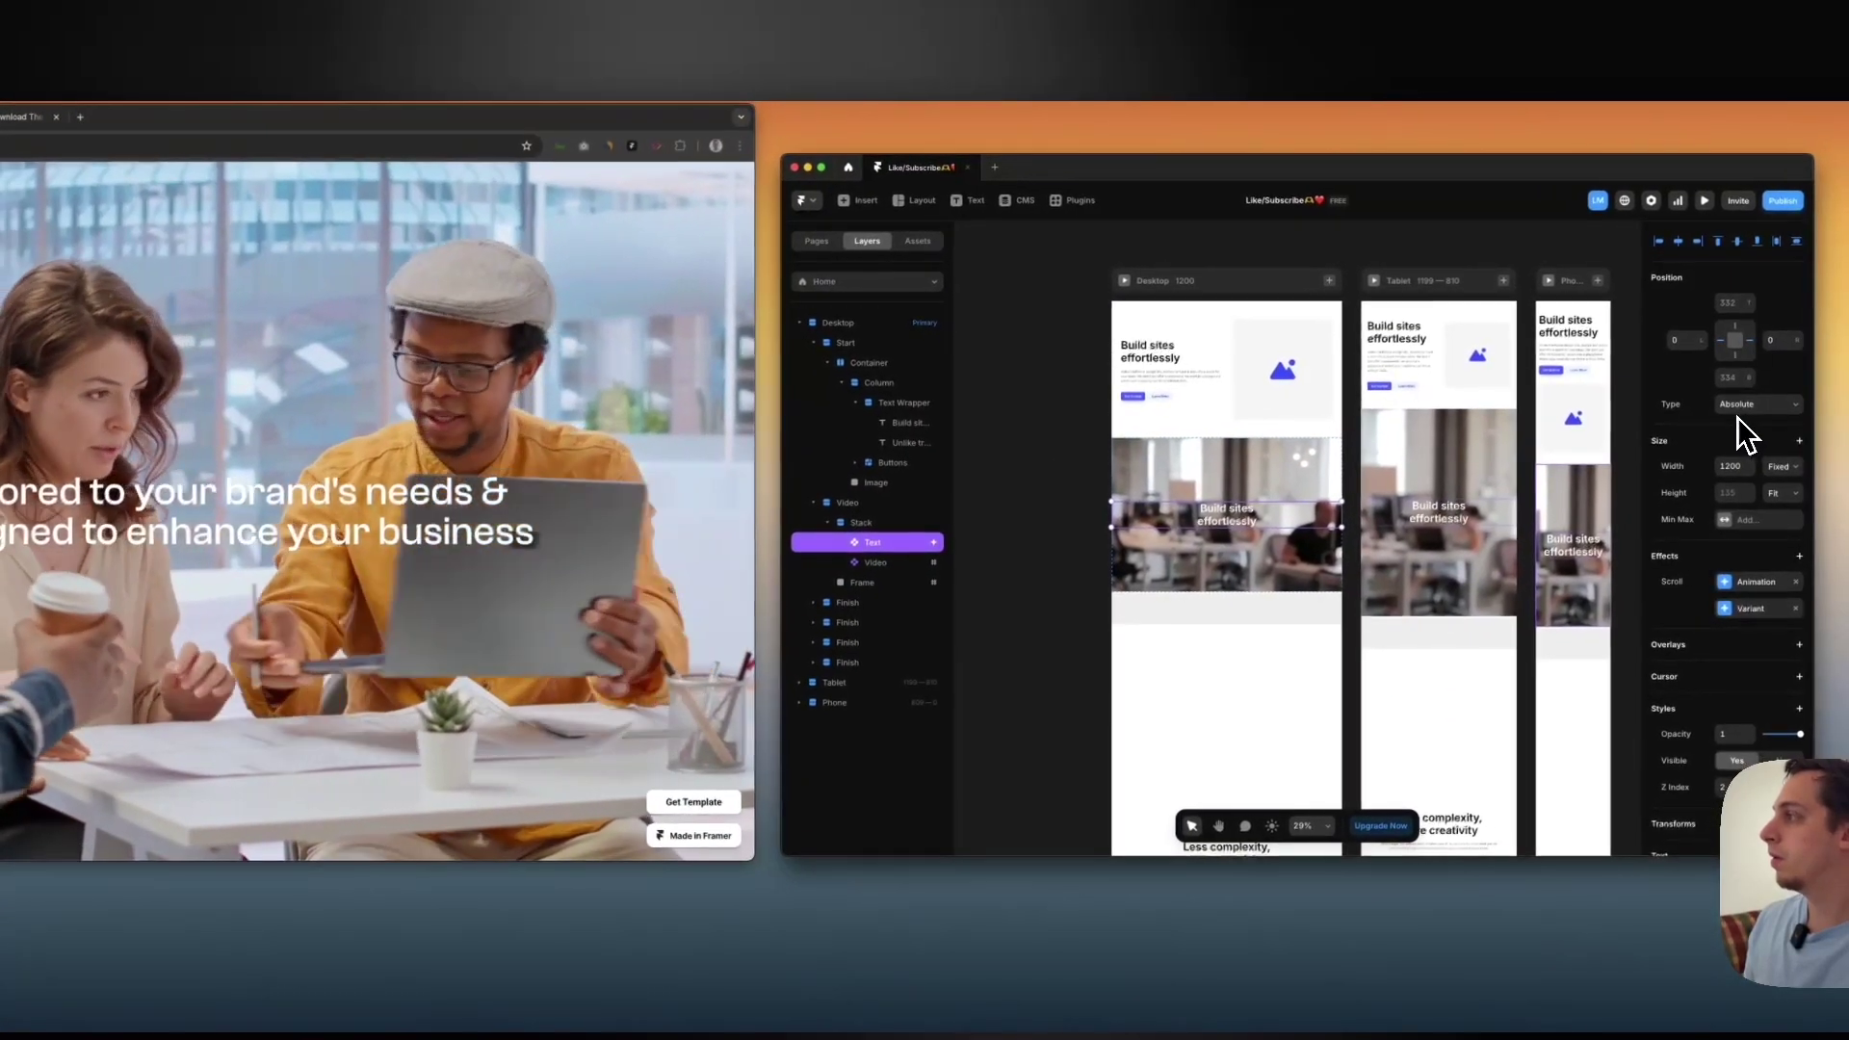
click(1142, 554)
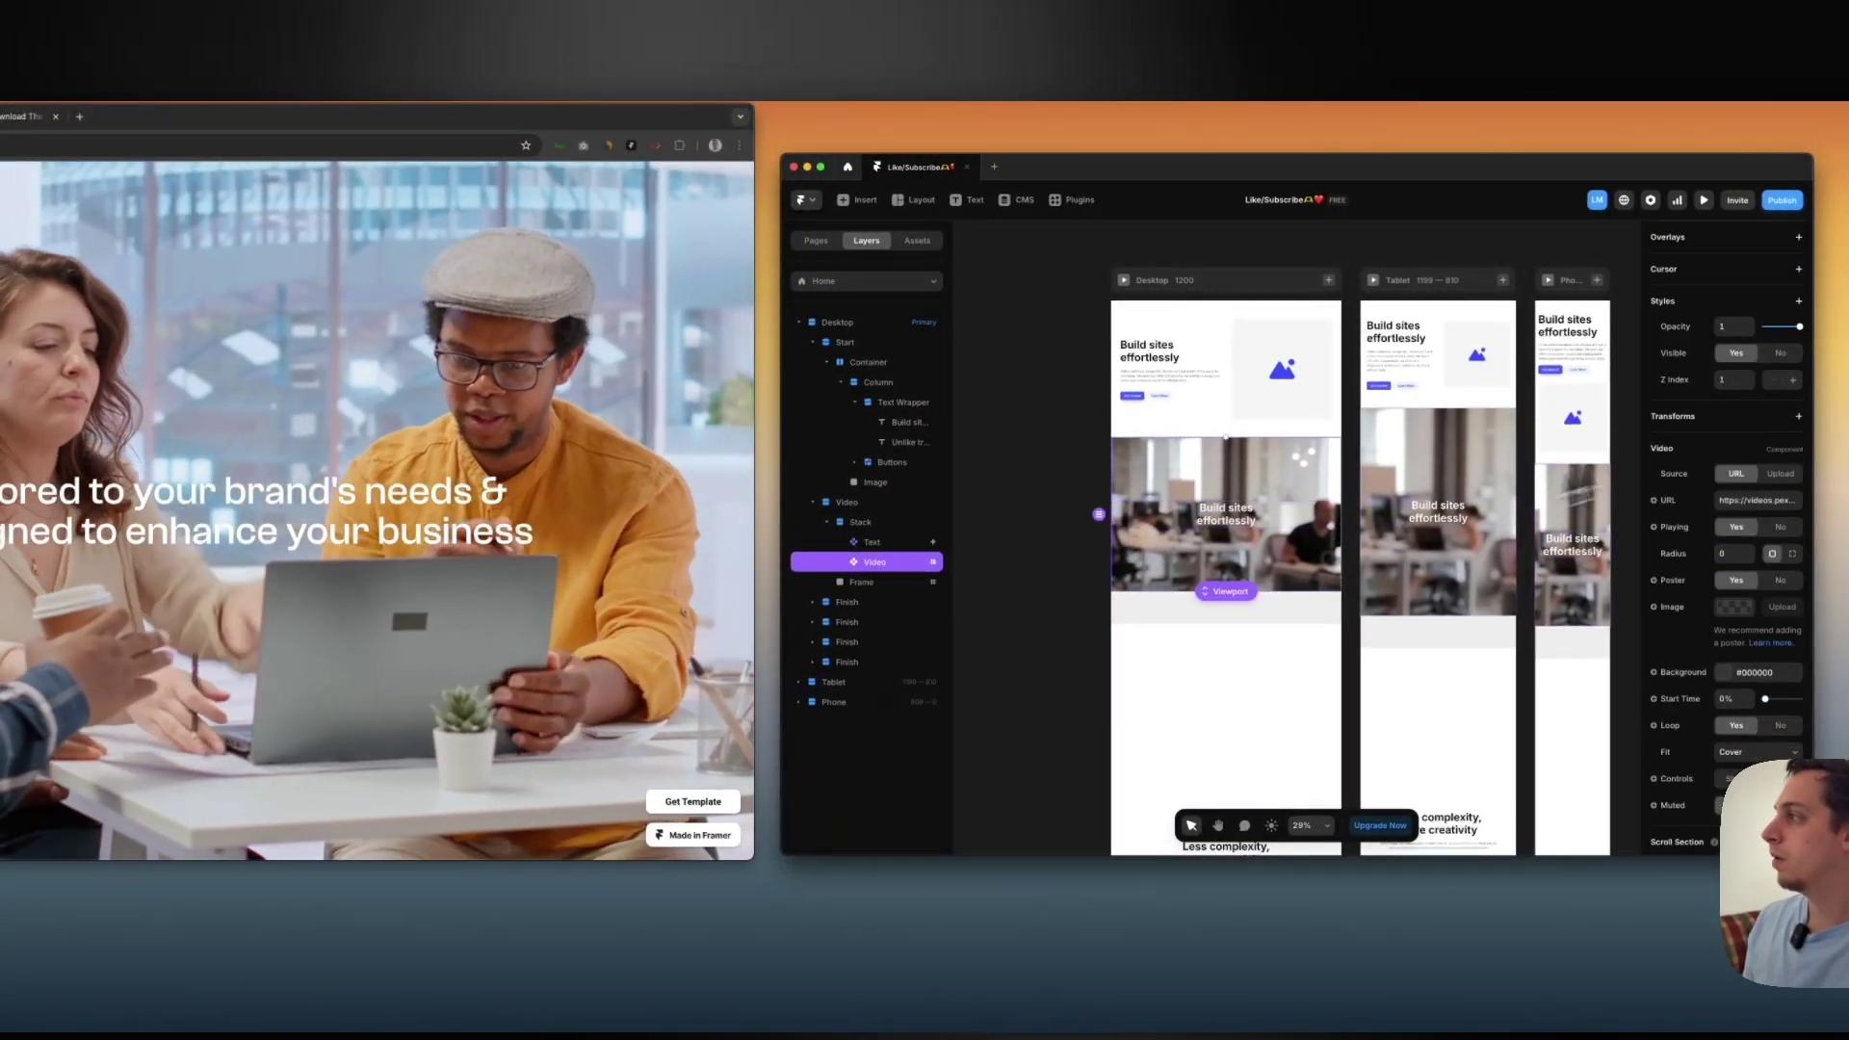
scroll(1709, 411, up, 3)
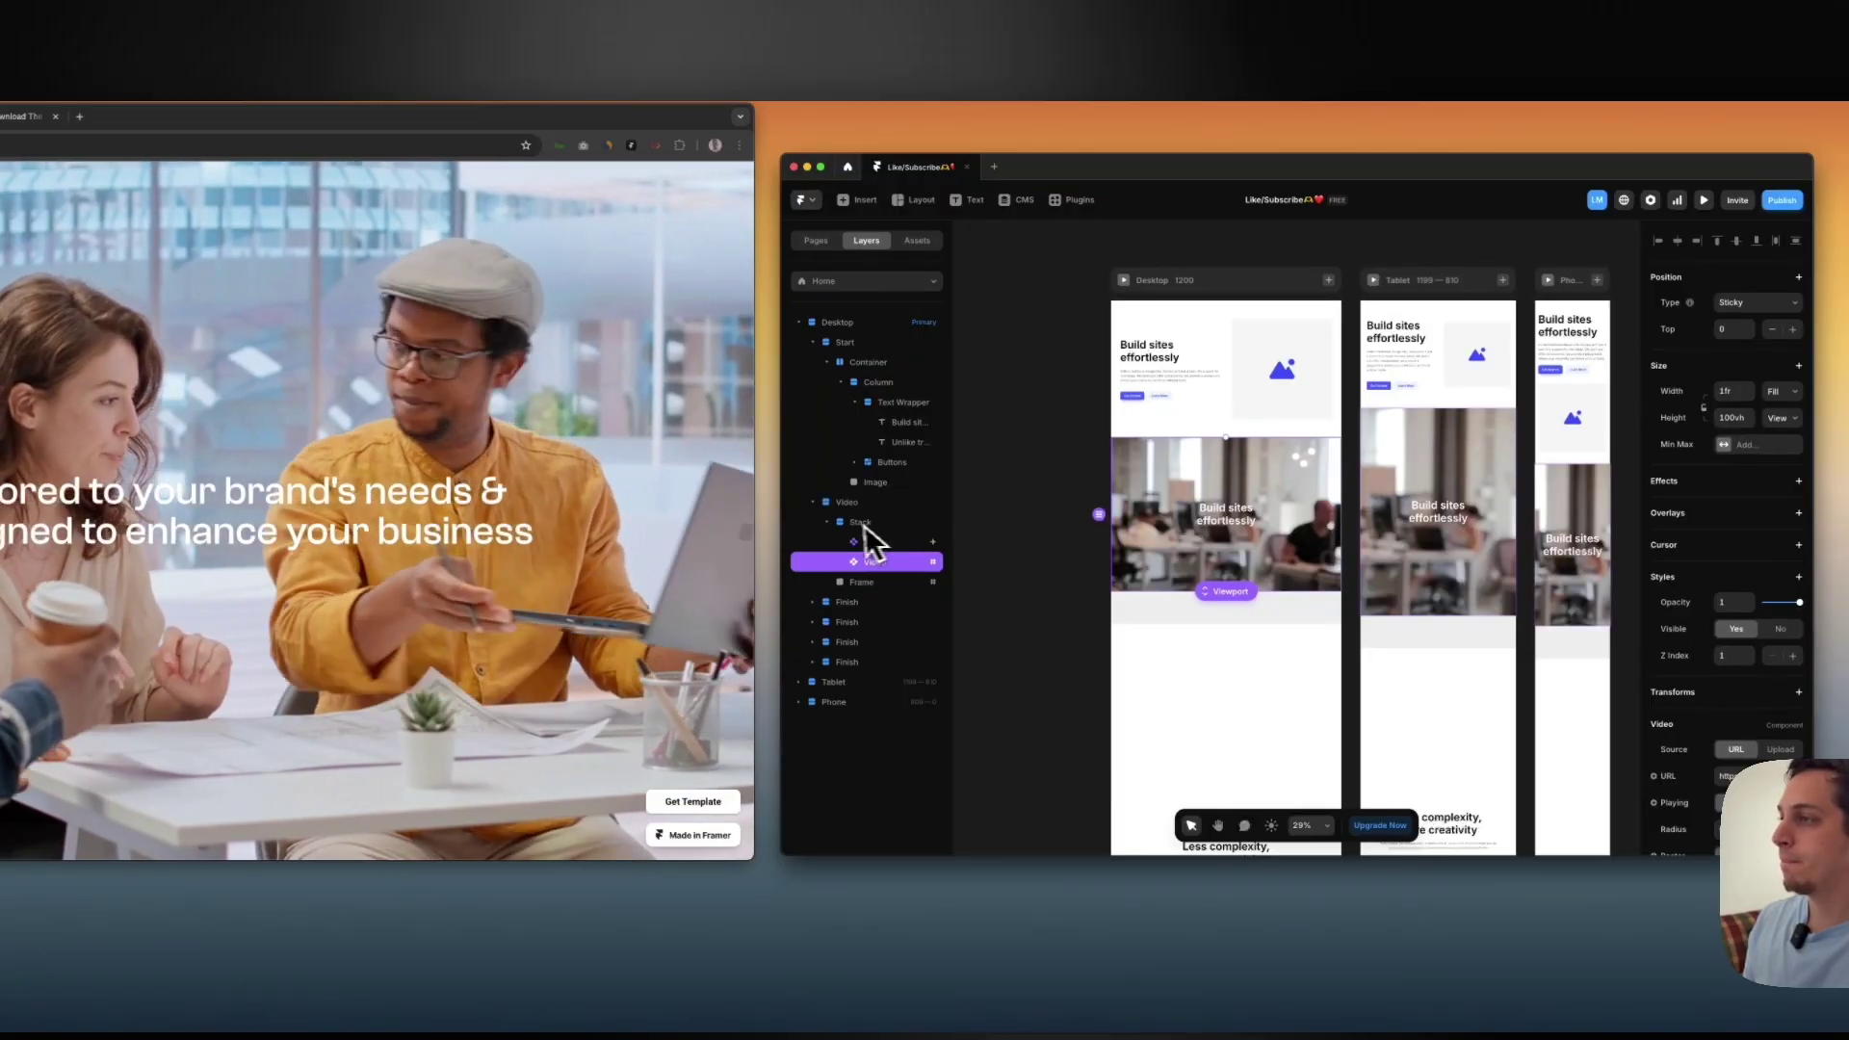
click(857, 542)
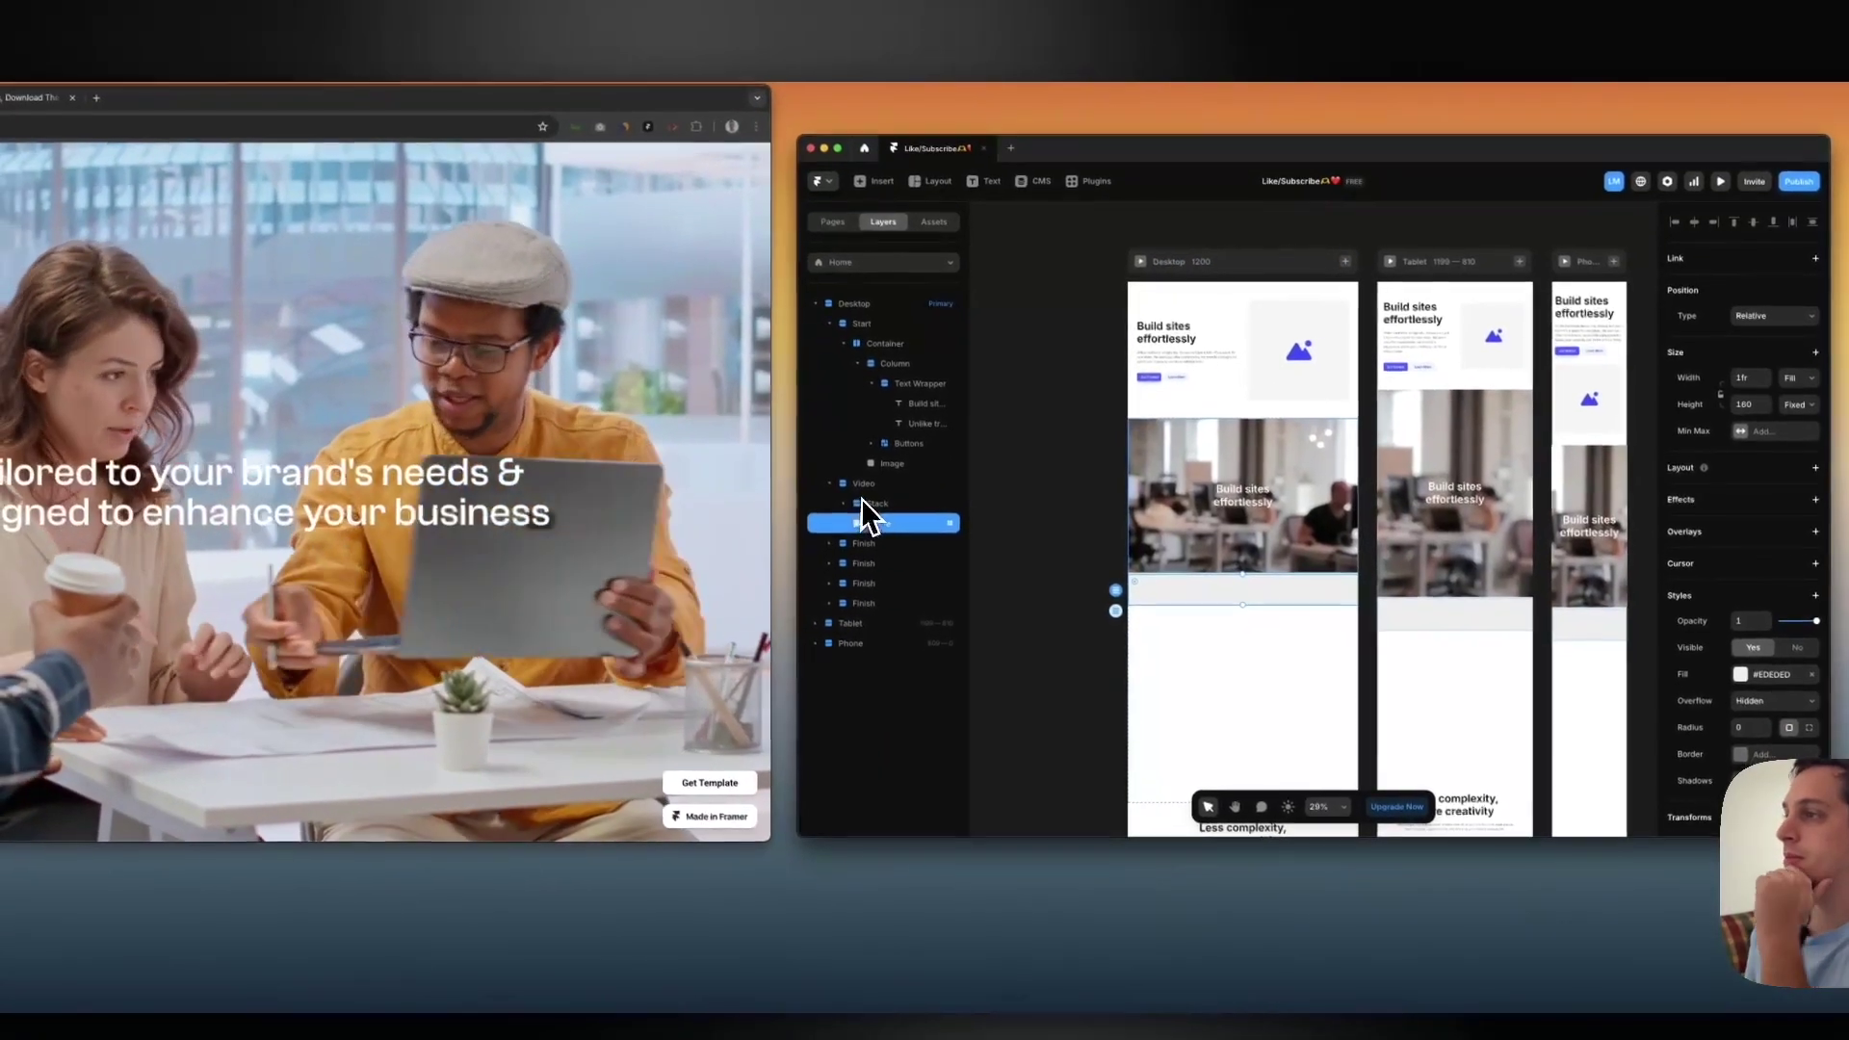
click(852, 515)
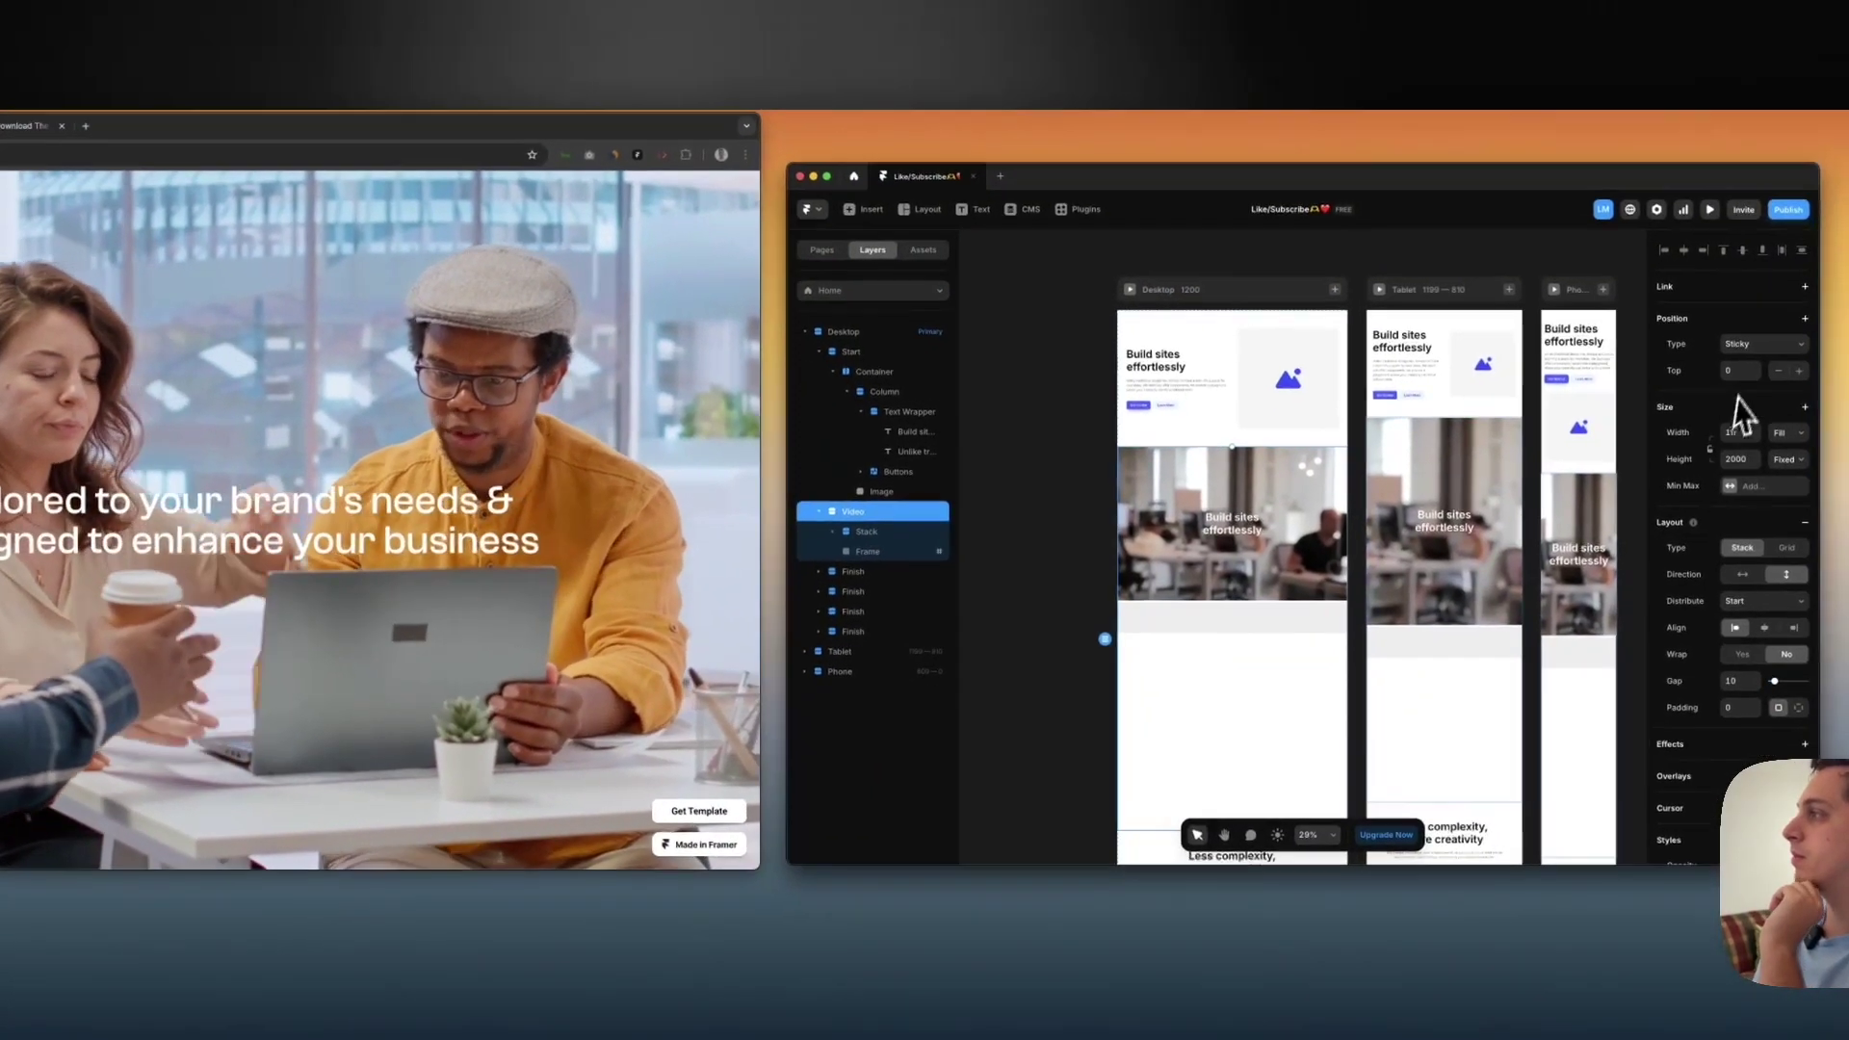
click(1767, 316)
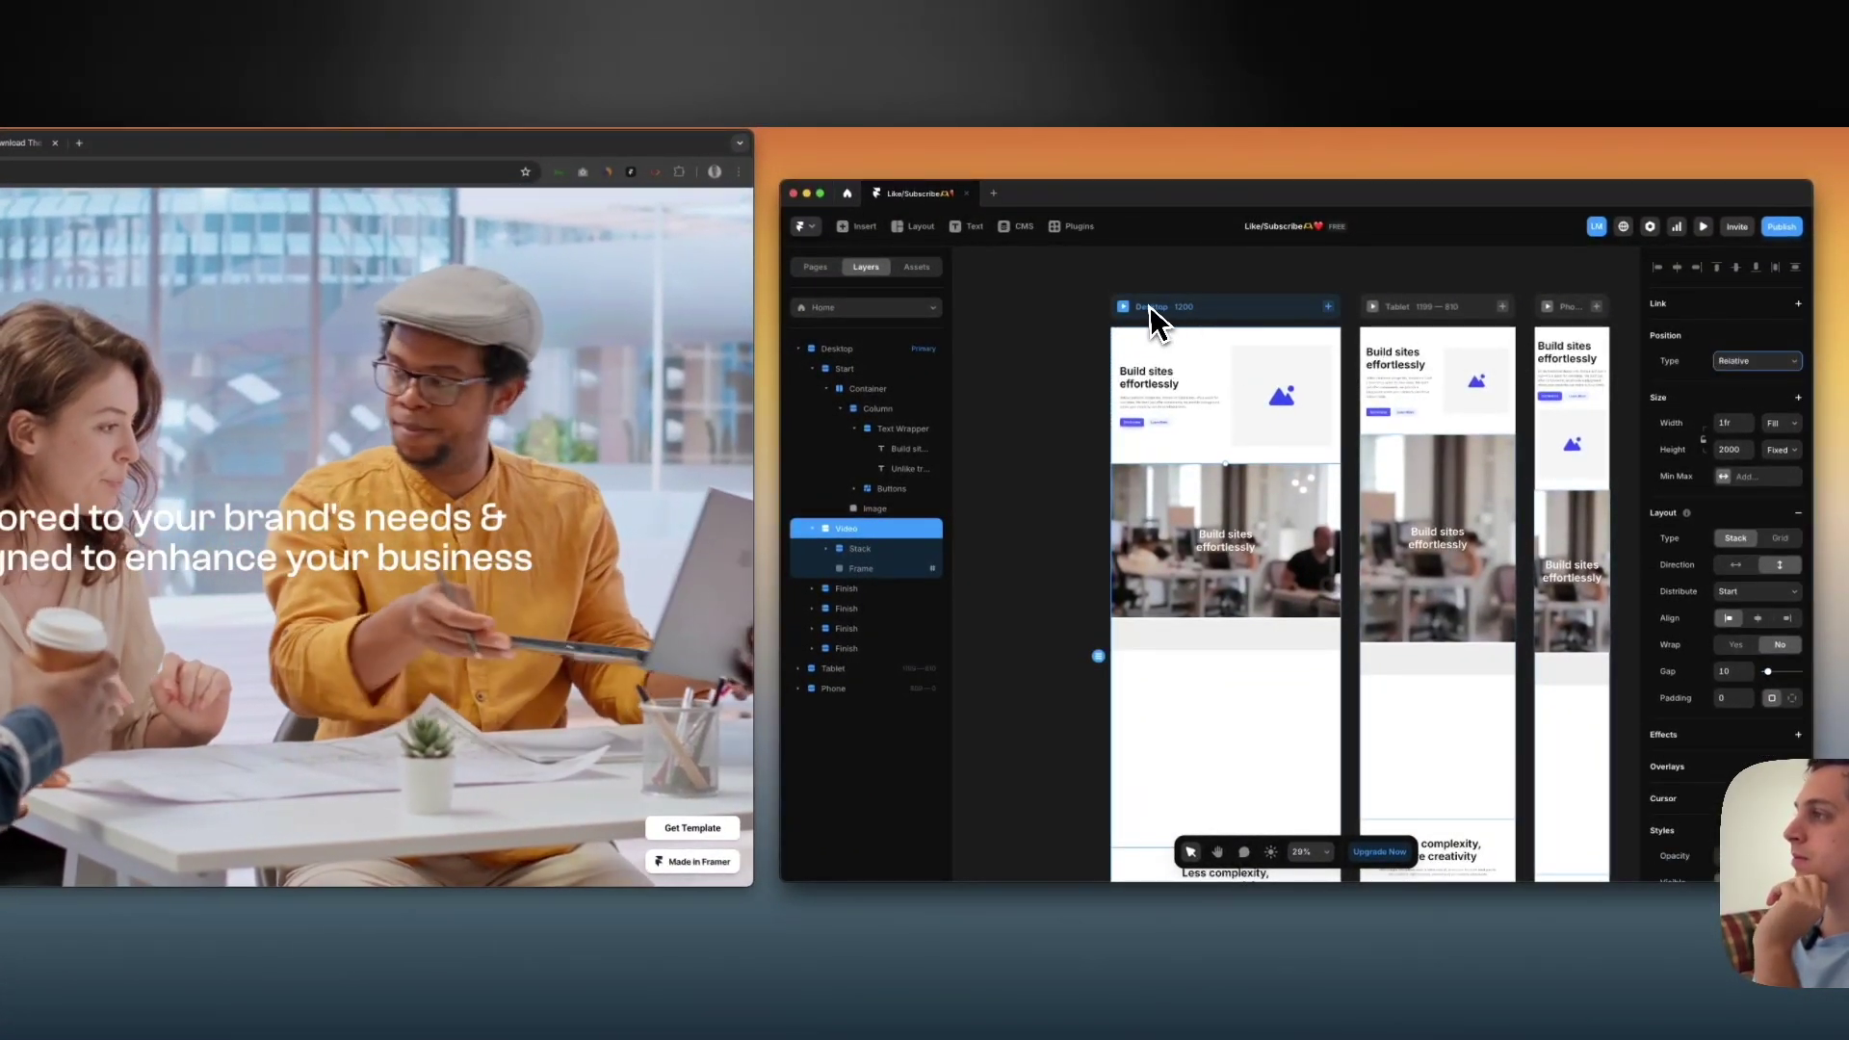
Preview the Desktop page and scroll to test the Relative positioning
click(1124, 308)
scroll(1122, 405, down, 10)
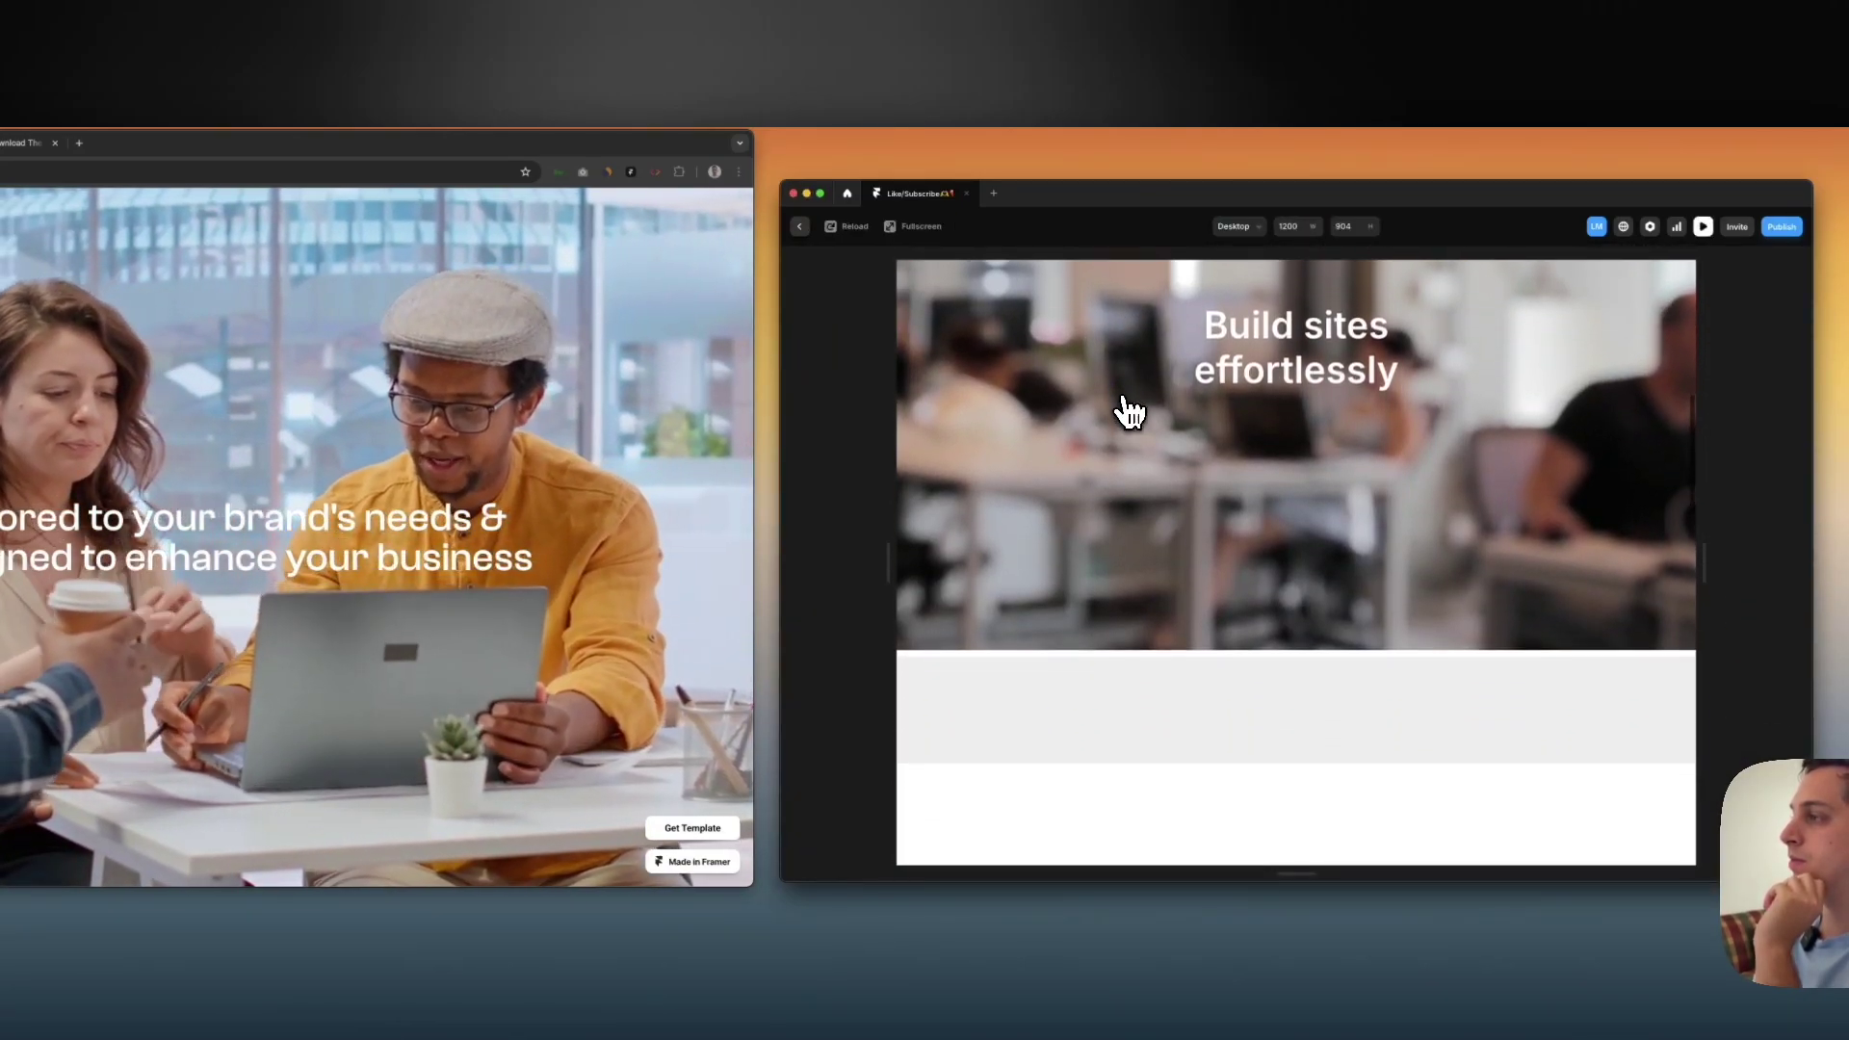
scroll(1129, 412, up, 5)
scroll(1129, 413, down, 4)
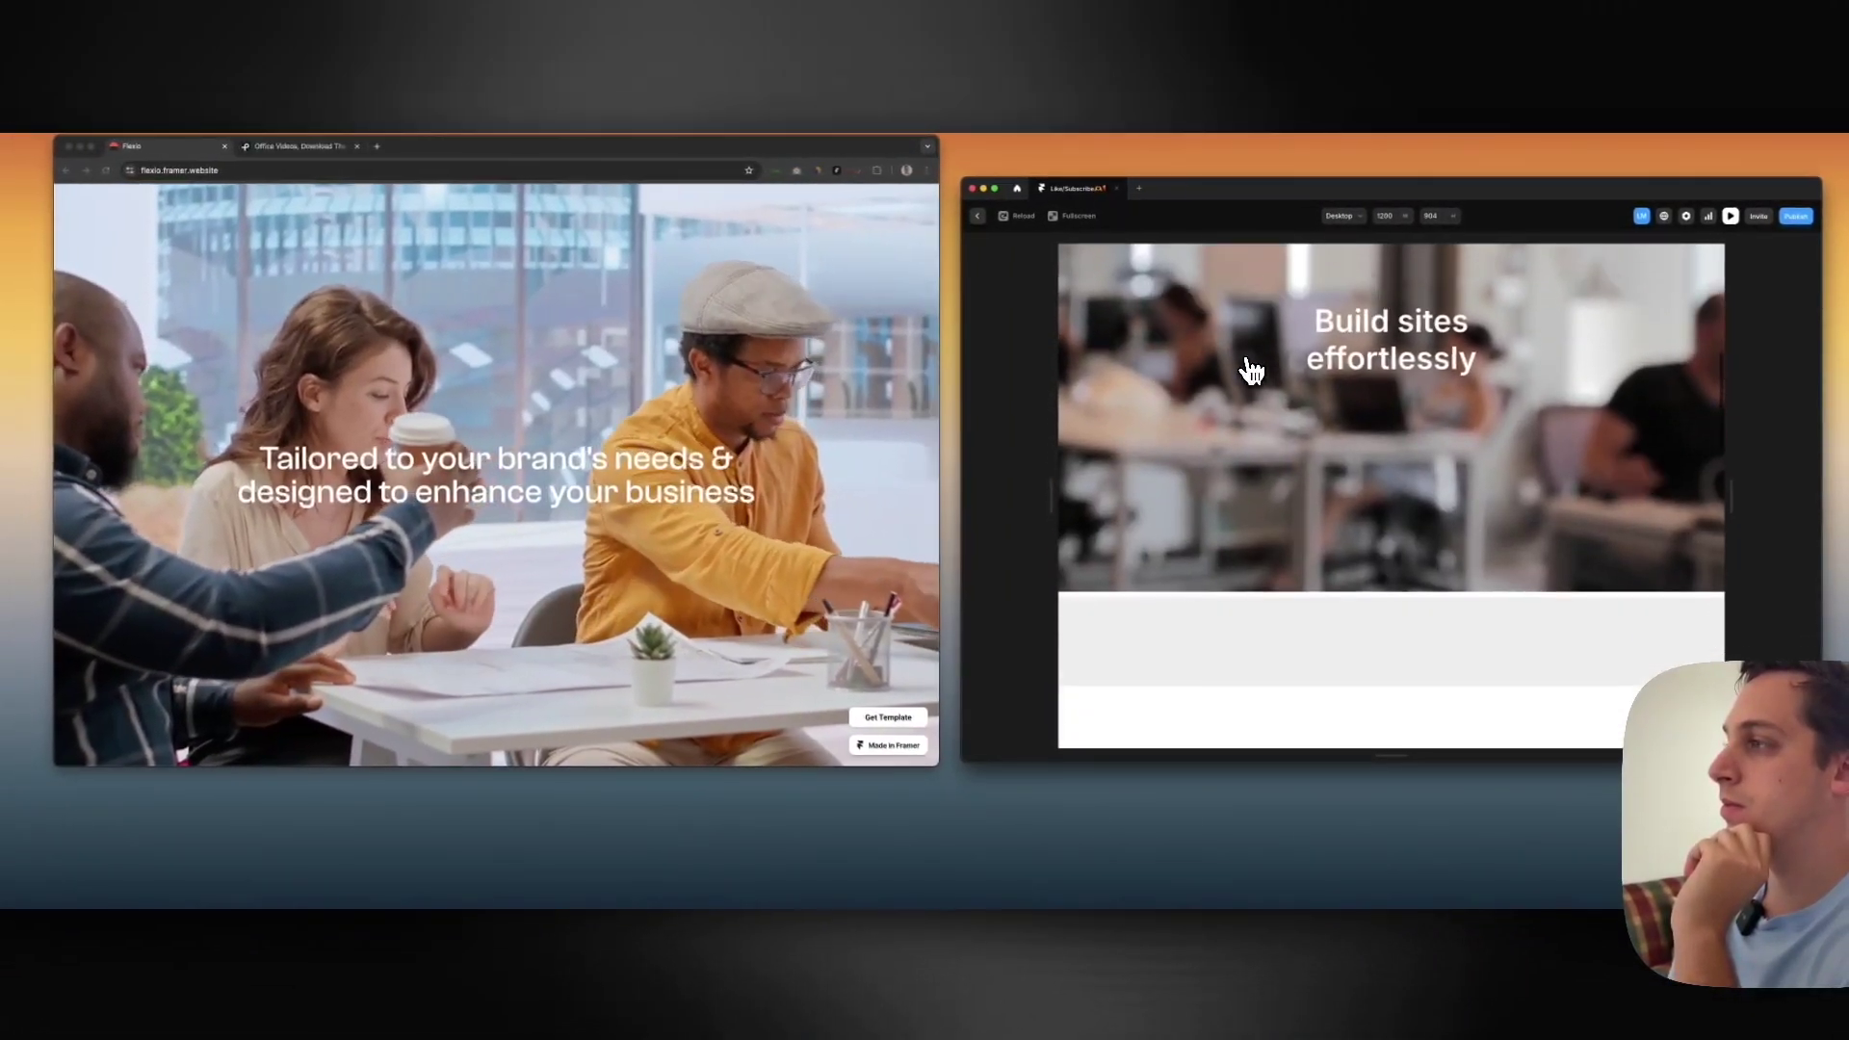
scroll(1249, 372, up, 5)
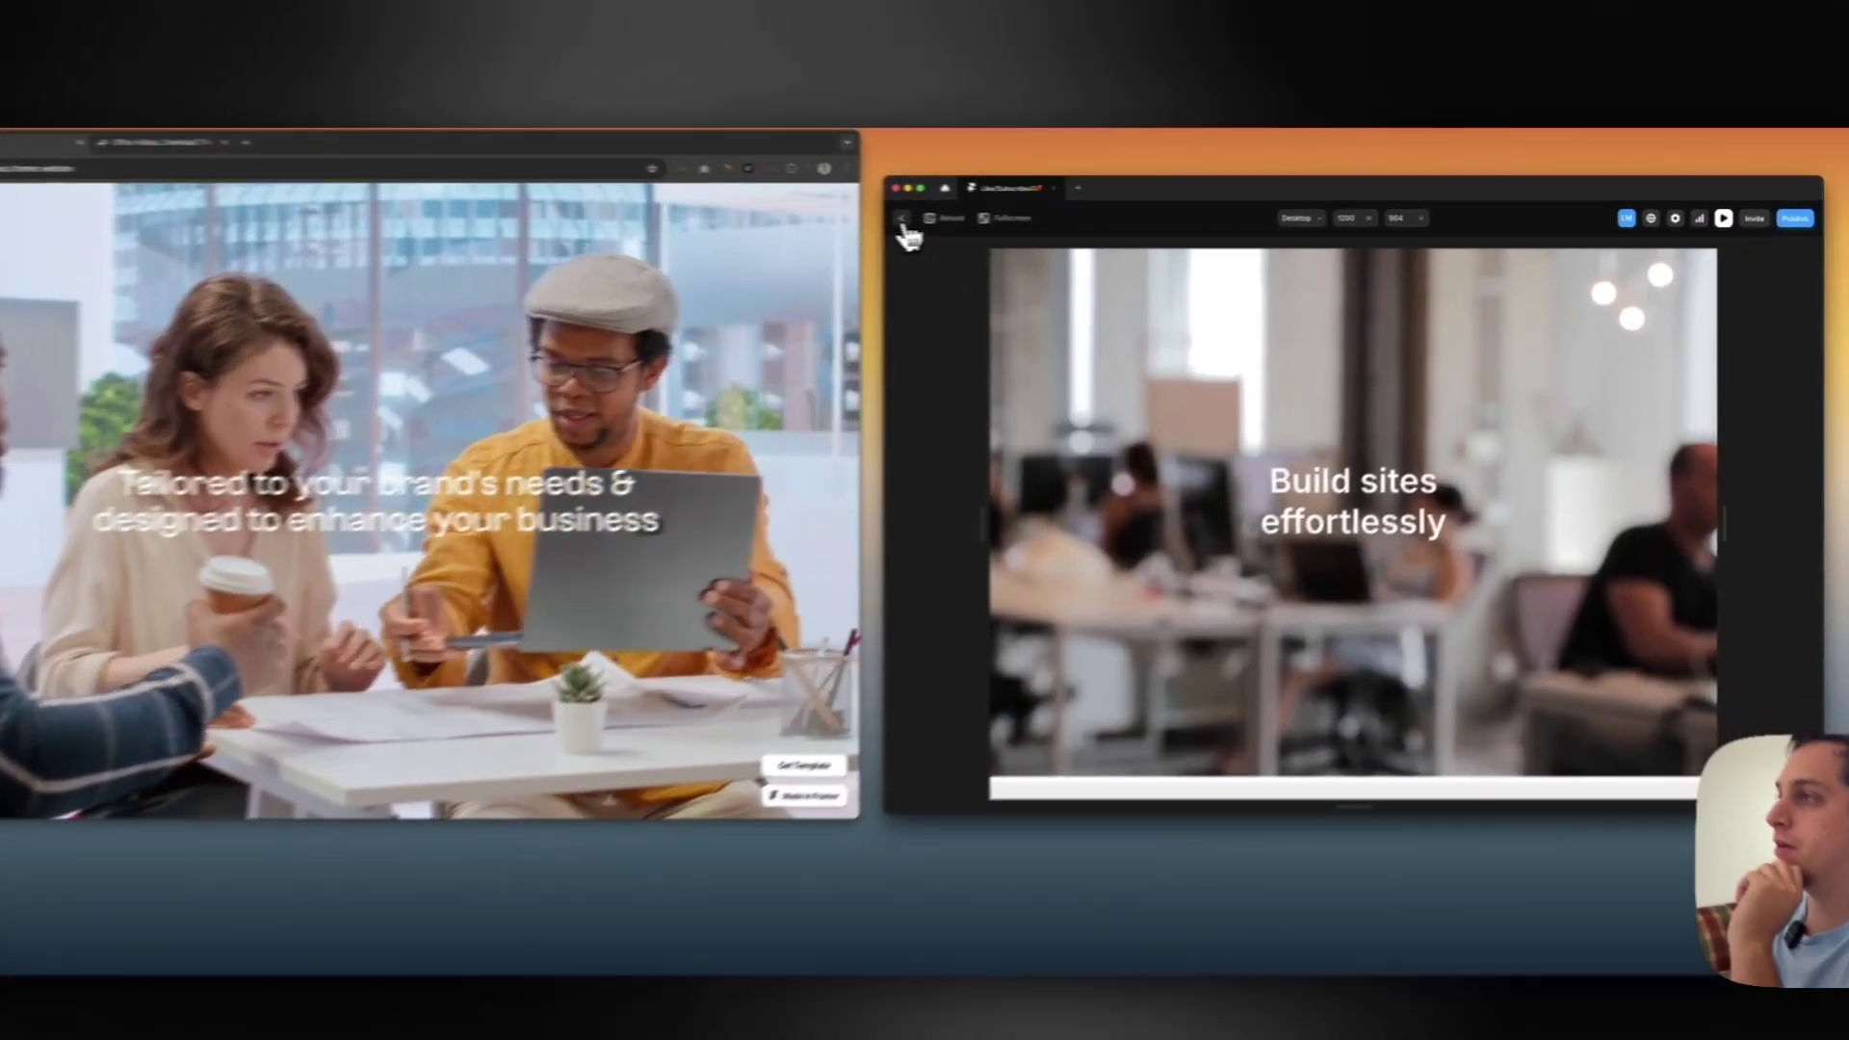
click(980, 215)
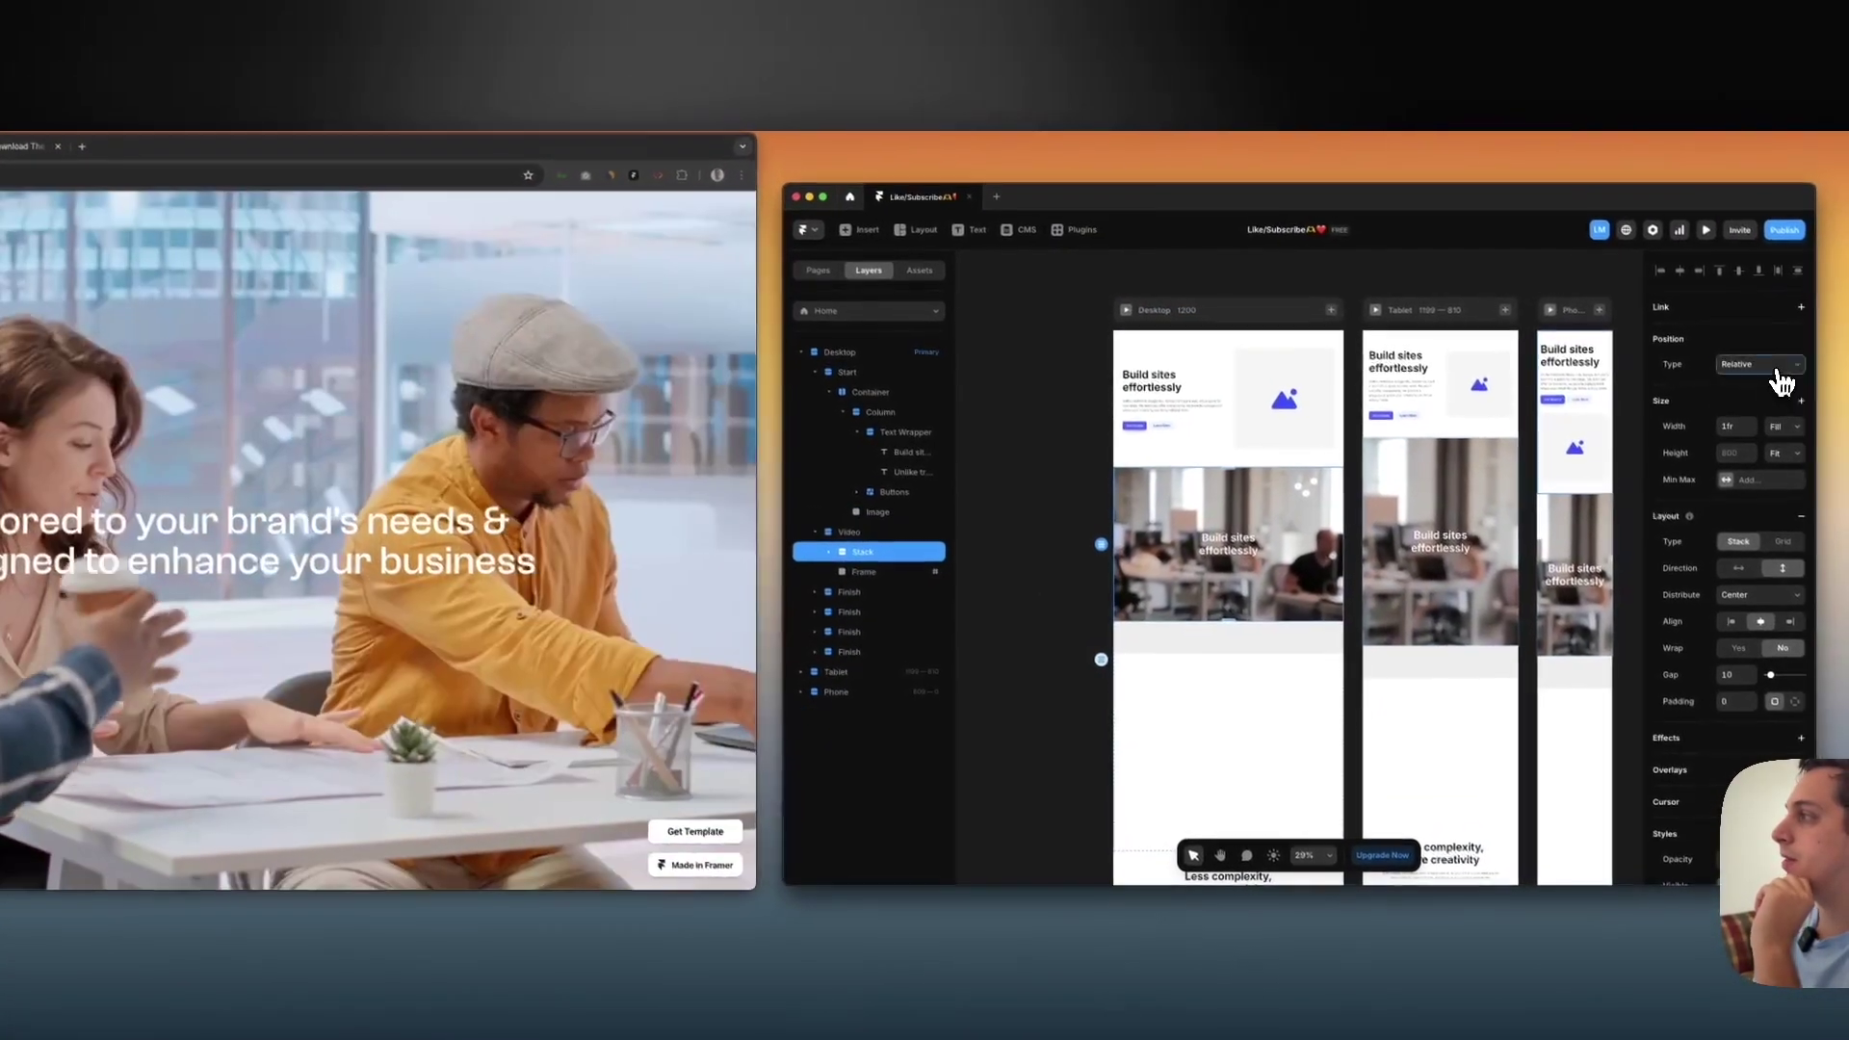
Make the Stack Sticky at Top 0 and preview the scroll behaviour
click(1776, 356)
click(1753, 400)
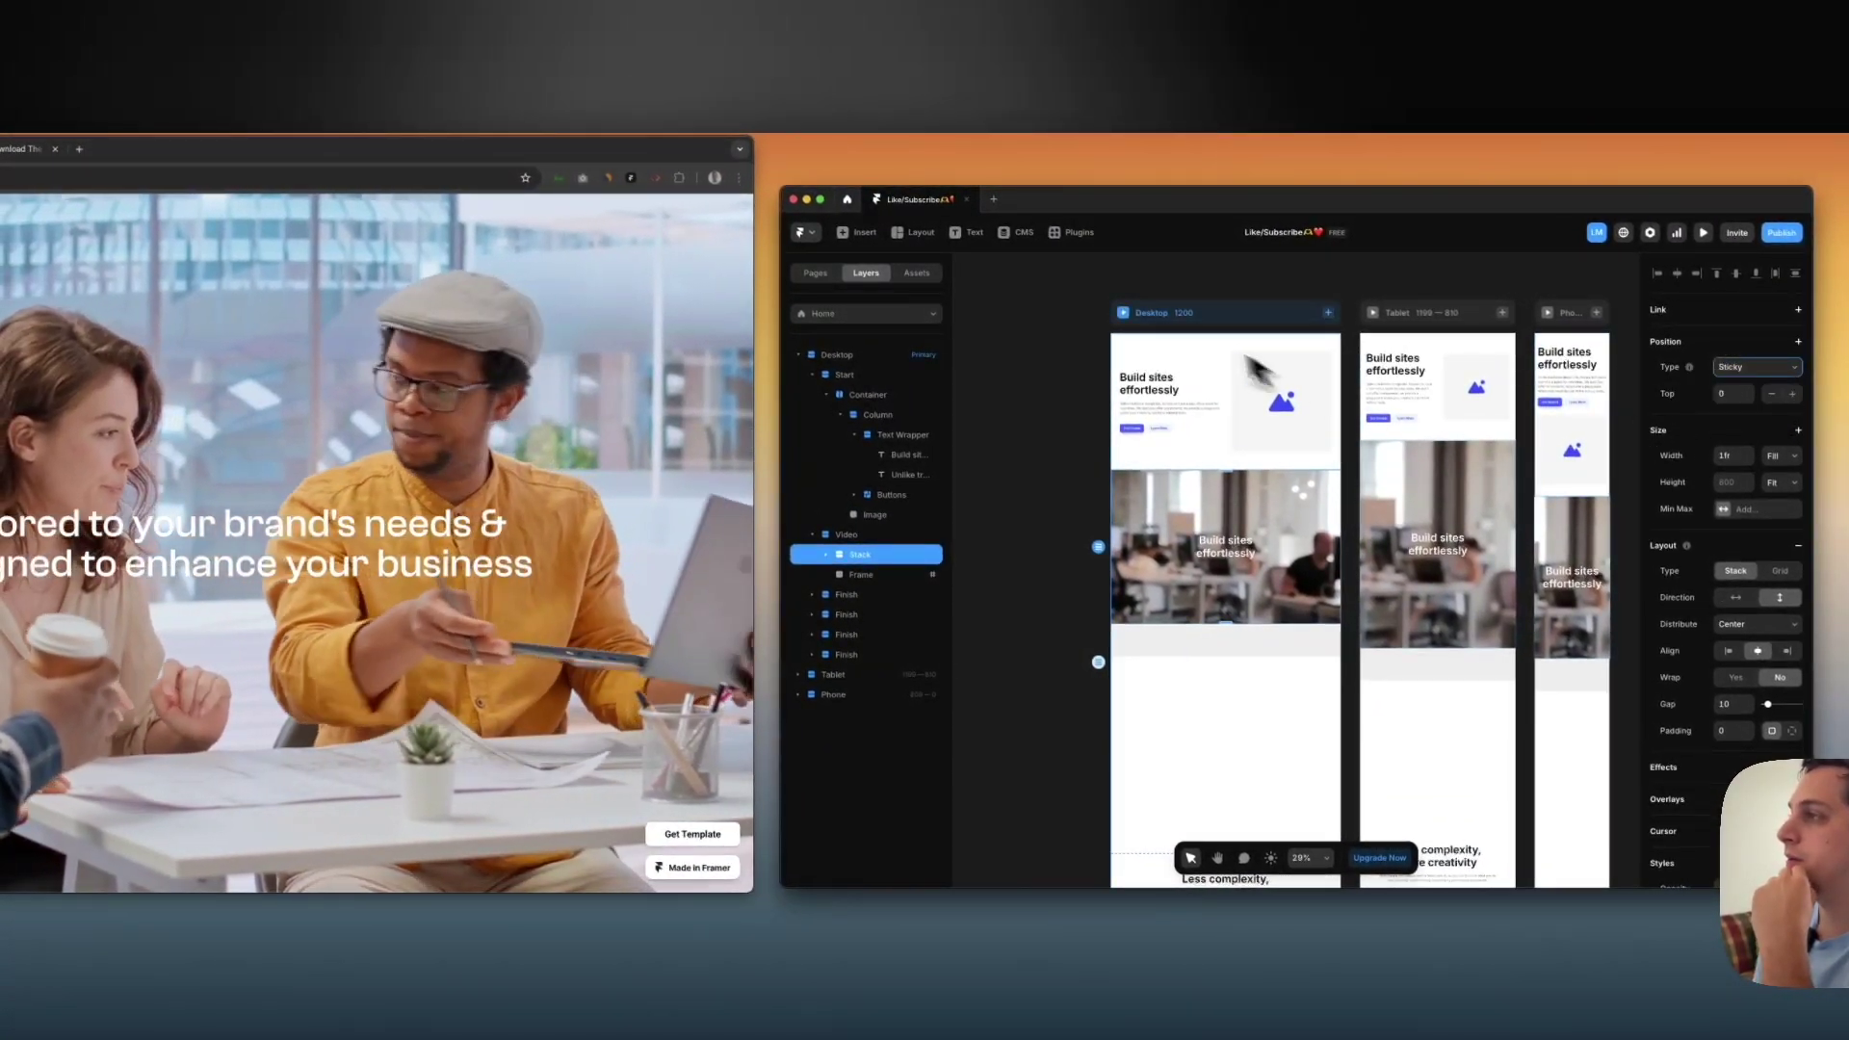
click(1125, 313)
scroll(1144, 413, down, 10)
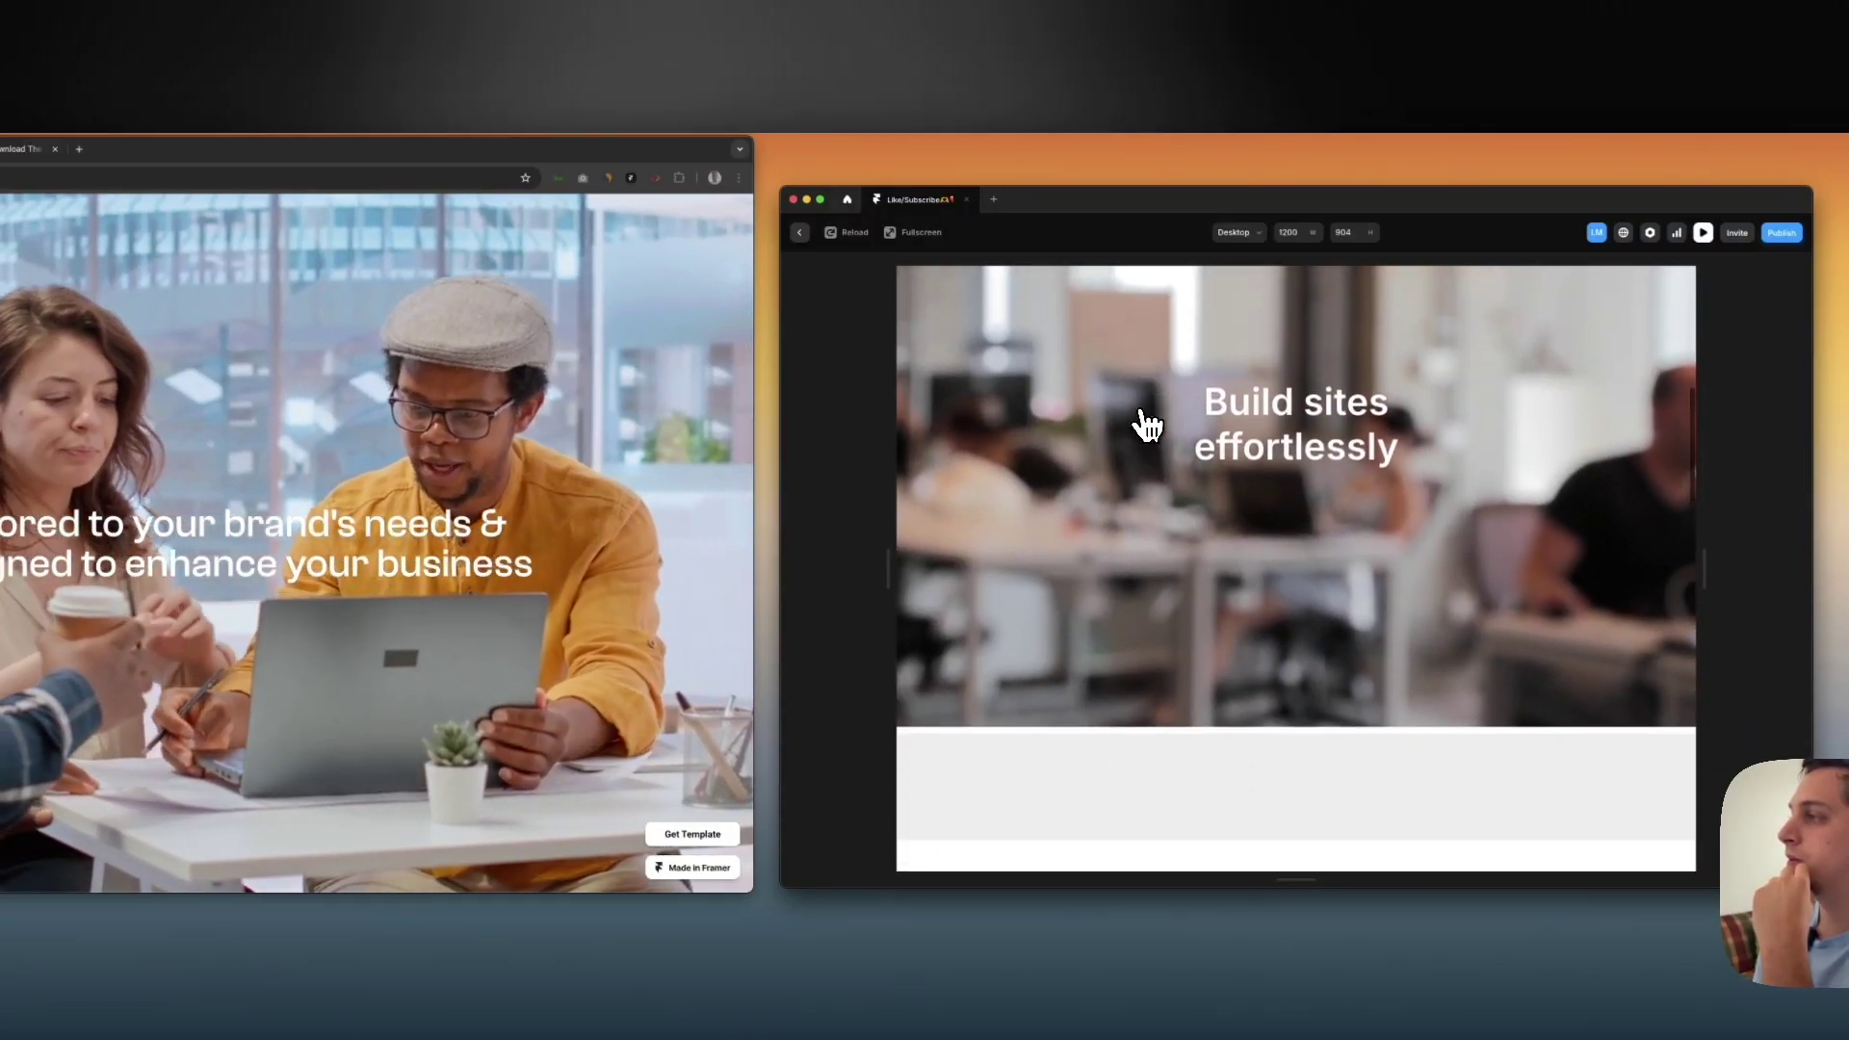
scroll(1146, 423, down, 3)
scroll(1137, 425, up, 10)
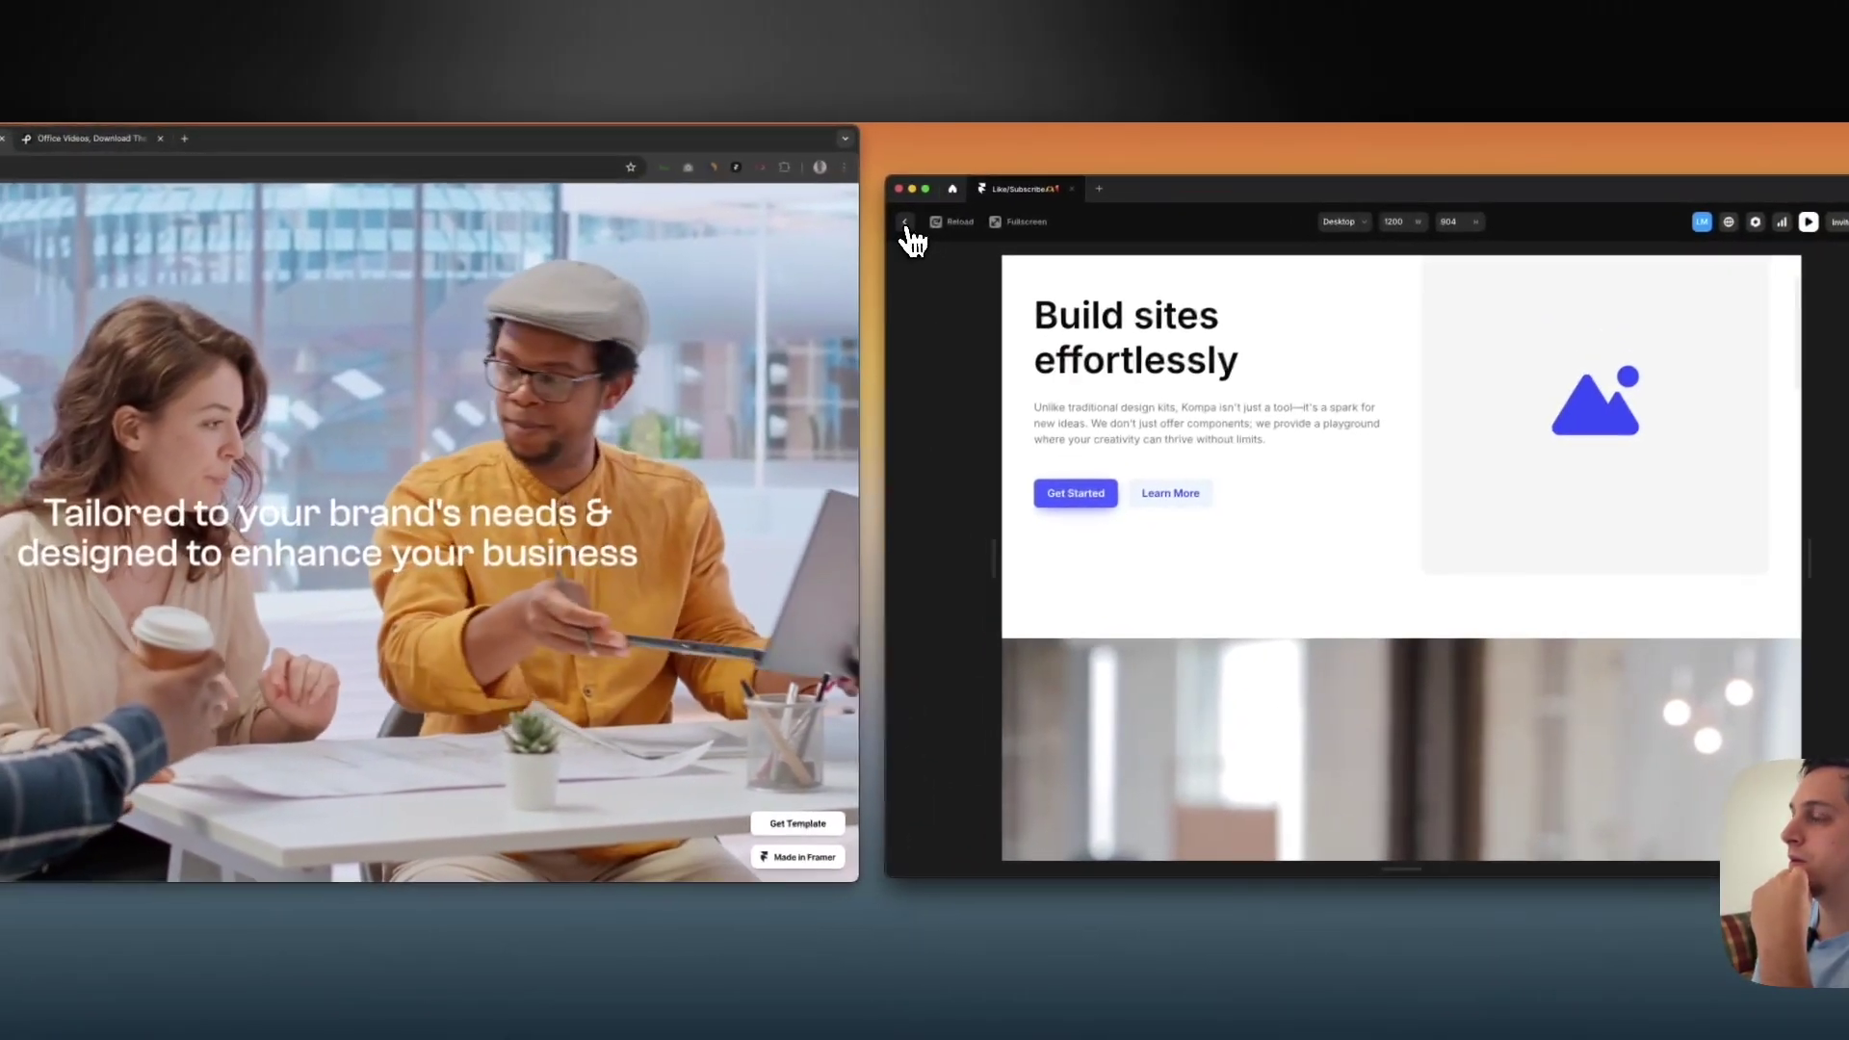
click(800, 232)
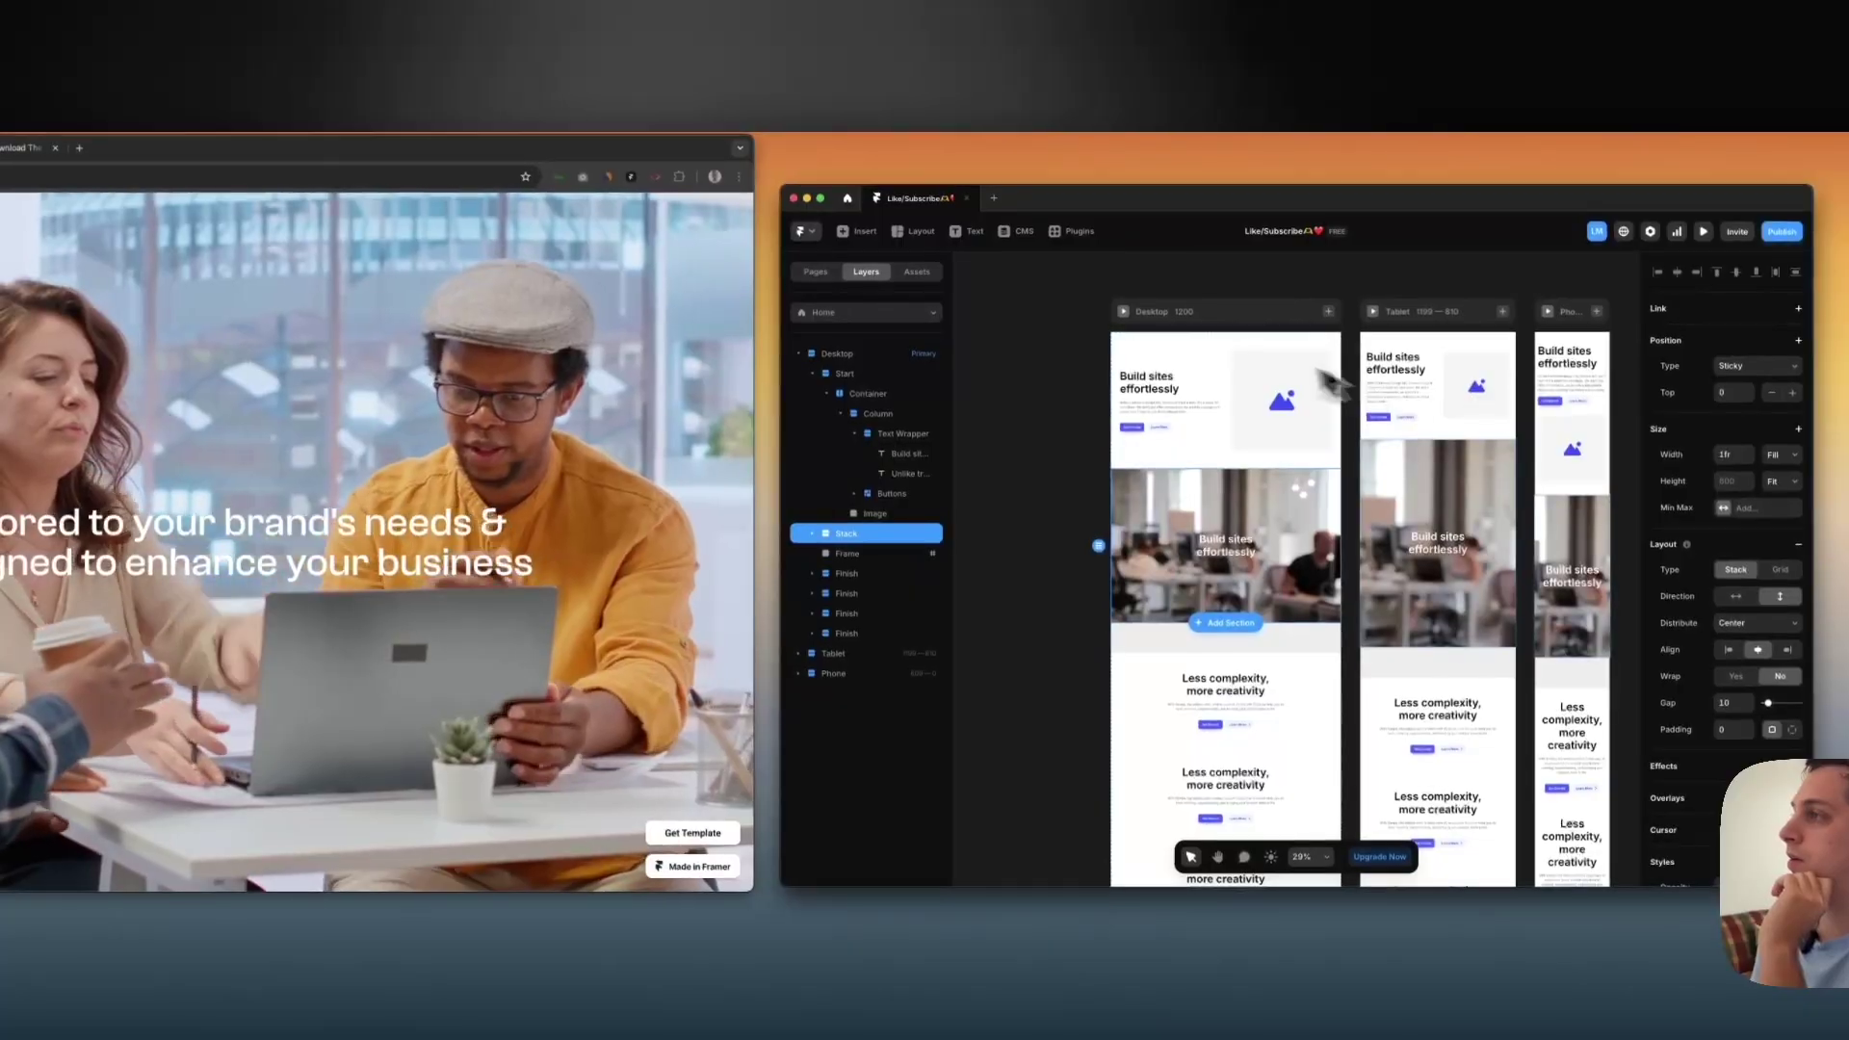
Preview the Desktop page twice, scrolling to review how long the sticky video holds
click(1129, 263)
scroll(1211, 421, down, 5)
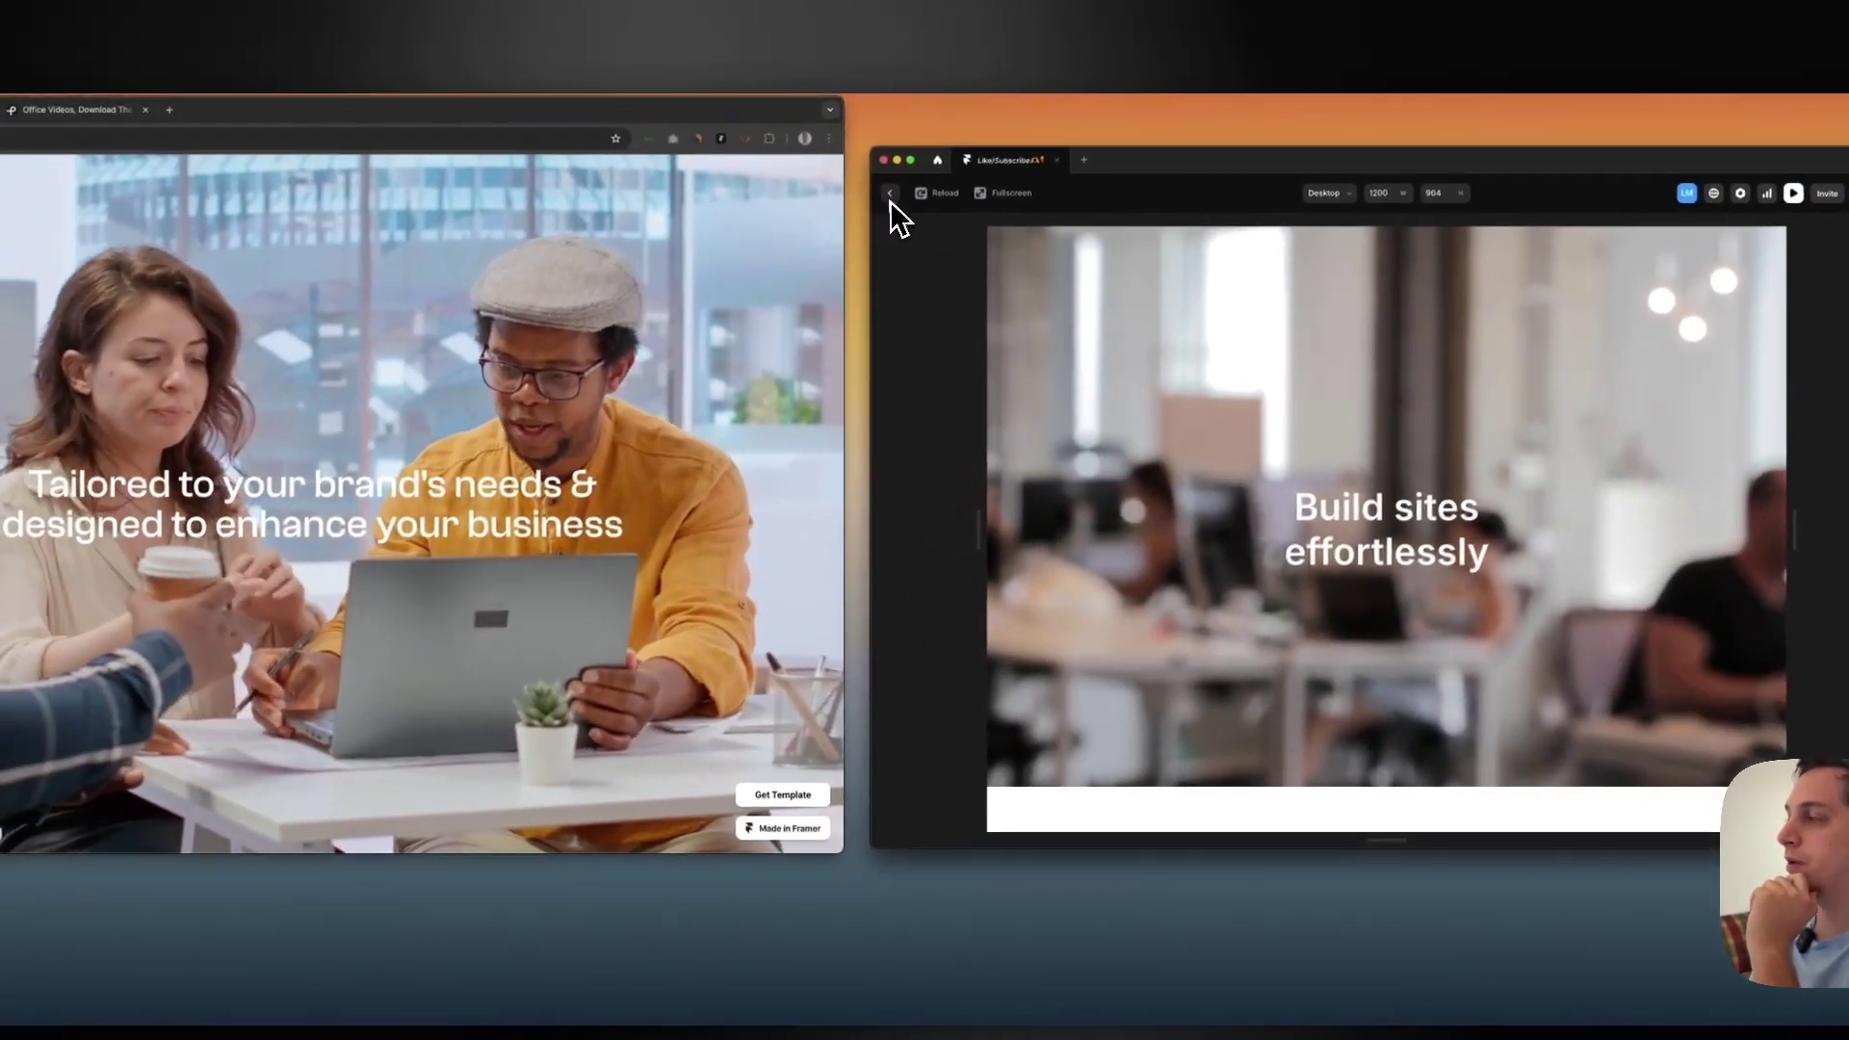
click(800, 232)
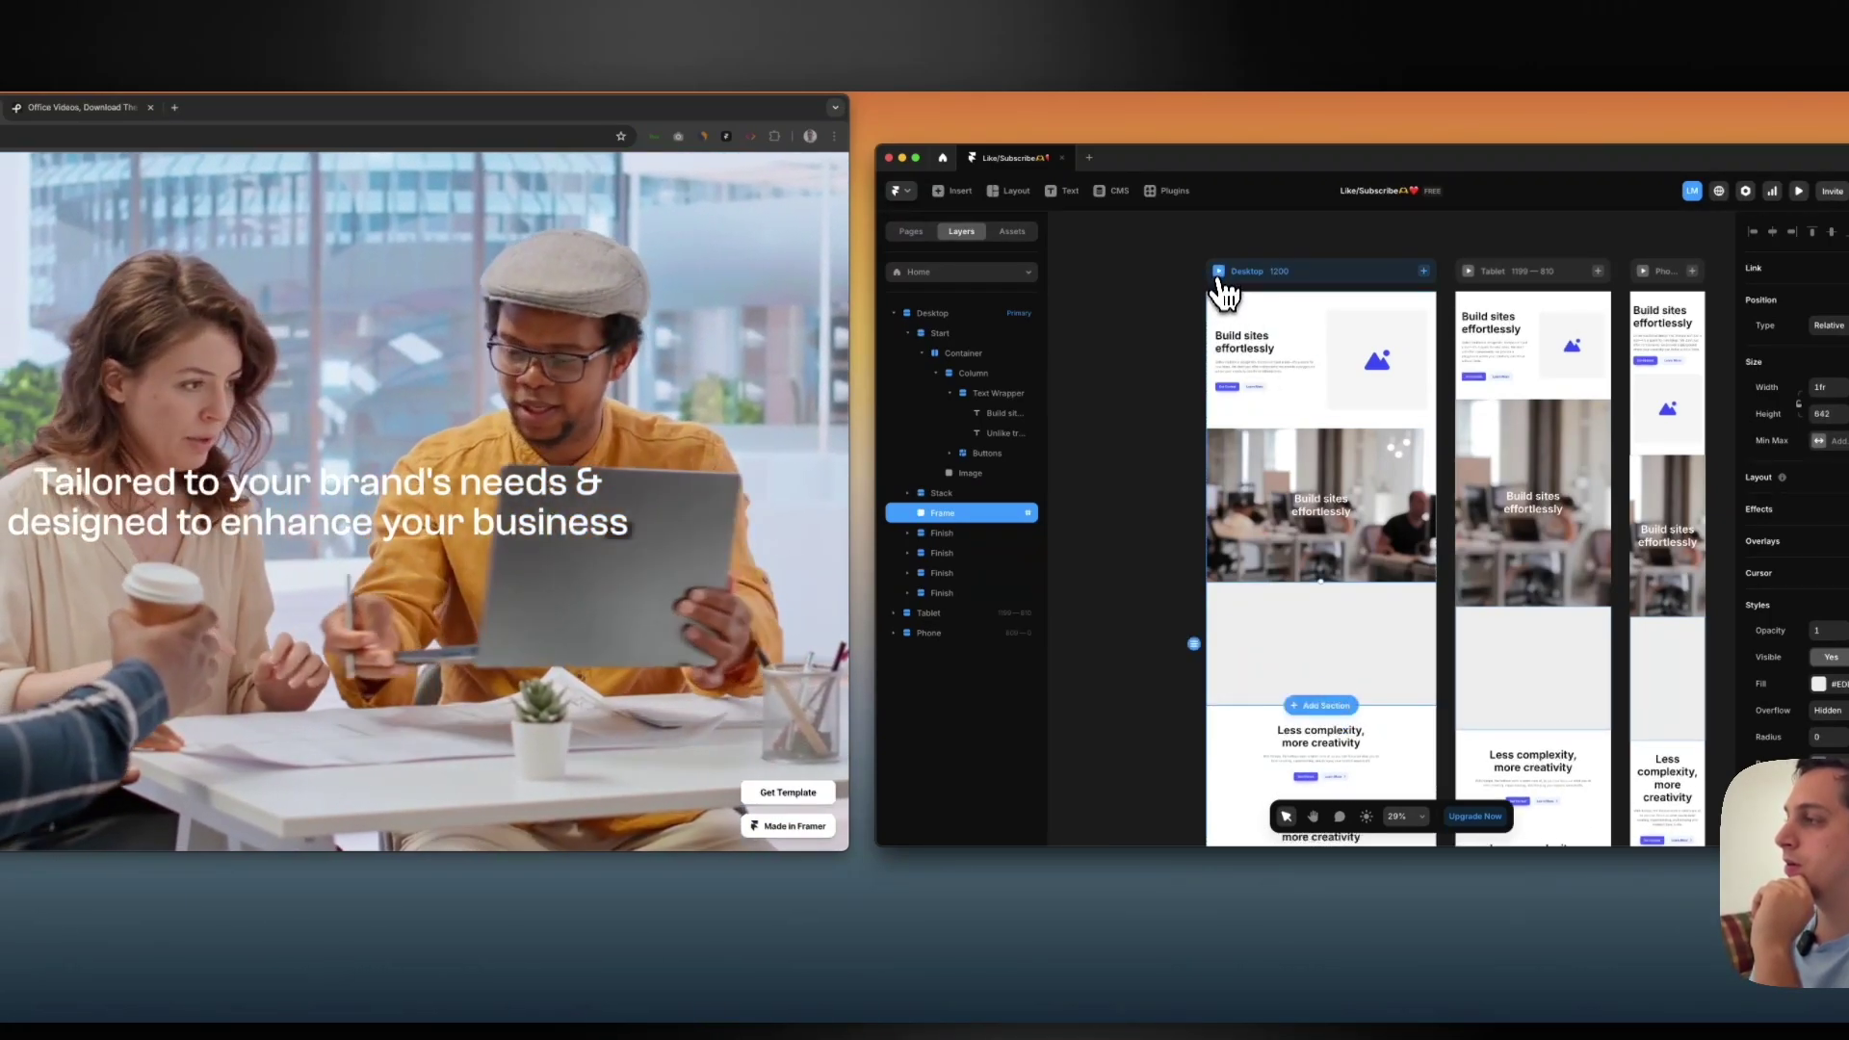
click(1218, 273)
scroll(1232, 337, down, 5)
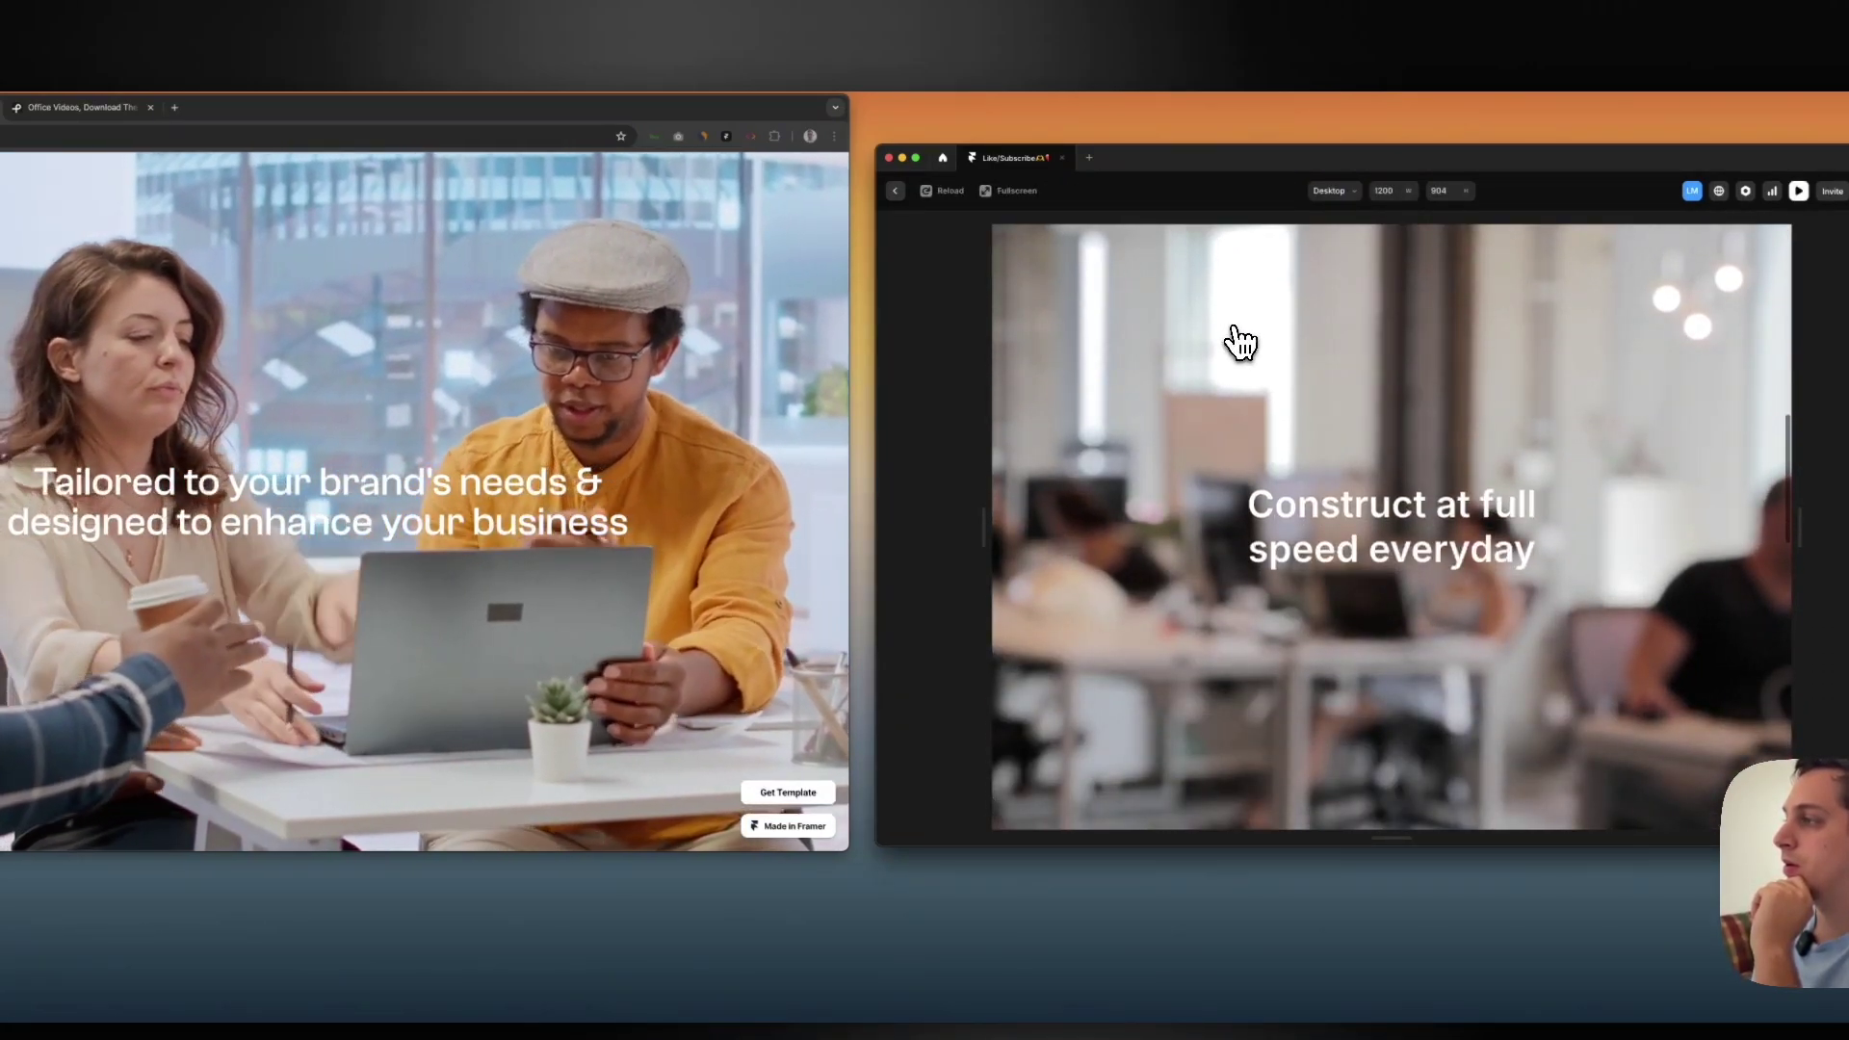
scroll(1241, 342, down, 5)
scroll(1233, 339, up, 5)
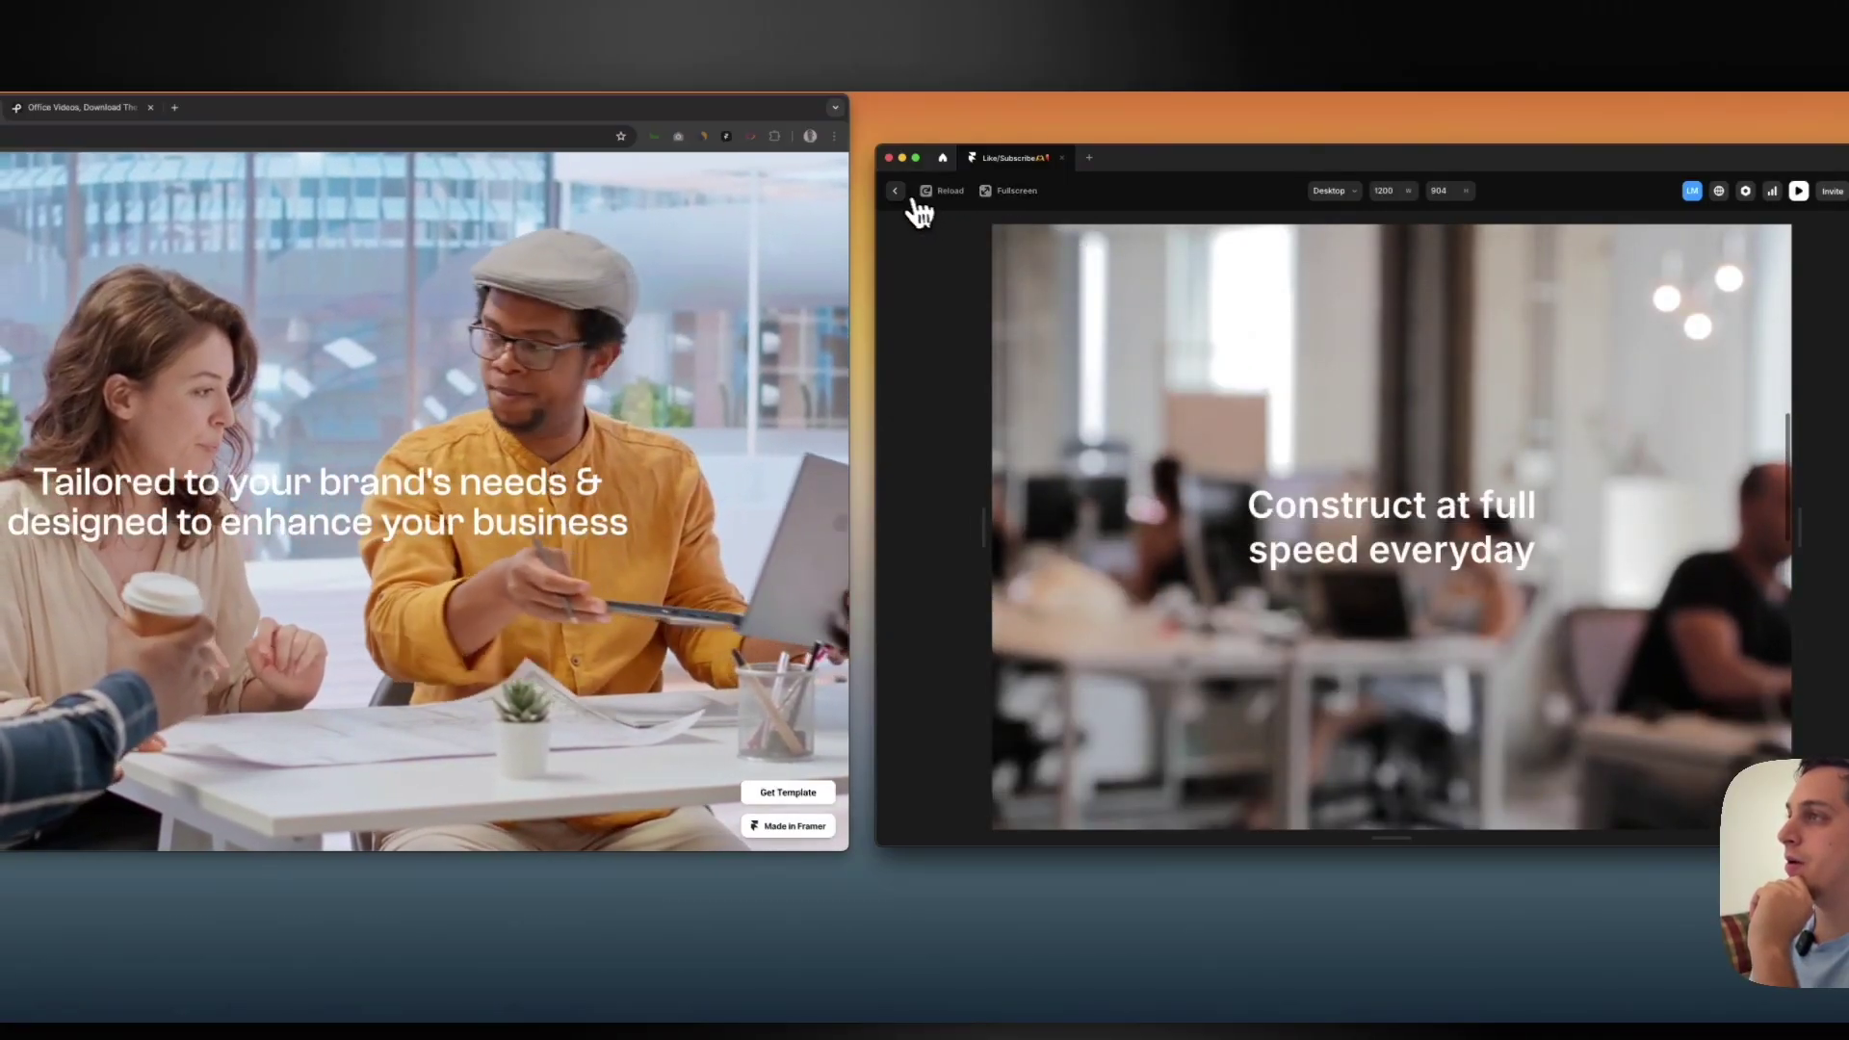
click(912, 200)
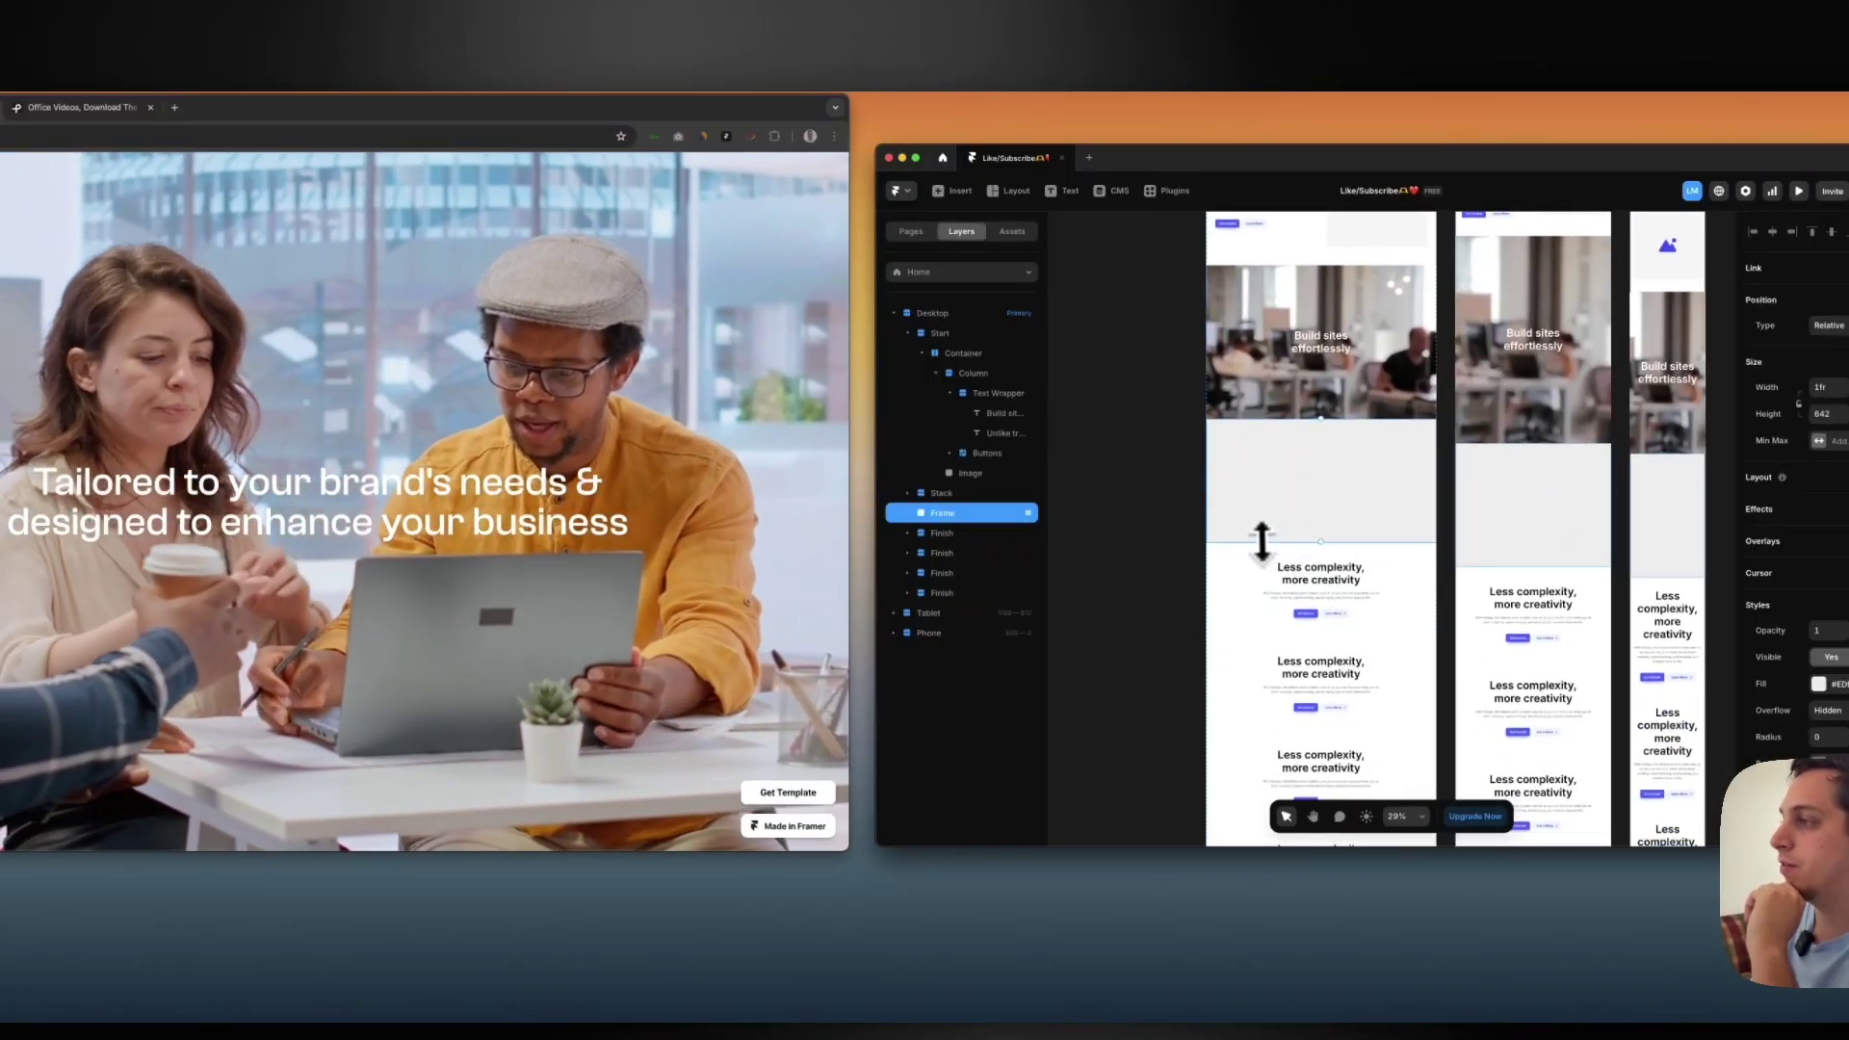
Lengthen the grey Frame from 642 to 791 high and preview the sticky video holding longer
mouse_move(1262, 543)
mouse_down()
mouse_move(1261, 587)
mouse_move(1252, 573)
mouse_up()
scroll(1252, 471, up, 3)
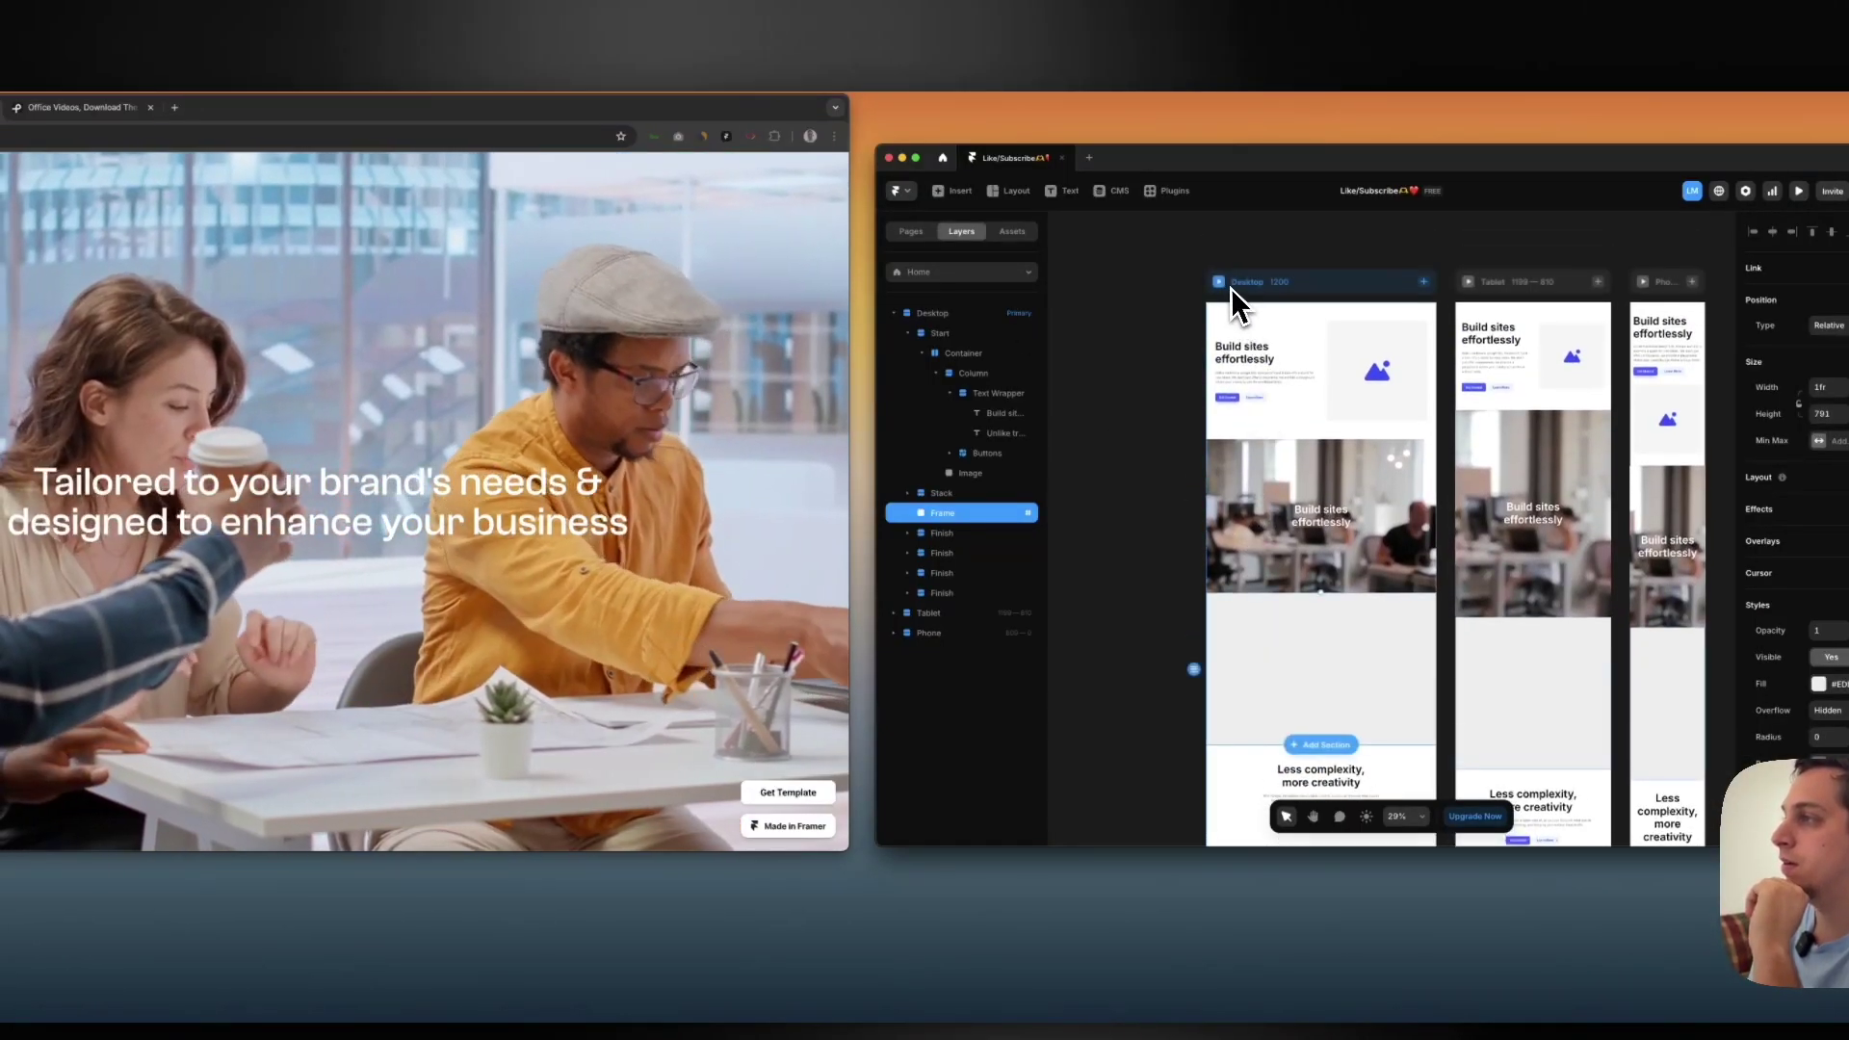
click(1219, 283)
scroll(1252, 366, down, 5)
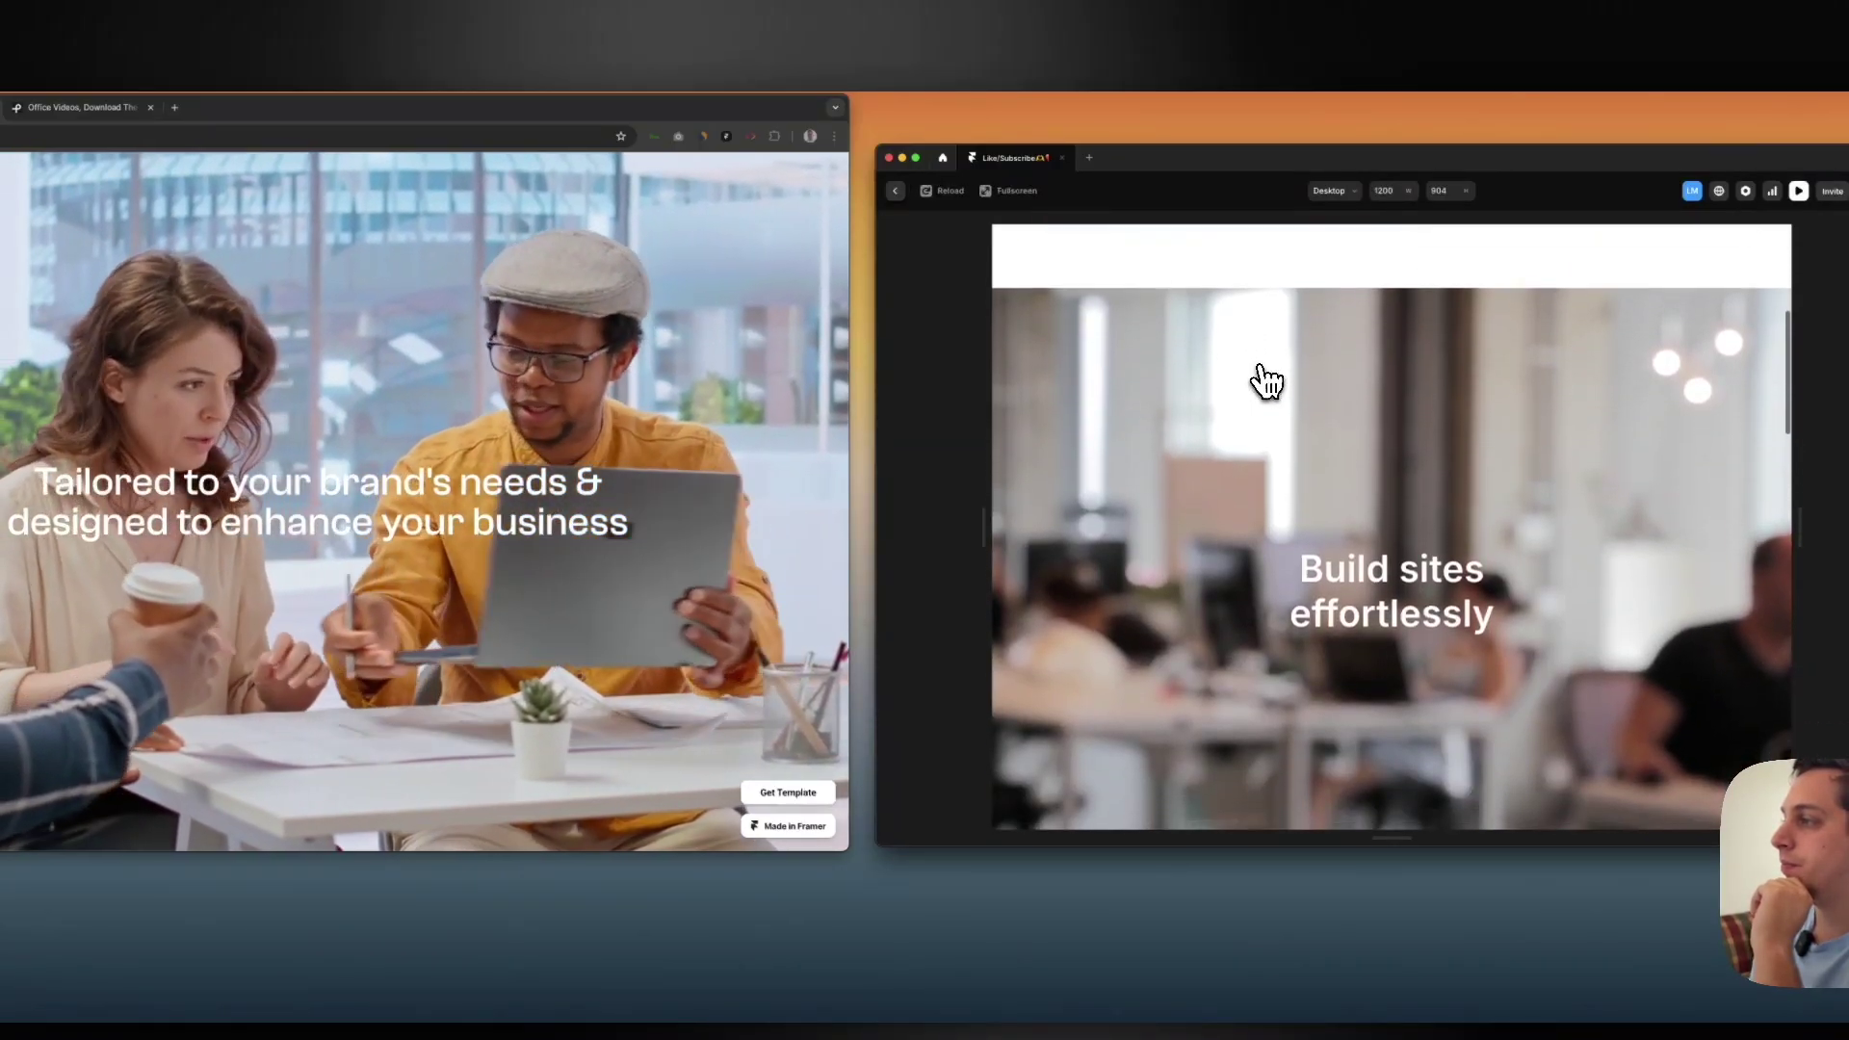
scroll(1267, 380, down, 2)
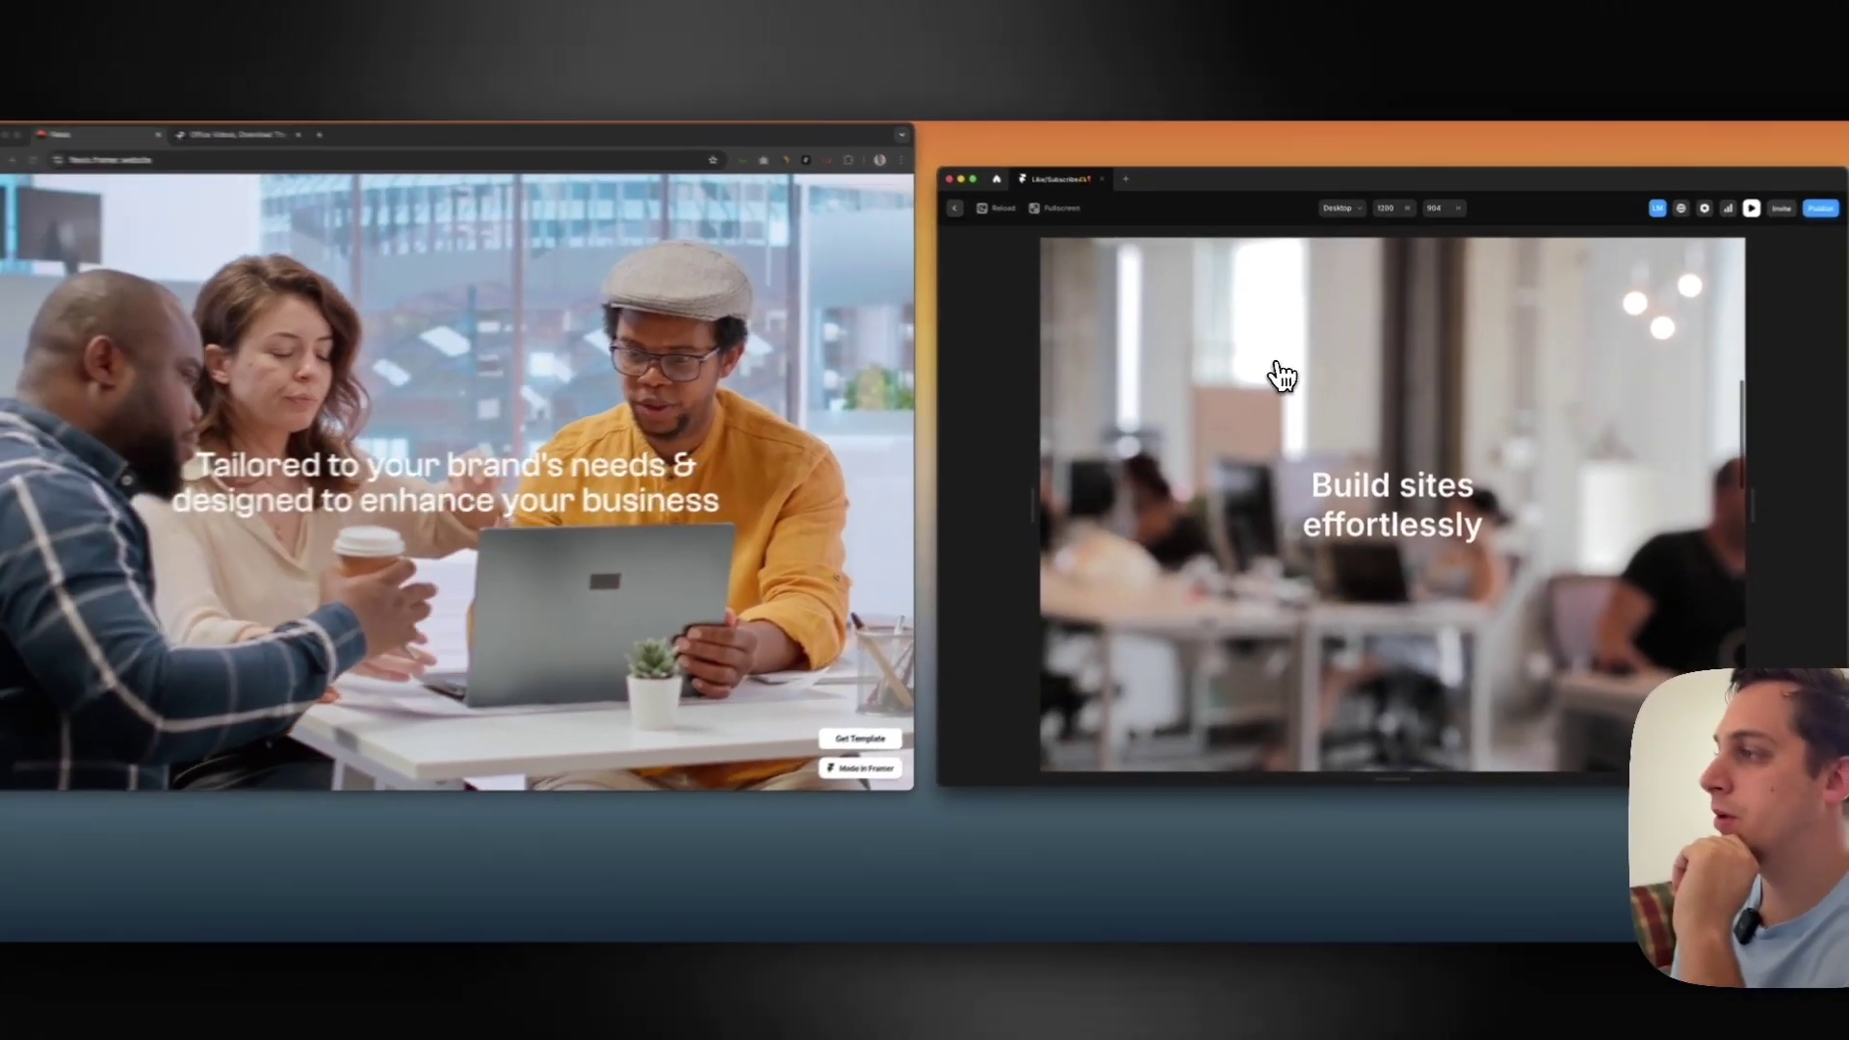
scroll(1271, 380, down, 3)
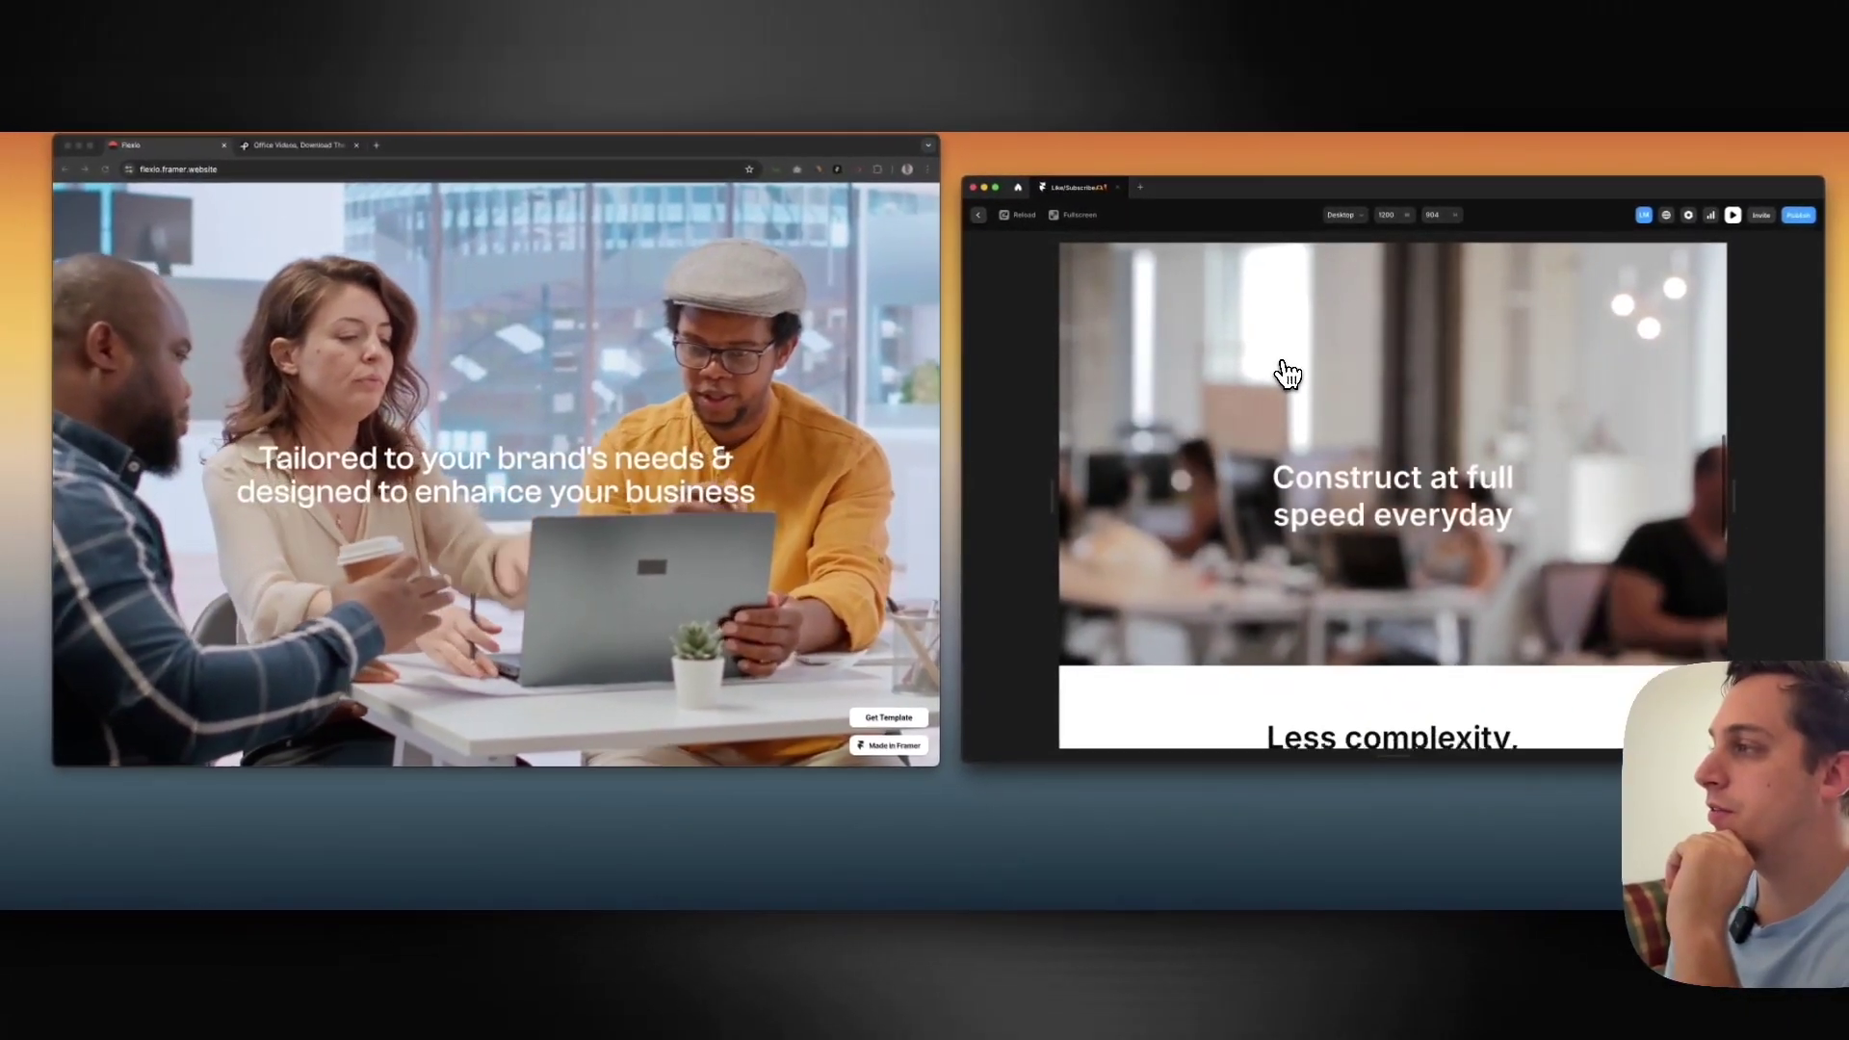
scroll(1288, 374, down, 3)
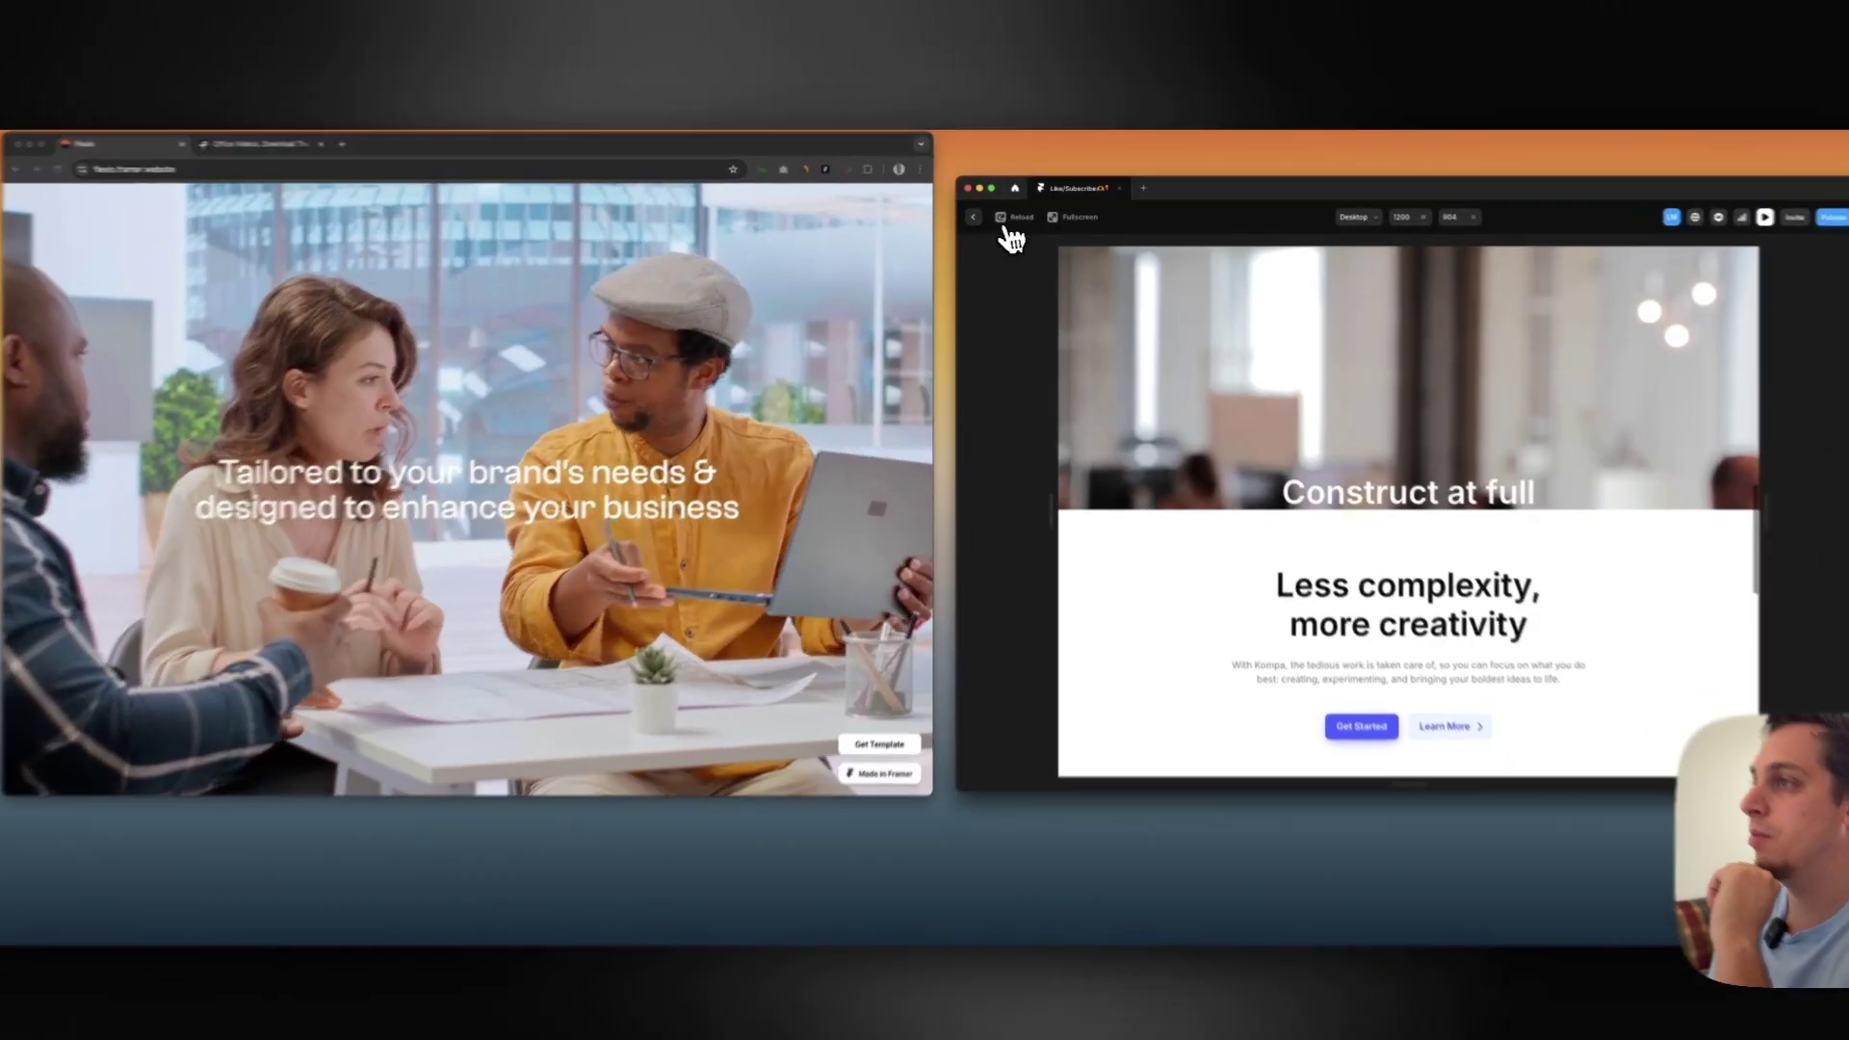
click(980, 215)
scroll(1197, 558, down, 3)
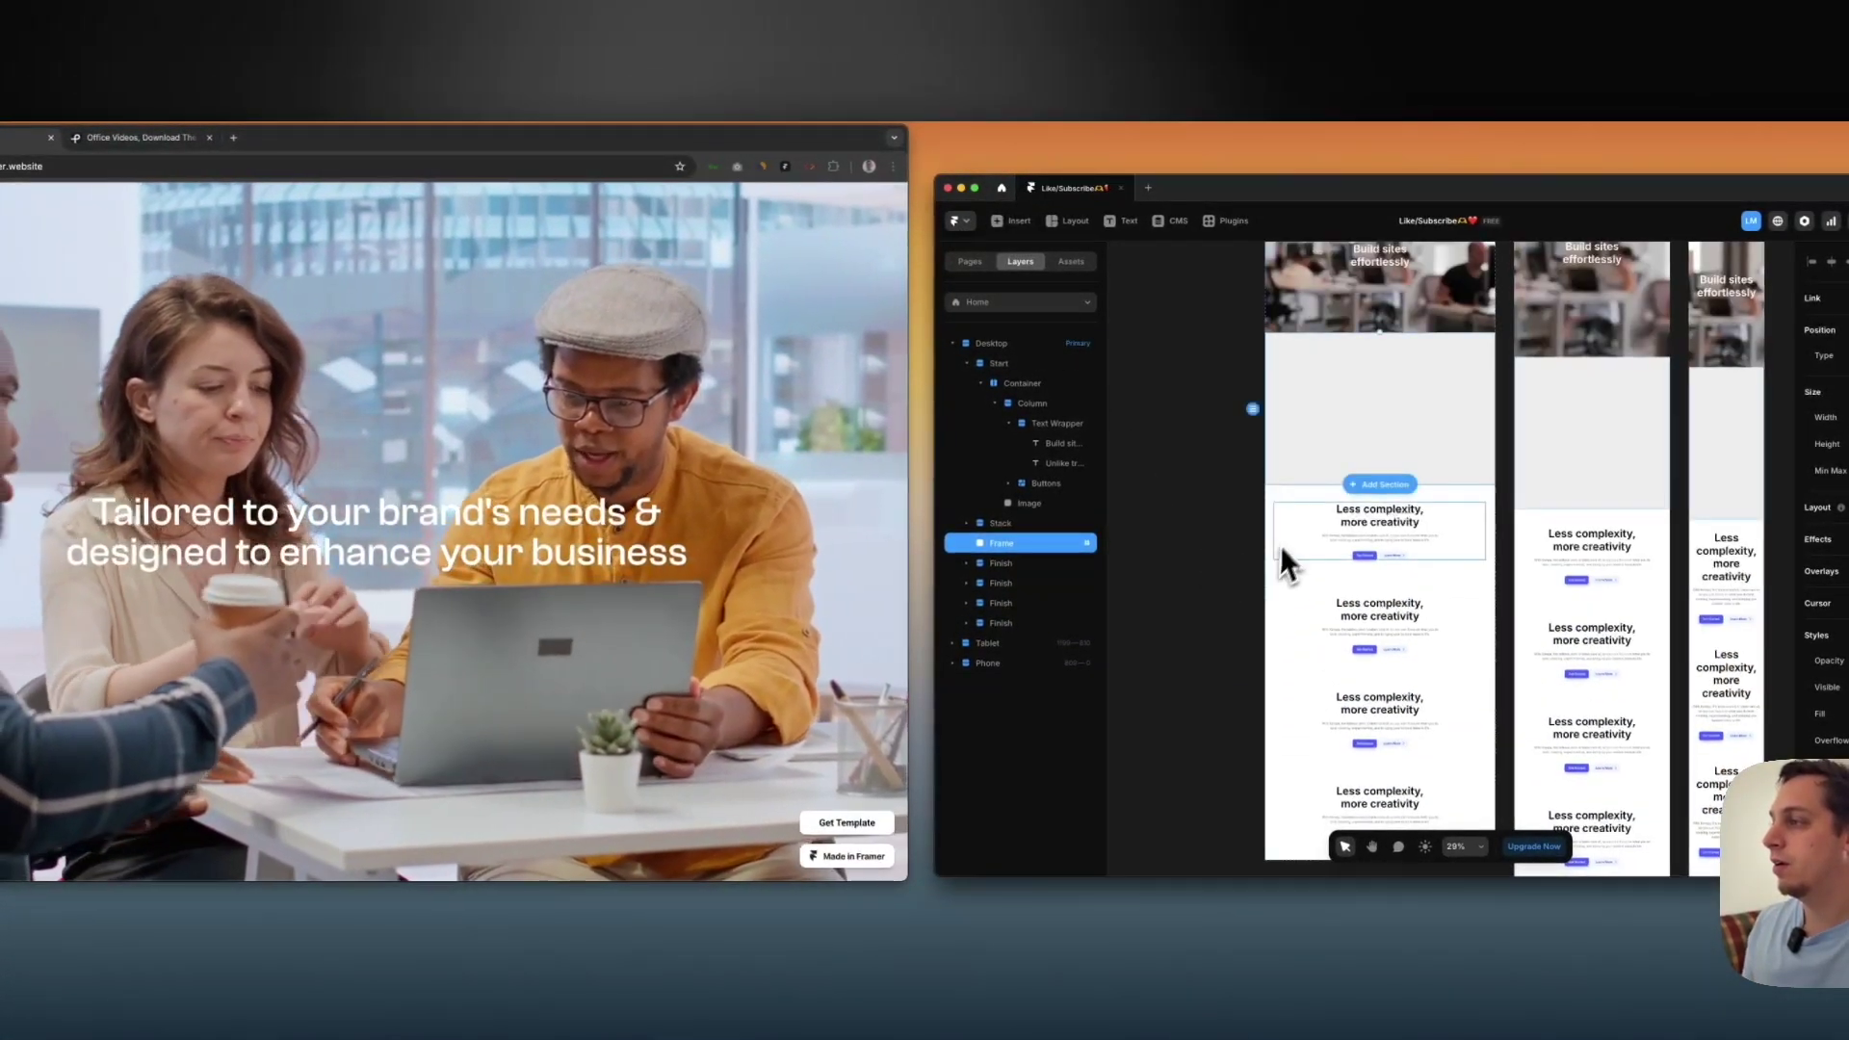
Select the first Less complexity section and bring its Radius settings into view
click(1278, 501)
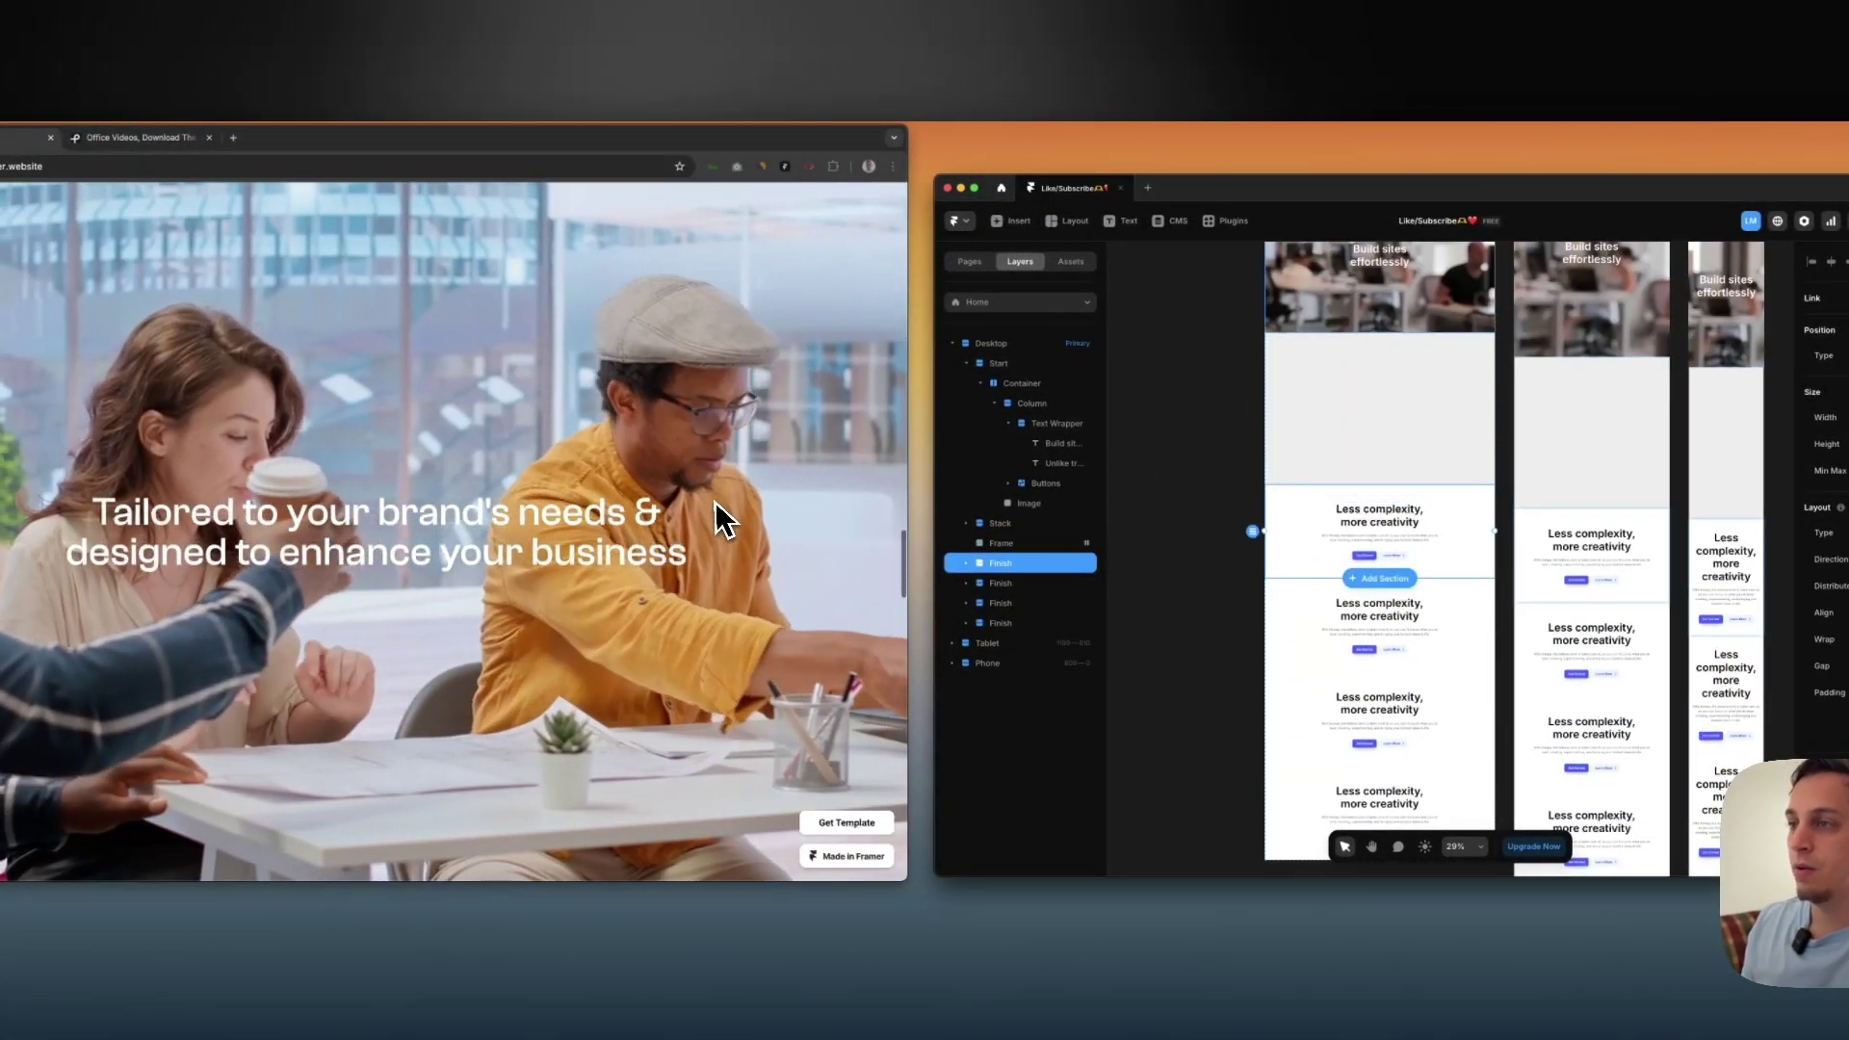
scroll(715, 501, down, 5)
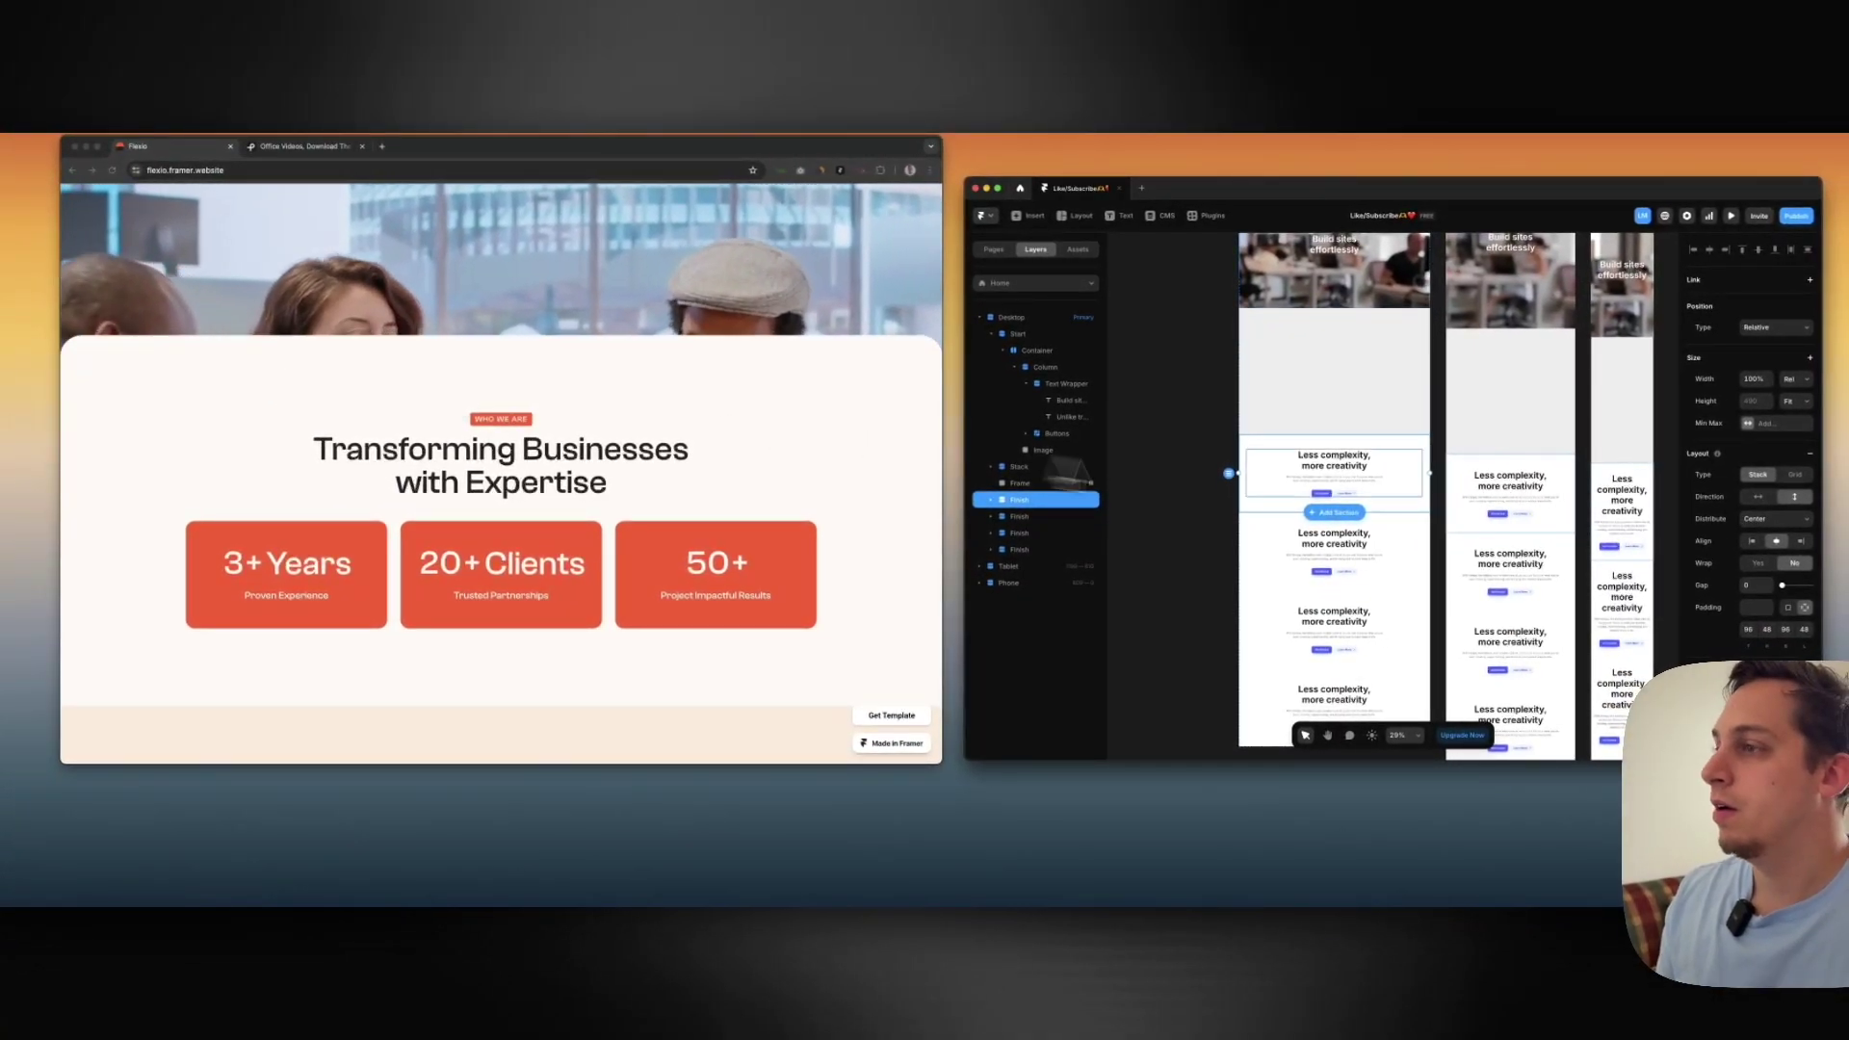
scroll(1753, 578, down, 6)
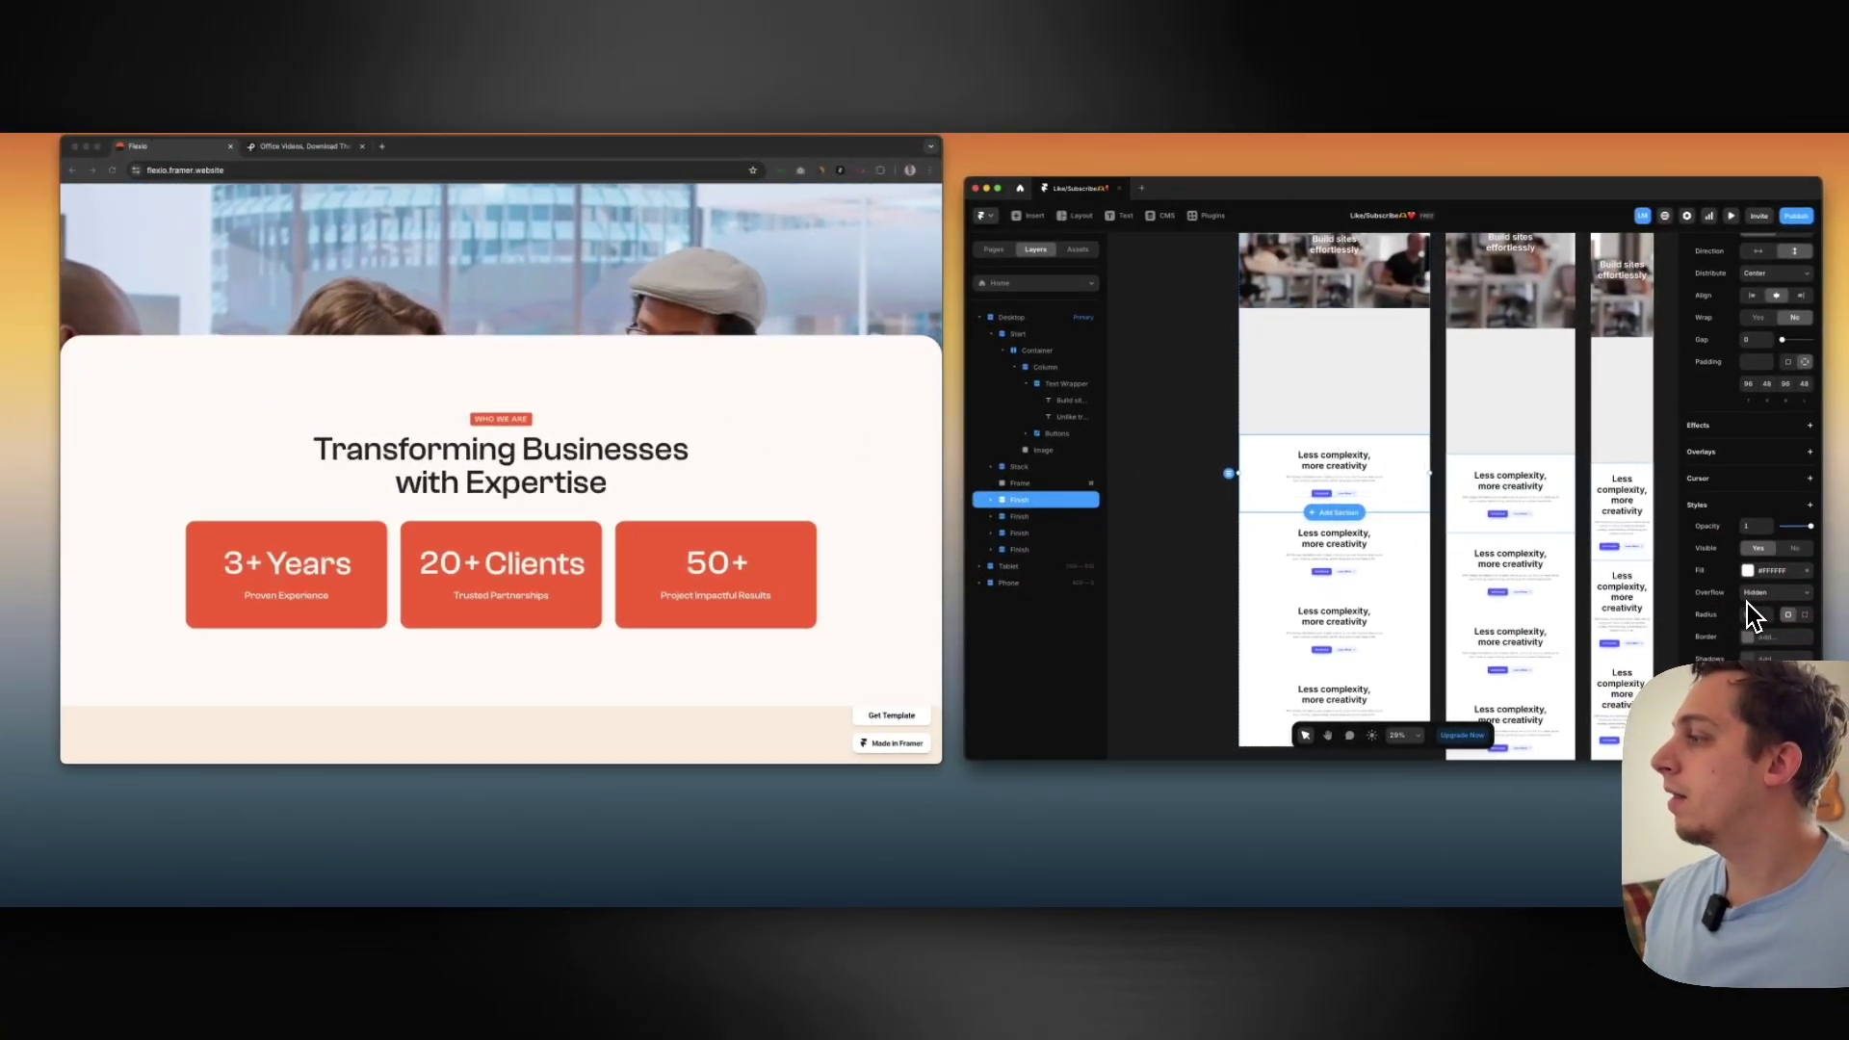
scroll(1753, 614, up, 3)
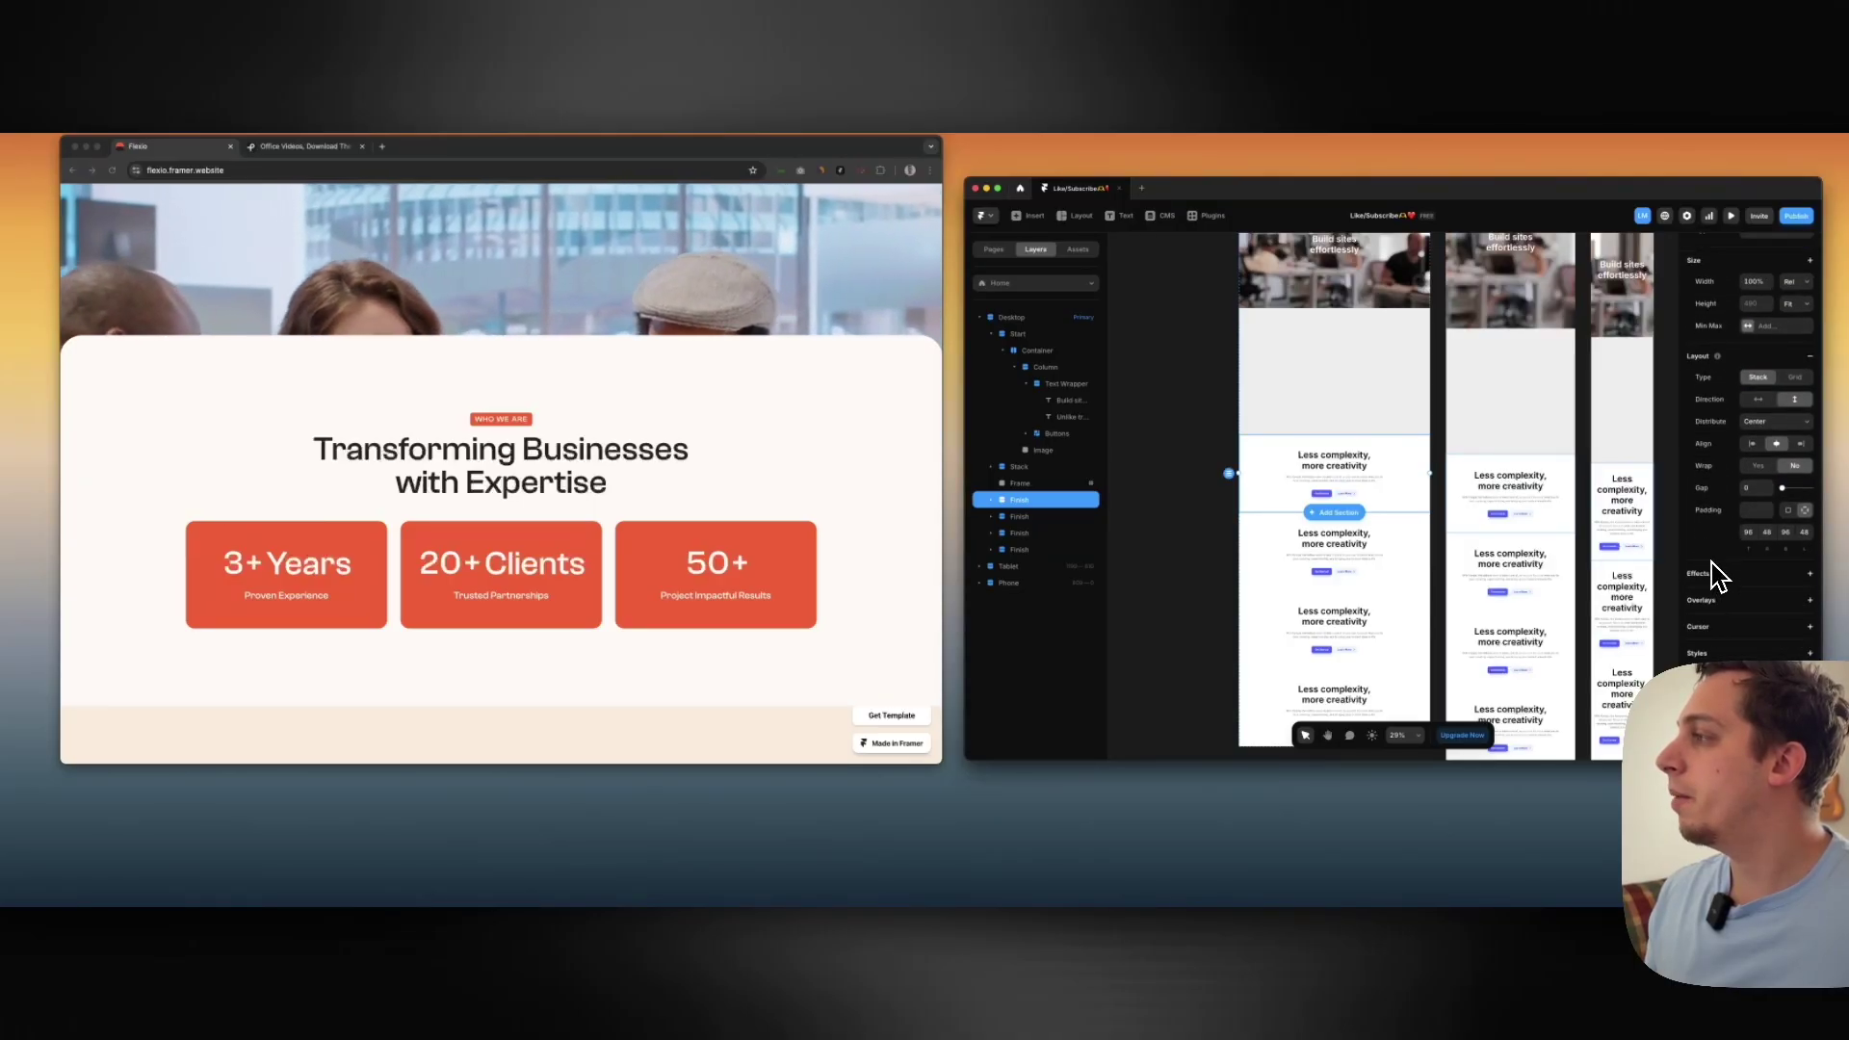
scroll(1715, 579, down, 2)
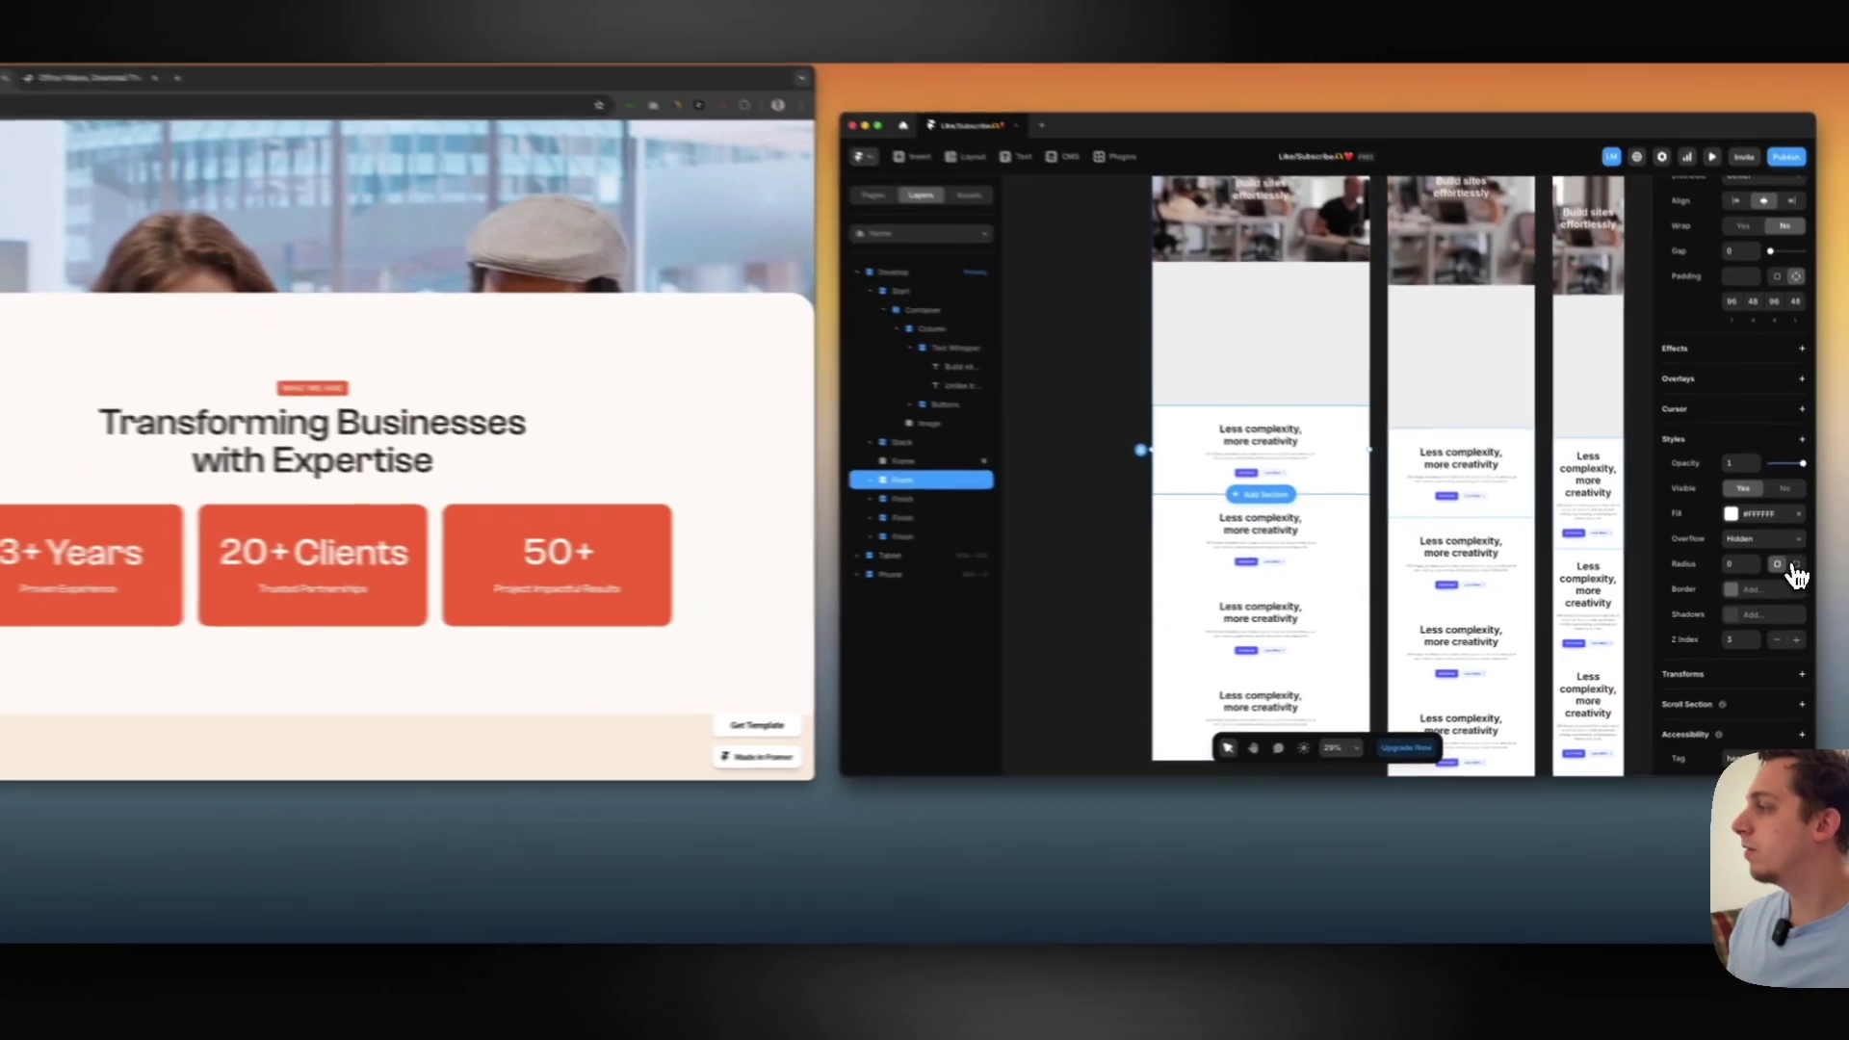
Switch to individual corner radii with 50 on the top-left and top-right corners
click(1805, 573)
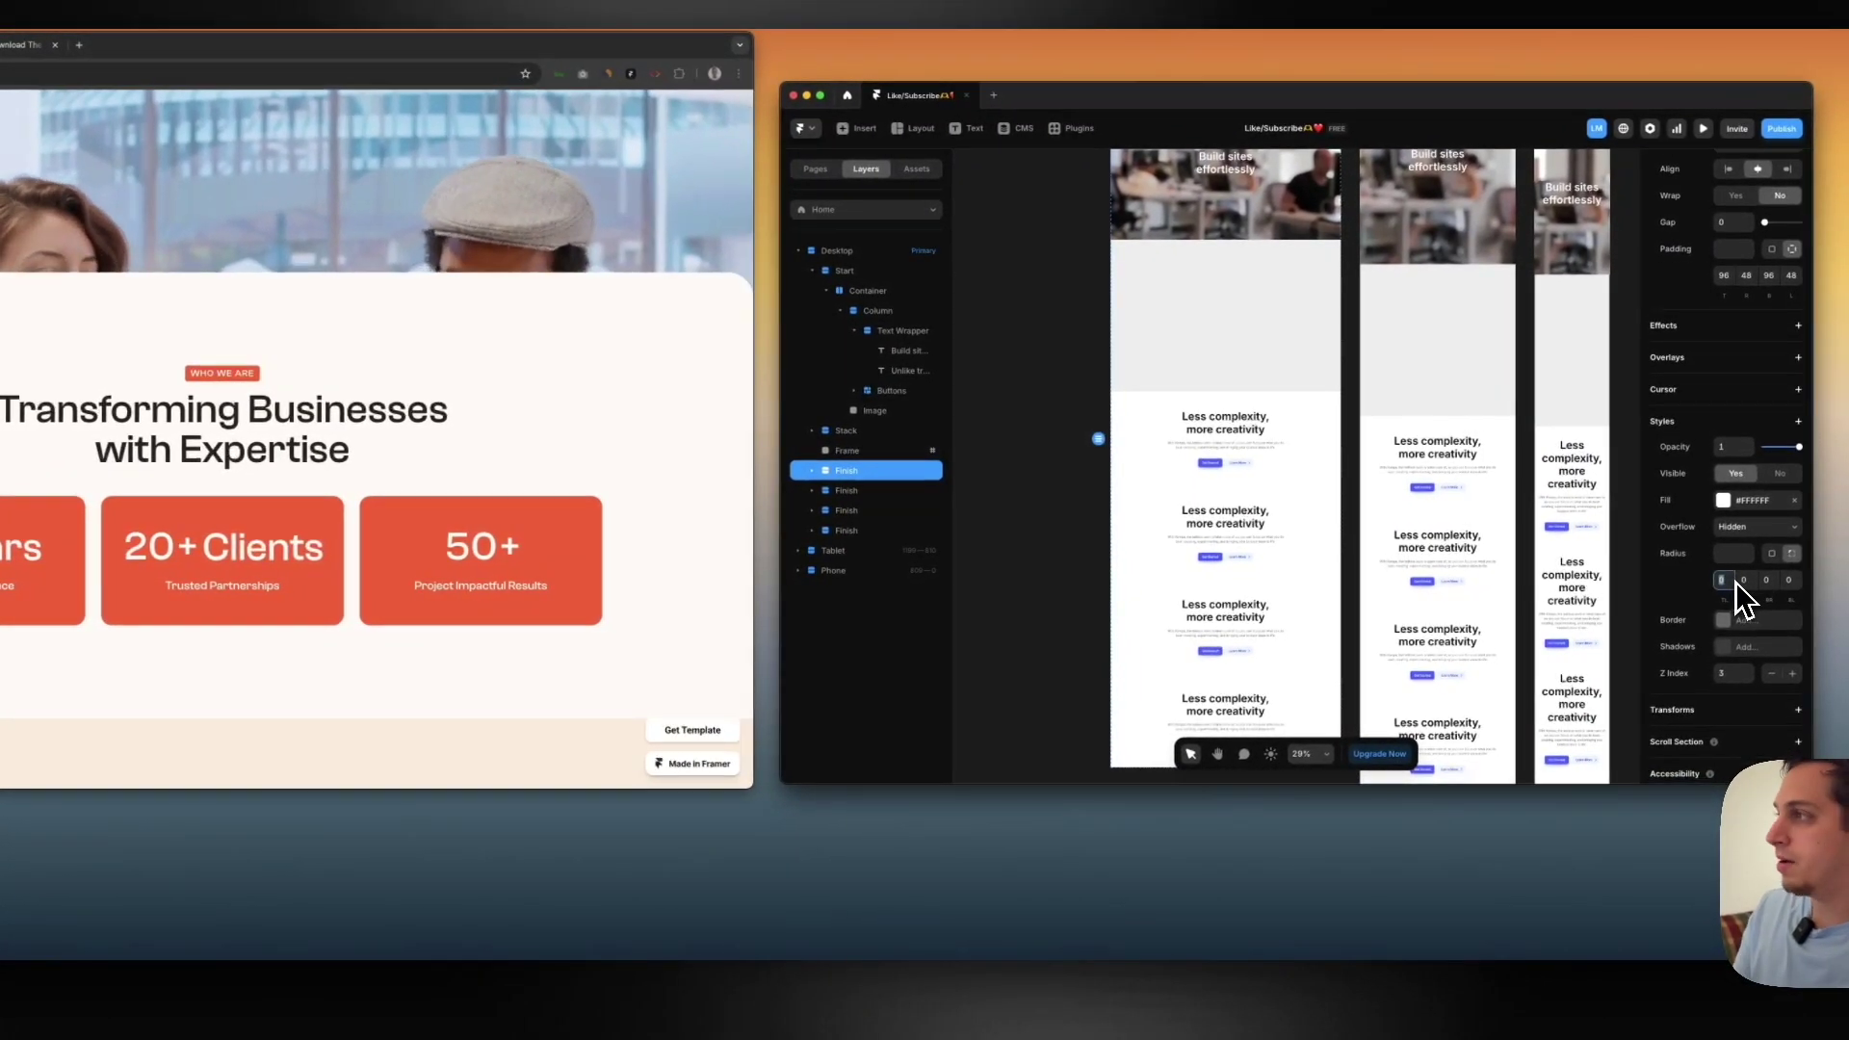
text(30)
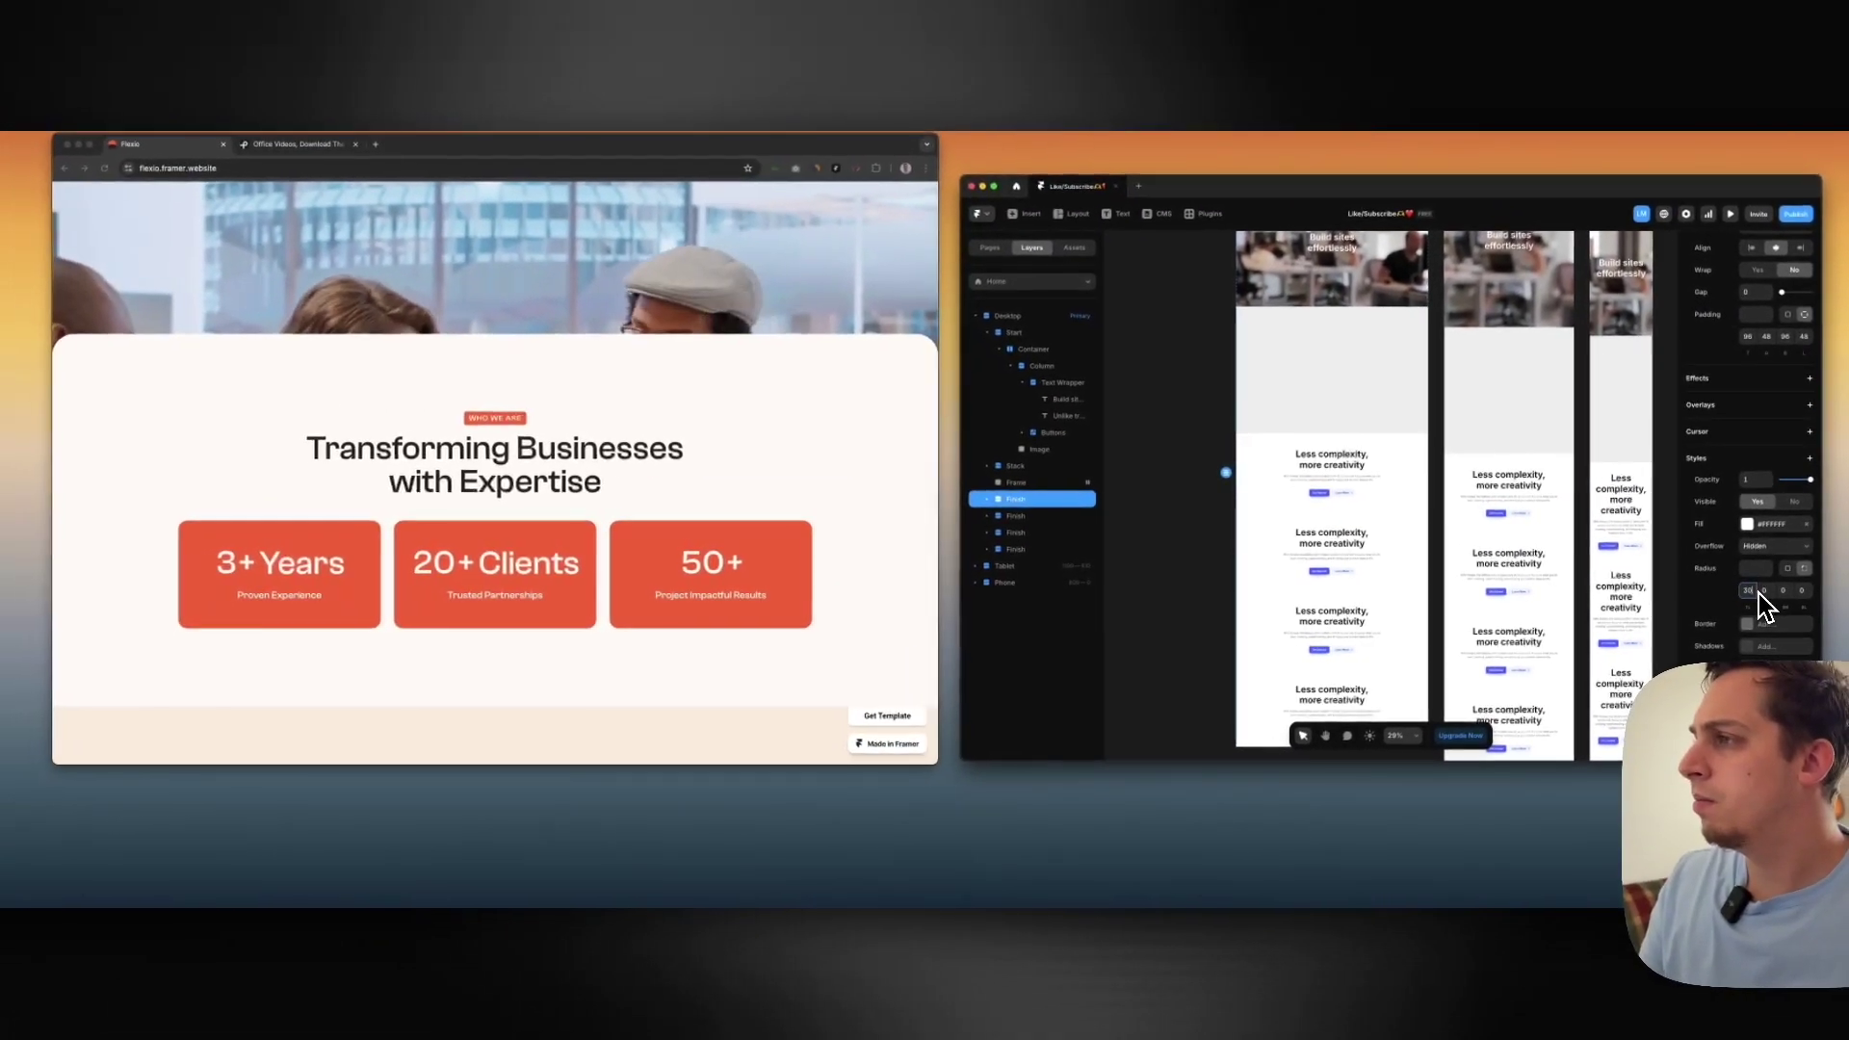
key(BackSpace)
key(BackSpace)
text(50)
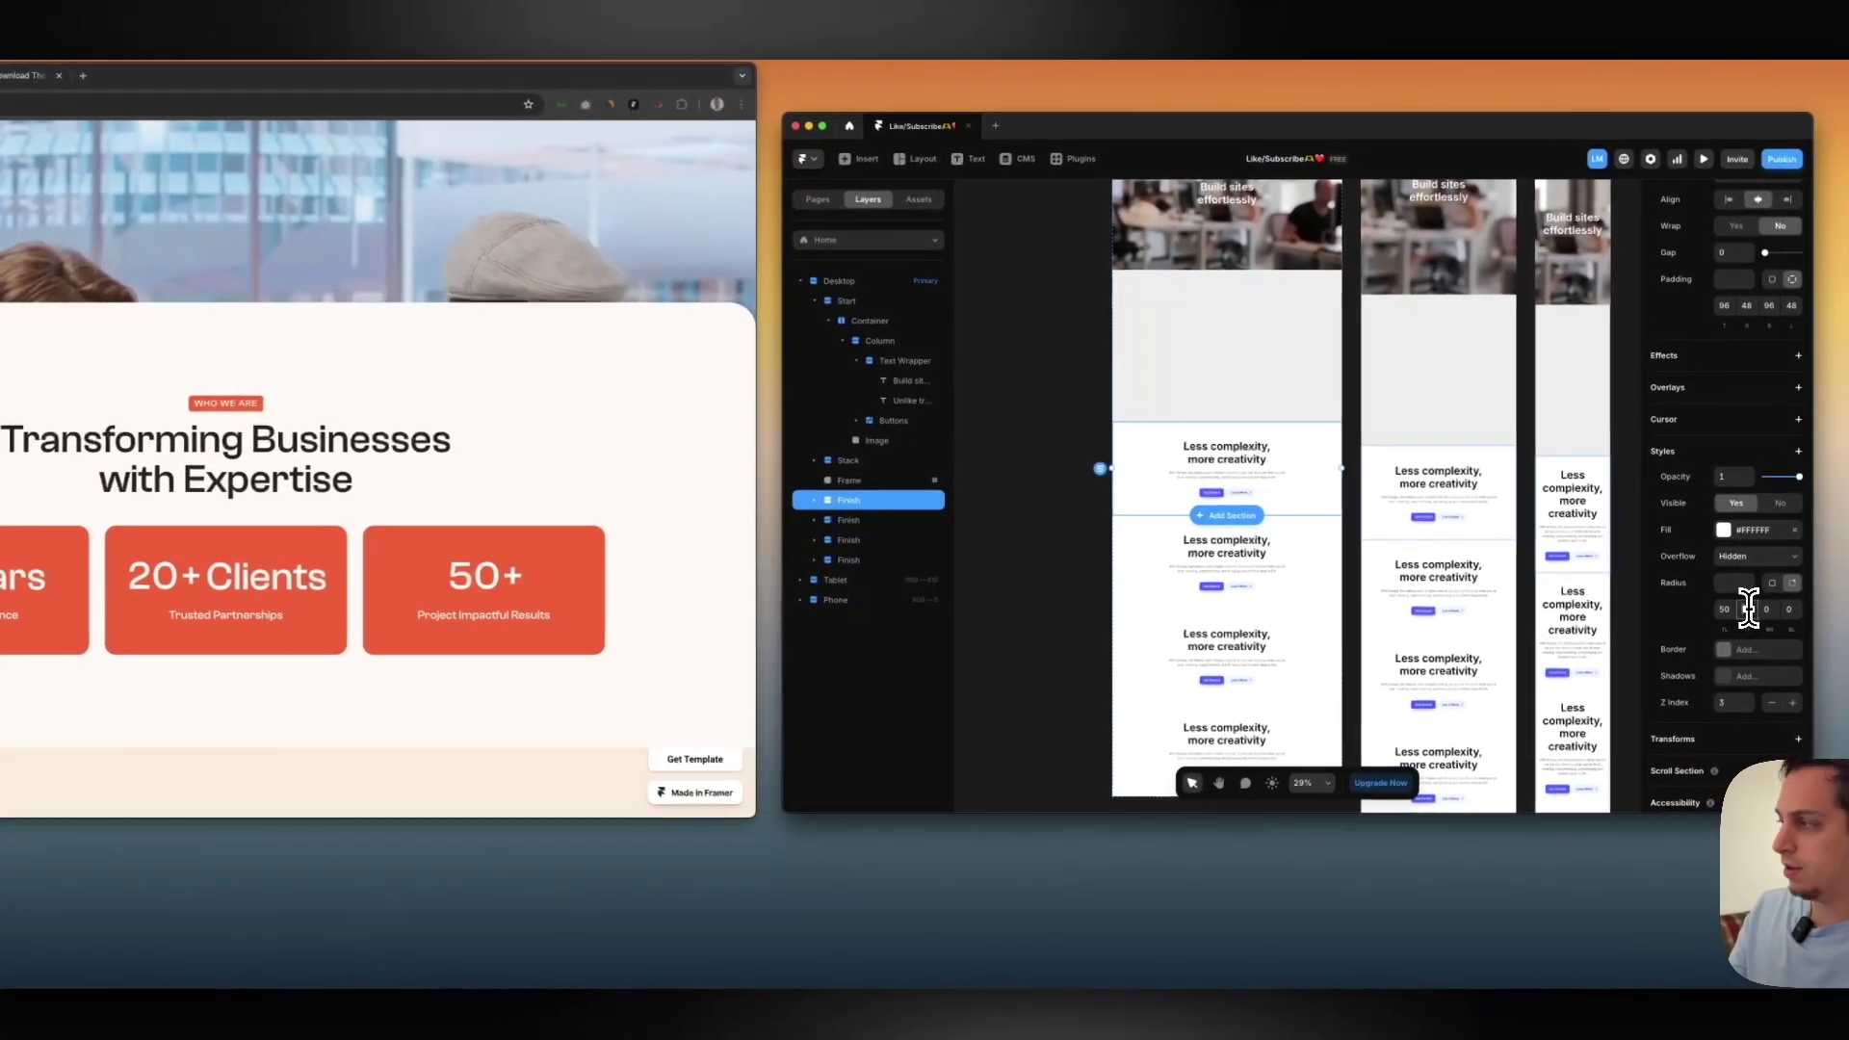
scroll(1159, 427, up, 6)
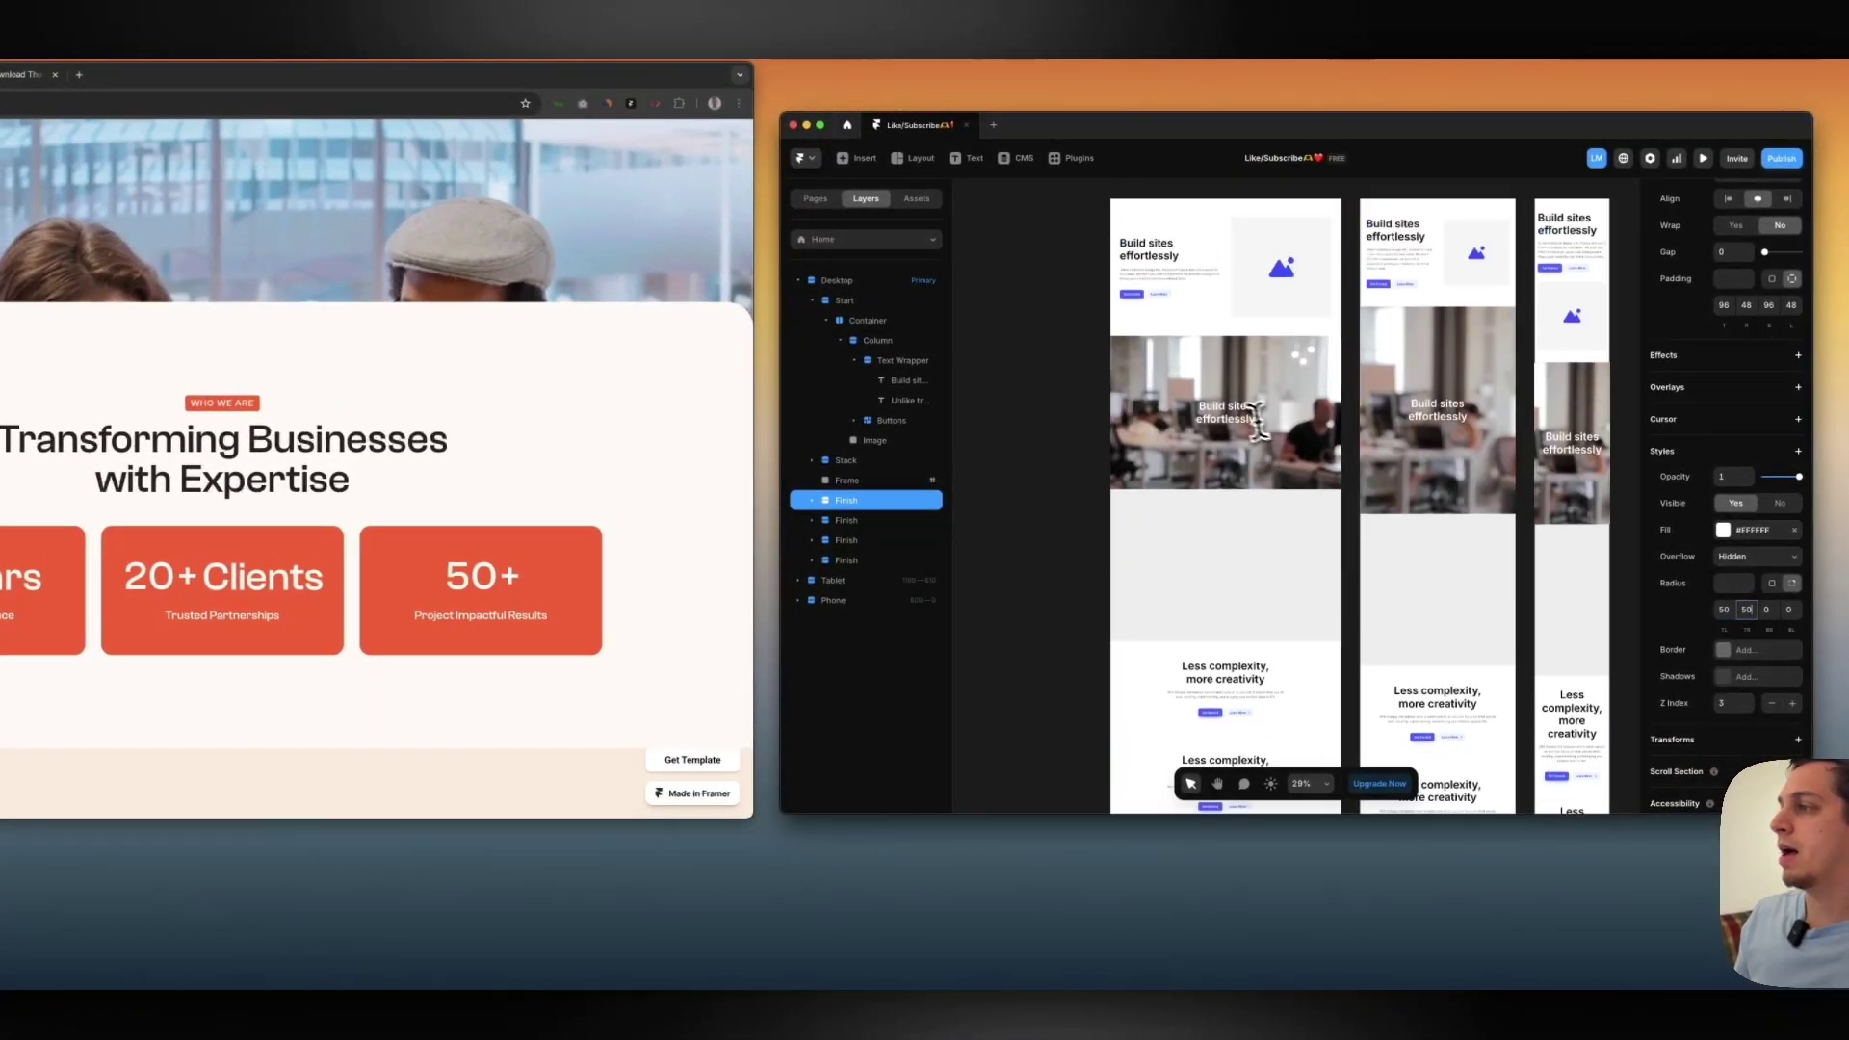
click(1123, 491)
scroll(1156, 505, down, 10)
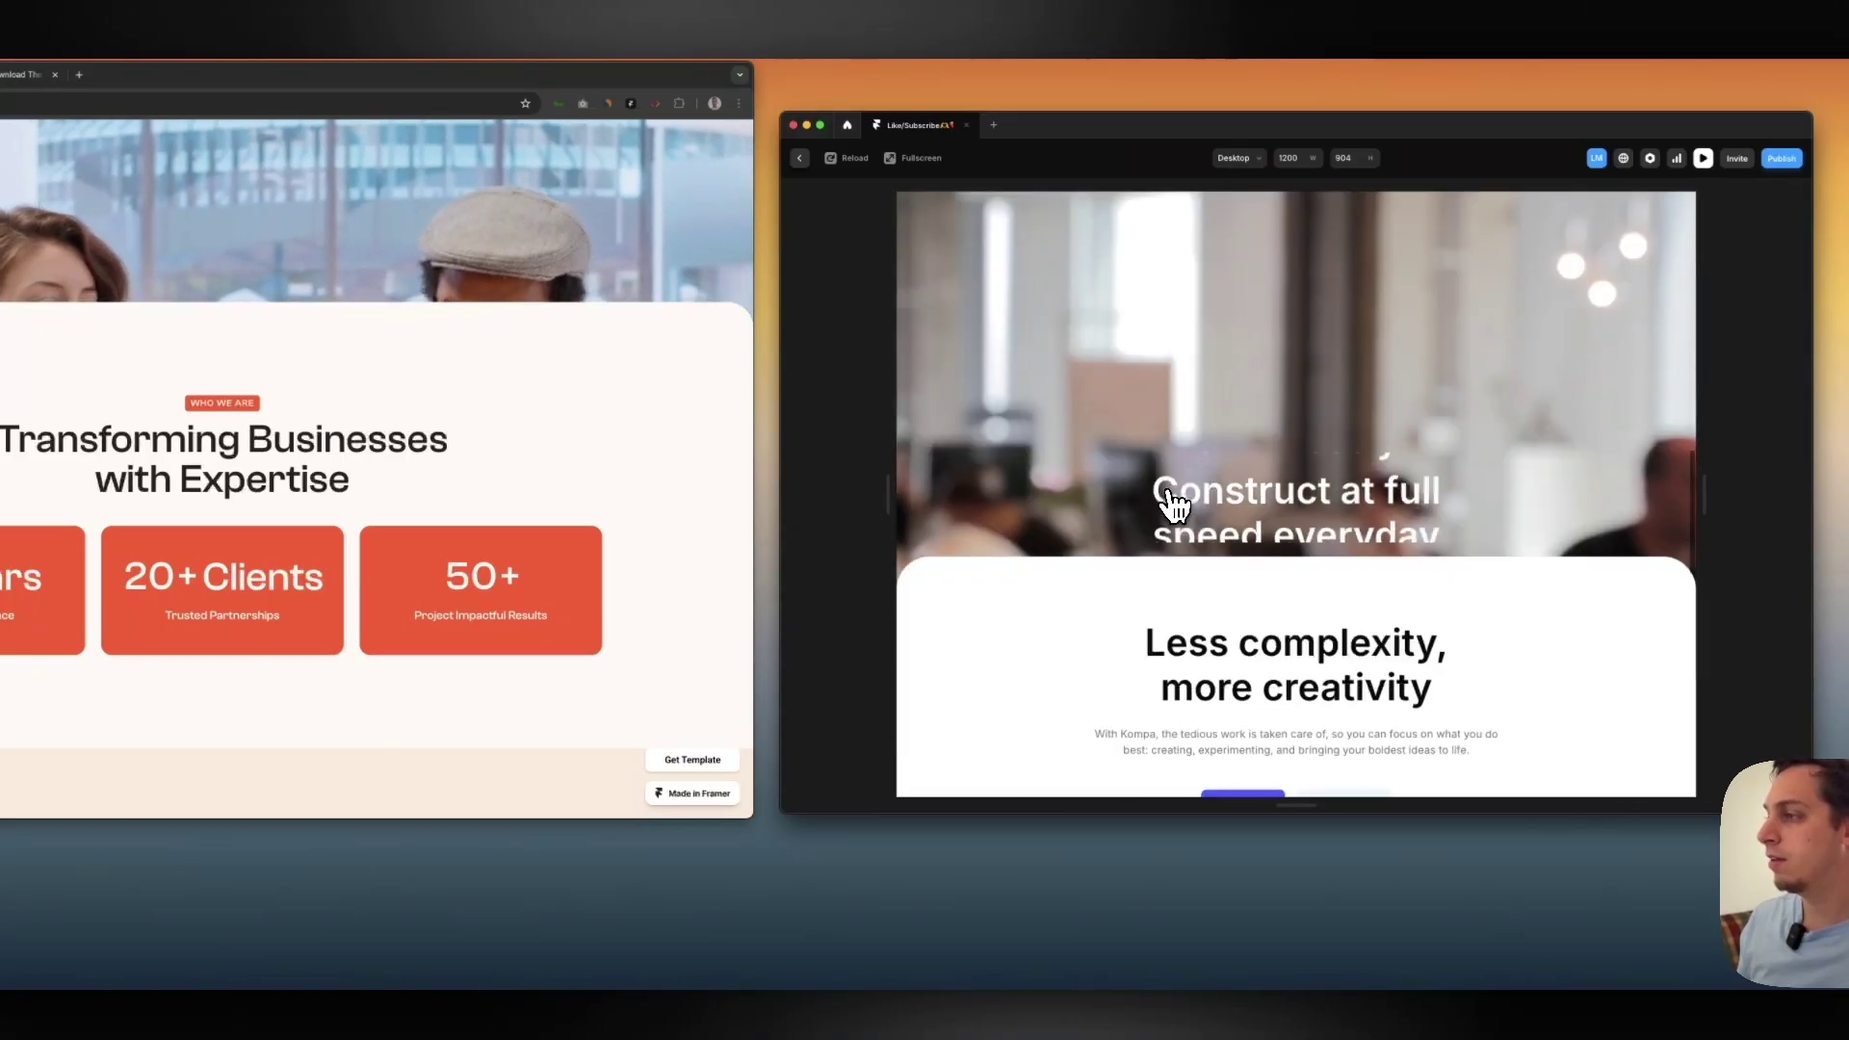
scroll(1174, 501, up, 3)
scroll(1173, 501, down, 6)
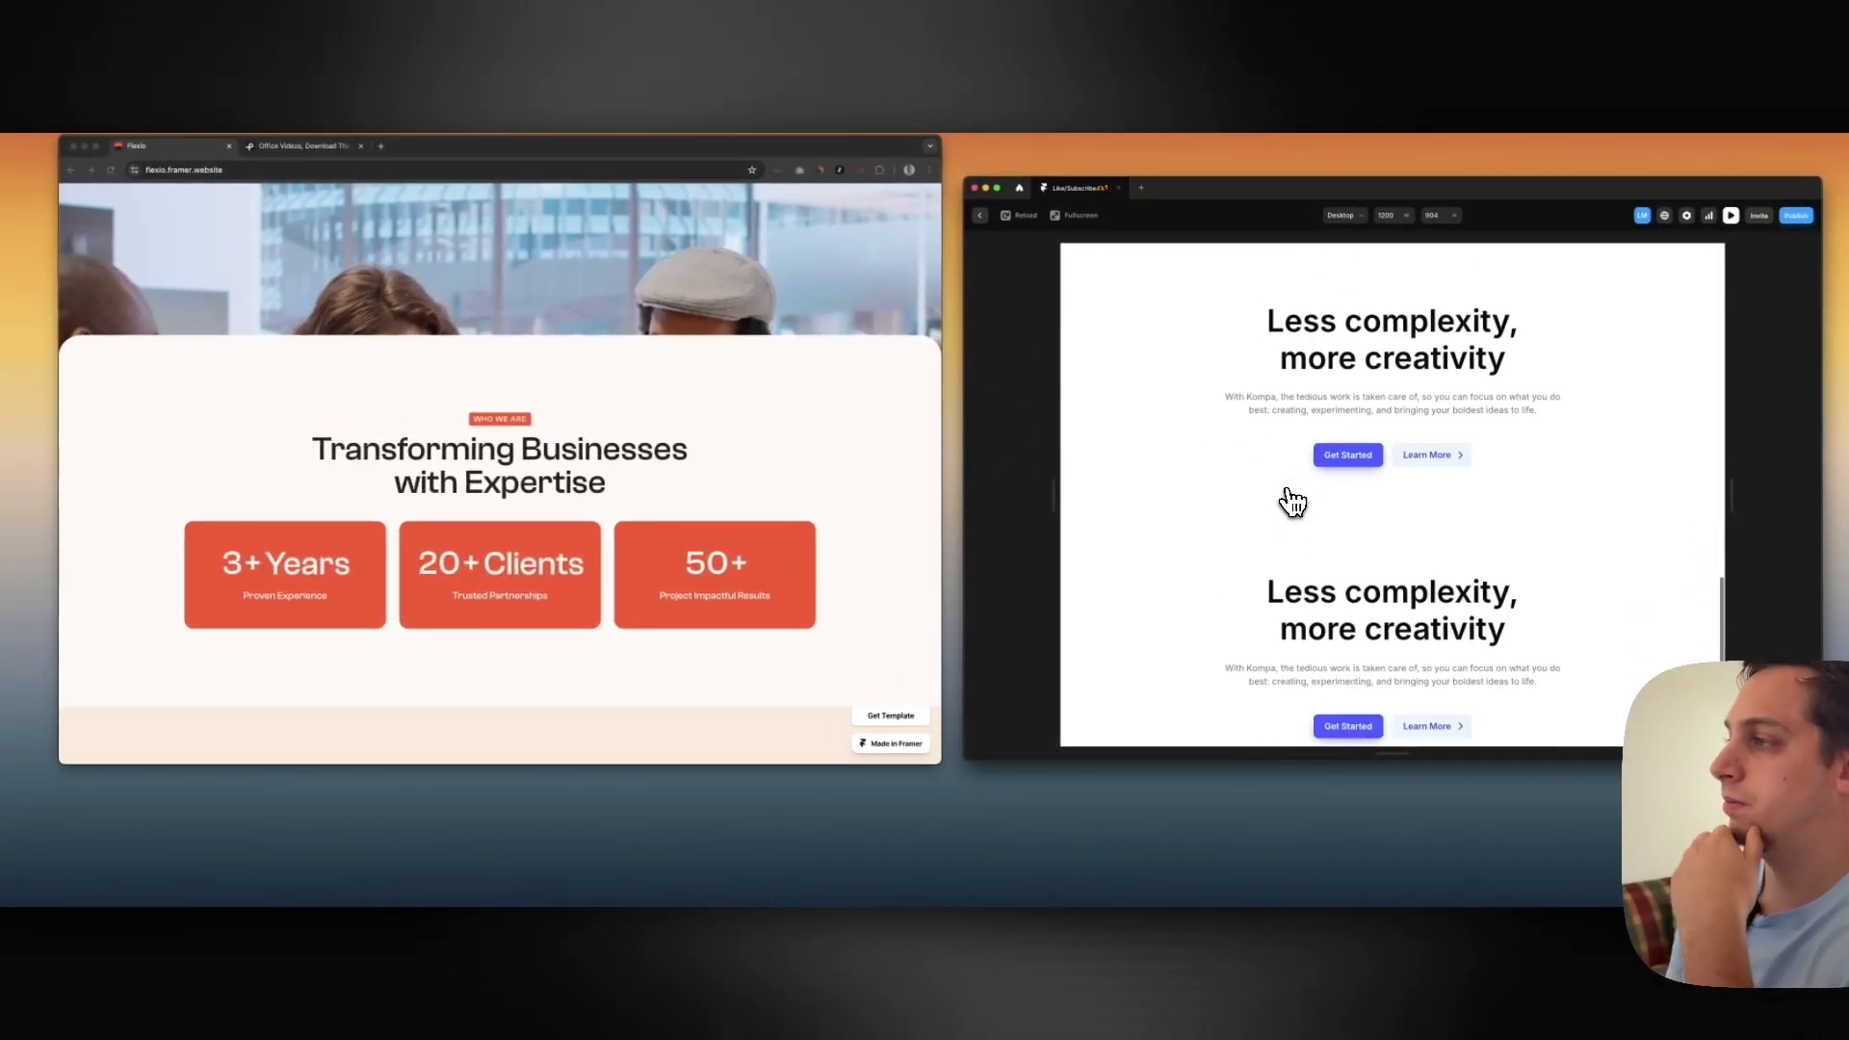
scroll(1293, 502, up, 5)
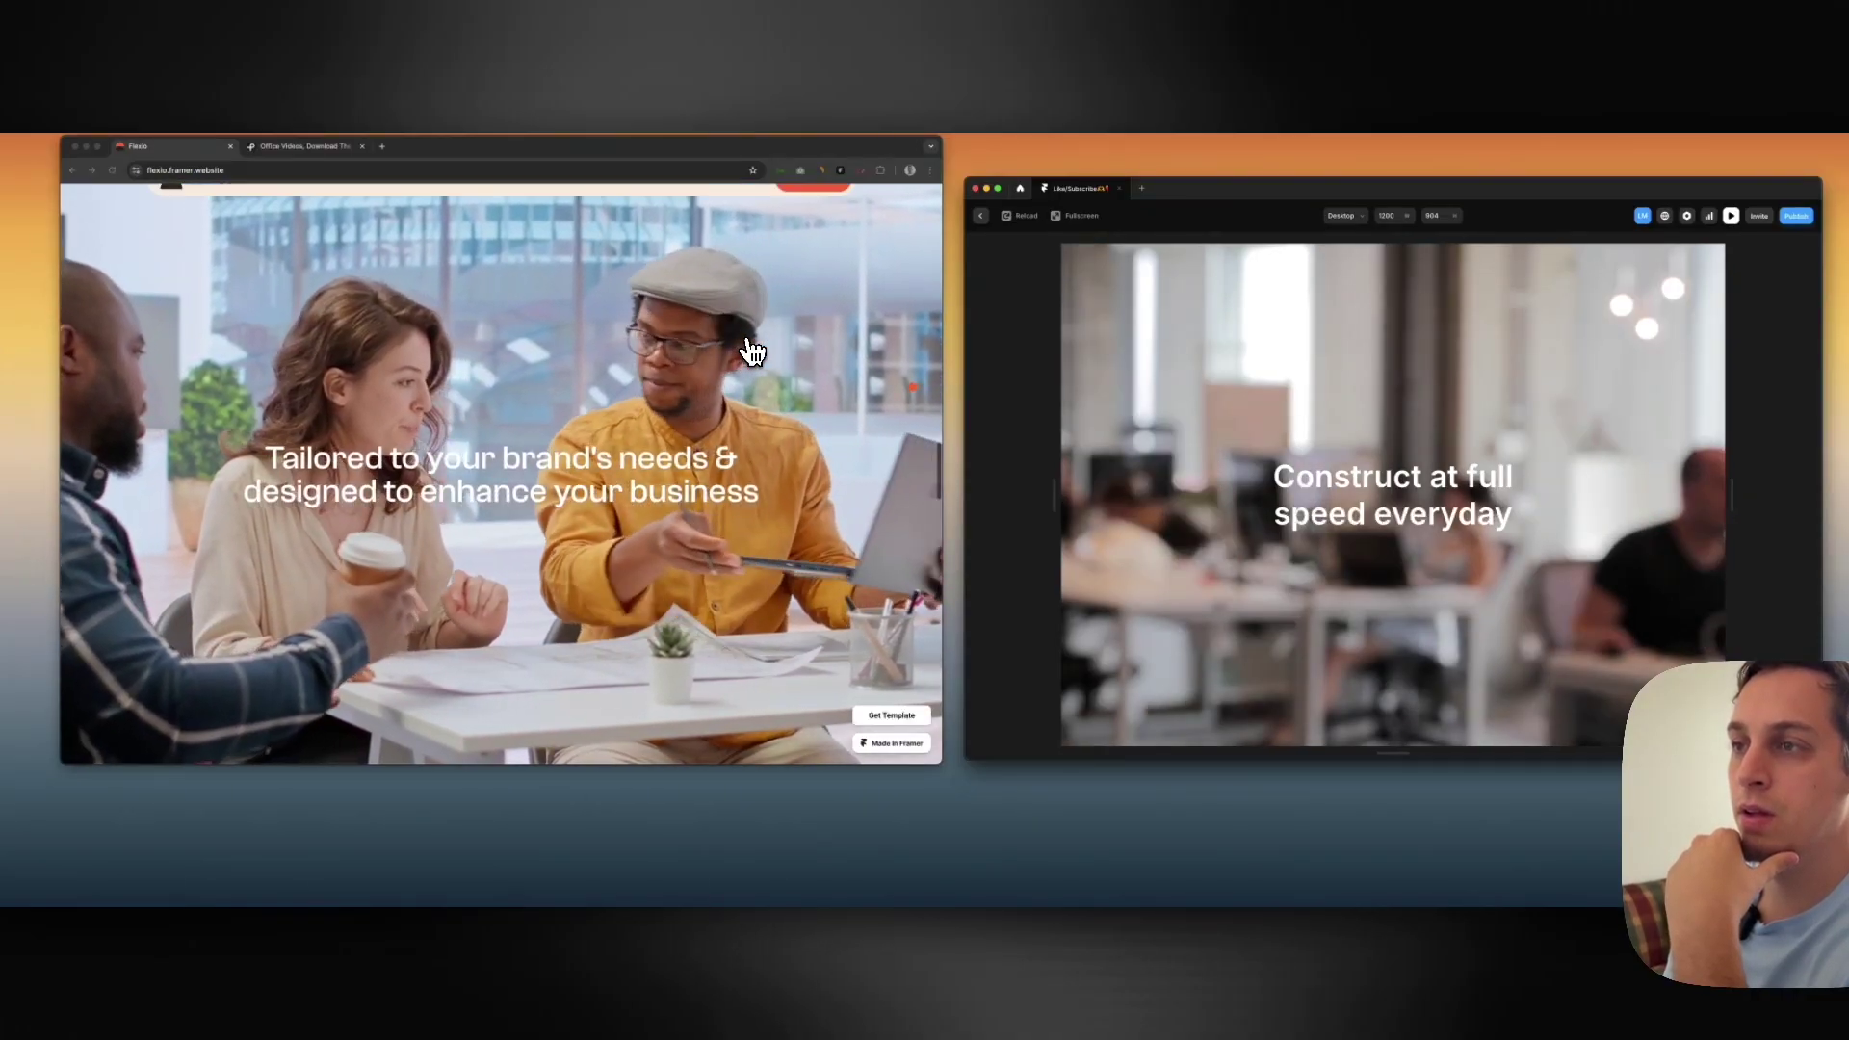
scroll(752, 353, up, 2)
scroll(1291, 448, down, 2)
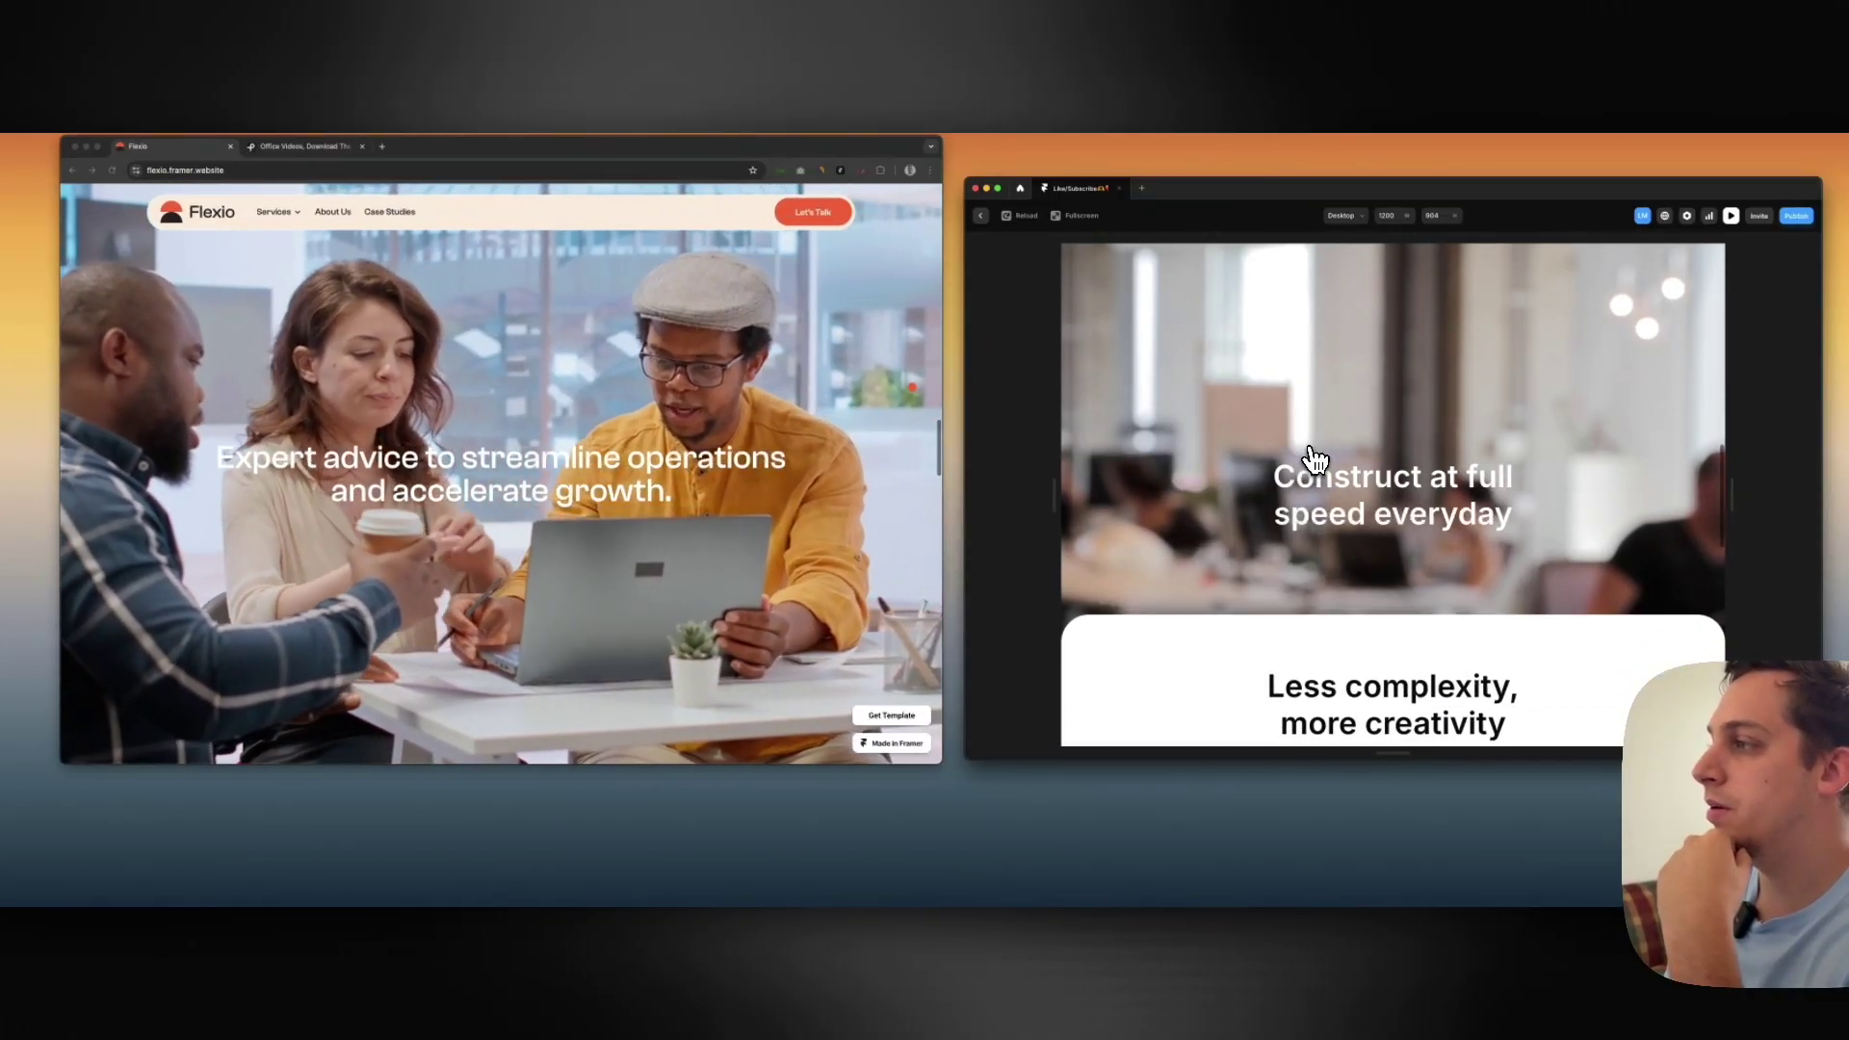
scroll(1288, 444, up, 2)
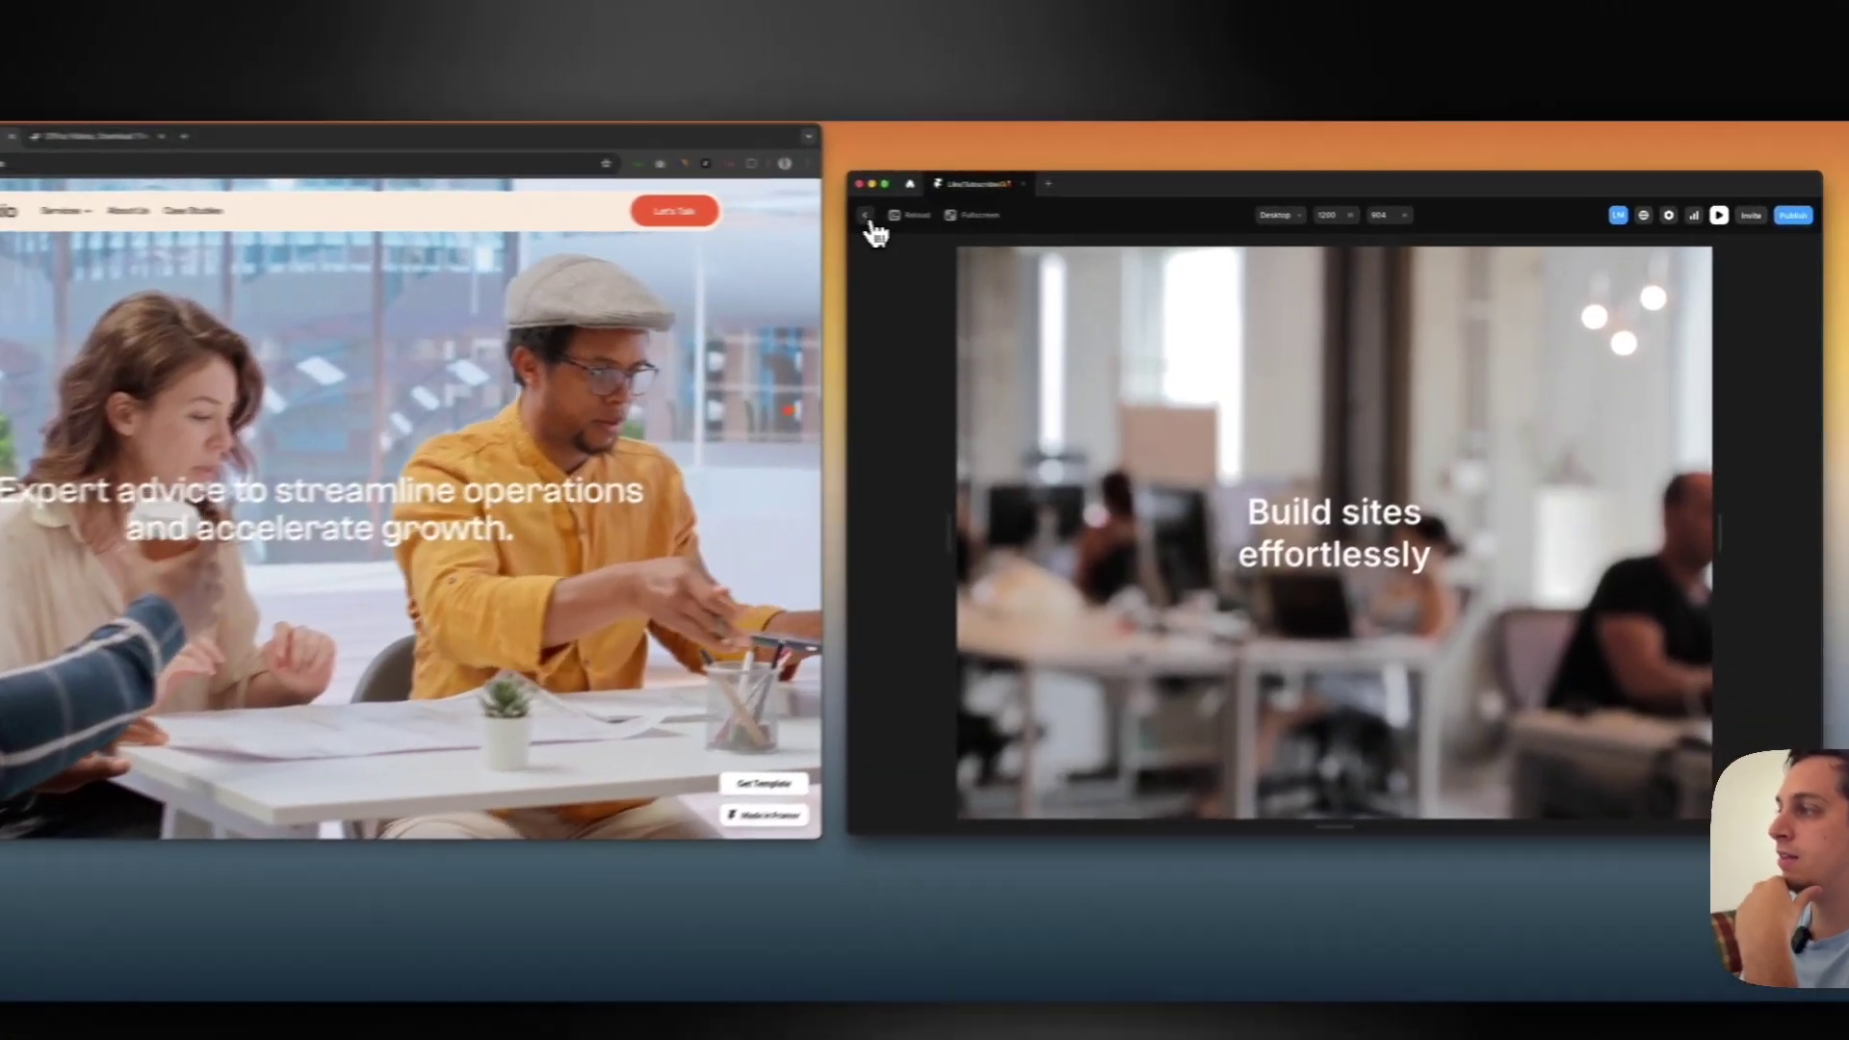
Set the Build sites effortlessly component's variant transition to Spring with bounce 0.2, then return Home
click(981, 215)
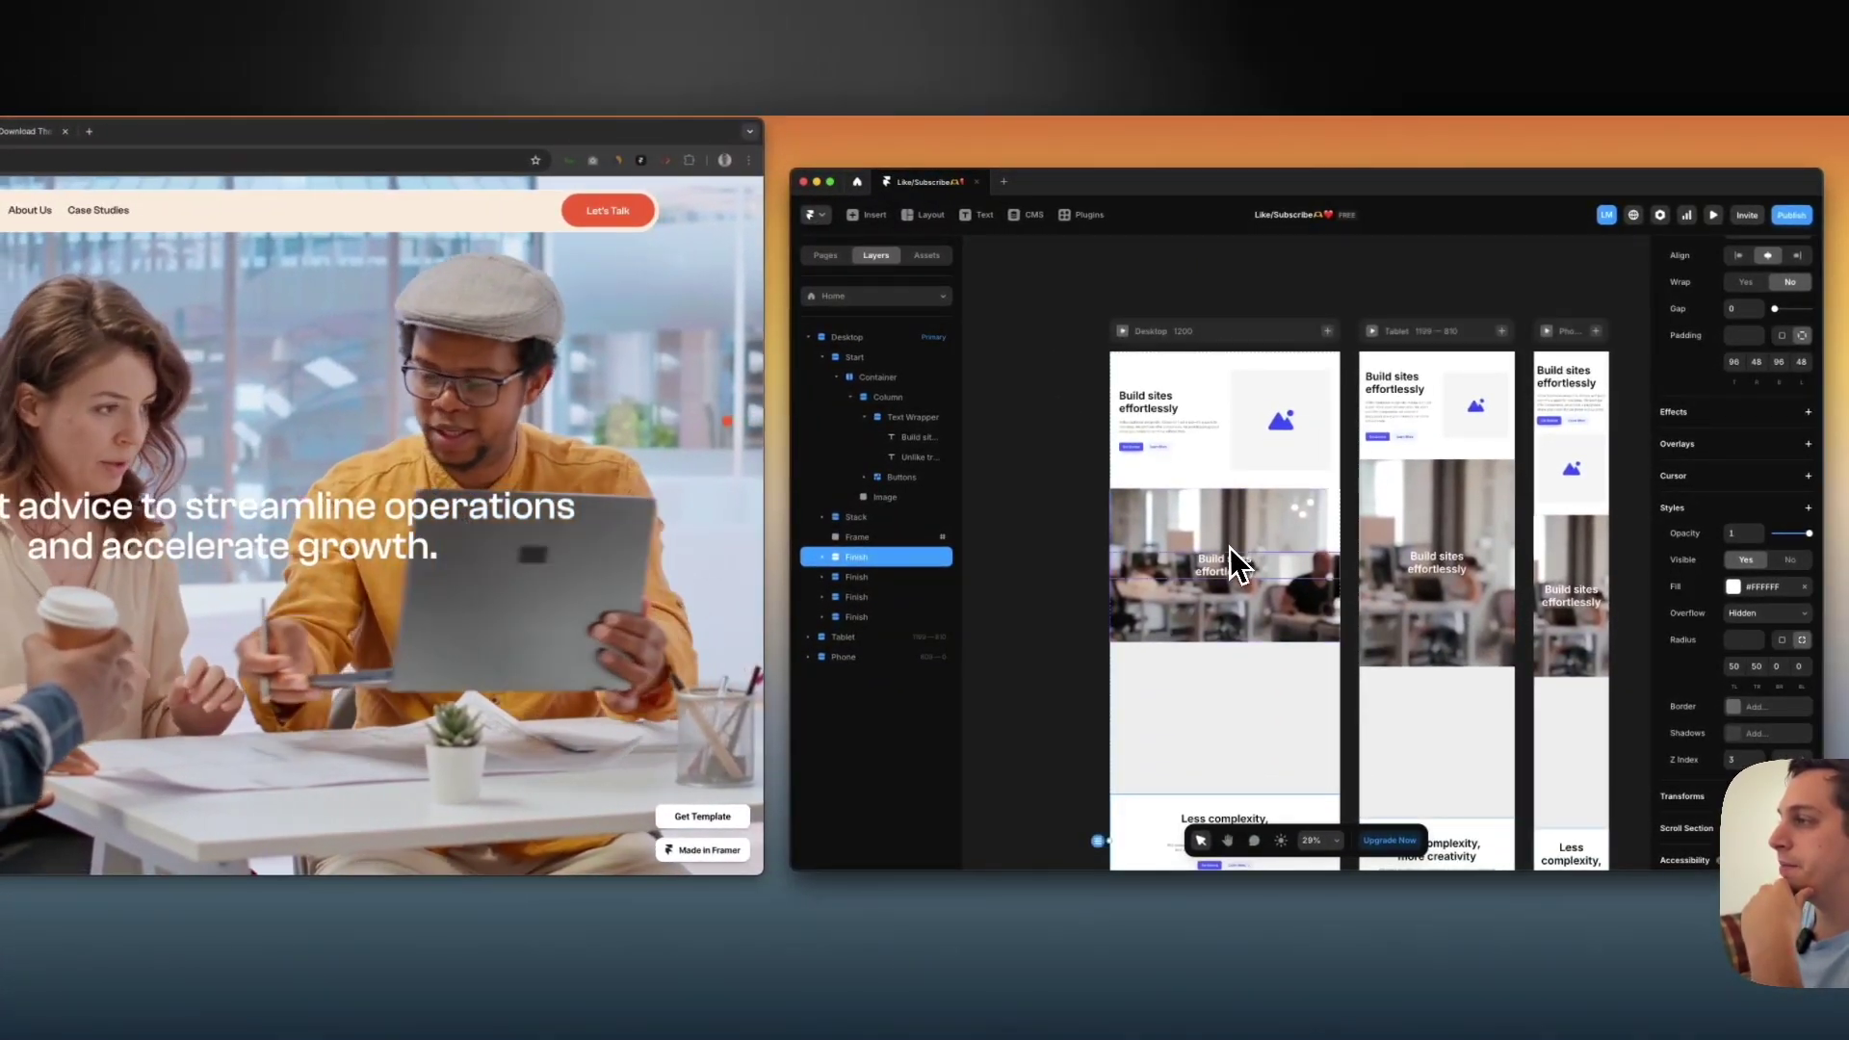
click(1238, 563)
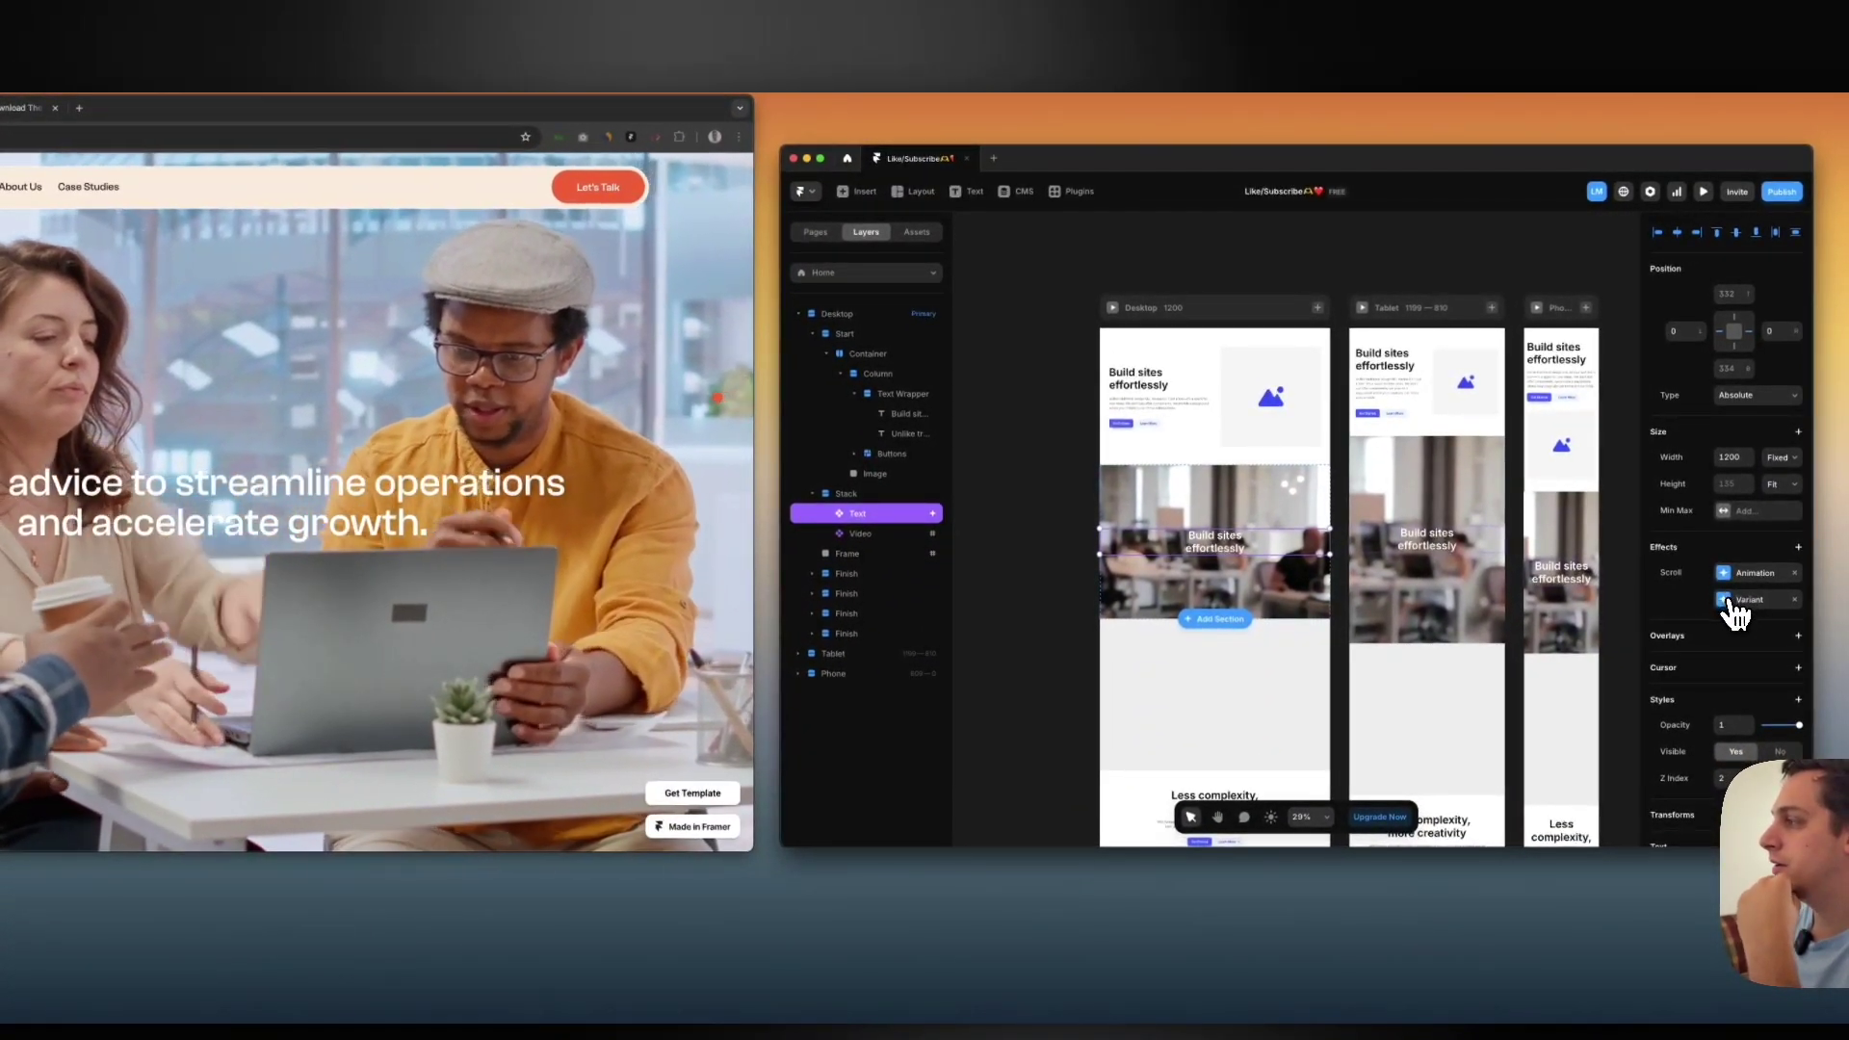
click(1734, 602)
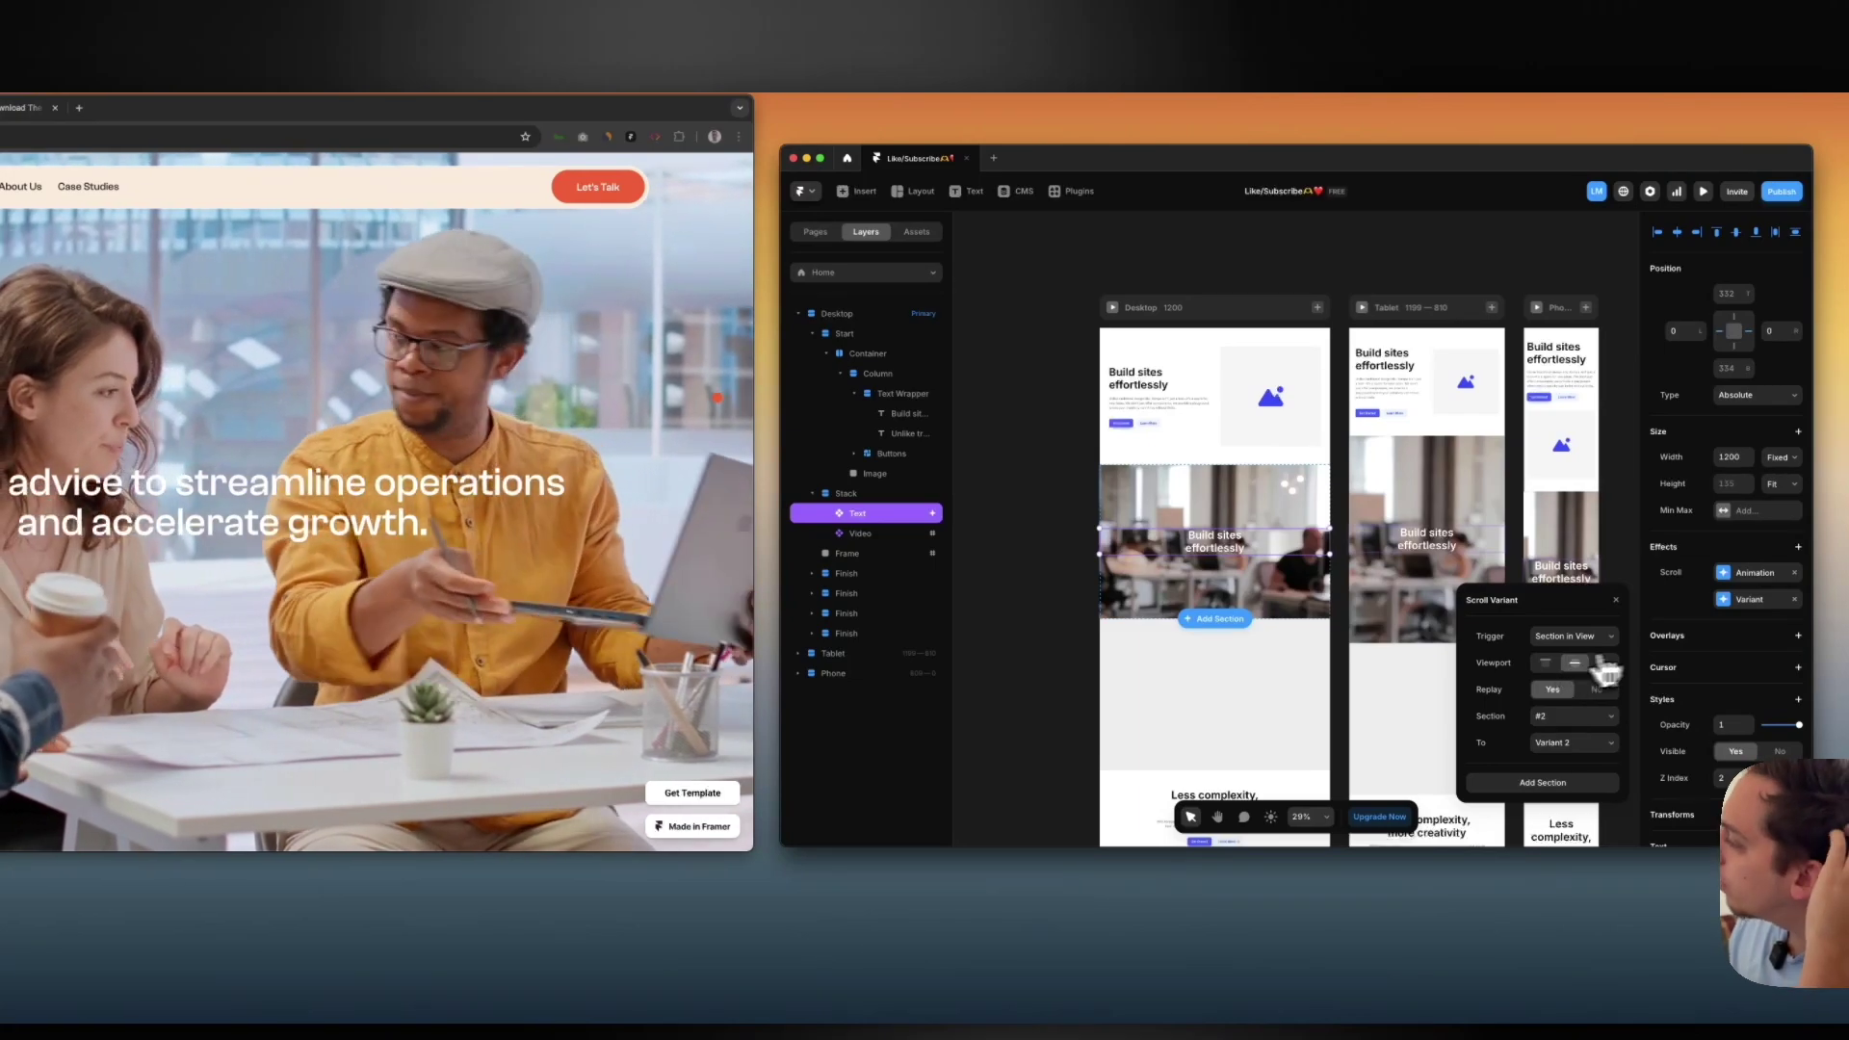
scroll(1724, 639, down, 4)
scroll(1638, 568, down, 3)
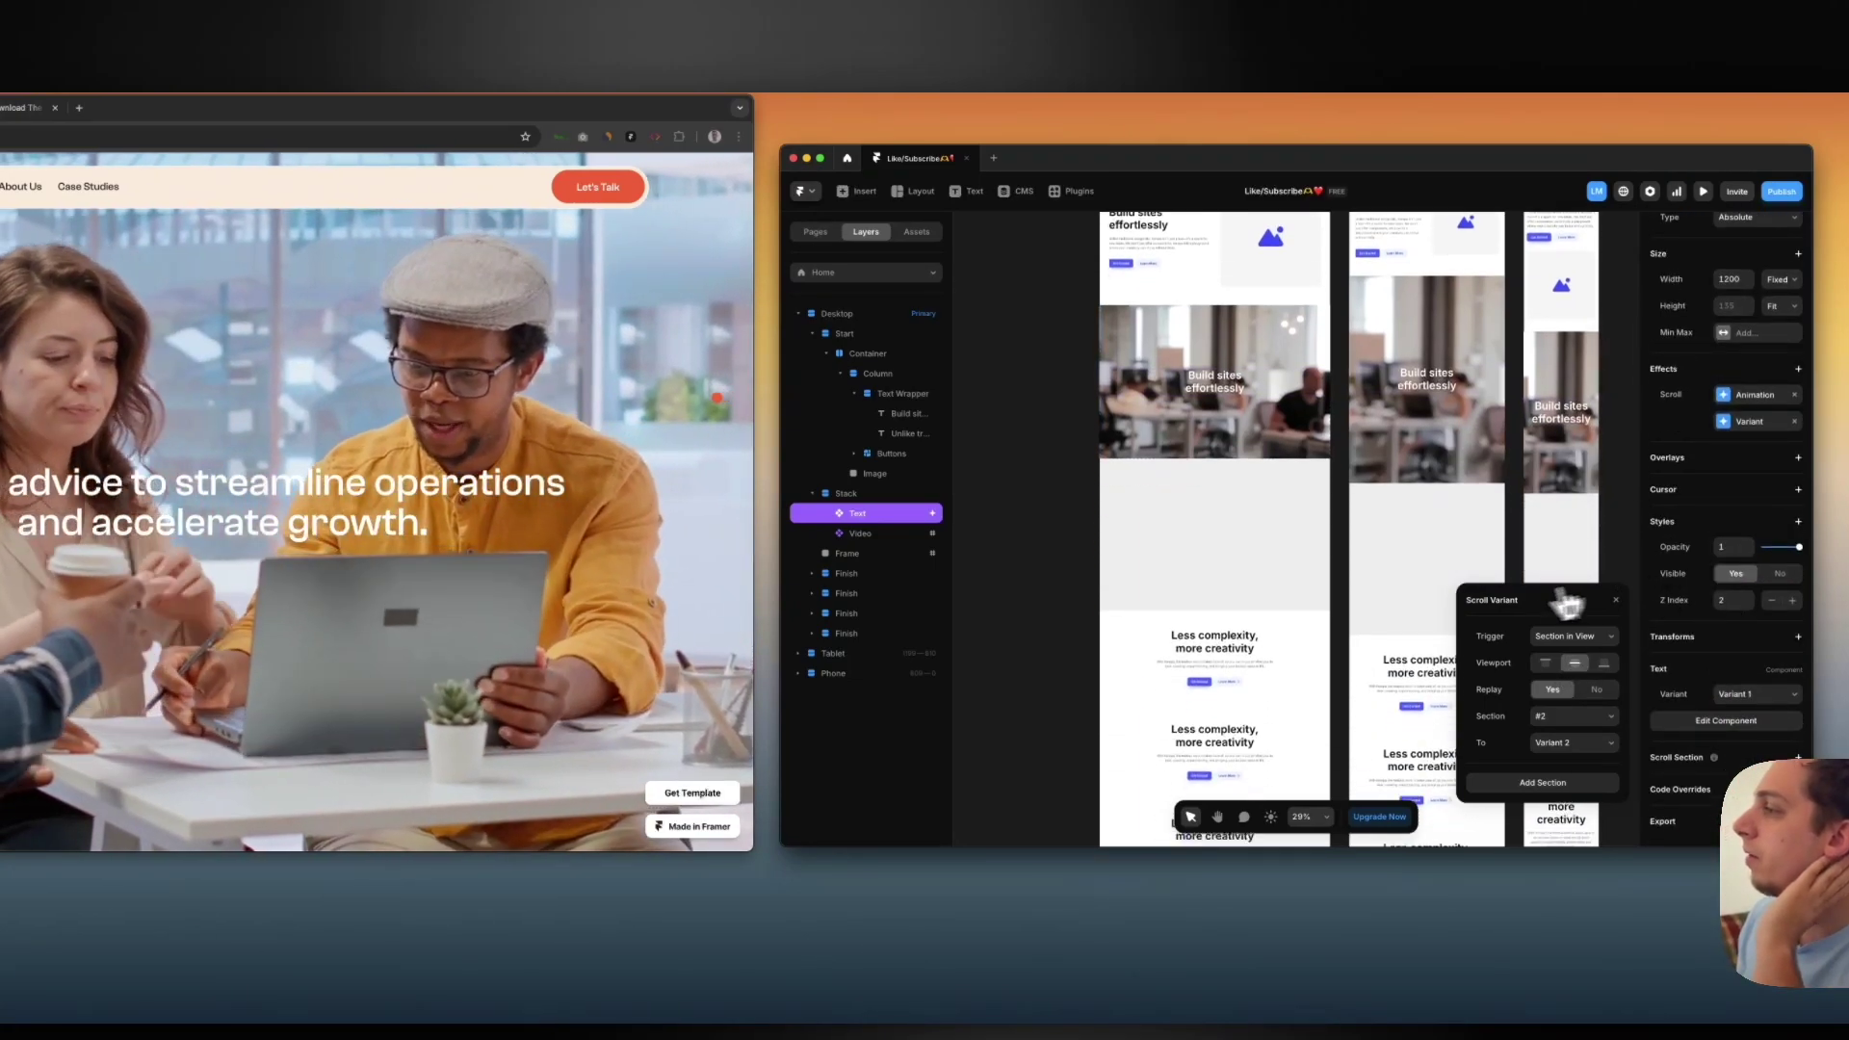
double_click(1192, 387)
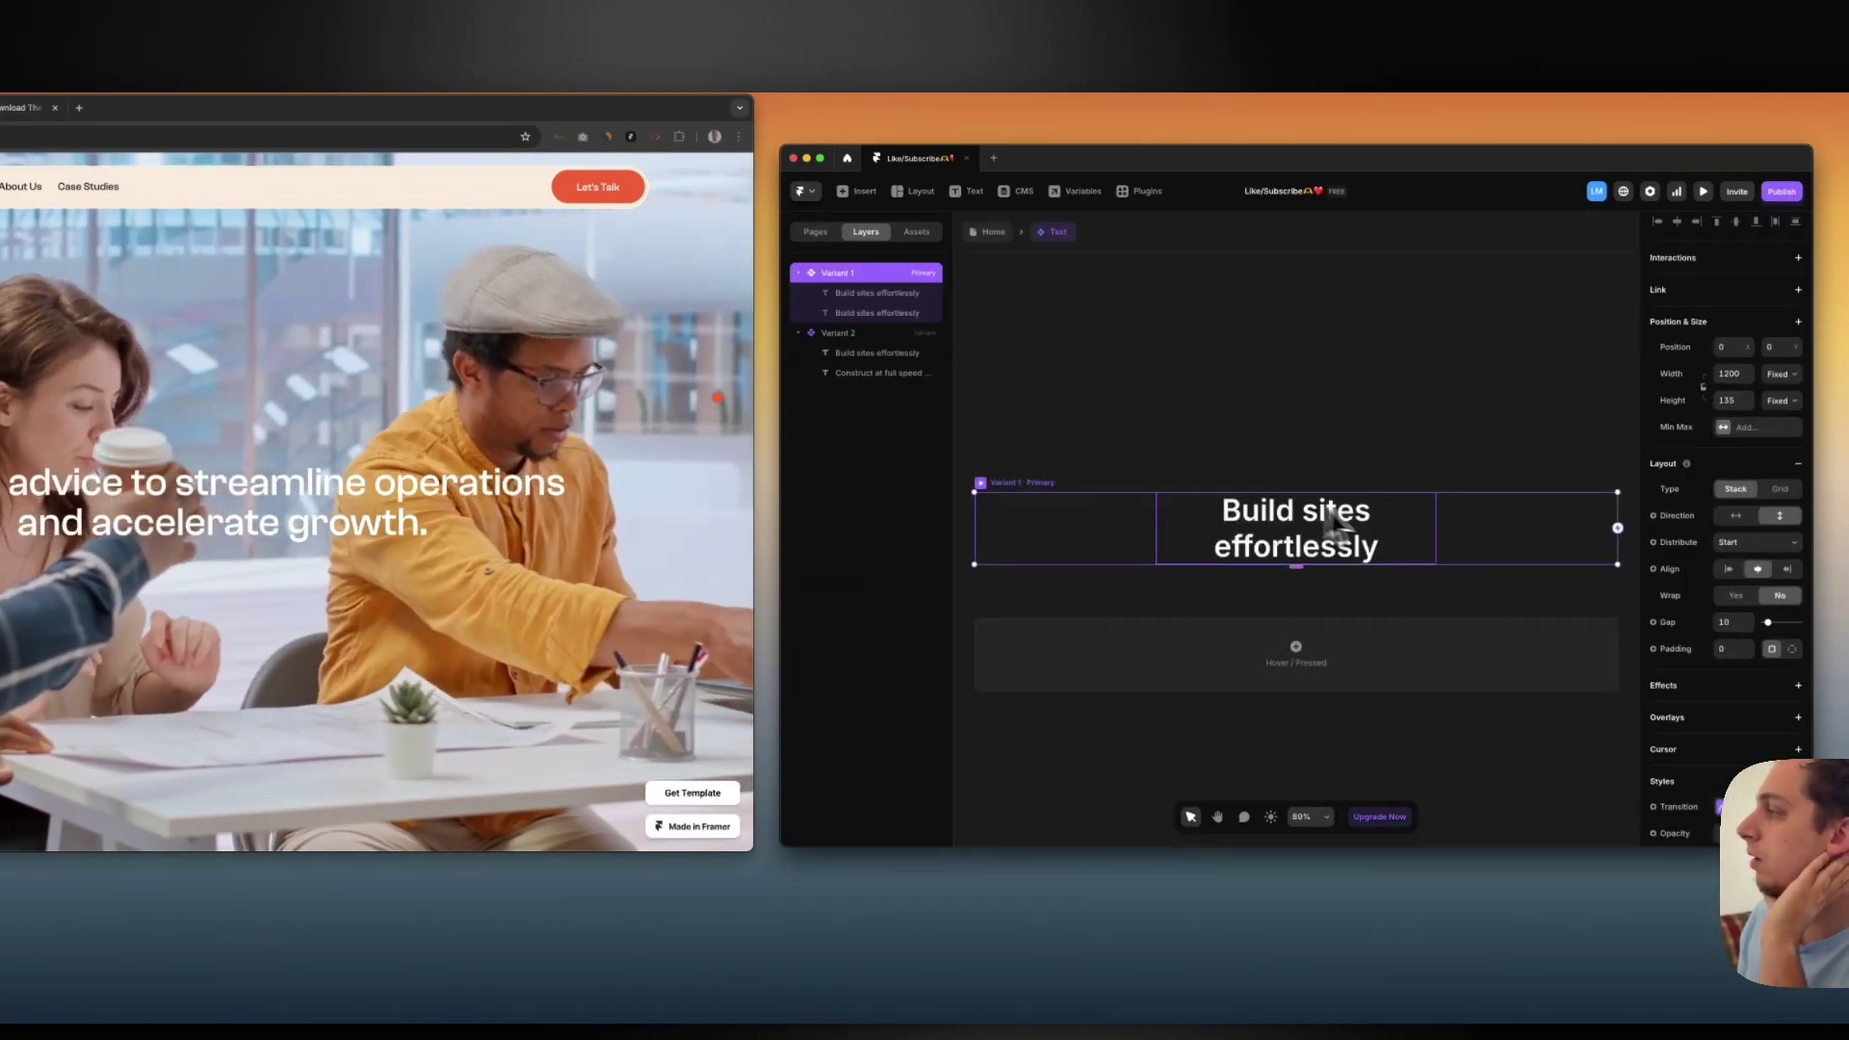
scroll(1685, 559, down, 4)
click(1733, 511)
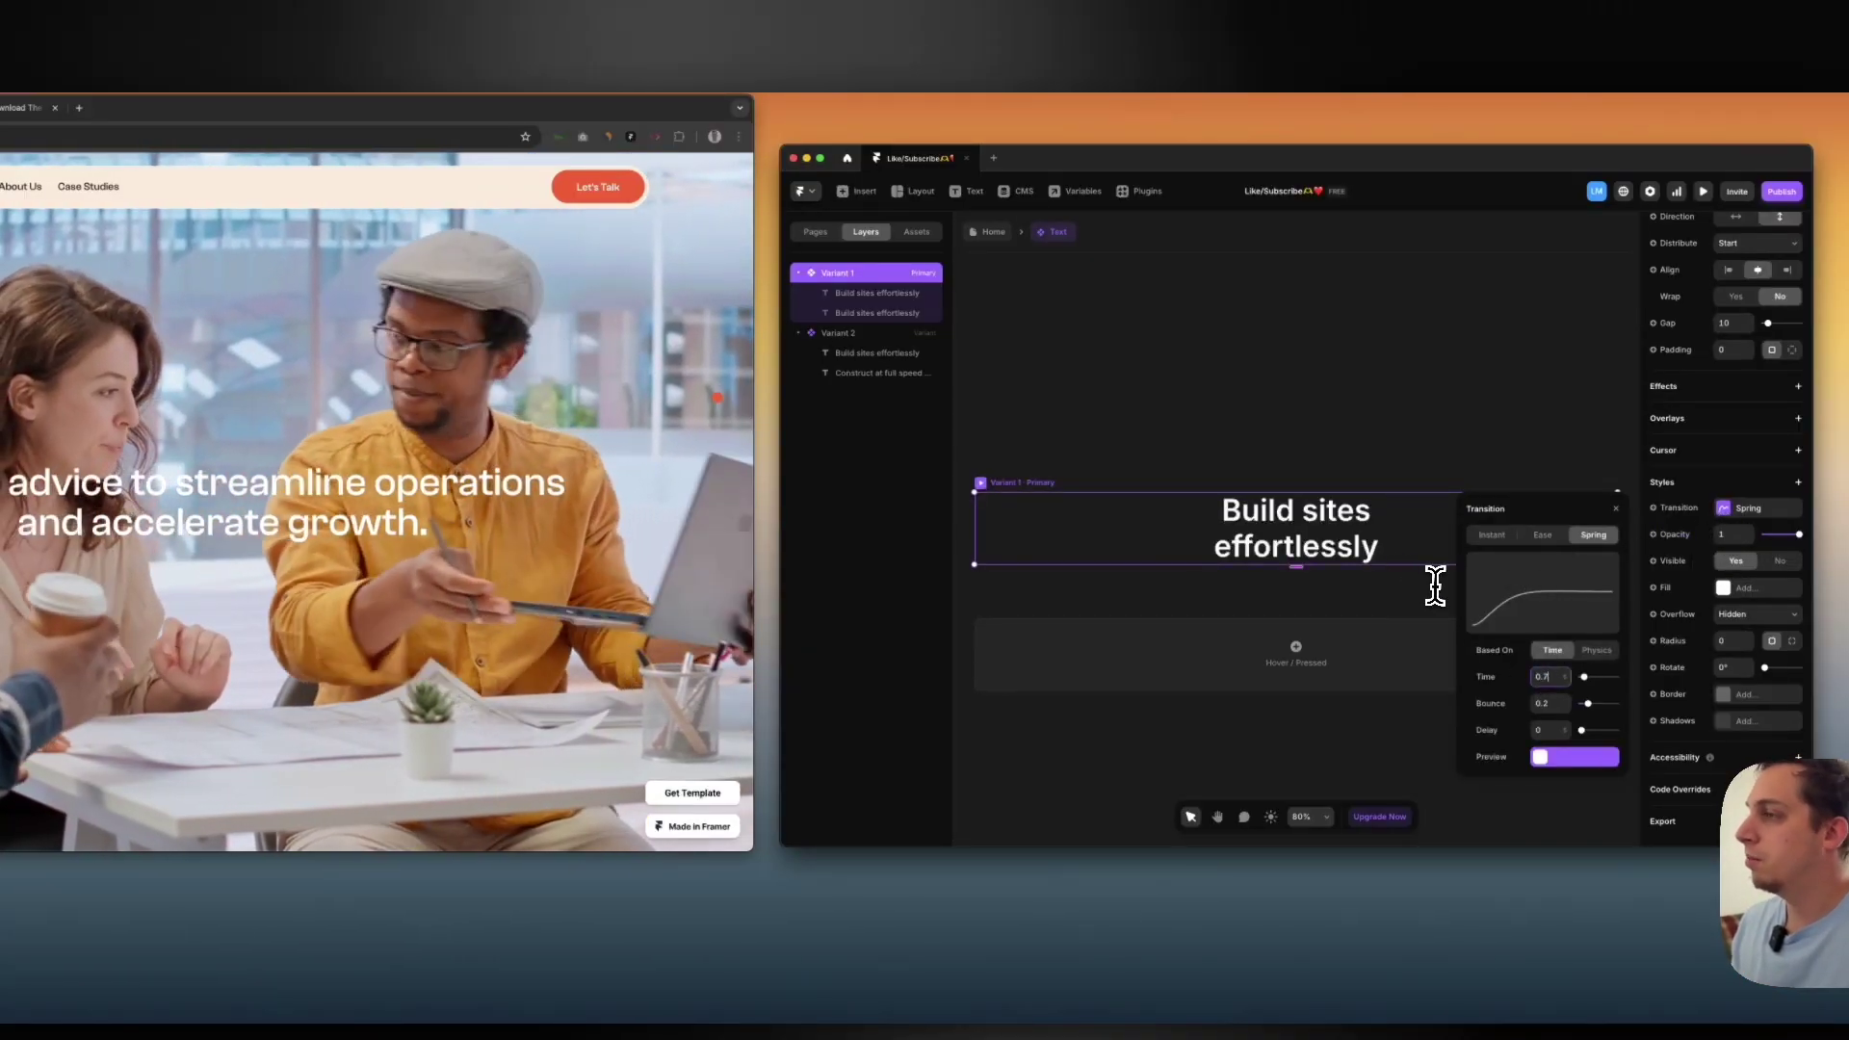
click(994, 232)
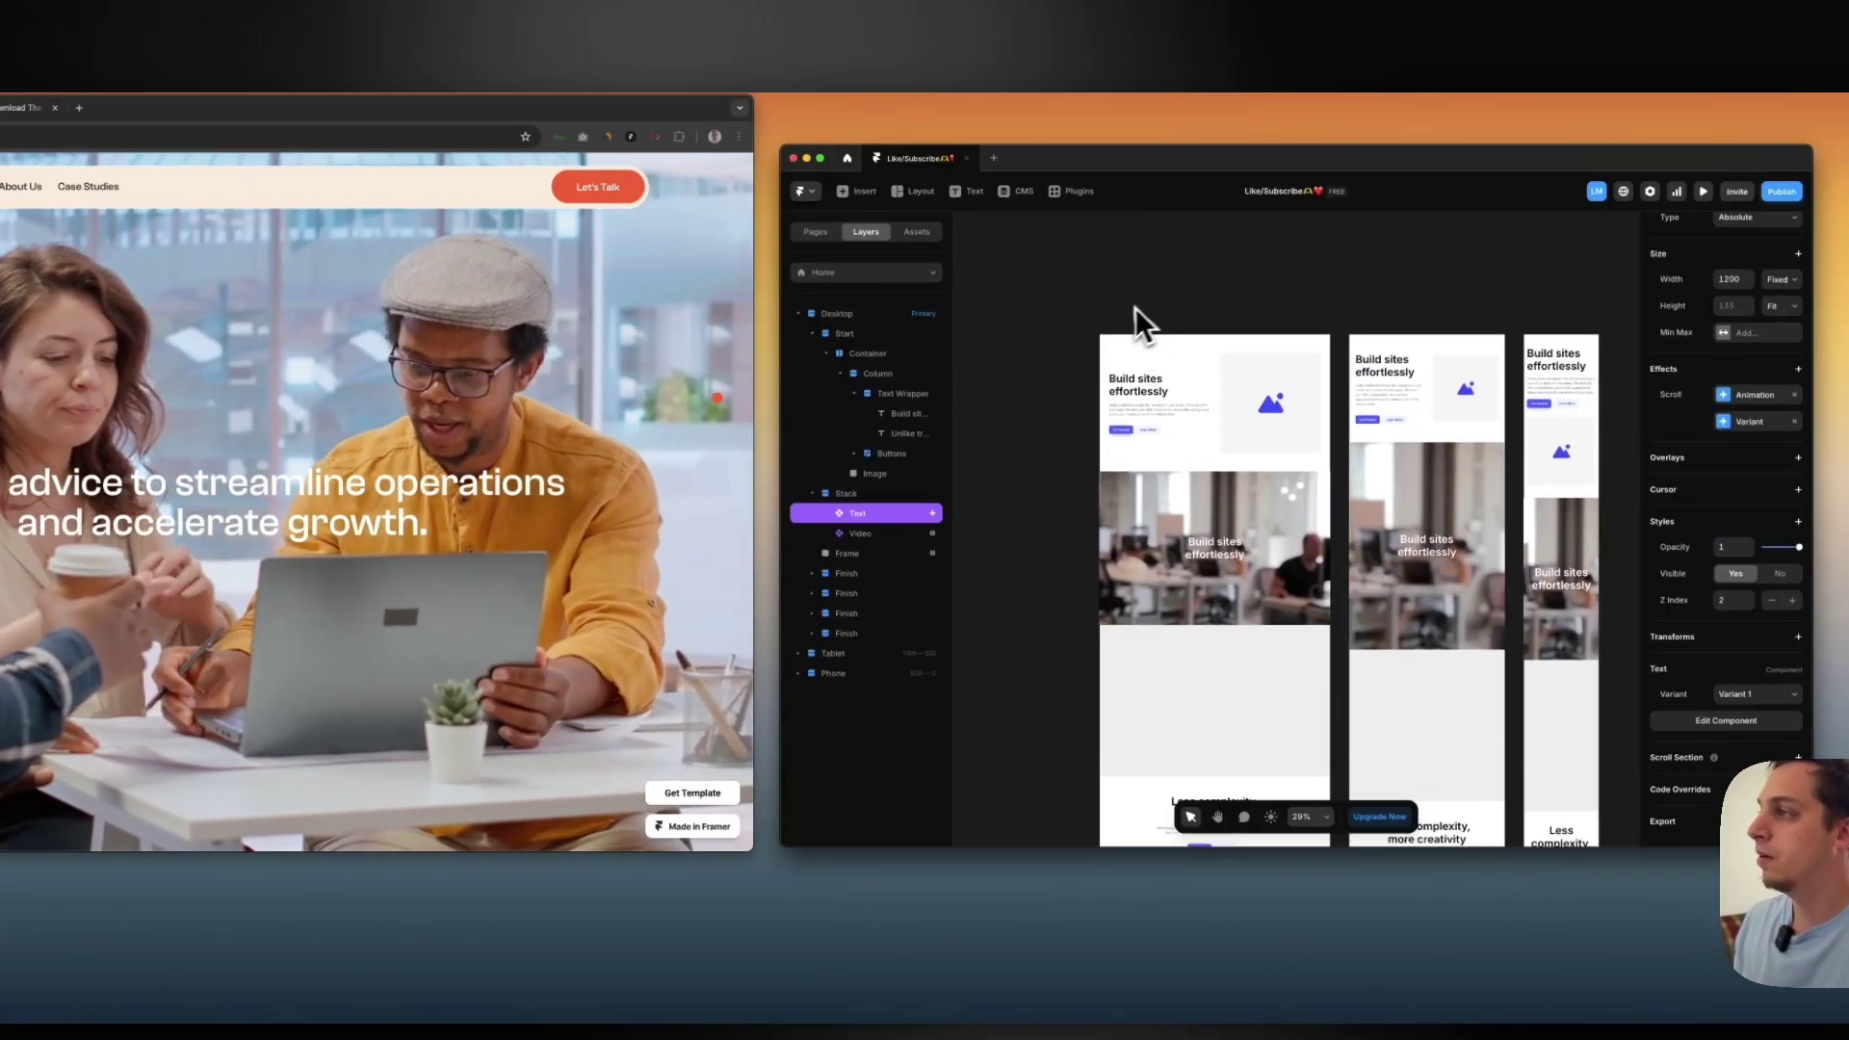
Scroll the Desktop preview to watch 'Build sites effortlessly' swap to 'Construct at full speed everyday'
key(super+p)
scroll(1223, 447, down, 10)
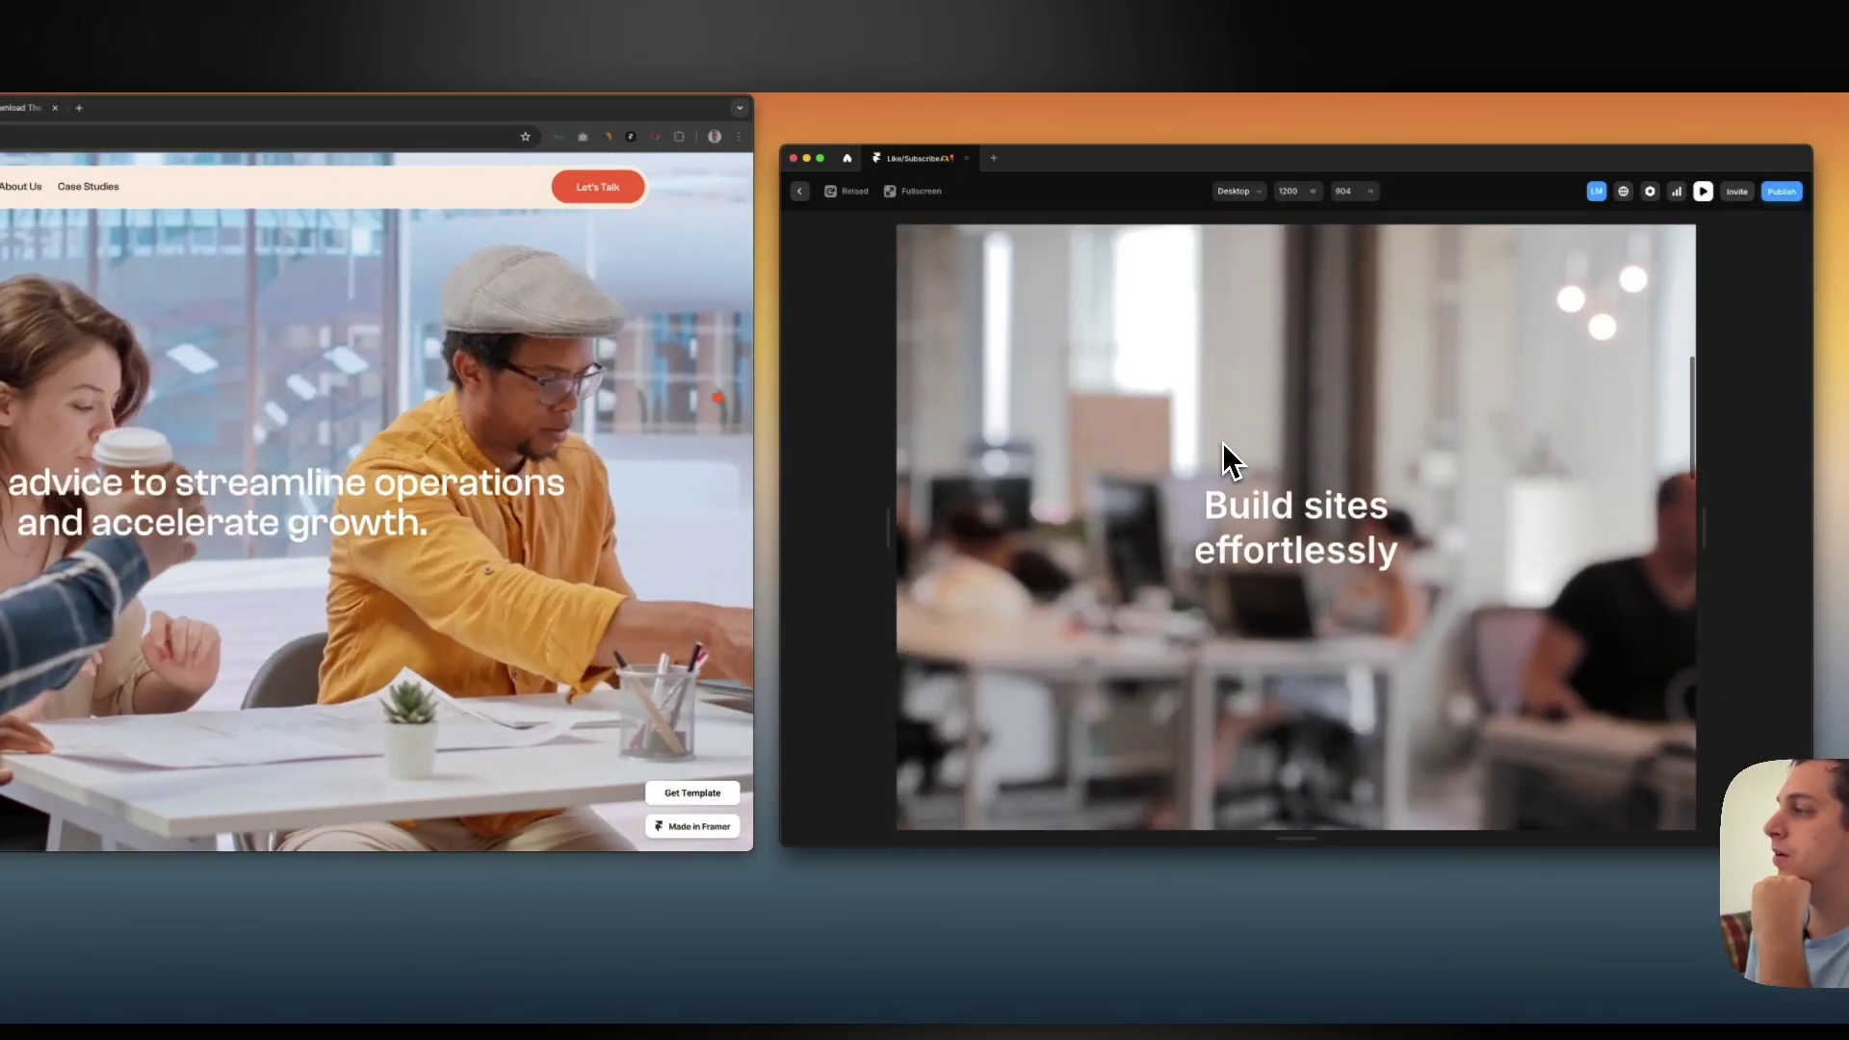
scroll(1222, 443, up, 2)
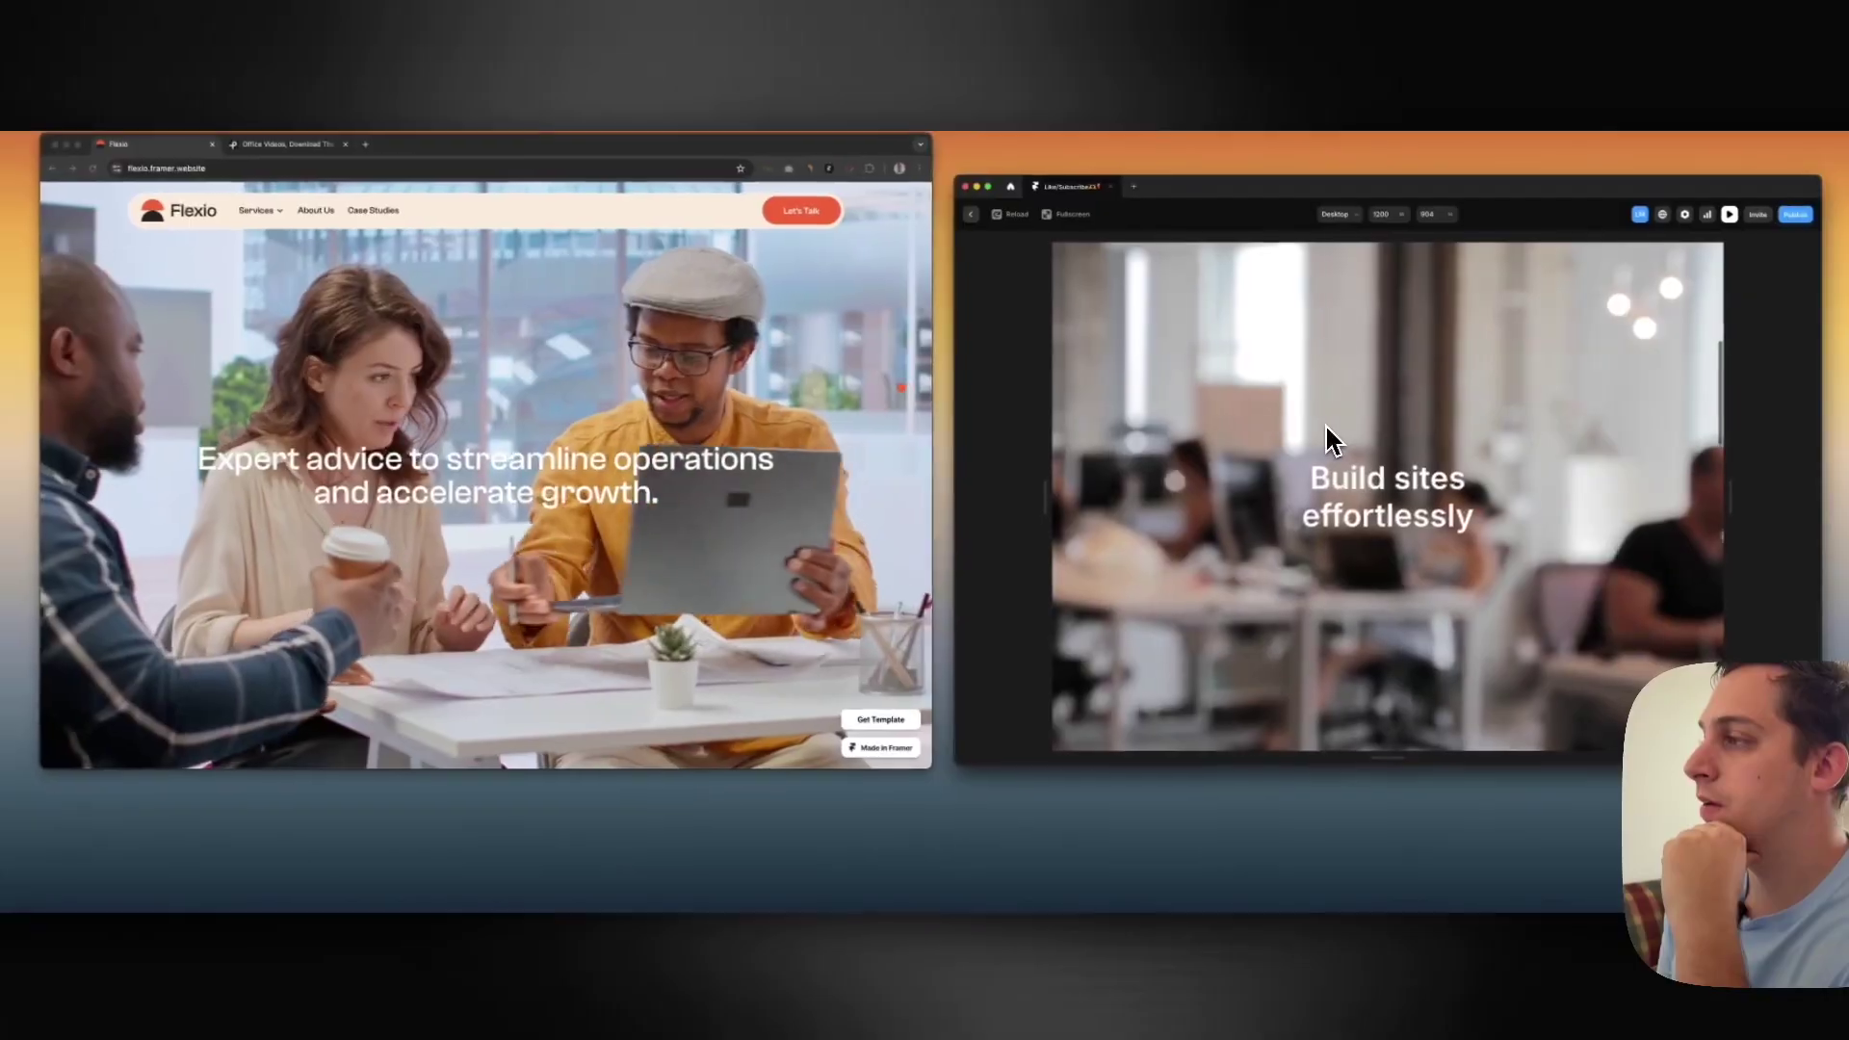
scroll(1332, 426, down, 5)
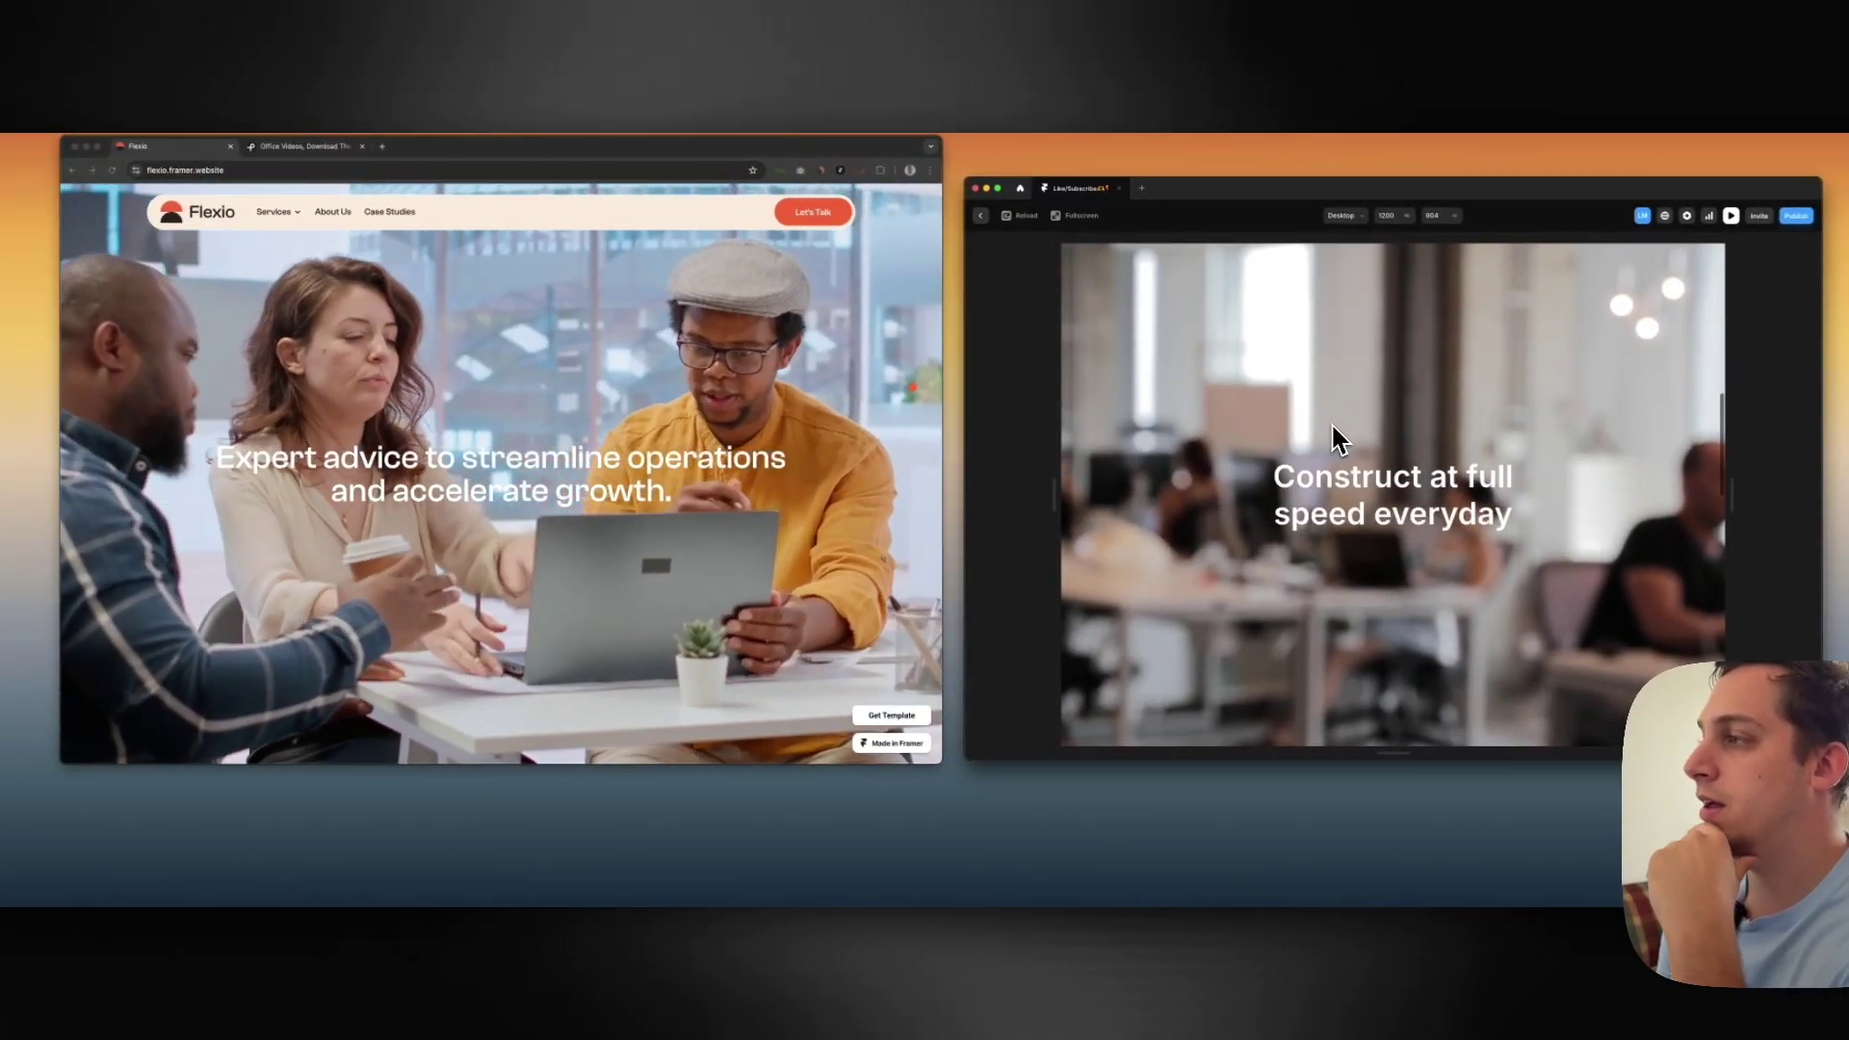
scroll(1332, 426, up, 5)
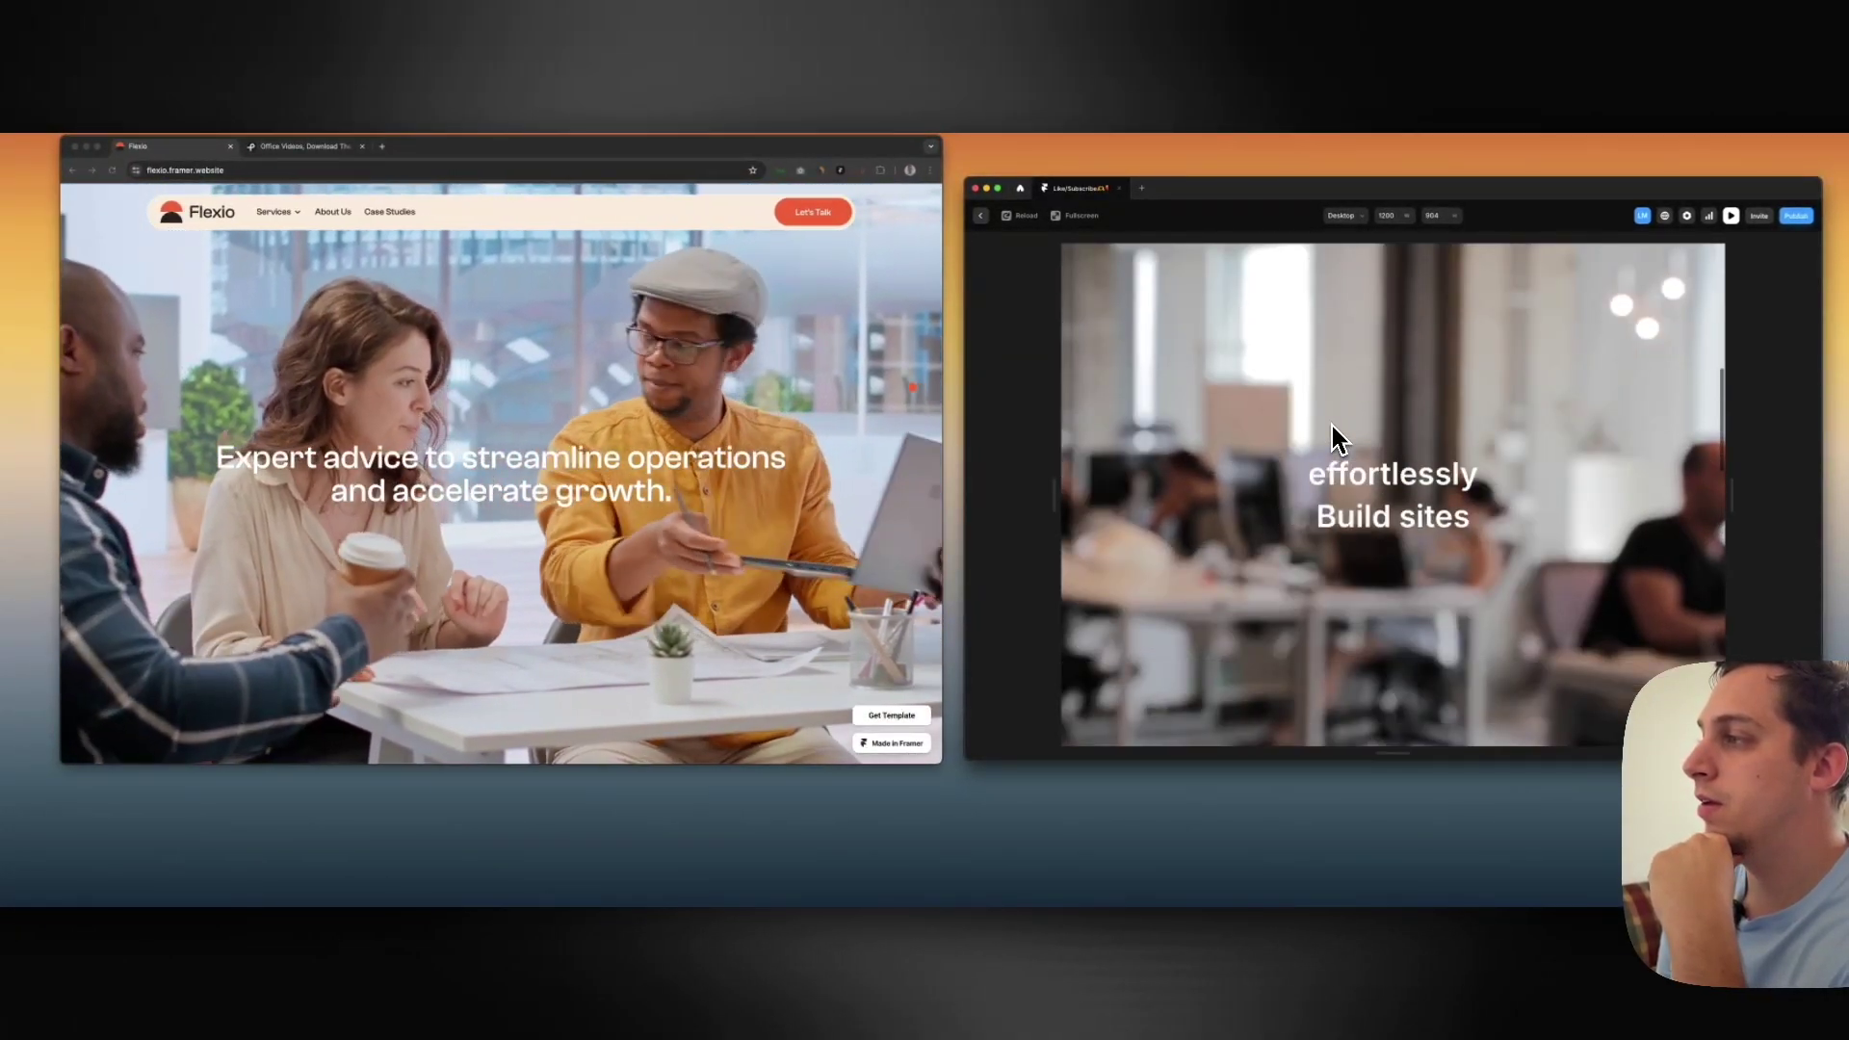
scroll(1332, 425, up, 3)
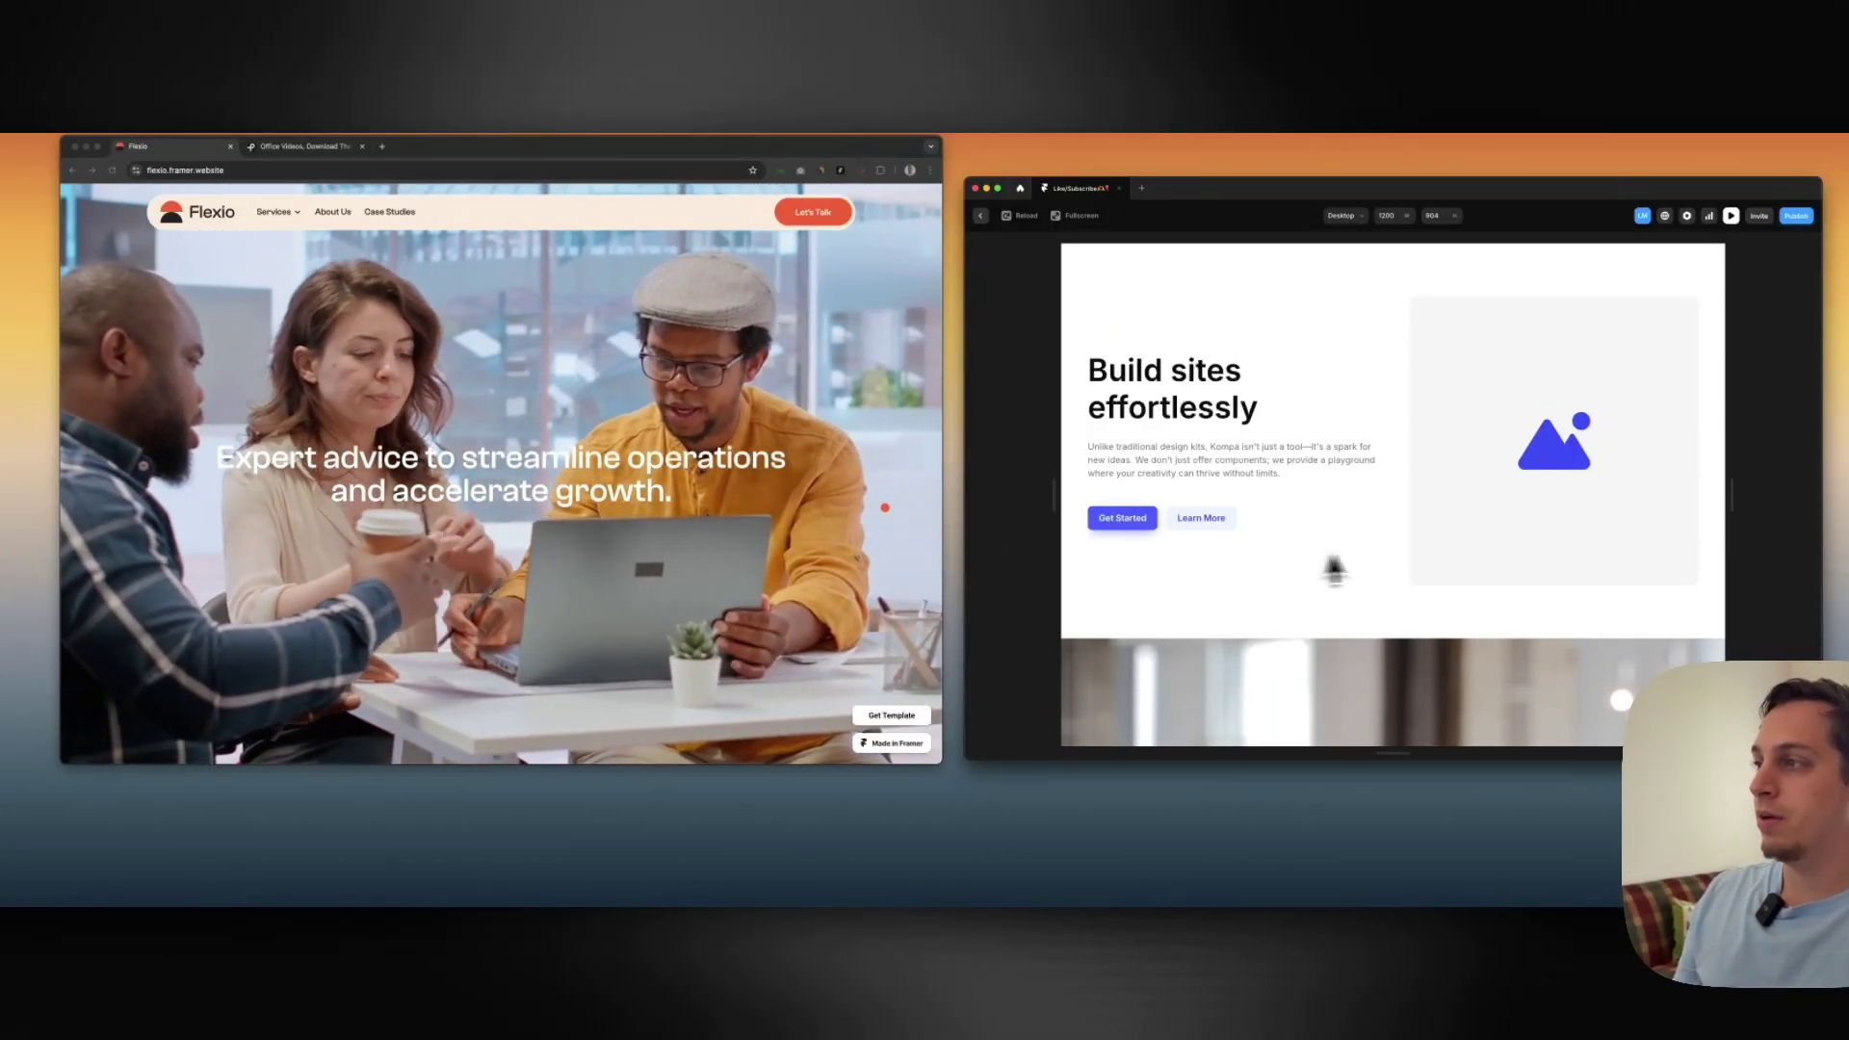
scroll(1322, 571, down, 5)
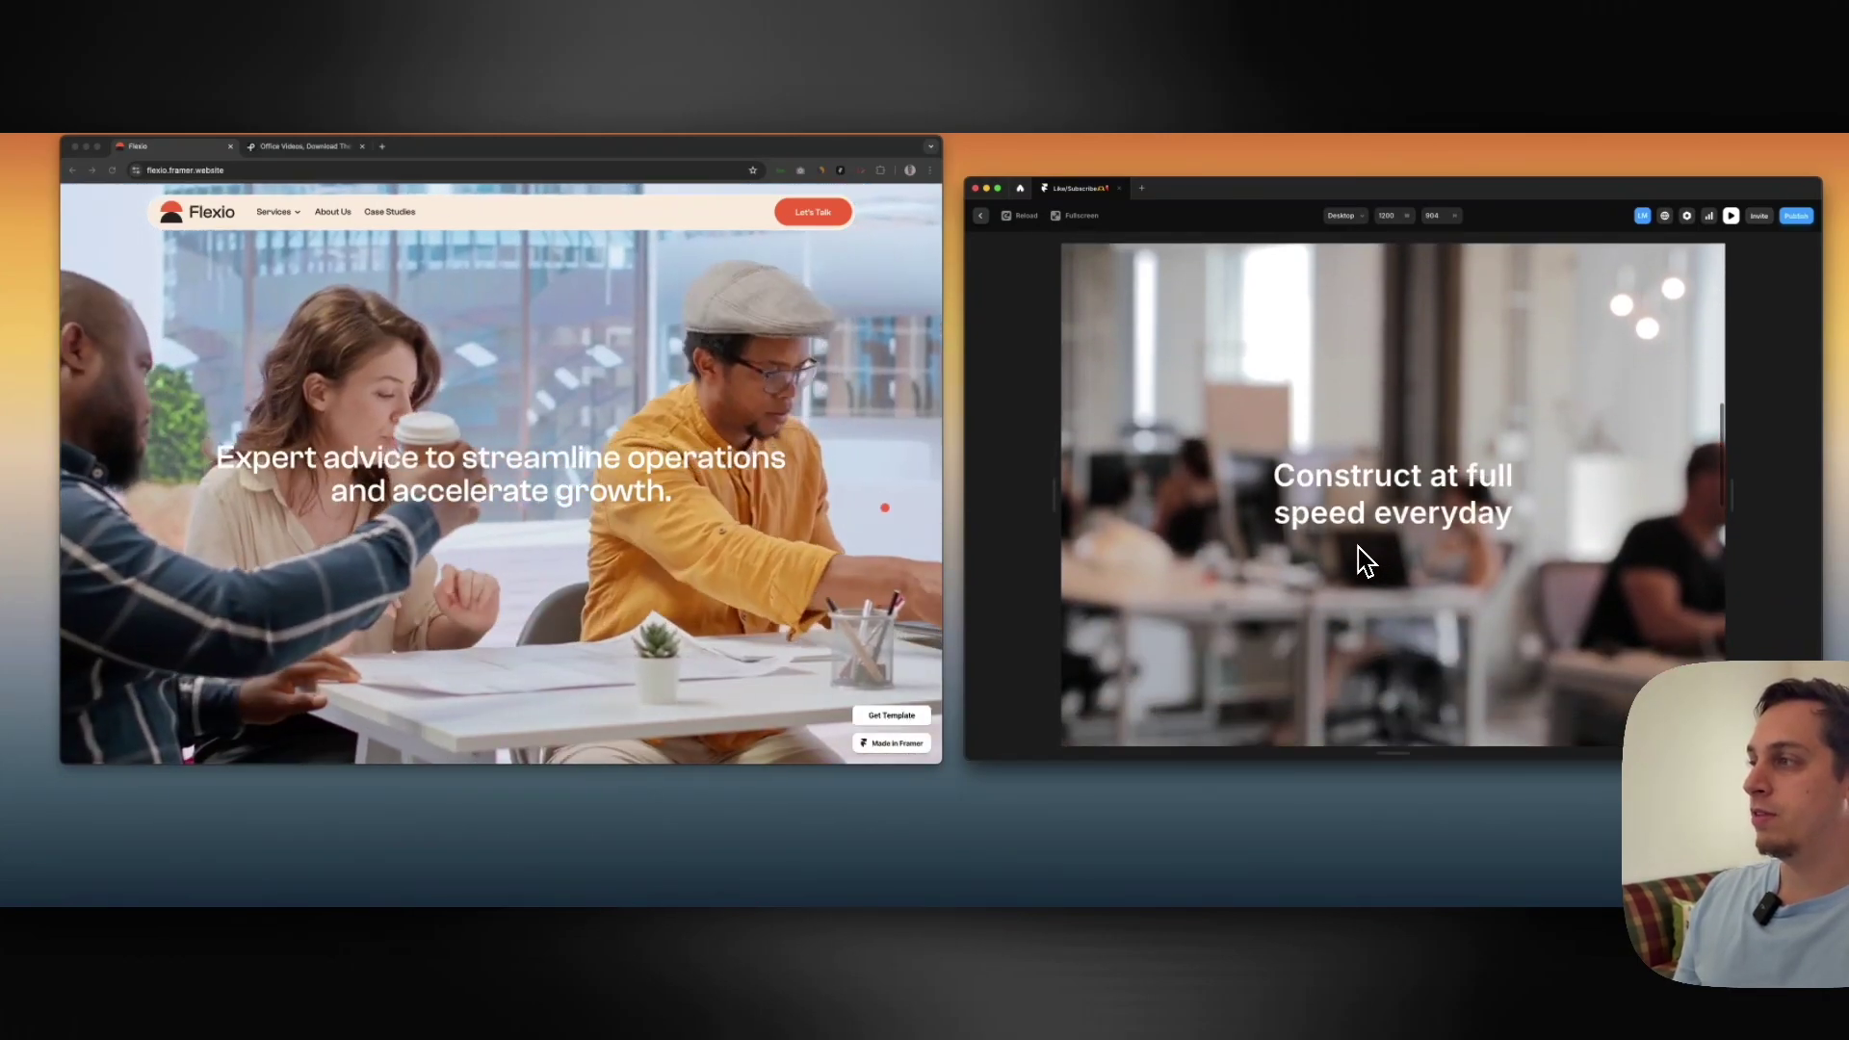
scroll(1365, 561, down, 3)
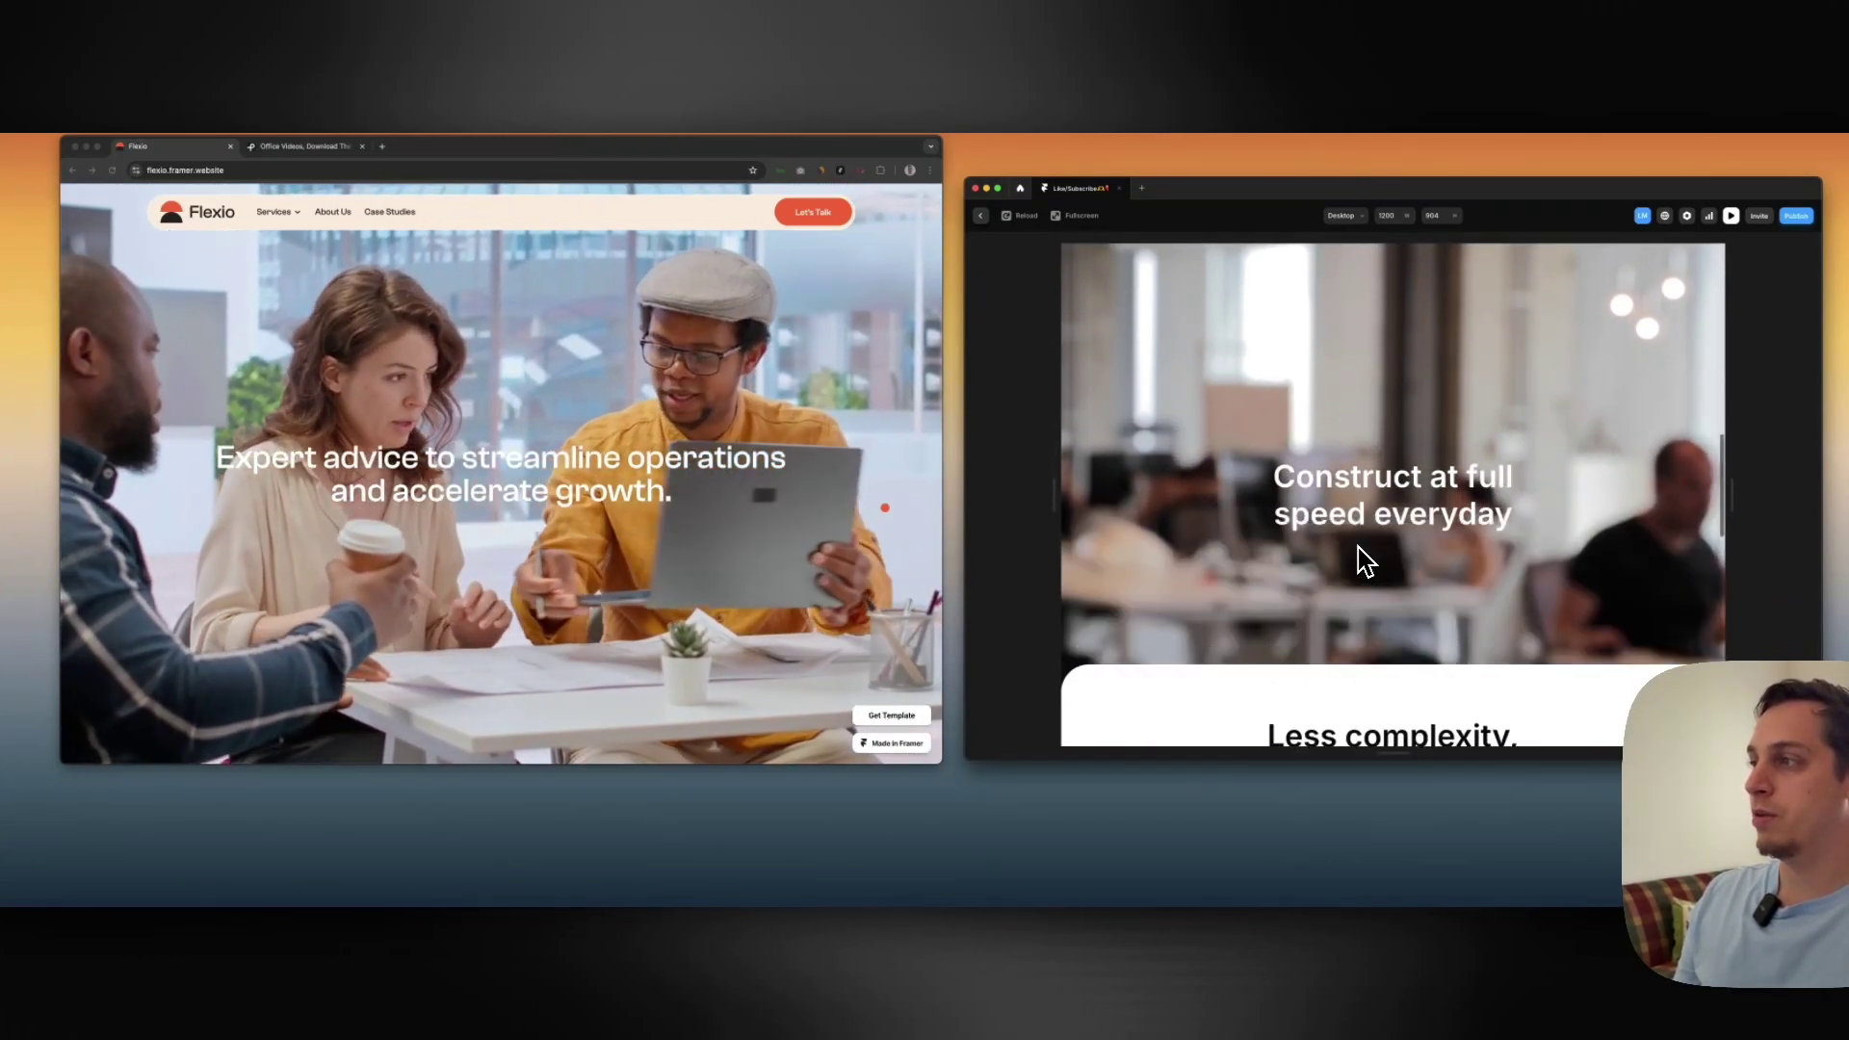
scroll(1366, 560, up, 3)
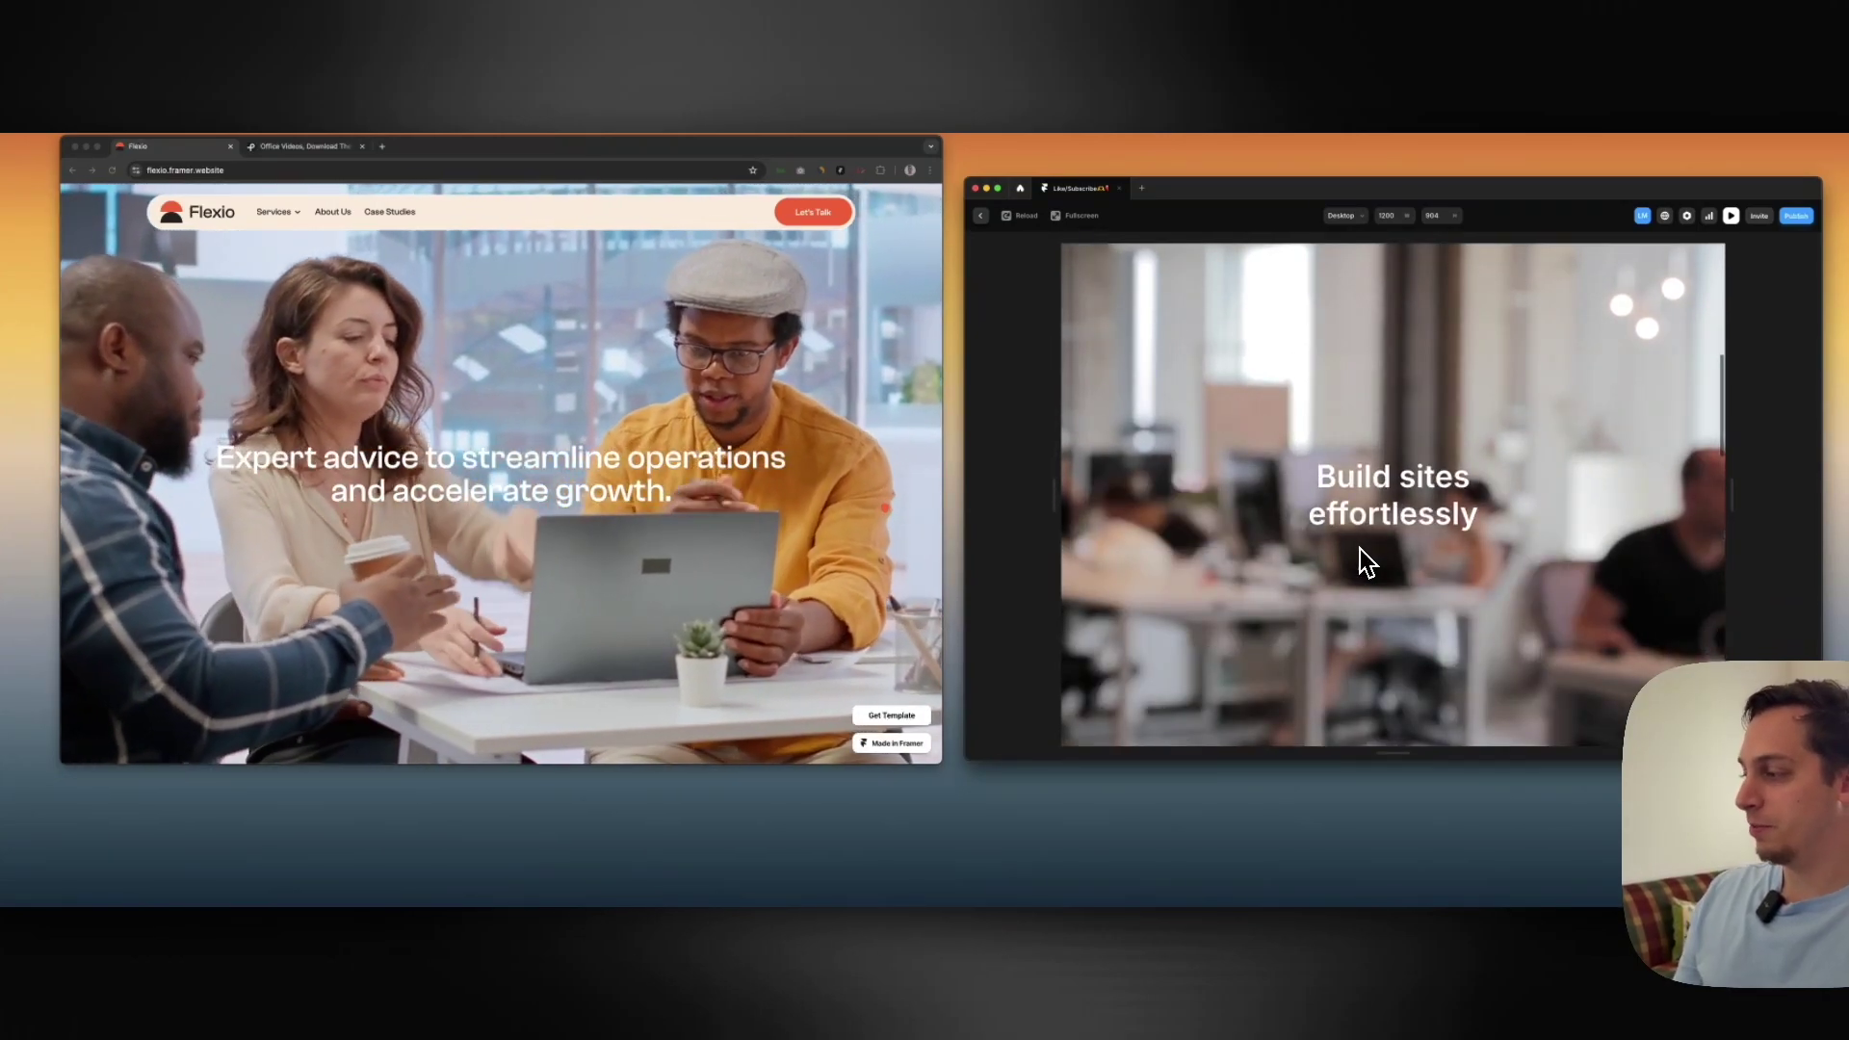